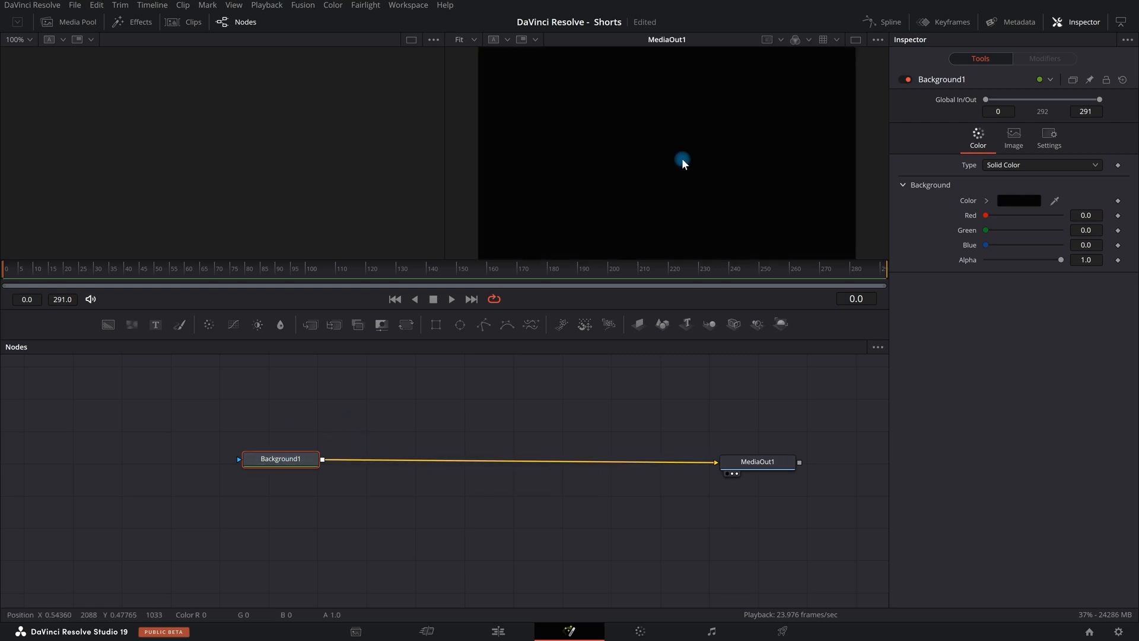
# Change the Background node's fill type to Gradient and set the gradient type to Radial
pyautogui.click(1016, 167)
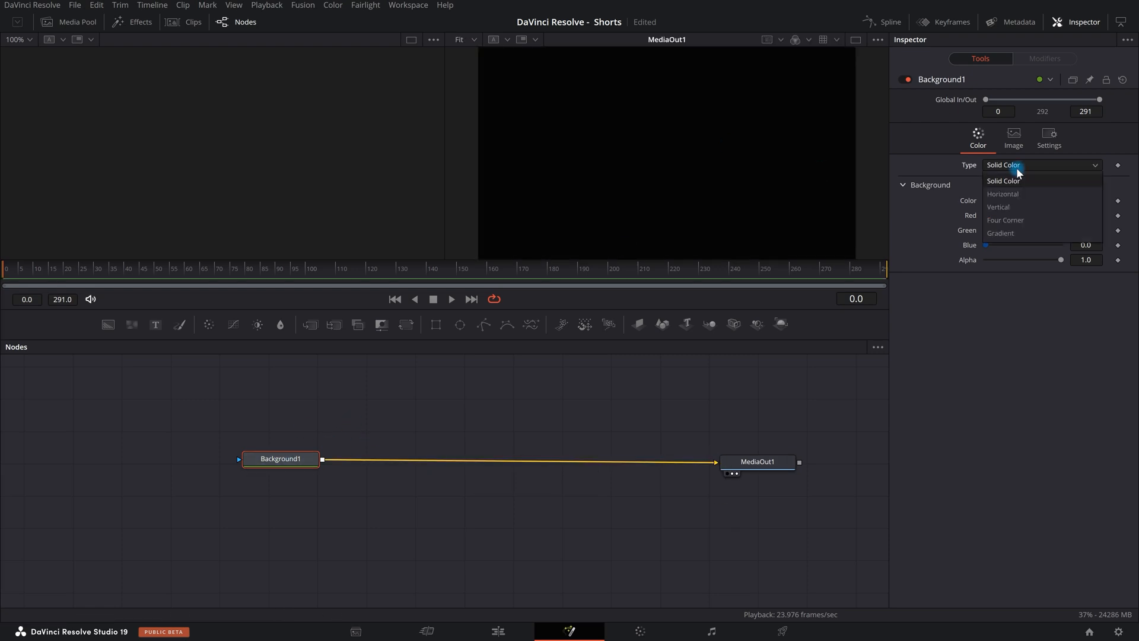
pyautogui.click(1009, 232)
pyautogui.click(1013, 202)
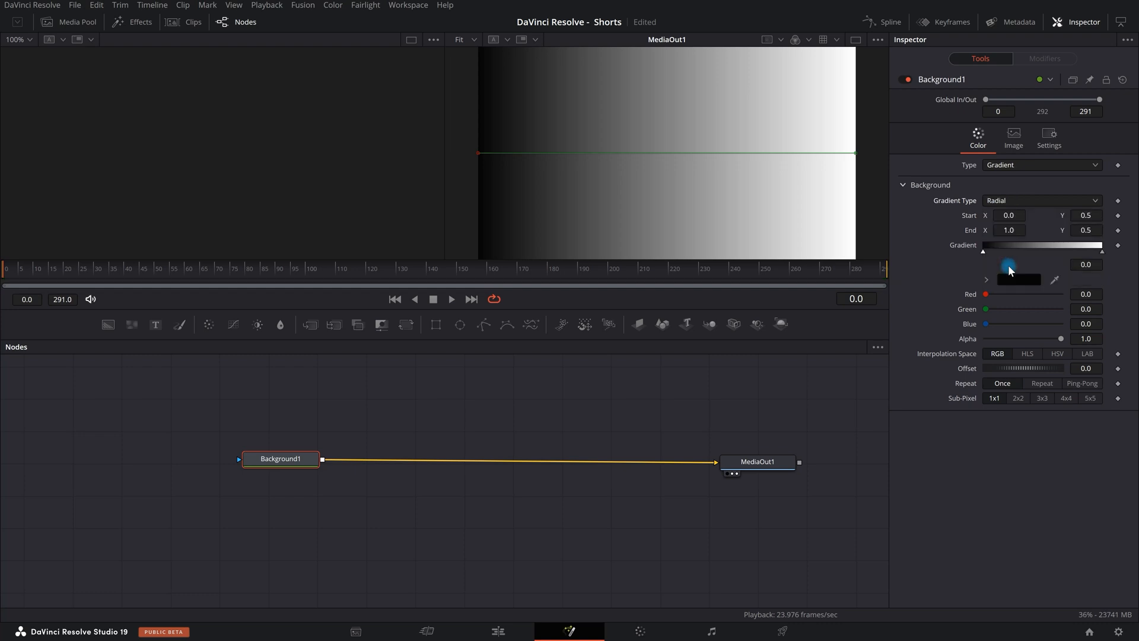
pyautogui.click(1009, 264)
pyautogui.scroll(-1, 581, 184)
pyautogui.click(581, 184)
pyautogui.click(1005, 216)
# Set the radial gradient's start stop to black (#000000) and its end stop to dark grey #2b2b2b
pyautogui.click(983, 252)
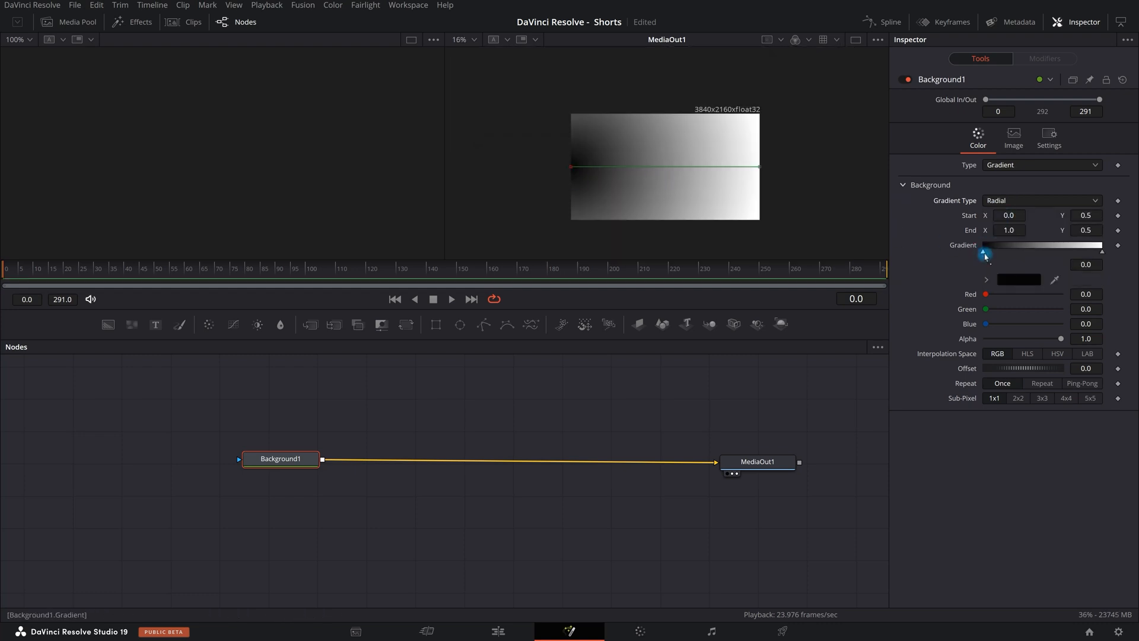
pyautogui.click(1017, 278)
pyautogui.click(717, 442)
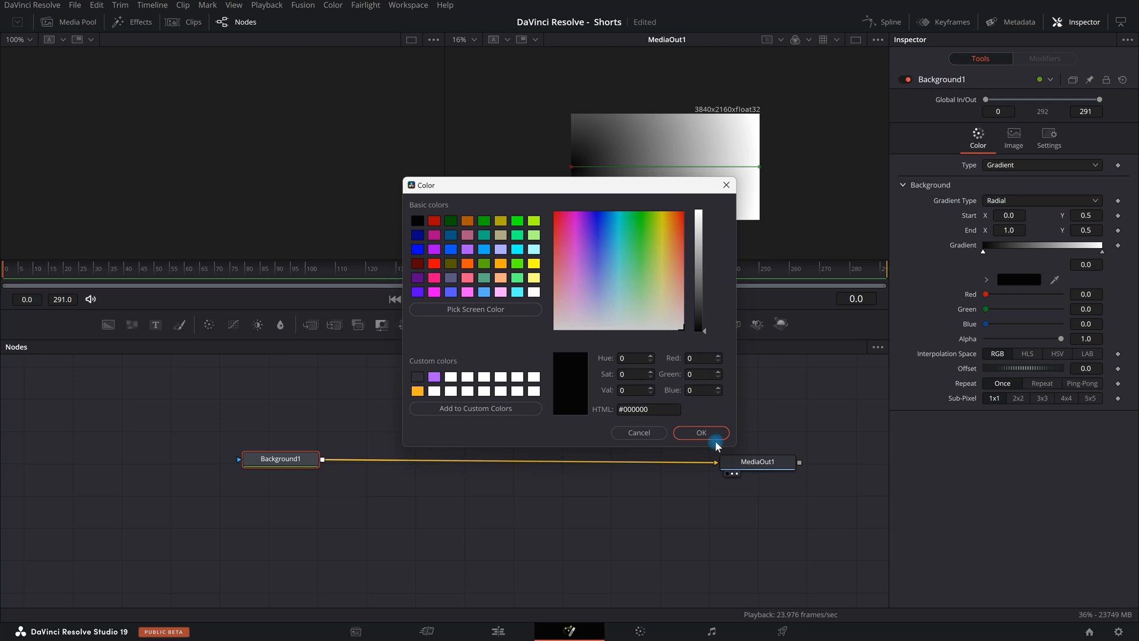
pyautogui.click(1102, 252)
pyautogui.click(1028, 283)
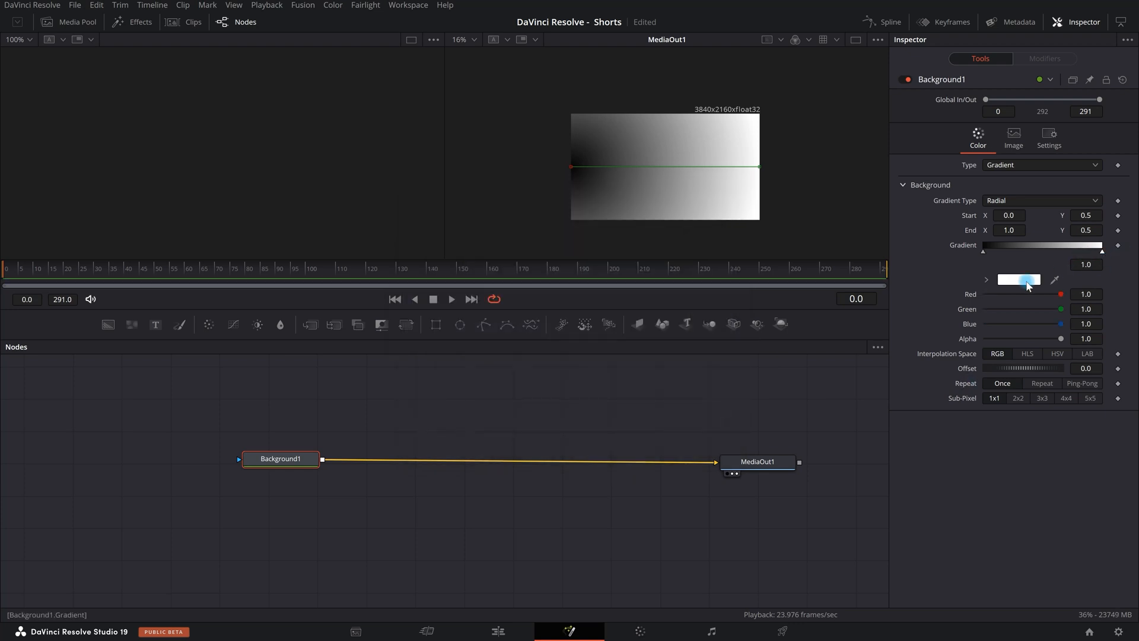
pyautogui.click(716, 375)
pyautogui.moveTo(654, 414); pyautogui.dragTo(541, 423)
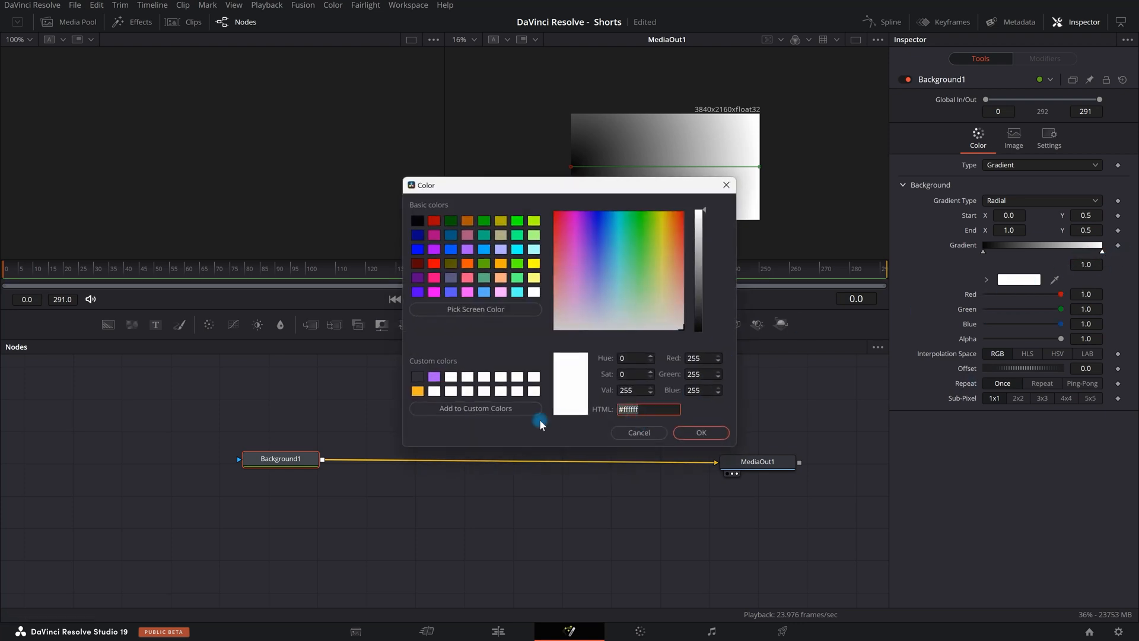
pyautogui.write('#2b2b2b')
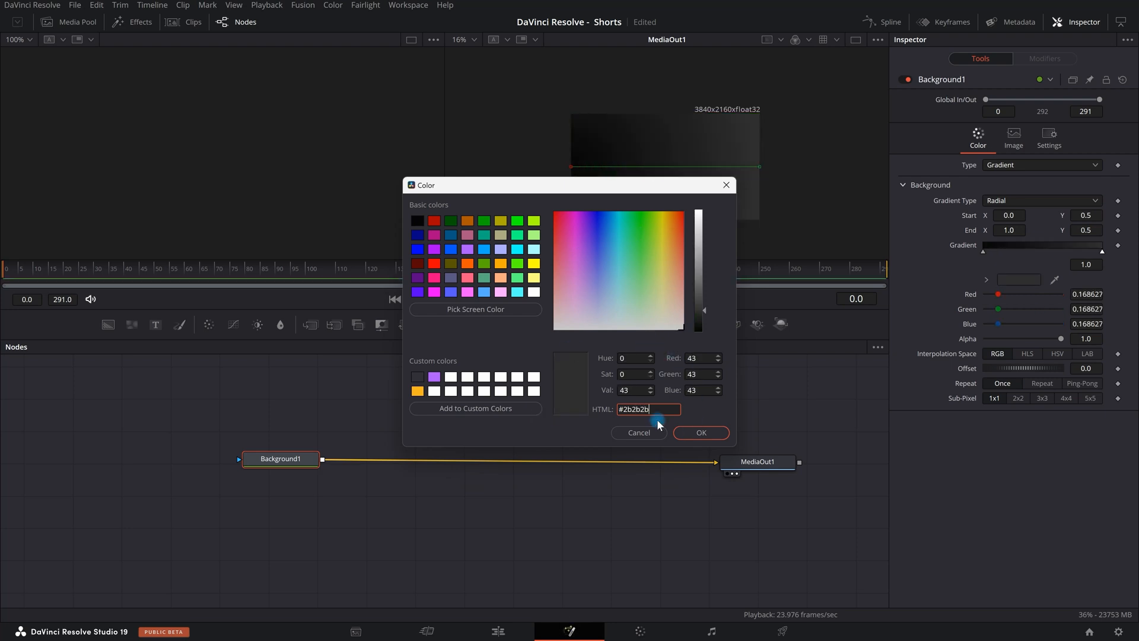
pyautogui.click(693, 432)
pyautogui.scroll(2, 682, 168)
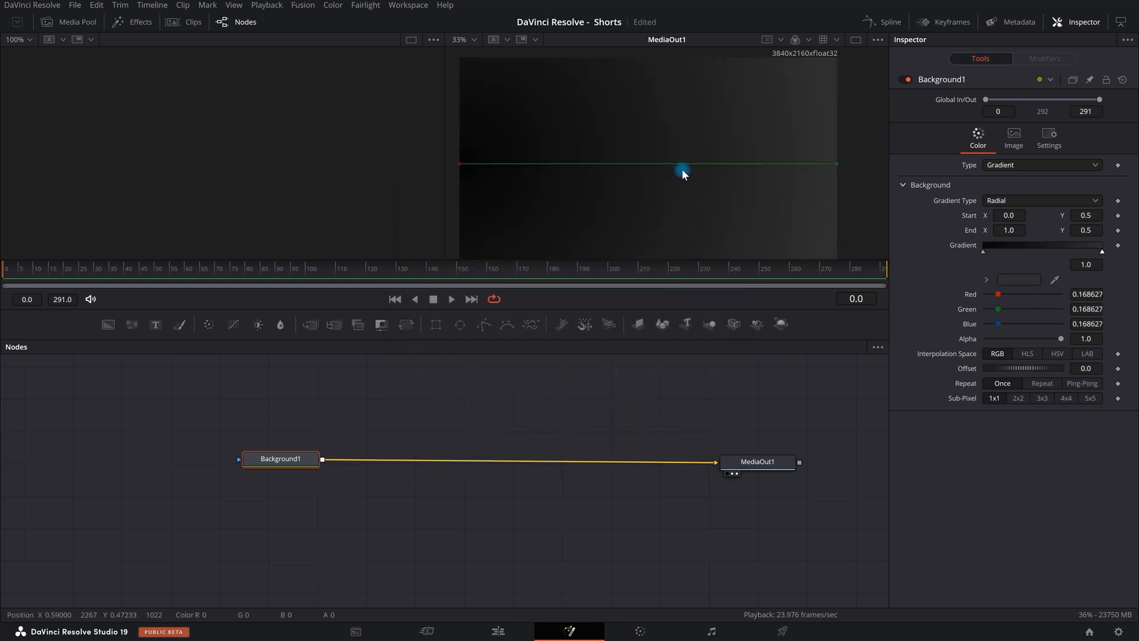
pyautogui.scroll(-1, 682, 167)
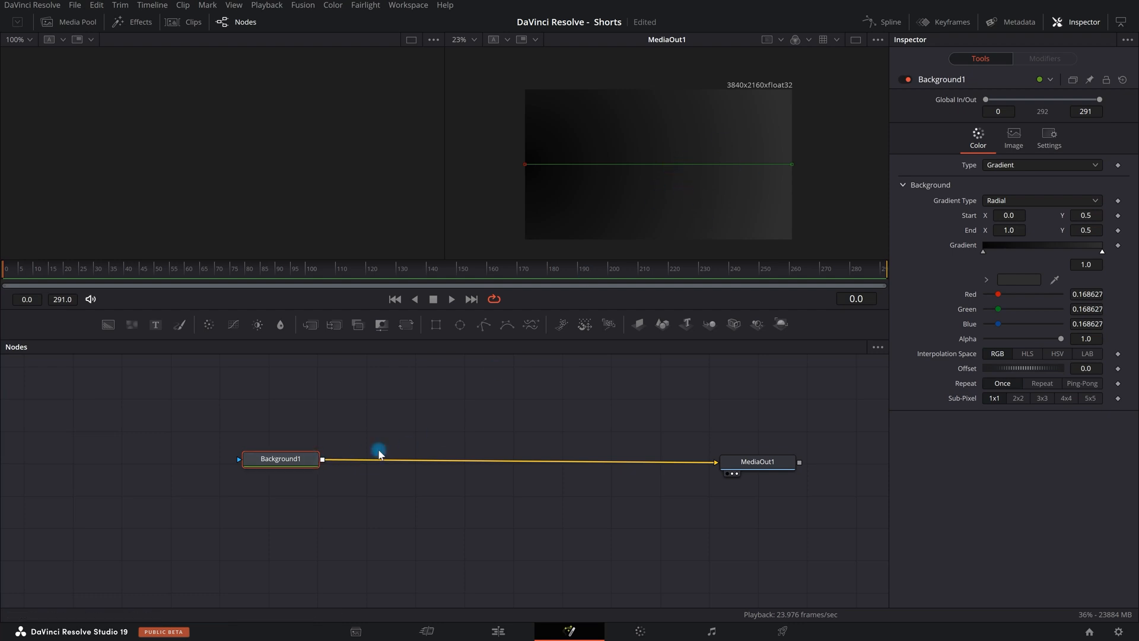
# Search the tools for "grid" and add a Grid node after Background1
pyautogui.click(286, 461)
pyautogui.hotkey('shift', 'space')
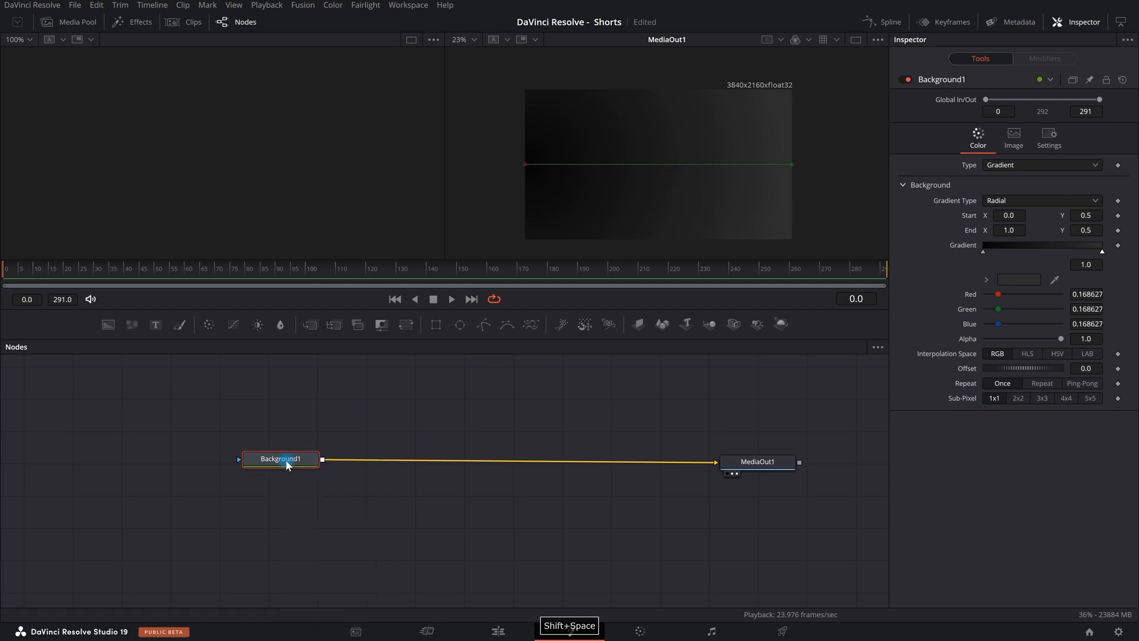
pyautogui.press('BackSpace')
pyautogui.write('grid')
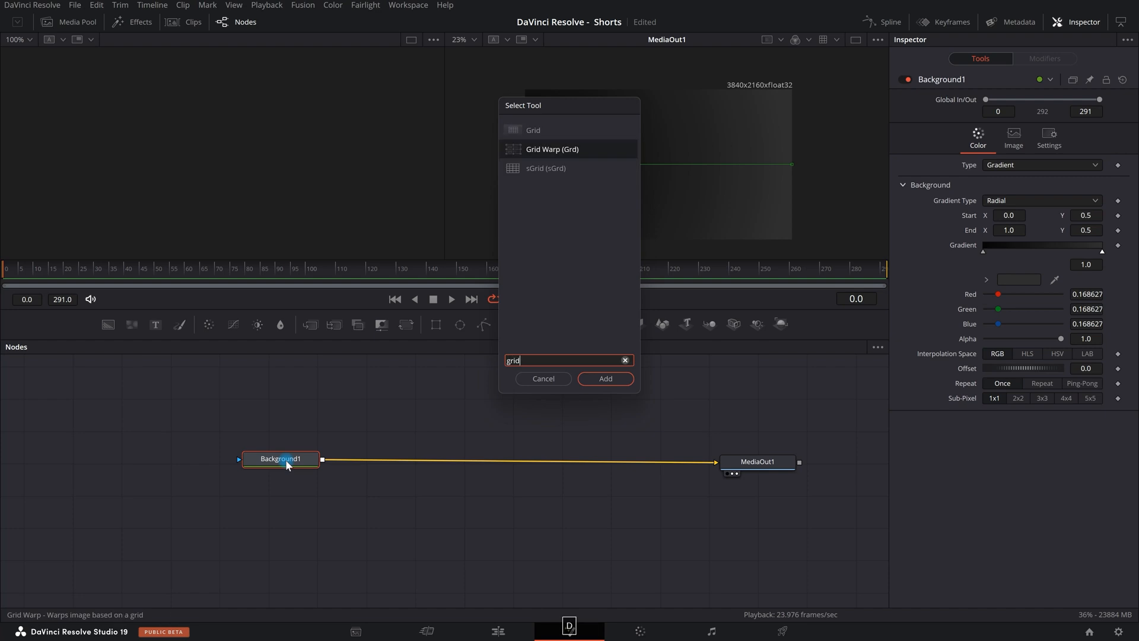
pyautogui.doubleClick(539, 129)
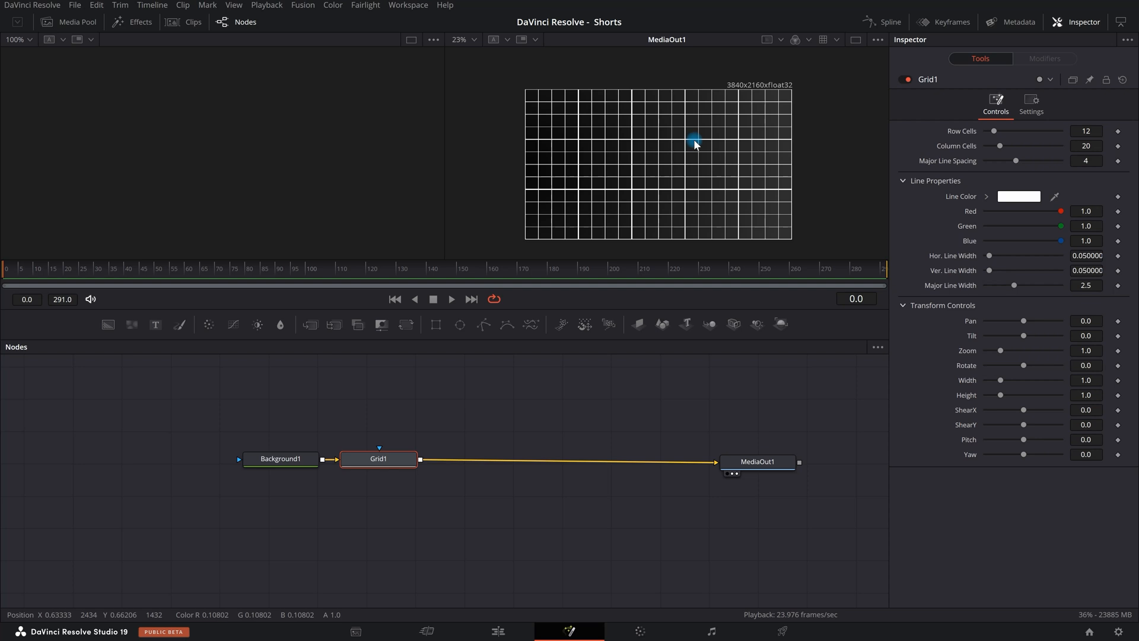
# Set the Grid node's Major Line Spacing to 0
pyautogui.click(1095, 163)
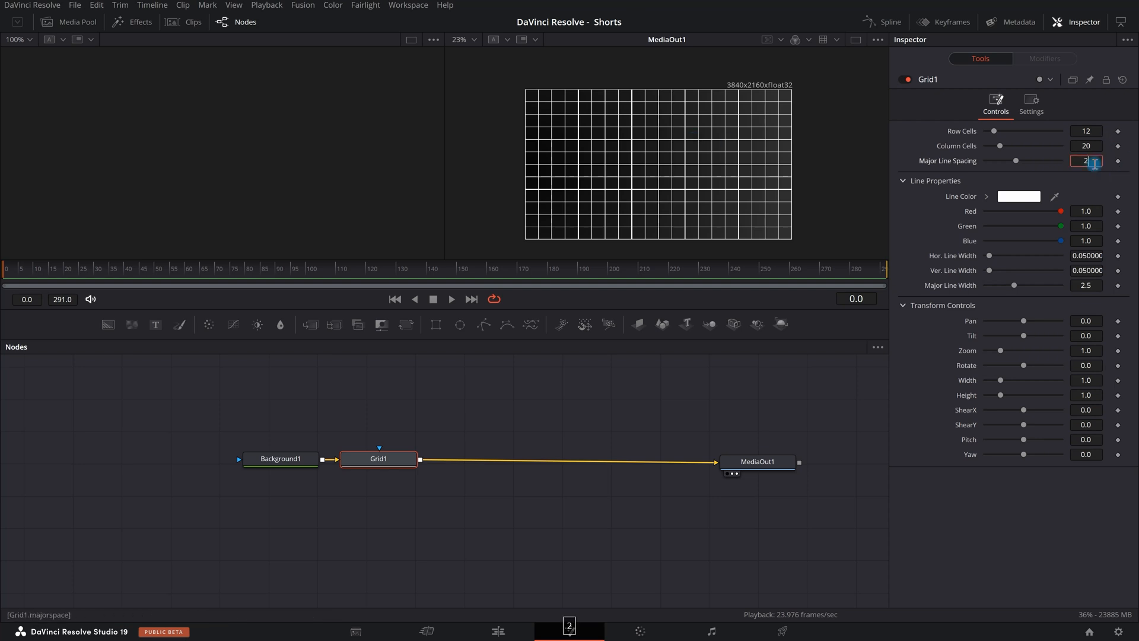
pyautogui.write('0')
pyautogui.press('Return')
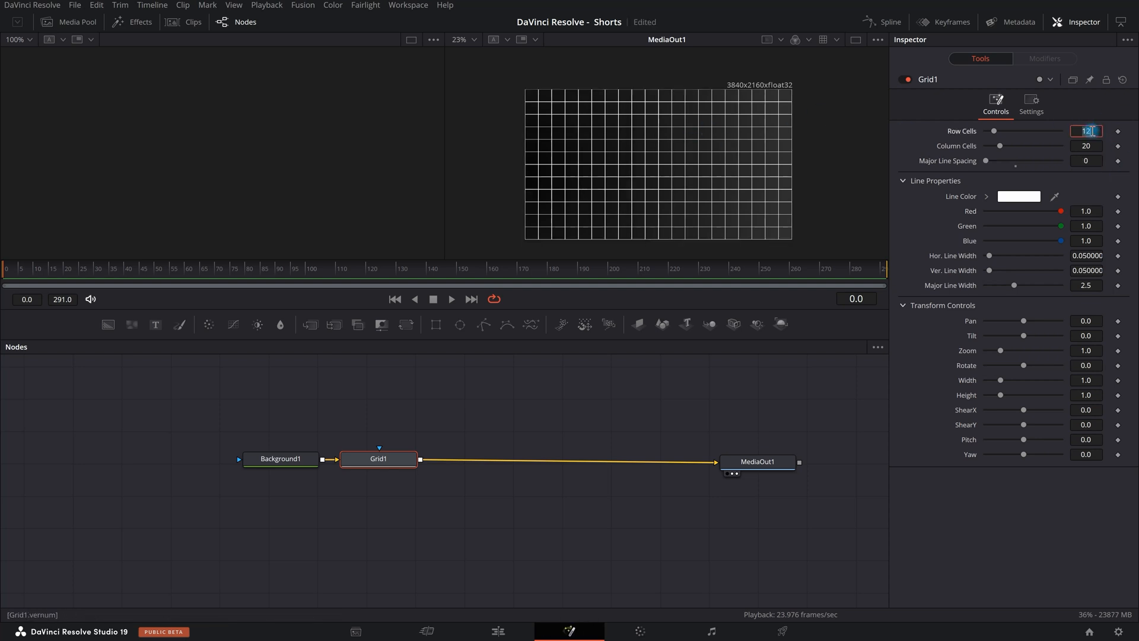
# Try 8 row cells and 14 column cells on the grid, and undo both changes
pyautogui.click(1093, 131)
pyautogui.write('8')
pyautogui.press('Tab')
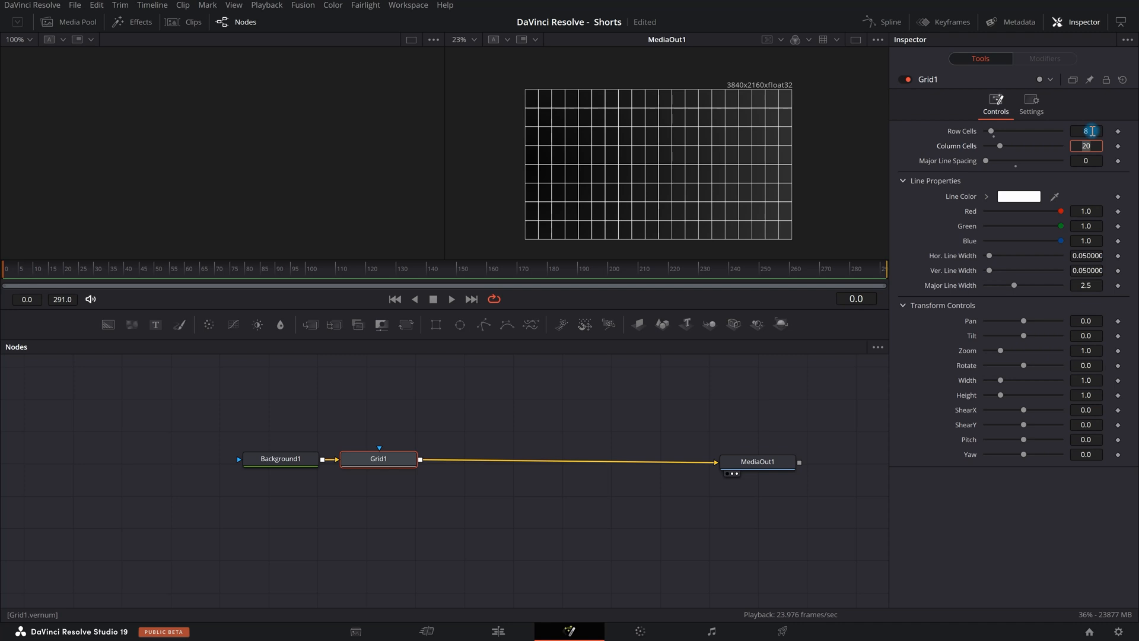
pyautogui.write('14')
pyautogui.press('Tab')
pyautogui.hotkey('ctrl', 'z')
pyautogui.hotkey('ctrl', 'z')
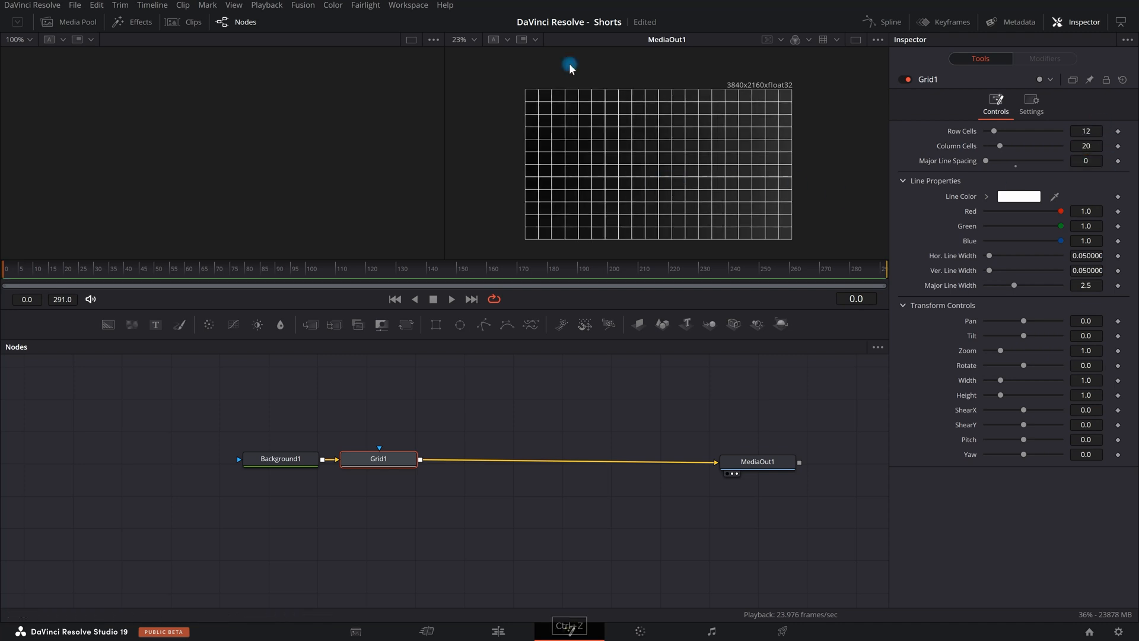
# Lower the Grid node's Blend to 0.144 to fade the lines into the background
pyautogui.click(1034, 107)
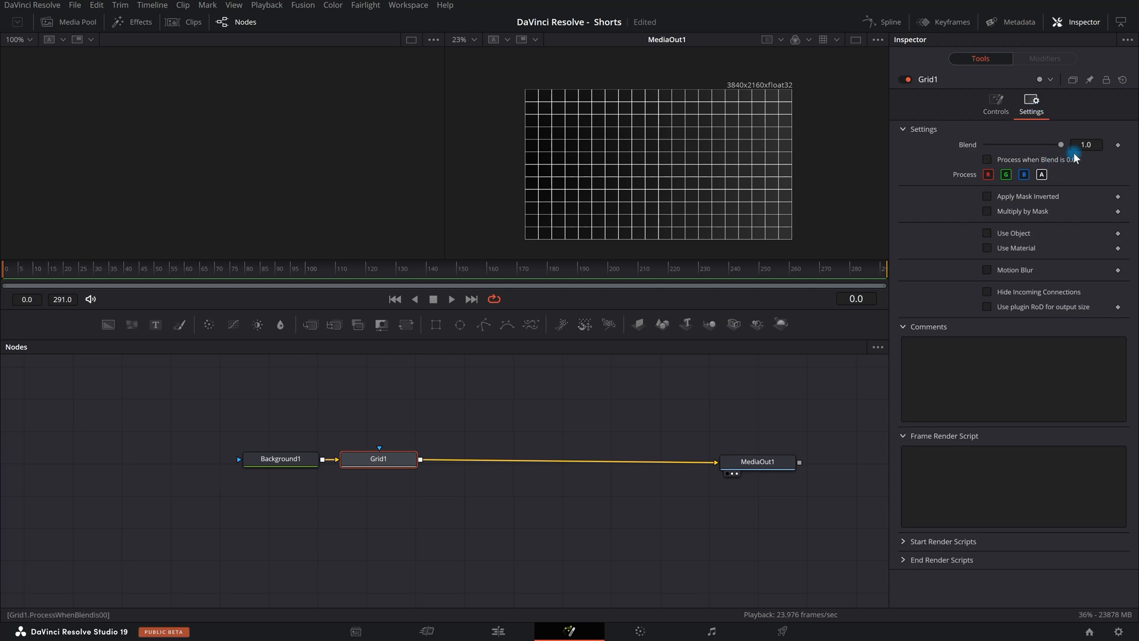
pyautogui.moveTo(1092, 145); pyautogui.dragTo(584, 168)
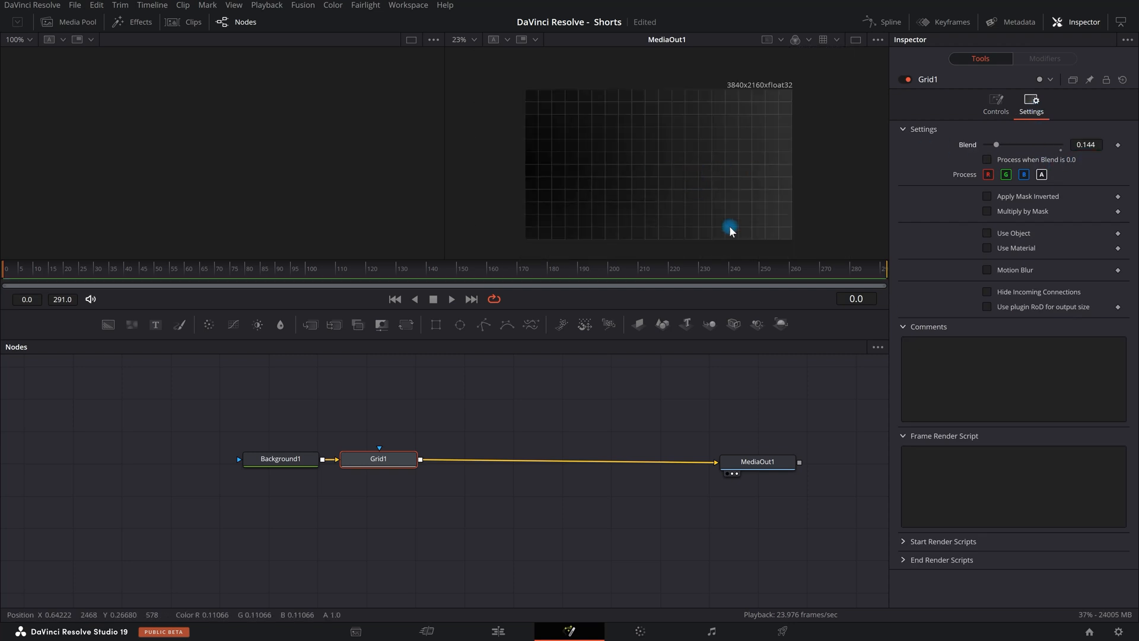
# Animate the grid's Zoom from a higher value at frame 0 to a keyframe of 1.0 at frame 15
pyautogui.click(997, 109)
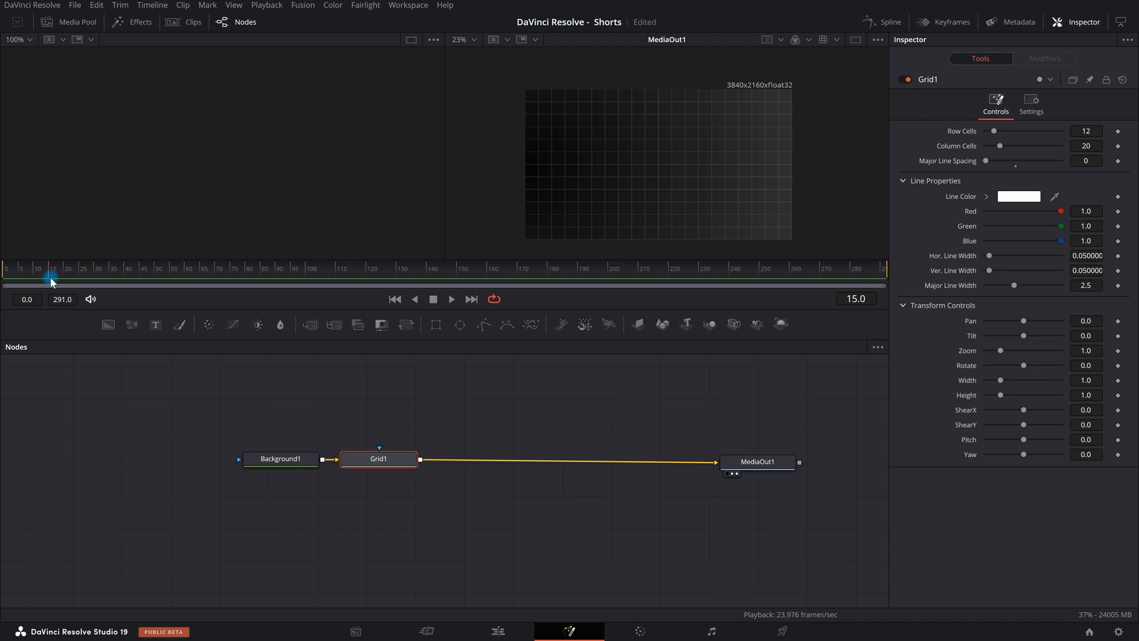
pyautogui.click(1118, 351)
pyautogui.moveTo(153, 283); pyautogui.dragTo(16, 278)
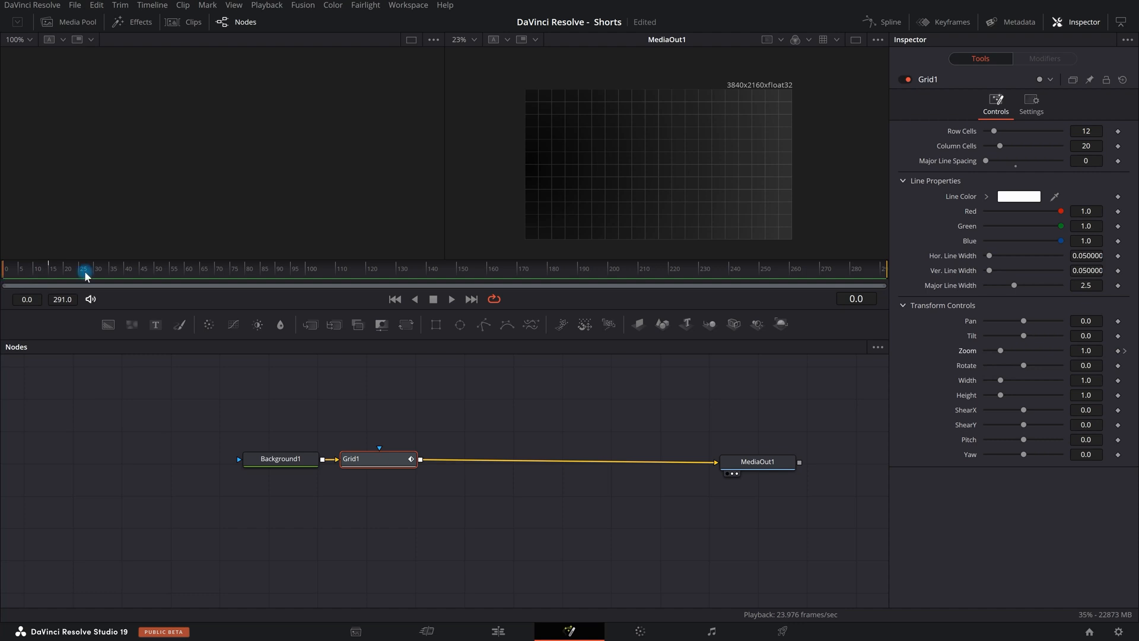
pyautogui.moveTo(1091, 351); pyautogui.dragTo(43, 289)
# Play back the grid's zoom animation from the first frame to check its motion
pyautogui.press('space')
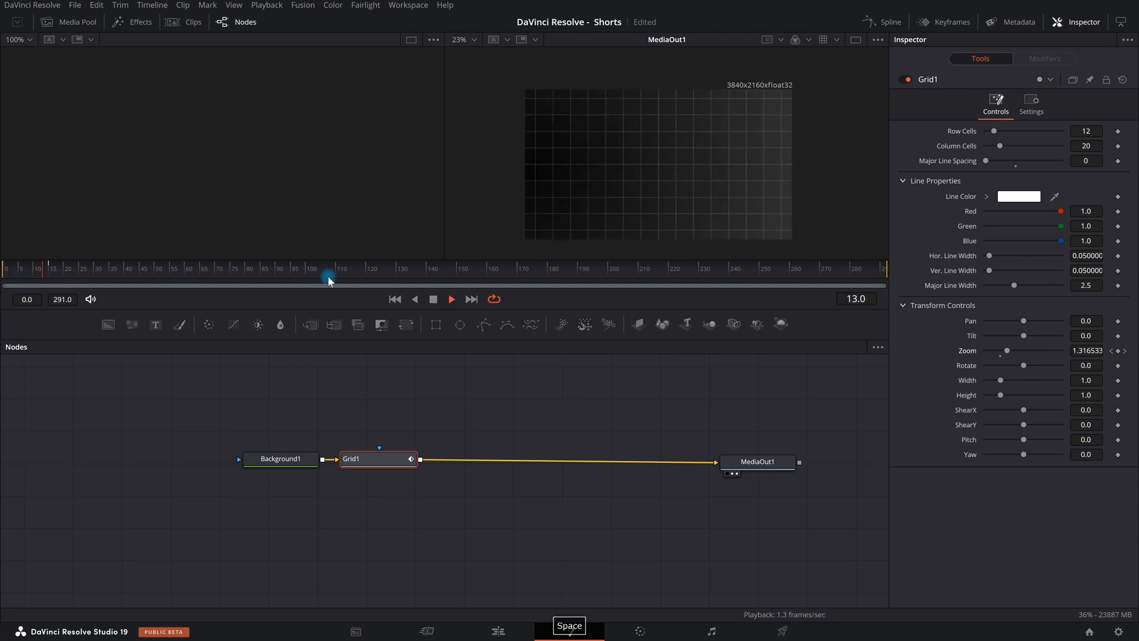
pyautogui.press('space')
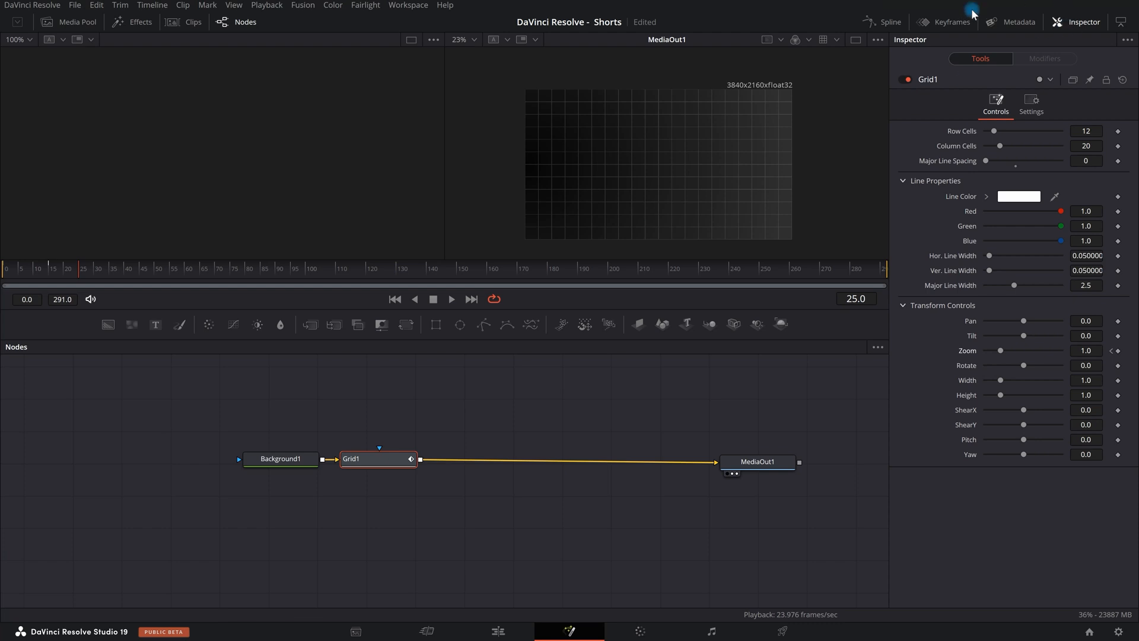
pyautogui.click(965, 22)
pyautogui.click(954, 30)
pyautogui.moveTo(79, 270); pyautogui.dragTo(2, 275)
pyautogui.press('space')
pyautogui.press('space')
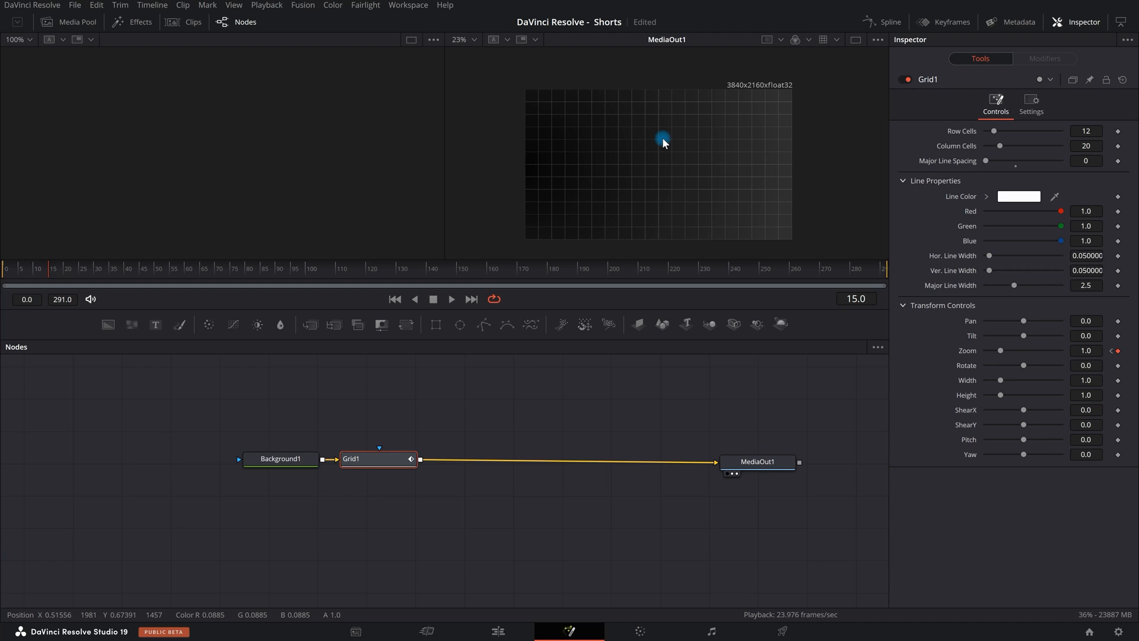
# Add a Transform node after Grid1 and keyframe its Center at X 0.5, Y 0.5 on frame 15
pyautogui.moveTo(387, 466)
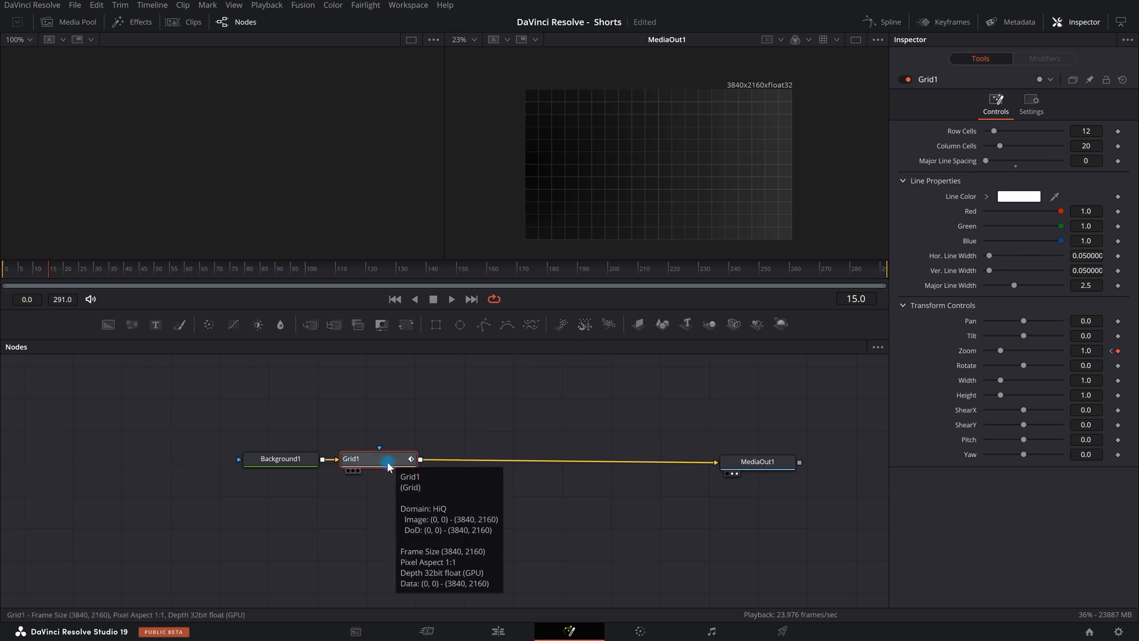
pyautogui.click(413, 336)
pyautogui.moveTo(6, 270); pyautogui.dragTo(53, 273)
pyautogui.click(1116, 145)
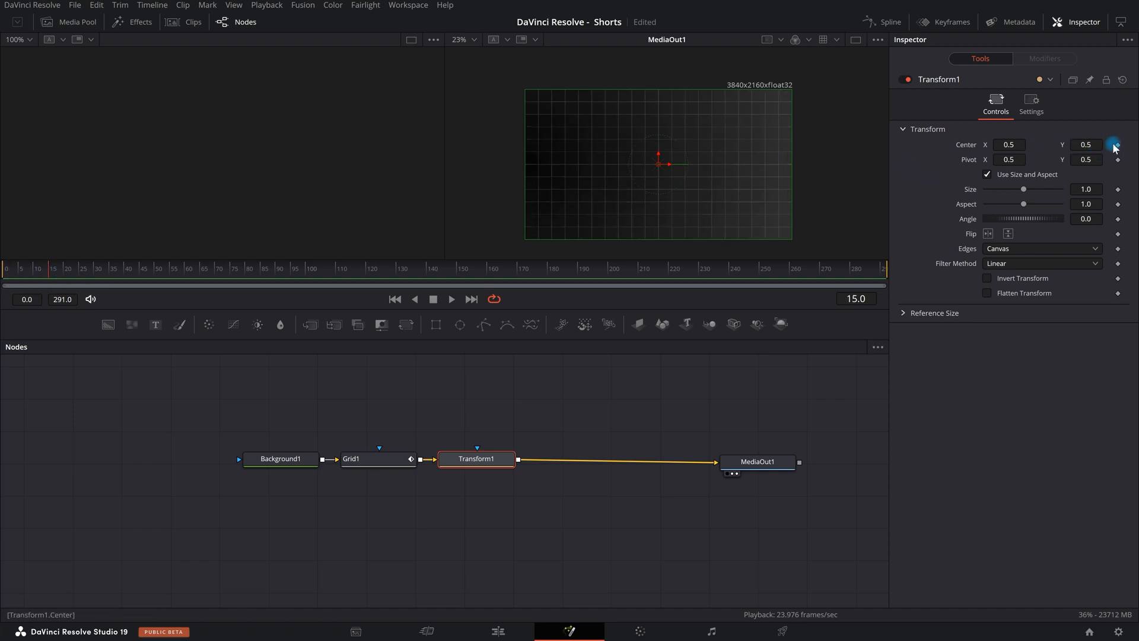
pyautogui.click(1117, 146)
# Set the Transform node's Center Y to -0.5 at the last frame, 291, to make the grid move downward
pyautogui.moveTo(46, 270); pyautogui.dragTo(112, 275)
pyautogui.moveTo(460, 275); pyautogui.dragTo(886, 271)
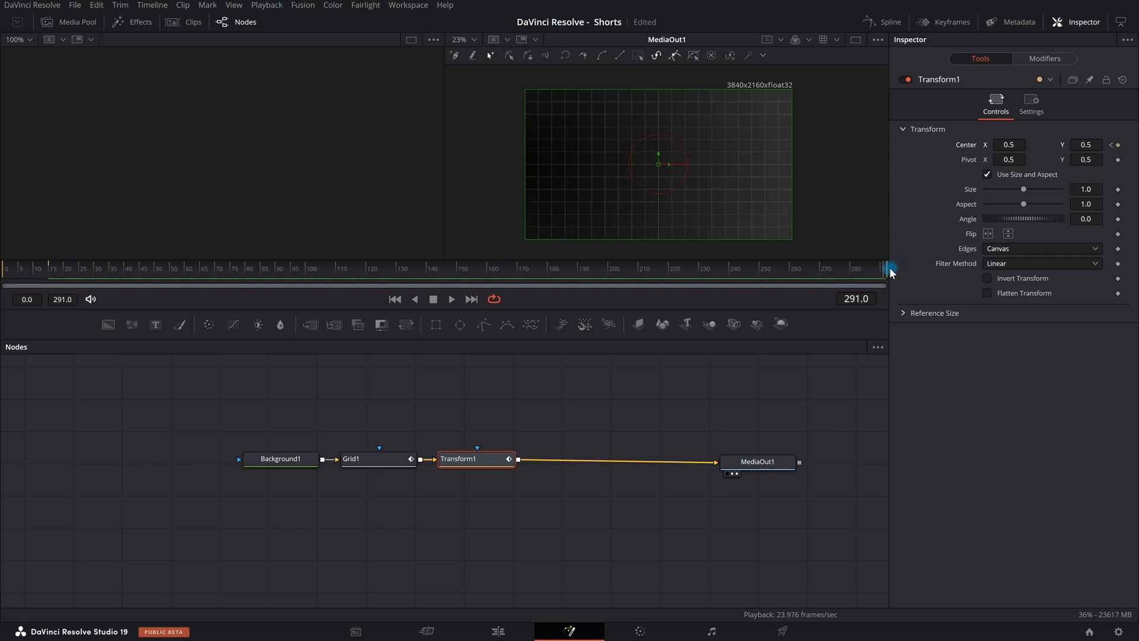
pyautogui.moveTo(1098, 144); pyautogui.dragTo(503, 160)
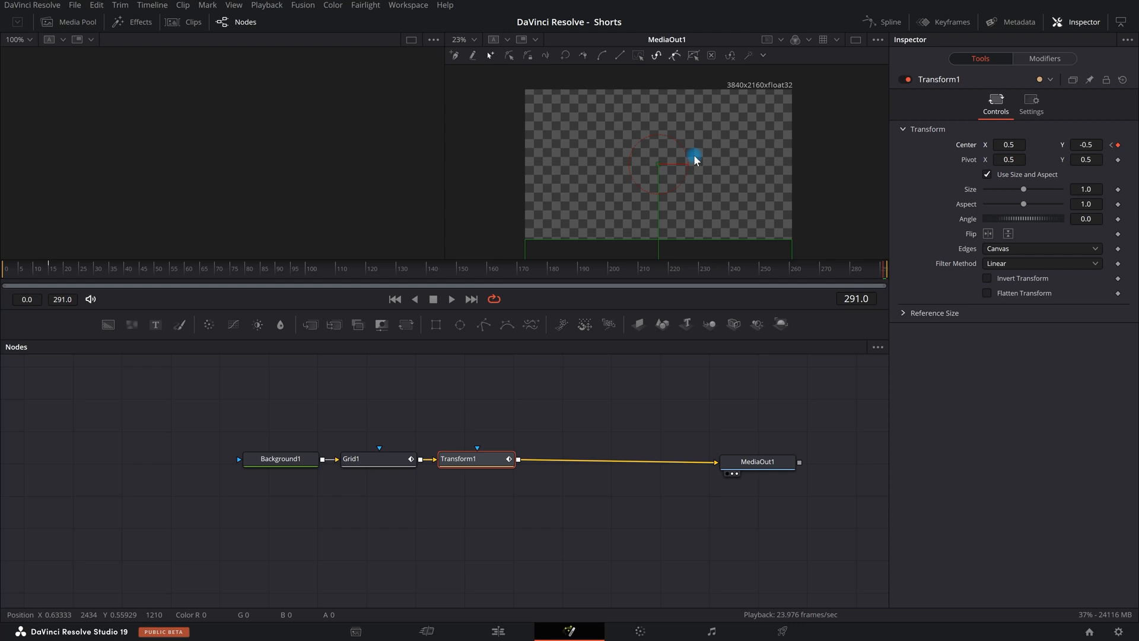
# Set the Transform node's Edges to Wrap and play back the moving grid
pyautogui.click(1022, 251)
pyautogui.click(1021, 282)
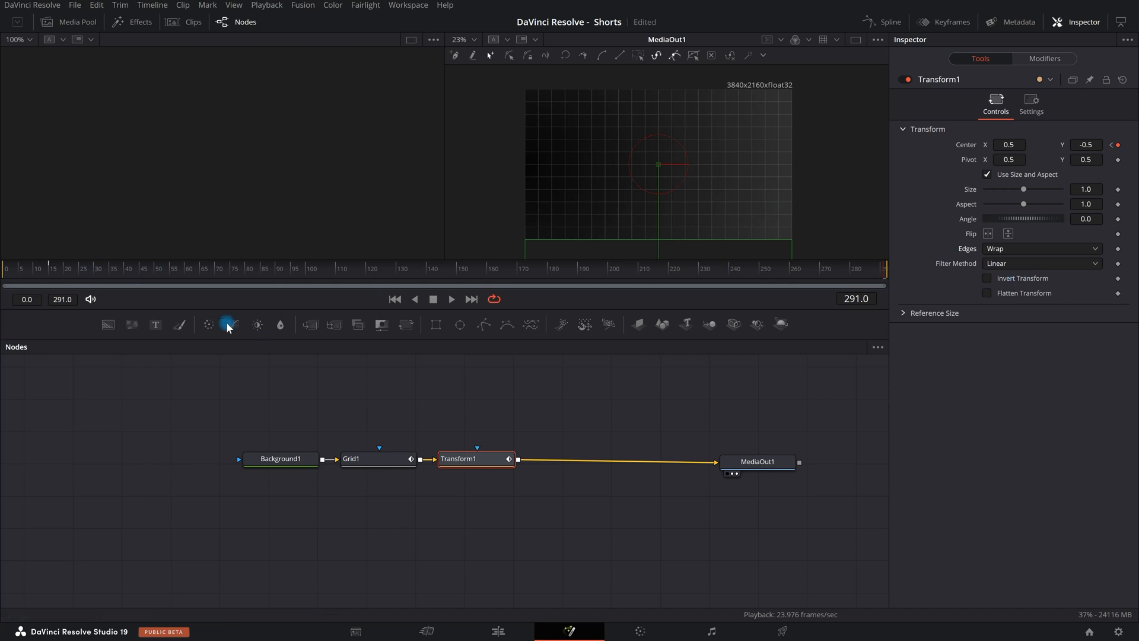
pyautogui.press('space')
pyautogui.press('space')
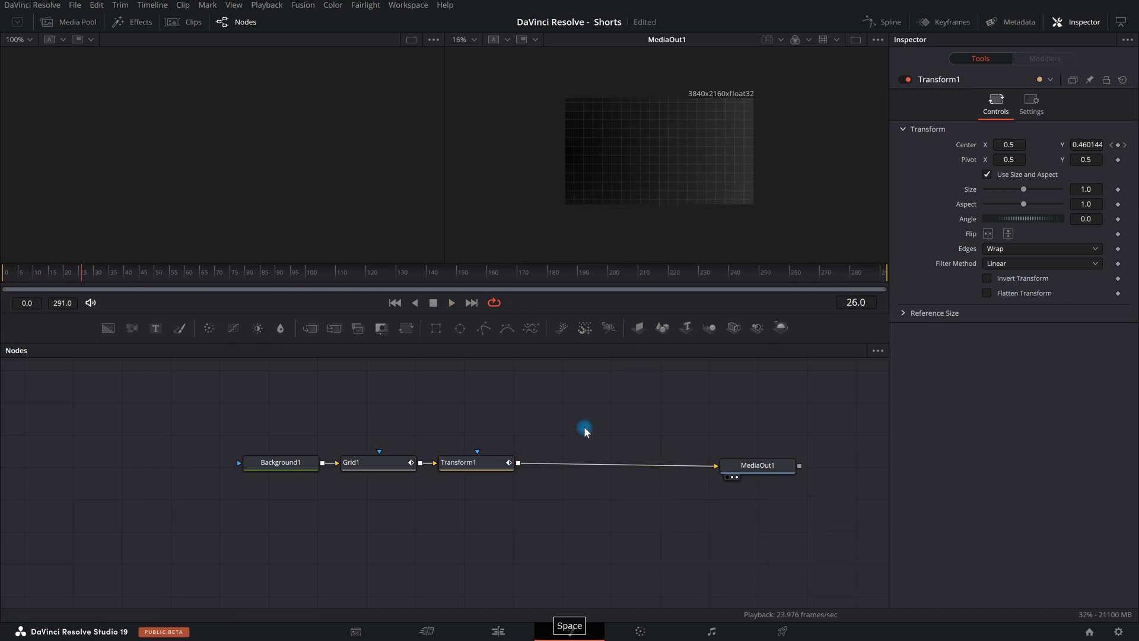
# Search the tools for "len" and add a Lens Distort node after Transform1
pyautogui.click(486, 464)
pyautogui.hotkey('shift', 'space')
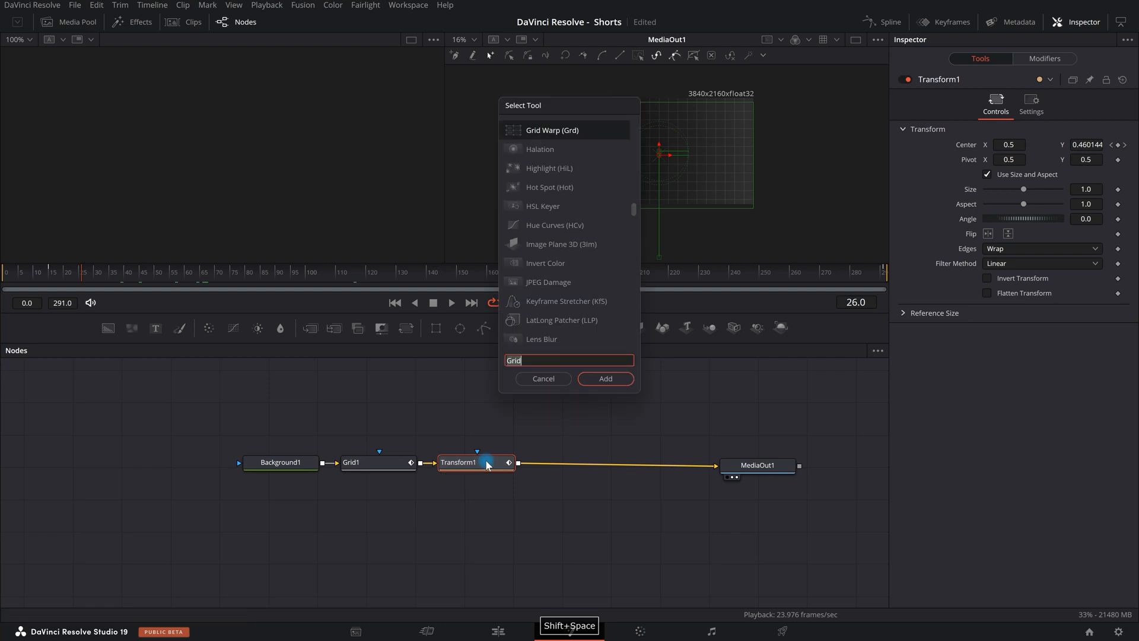
pyautogui.write('len')
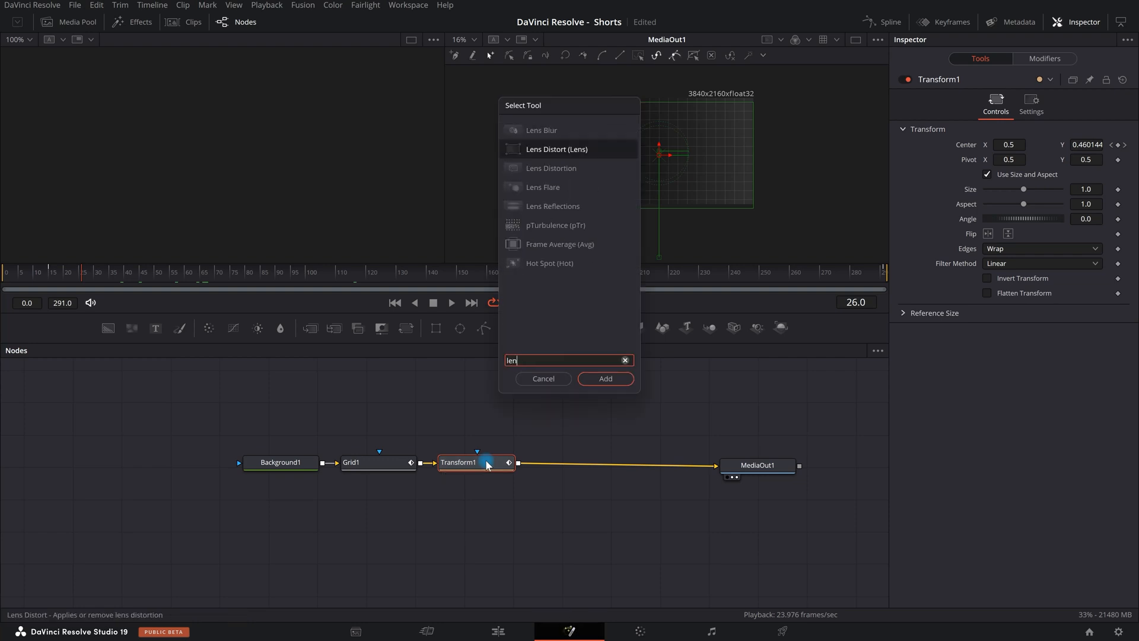
pyautogui.press('Return')
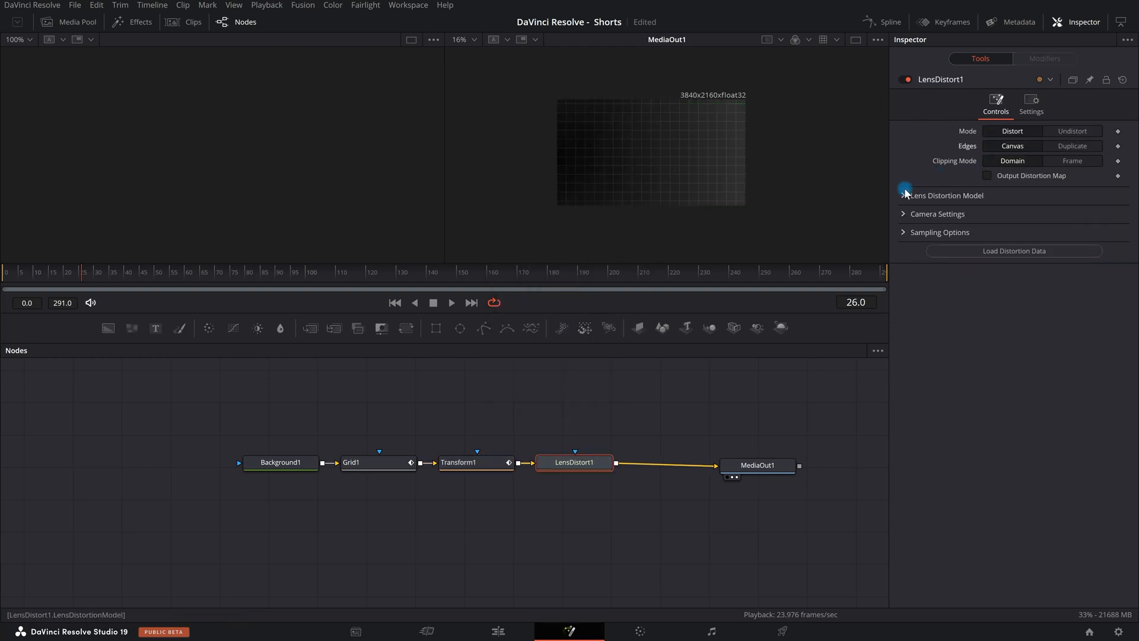
# Adjust the lens model's Distortion to about -0.156 while playing the animation from the first frame
pyautogui.click(903, 196)
pyautogui.moveTo(1024, 226); pyautogui.dragTo(1051, 233)
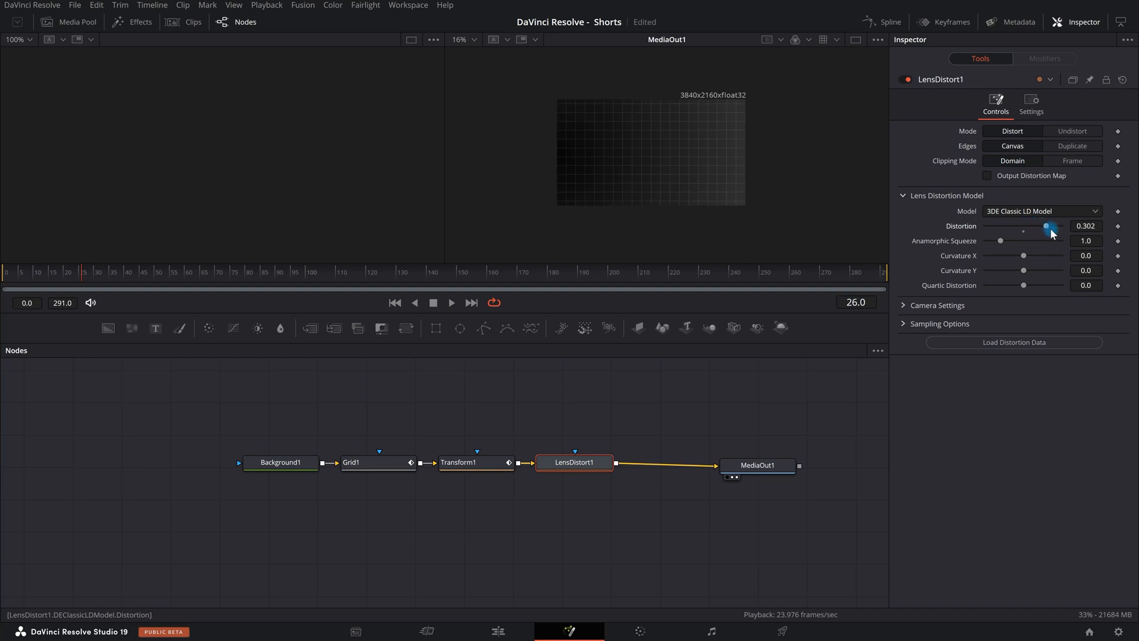
pyautogui.moveTo(112, 274); pyautogui.dragTo(7, 275)
pyautogui.press('space')
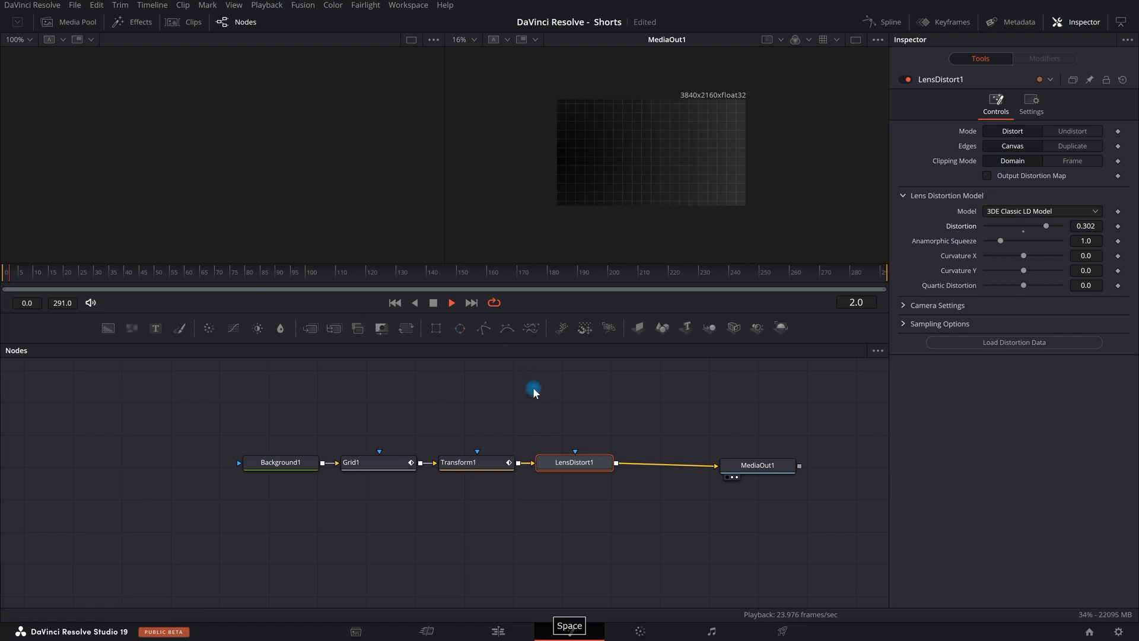
pyautogui.moveTo(1063, 231); pyautogui.dragTo(1022, 231)
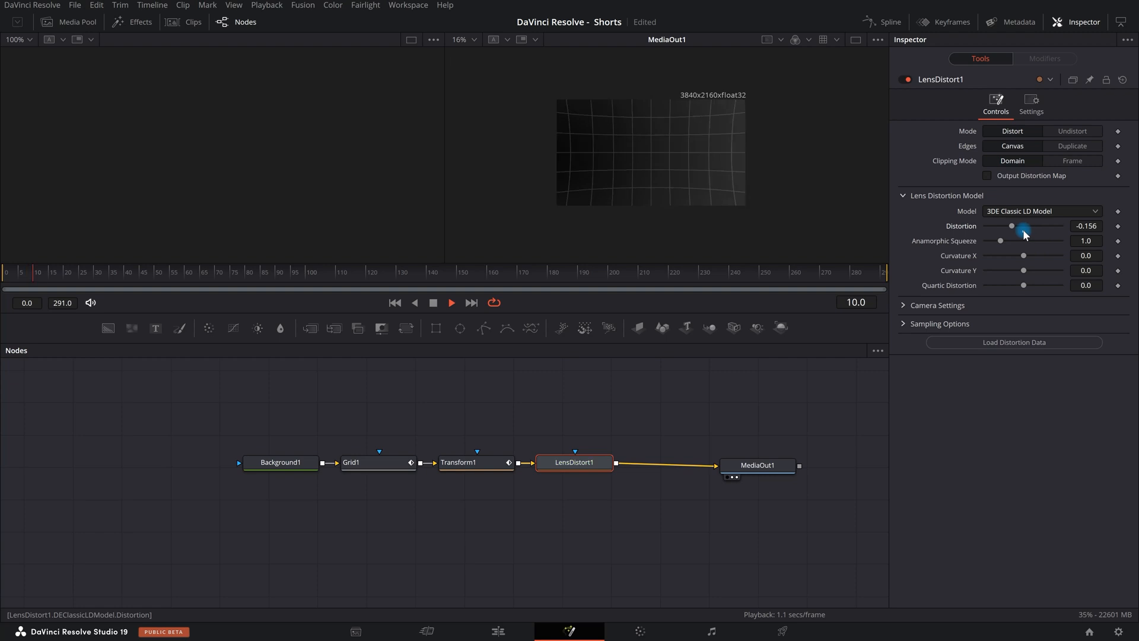
# Reduce the lens model's Distortion to about -0.061 and check the distorted grid in playback
pyautogui.moveTo(1030, 229)
pyautogui.mouseDown()
pyautogui.moveTo(1035, 261)
pyautogui.moveTo(1016, 251)
pyautogui.moveTo(1015, 233)
pyautogui.moveTo(1030, 233)
pyautogui.moveTo(1020, 235)
pyautogui.mouseUp()
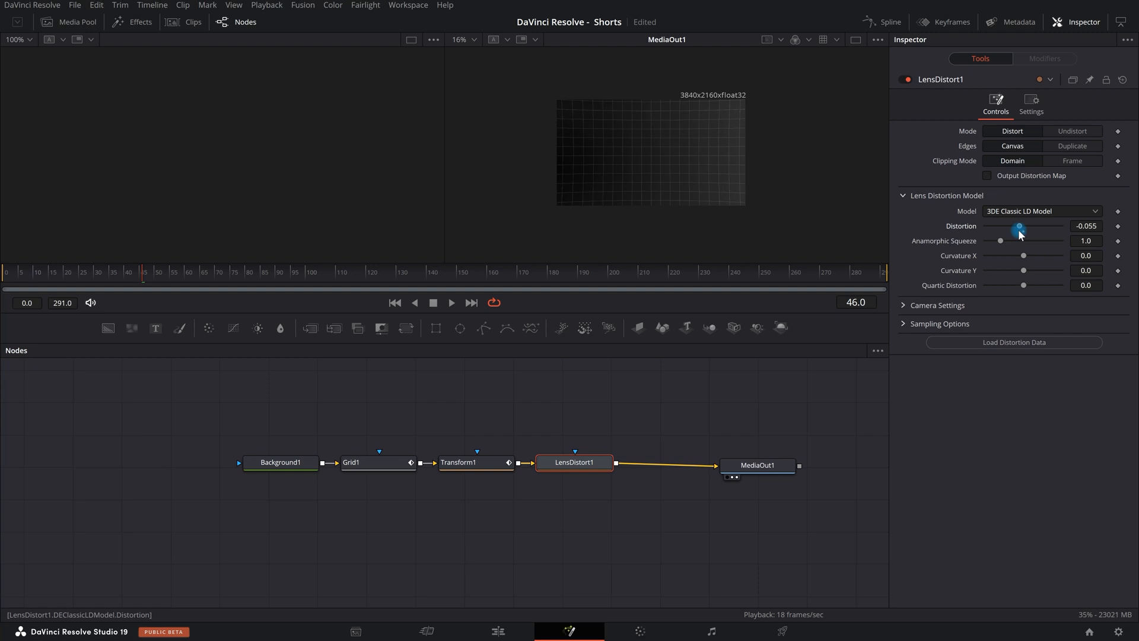
pyautogui.scroll(2, 750, 153)
pyautogui.moveTo(1083, 229); pyautogui.dragTo(1102, 228)
pyautogui.moveTo(1081, 231); pyautogui.dragTo(1079, 232)
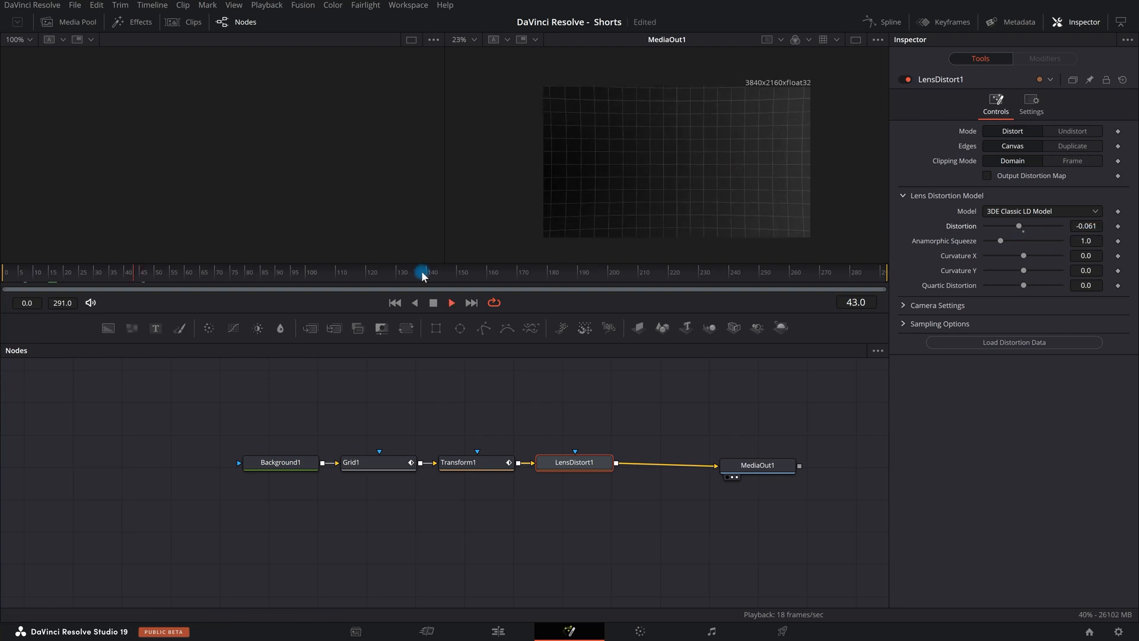
pyautogui.press('space')
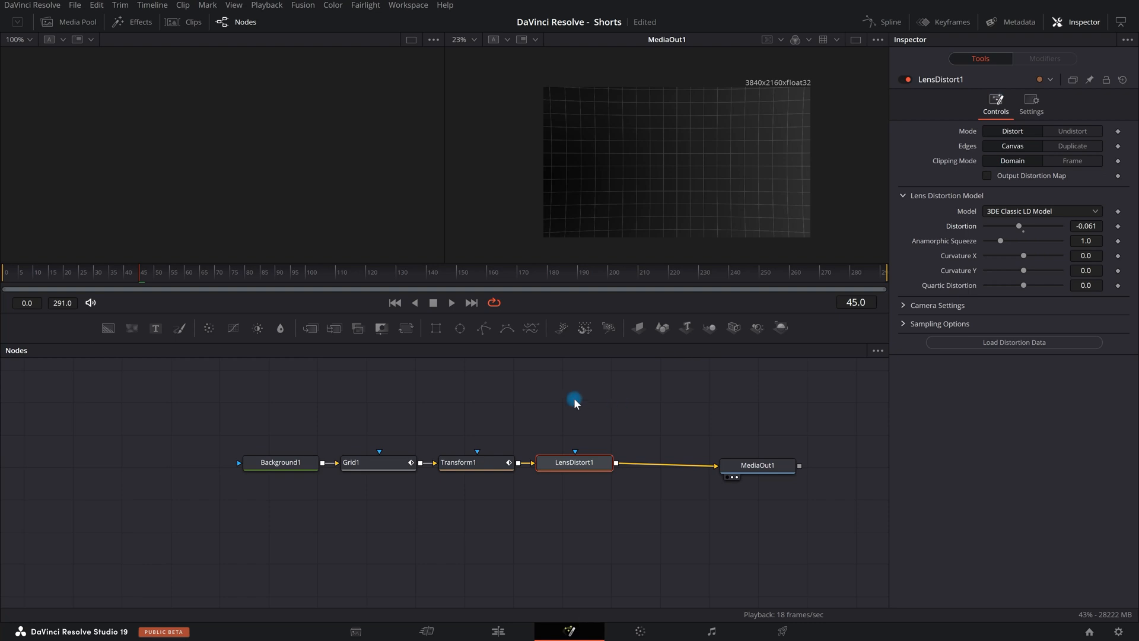
# Delete the Lens Distort node and play back the undistorted grid
pyautogui.press('BackSpace')
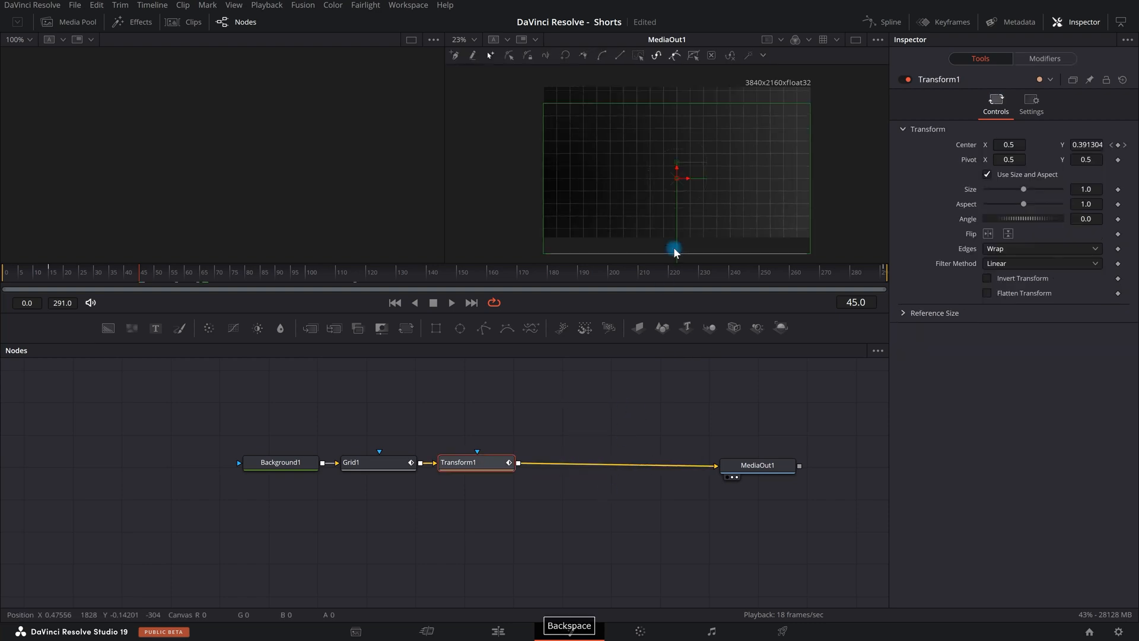
pyautogui.press('space')
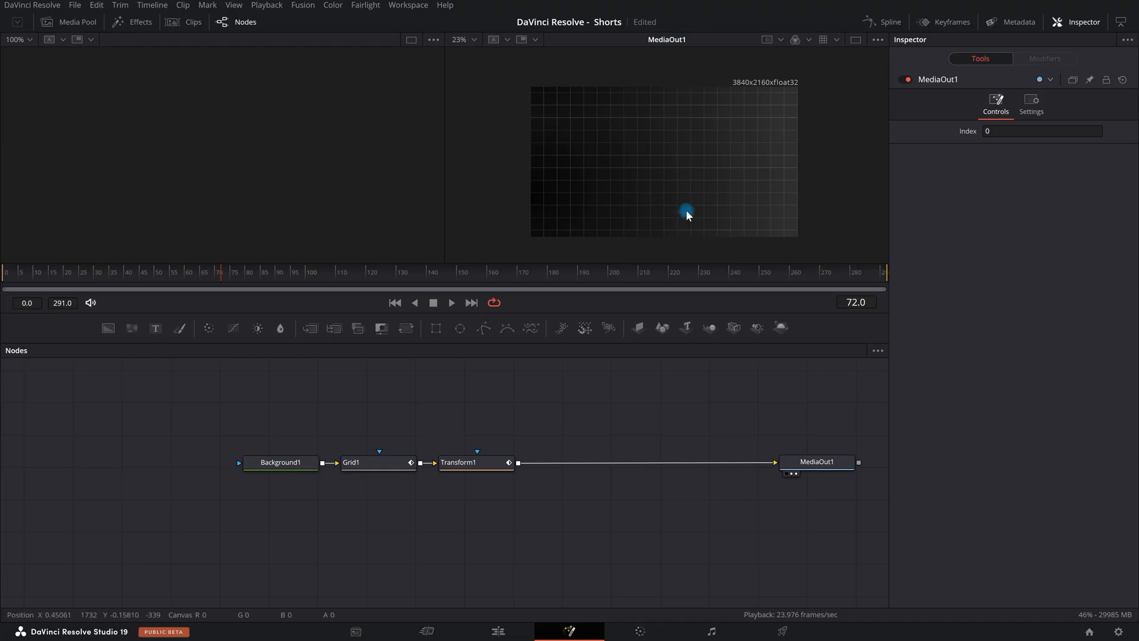
# Search the tools for "text" and add a Text+ node merged after Transform1, placing it above the Merge node
pyautogui.click(486, 467)
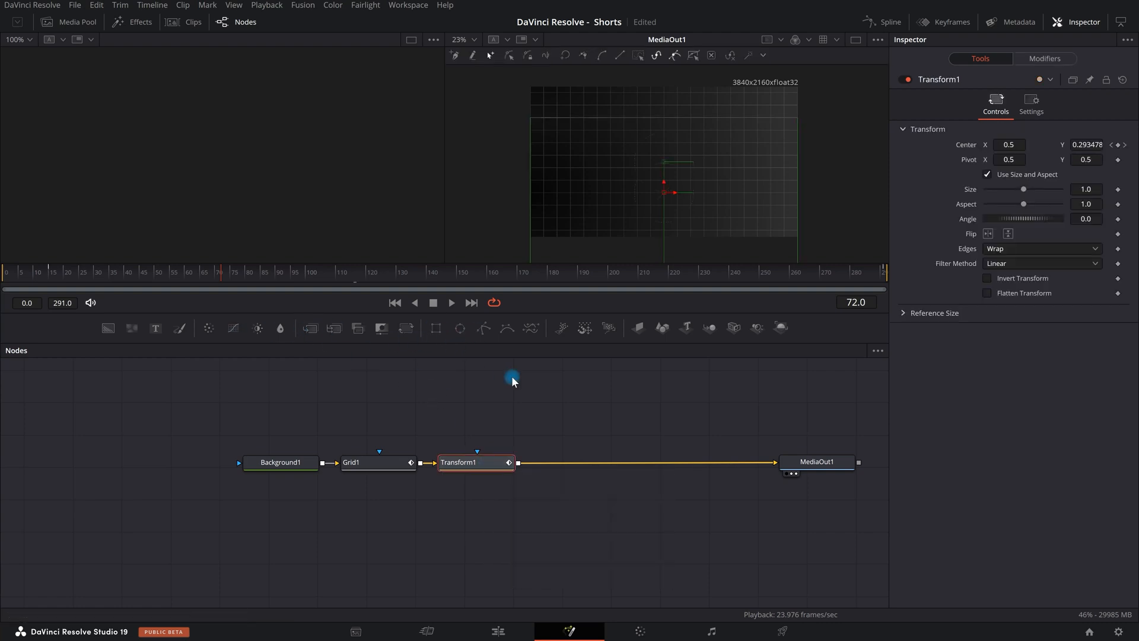
pyautogui.hotkey('shift', 'space')
pyautogui.write('text')
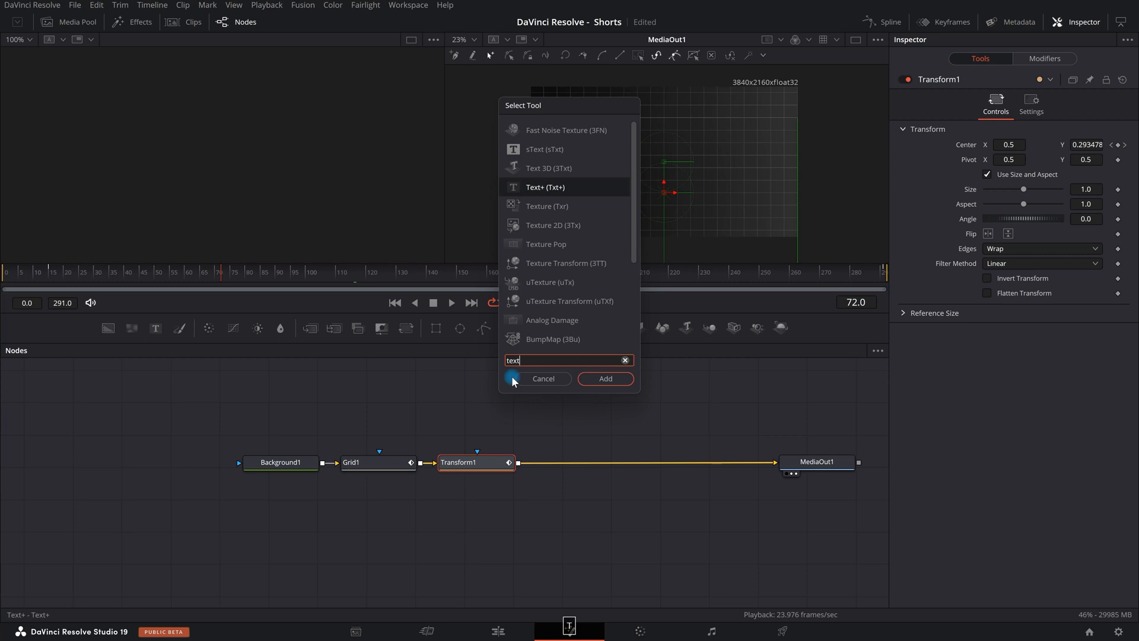
pyautogui.click(604, 378)
pyautogui.moveTo(475, 501); pyautogui.dragTo(600, 467)
pyautogui.moveTo(298, 500); pyautogui.dragTo(617, 427)
# Change the node editor's Arrange Tools option for aligning nodes
pyautogui.rightClick(681, 418)
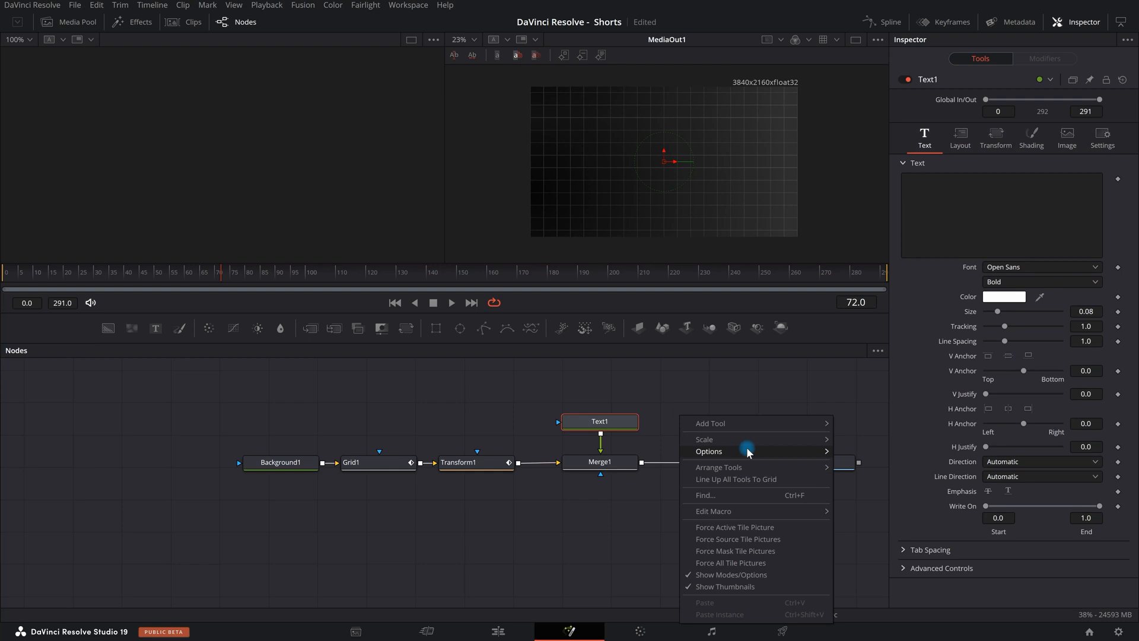
pyautogui.moveTo(750, 469)
pyautogui.click(883, 485)
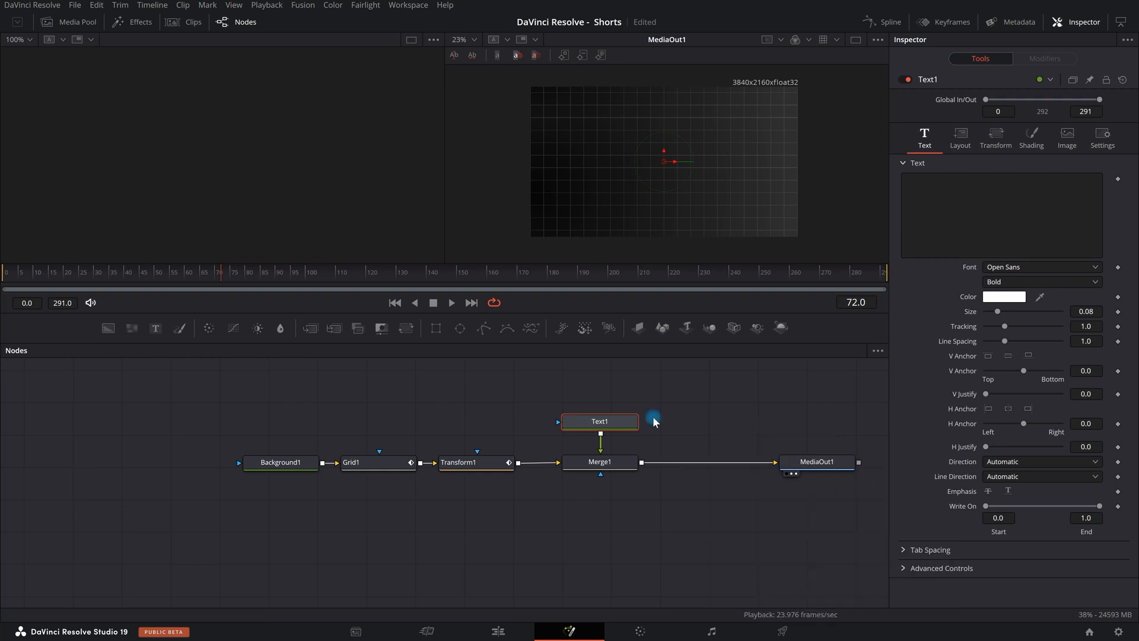
pyautogui.moveTo(781, 470); pyautogui.dragTo(647, 527)
pyautogui.scroll(-2, 633, 443)
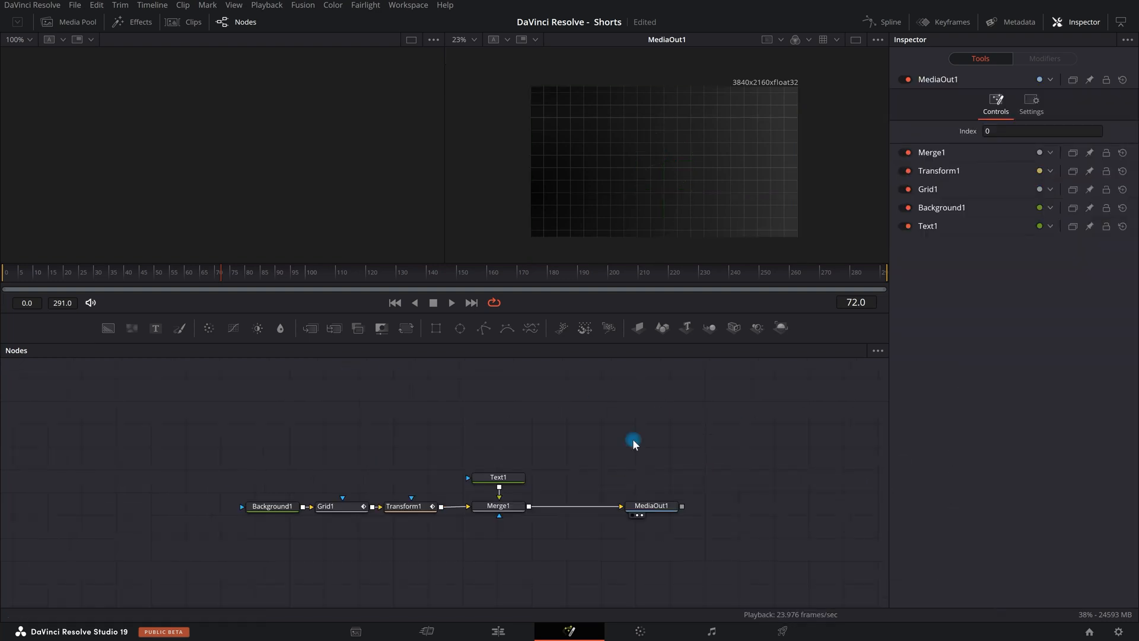
# Open Edit Controls for the Text1 node and name the new control Money
pyautogui.click(510, 478)
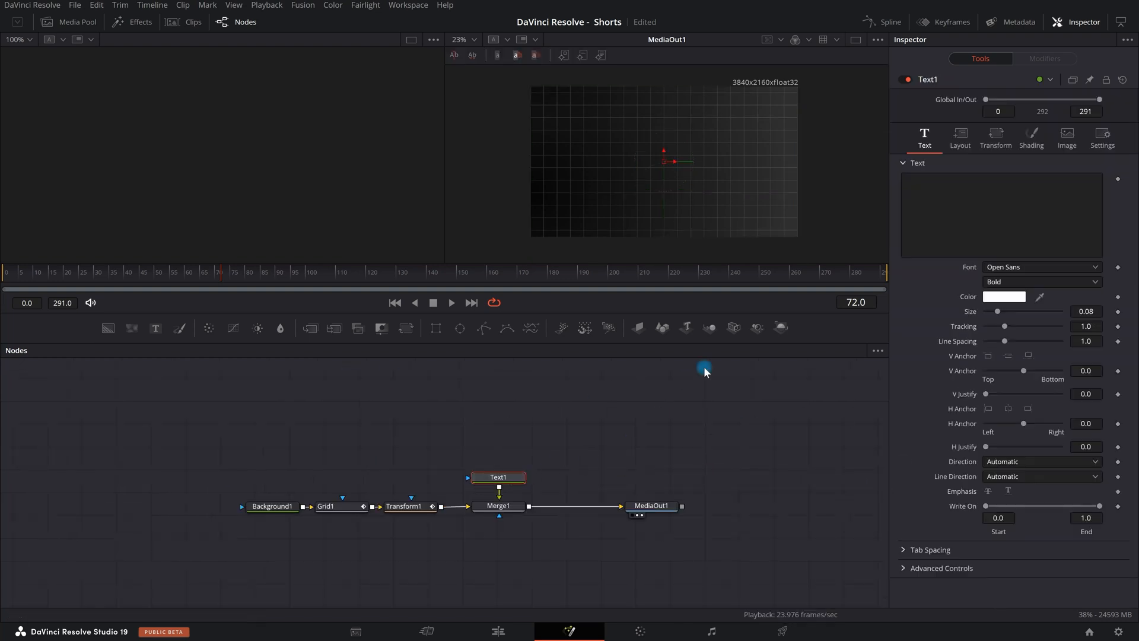
pyautogui.rightClick(965, 78)
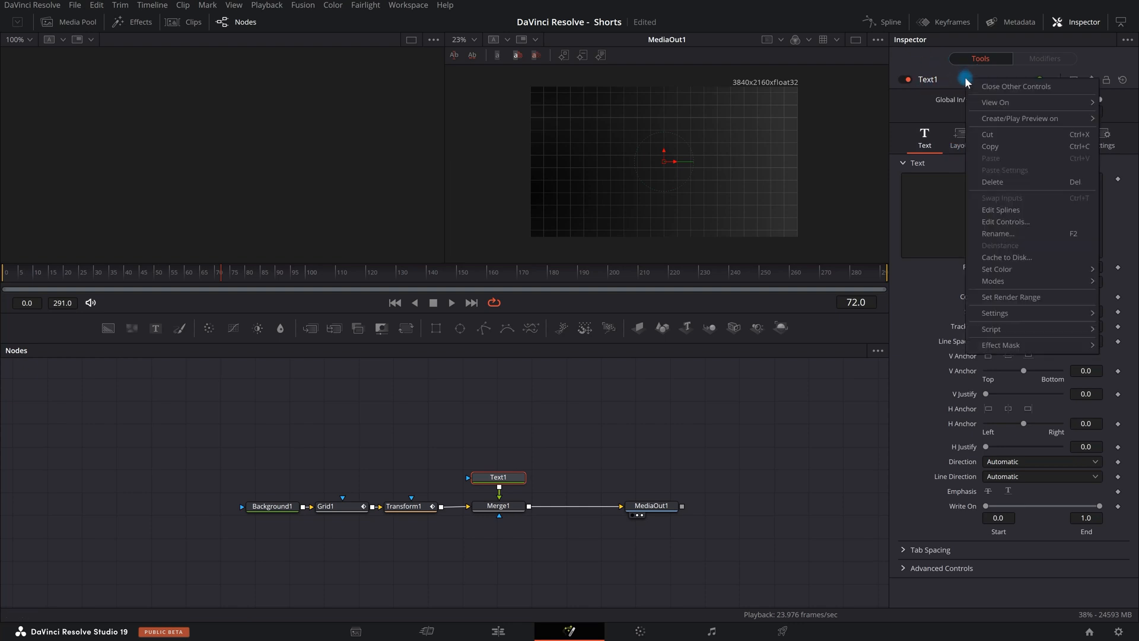
pyautogui.click(1011, 225)
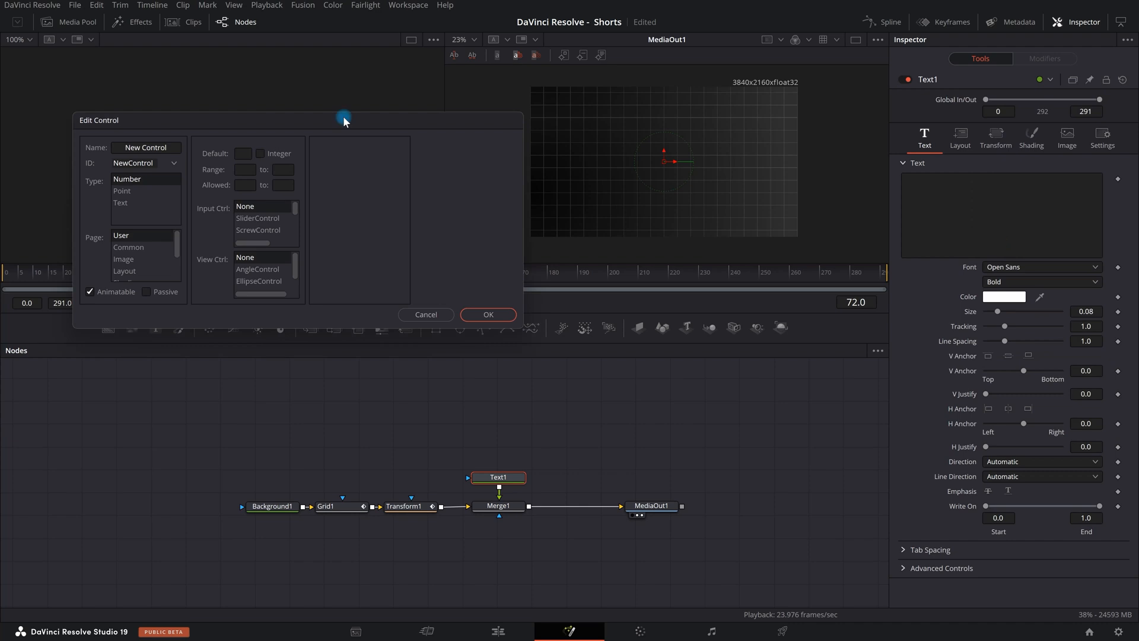
pyautogui.click(513, 131)
pyautogui.write('MOneycounter')
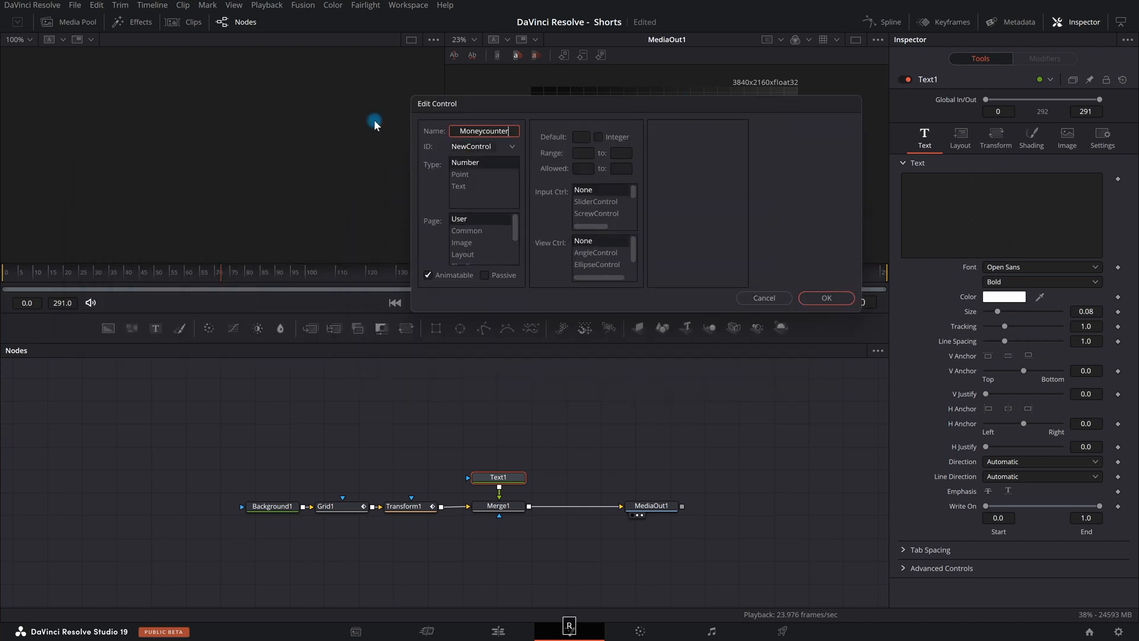
pyautogui.press('BackSpace')
pyautogui.press('BackSpace')
pyautogui.press('BackSpace')
pyautogui.press('BackSpace')
pyautogui.press('BackSpace')
pyautogui.press('BackSpace')
pyautogui.press('BackSpace')
# Define Money as a Number slider control on the Text page with a range of 0 to 10000, and test the slider
pyautogui.click(482, 162)
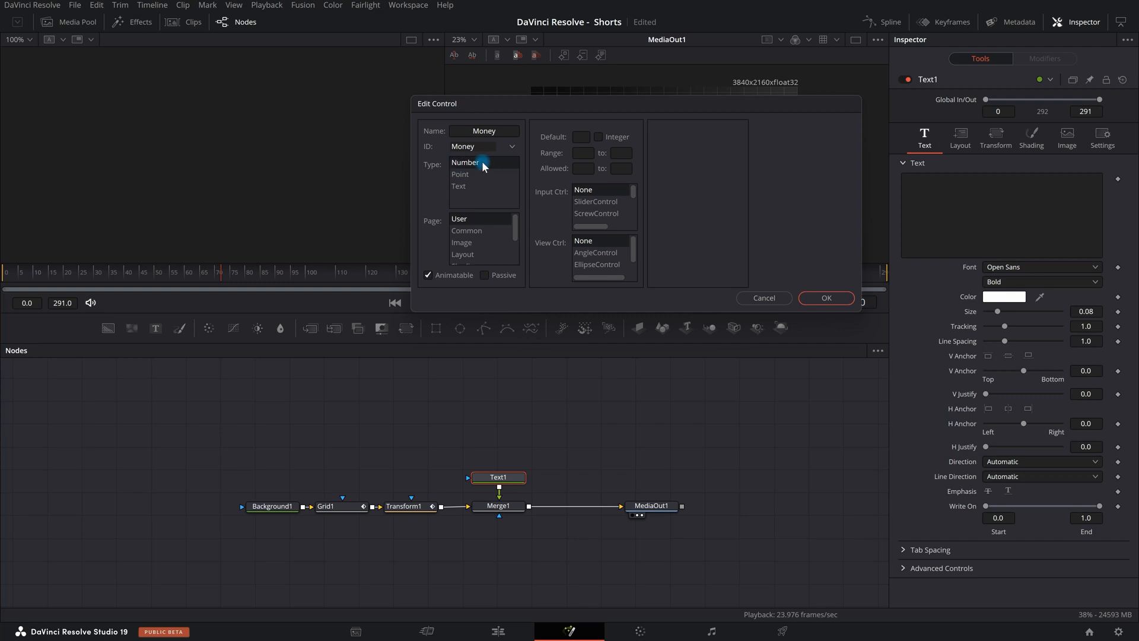
pyautogui.scroll(-3, 500, 225)
pyautogui.click(473, 243)
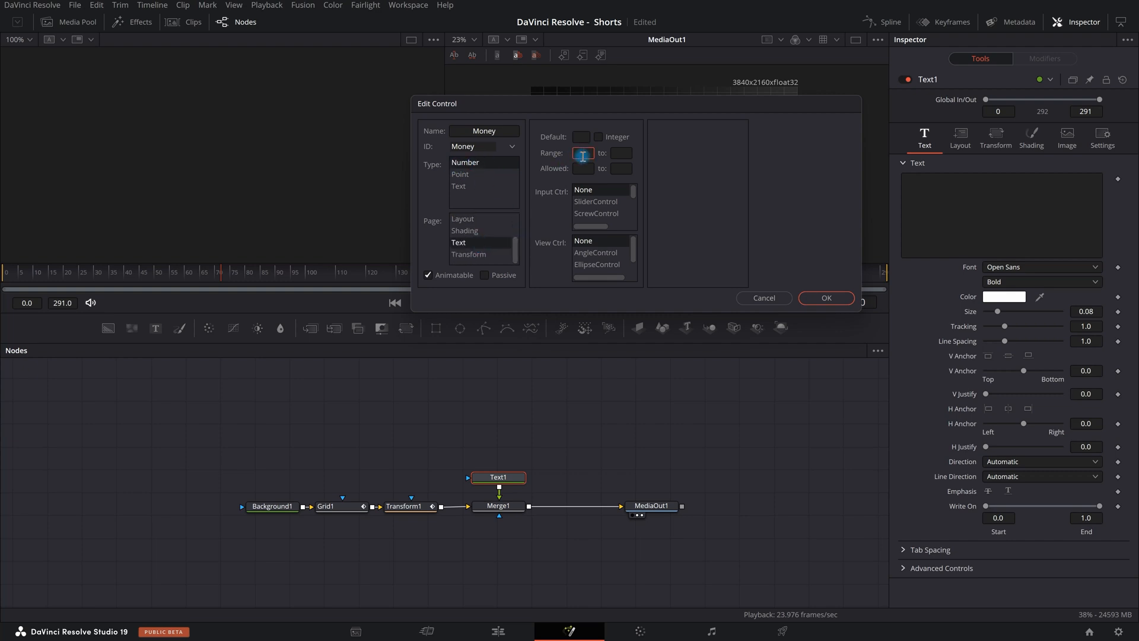
pyautogui.click(583, 153)
pyautogui.write('0')
pyautogui.press('Tab')
pyautogui.write('1')
pyautogui.click(599, 201)
pyautogui.click(837, 298)
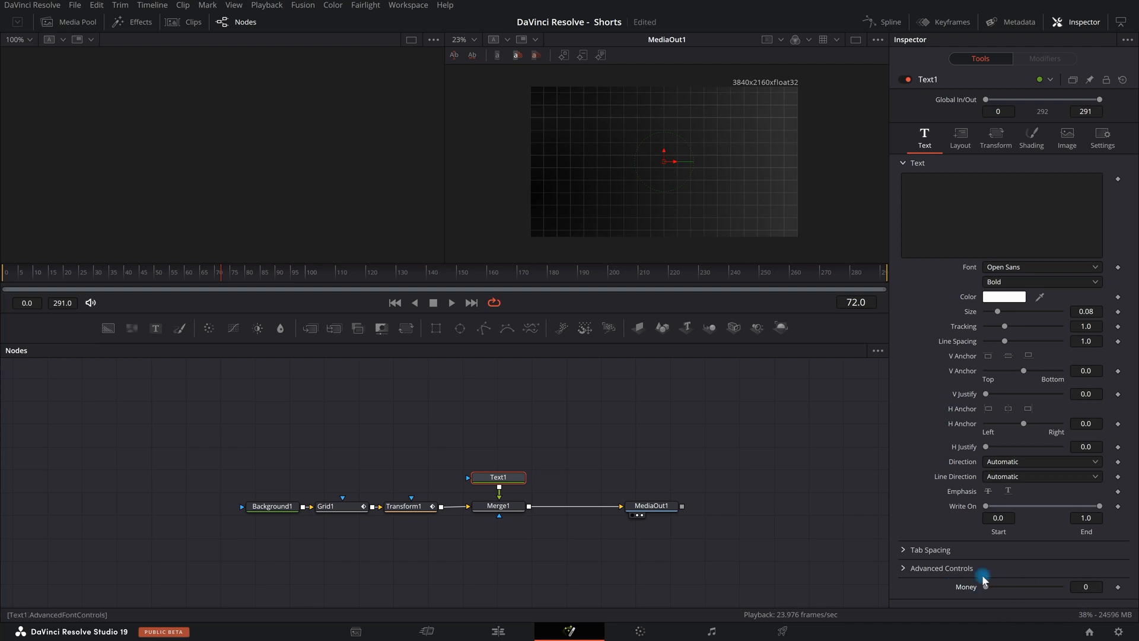
pyautogui.moveTo(984, 589); pyautogui.dragTo(1066, 590)
# Add the expression Text1.Money to the Text1 node's text and test it with the Money slider
pyautogui.click(946, 200)
pyautogui.rightClick(947, 200)
pyautogui.click(997, 432)
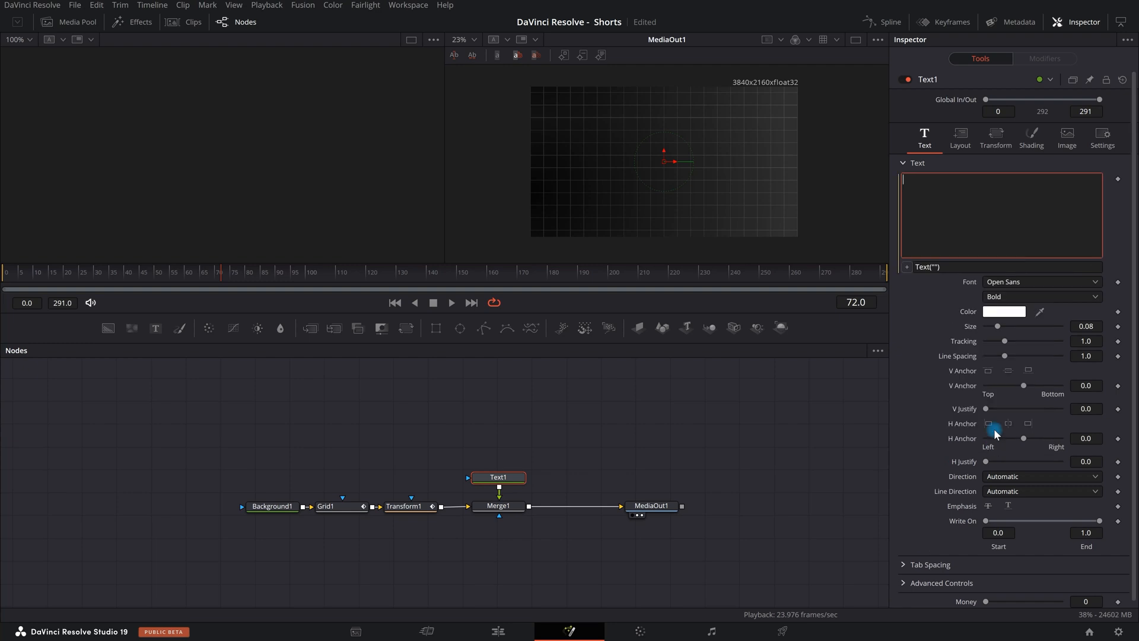
pyautogui.hotkey('ctrl', 'a')
pyautogui.press('BackSpace')
pyautogui.press('BackSpace')
pyautogui.press('BackSpace')
pyautogui.press('BackSpace')
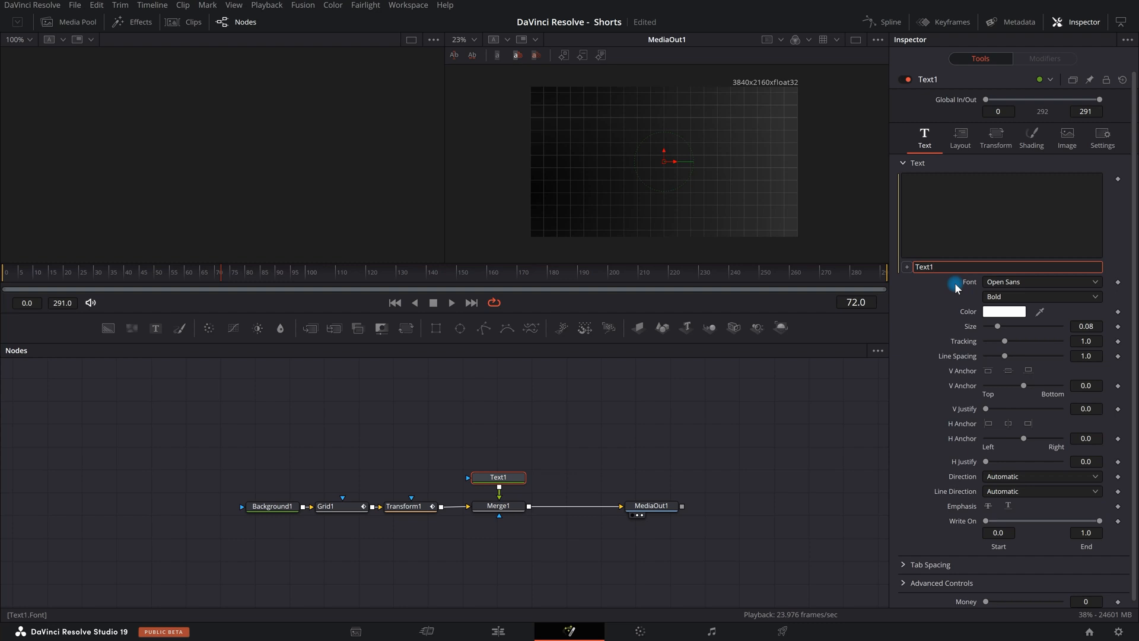
pyautogui.press('Tab')
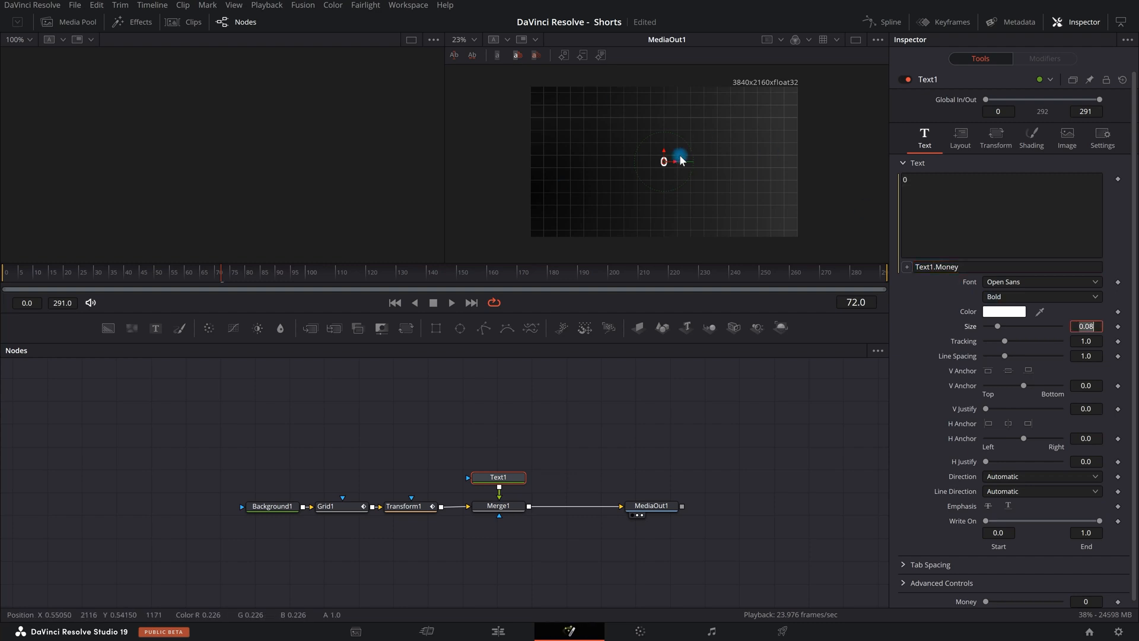
pyautogui.moveTo(988, 601); pyautogui.dragTo(959, 603)
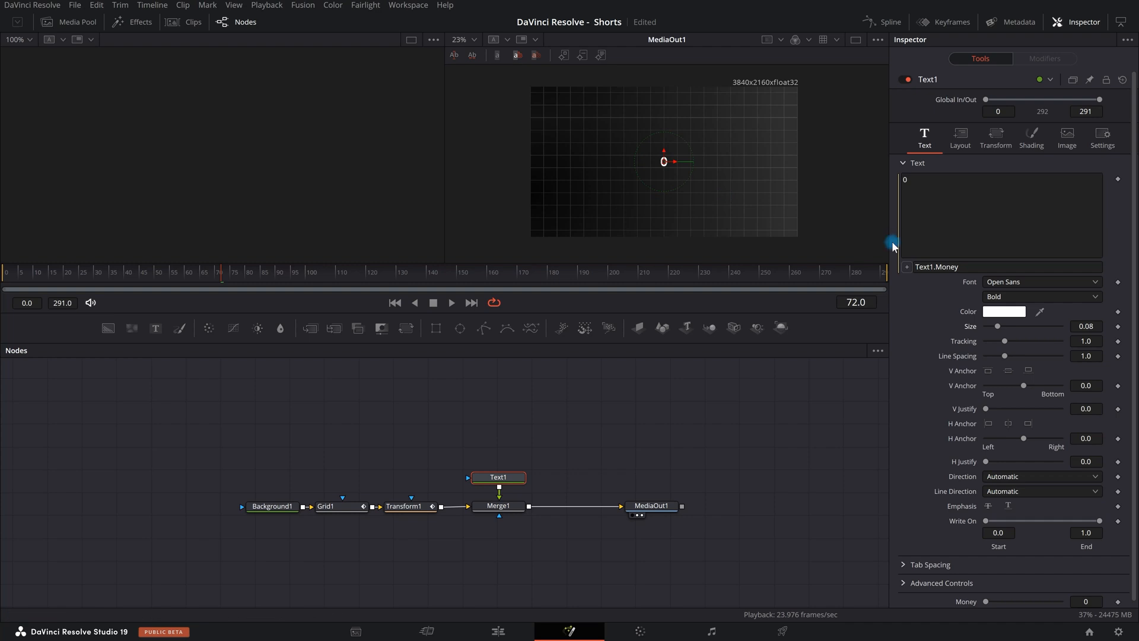
# Prefix the text expression with a dollar sign so it reads "$"..Text1.Money, and test the Money slider
pyautogui.click(922, 266)
pyautogui.write('"')
pyautogui.write('$"')
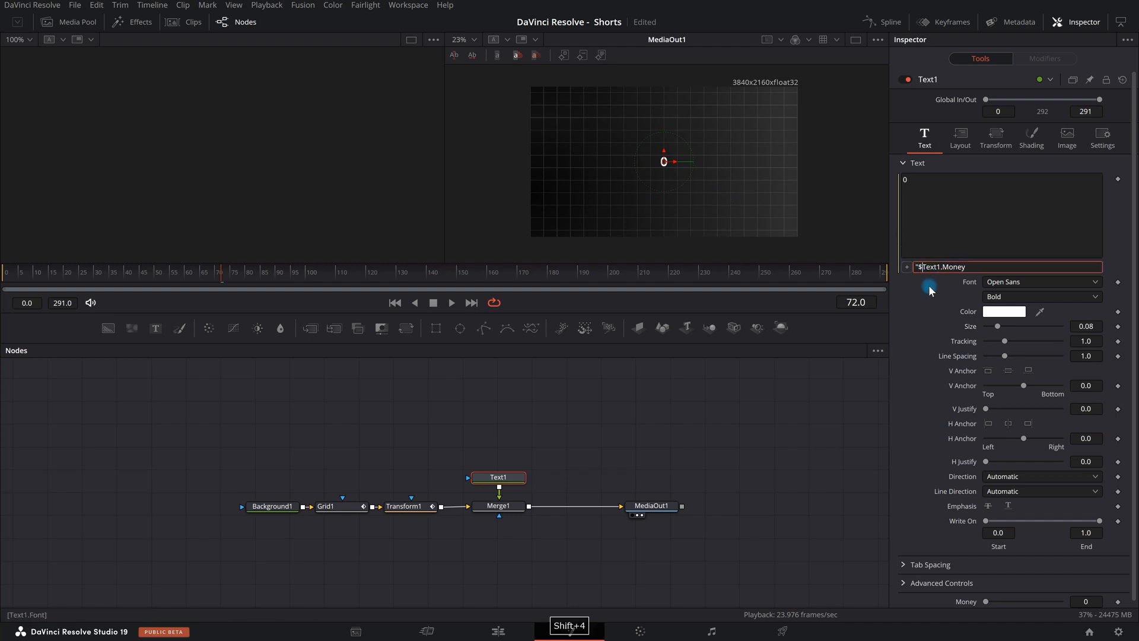
pyautogui.write('..')
pyautogui.press('Tab')
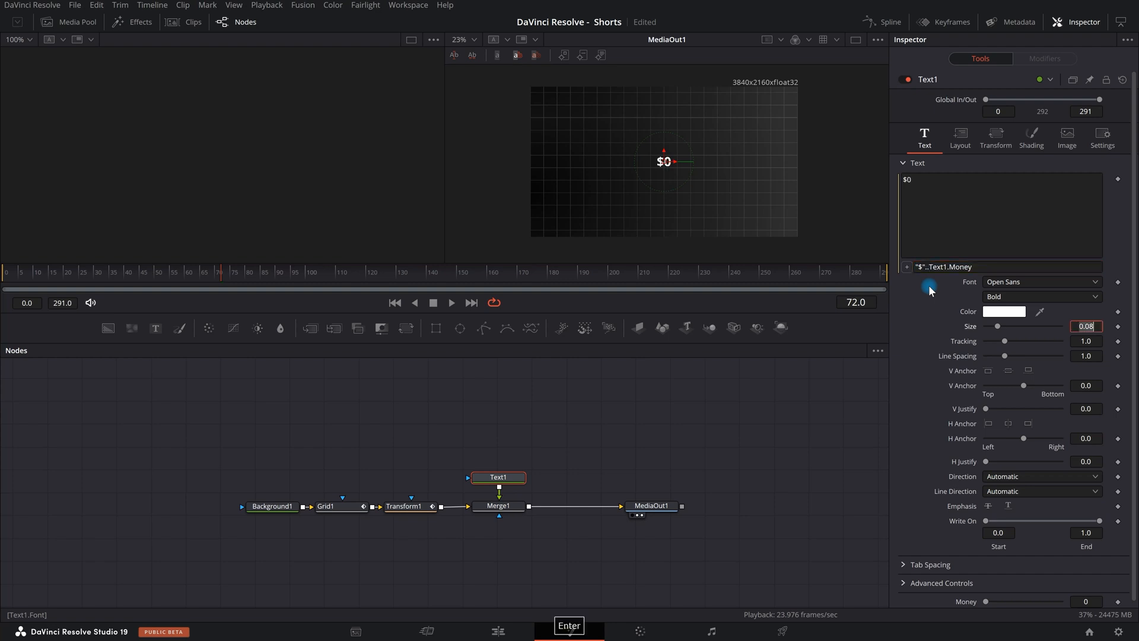
pyautogui.click(570, 454)
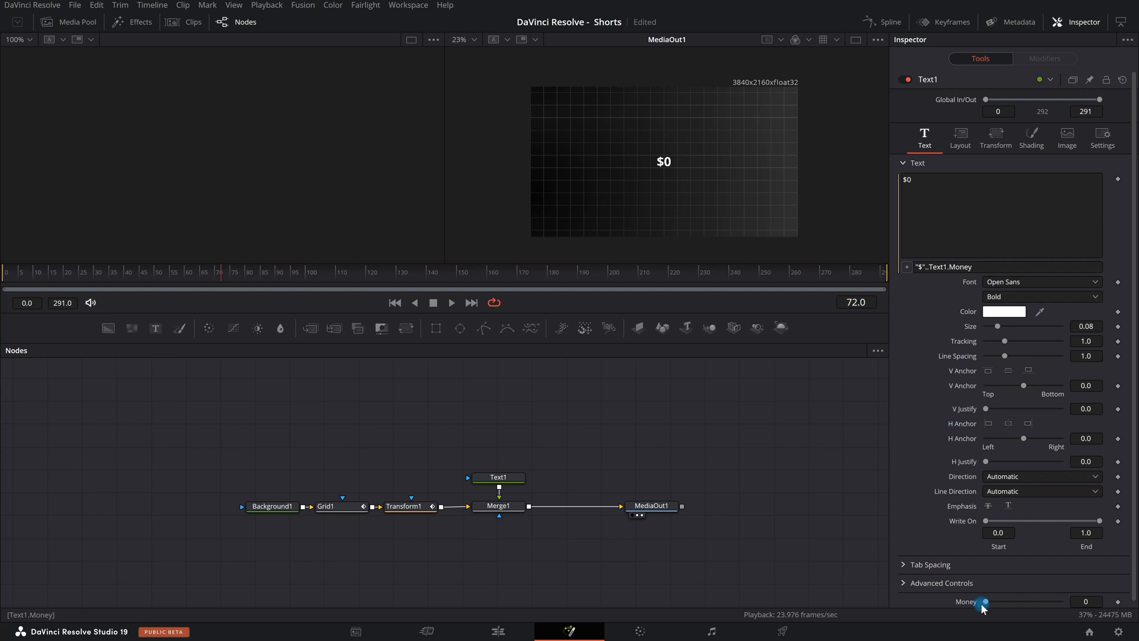
pyautogui.moveTo(989, 602); pyautogui.dragTo(932, 591)
# Set the Text1 font to Montserrat with the Black style
pyautogui.click(1015, 285)
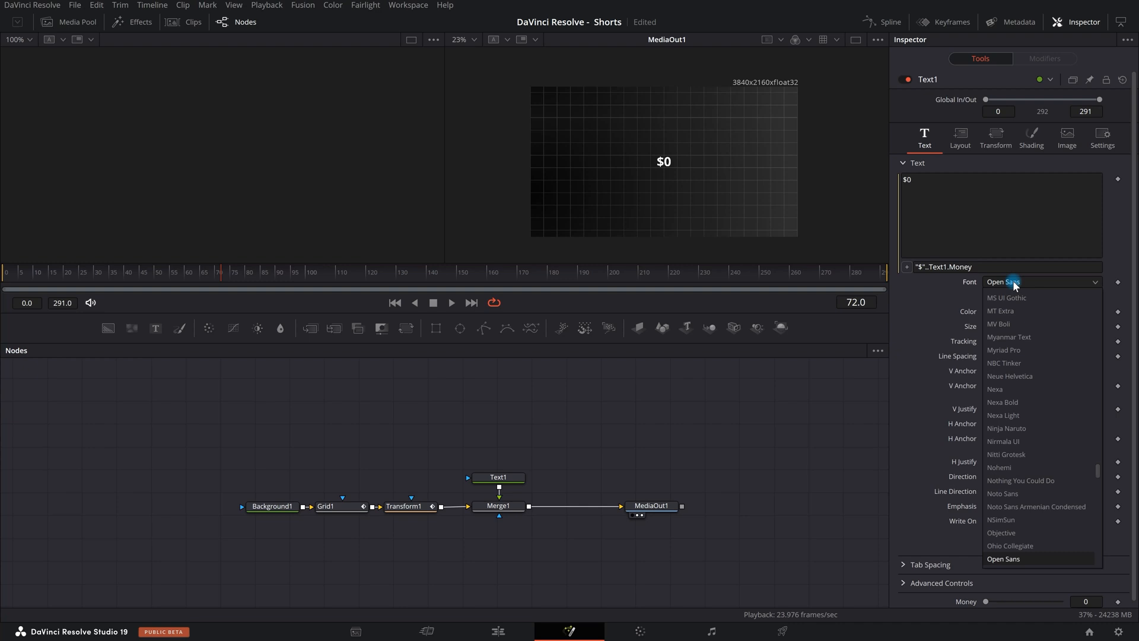
pyautogui.write('Montserrat')
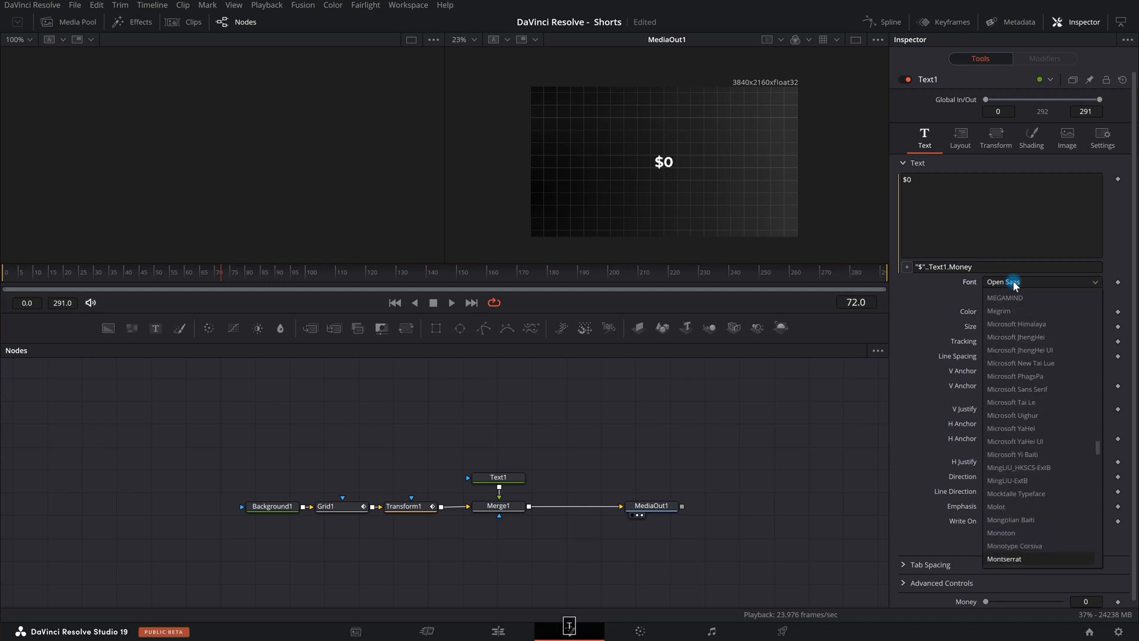
pyautogui.press('Return')
pyautogui.click(1003, 300)
pyautogui.press('Down')
pyautogui.press('Down')
pyautogui.press('Down')
pyautogui.press('Down')
pyautogui.press('Down')
pyautogui.press('Down')
pyautogui.press('Down')
pyautogui.press('Down')
pyautogui.press('Down')
pyautogui.press('Up')
pyautogui.press('Up')
pyautogui.press('Up')
pyautogui.press('Up')
pyautogui.press('Up')
pyautogui.press('Up')
pyautogui.press('Up')
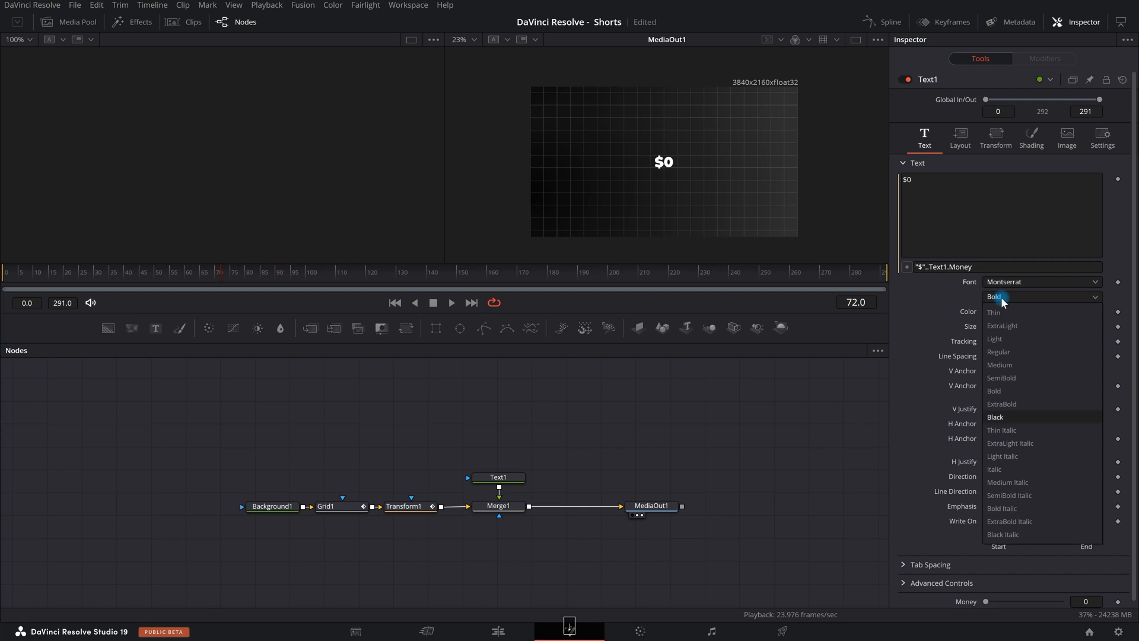
pyautogui.press('Return')
# Enlarge the counter text to a Size of about 0.2328, testing the Money slider and playback
pyautogui.moveTo(1082, 326); pyautogui.dragTo(224, 292)
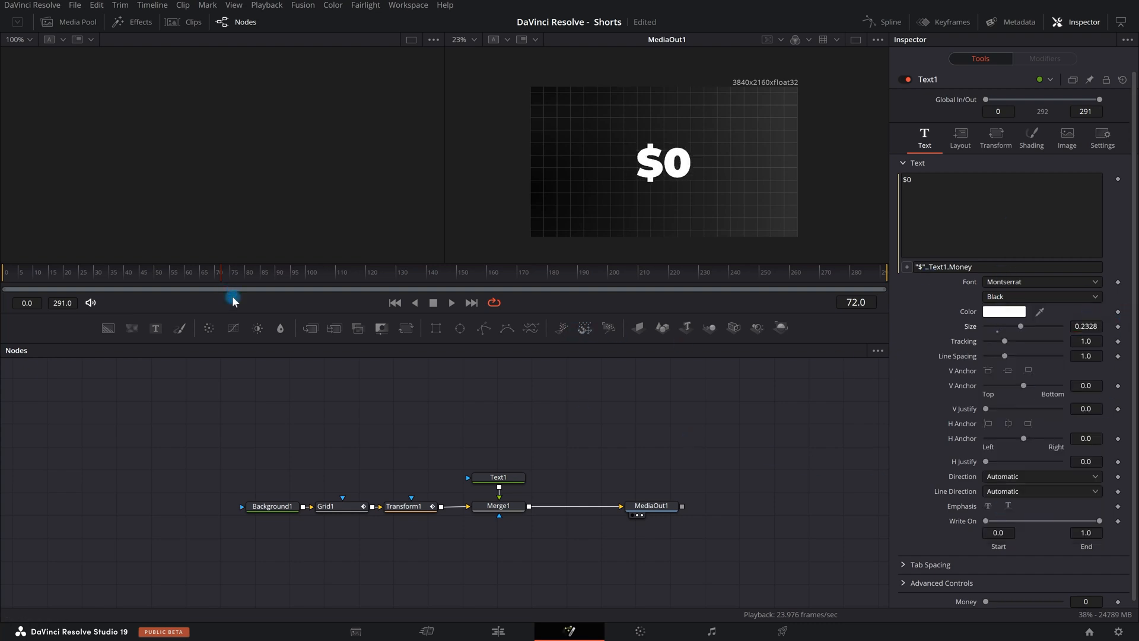
pyautogui.moveTo(985, 601); pyautogui.dragTo(906, 603)
pyautogui.press('space')
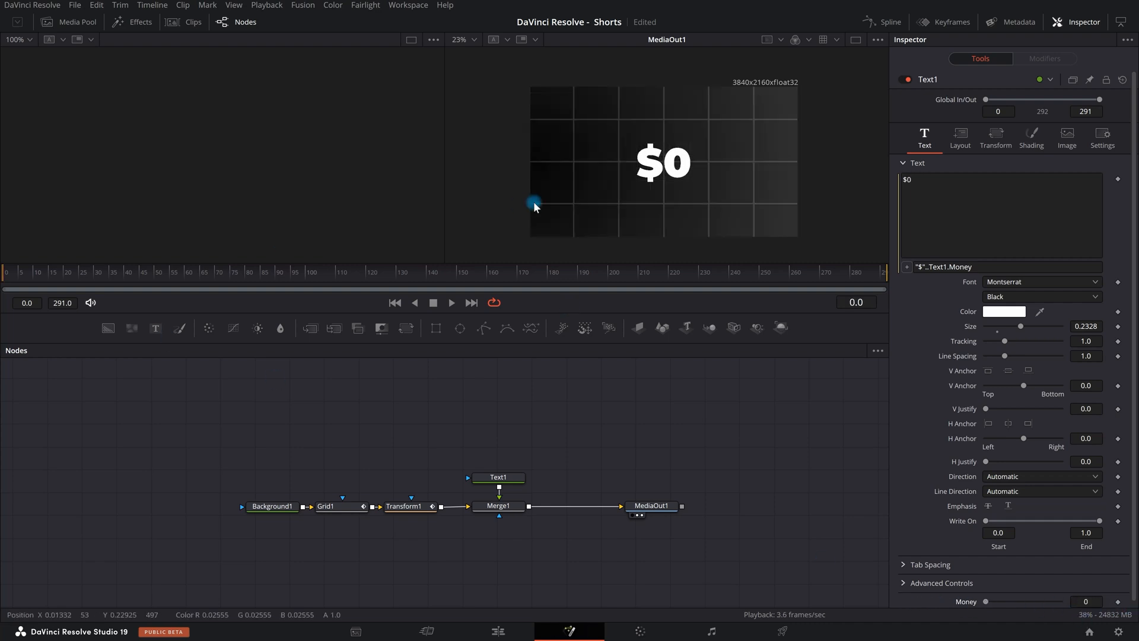
pyautogui.press('space')
pyautogui.click(765, 192)
# Keyframe Money at 0 on frame 17 and at 10000 on the last frame, 291
pyautogui.click(58, 282)
pyautogui.moveTo(51, 280); pyautogui.dragTo(54, 278)
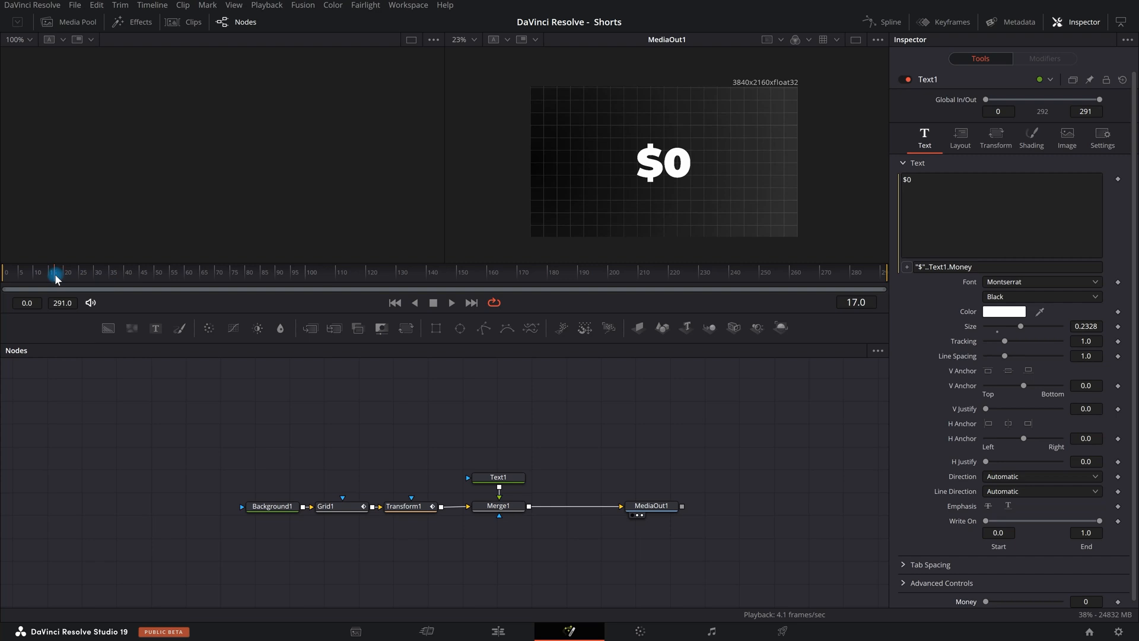
pyautogui.click(1119, 602)
pyautogui.moveTo(54, 278); pyautogui.dragTo(967, 297)
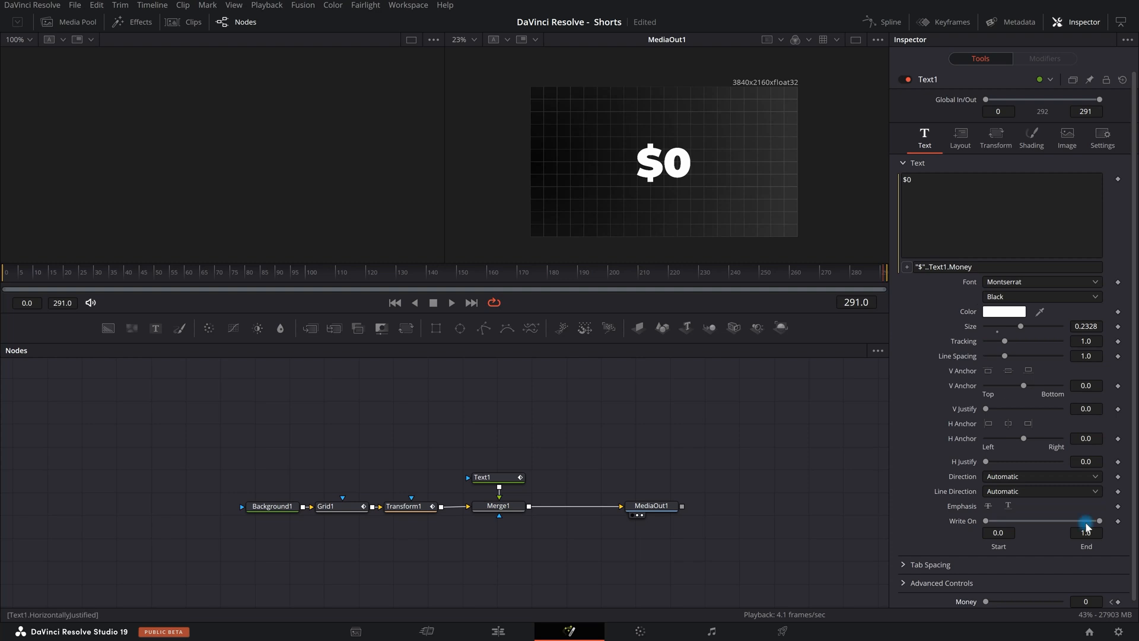
pyautogui.moveTo(1027, 607); pyautogui.dragTo(1065, 602)
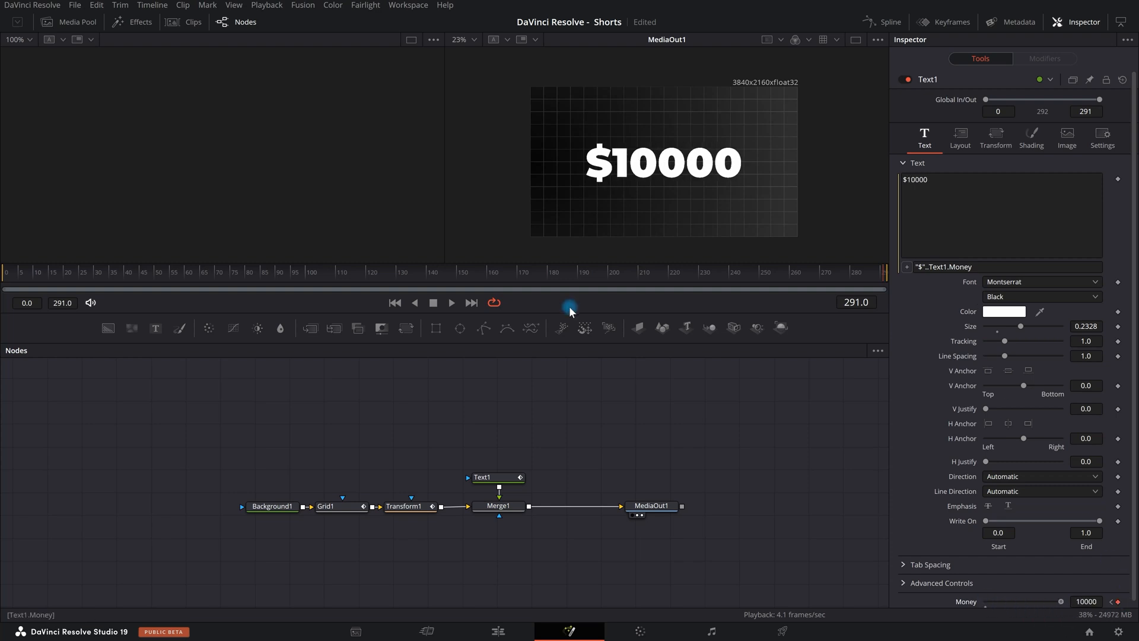
# Play the money counter from the first frame and scrub through to frame 80 to review the counting
pyautogui.moveTo(129, 259); pyautogui.dragTo(5, 272)
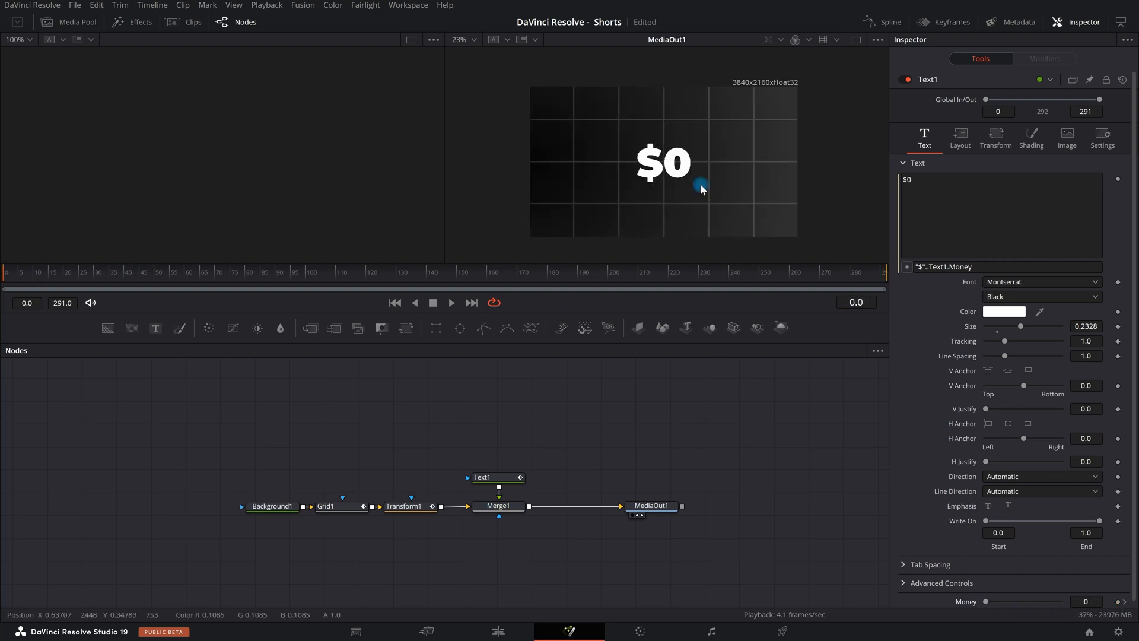
pyautogui.press('space')
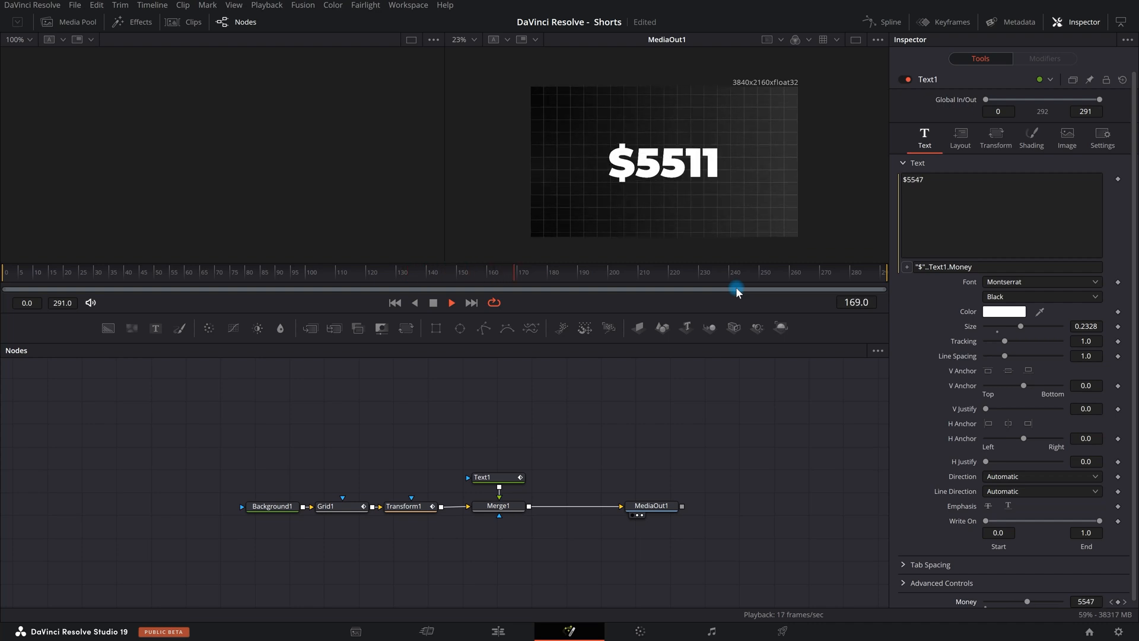
pyautogui.press('space')
pyautogui.moveTo(597, 276); pyautogui.dragTo(518, 290)
pyautogui.press('space')
pyautogui.press('space')
pyautogui.click(172, 270)
pyautogui.moveTo(173, 270); pyautogui.dragTo(247, 269)
pyautogui.click(666, 180)
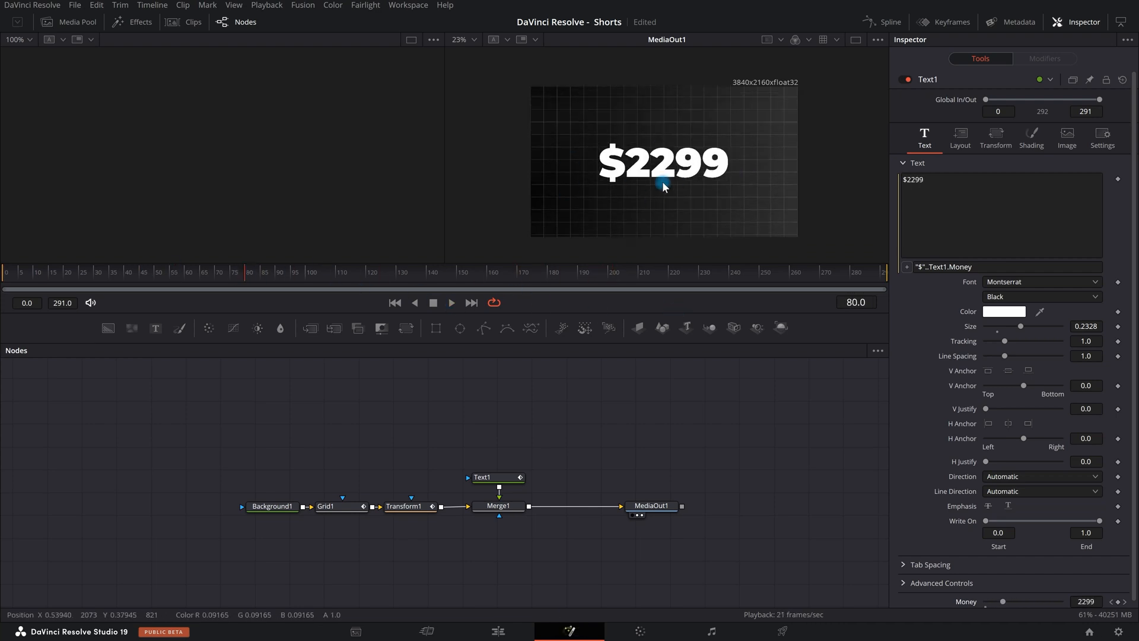
# Change the Text1 text color from white to a bright yellow, about #fbff10
pyautogui.click(503, 478)
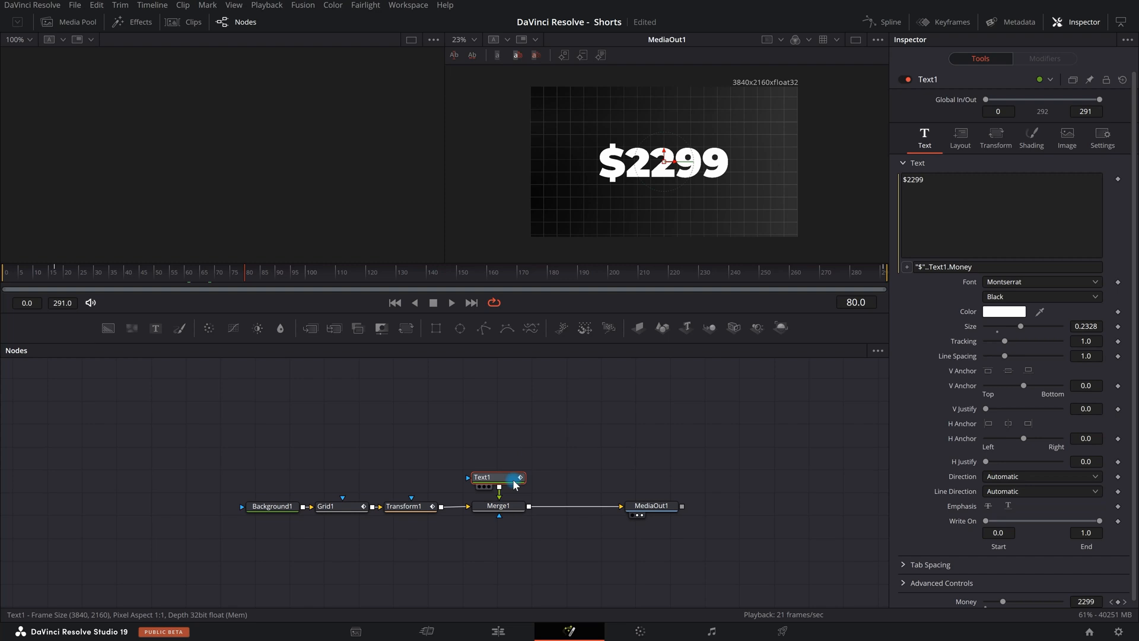
pyautogui.click(992, 311)
pyautogui.moveTo(614, 188); pyautogui.dragTo(392, 176)
pyautogui.moveTo(440, 212); pyautogui.dragTo(443, 212)
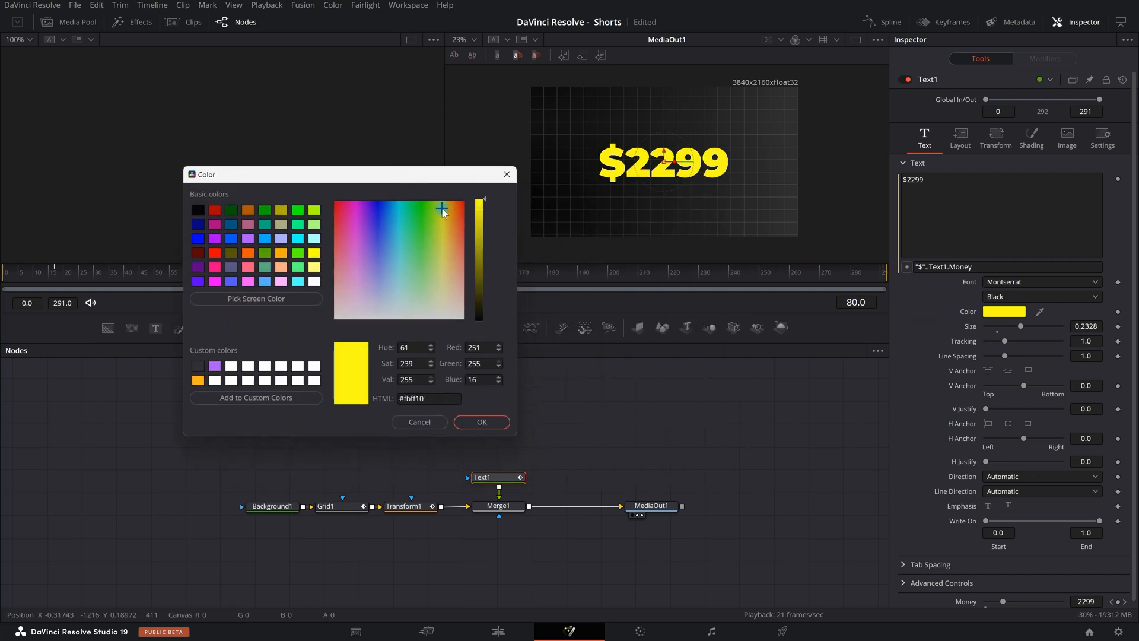
pyautogui.click(481, 422)
pyautogui.scroll(3, 769, 104)
pyautogui.scroll(-2, 708, 98)
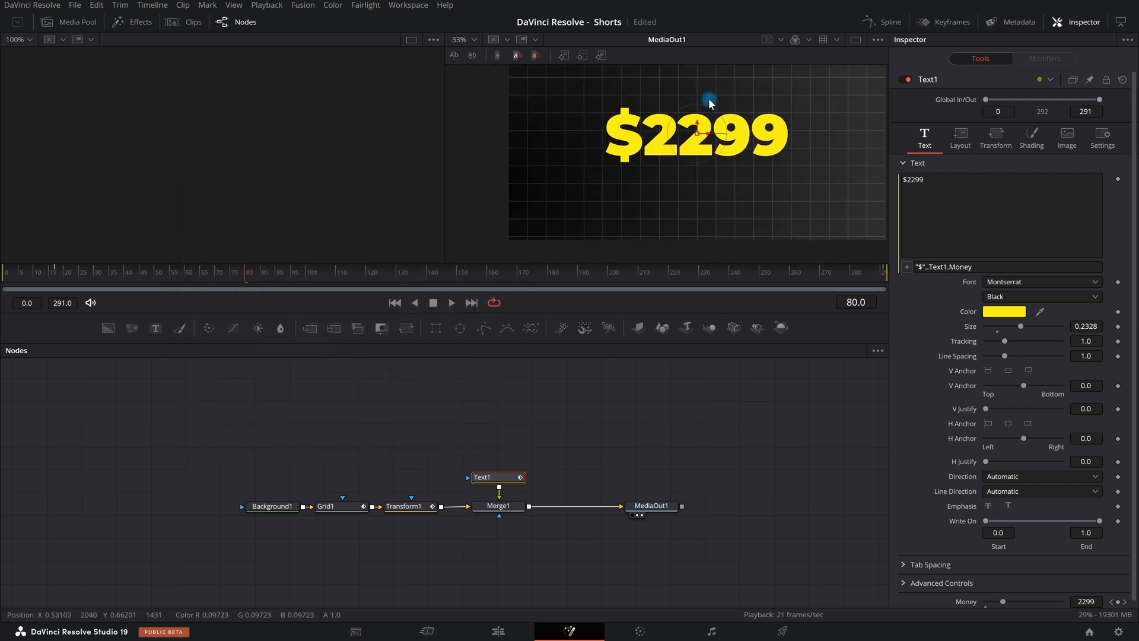
pyautogui.scroll(2, 615, 154)
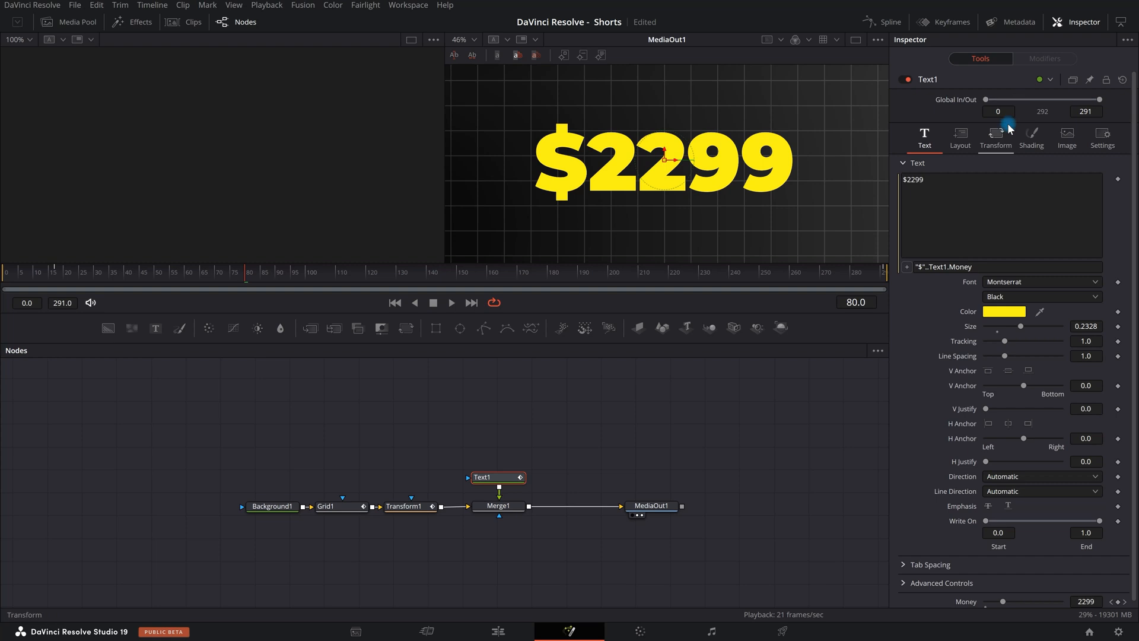
# Enable the Red Outline shading element on Text1 and set its color to the dark grey #3b3b3b, sampled from the background and lightened
pyautogui.click(1032, 138)
pyautogui.click(1007, 176)
pyautogui.click(988, 207)
pyautogui.click(1026, 420)
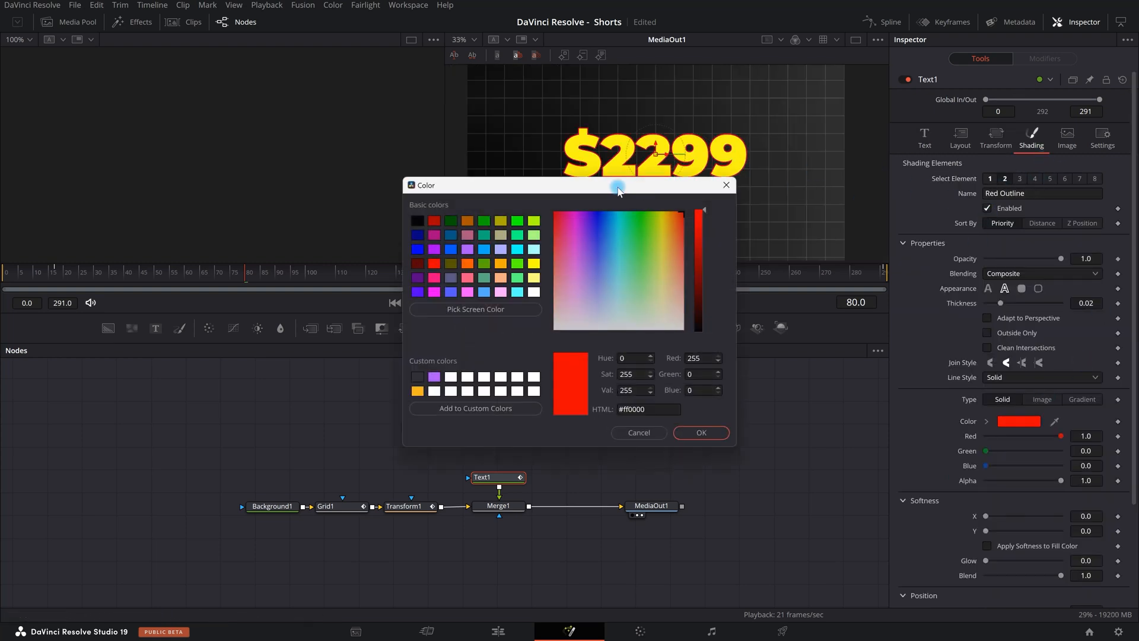
pyautogui.moveTo(618, 182); pyautogui.dragTo(384, 168)
pyautogui.click(258, 295)
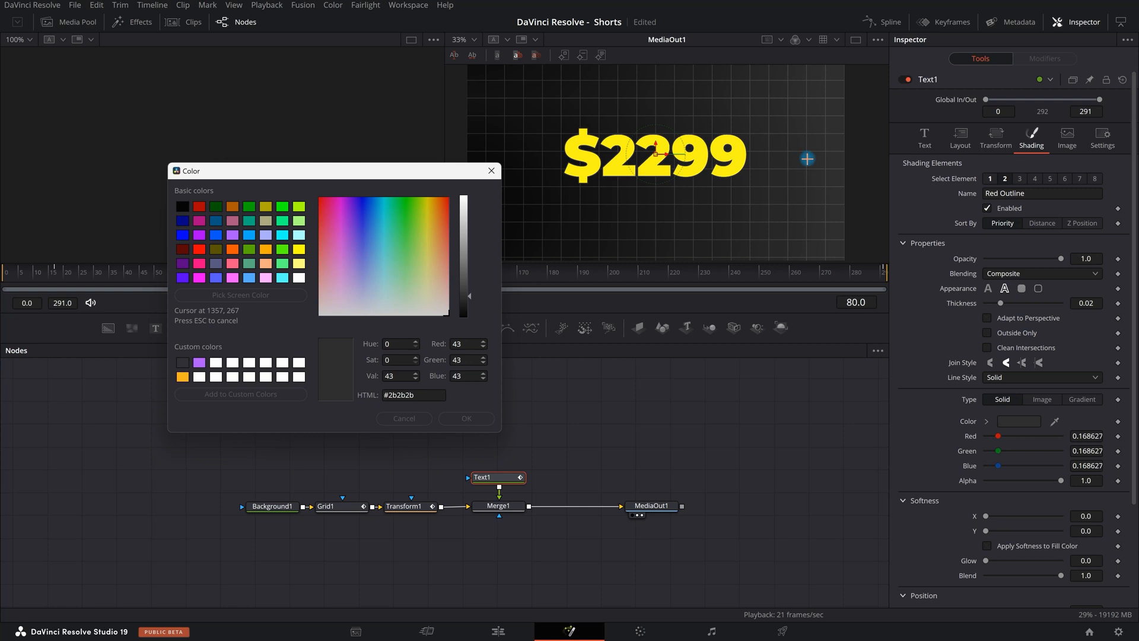
pyautogui.click(808, 158)
pyautogui.moveTo(466, 290)
pyautogui.mouseDown()
pyautogui.moveTo(470, 275)
pyautogui.moveTo(469, 288)
pyautogui.mouseUp()
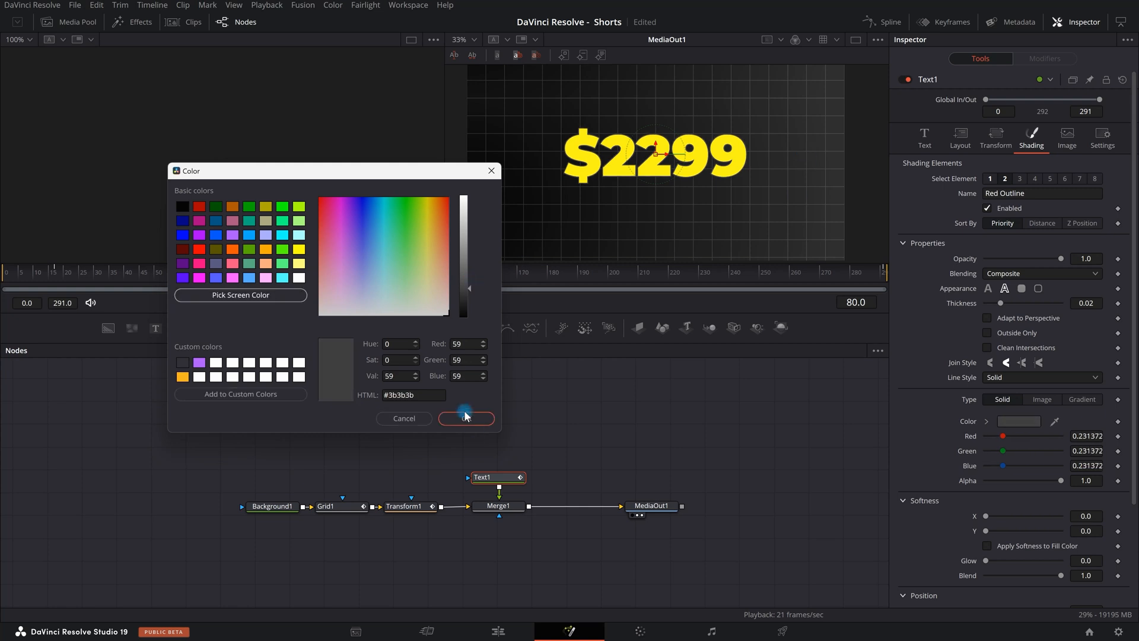
pyautogui.click(466, 419)
# Increase the text outline's Thickness to about 0.0291
pyautogui.scroll(3, 694, 99)
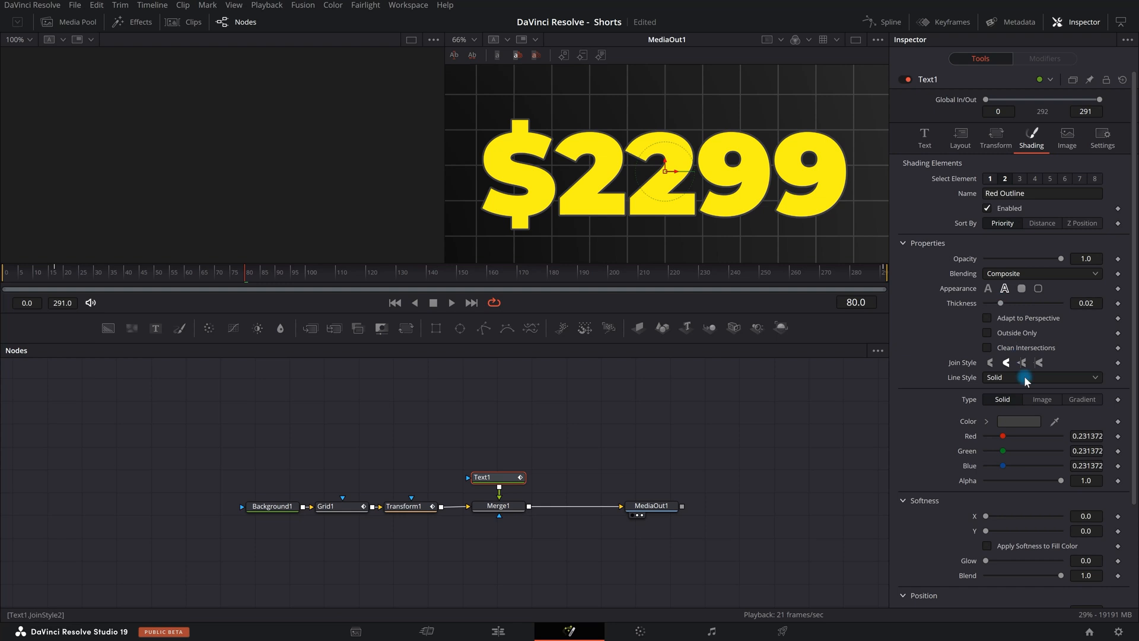
pyautogui.moveTo(1002, 302); pyautogui.dragTo(1010, 306)
pyautogui.scroll(-3, 736, 158)
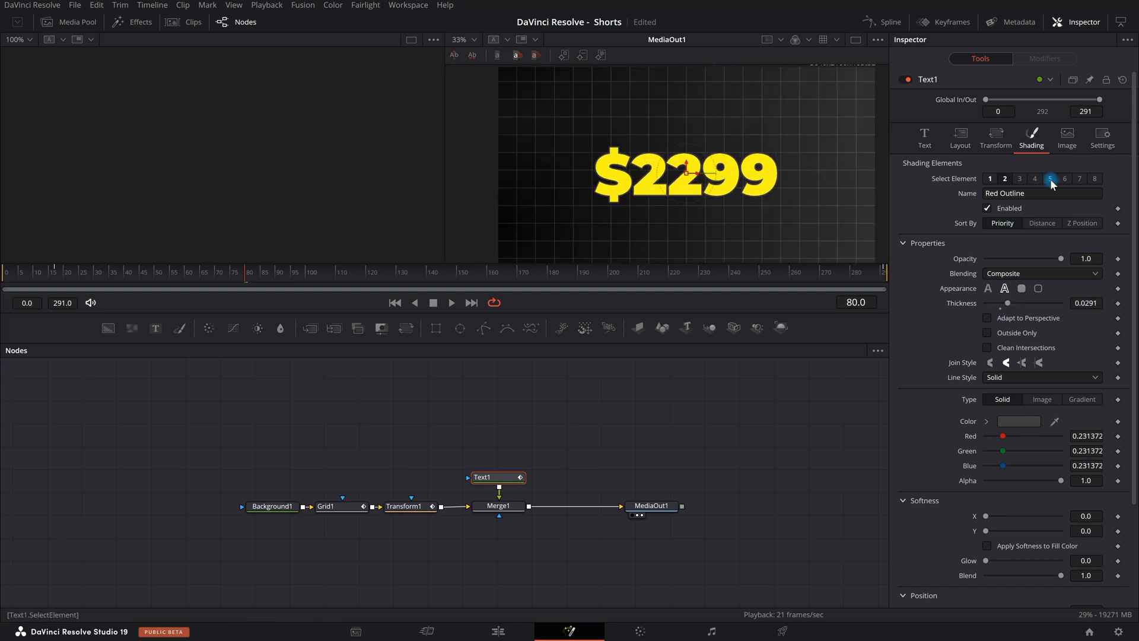
# Enable the Black Shadow shading element, number 3, on Text1 and inspect the shadow up close
pyautogui.click(1021, 178)
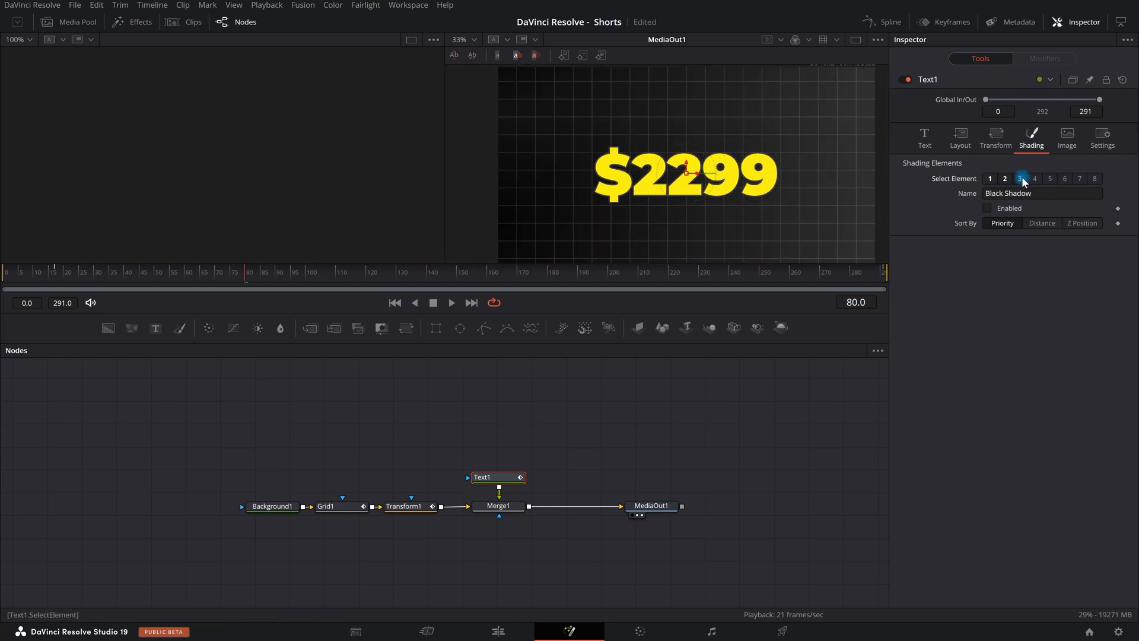
pyautogui.click(987, 208)
pyautogui.scroll(2, 780, 137)
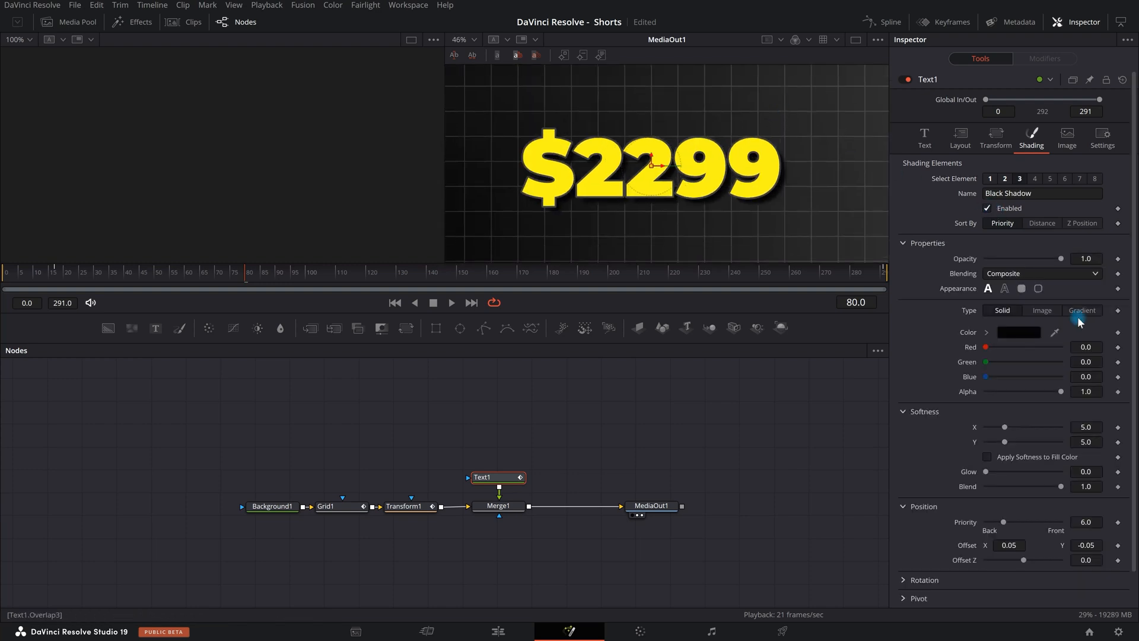
pyautogui.scroll(-2, 757, 140)
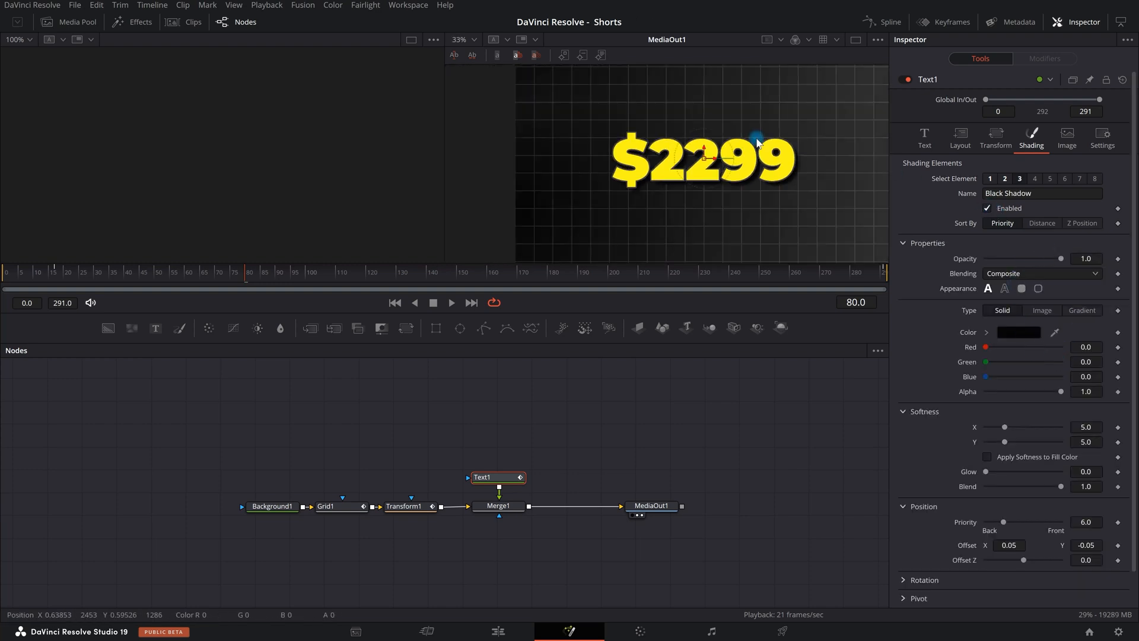
pyautogui.scroll(2, 757, 141)
pyautogui.scroll(2, 646, 204)
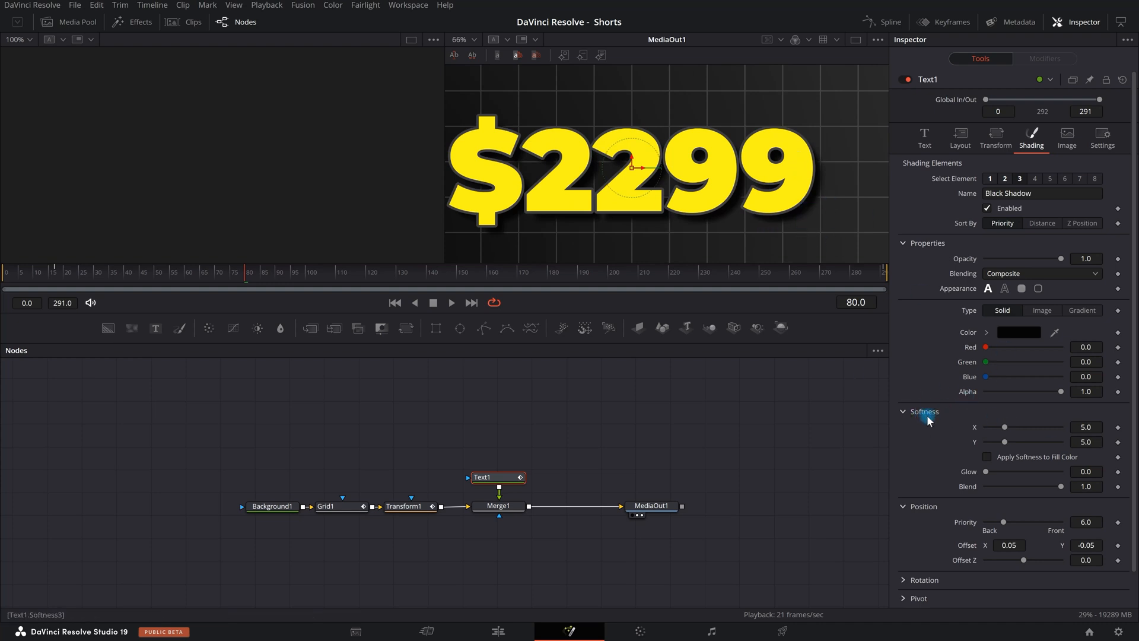
# Soften the black shadow to about 13.23 in X and 7.24 in Y, and set its Opacity to 0.8
pyautogui.moveTo(1005, 426)
pyautogui.mouseDown()
pyautogui.moveTo(1040, 428)
pyautogui.moveTo(1013, 442)
pyautogui.mouseUp()
pyautogui.scroll(-4, 699, 181)
pyautogui.scroll(2, 652, 140)
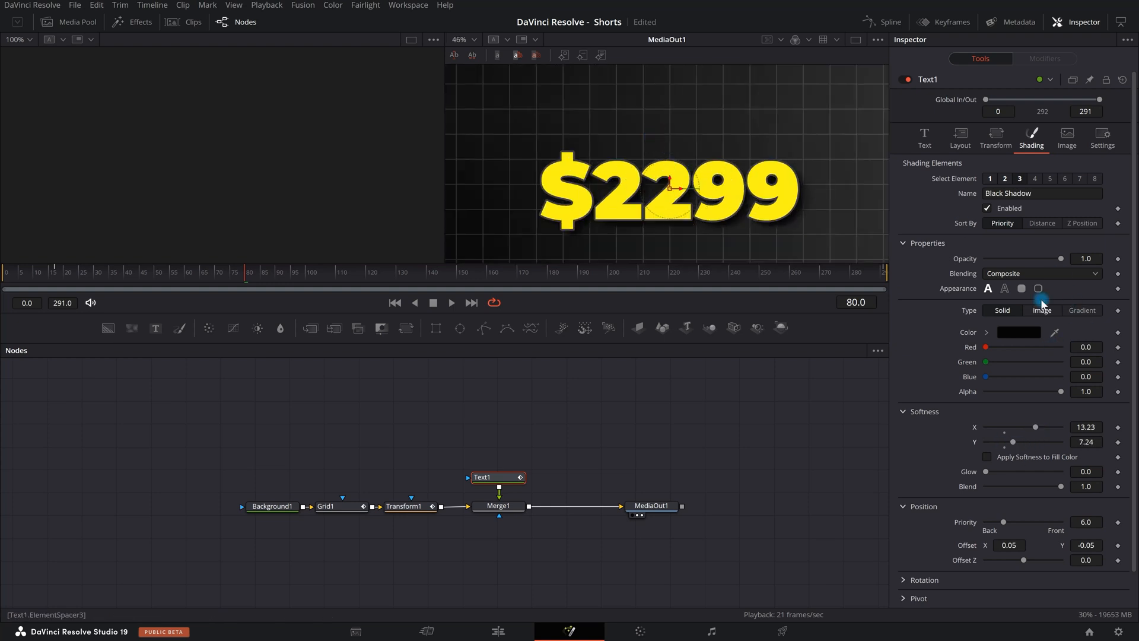
pyautogui.moveTo(1058, 258); pyautogui.dragTo(1042, 258)
pyautogui.click(1083, 260)
pyautogui.write('0.8')
pyautogui.press('Return')
pyautogui.scroll(-3, 611, 151)
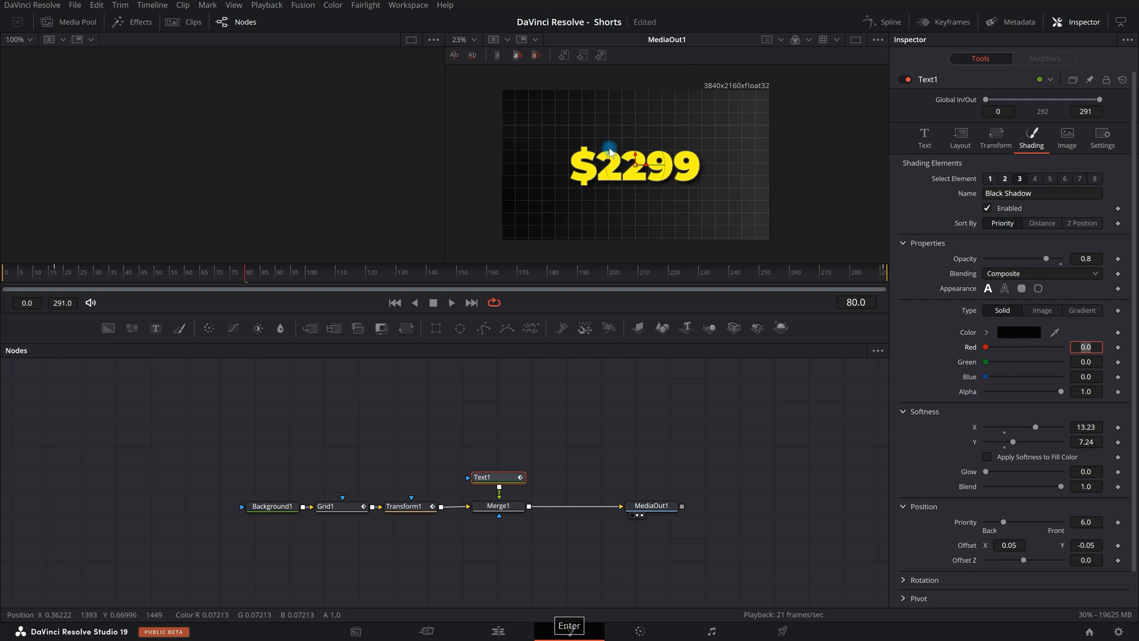
pyautogui.scroll(-2, 657, 138)
pyautogui.scroll(2, 658, 138)
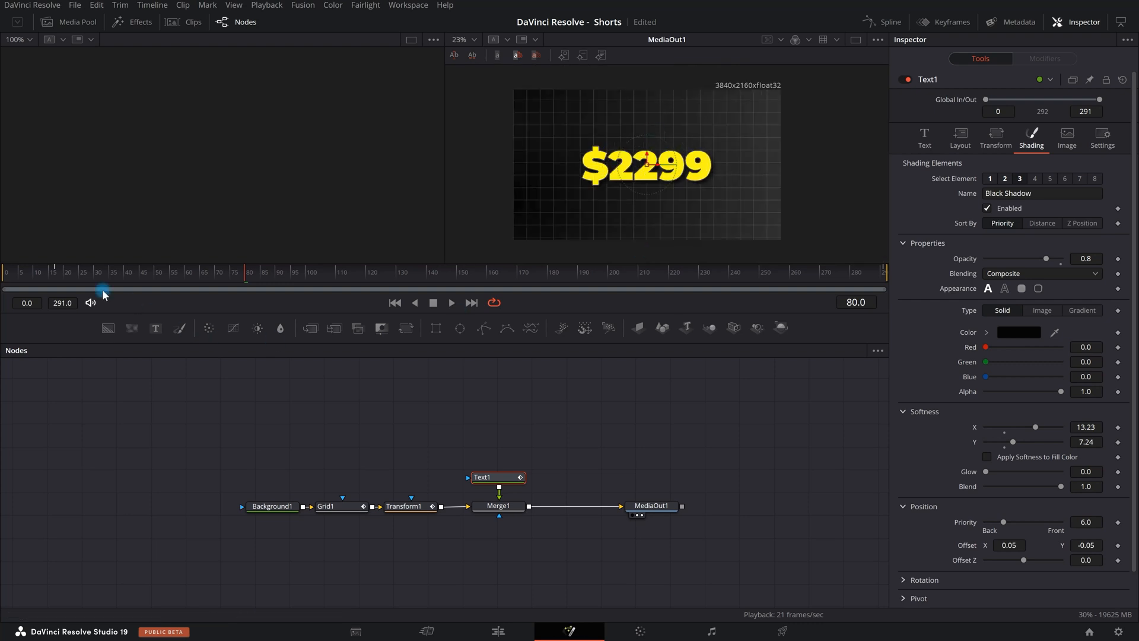
# Preview the styled counter from near frame 20, and change the Text1 text color to a golden yellow
pyautogui.click(65, 277)
pyautogui.press('space')
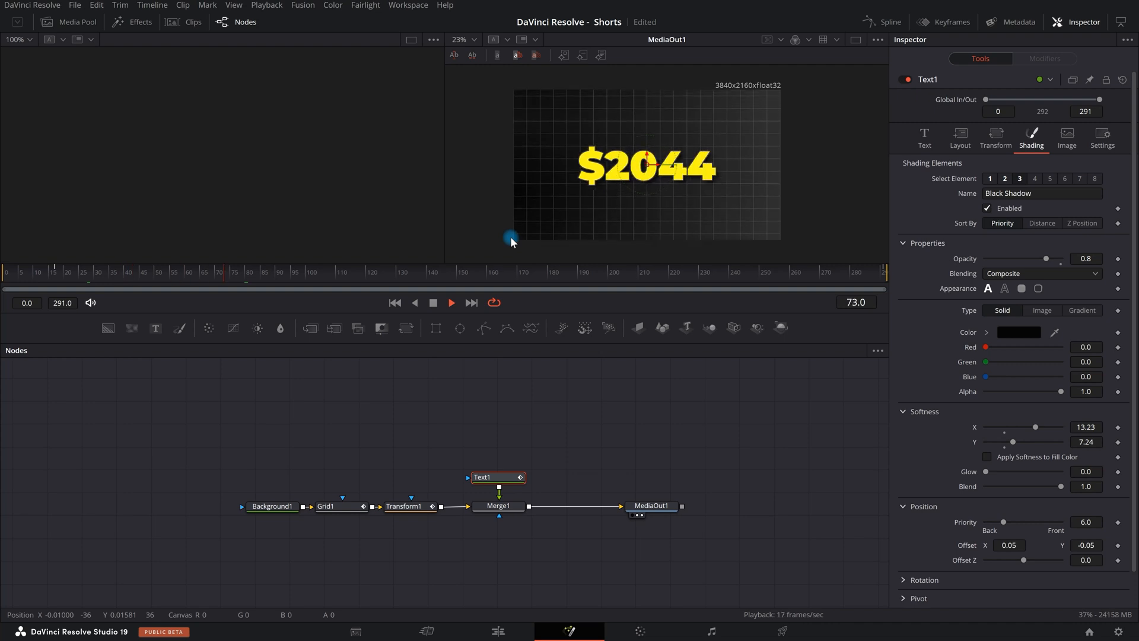
pyautogui.press('space')
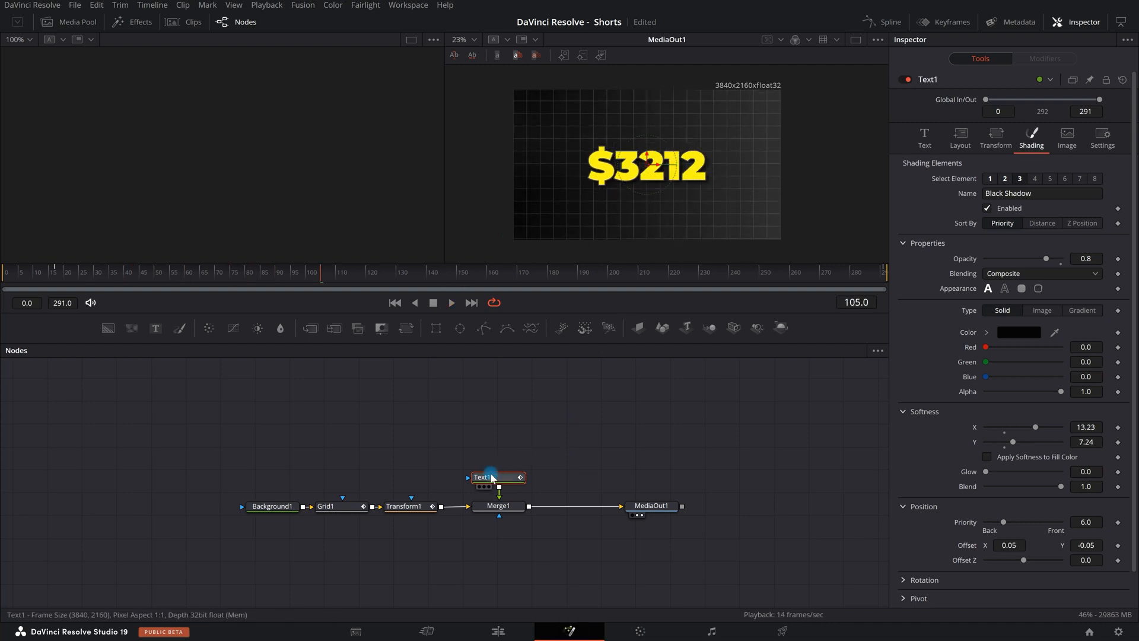
pyautogui.click(924, 135)
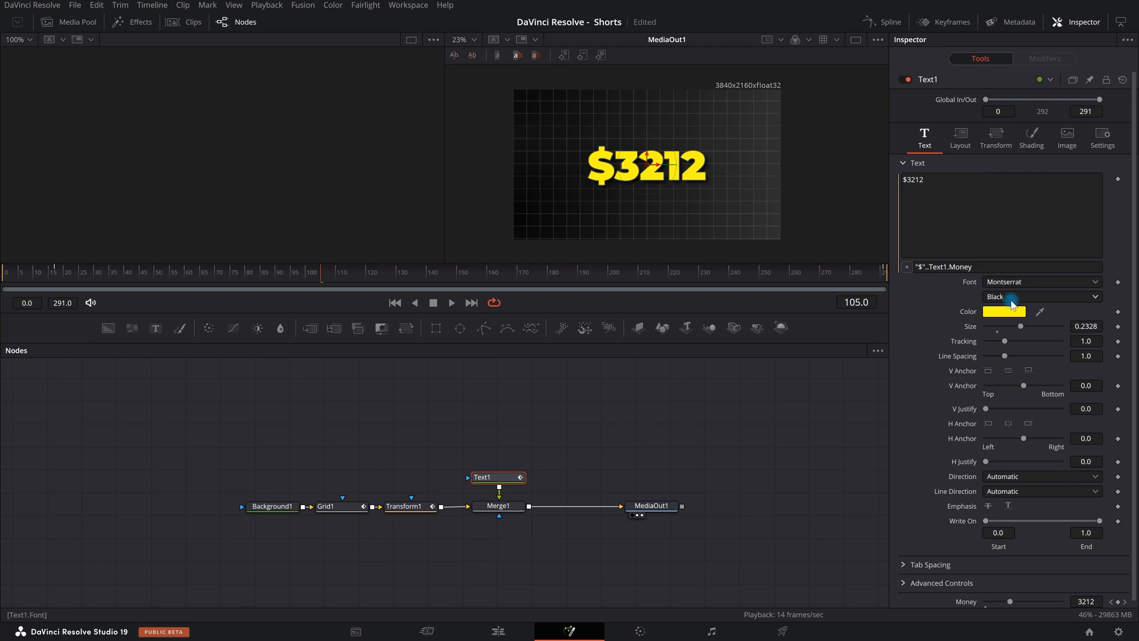
pyautogui.click(1009, 310)
pyautogui.moveTo(590, 187); pyautogui.dragTo(348, 165)
pyautogui.click(430, 203)
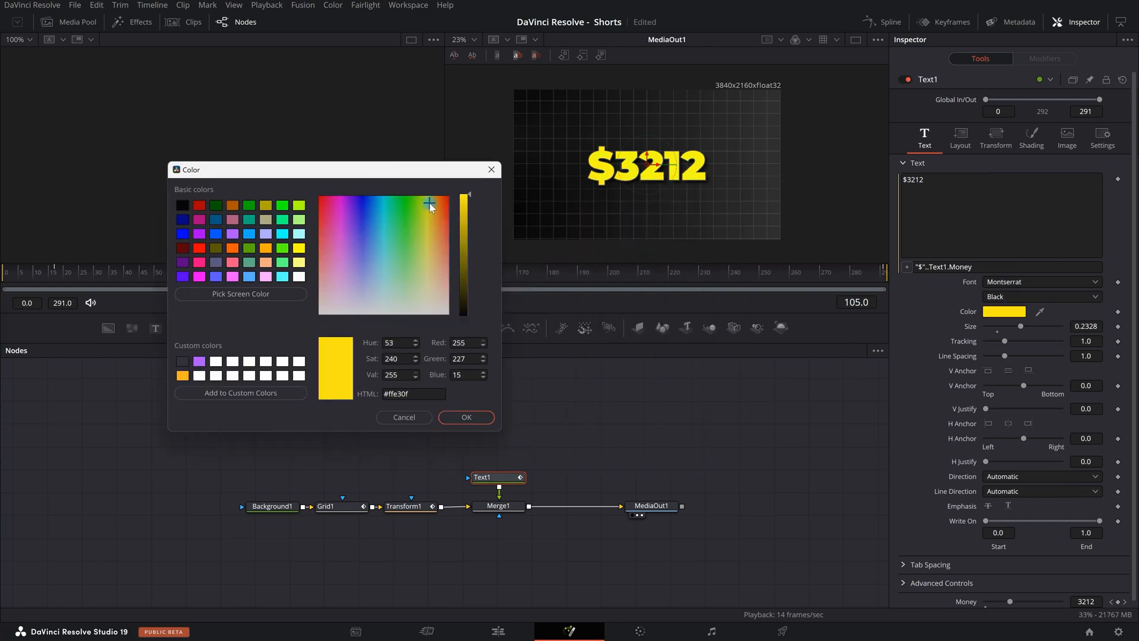
pyautogui.click(431, 200)
pyautogui.click(466, 417)
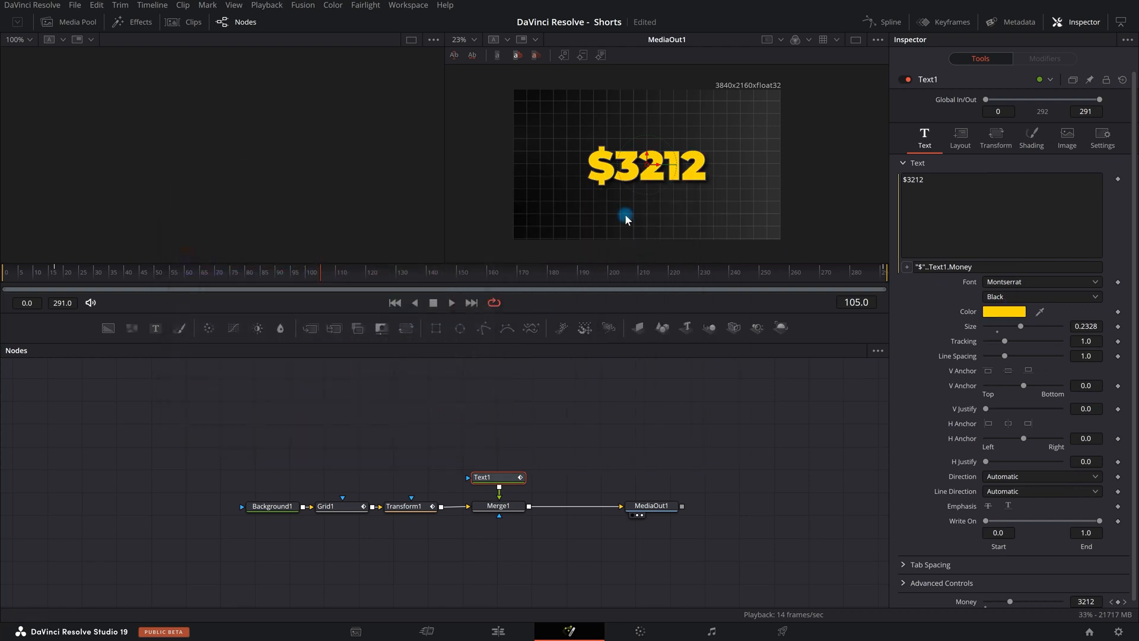
# Keyframe the Text1 Size at 0.2328 on frame 17 and at 0 on frame 0, and play the growing text
pyautogui.moveTo(218, 288); pyautogui.dragTo(55, 266)
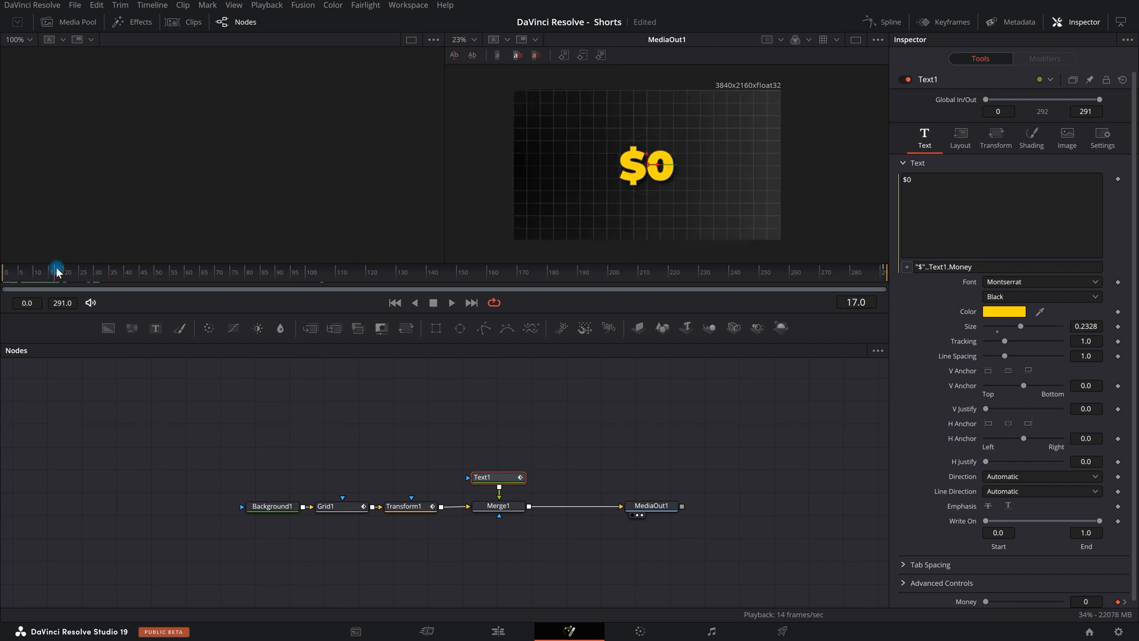
pyautogui.moveTo(57, 267); pyautogui.dragTo(56, 266)
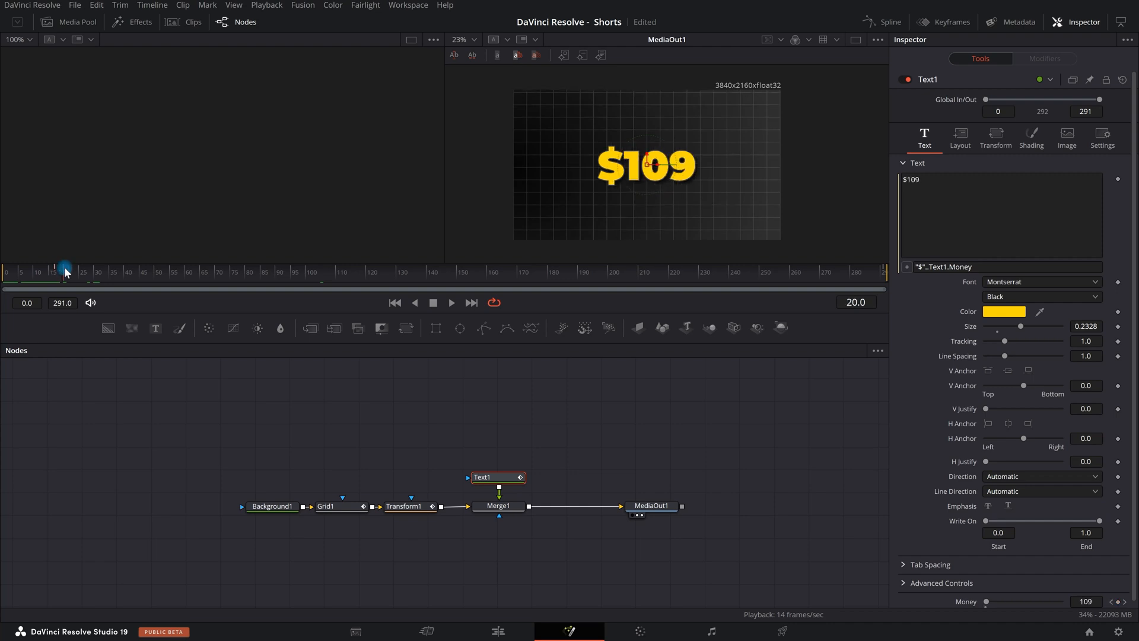
pyautogui.moveTo(56, 266)
pyautogui.mouseDown()
pyautogui.moveTo(35, 278)
pyautogui.moveTo(57, 279)
pyautogui.mouseUp()
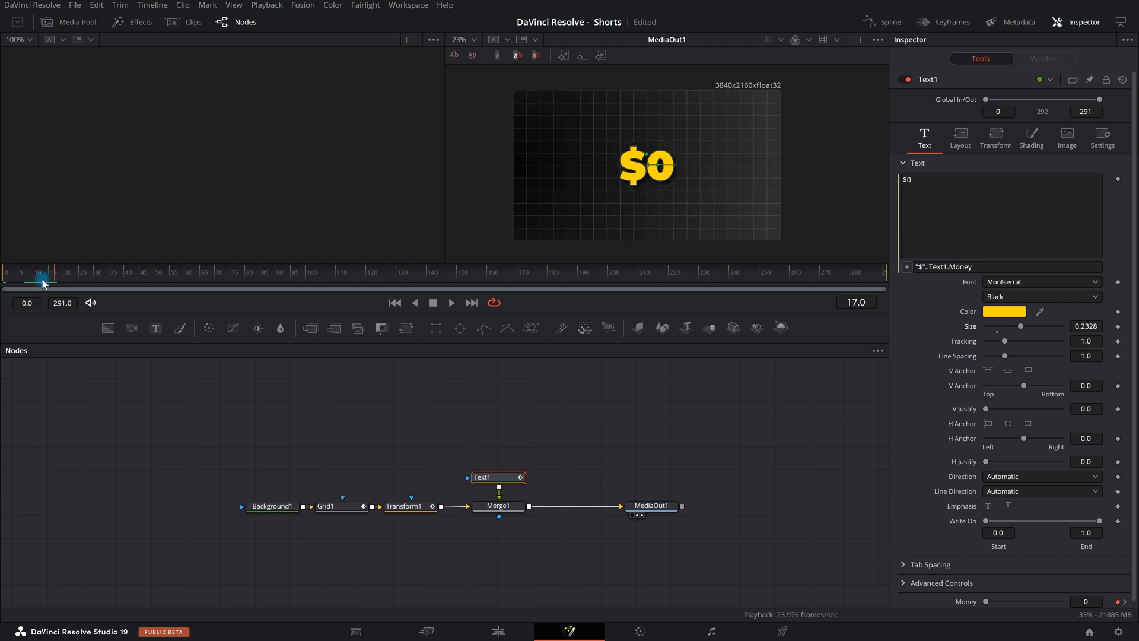
pyautogui.click(1118, 327)
pyautogui.click(5, 277)
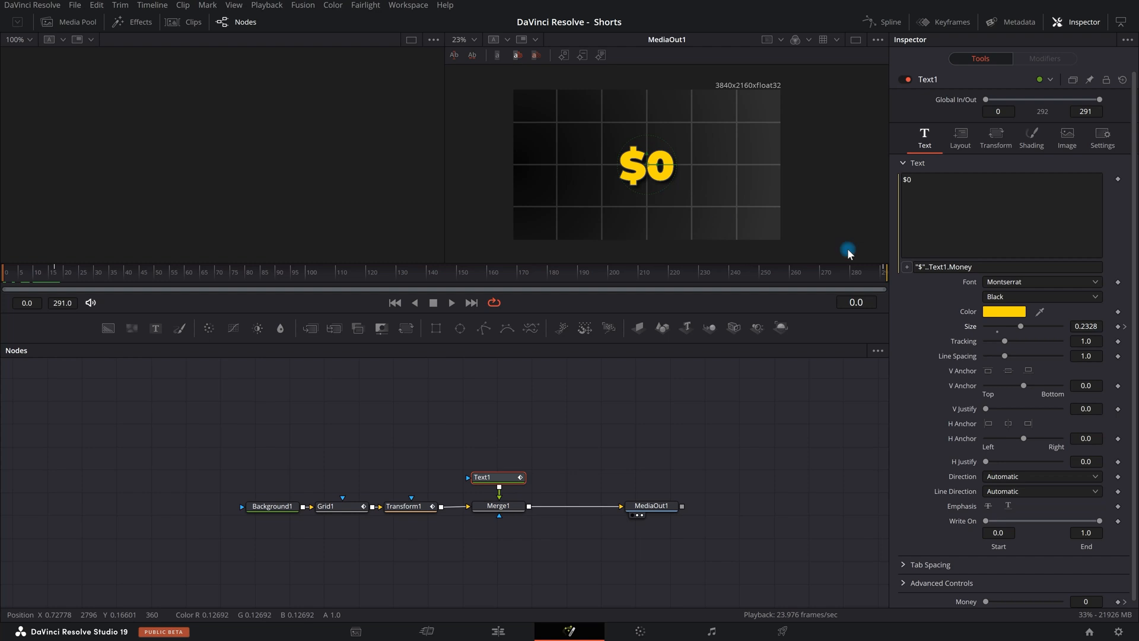
pyautogui.write('0')
pyautogui.press('Return')
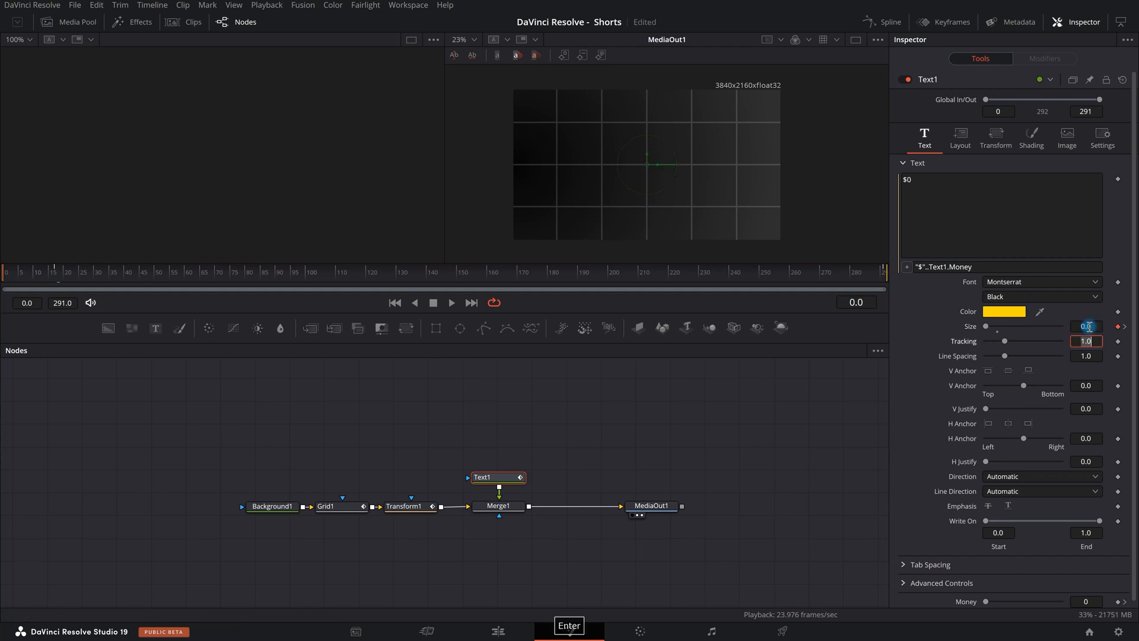
pyautogui.press('space')
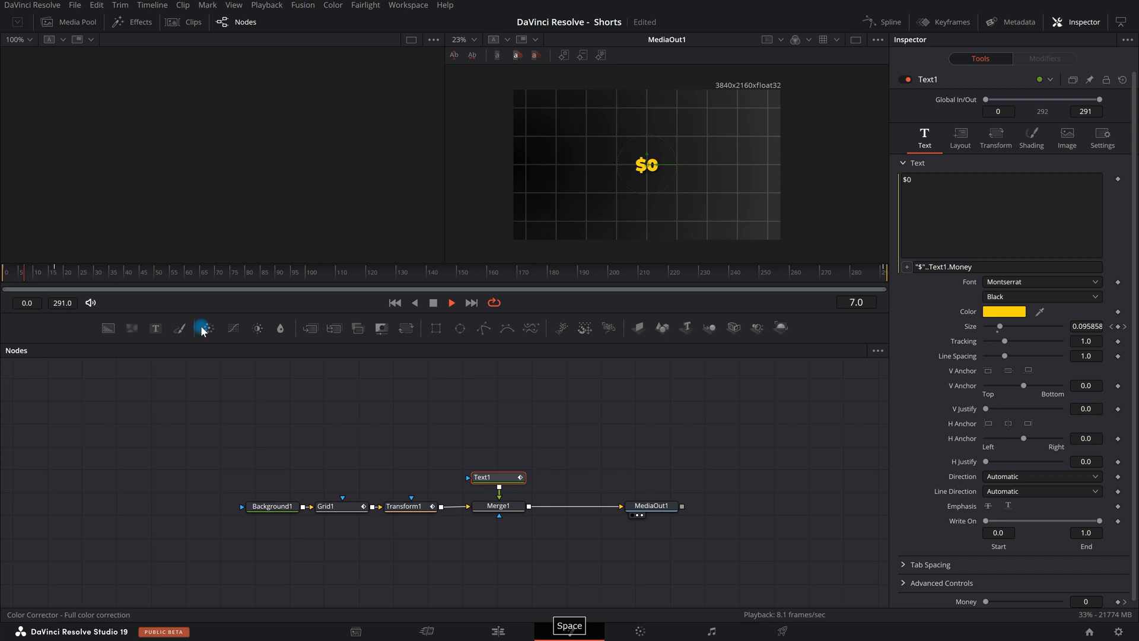
pyautogui.press('space')
pyautogui.moveTo(62, 270)
pyautogui.mouseDown()
pyautogui.moveTo(130, 271)
pyautogui.moveTo(65, 271)
pyautogui.mouseUp()
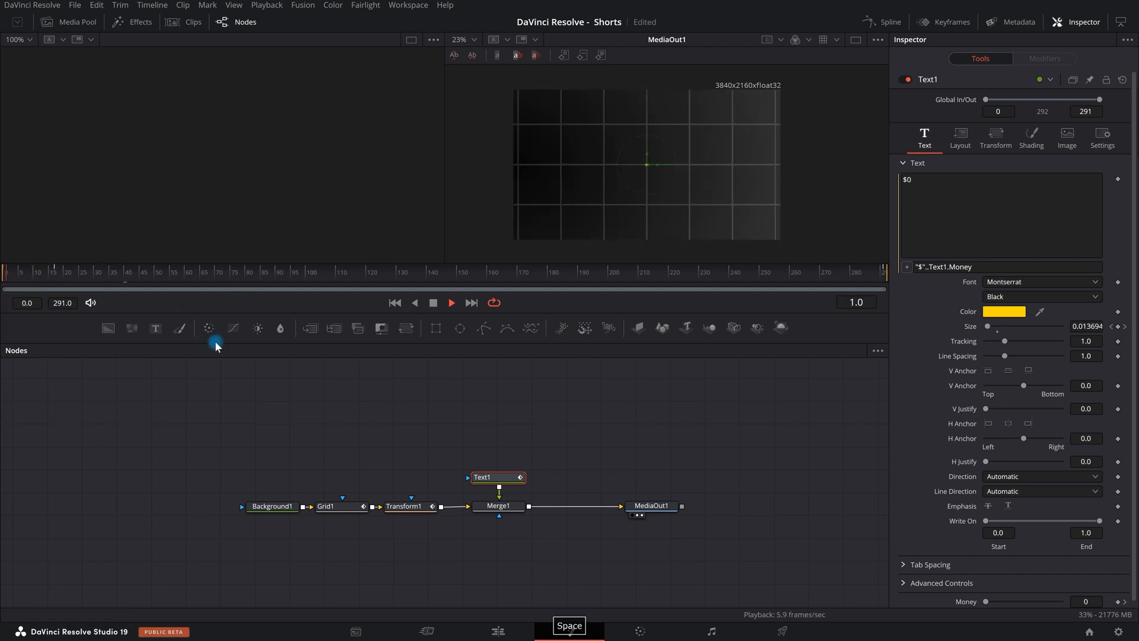
# Move the Size keyframes of Text1 to frames 15 and 23, and return to the first frame
pyautogui.click(935, 25)
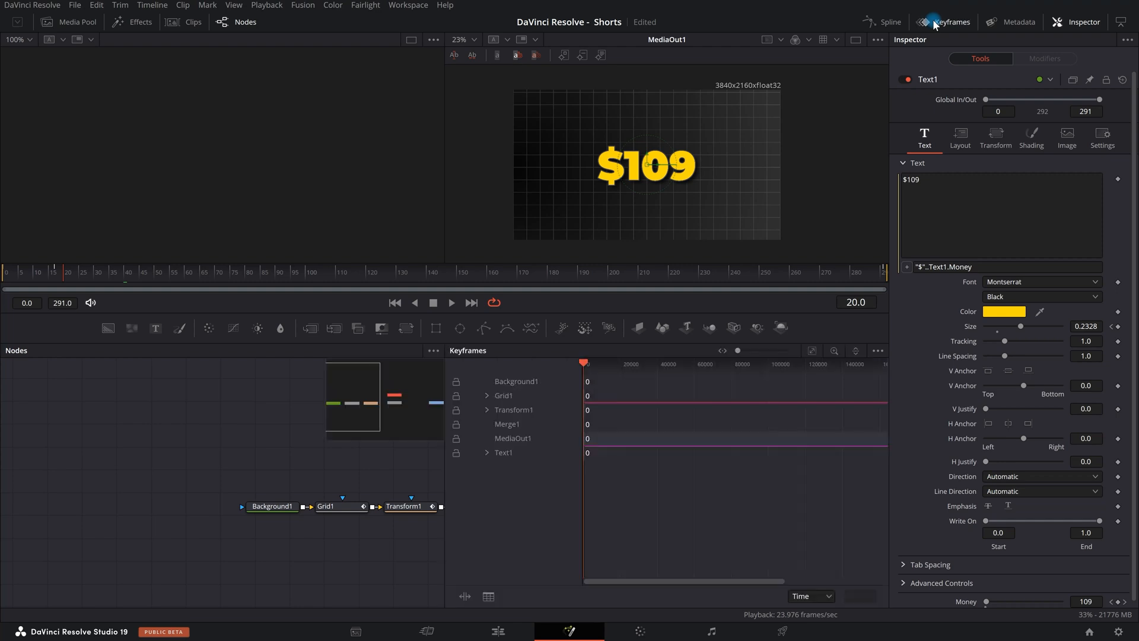
pyautogui.click(505, 453)
pyautogui.click(487, 454)
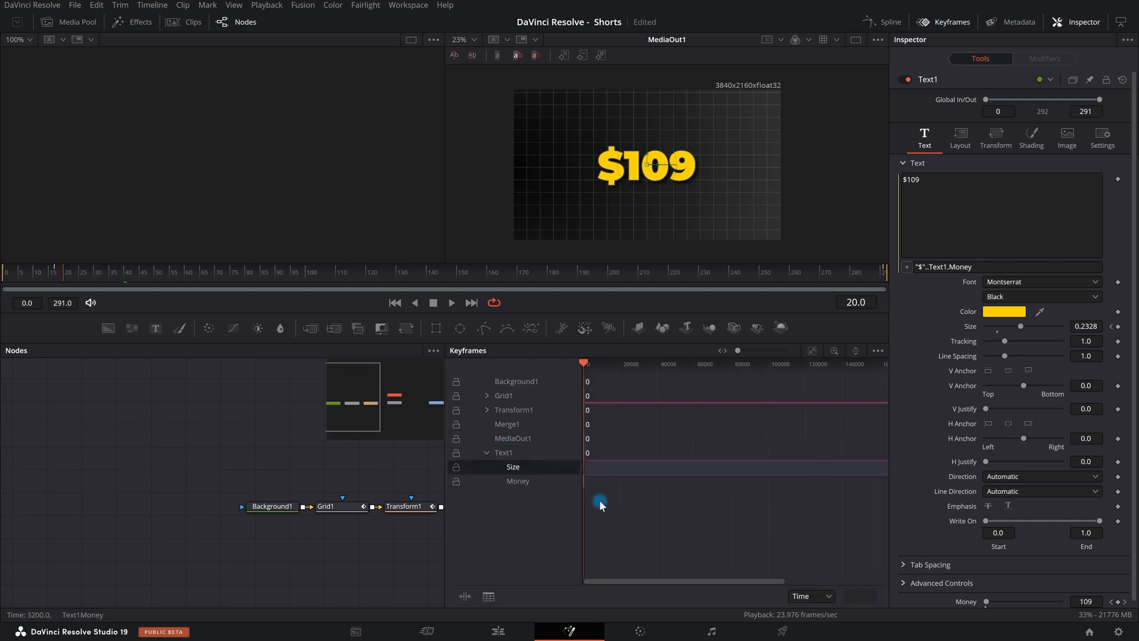
pyautogui.scroll(10, 725, 473)
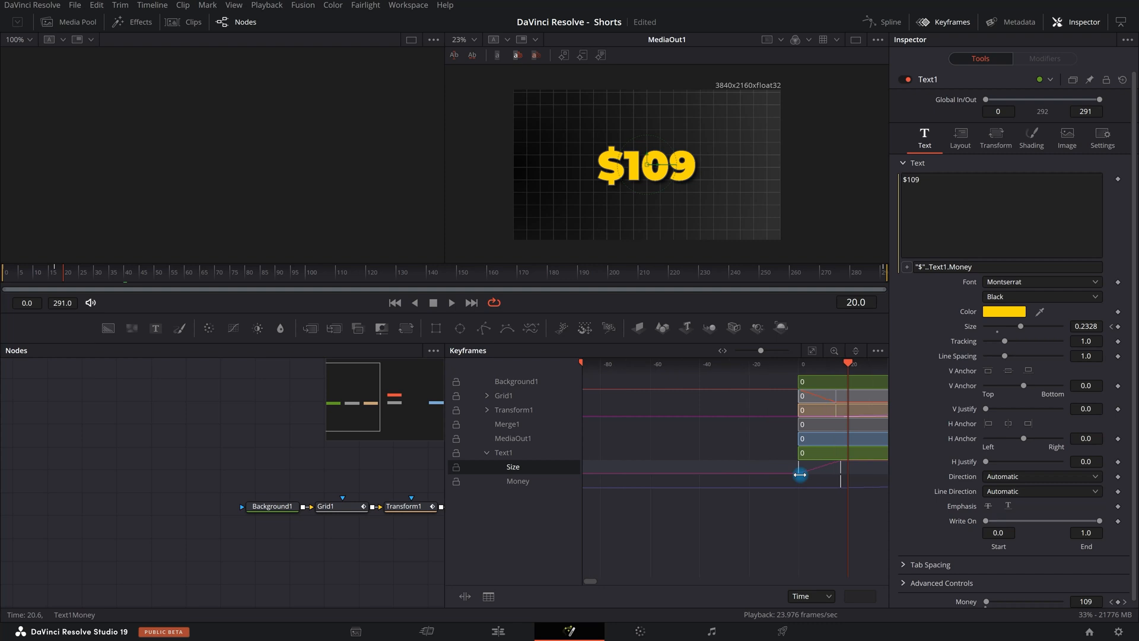
pyautogui.scroll(5, 677, 466)
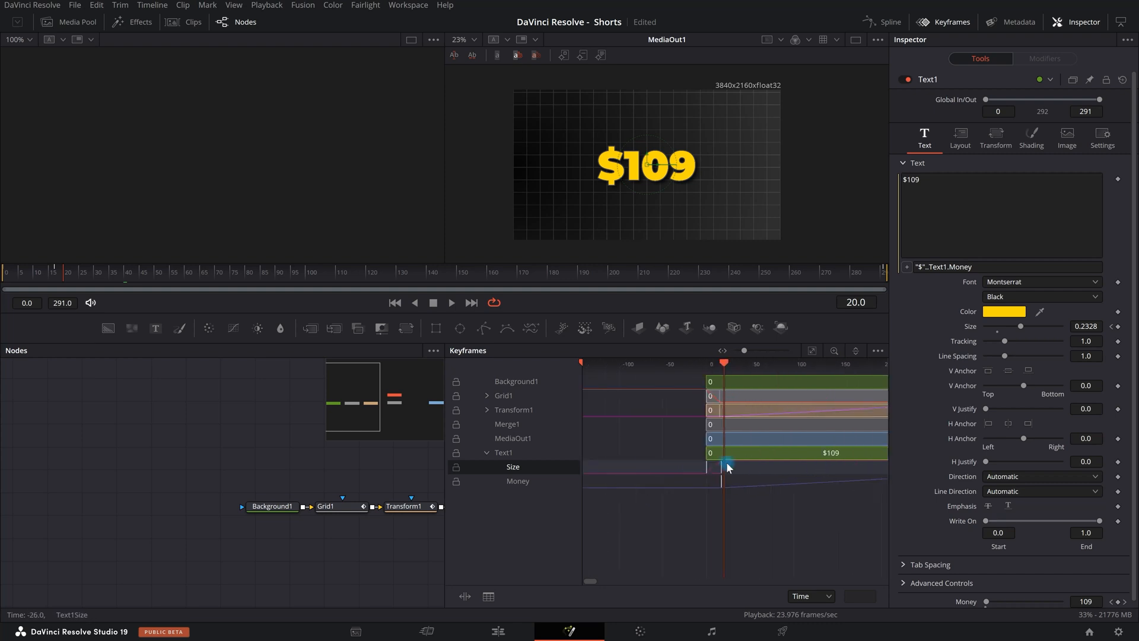
pyautogui.moveTo(593, 481); pyautogui.dragTo(775, 502)
pyautogui.scroll(-2, 775, 502)
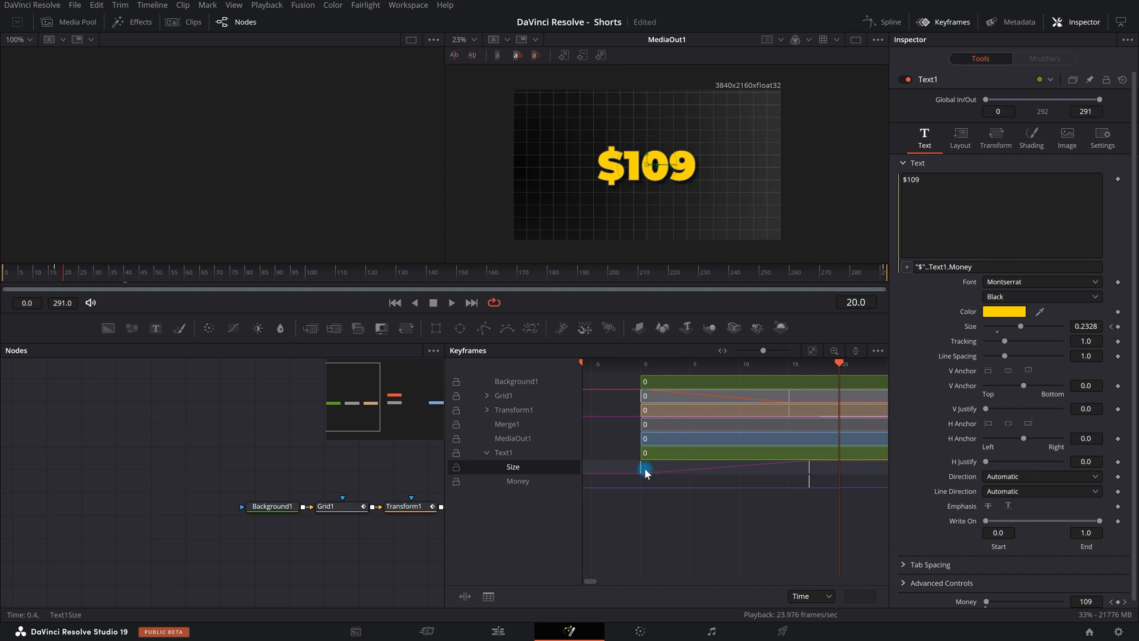
pyautogui.moveTo(641, 468); pyautogui.dragTo(740, 473)
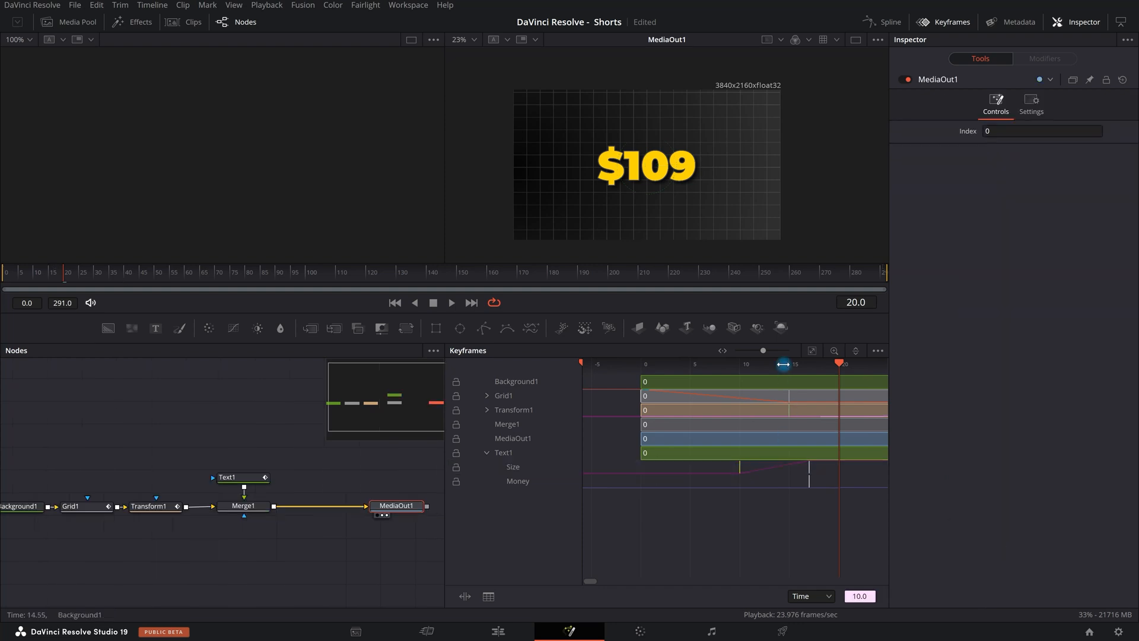
pyautogui.press('Home')
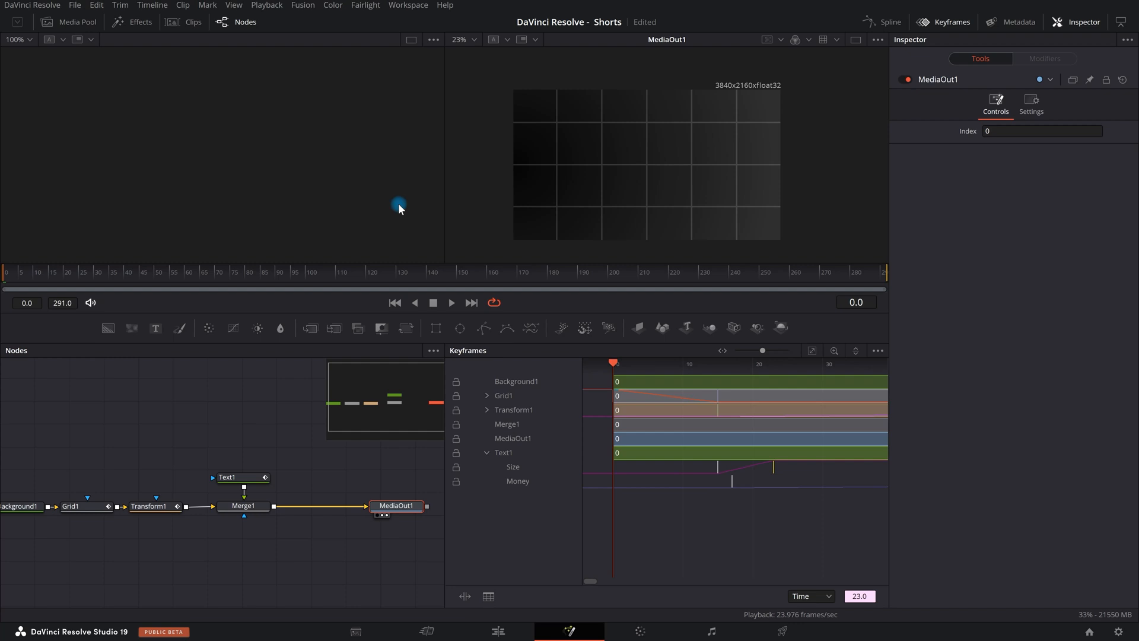
# Play the counter animation from the first frame and inspect the Text1 keyframes
pyautogui.press('space')
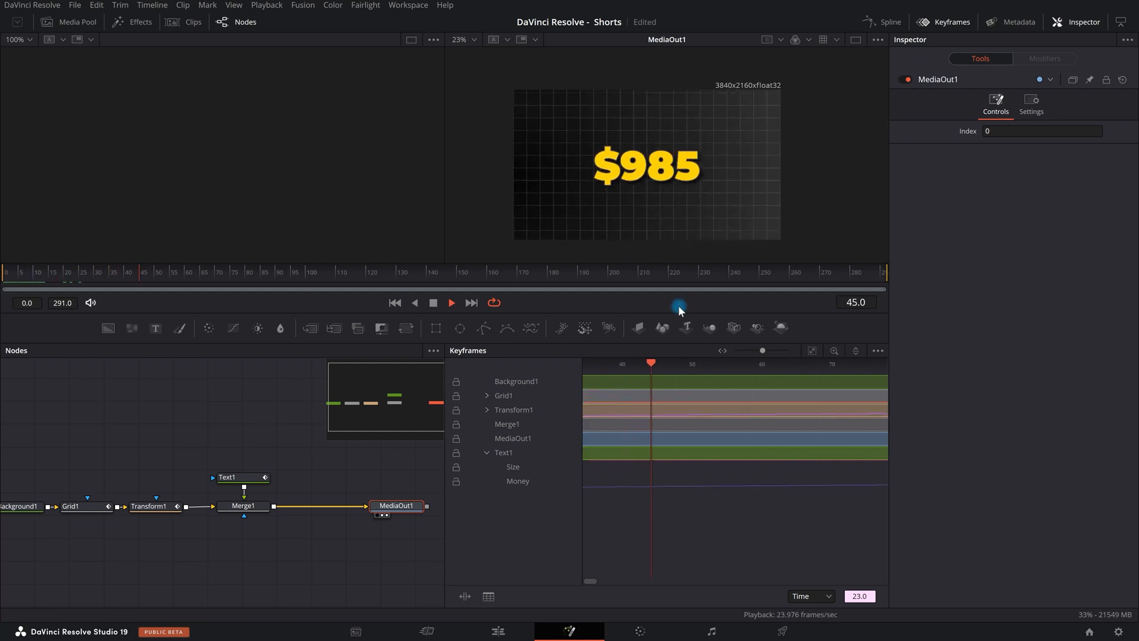
pyautogui.press('space')
pyautogui.scroll(-2, 801, 476)
pyautogui.scroll(4, 687, 470)
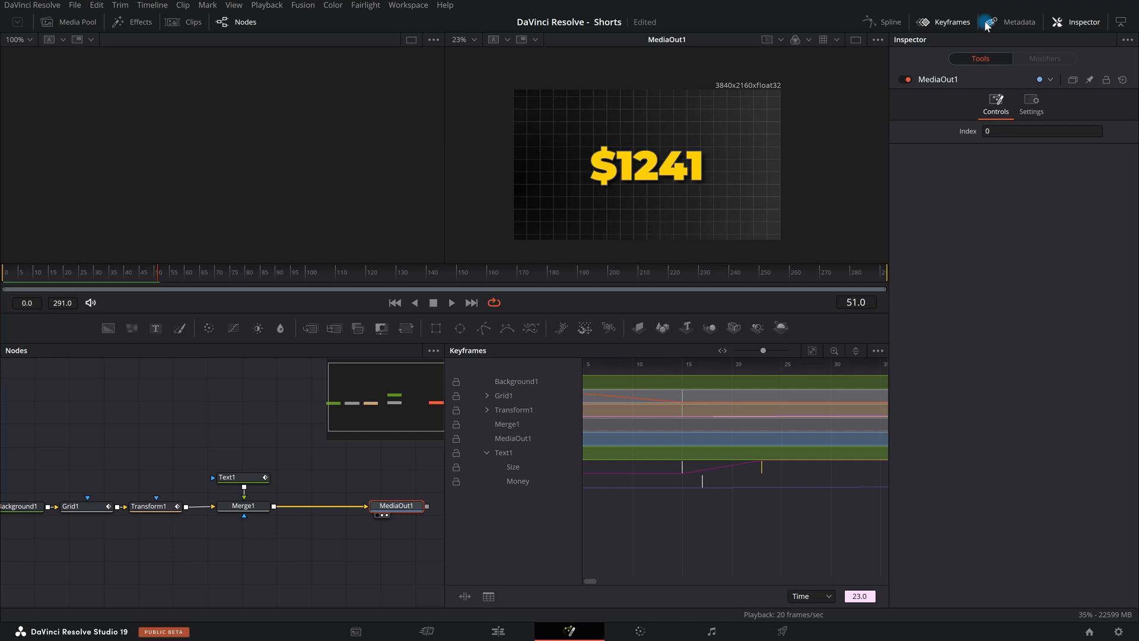
# Show the fitted Text1 Size and Money curves in the Spline editor and smooth all their keyframes
pyautogui.click(961, 18)
pyautogui.click(883, 27)
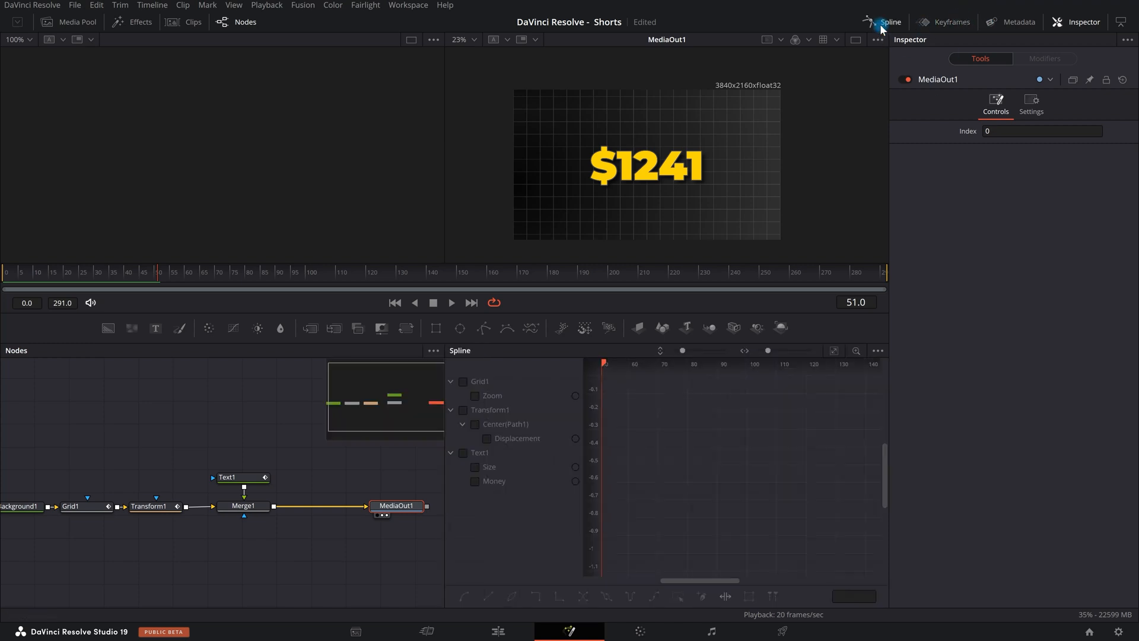
pyautogui.click(542, 407)
pyautogui.click(464, 454)
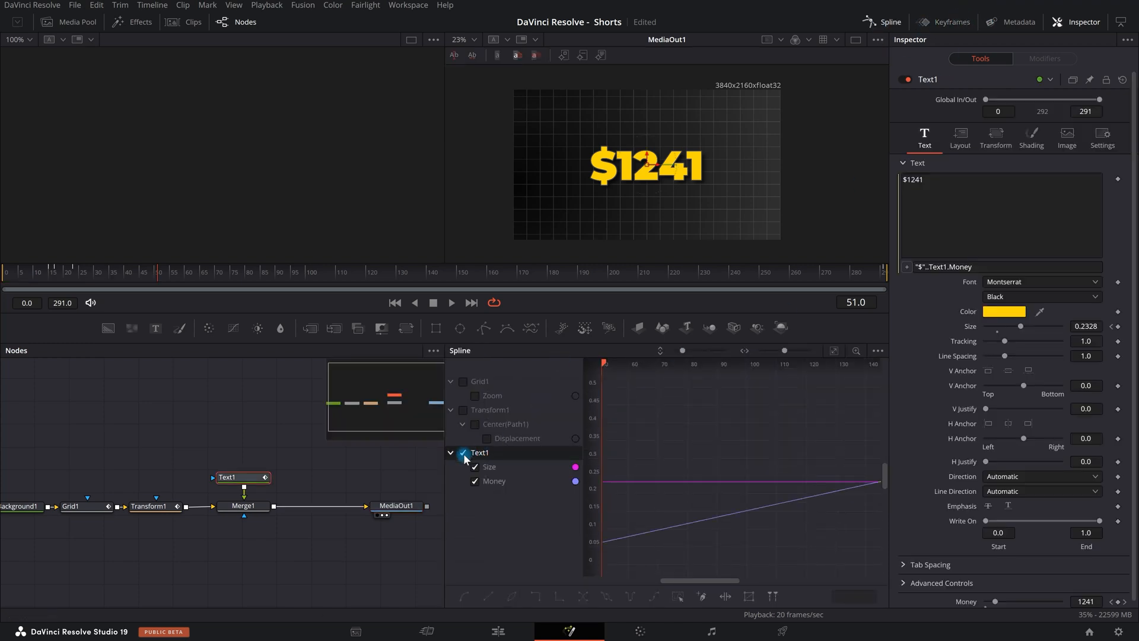
pyautogui.click(836, 352)
pyautogui.click(834, 354)
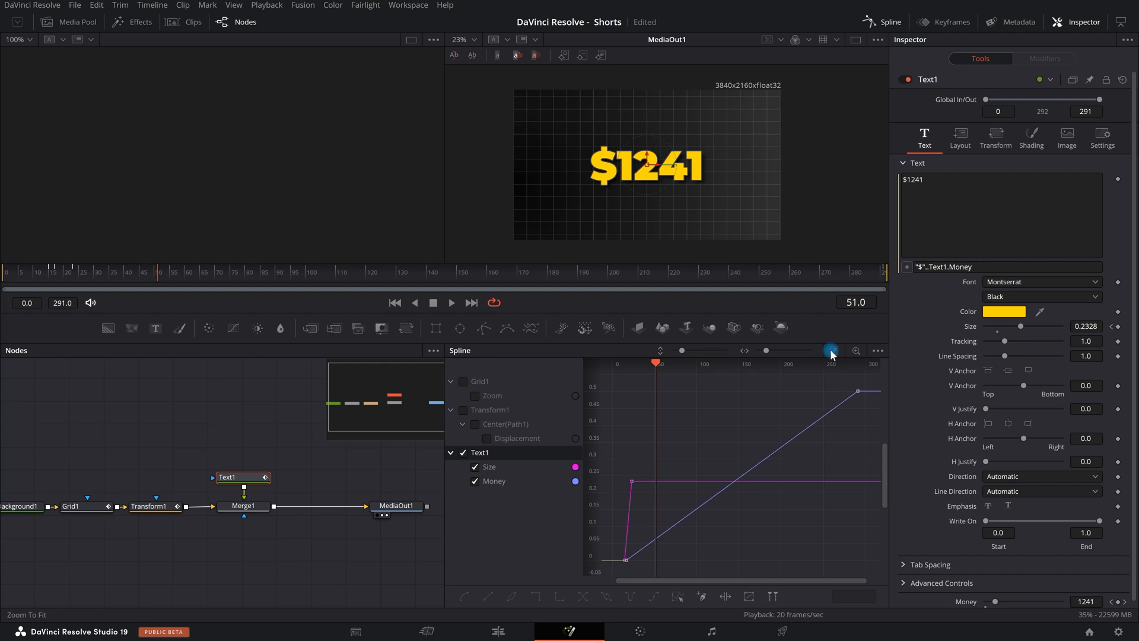
pyautogui.moveTo(615, 401); pyautogui.dragTo(738, 528)
pyautogui.press('s')
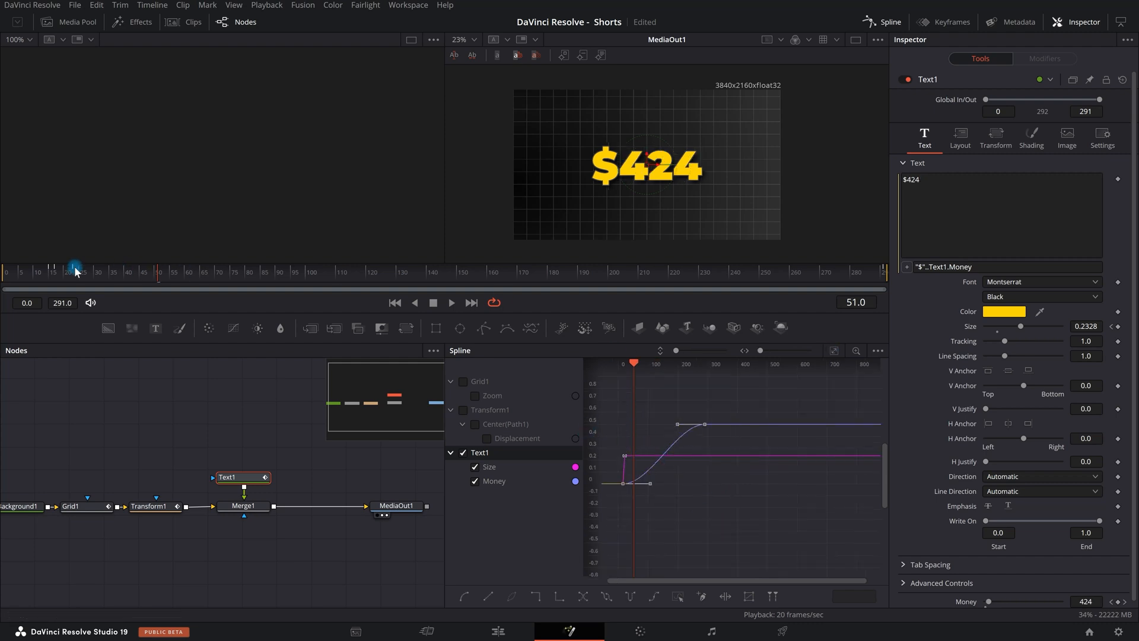
# Play the smoothed counter from the start and scrub through its middle section to judge the counting speed
pyautogui.click(24, 271)
pyautogui.press('space')
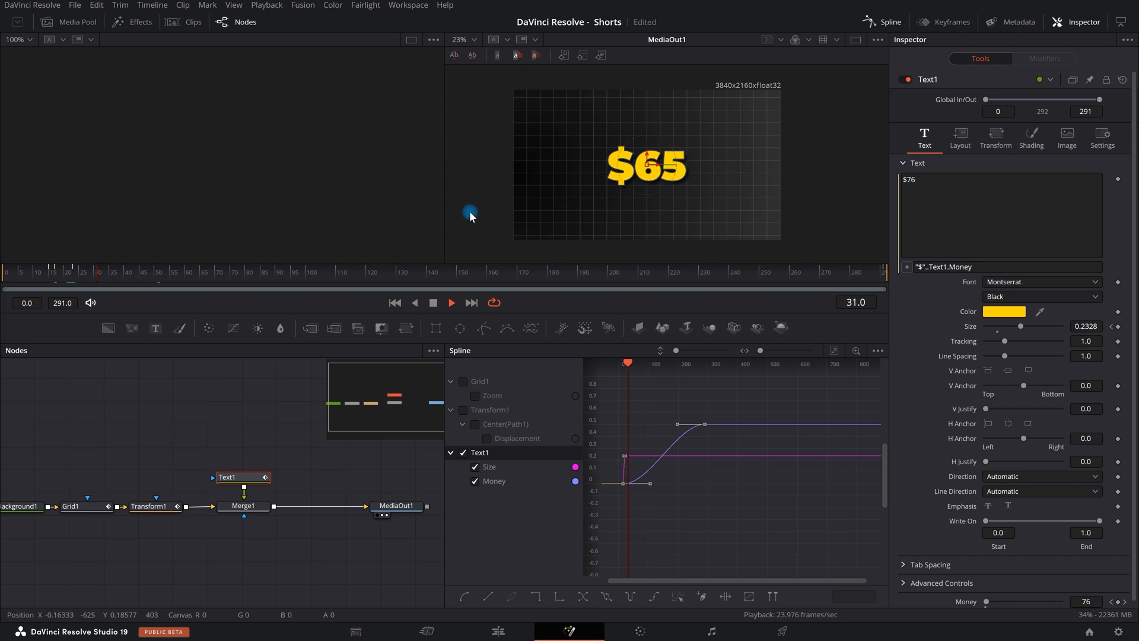
pyautogui.press('space')
pyautogui.press('space')
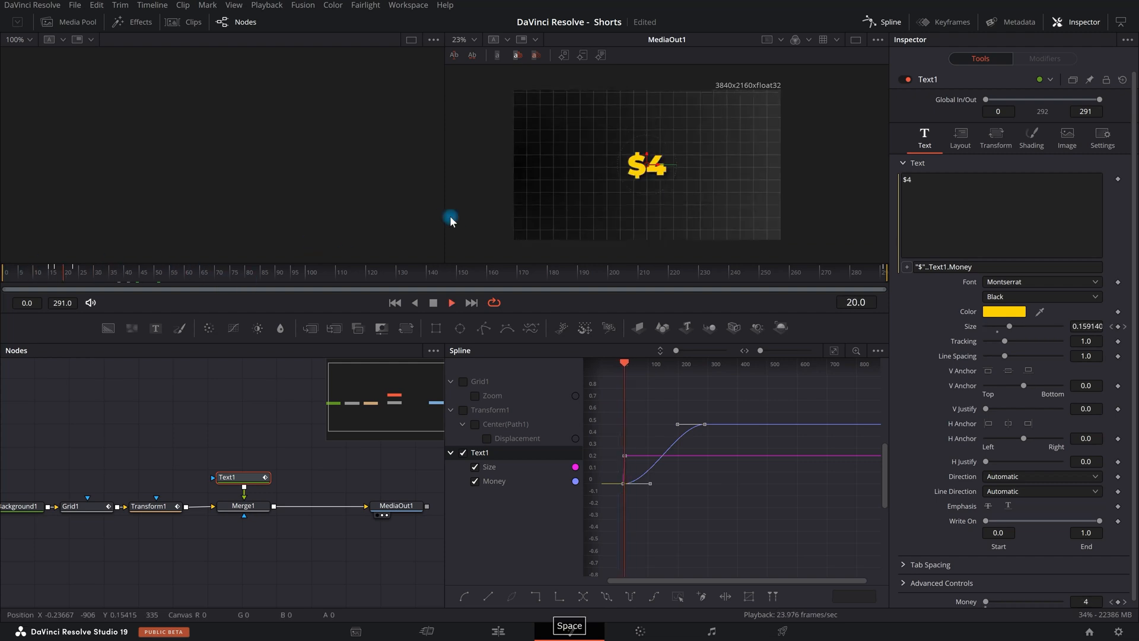
pyautogui.press('space')
pyautogui.press('space')
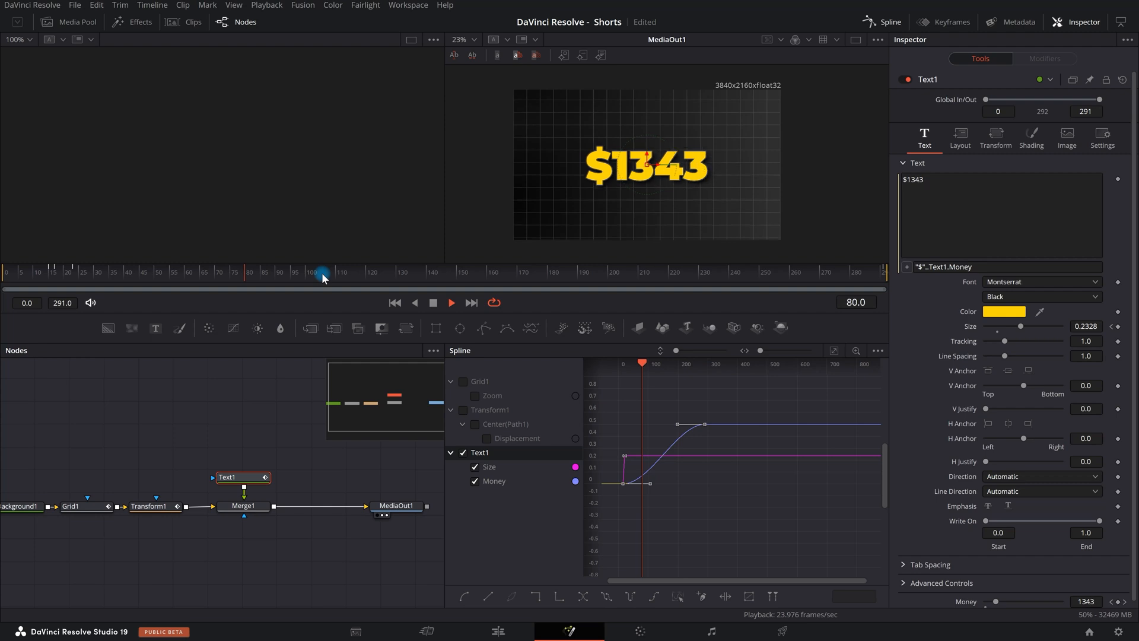
pyautogui.press('space')
pyautogui.moveTo(401, 274); pyautogui.dragTo(284, 255)
pyautogui.press('space')
pyautogui.press('space')
pyautogui.moveTo(692, 369); pyautogui.dragTo(668, 372)
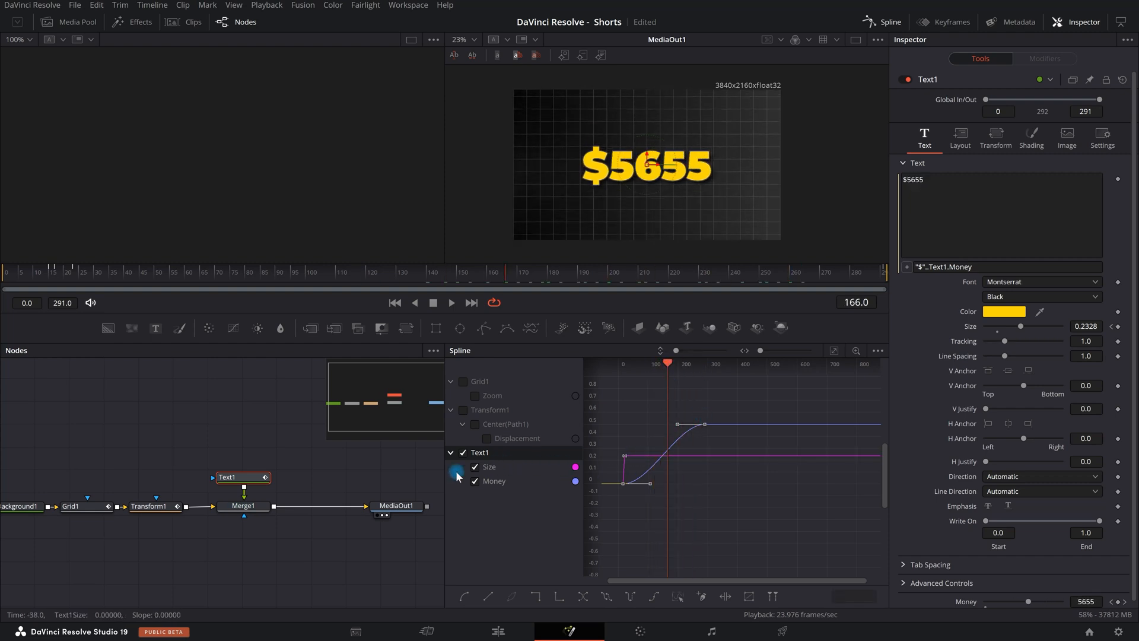
# Isolate the Money curve and move its final 10000 keyframe to about frame 128 so the count runs faster
pyautogui.click(481, 481)
pyautogui.click(468, 454)
pyautogui.click(478, 481)
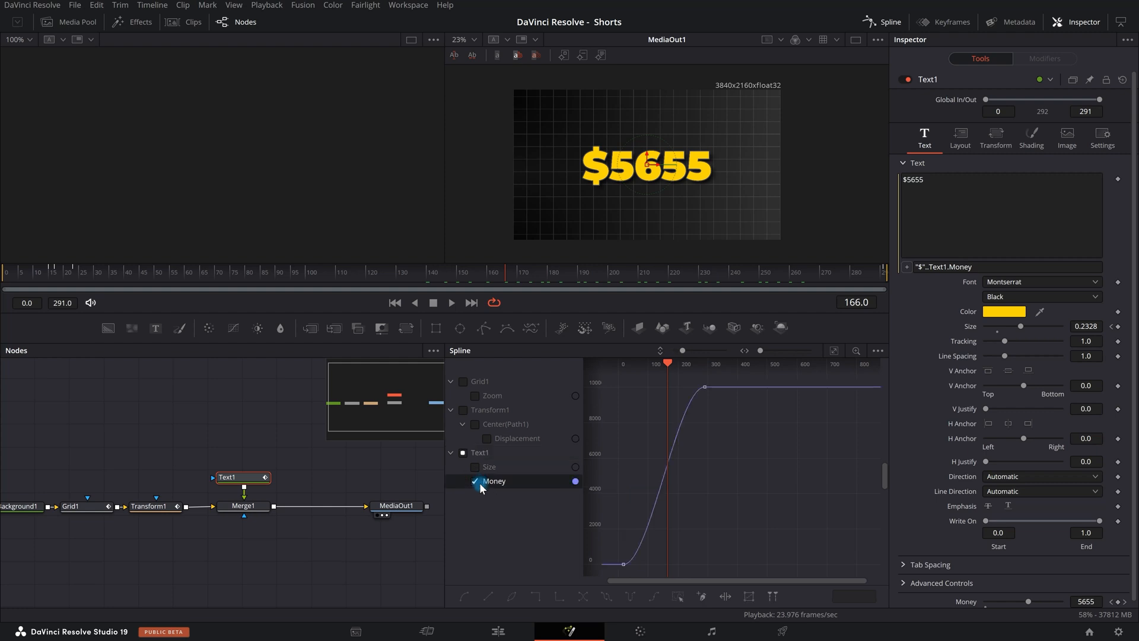
pyautogui.moveTo(693, 366)
pyautogui.mouseDown()
pyautogui.moveTo(656, 367)
pyautogui.moveTo(715, 366)
pyautogui.moveTo(661, 369)
pyautogui.moveTo(703, 364)
pyautogui.mouseUp()
pyautogui.click(750, 395)
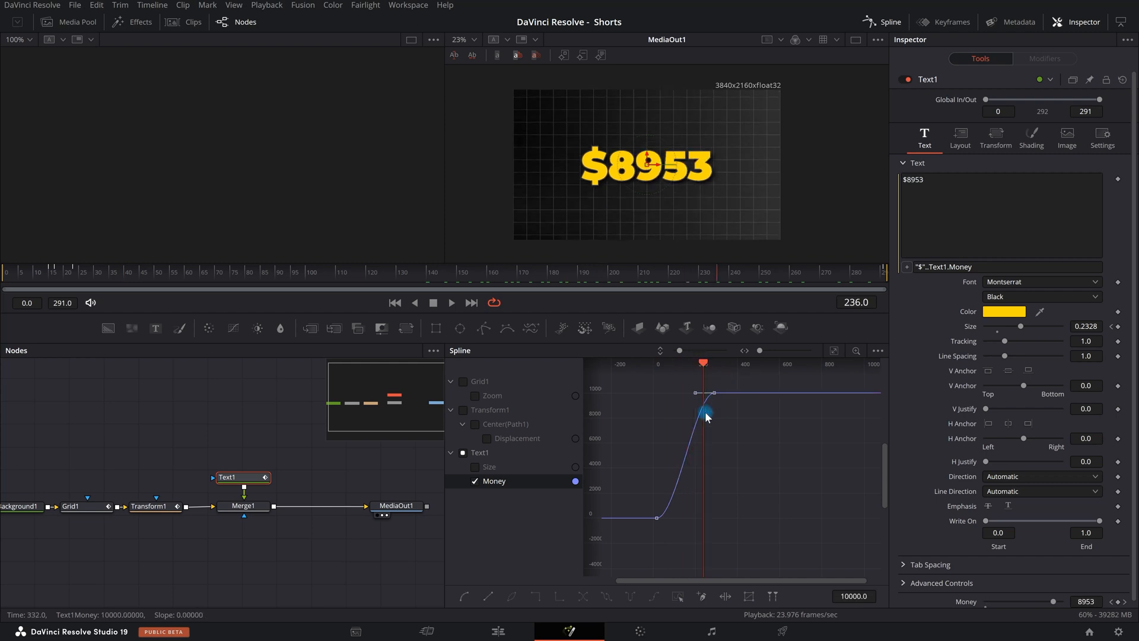
pyautogui.moveTo(712, 399); pyautogui.dragTo(677, 403)
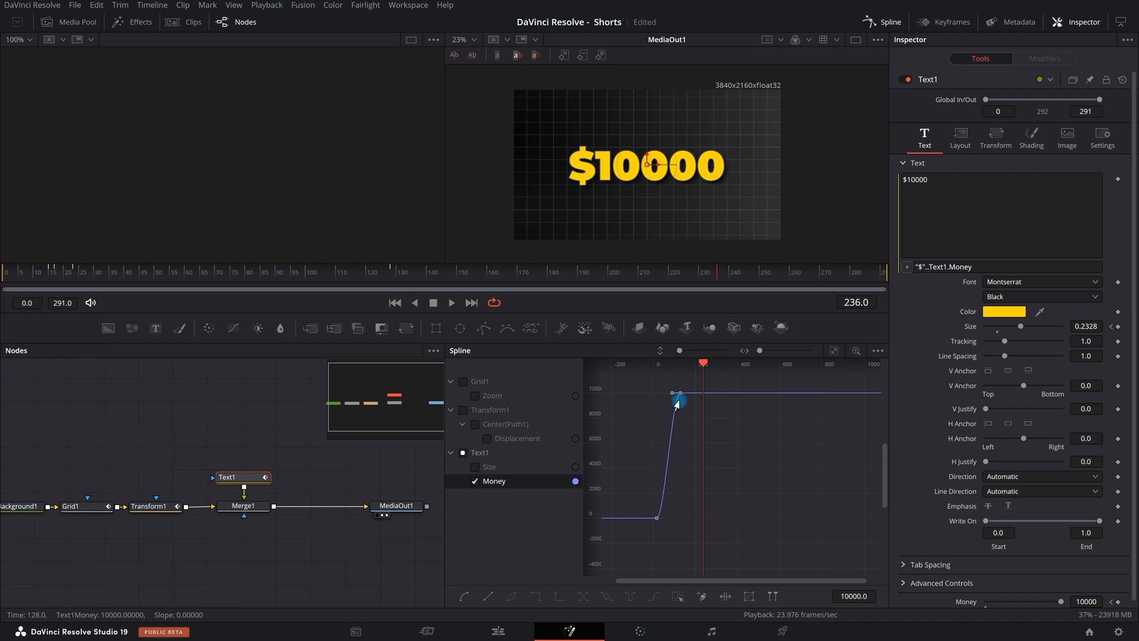
# Play the shortened counter animation from the beginning, then check its end section
pyautogui.click(24, 276)
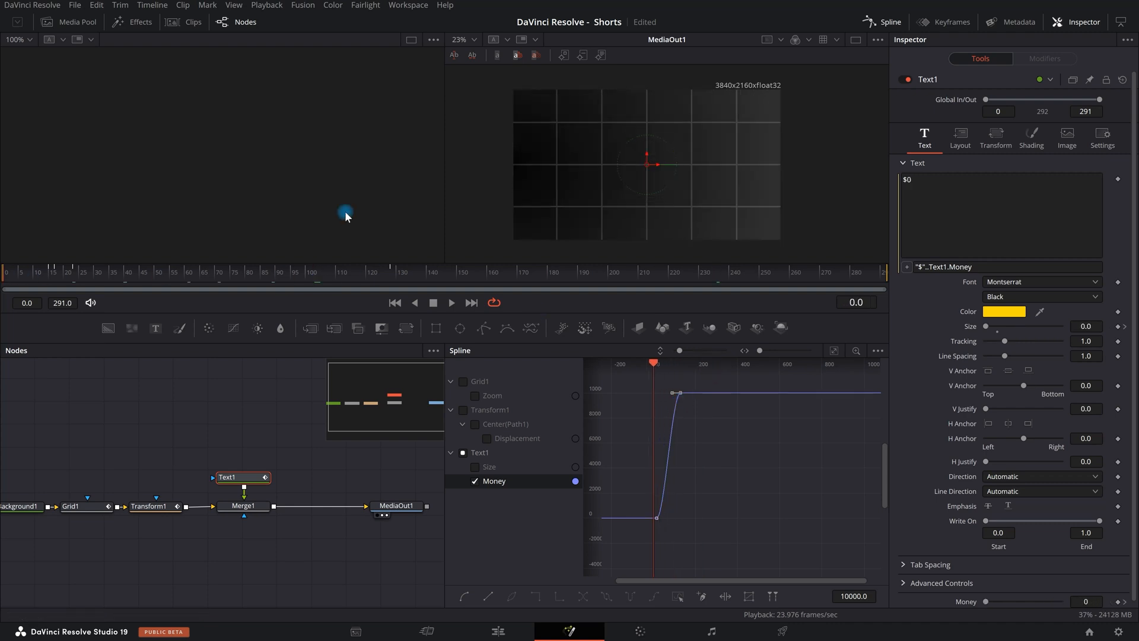
pyautogui.press('space')
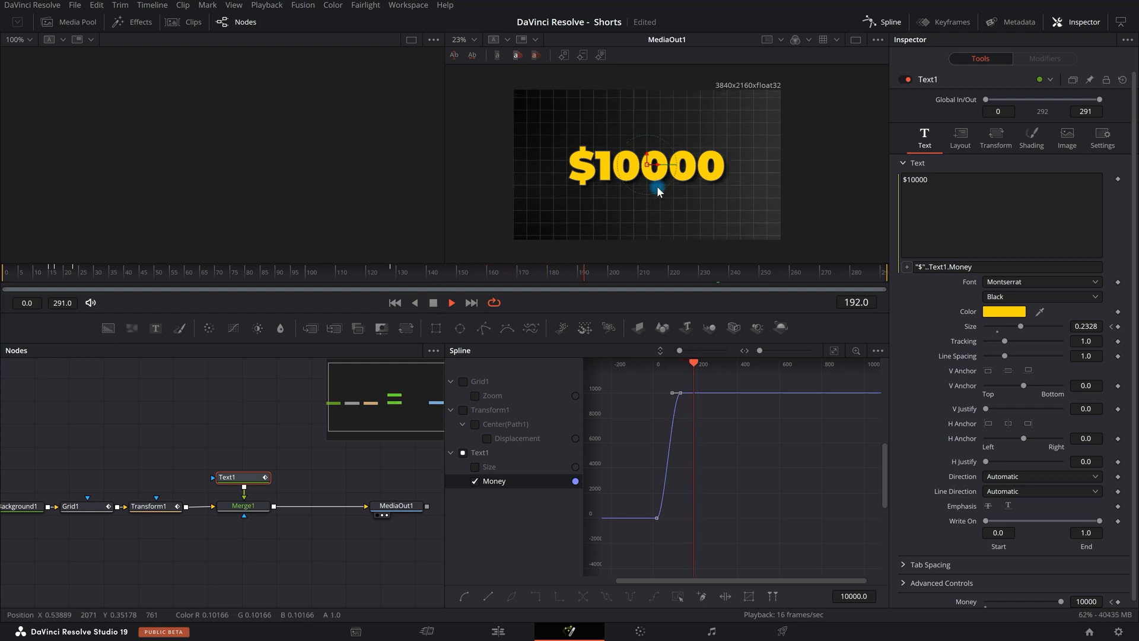
pyautogui.press('space')
pyautogui.click(483, 269)
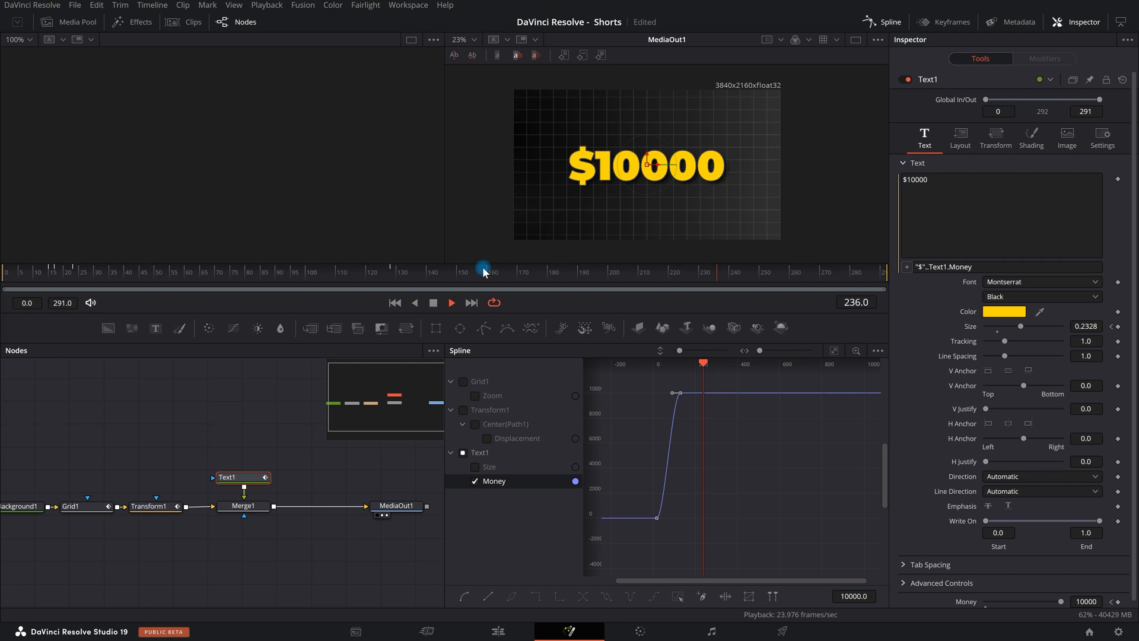
pyautogui.press('space')
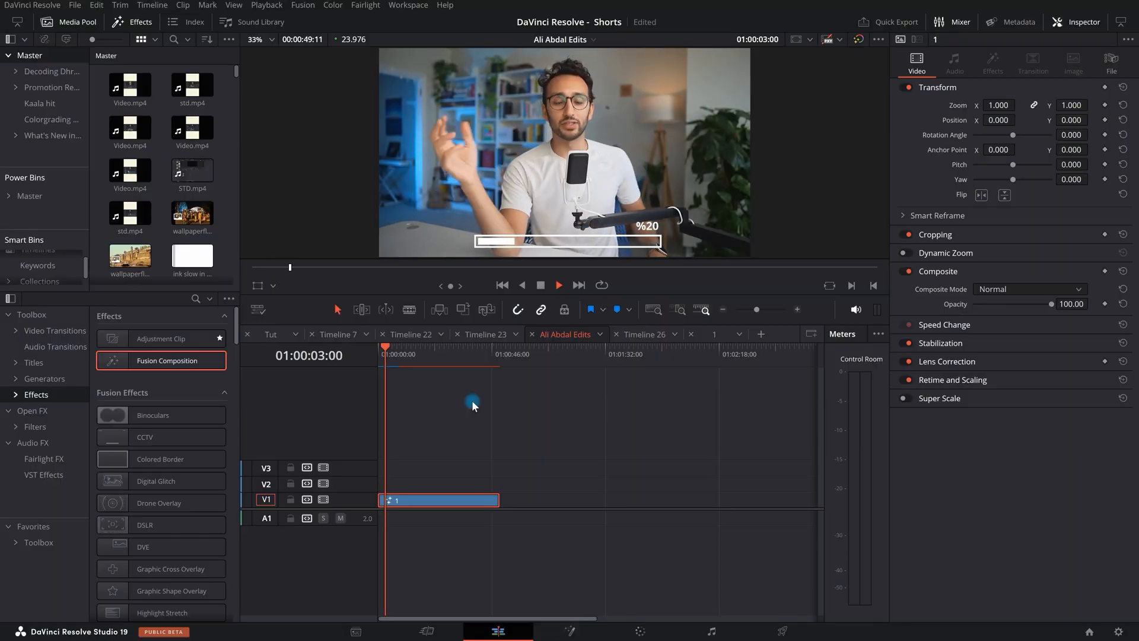
# On the Edit page, place the "If I Wanted to Be a Millionaire" subclip on V1 after the first clip
pyautogui.press('space')
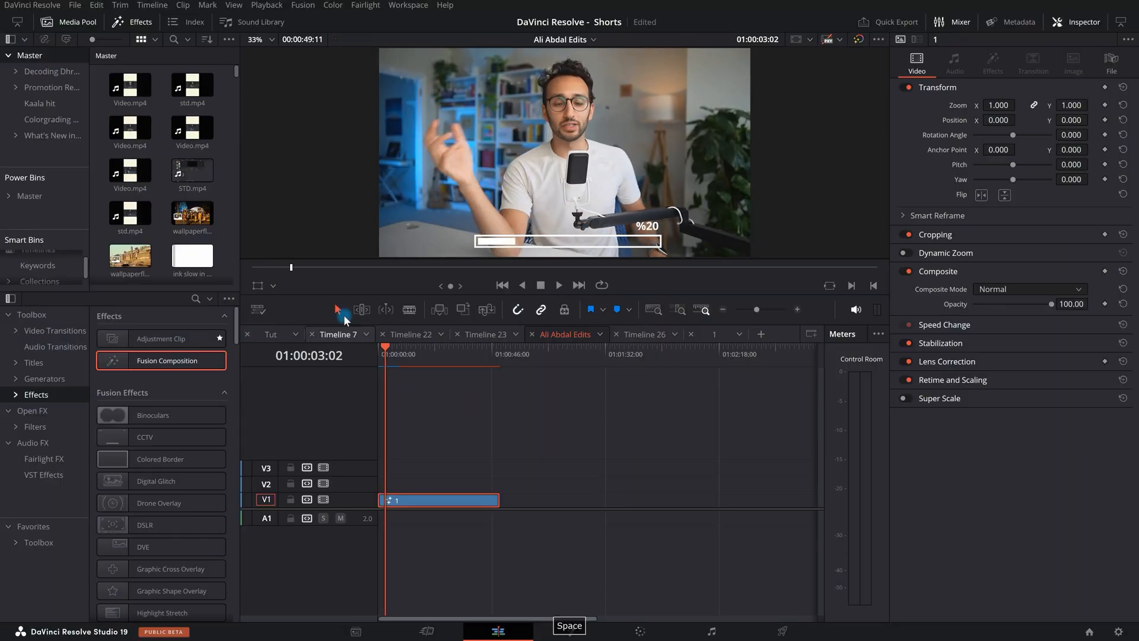
pyautogui.click(135, 26)
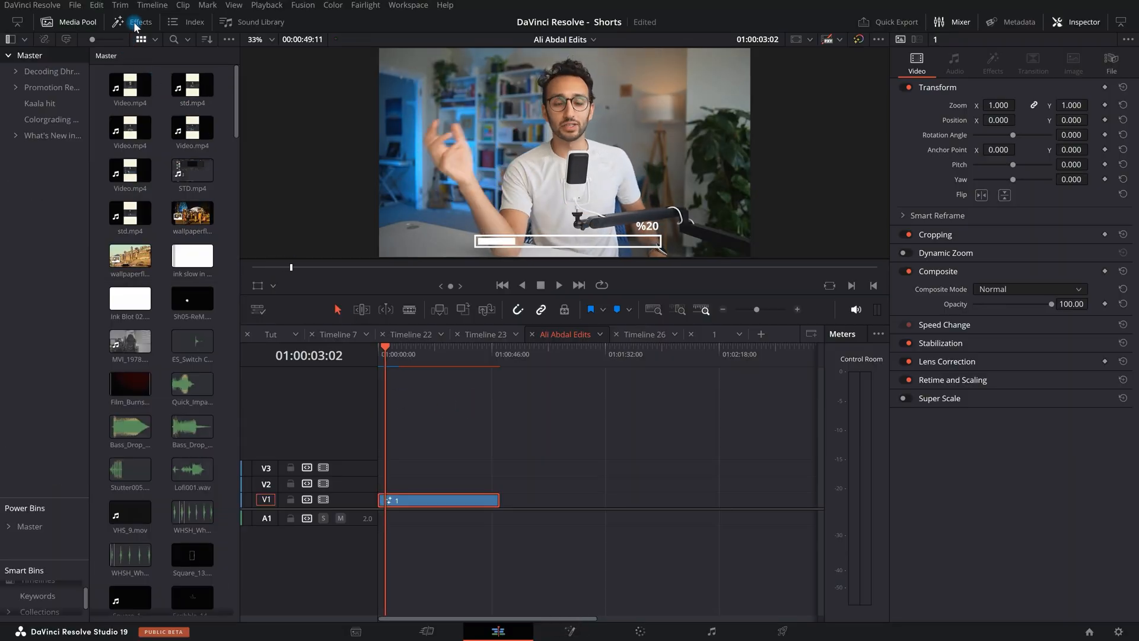
pyautogui.click(76, 135)
pyautogui.doubleClick(190, 119)
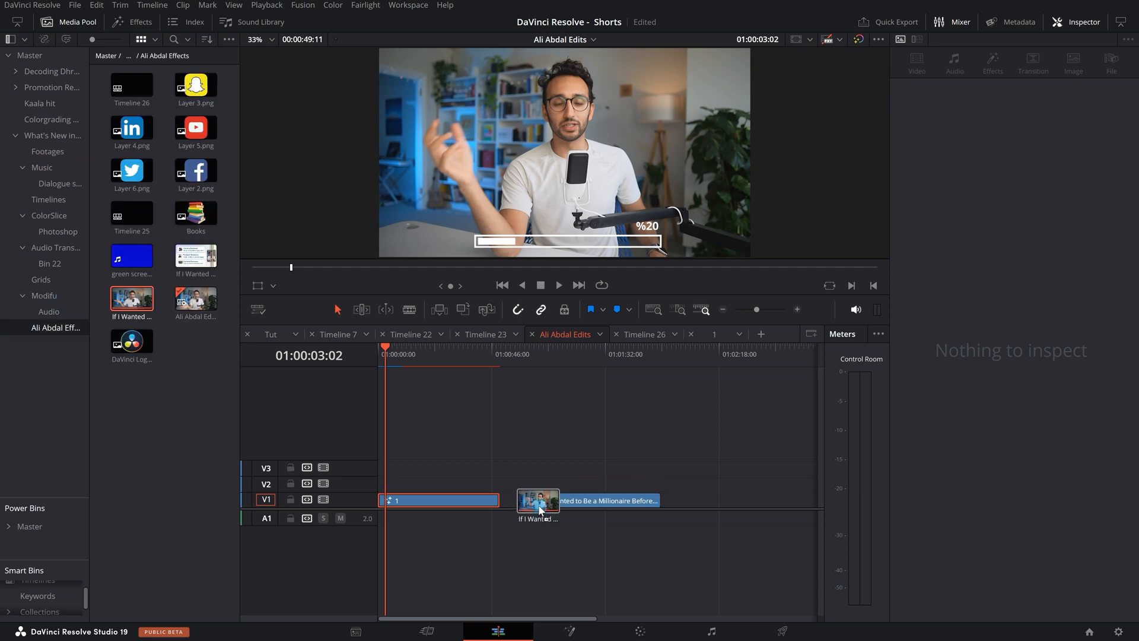
pyautogui.moveTo(522, 502); pyautogui.dragTo(540, 501)
# Open the newly placed subclip in the Fusion page and select its MediaIn1 and MediaOut1 nodes
pyautogui.click(596, 500)
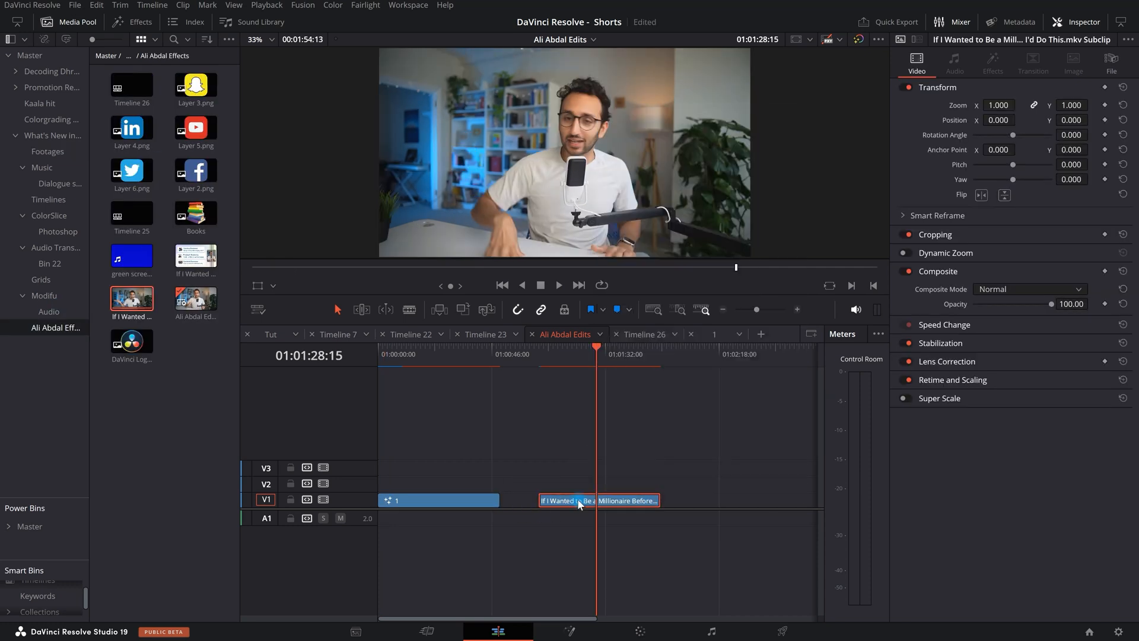
pyautogui.rightClick(595, 501)
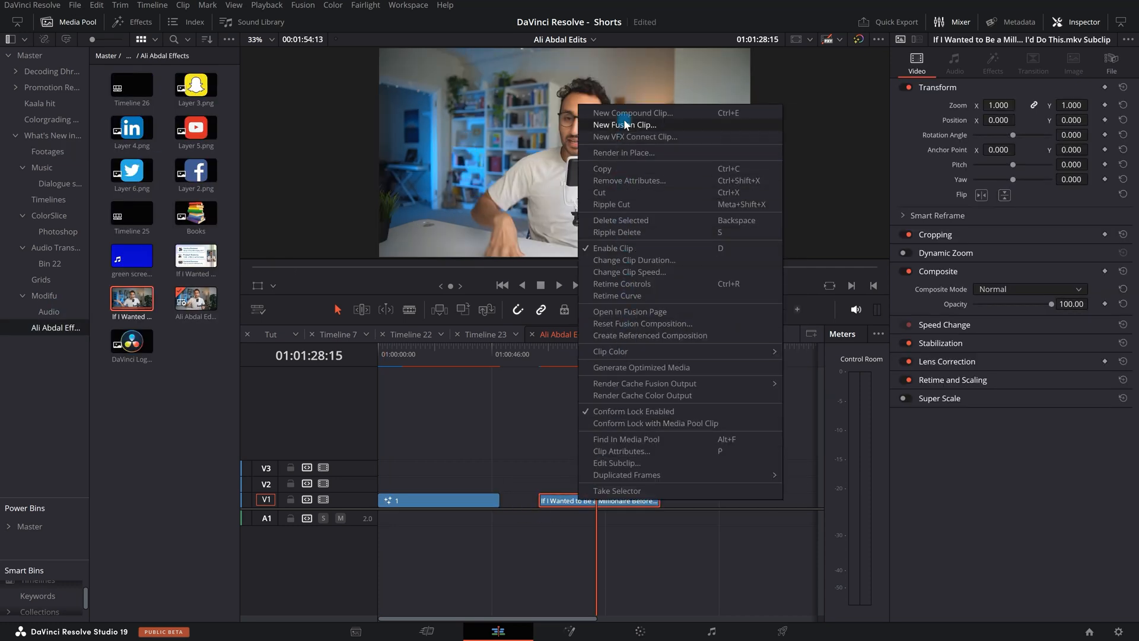
pyautogui.click(632, 312)
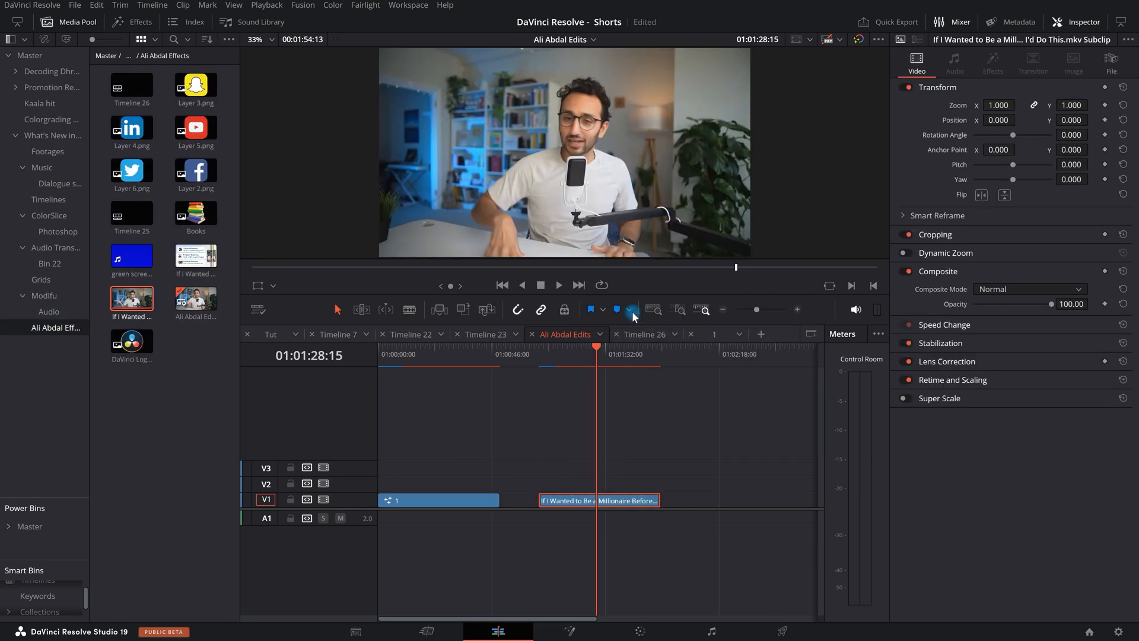
pyautogui.moveTo(34, 397); pyautogui.dragTo(580, 523)
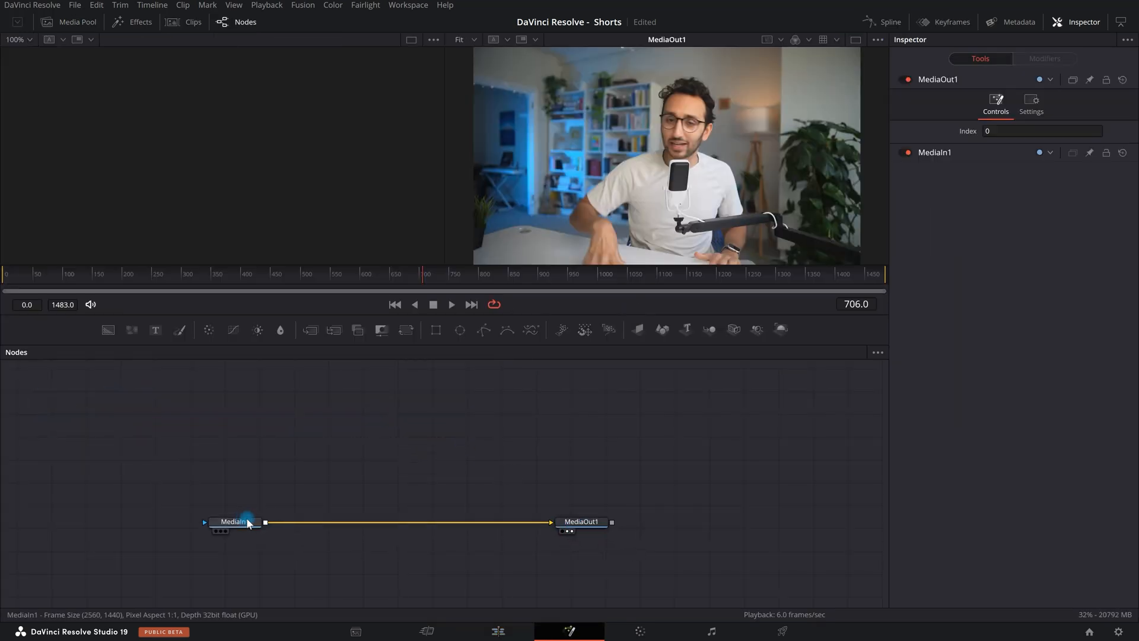
# Add a Background node merged over MediaIn1, with Merge1 in line with the clip and Background1 above it
pyautogui.click(247, 522)
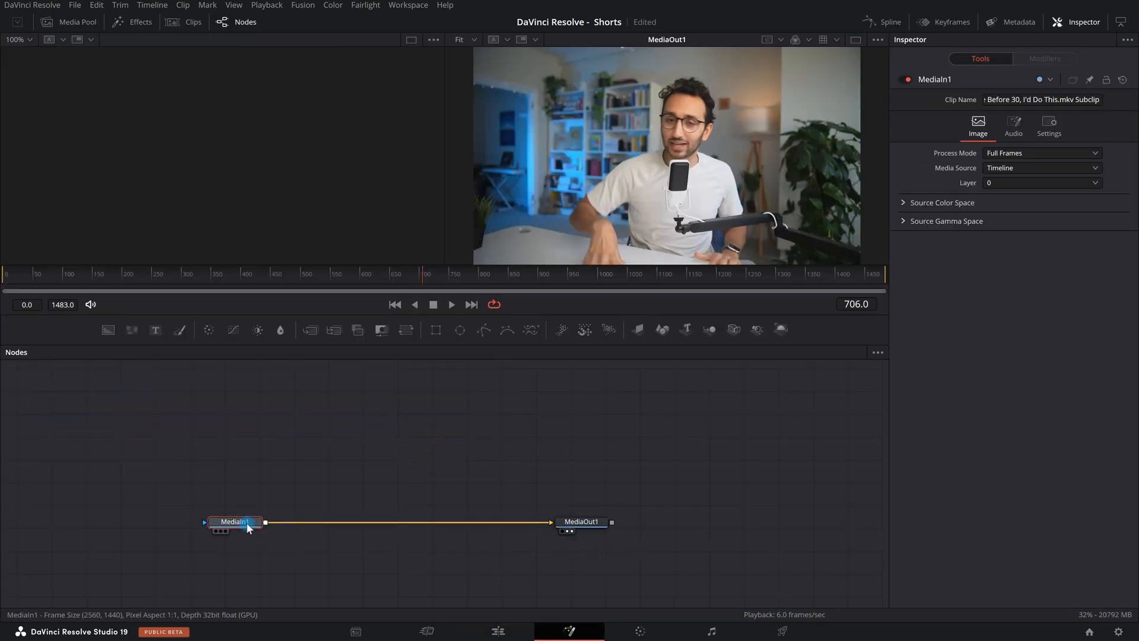
pyautogui.hotkey('shift', 'space')
pyautogui.write('tra')
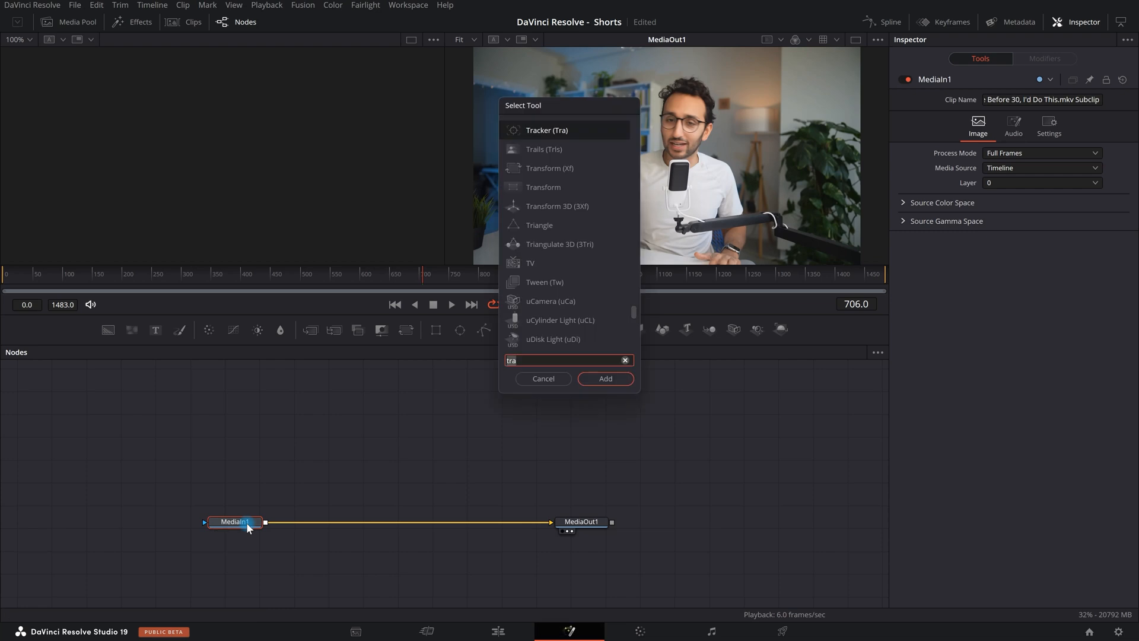
pyautogui.press('BackSpace')
pyautogui.press('BackSpace')
pyautogui.press('BackSpace')
pyautogui.write('back')
pyautogui.press('Return')
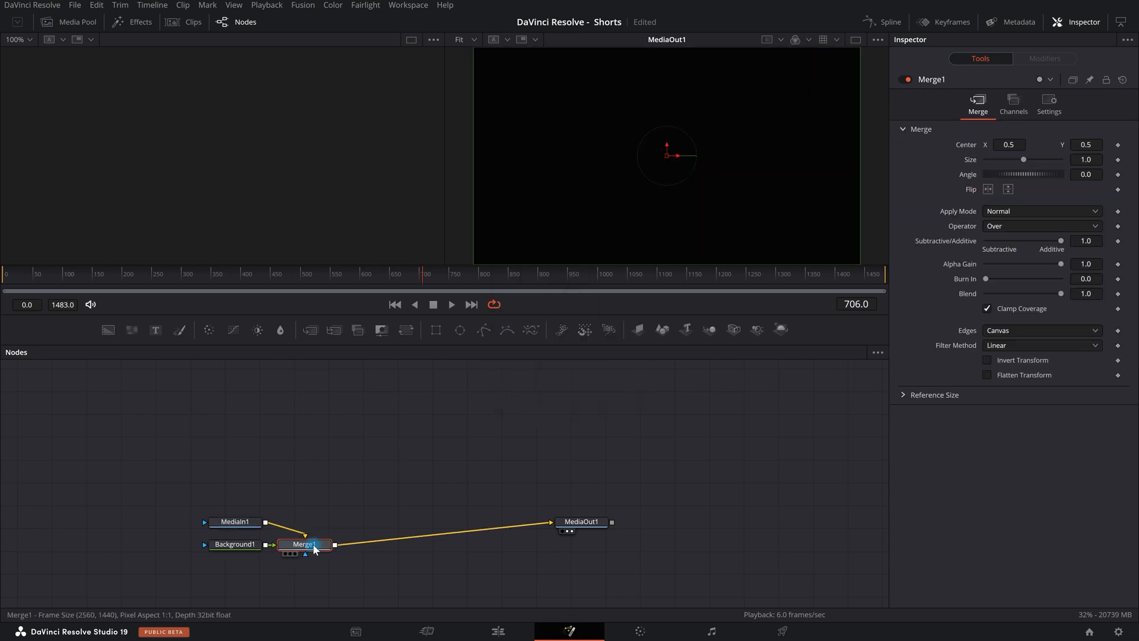
pyautogui.moveTo(314, 547); pyautogui.dragTo(329, 525)
pyautogui.moveTo(218, 544); pyautogui.dragTo(308, 480)
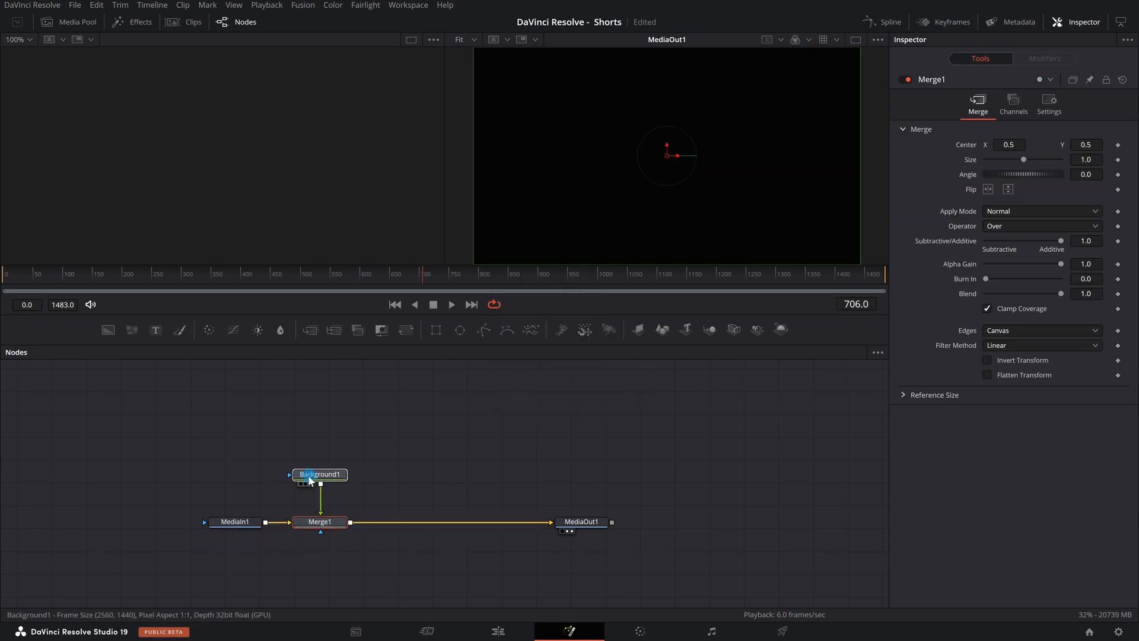
# Set the Background1 color to white (#ffffff)
pyautogui.click(1006, 187)
pyautogui.click(1025, 200)
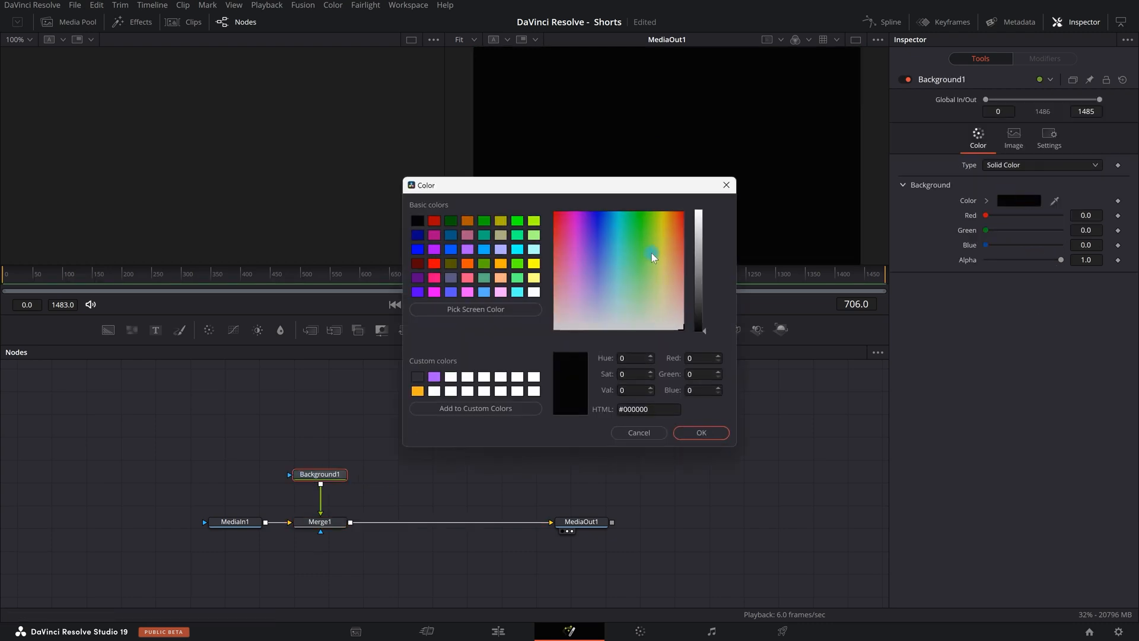
pyautogui.moveTo(701, 328); pyautogui.dragTo(704, 202)
pyautogui.click(712, 434)
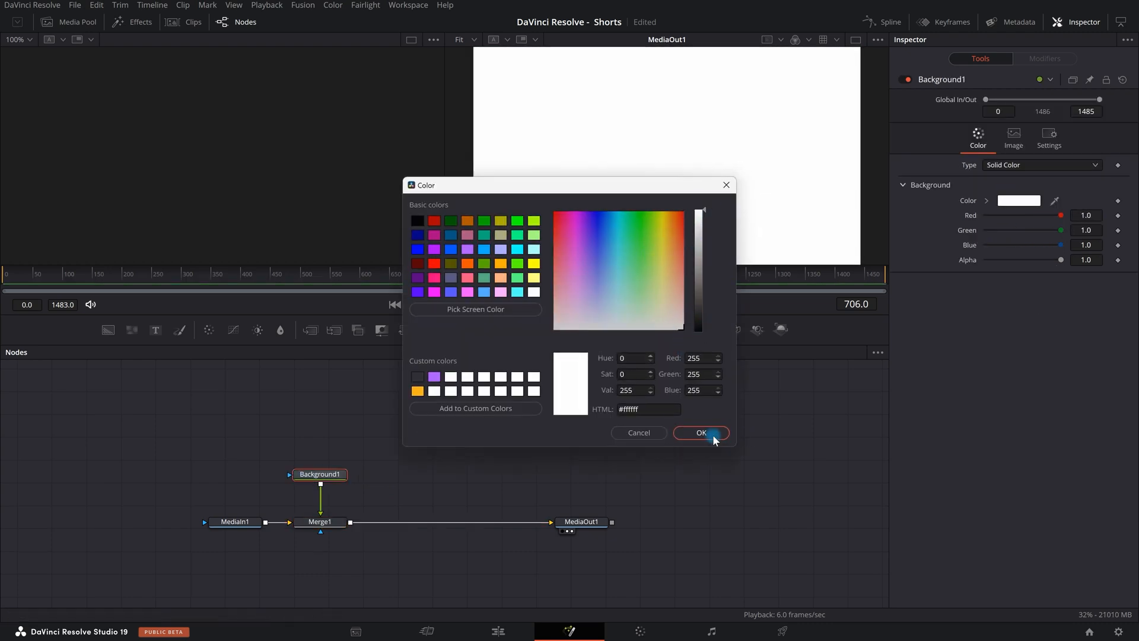
pyautogui.click(643, 161)
# Mask Background1 with a rectangle shaped into a lower bar, height about 0.064, centered at about X 0.51, Y 0.07
pyautogui.click(328, 475)
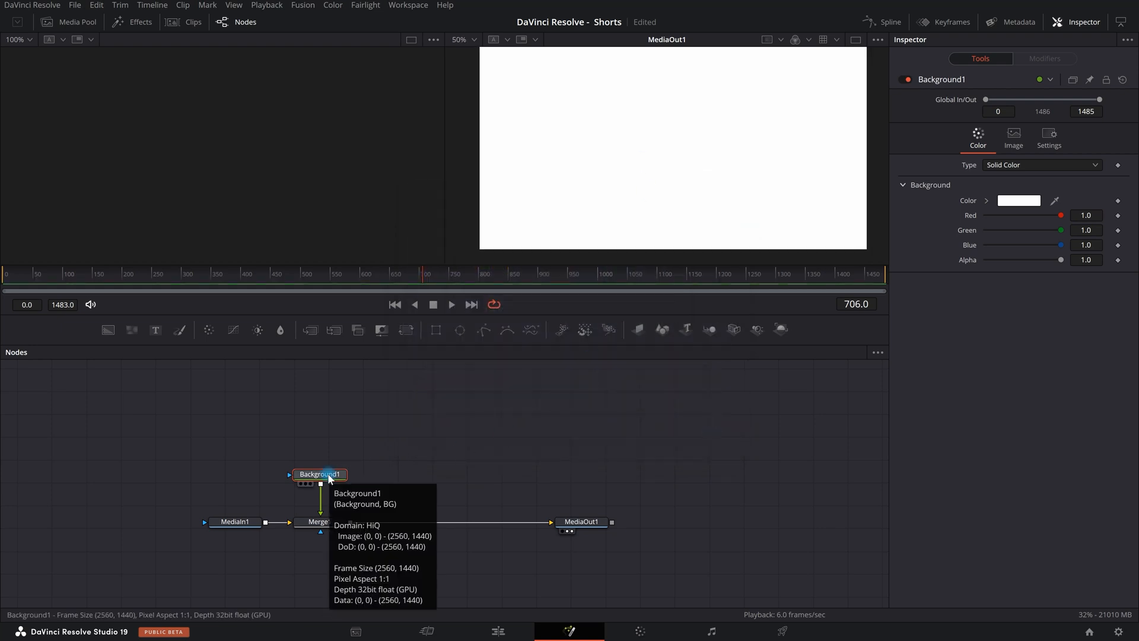
pyautogui.click(436, 330)
pyautogui.moveTo(337, 458); pyautogui.dragTo(338, 440)
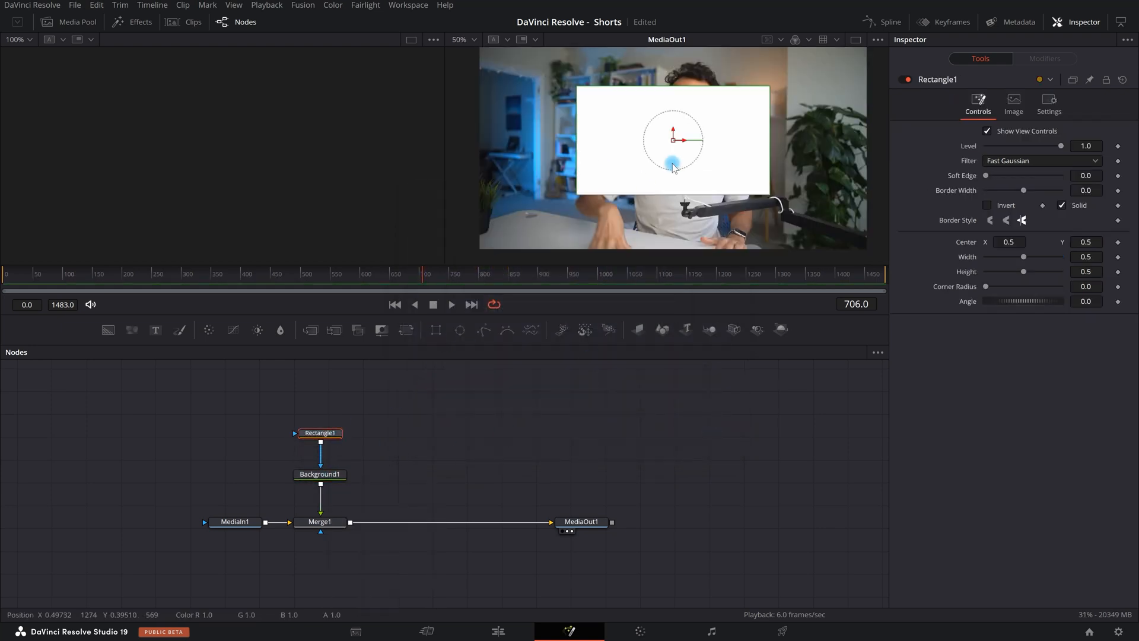
pyautogui.moveTo(674, 94); pyautogui.dragTo(680, 237)
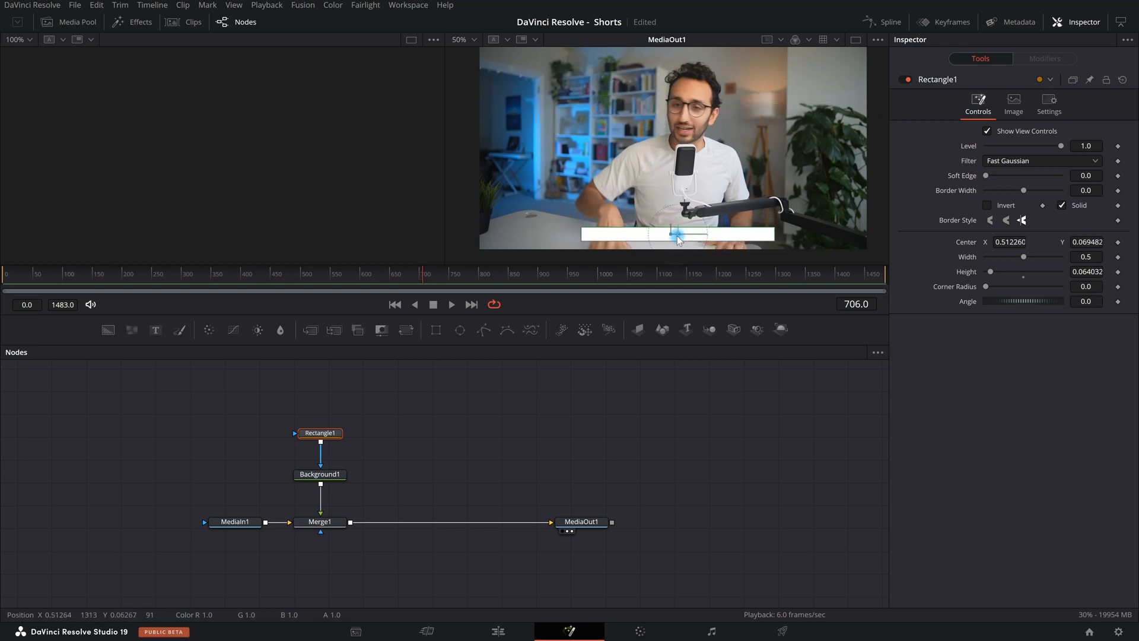
# Duplicate Rectangle1 with Background1 and merge the copy into the clip's main line after Merge1
pyautogui.click(446, 440)
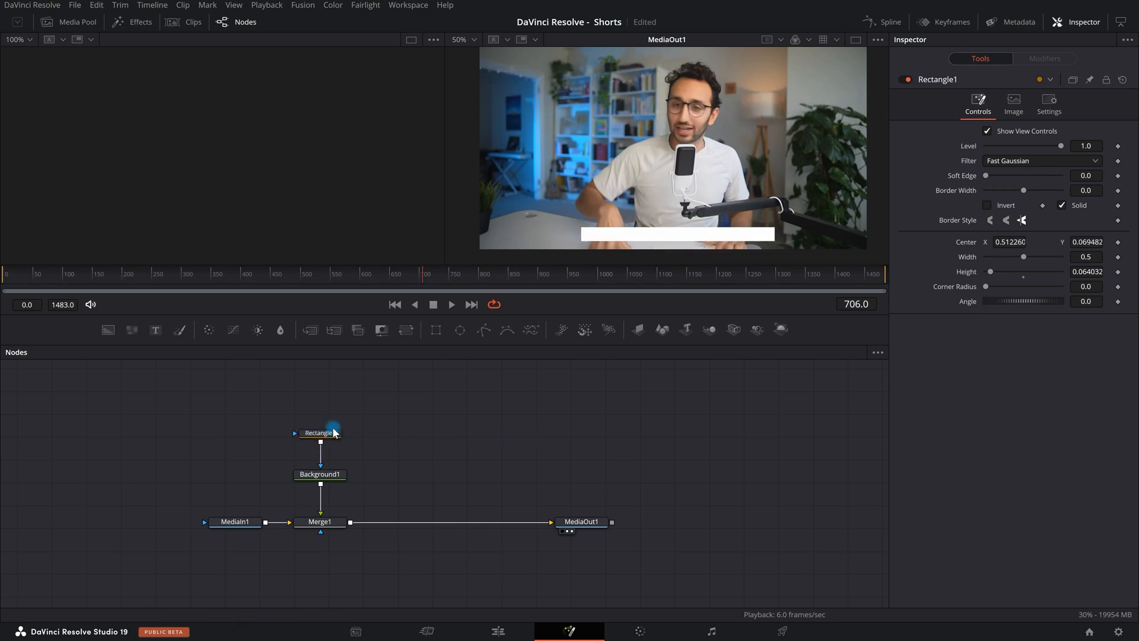
pyautogui.moveTo(306, 403); pyautogui.dragTo(388, 502)
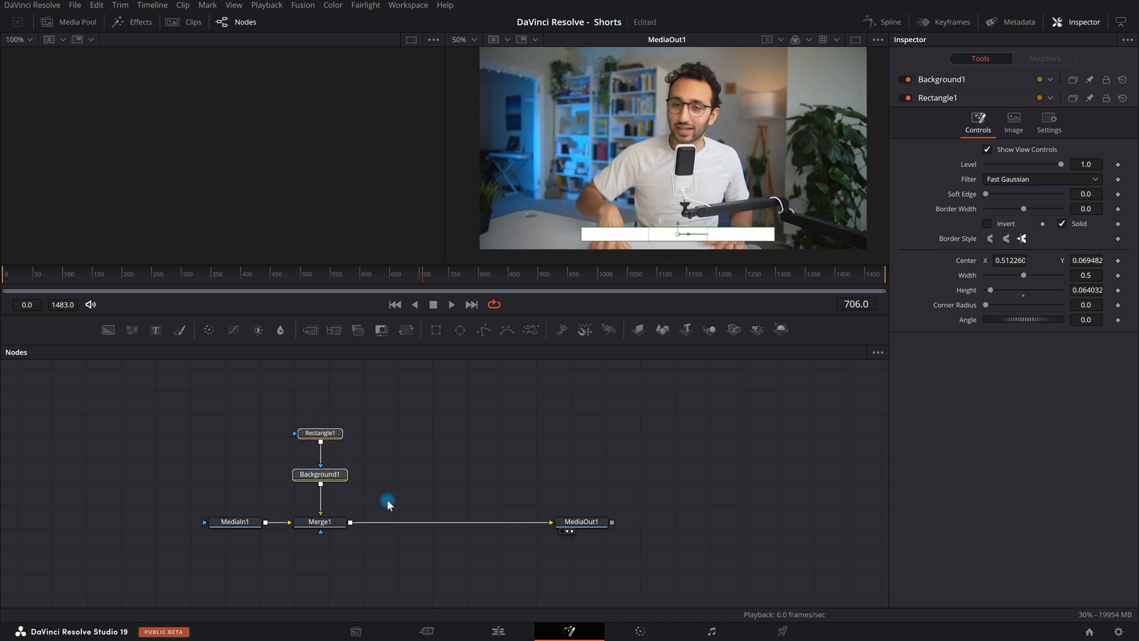
pyautogui.hotkey('ctrl', 'c')
pyautogui.click(443, 450)
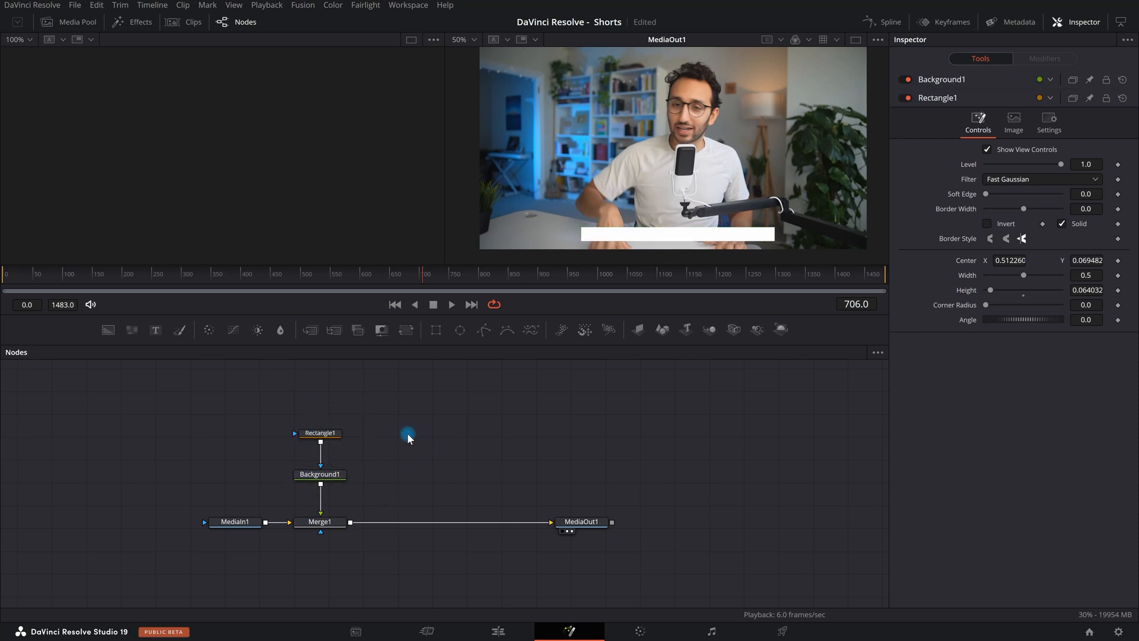
pyautogui.hotkey('ctrl', 'v')
pyautogui.moveTo(450, 492); pyautogui.dragTo(350, 533)
pyautogui.click(466, 484)
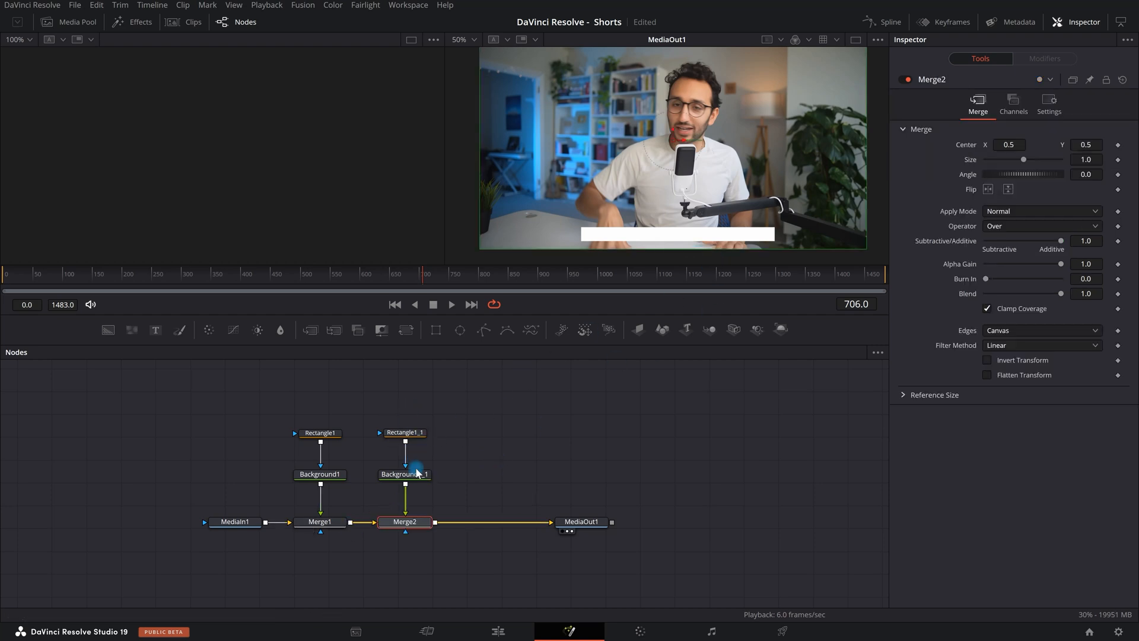
# Shrink the copied rectangle mask Rectangle1_1 to a width of about 0.468 and a height of about 0.028
pyautogui.click(415, 434)
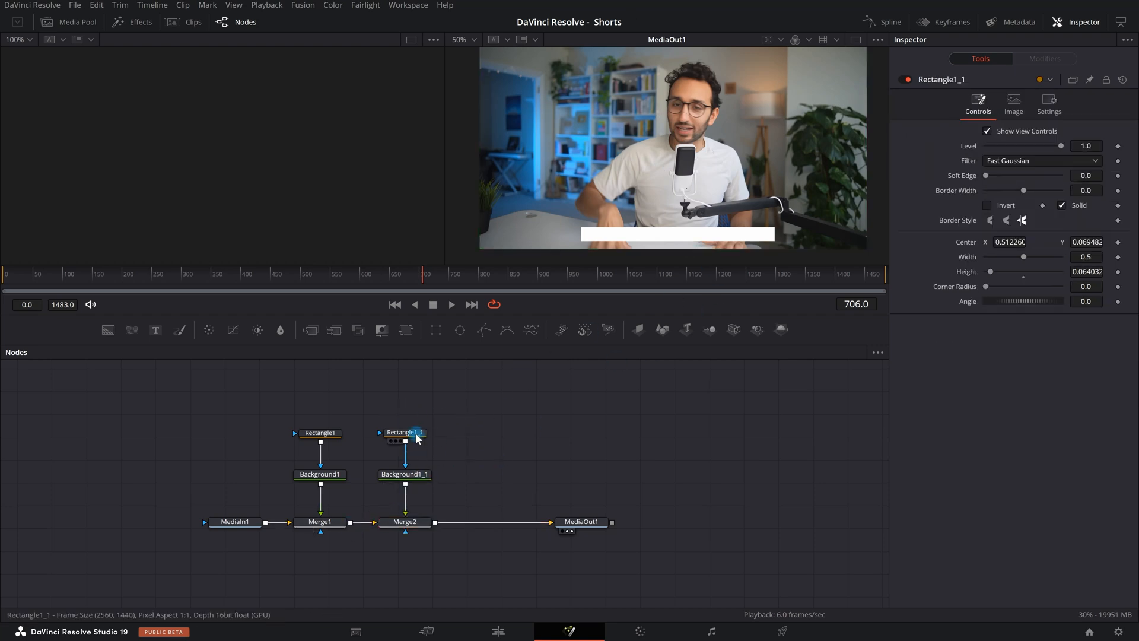
pyautogui.hotkey('ctrl', 'z')
pyautogui.moveTo(1092, 276); pyautogui.dragTo(1060, 286)
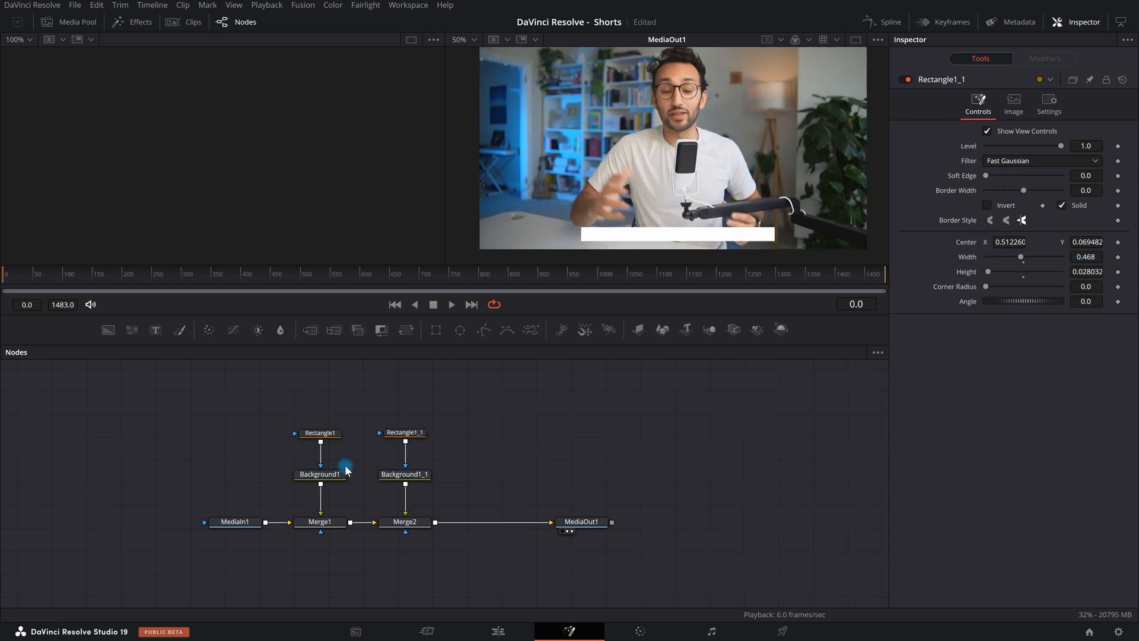
# Turn Rectangle1 into a hollow frame by disabling Solid and giving it a thin border width
pyautogui.click(320, 435)
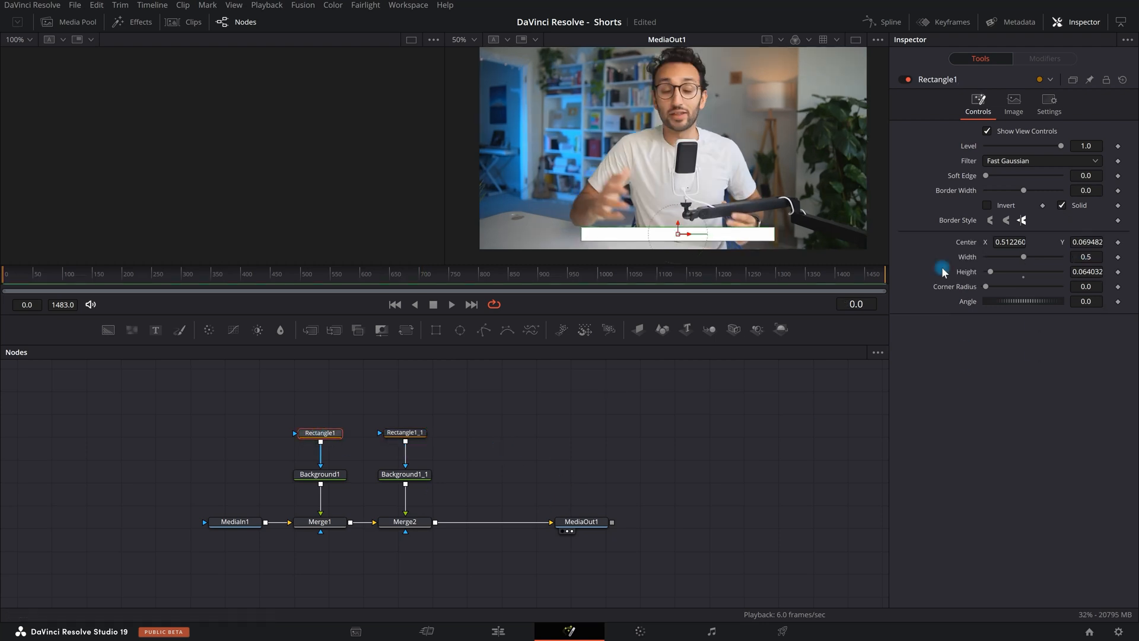
pyautogui.click(1061, 205)
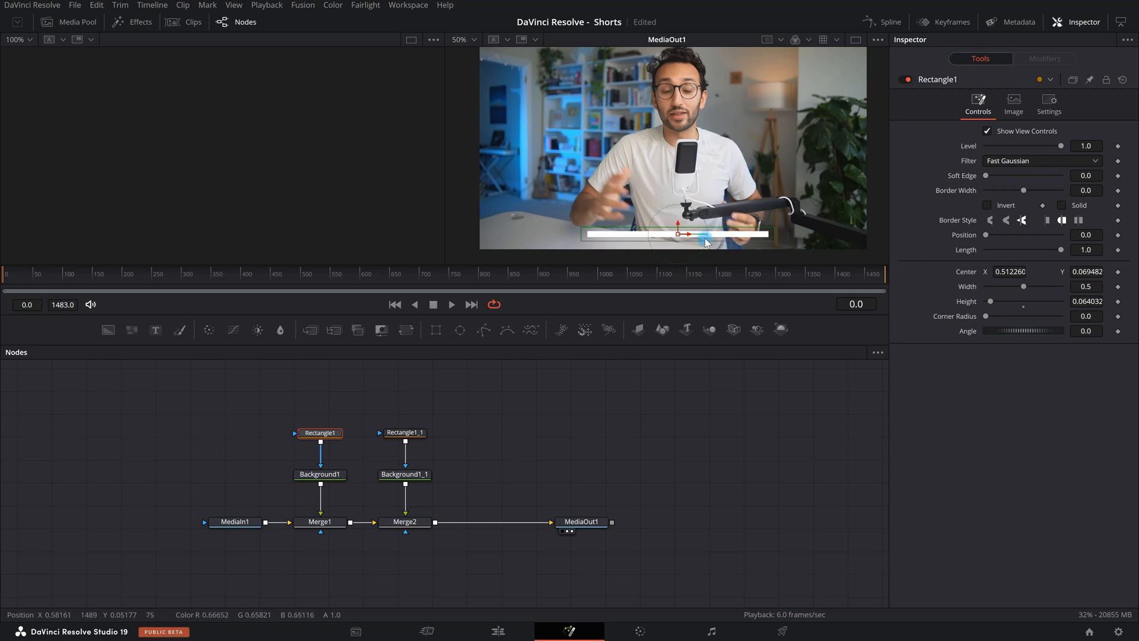
pyautogui.write('0.0034')
pyautogui.moveTo(1117, 190)
pyautogui.mouseDown()
pyautogui.moveTo(1136, 190)
pyautogui.moveTo(1126, 190)
pyautogui.mouseUp()
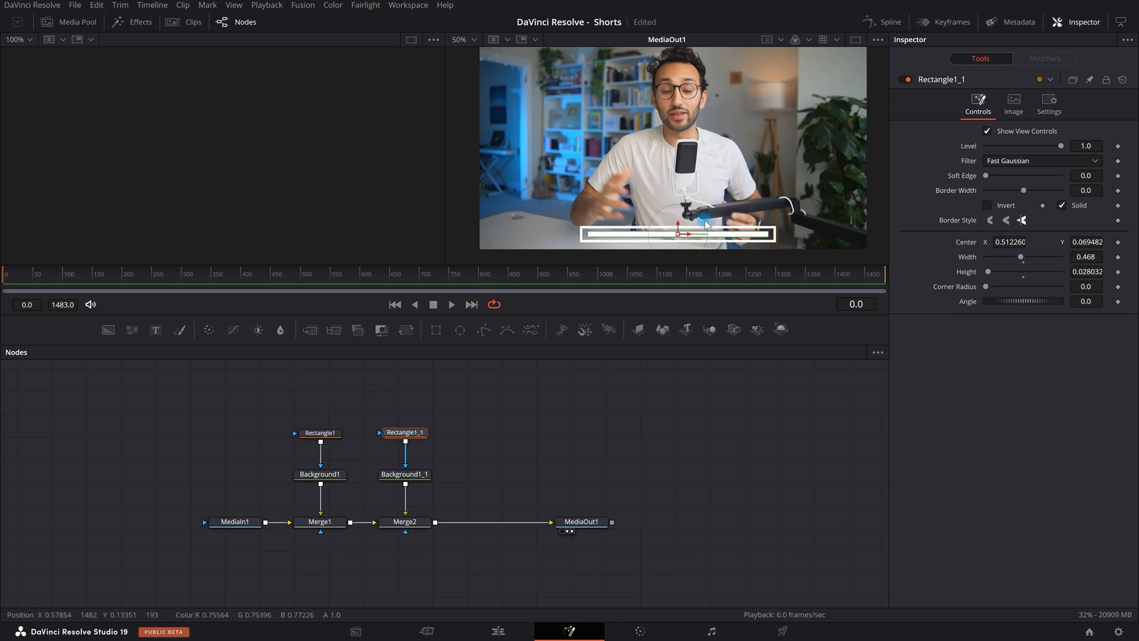
# Enlarge the inner bar mask Rectangle1_1 to a width of about 0.482 and a height of about 0.038
pyautogui.scroll(5, 732, 151)
pyautogui.scroll(-2, 732, 151)
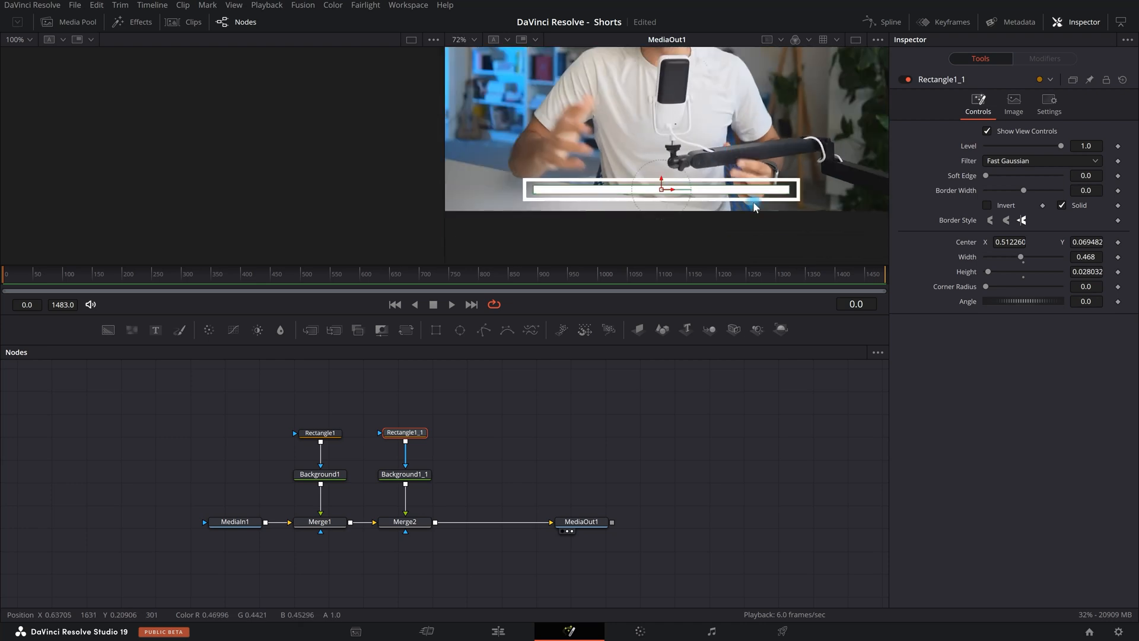
pyautogui.moveTo(1097, 271)
pyautogui.mouseDown()
pyautogui.moveTo(1108, 267)
pyautogui.moveTo(1101, 256)
pyautogui.mouseUp()
pyautogui.scroll(-3, 724, 144)
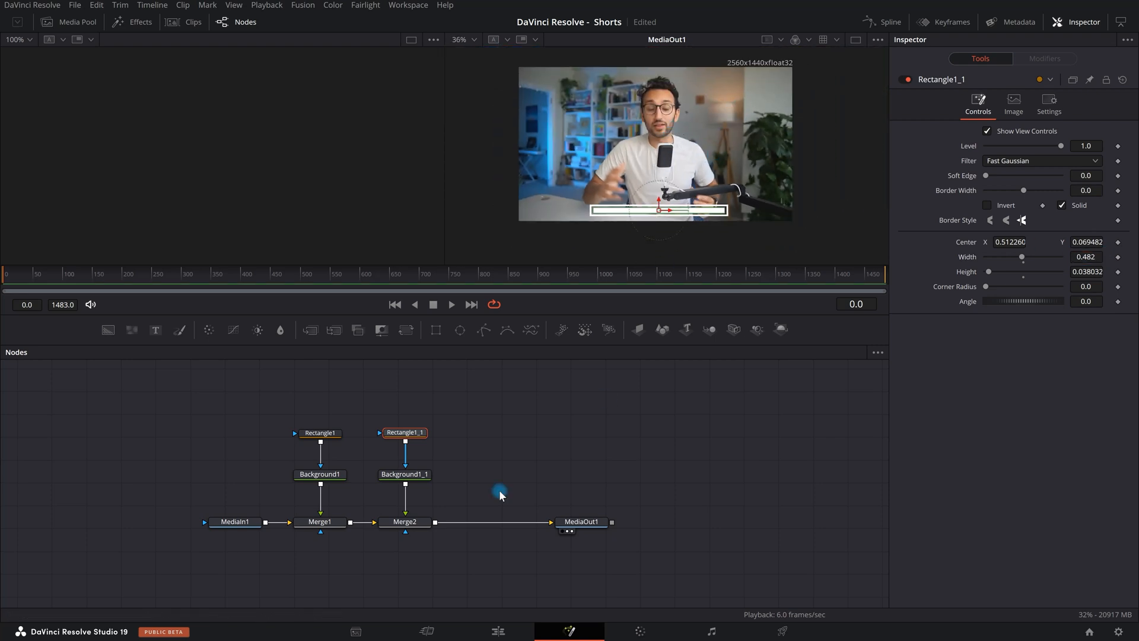
pyautogui.click(538, 412)
# Add a rectangle mask to Merge2 and place its node below the merge
pyautogui.scroll(1, 702, 186)
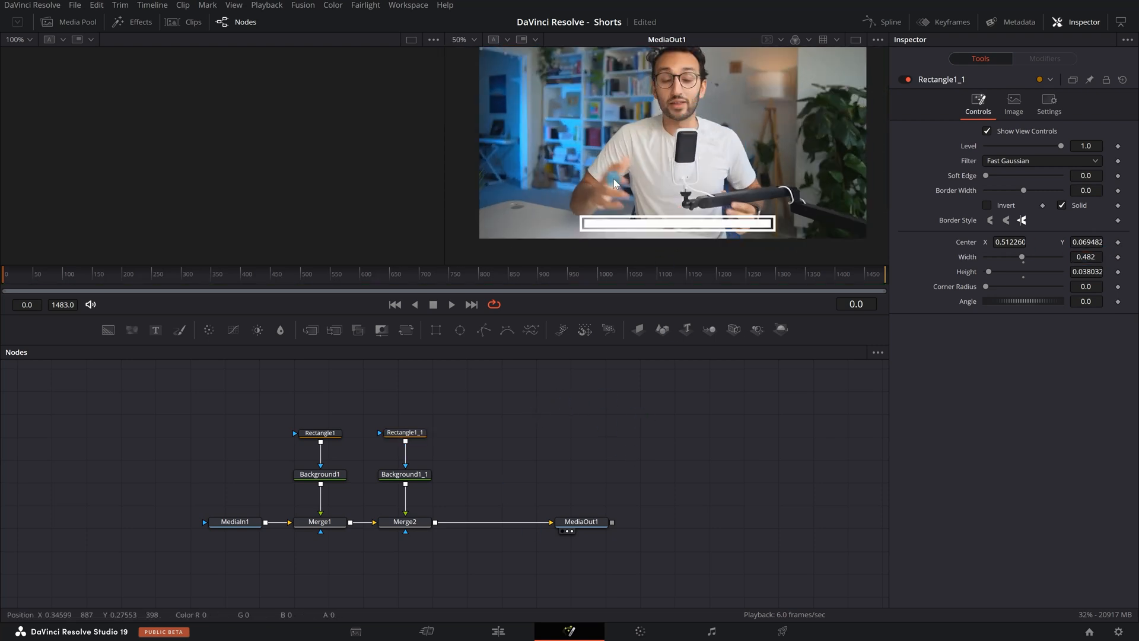
pyautogui.scroll(-1, 702, 185)
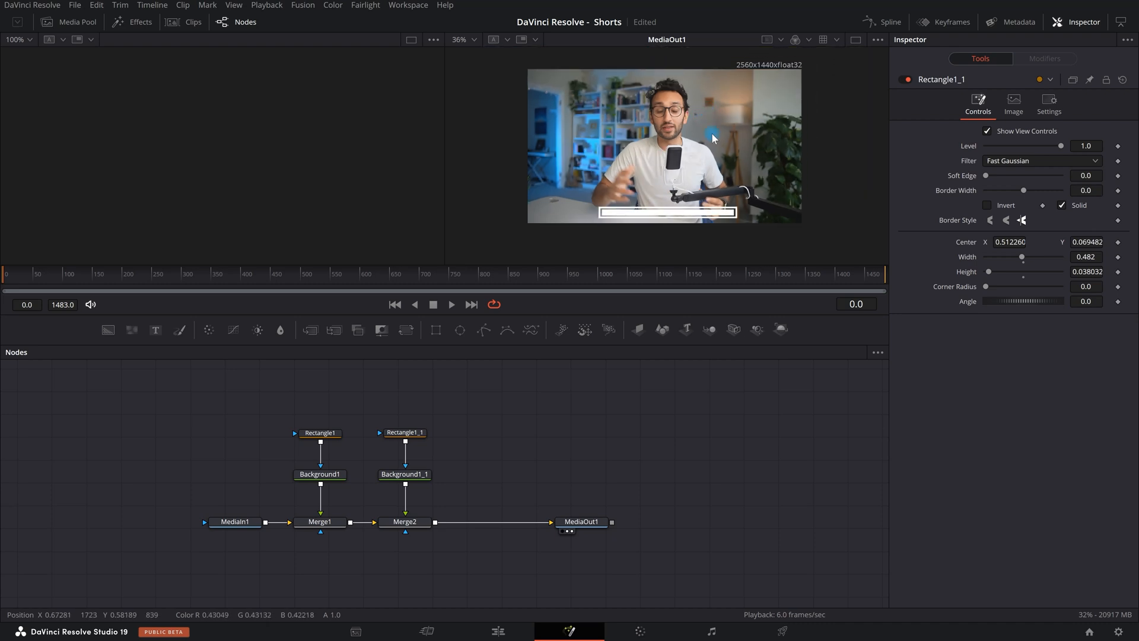
pyautogui.moveTo(692, 150); pyautogui.dragTo(677, 166)
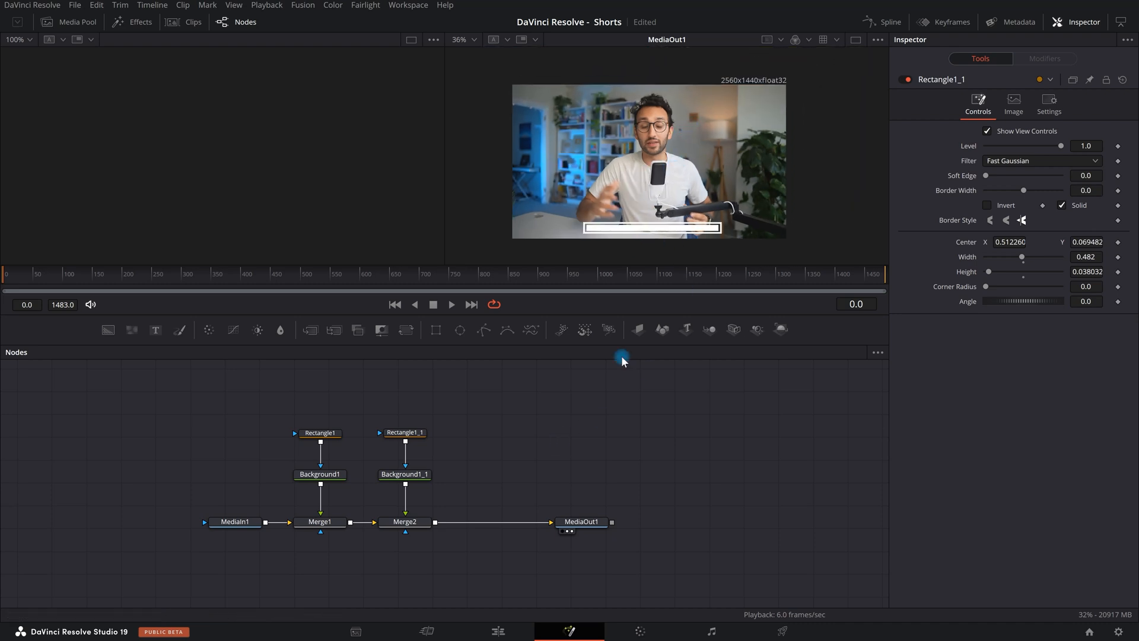
pyautogui.click(417, 528)
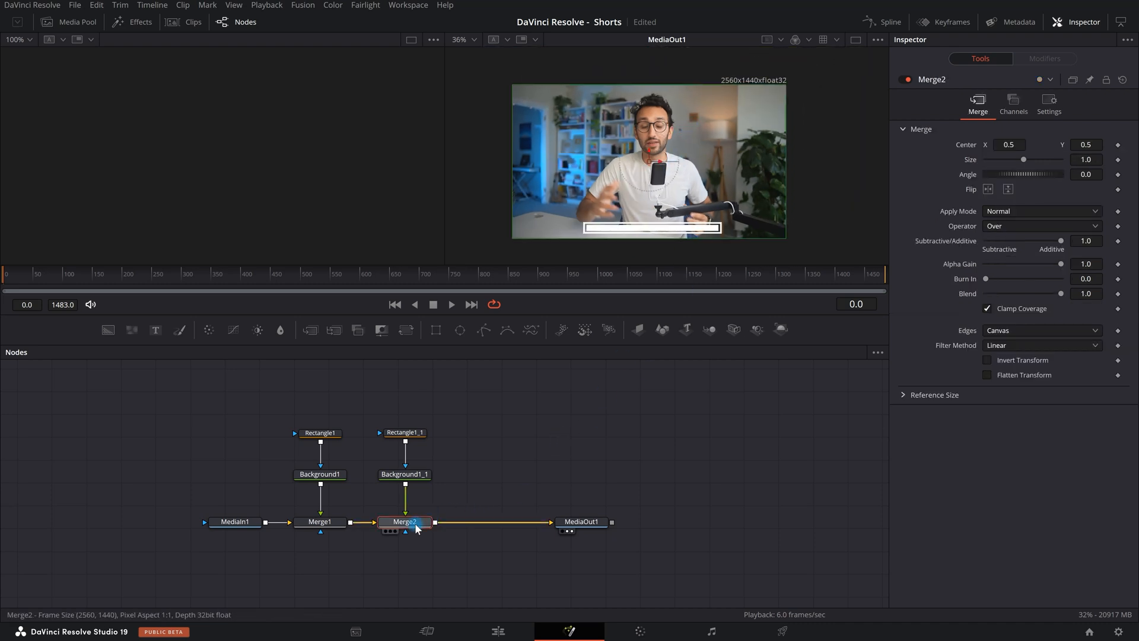
pyautogui.click(439, 329)
pyautogui.moveTo(406, 502); pyautogui.dragTo(463, 570)
# Move the Rectangle2 mask down over the progress bar, centered at about X 0.504, Y 0.187
pyautogui.scroll(-2, 647, 182)
pyautogui.moveTo(644, 178); pyautogui.dragTo(647, 211)
pyautogui.scroll(4, 730, 187)
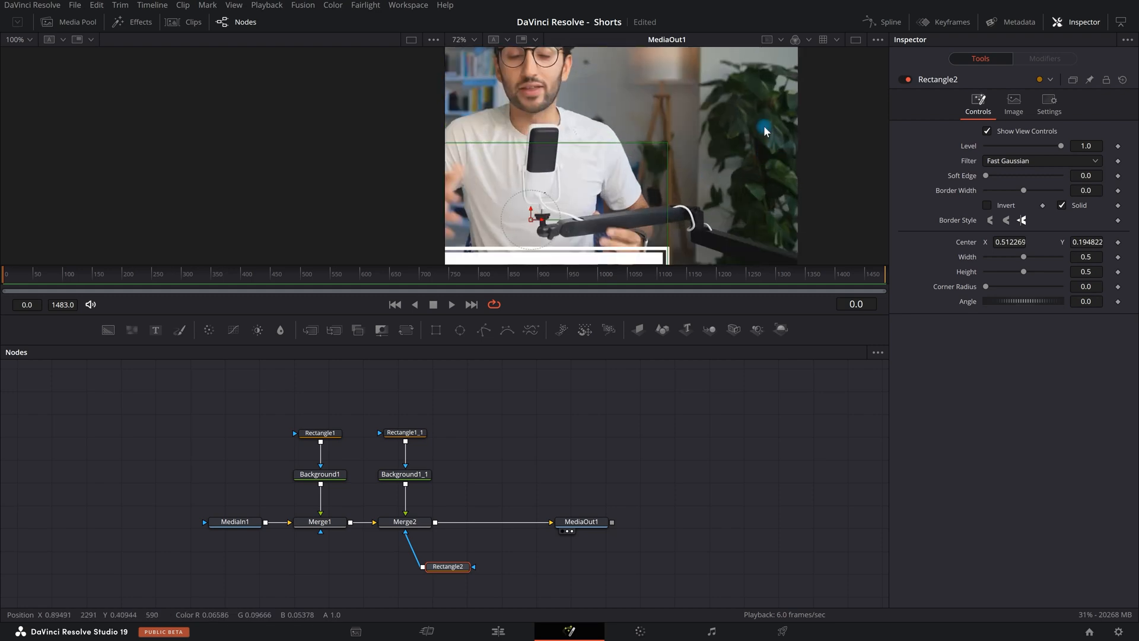
pyautogui.moveTo(572, 165); pyautogui.dragTo(567, 170)
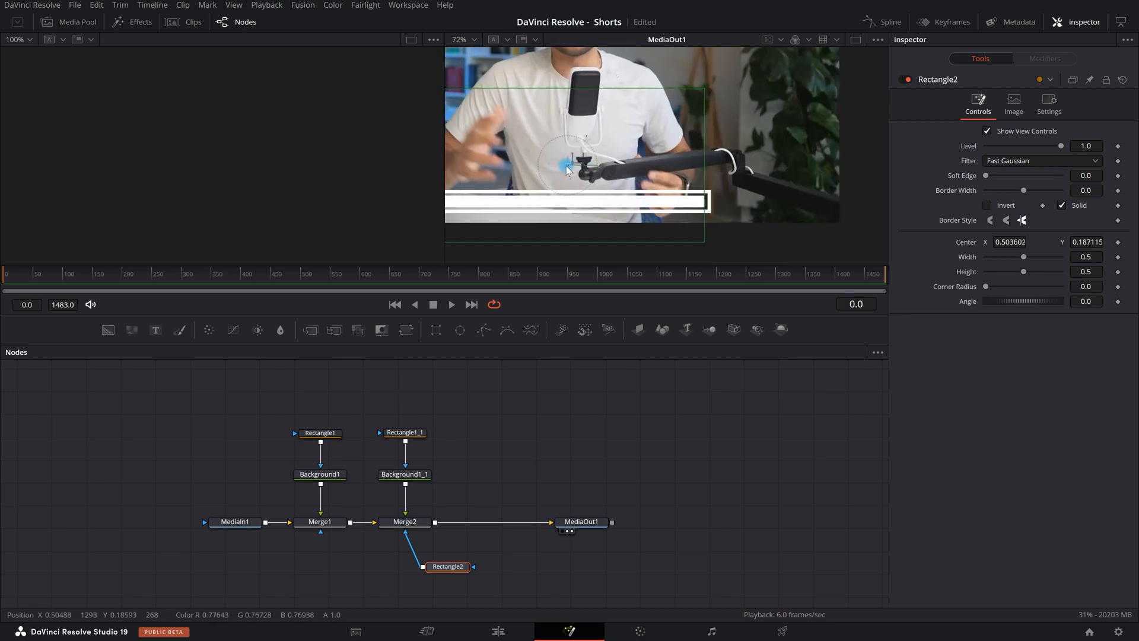
# At frame 400, align Rectangle2 with the full inner bar at about X 0.51 and keyframe its Center
pyautogui.scroll(-2, 620, 130)
pyautogui.moveTo(223, 277); pyautogui.dragTo(242, 278)
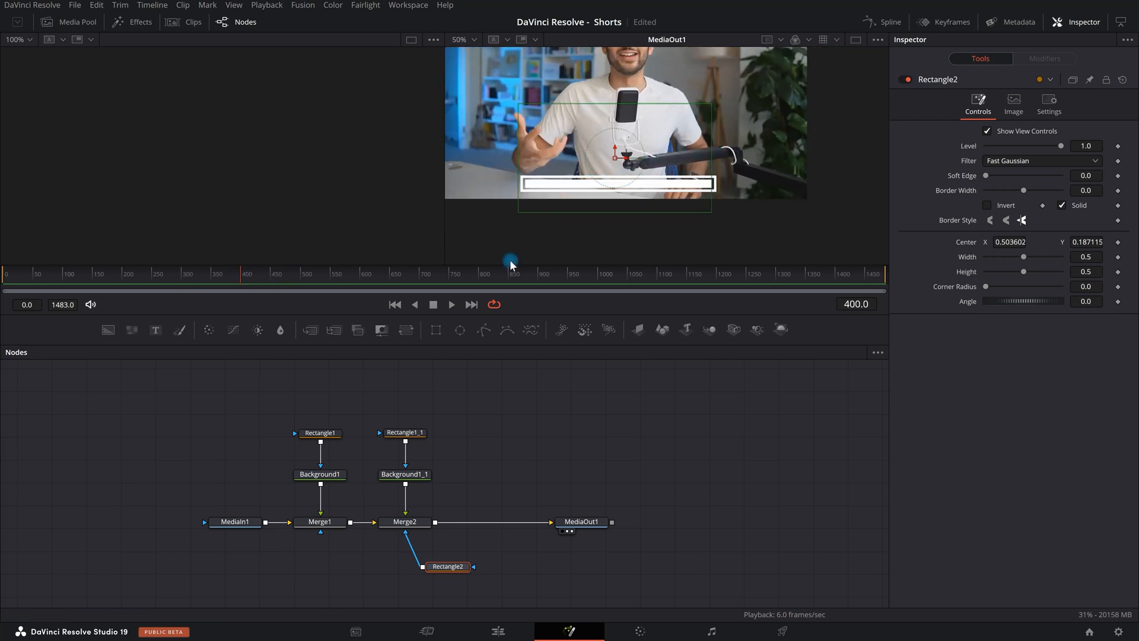
pyautogui.moveTo(622, 159); pyautogui.dragTo(624, 159)
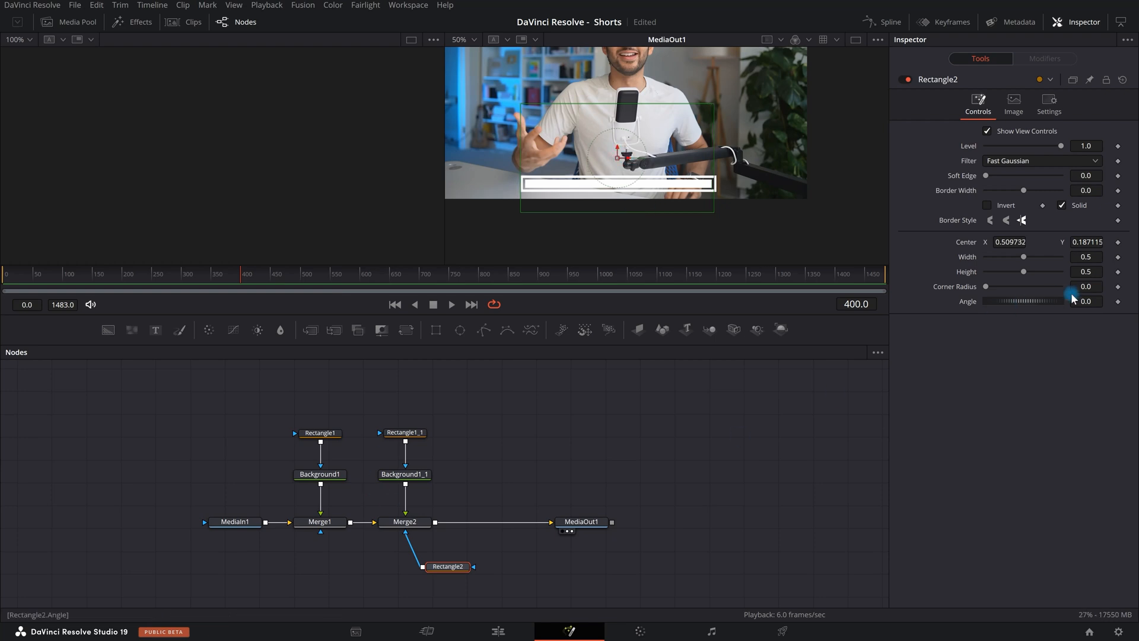
pyautogui.click(1118, 242)
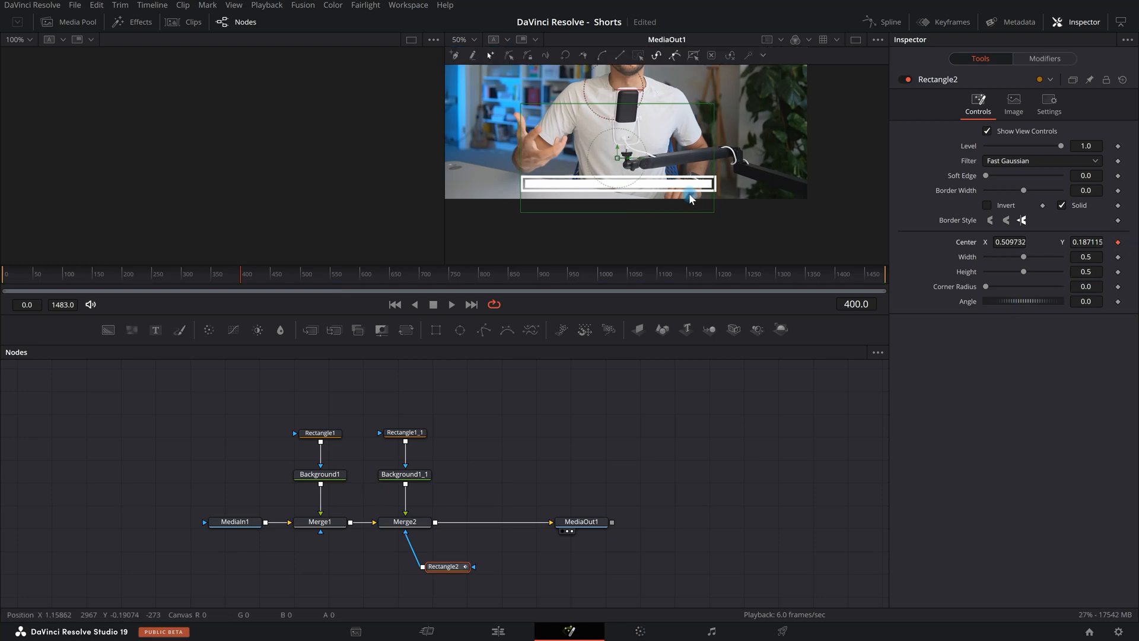
# At frame 0, shift Rectangle2's Center X to about 0.018 so the inner bar starts empty
pyautogui.moveTo(240, 282); pyautogui.dragTo(5, 281)
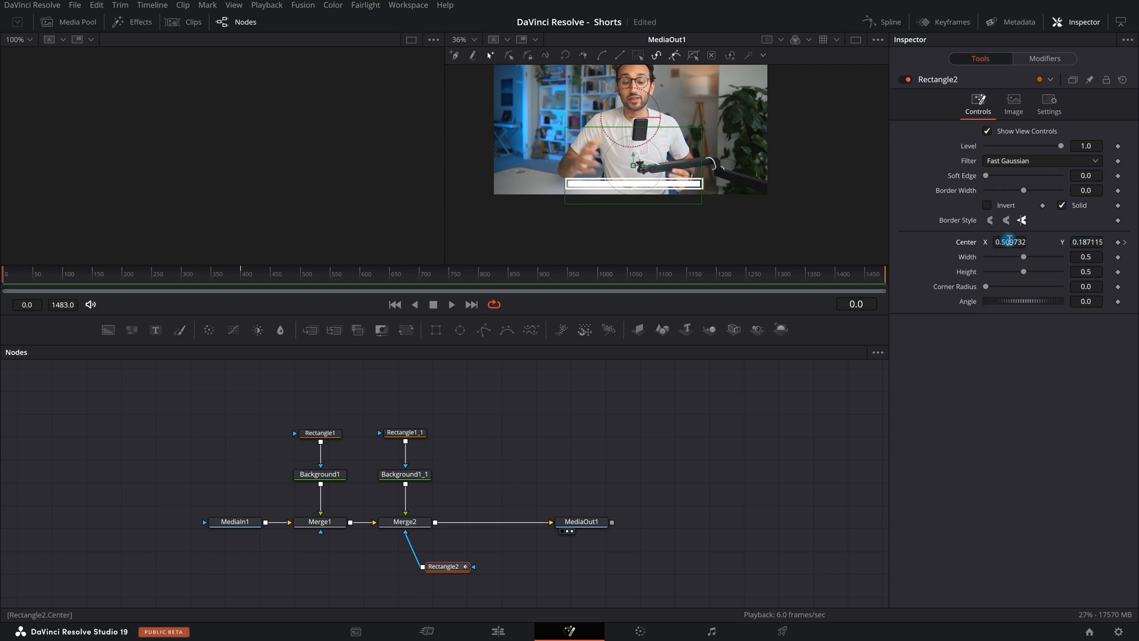
pyautogui.moveTo(1008, 241); pyautogui.dragTo(713, 264)
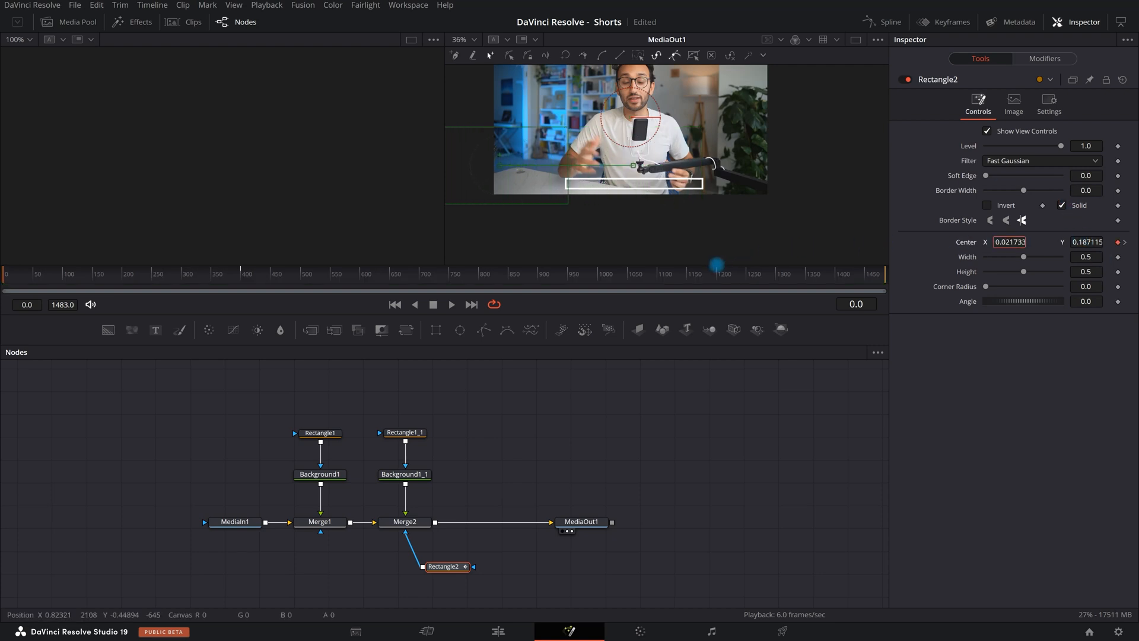
pyautogui.moveTo(715, 264); pyautogui.dragTo(716, 264)
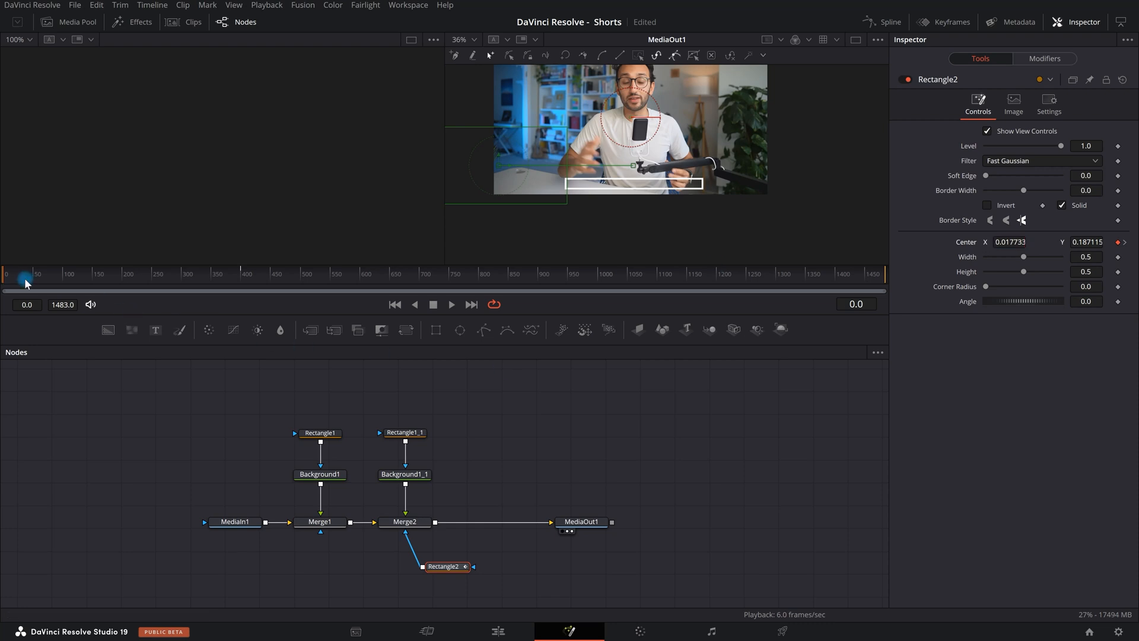
# Play back the fill animation to check how the progress bar grows over the clip
pyautogui.press('space')
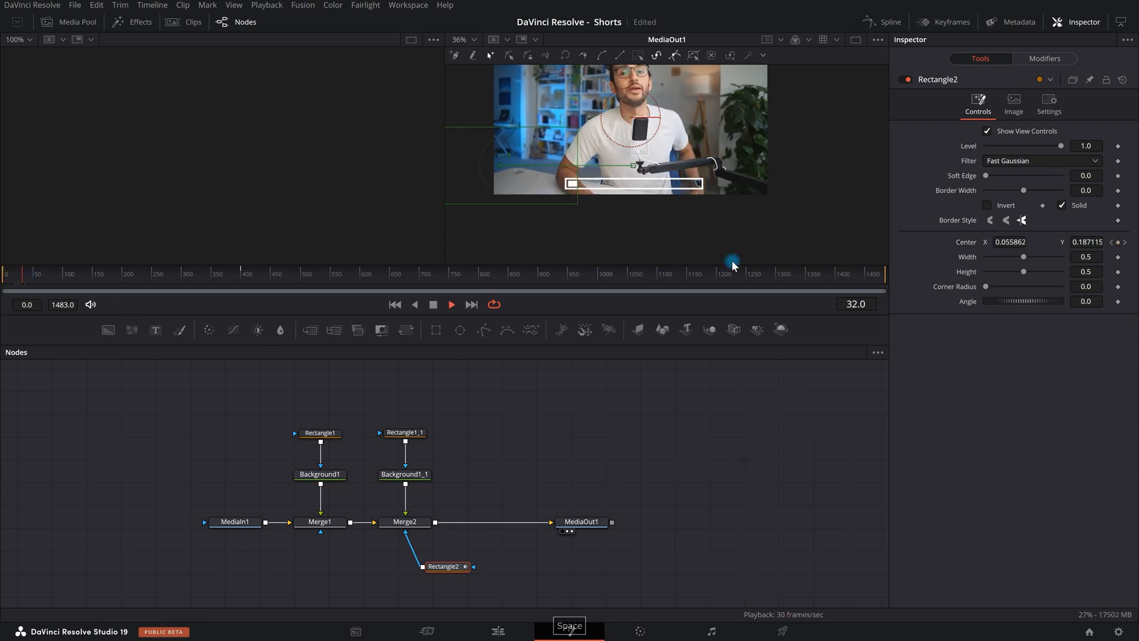
pyautogui.press('space')
pyautogui.click(491, 455)
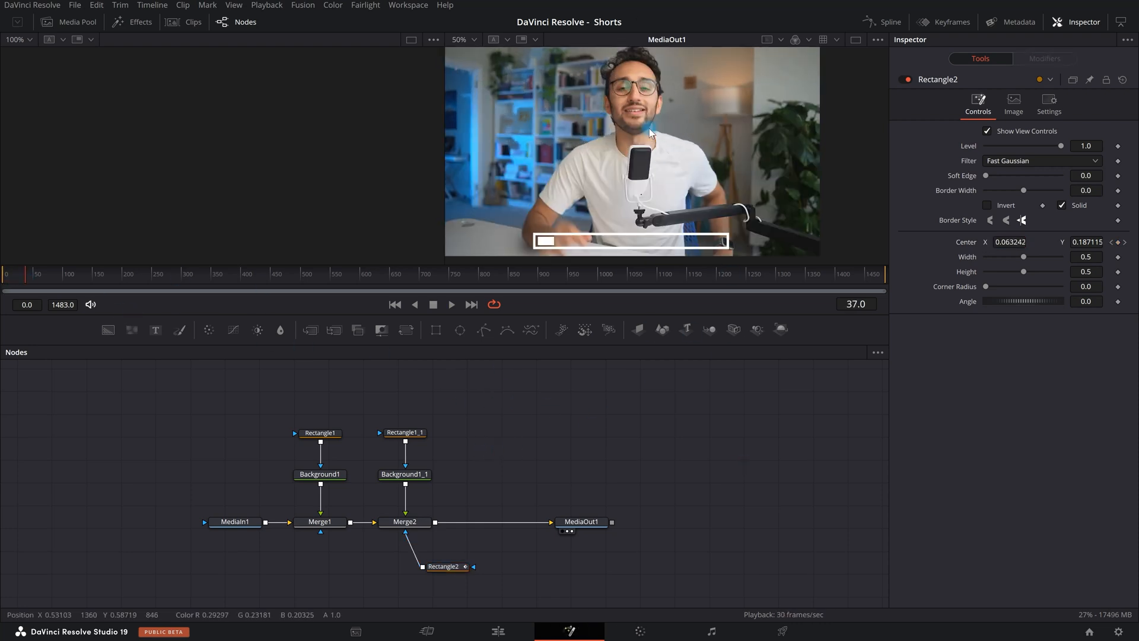
pyautogui.click(608, 383)
pyautogui.press('space')
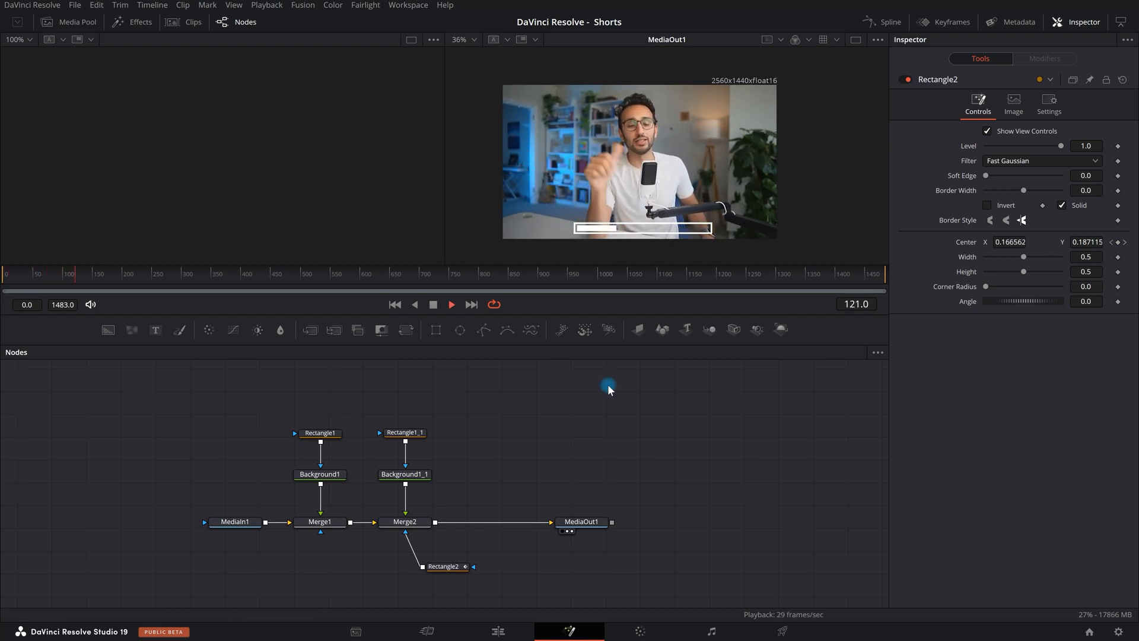
pyautogui.scroll(2, 571, 428)
pyautogui.scroll(-2, 571, 428)
pyautogui.moveTo(571, 428); pyautogui.dragTo(557, 431)
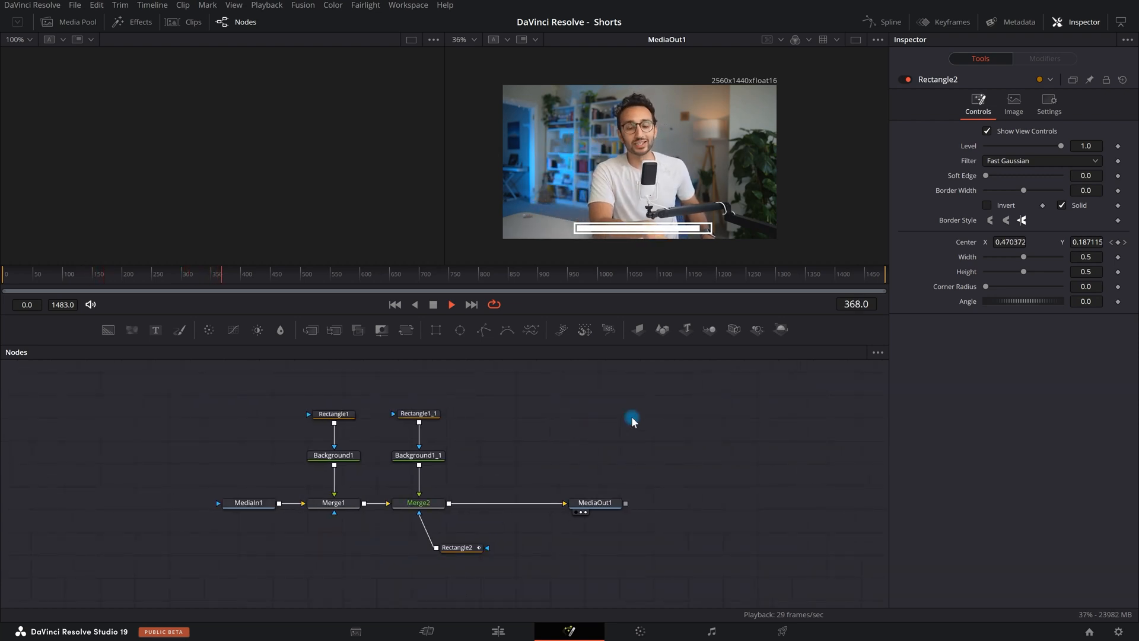
pyautogui.press('space')
# Show the keyframe timeline near frame 399 and expand Rectangle2 to its Center path displacement
pyautogui.click(239, 274)
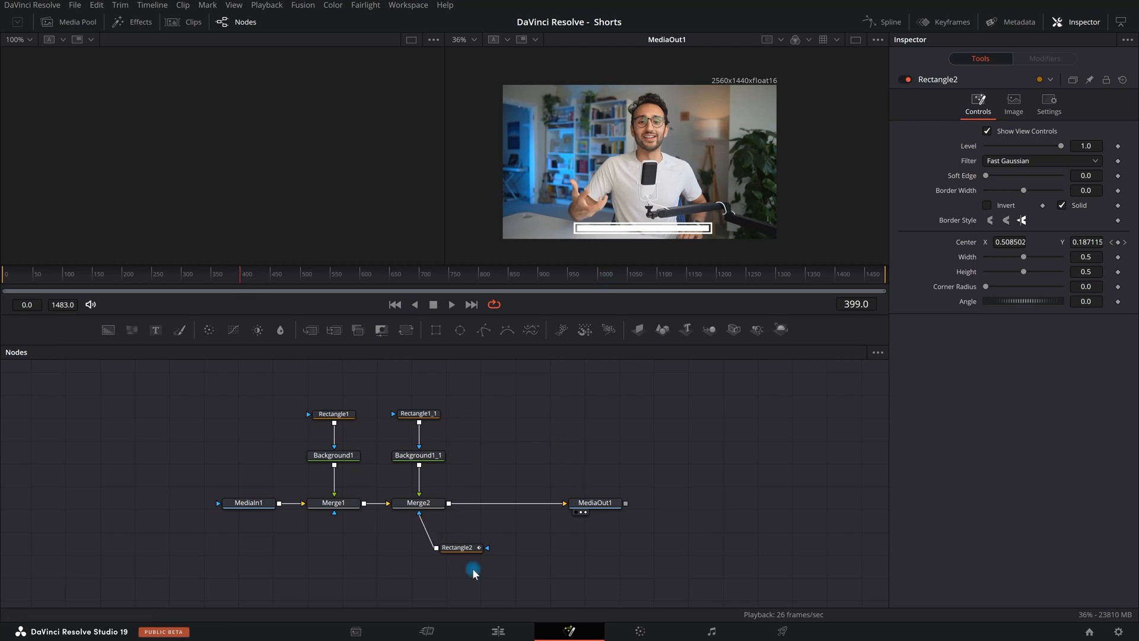
pyautogui.click(467, 548)
pyautogui.click(962, 83)
pyautogui.click(950, 22)
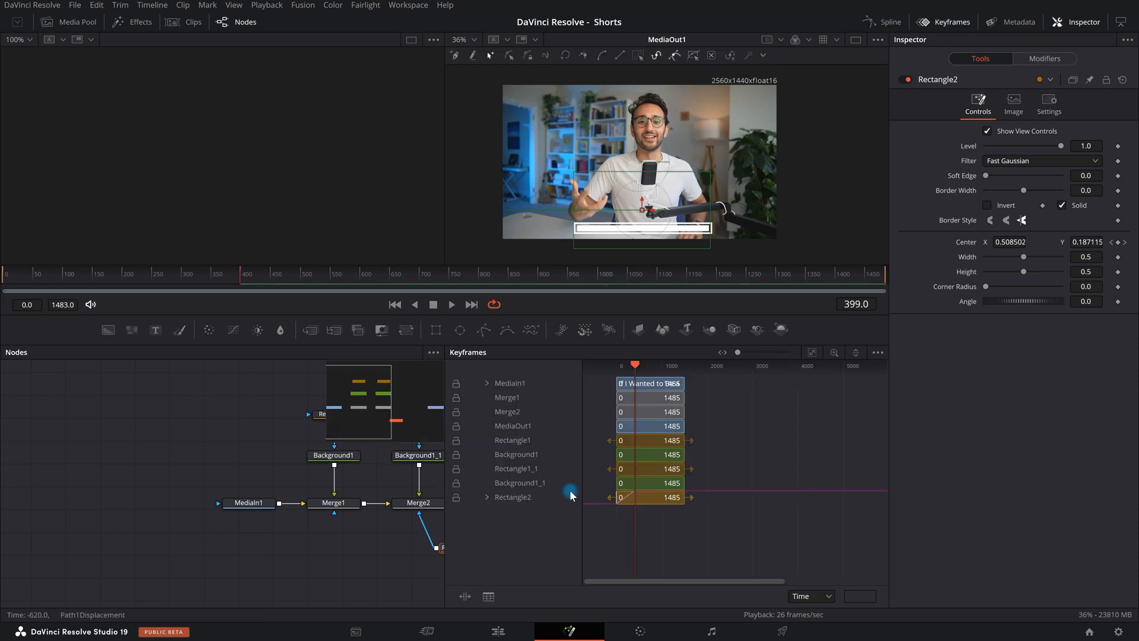
pyautogui.scroll(3, 588, 505)
pyautogui.click(488, 498)
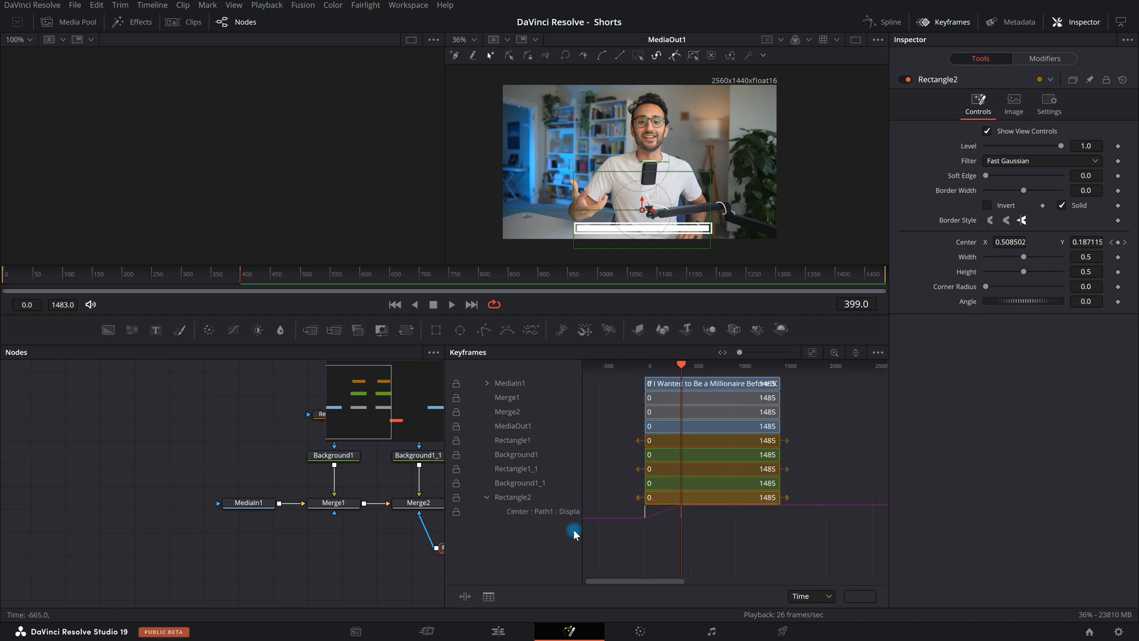
# Move the end keyframe of Rectangle2's Center path to frame 250 and play the animation from the start
pyautogui.scroll(3, 680, 513)
pyautogui.scroll(3, 706, 515)
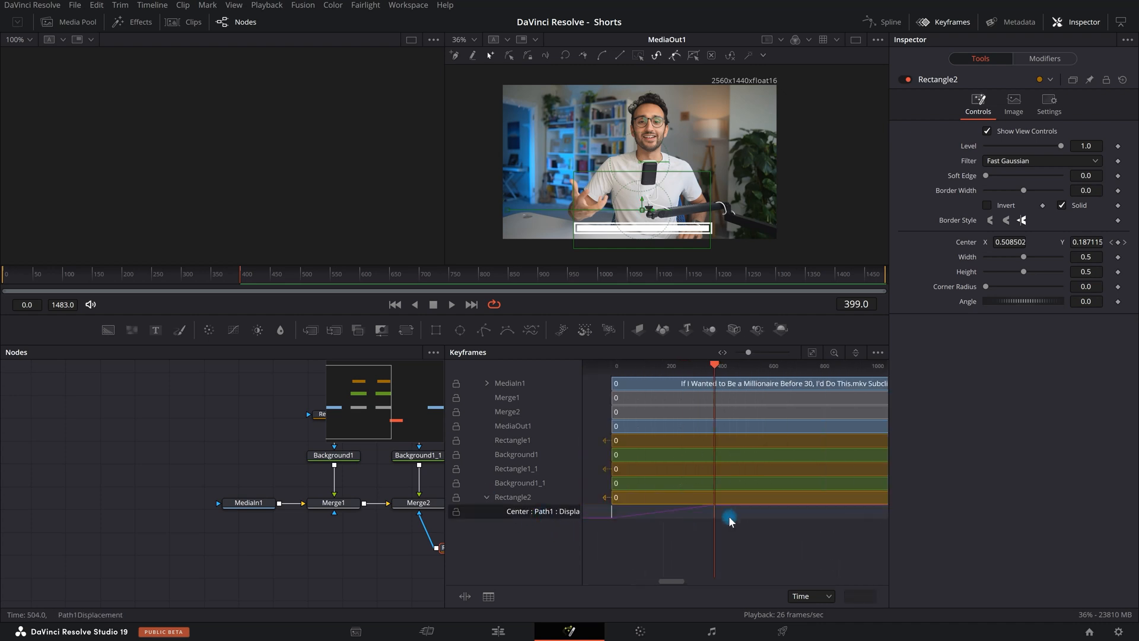
pyautogui.scroll(-3, 730, 527)
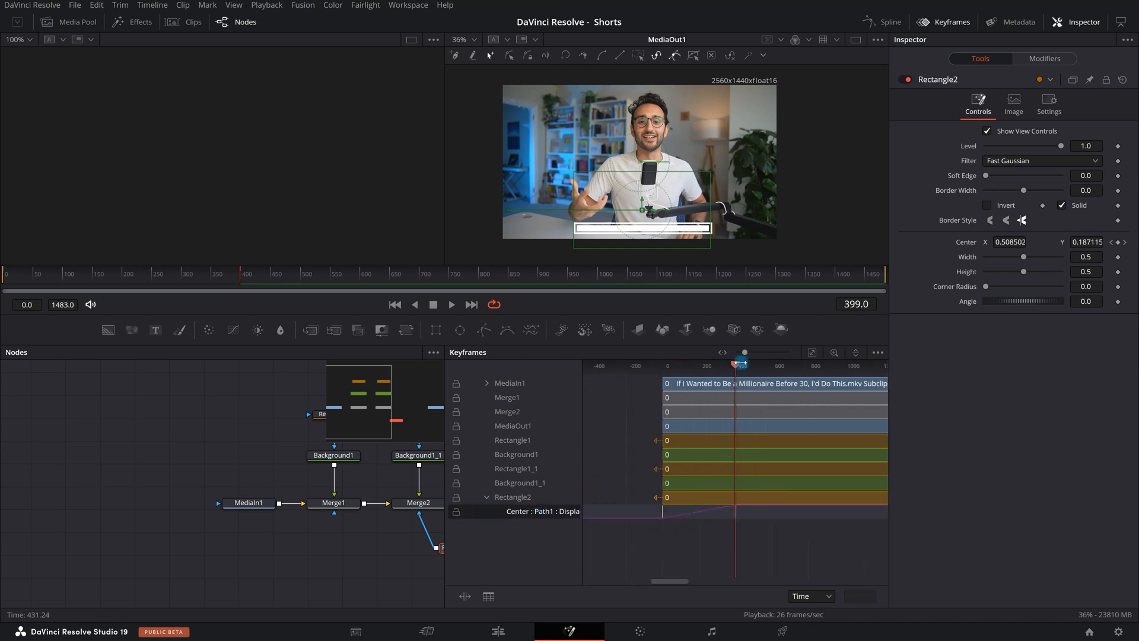
pyautogui.moveTo(741, 362); pyautogui.dragTo(759, 366)
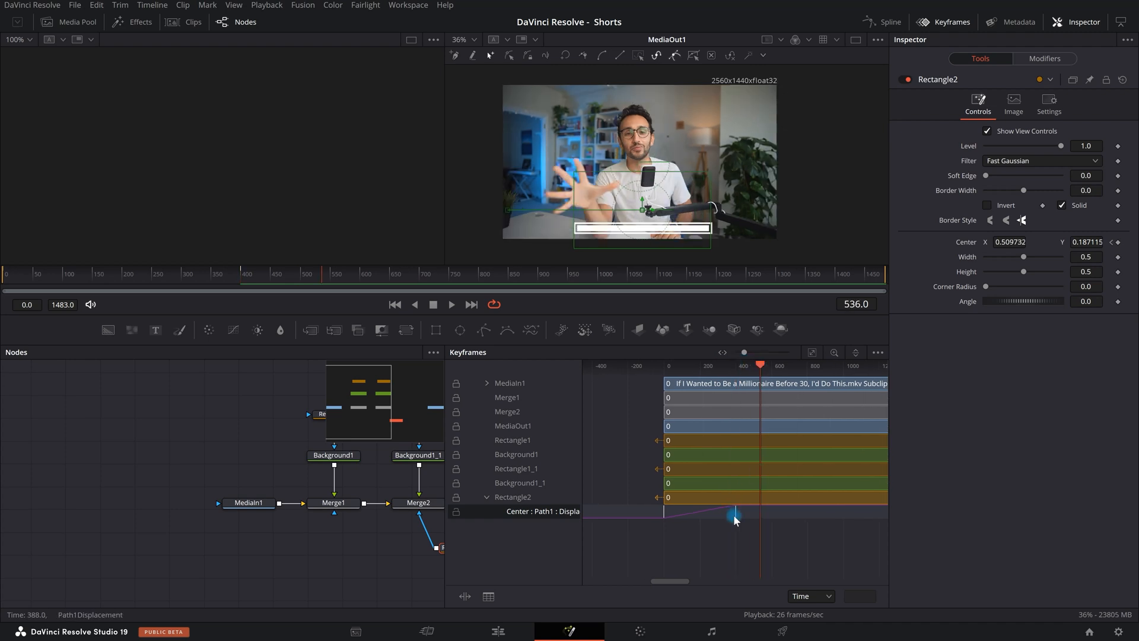
pyautogui.moveTo(738, 520)
pyautogui.mouseDown()
pyautogui.moveTo(730, 514)
pyautogui.moveTo(759, 520)
pyautogui.moveTo(749, 522)
pyautogui.mouseUp()
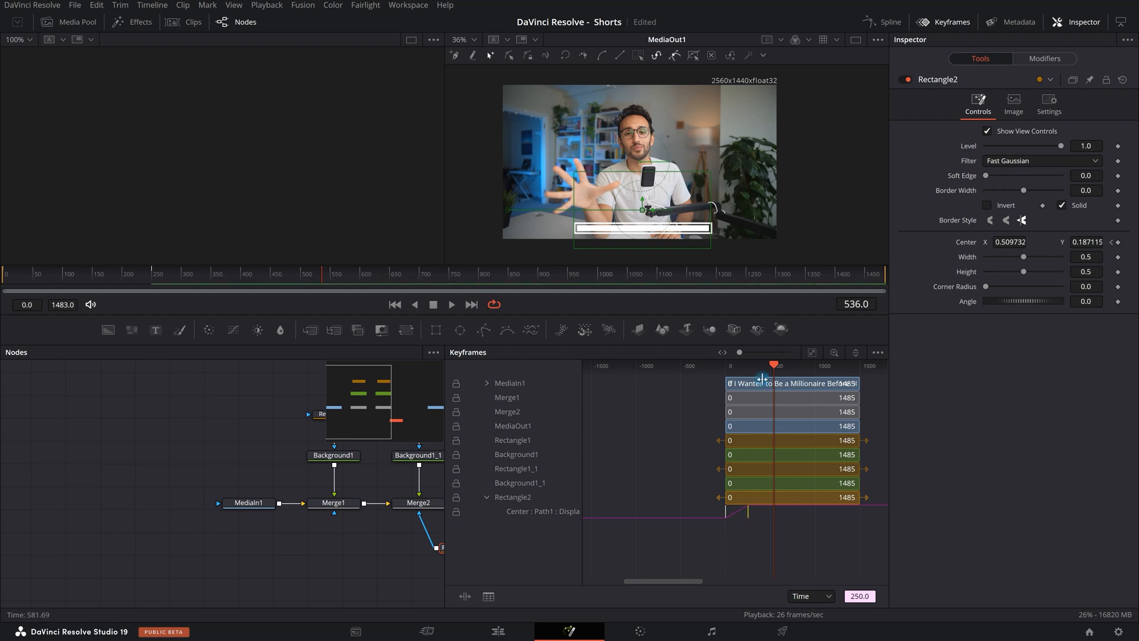
pyautogui.moveTo(776, 368); pyautogui.dragTo(729, 367)
pyautogui.press('space')
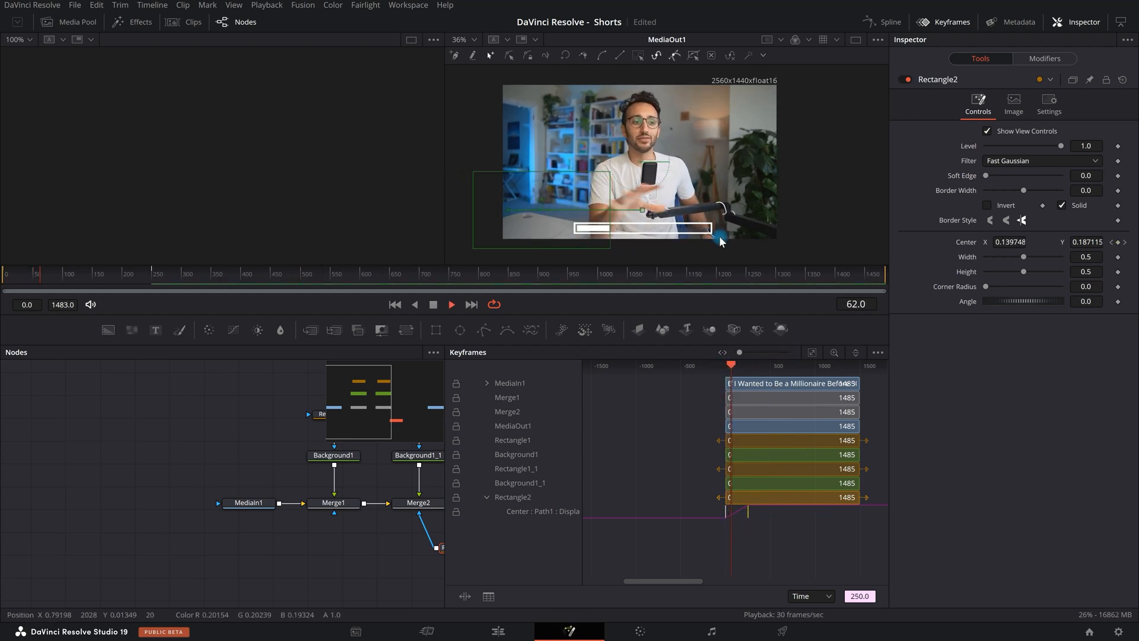
# Hide the keyframe timeline and replay the progress bar animation from frame 0 to check the fill speed
pyautogui.press('space')
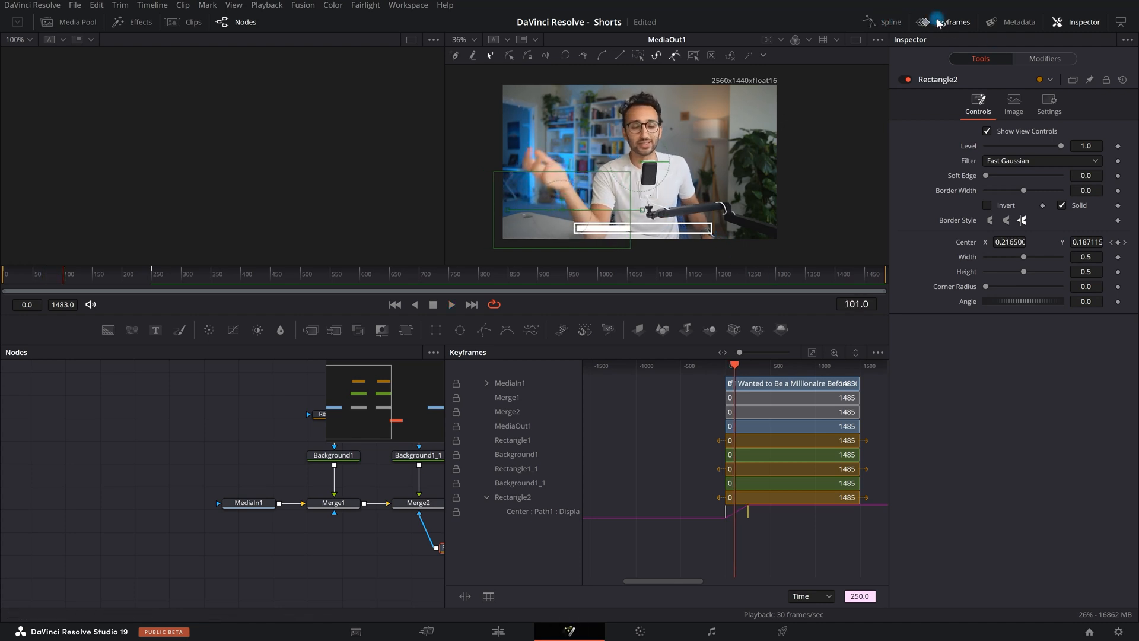
pyautogui.click(947, 24)
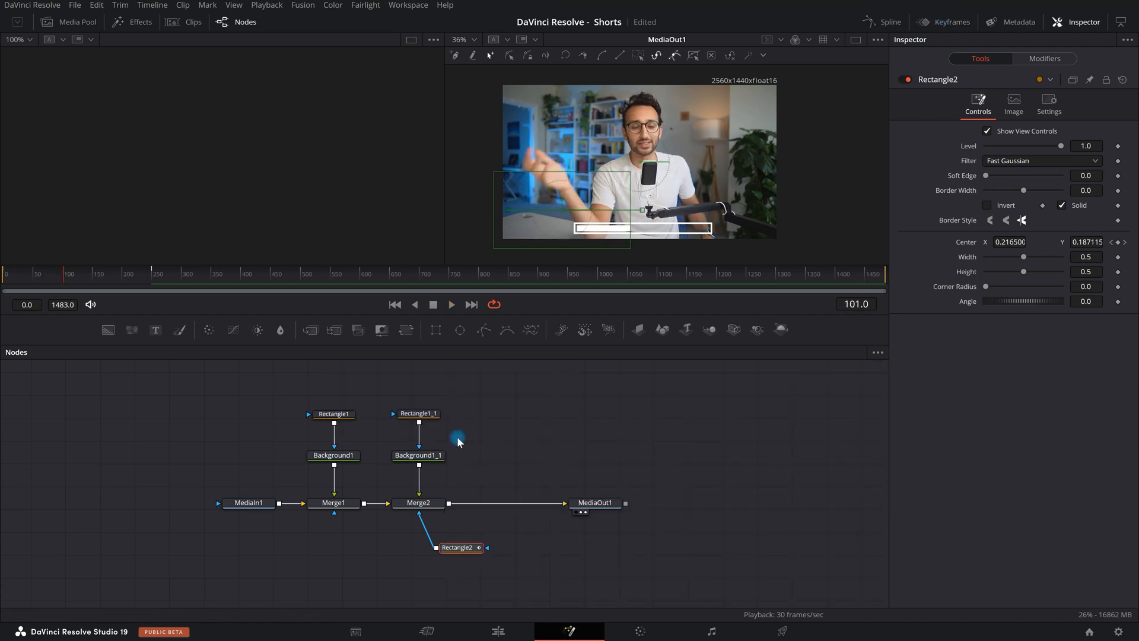
pyautogui.moveTo(89, 279); pyautogui.dragTo(3, 279)
pyautogui.press('space')
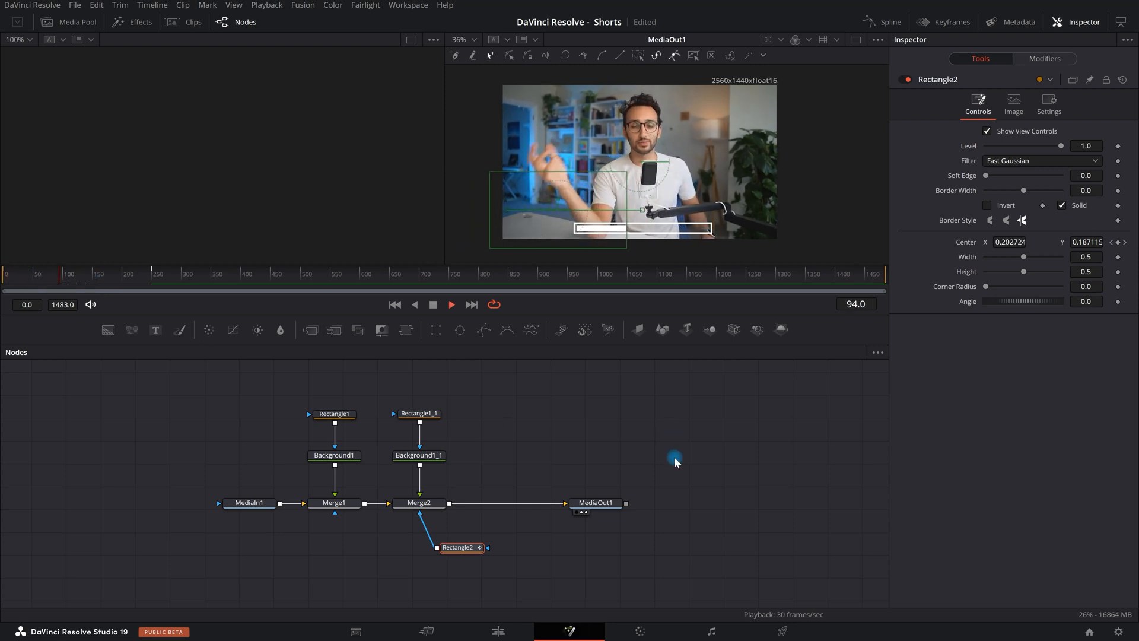
pyautogui.press('space')
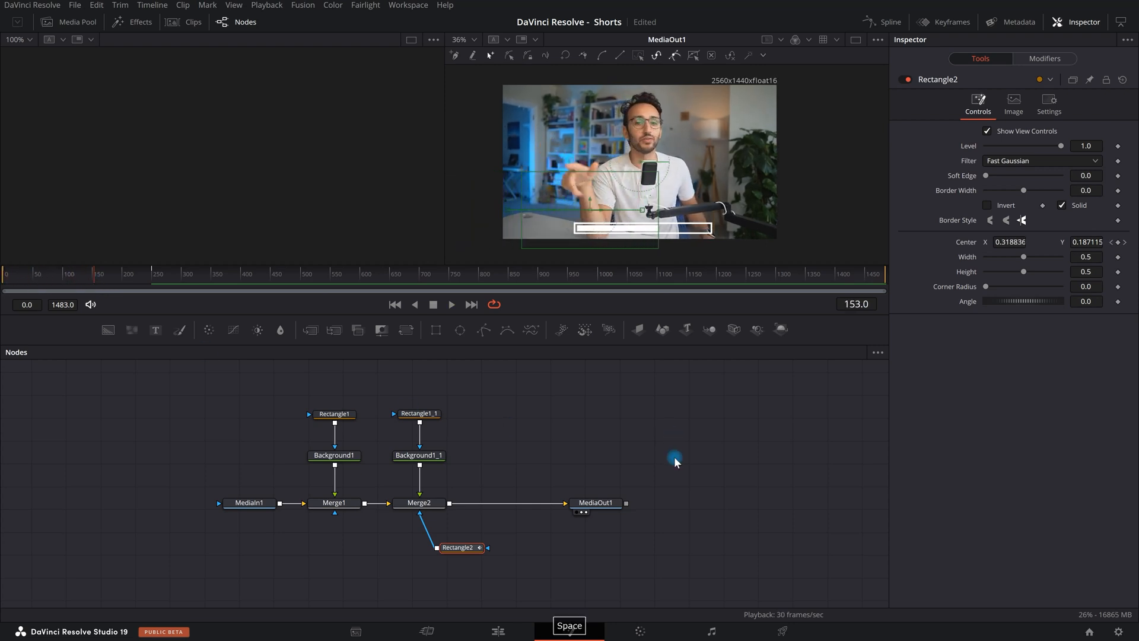
# Add a Text node after Merge2 so it is merged over the progress bar
pyautogui.click(428, 505)
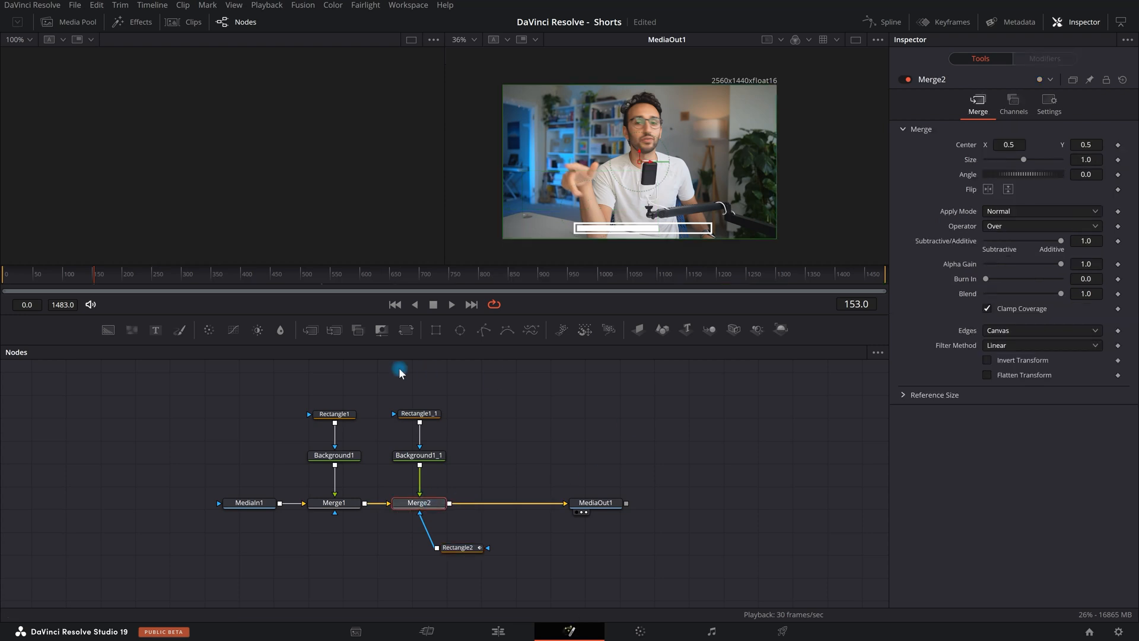
pyautogui.moveTo(161, 336); pyautogui.dragTo(509, 462)
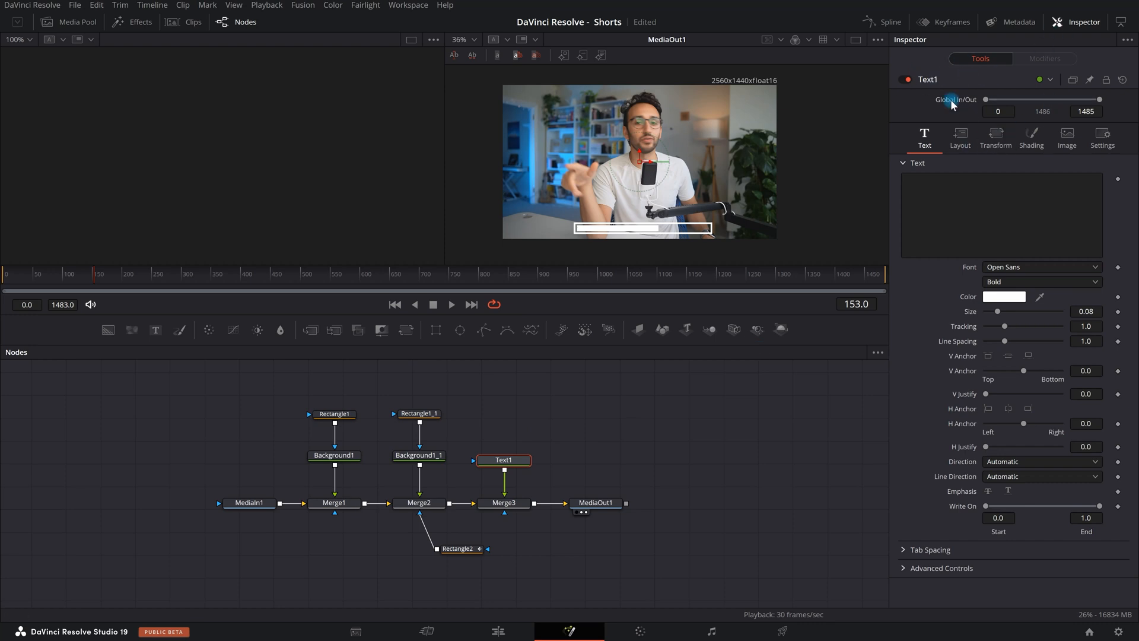
# Give Text1 a custom number control named Hundred on the Text page, as an integer SliderControl ranging from 0 to 100
pyautogui.rightClick(958, 76)
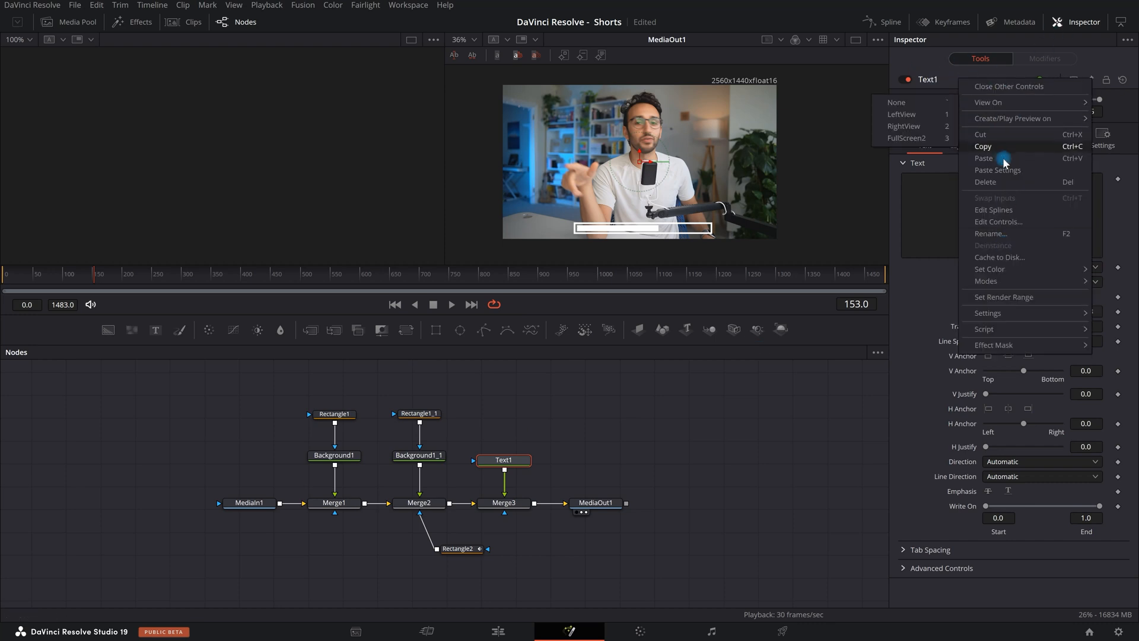
pyautogui.click(1004, 219)
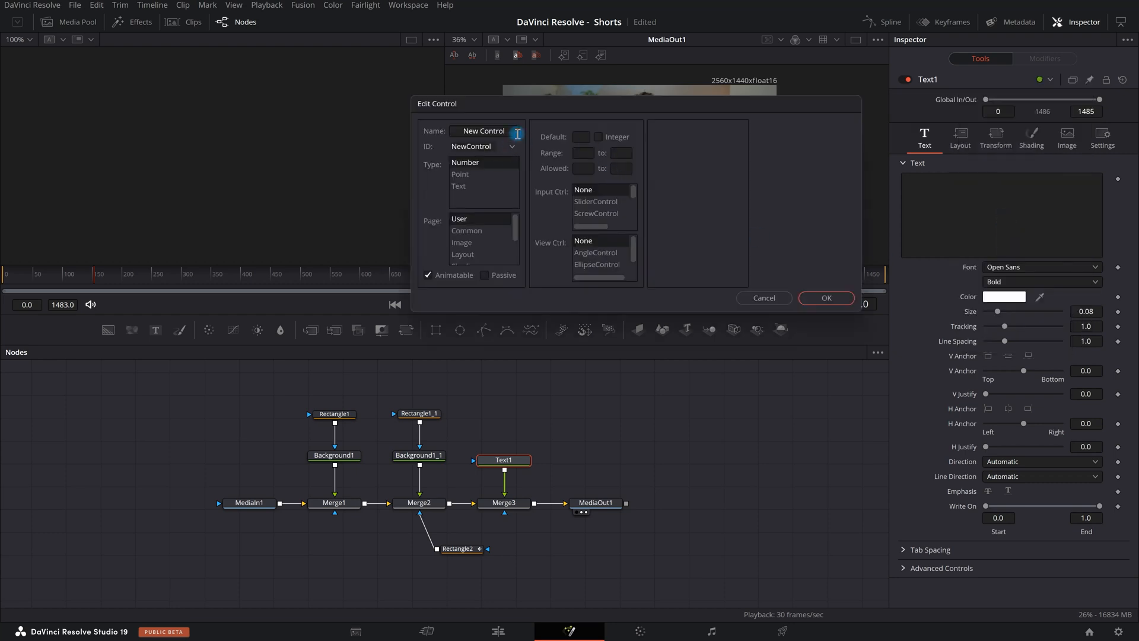
pyautogui.moveTo(518, 134); pyautogui.dragTo(409, 135)
pyautogui.write('Hundred')
pyautogui.press('Tab')
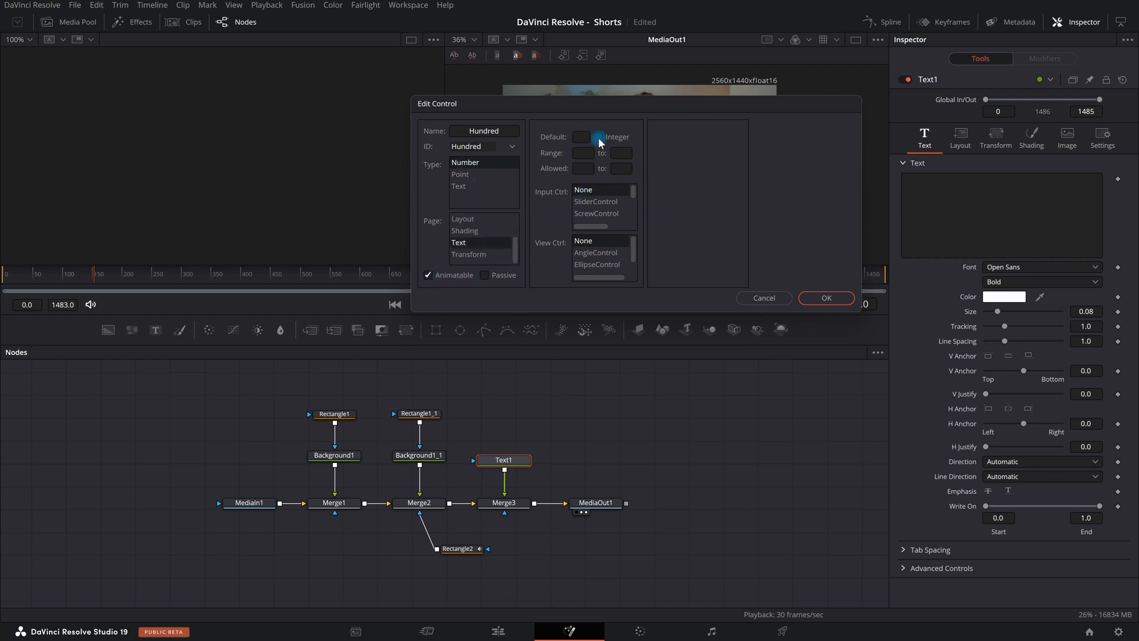
pyautogui.press('Tab')
pyautogui.write('100')
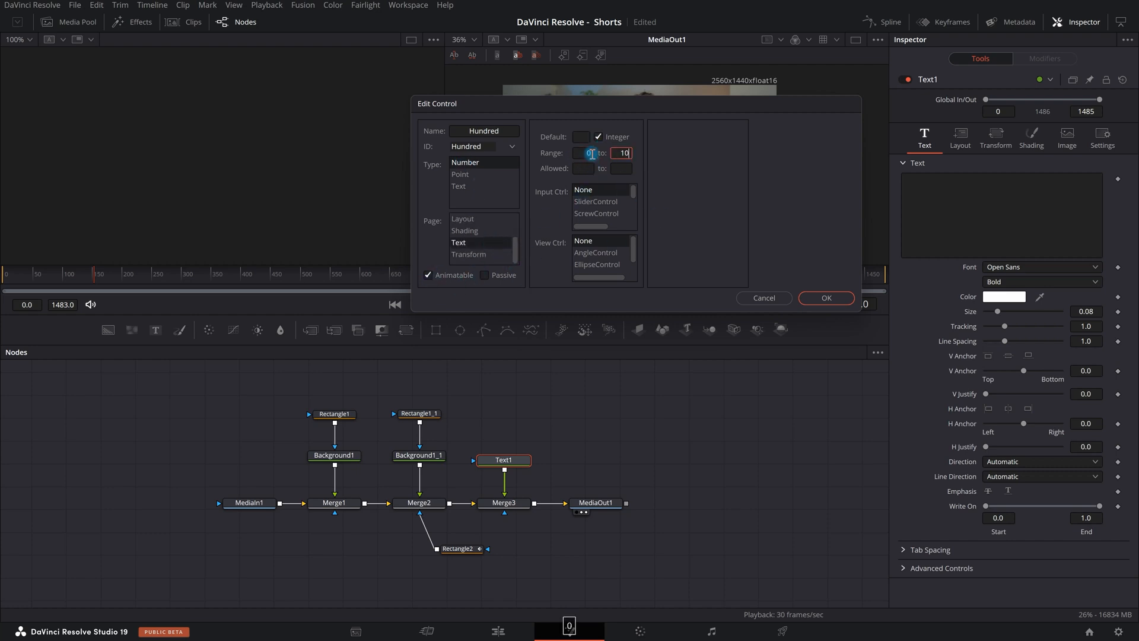
pyautogui.click(614, 203)
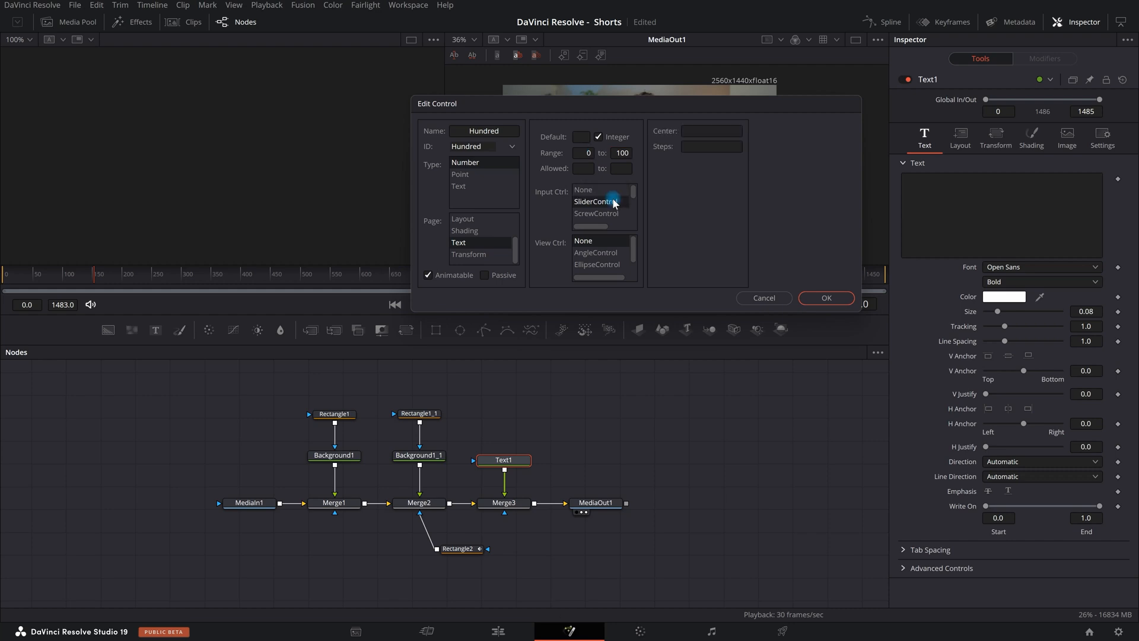
pyautogui.click(810, 300)
# Drive Text1's text content with the expression Text1.Hundred
pyautogui.rightClick(979, 211)
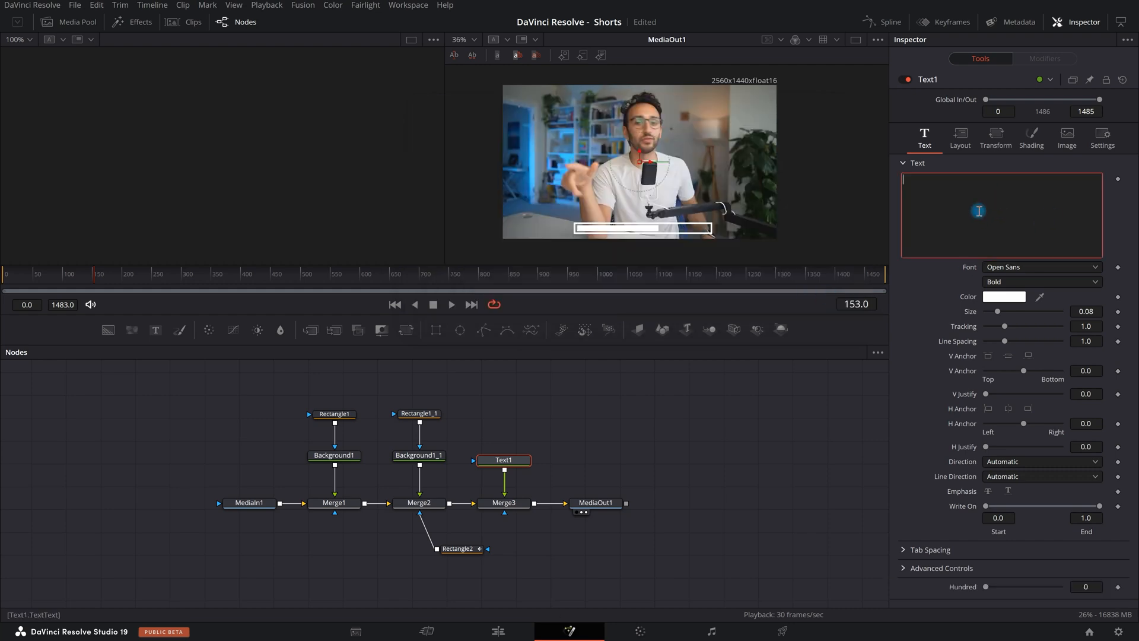
pyautogui.click(1013, 438)
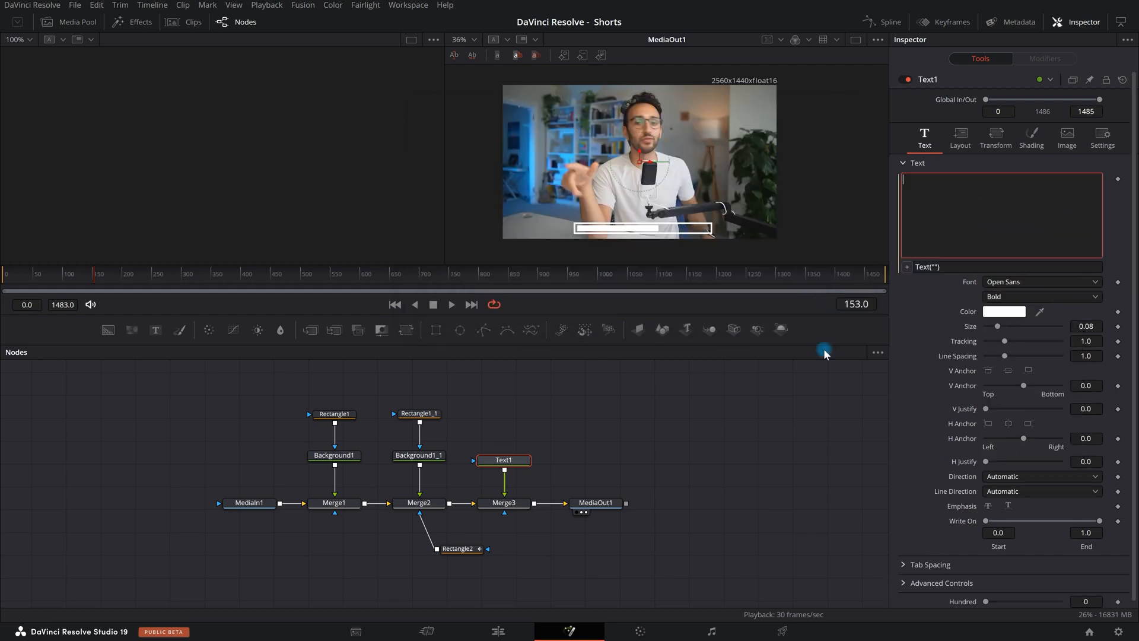
pyautogui.write('Text')
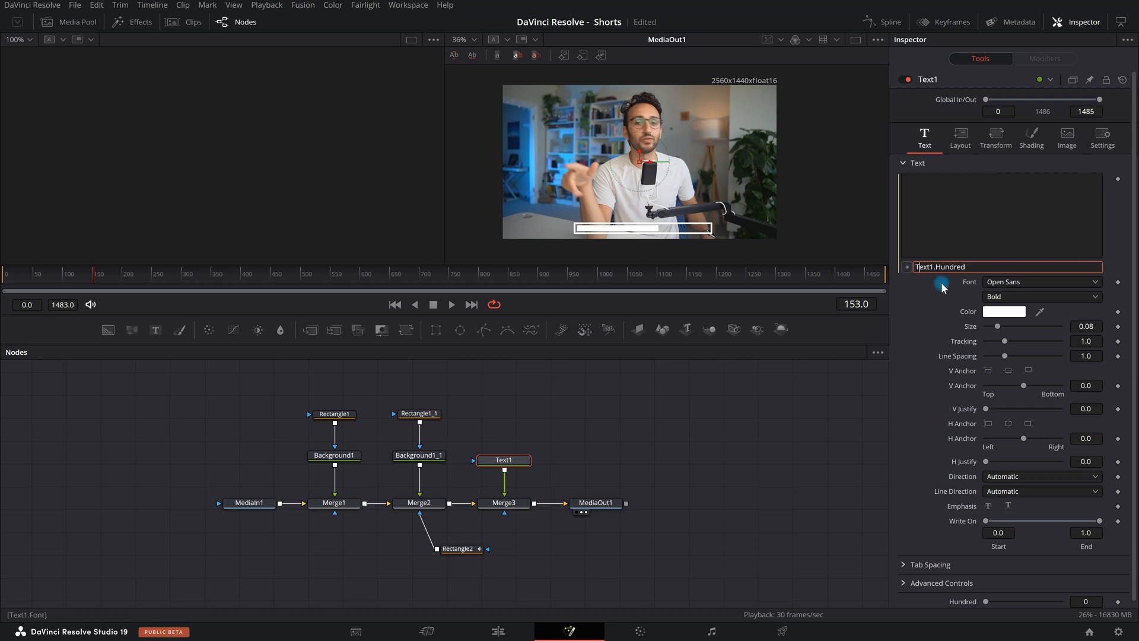
# Prefix the text expression with a percent sign so it reads "%"..Text1.Hundred
pyautogui.press('Home')
pyautogui.press('BackSpace')
pyautogui.write('"')
pyautogui.press('Escape')
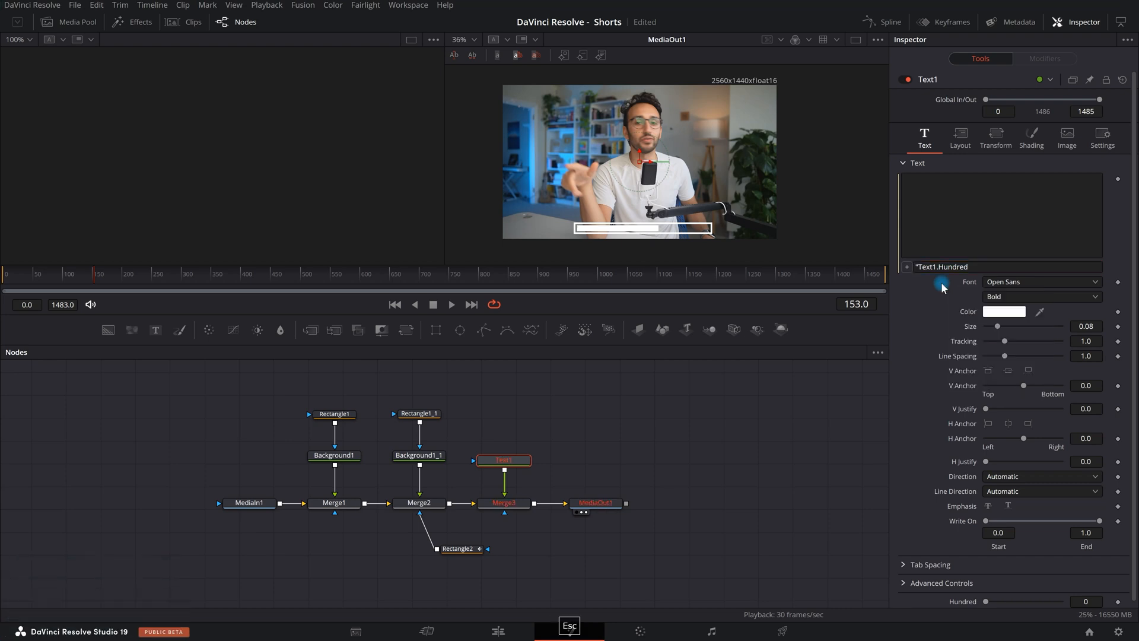
pyautogui.write('%')
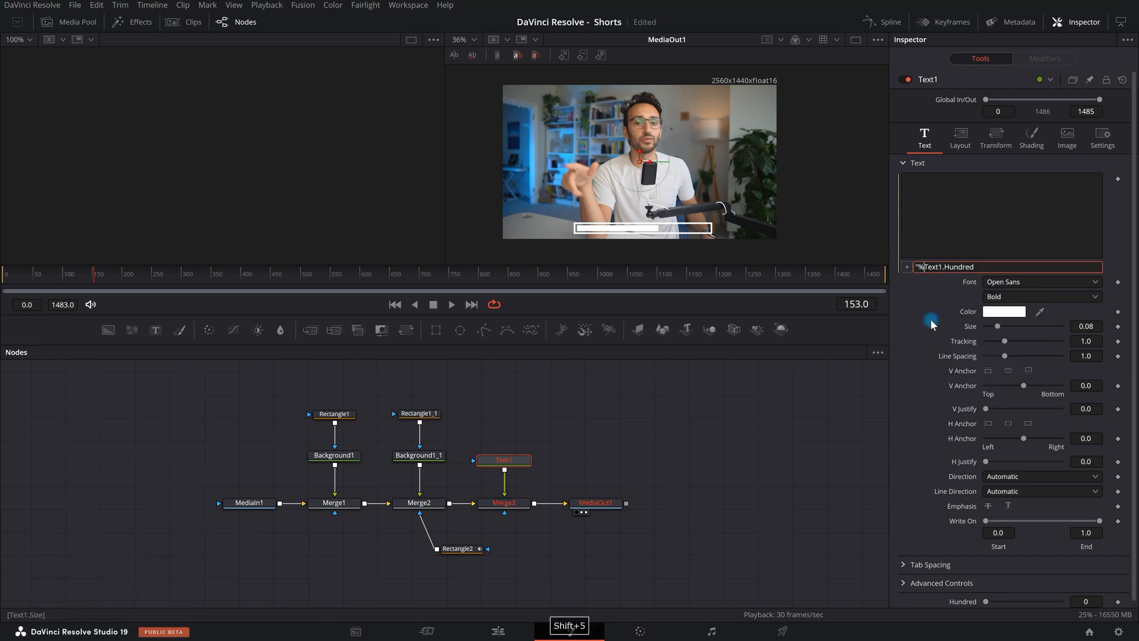
pyautogui.write('"..')
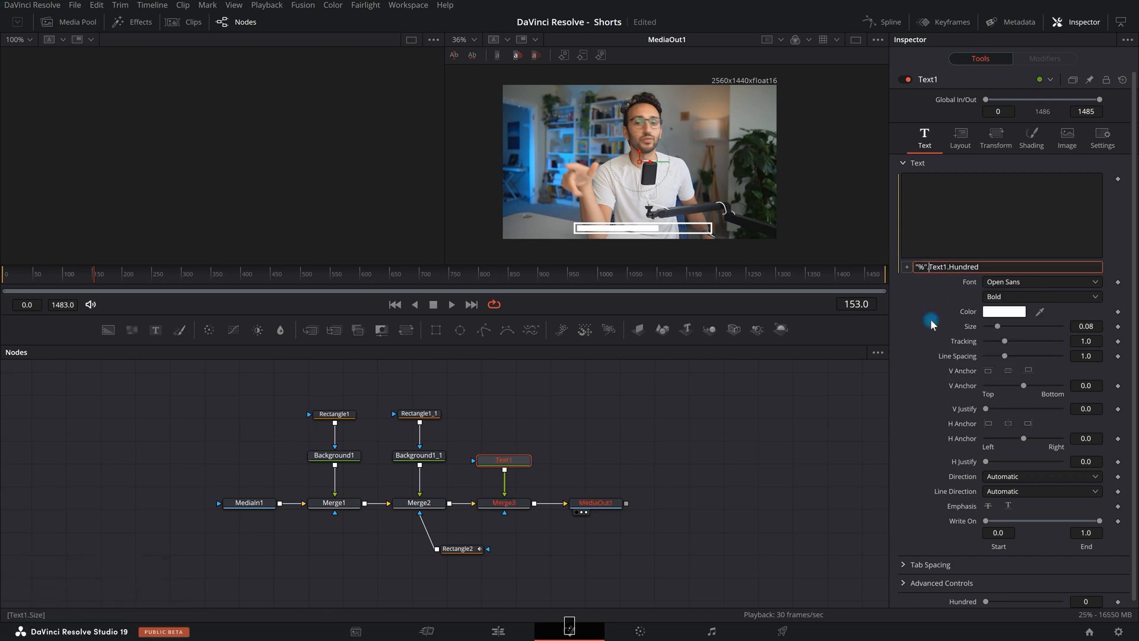
pyautogui.press('Return')
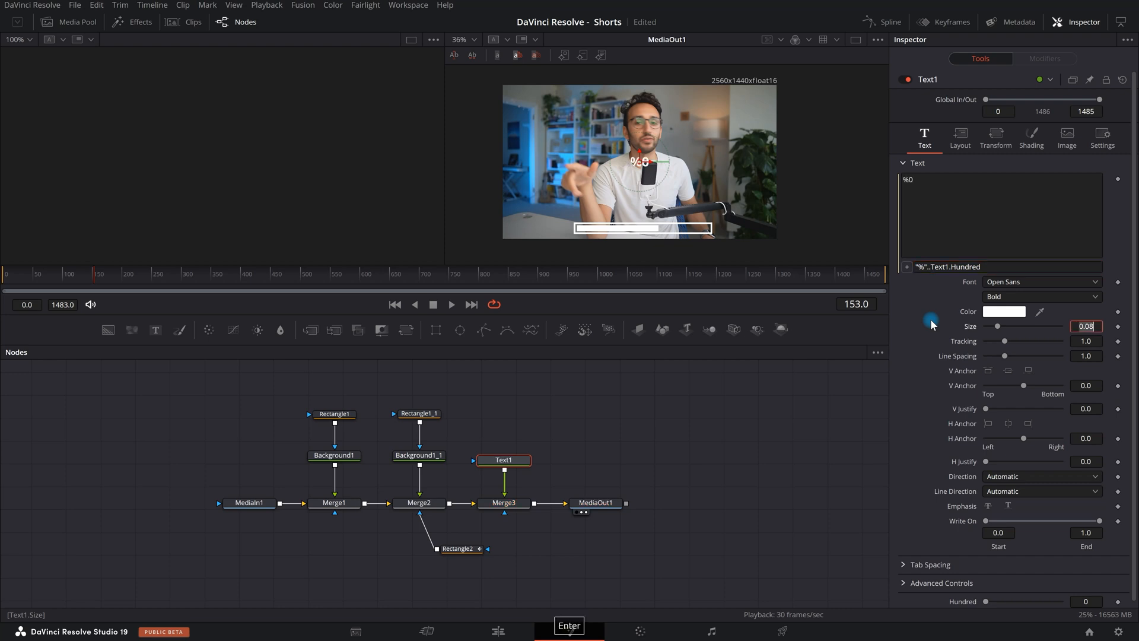
# Move the percentage text just above the right end of the progress bar and reduce its Size to 0.0684
pyautogui.scroll(2, 661, 216)
pyautogui.moveTo(622, 114); pyautogui.dragTo(742, 224)
pyautogui.scroll(-2, 742, 223)
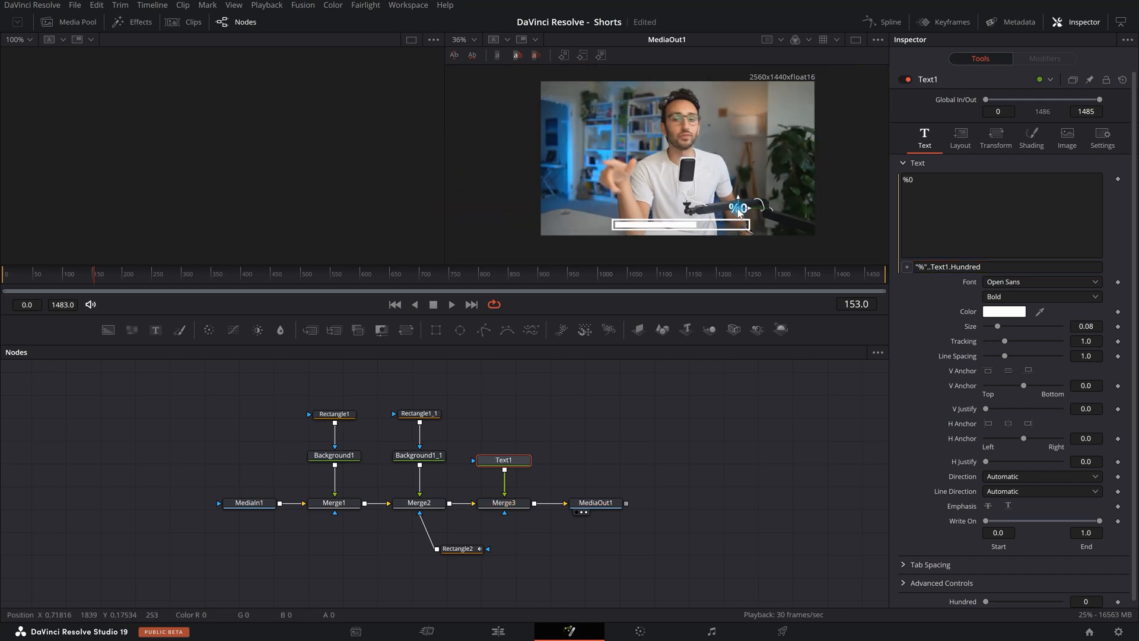
pyautogui.scroll(2, 765, 231)
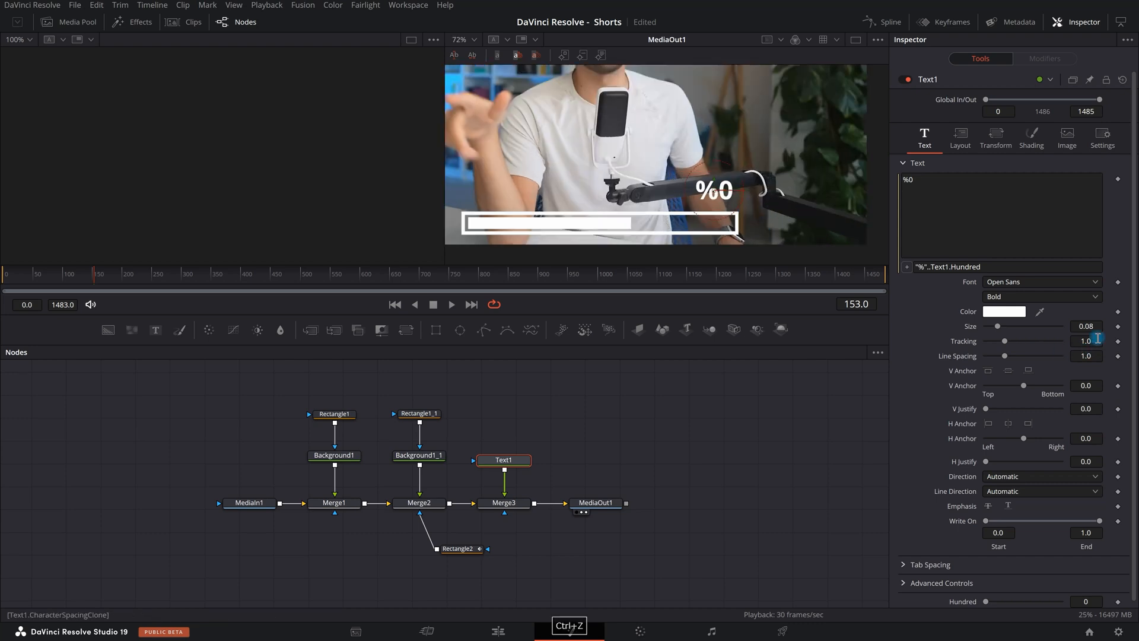
pyautogui.moveTo(1087, 326); pyautogui.dragTo(1026, 307)
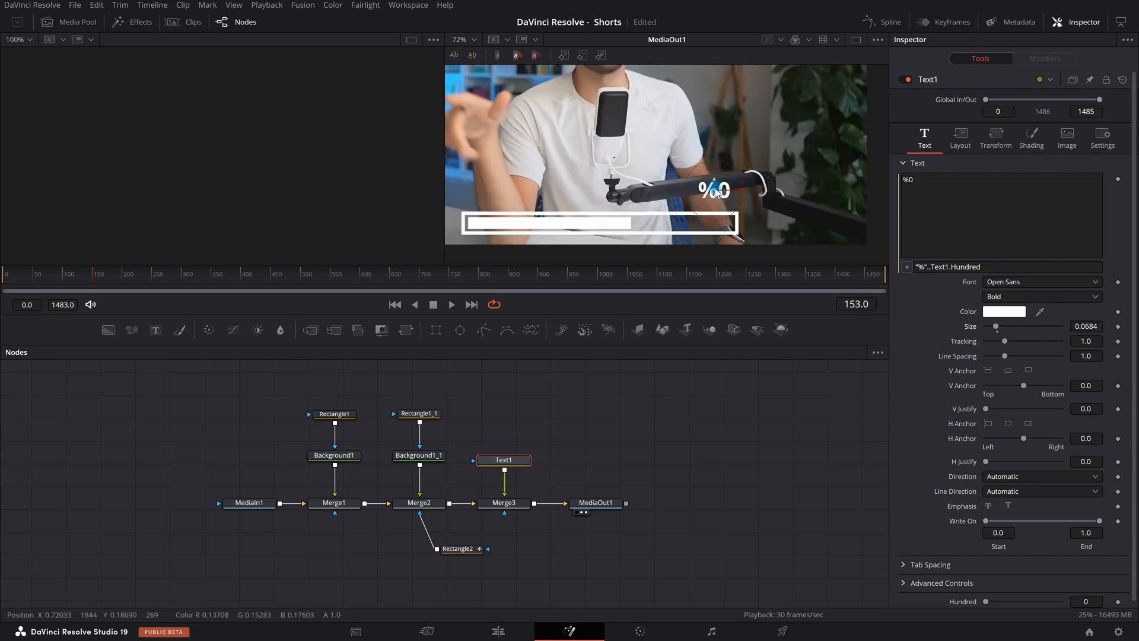
pyautogui.scroll(-2, 718, 197)
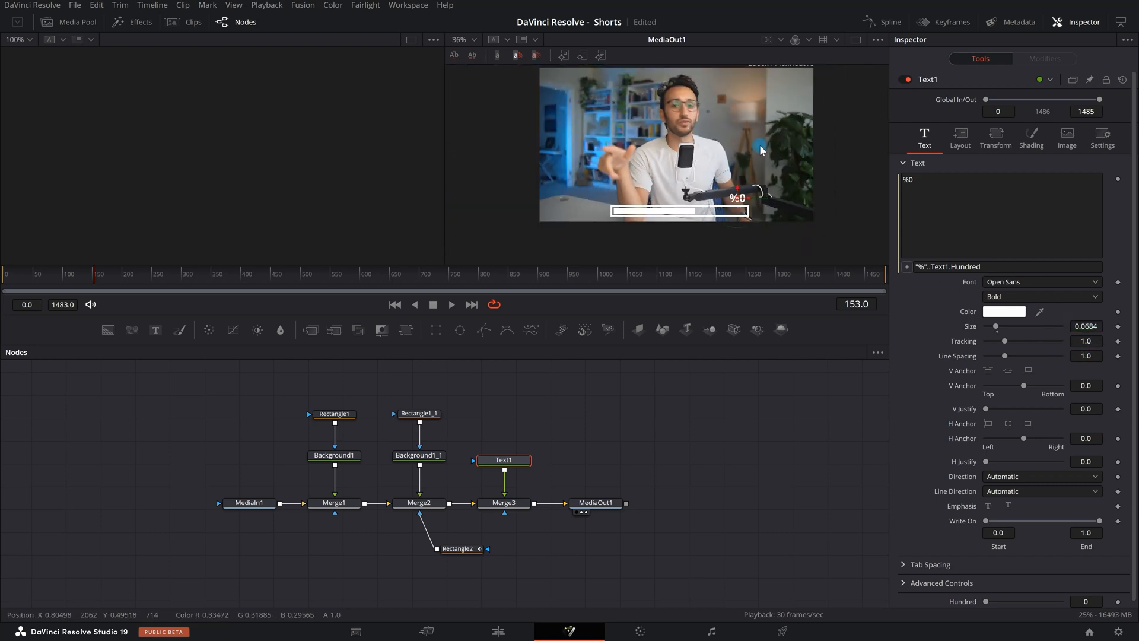
# At frame 250, keyframe Text1's Hundred control at 100
pyautogui.moveTo(110, 274); pyautogui.dragTo(152, 289)
pyautogui.press('Right')
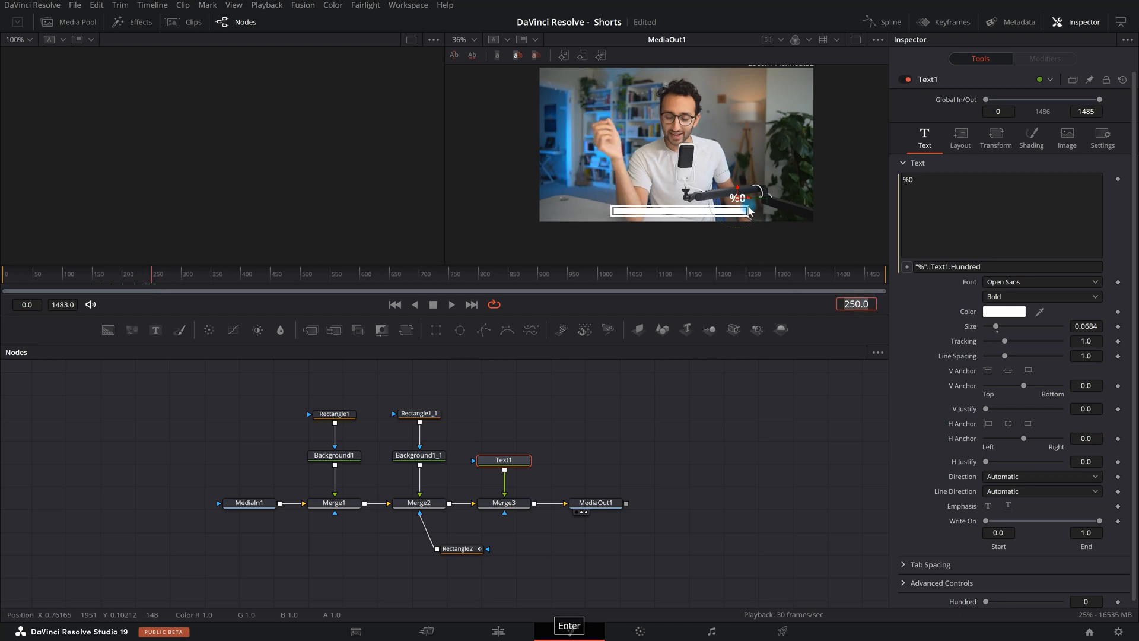
pyautogui.scroll(-1, 1026, 562)
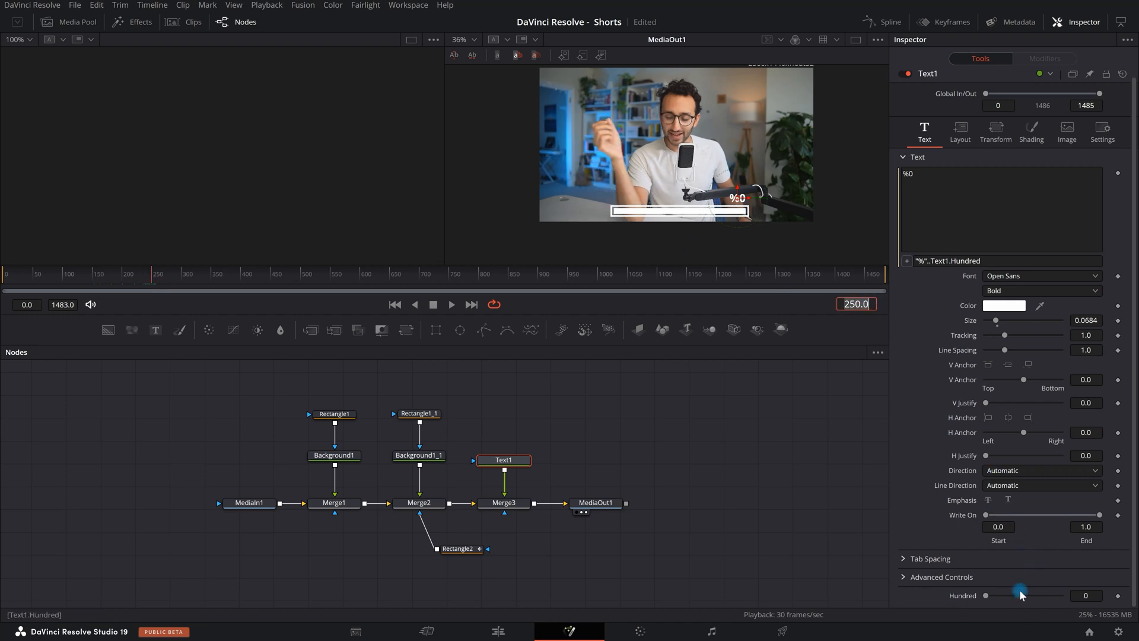
pyautogui.click(1118, 595)
pyautogui.moveTo(989, 596); pyautogui.dragTo(1133, 598)
# At frame 0, set Text1's Hundred control to 0 so the counter starts empty
pyautogui.moveTo(152, 279); pyautogui.dragTo(3, 281)
pyautogui.moveTo(1061, 596); pyautogui.dragTo(791, 596)
pyautogui.moveTo(13, 281); pyautogui.dragTo(2, 281)
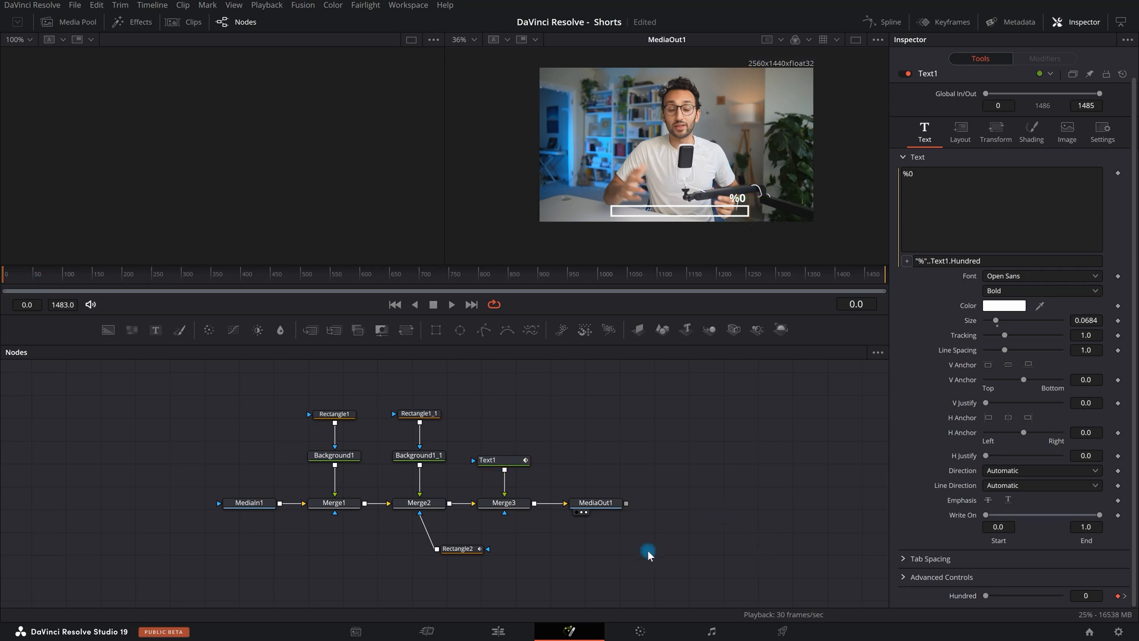
# Play back the percentage counter with the bar fill, and place the playhead on the end keyframe at frame 250
pyautogui.press('space')
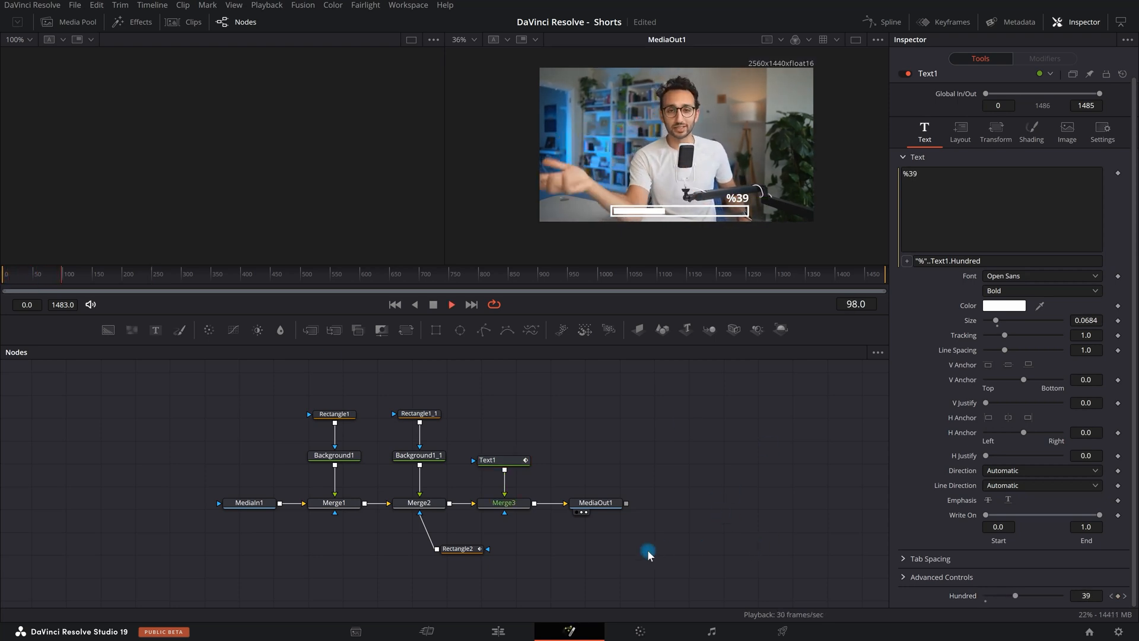
pyautogui.press('space')
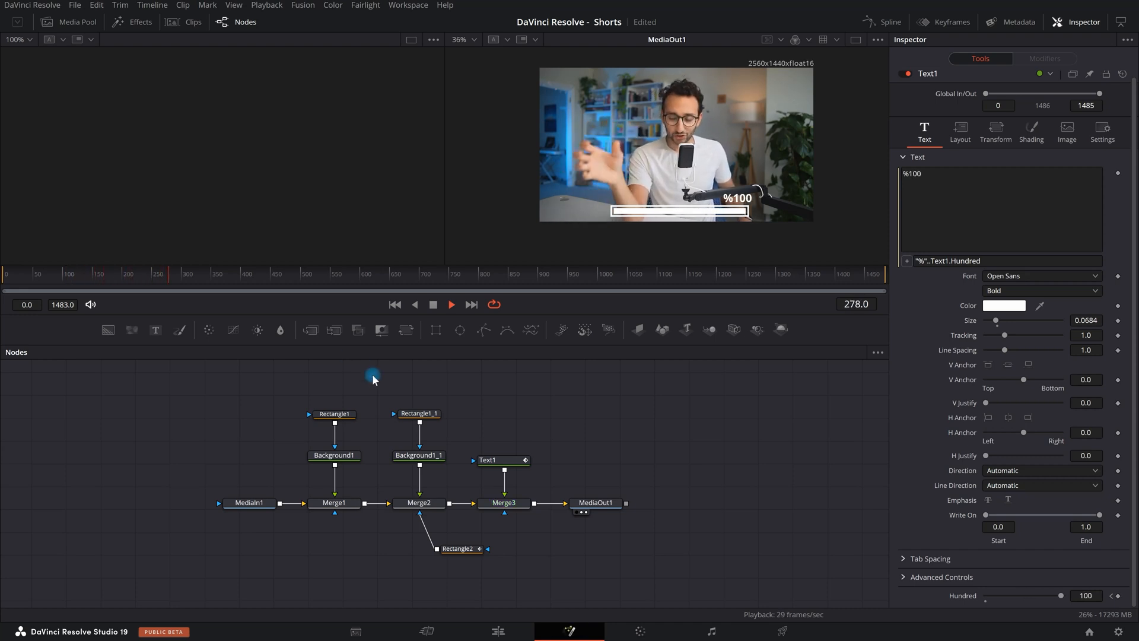
pyautogui.click(151, 276)
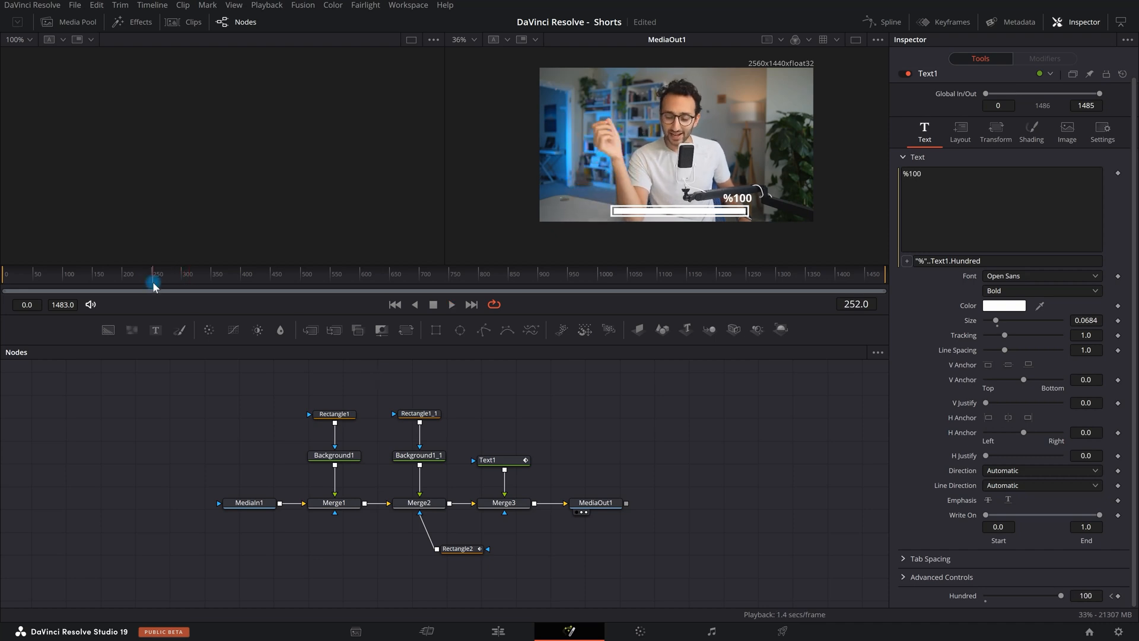
pyautogui.moveTo(153, 279); pyautogui.dragTo(151, 279)
pyautogui.click(149, 276)
pyautogui.click(236, 290)
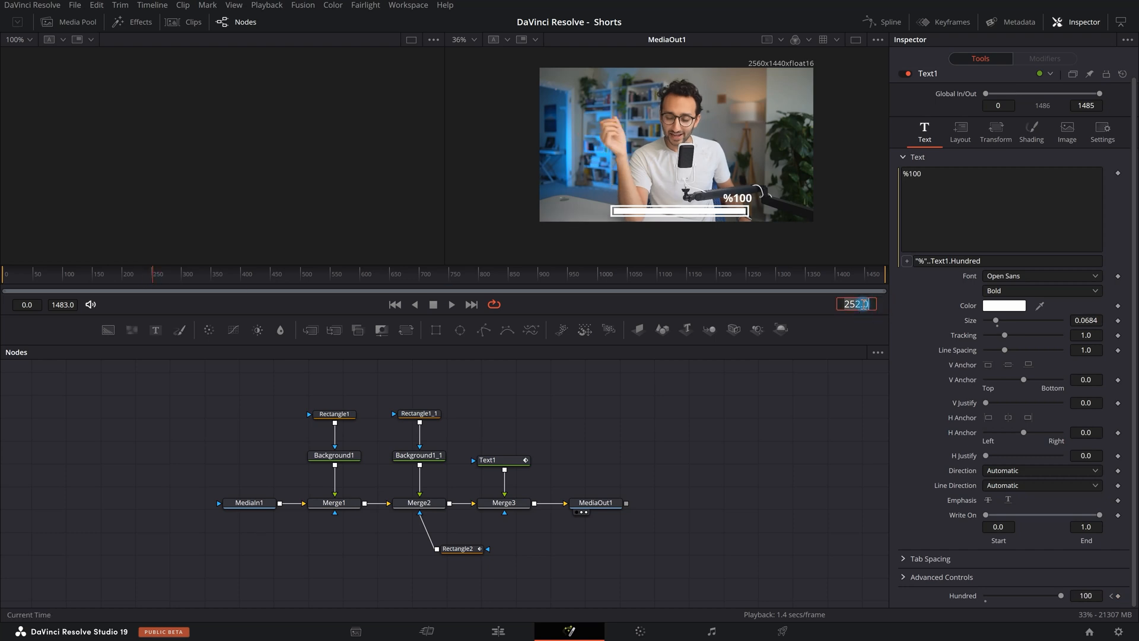
pyautogui.write('50')
pyautogui.press('Return')
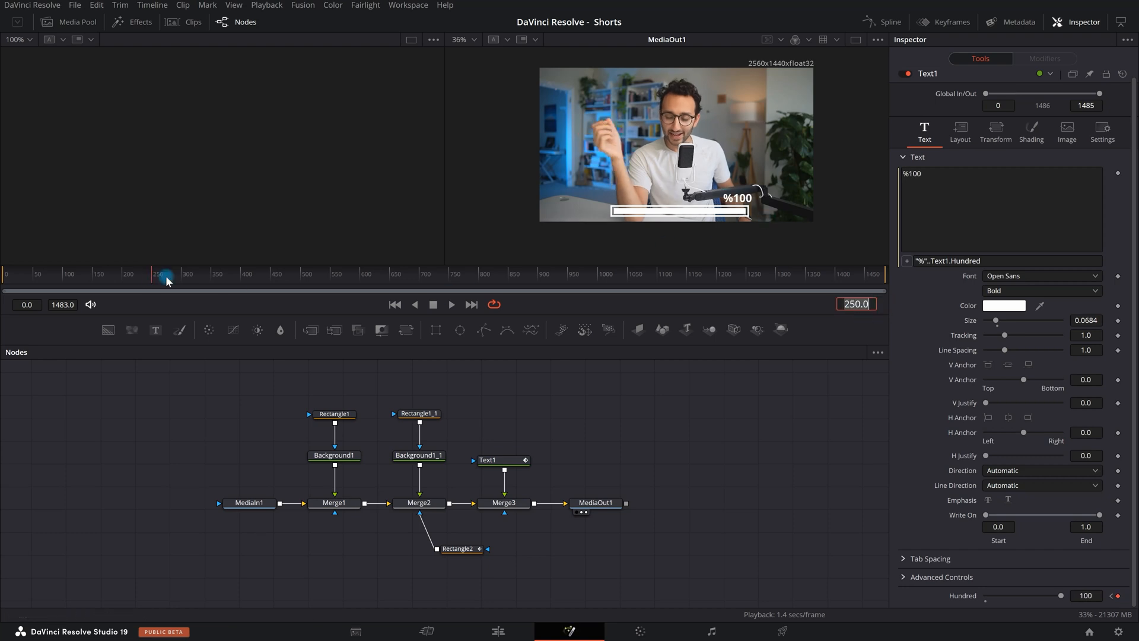
# Keyframe Text1's Size at 0.0684 on frame 270 and change the Size at frame 275
pyautogui.moveTo(157, 279); pyautogui.dragTo(167, 276)
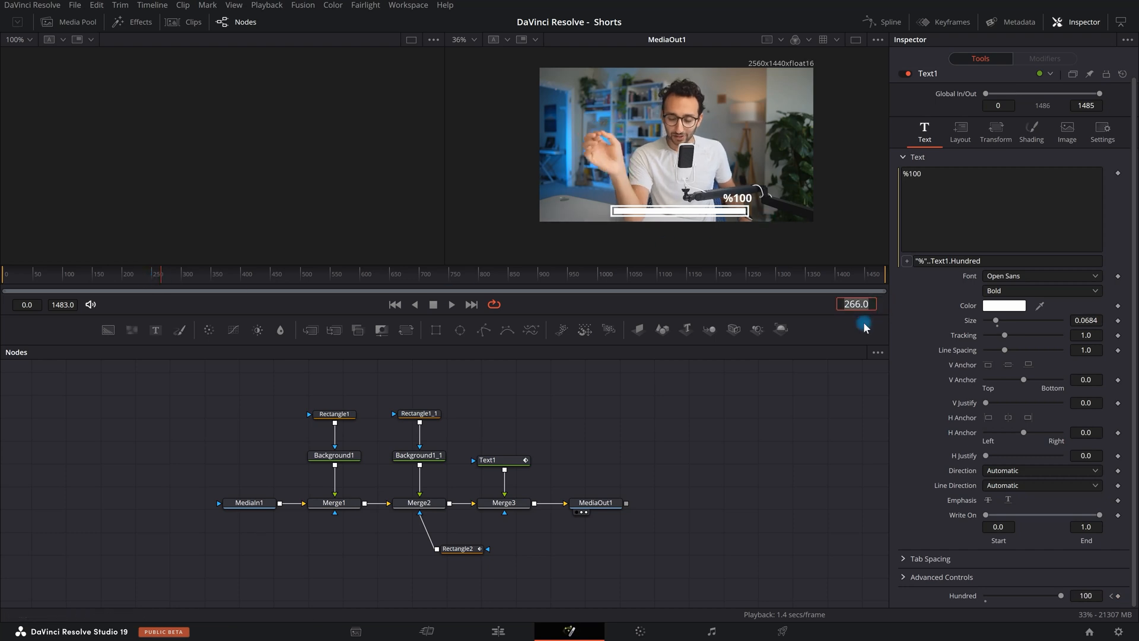
pyautogui.press('Return')
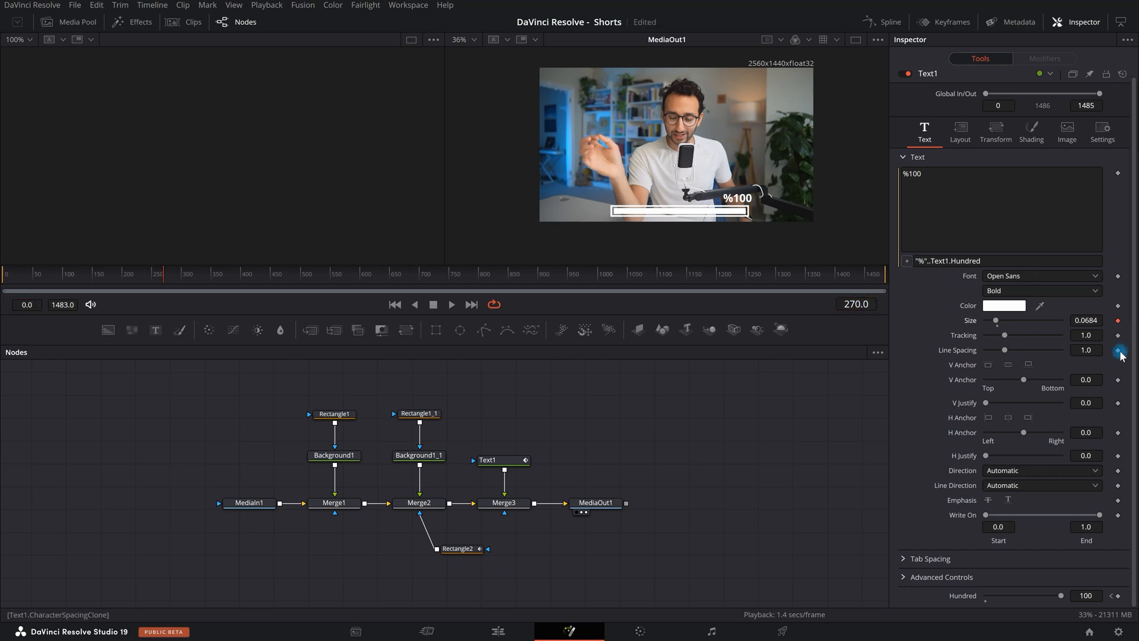
pyautogui.moveTo(855, 310); pyautogui.dragTo(859, 308)
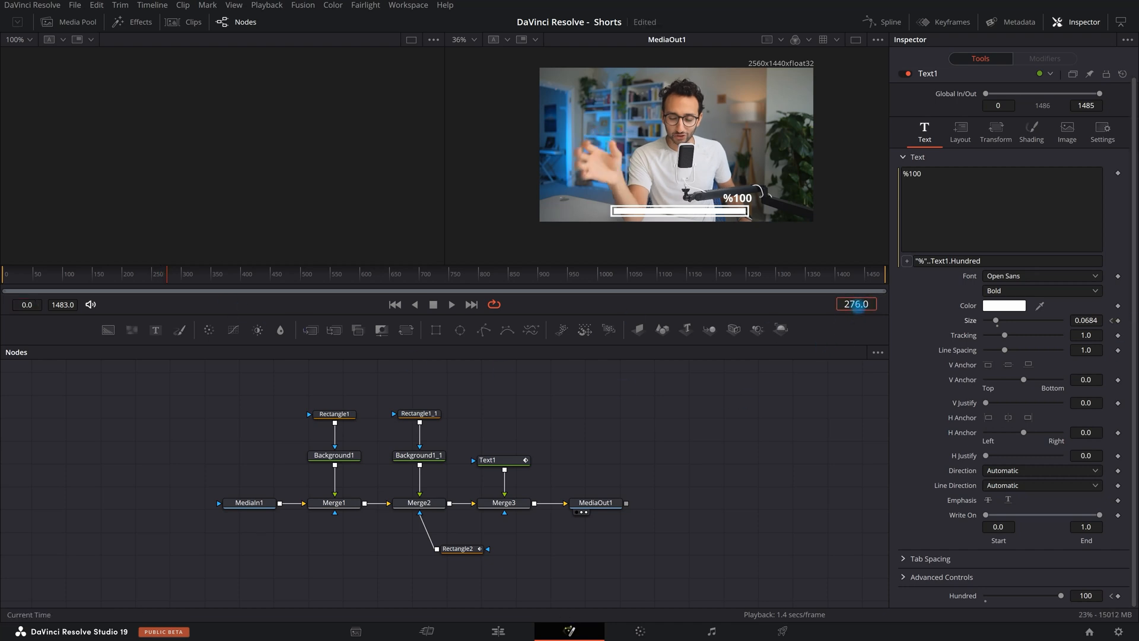
pyautogui.write('275')
pyautogui.press('Tab')
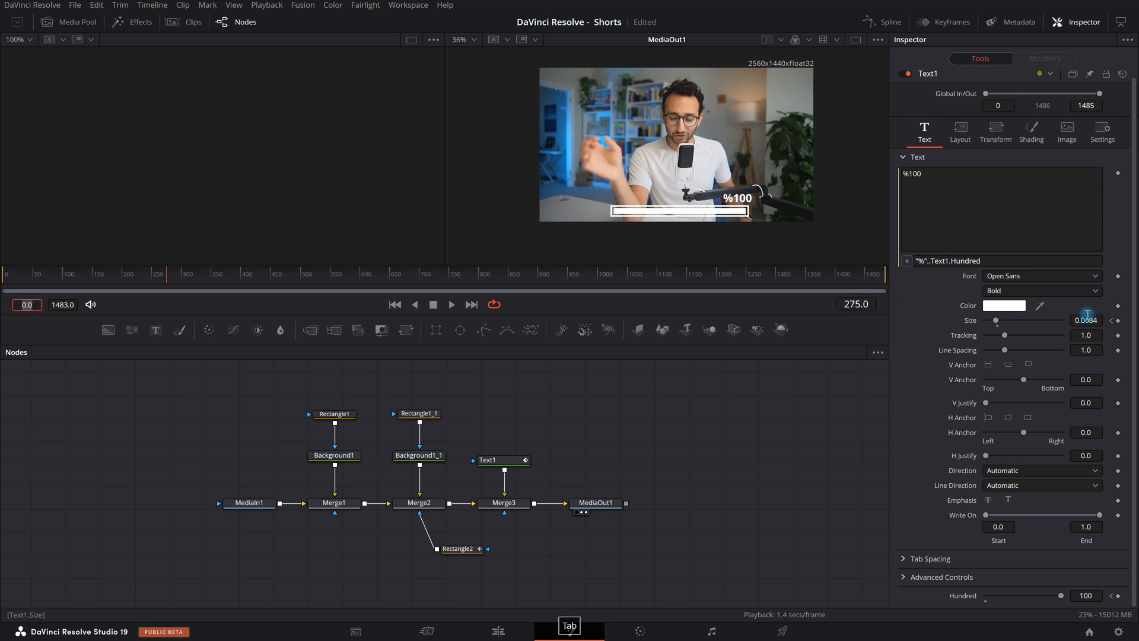
pyautogui.moveTo(1086, 320); pyautogui.dragTo(857, 323)
# Play back the animation from before the fill completes to check the text size change
pyautogui.moveTo(160, 286); pyautogui.dragTo(83, 272)
pyautogui.press('space')
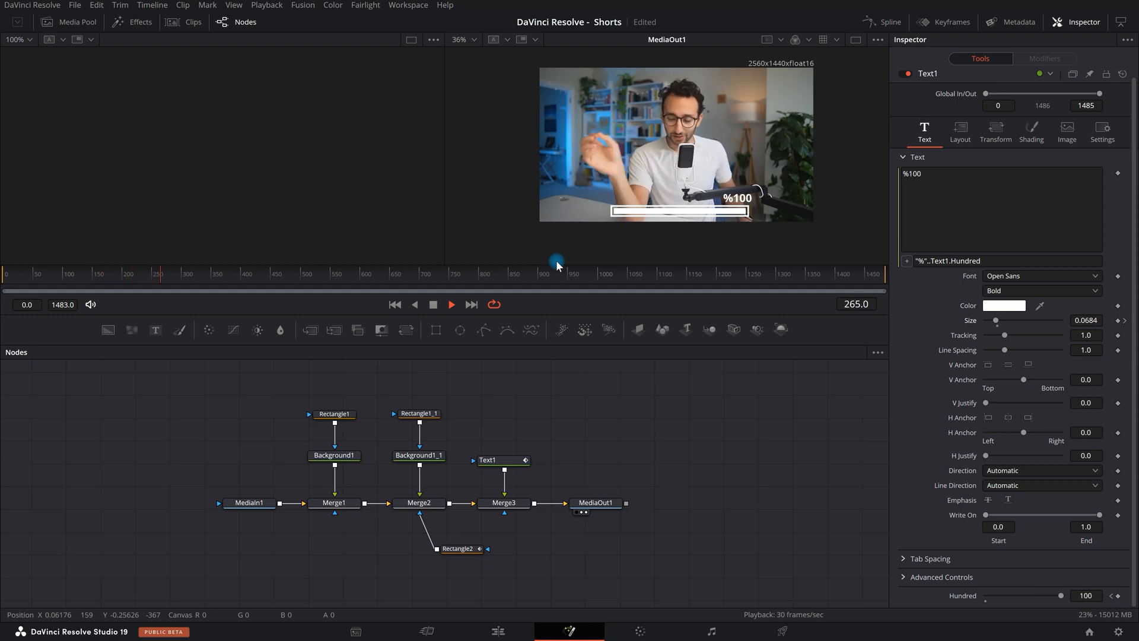
# Stop playback and step between Text1's Size keyframes at frames 270 and 275 to check the size change
pyautogui.press('space')
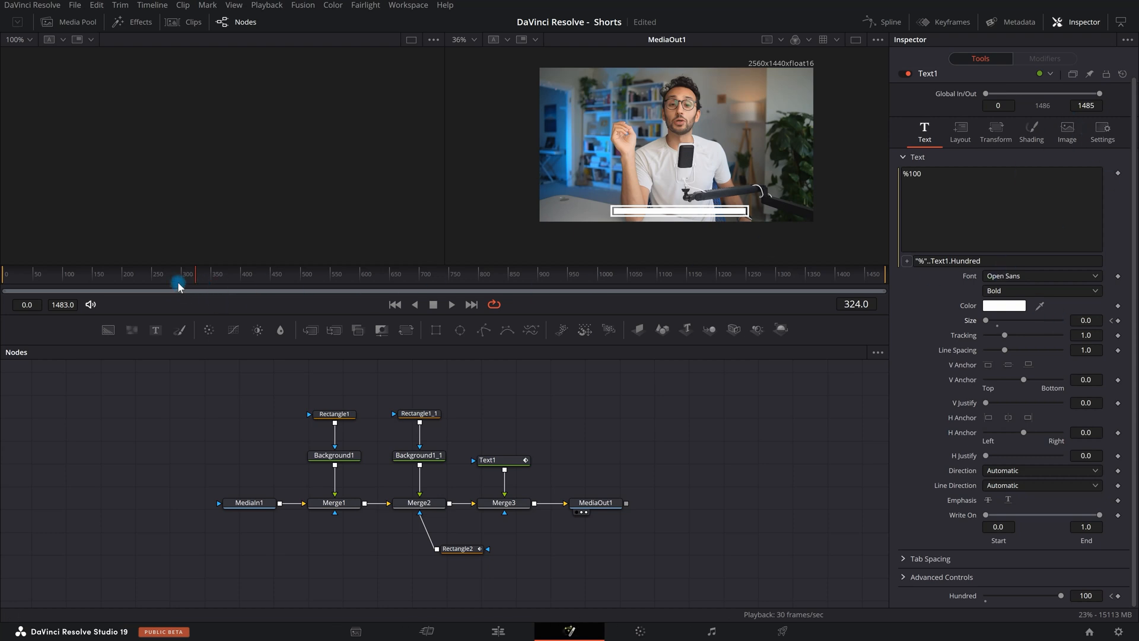
pyautogui.moveTo(193, 284); pyautogui.dragTo(152, 279)
pyautogui.click(1124, 322)
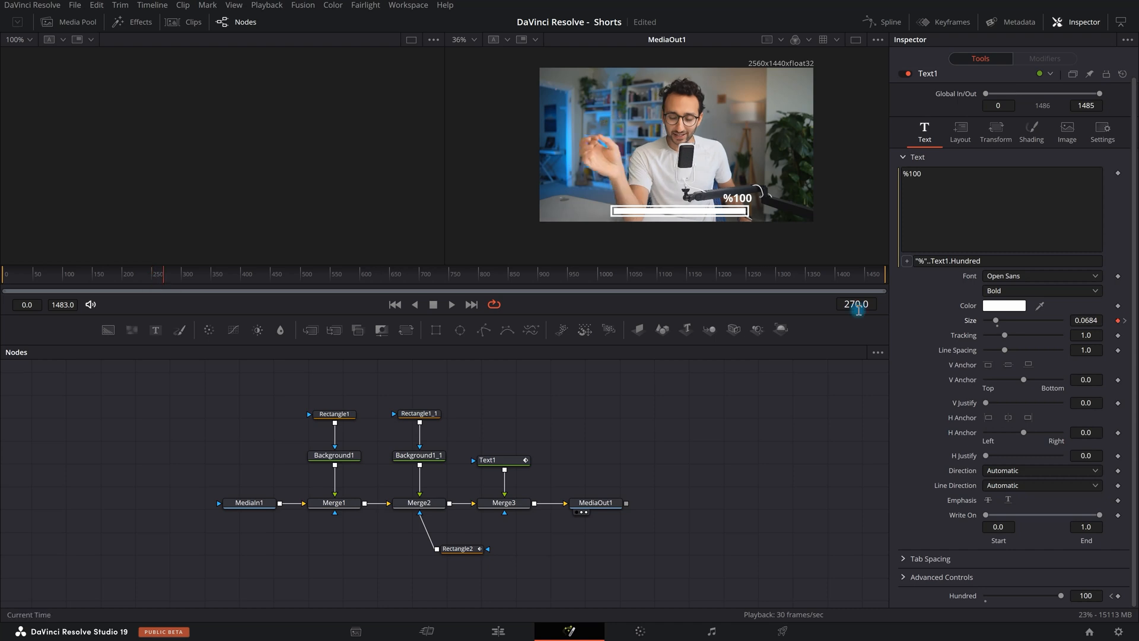
pyautogui.click(1125, 321)
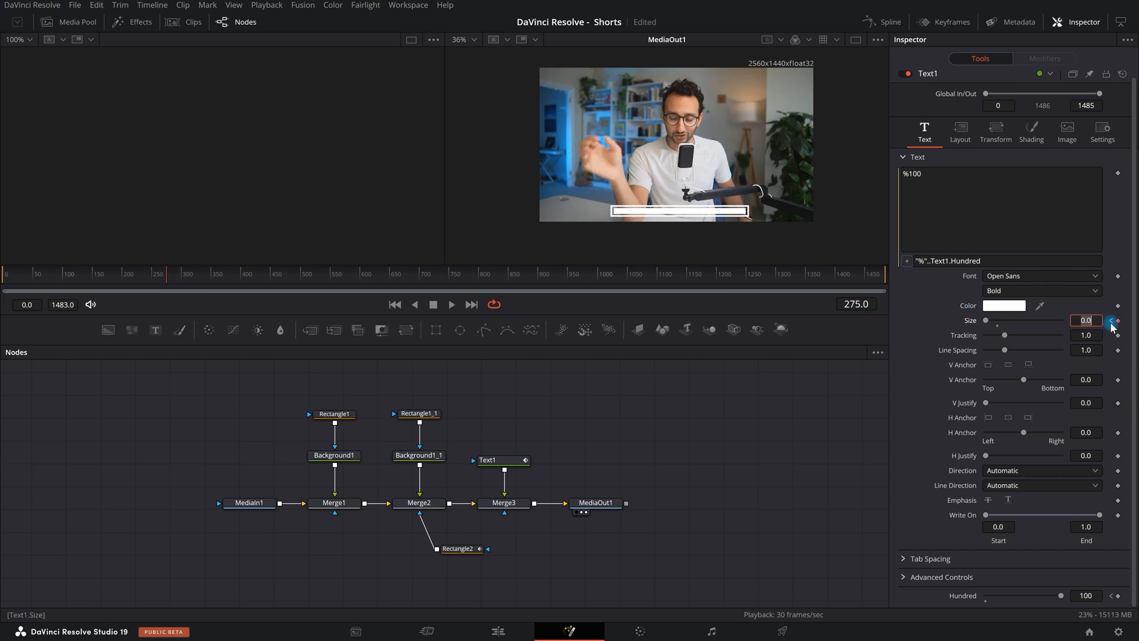
pyautogui.click(1112, 322)
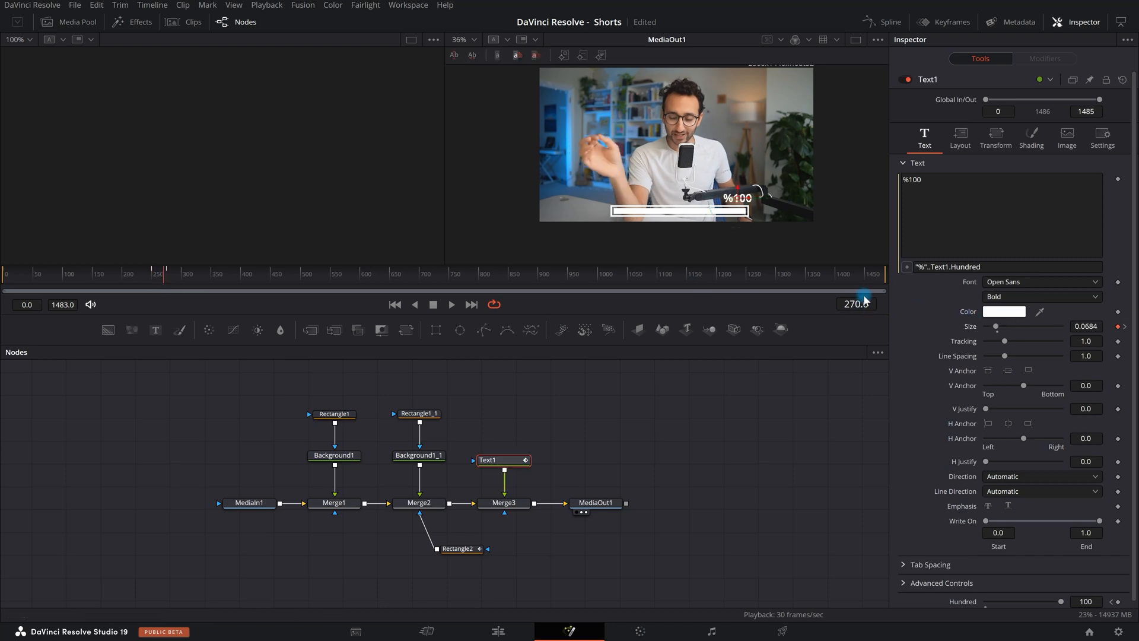
# Keyframe Merge3's Blend at 1.0 on frame 270 and at 0.0 on frame 273
pyautogui.click(498, 504)
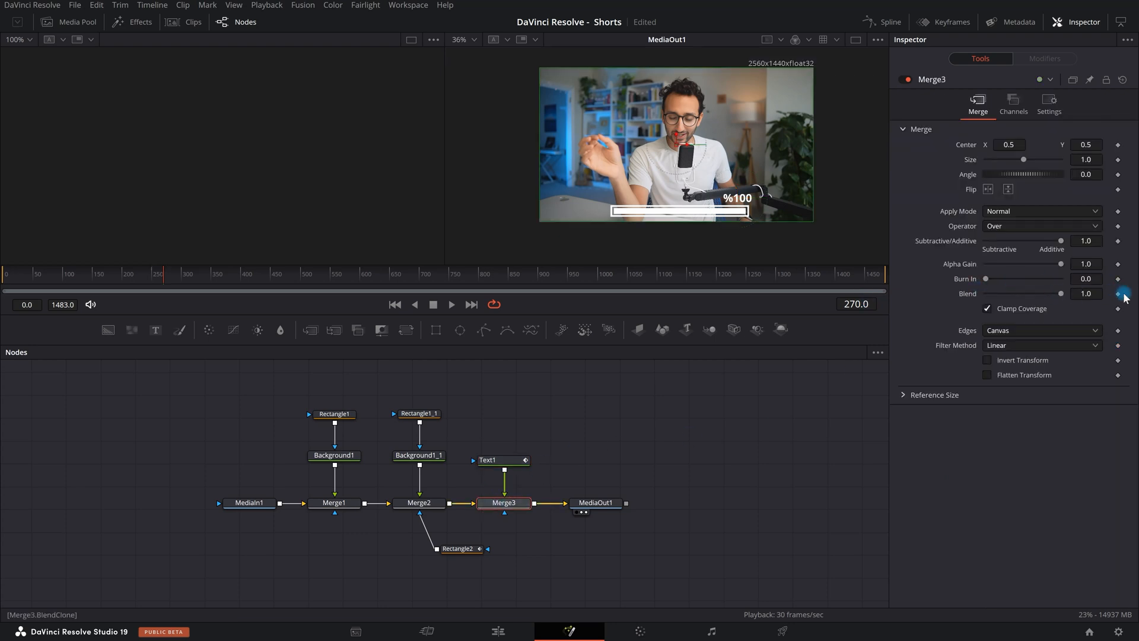
pyautogui.click(862, 303)
pyautogui.write('275')
pyautogui.press('Return')
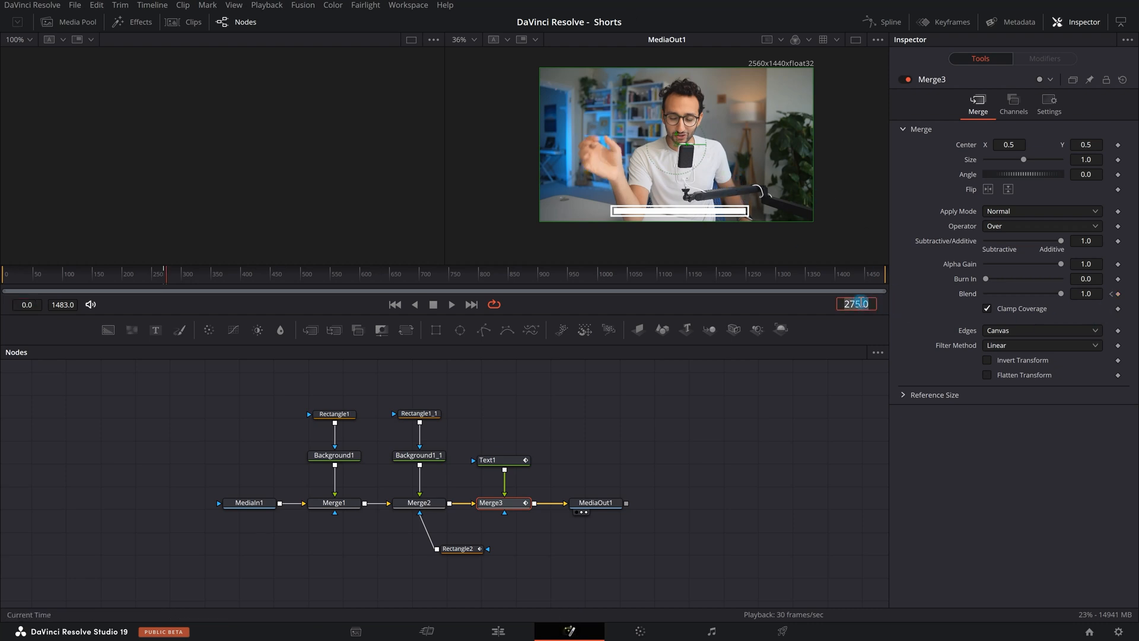
pyautogui.press('Tab')
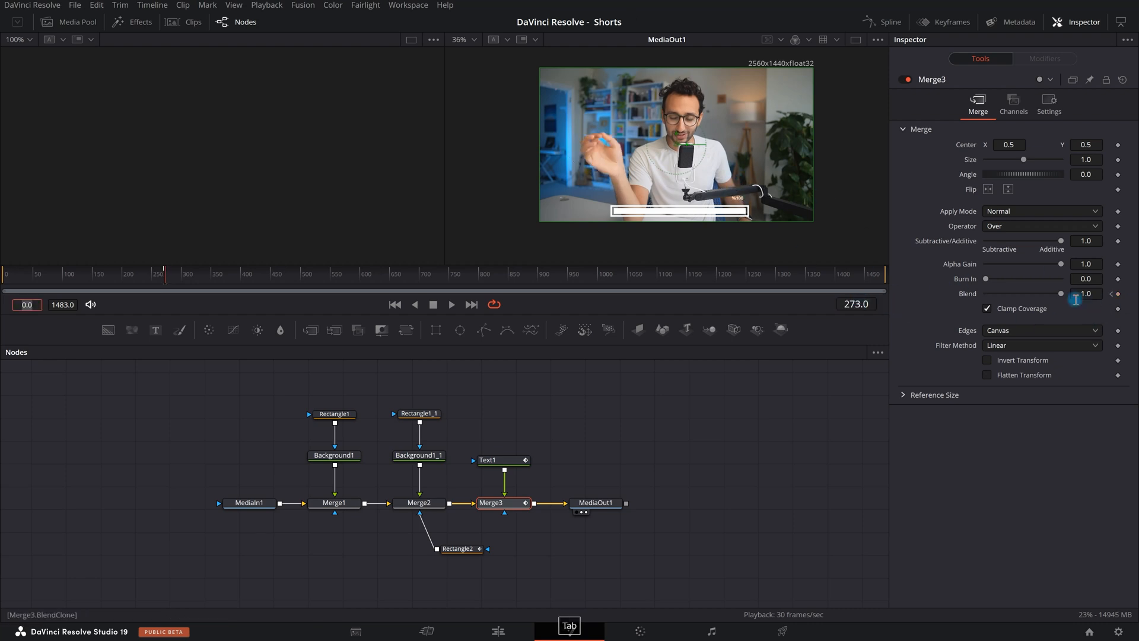
# Play back from before frame 250 and scrub around frame 270 to check the counter's Blend fade-out
pyautogui.click(145, 273)
pyautogui.press('space')
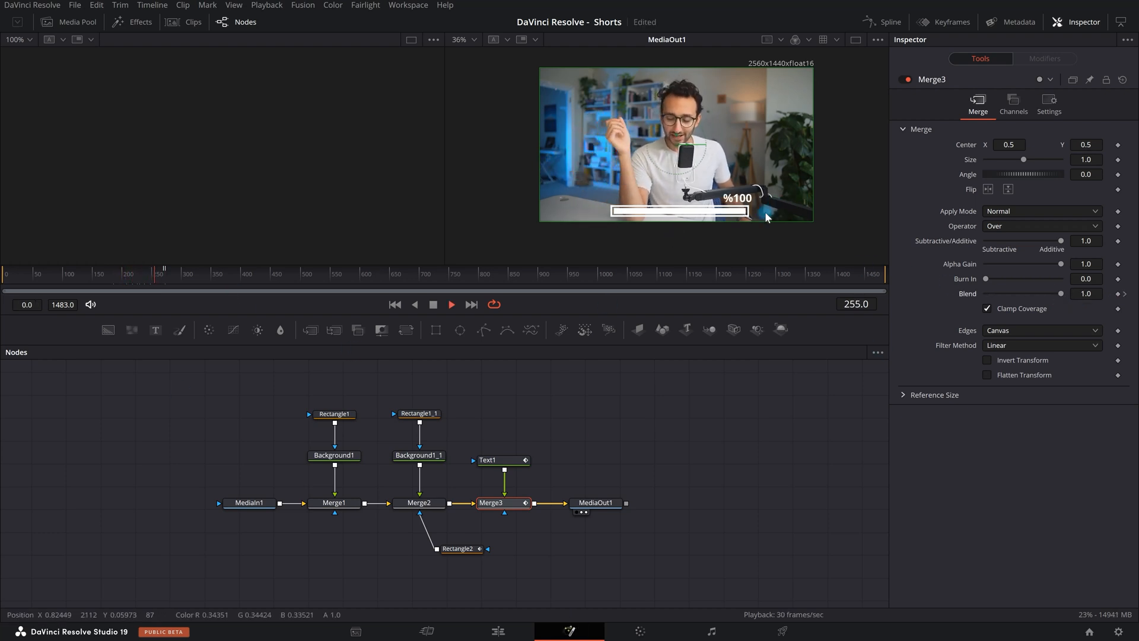
pyautogui.press('space')
pyautogui.press('space')
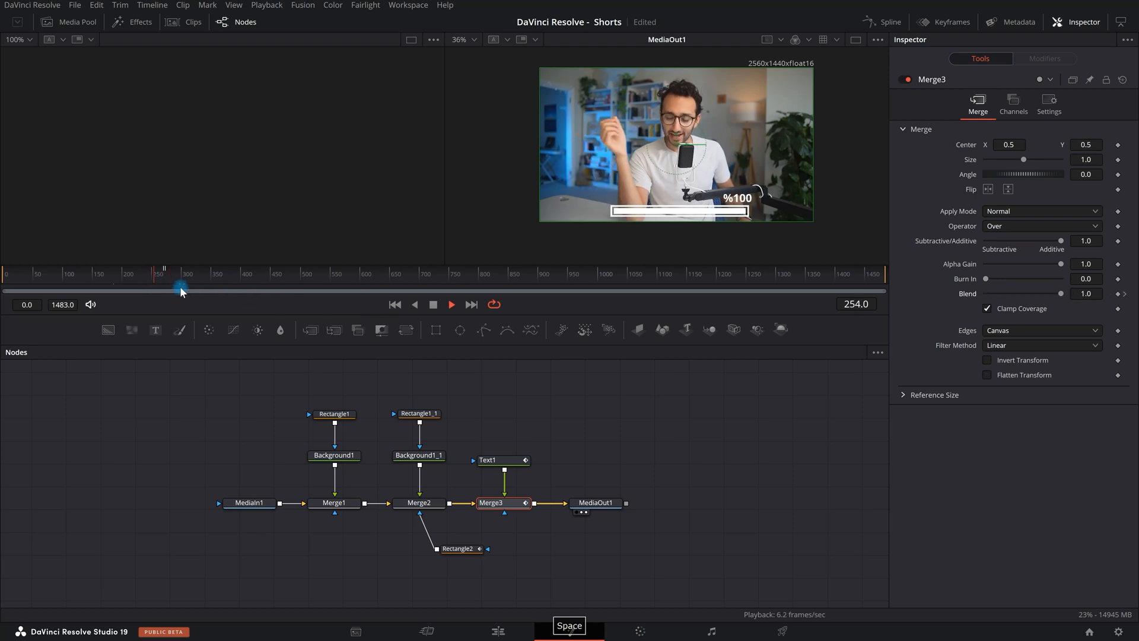
pyautogui.click(161, 277)
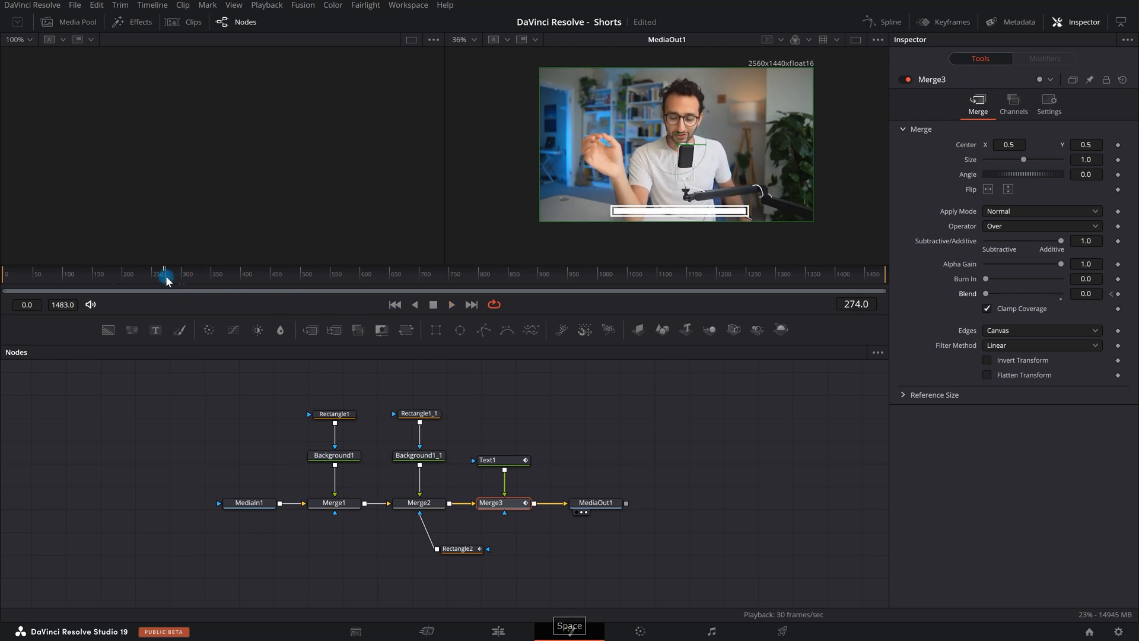
pyautogui.press('space')
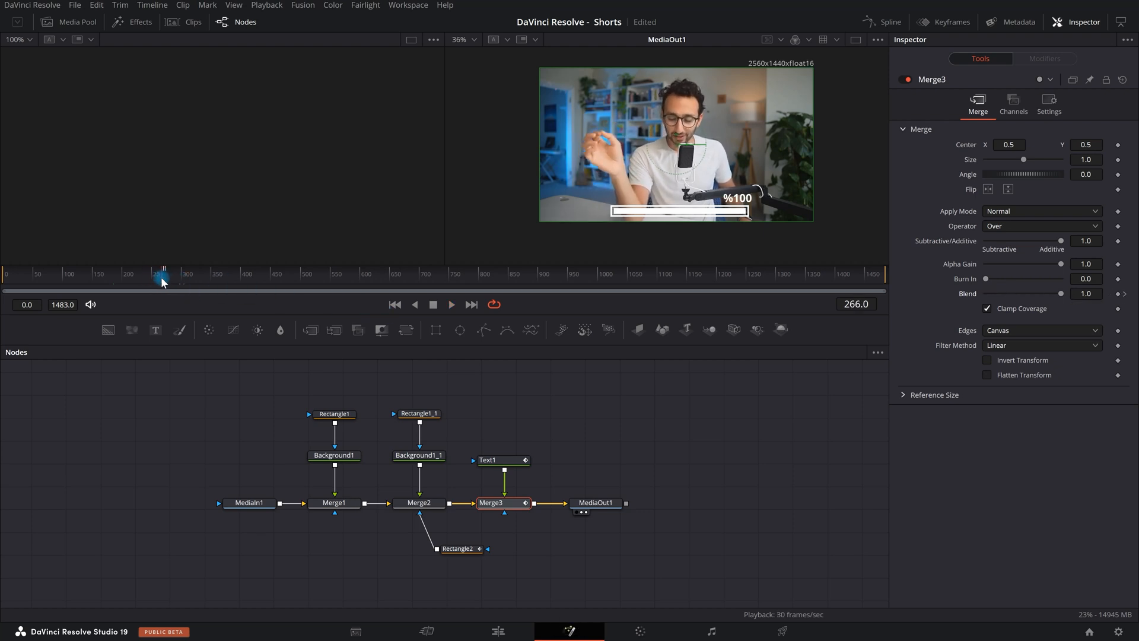
# In the Keyframes editor, move Text1's ending Size keyframe earlier, to frame 272
pyautogui.click(948, 24)
pyautogui.click(488, 540)
pyautogui.scroll(-5, 600, 535)
pyautogui.scroll(5, 570, 536)
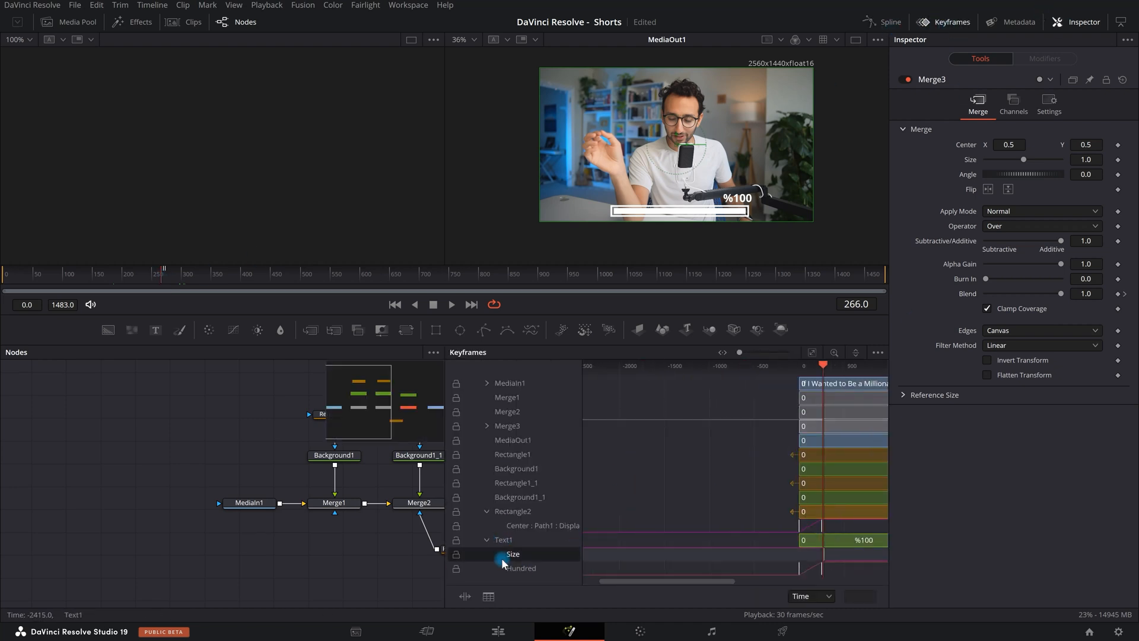
pyautogui.scroll(10, 766, 549)
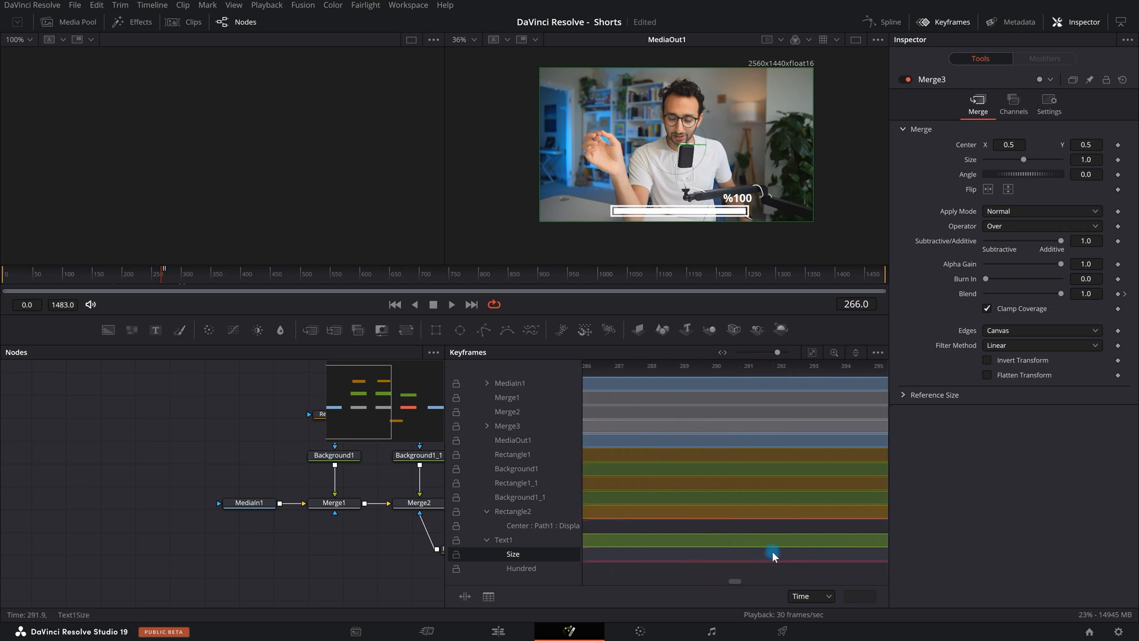
pyautogui.scroll(-3, 829, 557)
pyautogui.scroll(2, 774, 543)
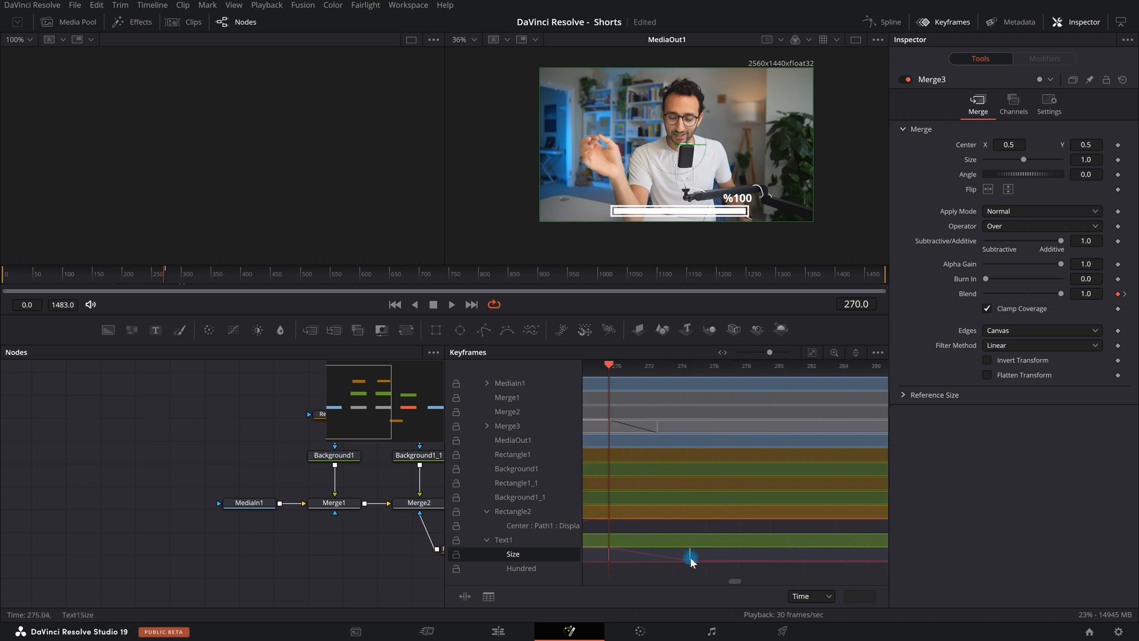
pyautogui.moveTo(690, 558); pyautogui.dragTo(652, 559)
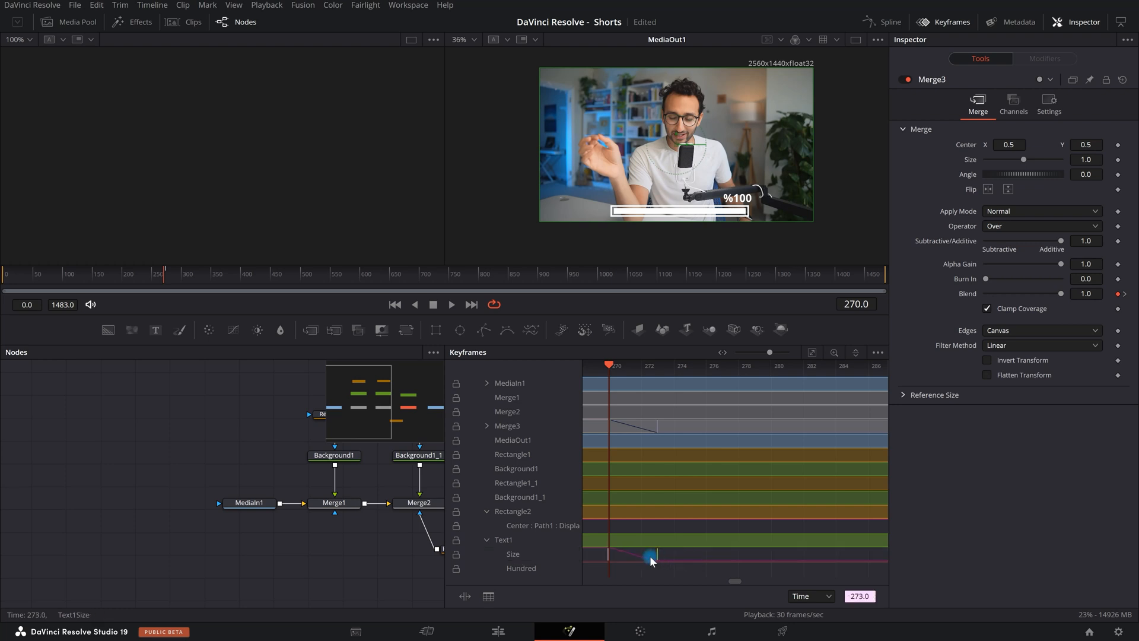
pyautogui.scroll(-3, 753, 395)
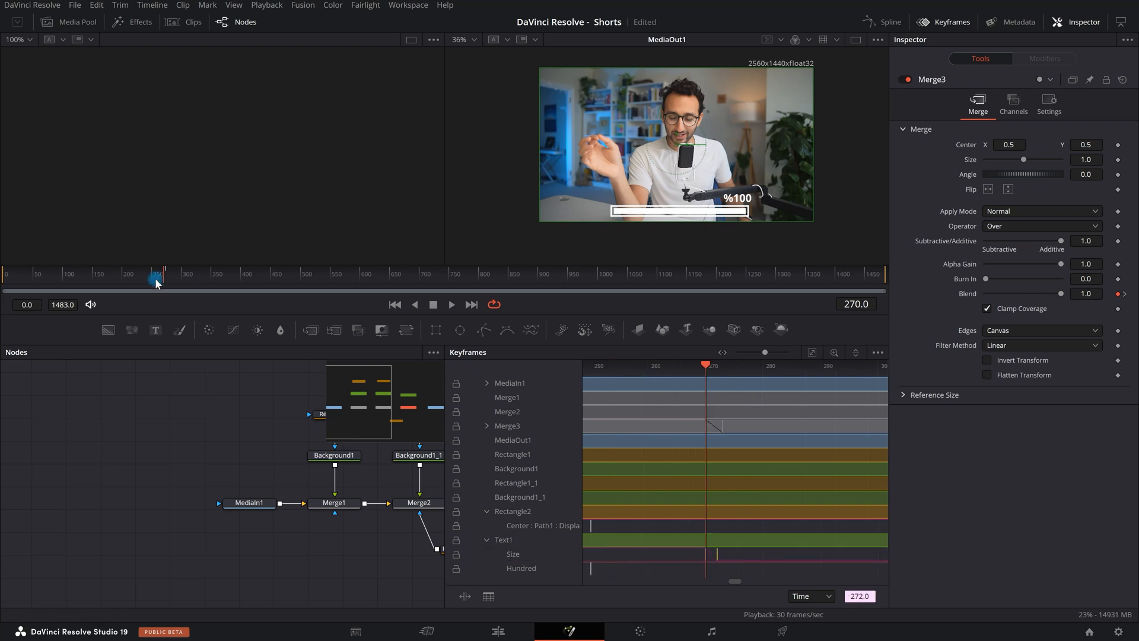
# Replay the end of the fill to check the shortened size animation of the percentage text
pyautogui.moveTo(152, 275); pyautogui.dragTo(141, 275)
pyautogui.press('space')
pyautogui.press('space')
pyautogui.click(136, 276)
pyautogui.press('space')
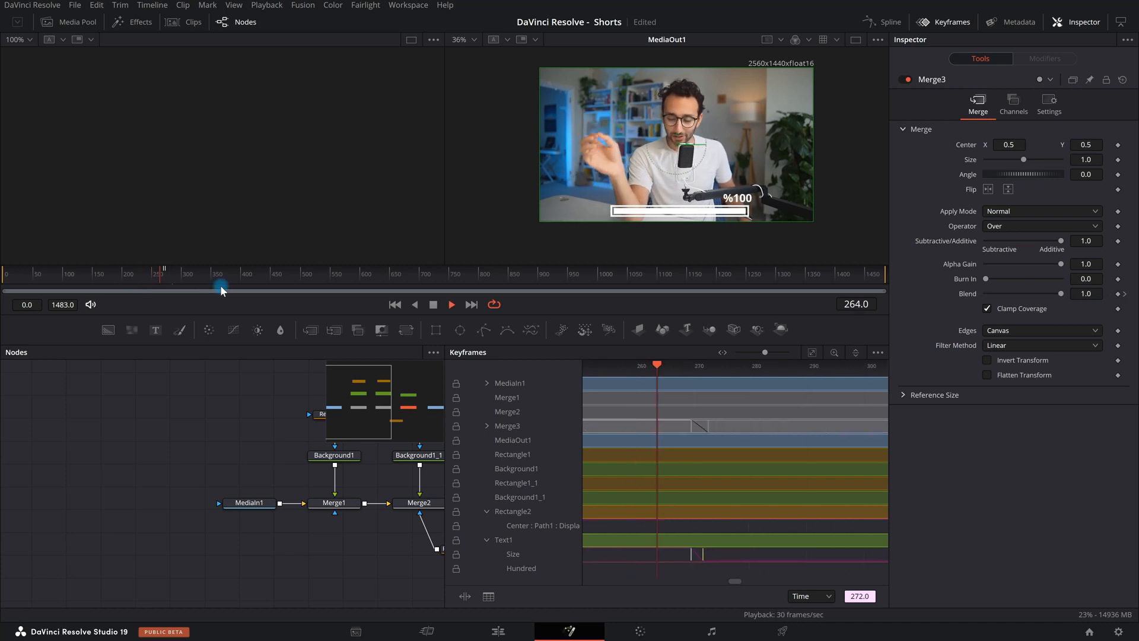
pyautogui.press('space')
# In the Spline editor, show Text1's curves and smooth its Size keyframes between frames 270 and 272
pyautogui.click(892, 25)
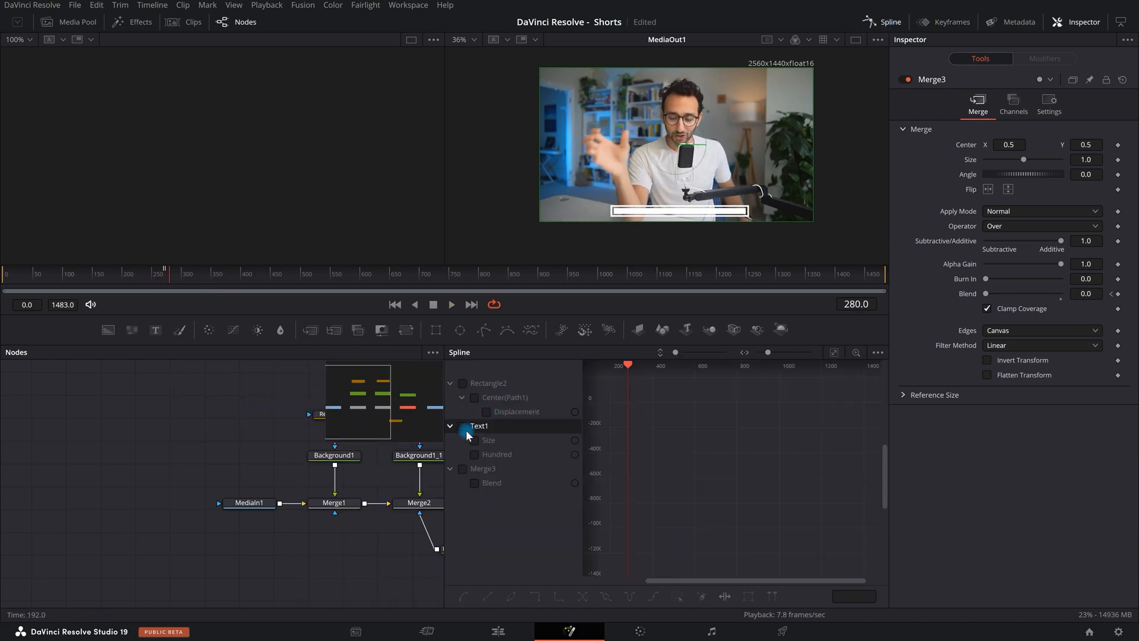
pyautogui.click(463, 426)
pyautogui.scroll(8, 618, 472)
pyautogui.moveTo(658, 384); pyautogui.dragTo(741, 472)
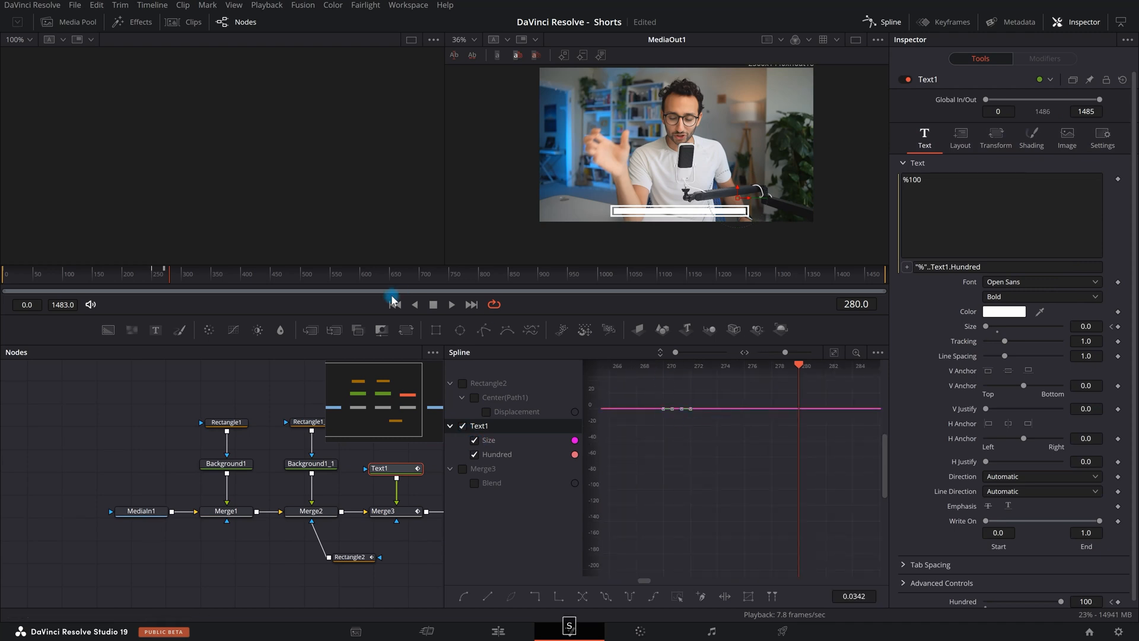
# Play back the smoothed disappearance of the percentage text and close the Spline editor
pyautogui.moveTo(183, 272); pyautogui.dragTo(161, 279)
pyautogui.press('space')
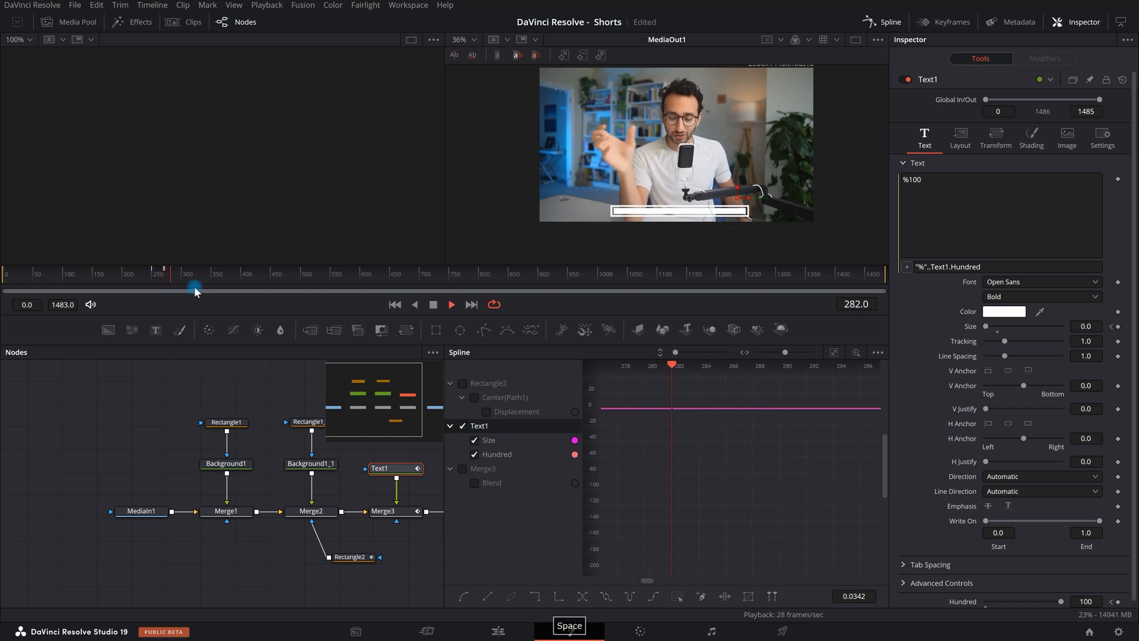
pyautogui.press('space')
pyautogui.click(882, 21)
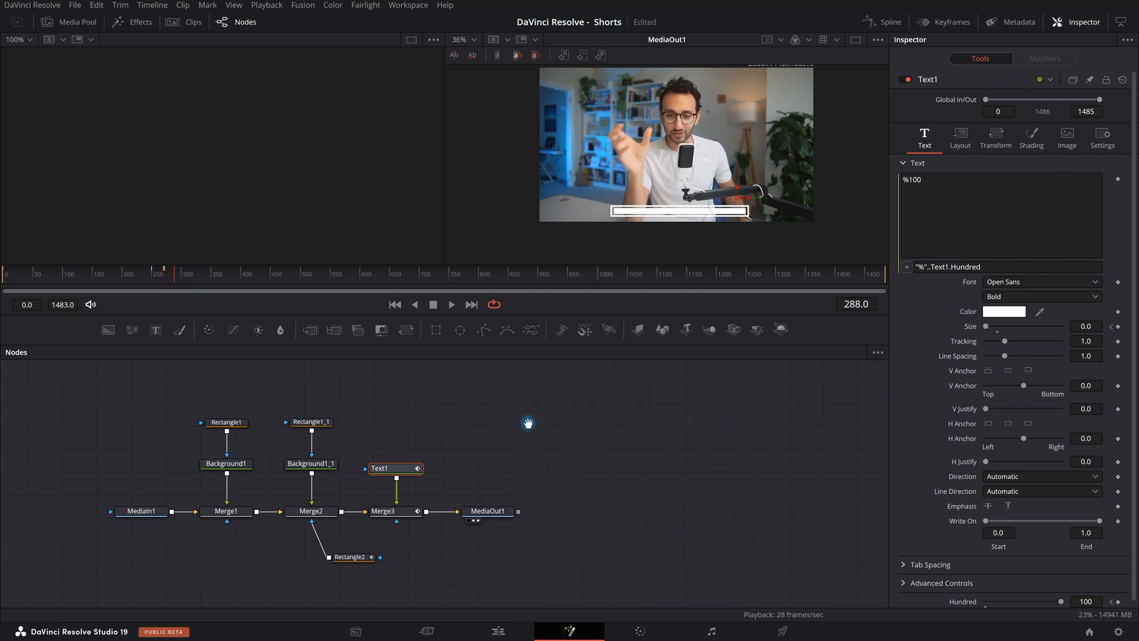
# Return to the start of the composition and play the progress bar clip on the Edit page
pyautogui.hotkey('ctrl', 'f')
pyautogui.moveTo(36, 274); pyautogui.dragTo(11, 279)
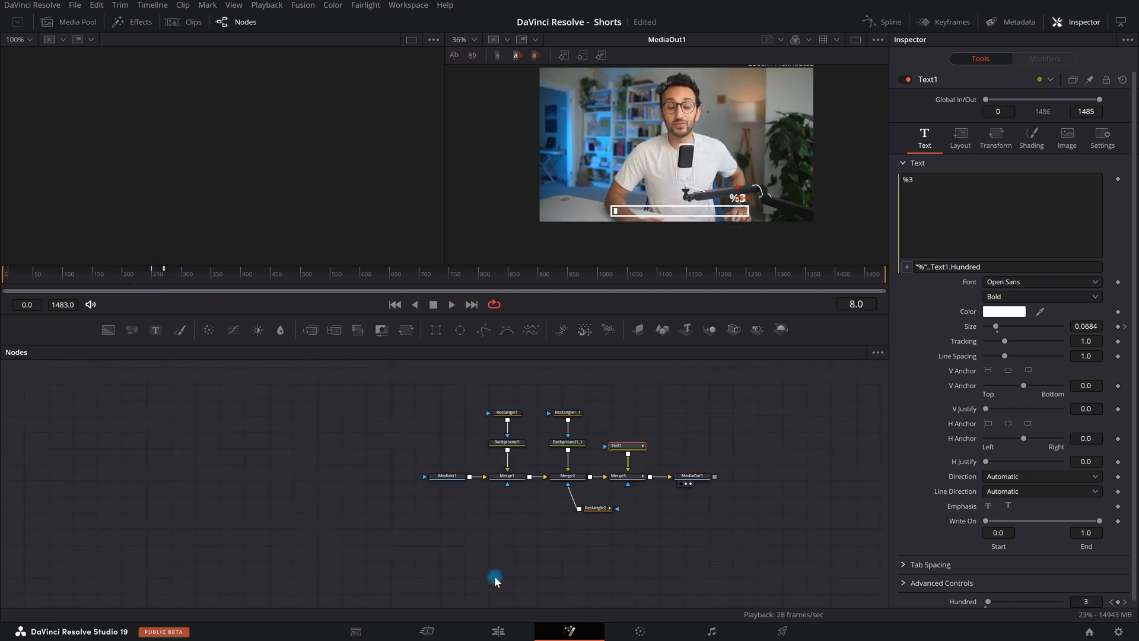
pyautogui.click(508, 631)
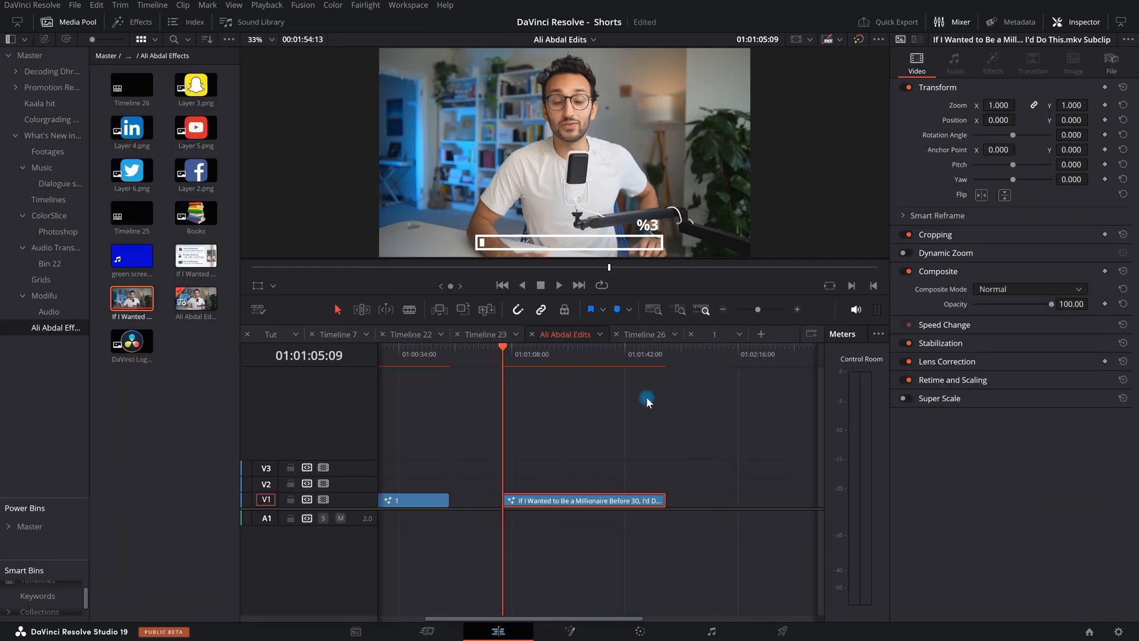
pyautogui.press('space')
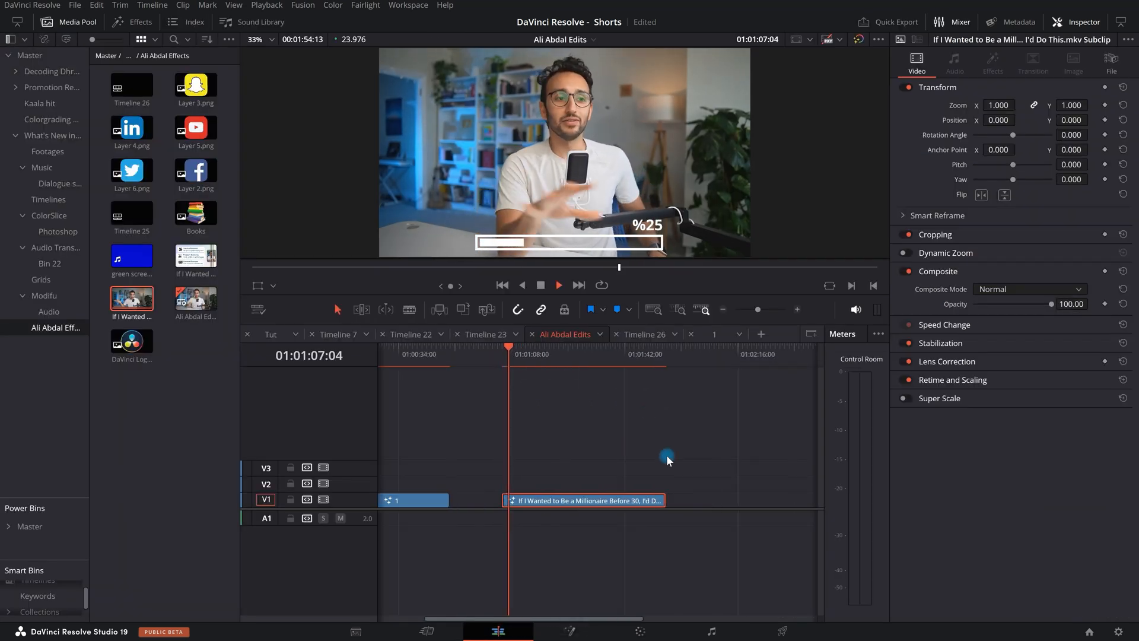
pyautogui.scroll(-3, 624, 209)
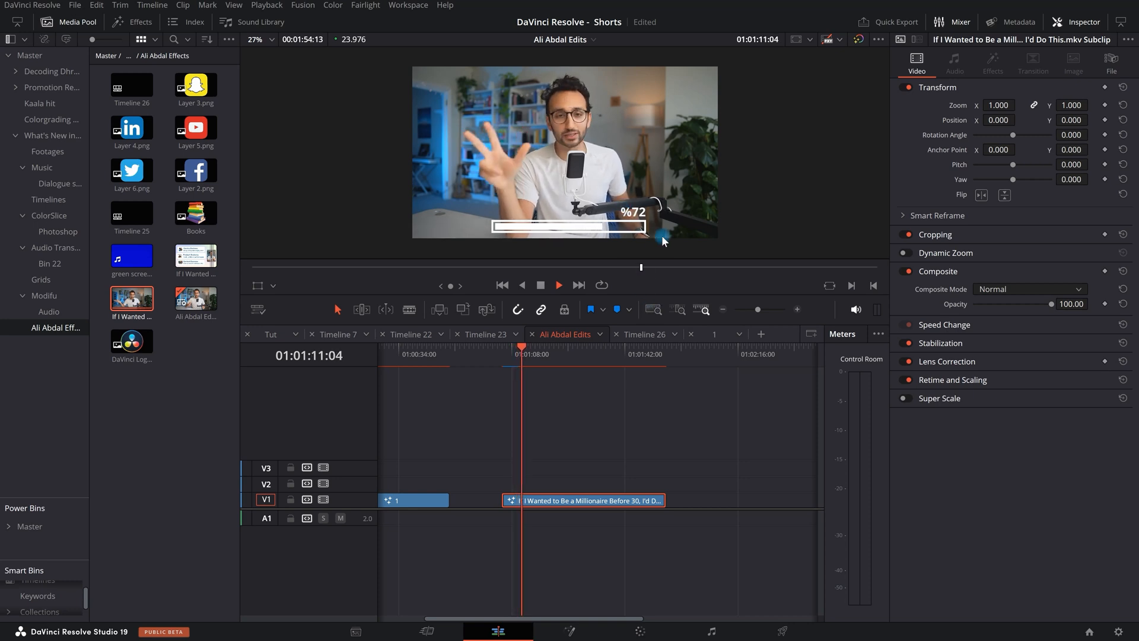
pyautogui.press('space')
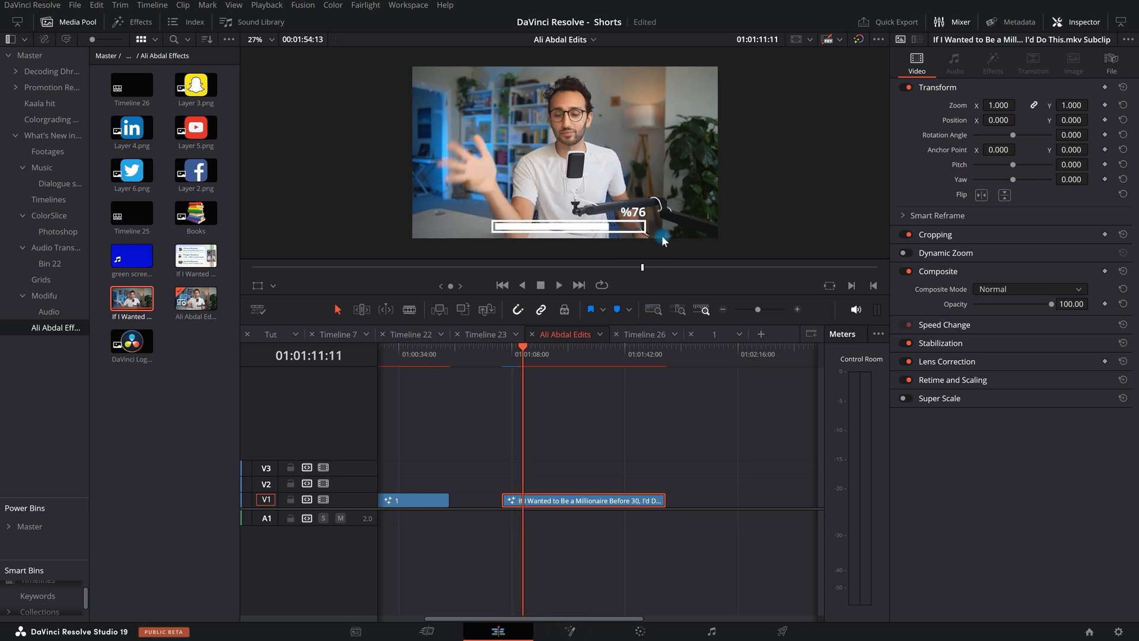
# Play the finished example clip "1" from the start of the timeline to compare its progress bar
pyautogui.click(380, 355)
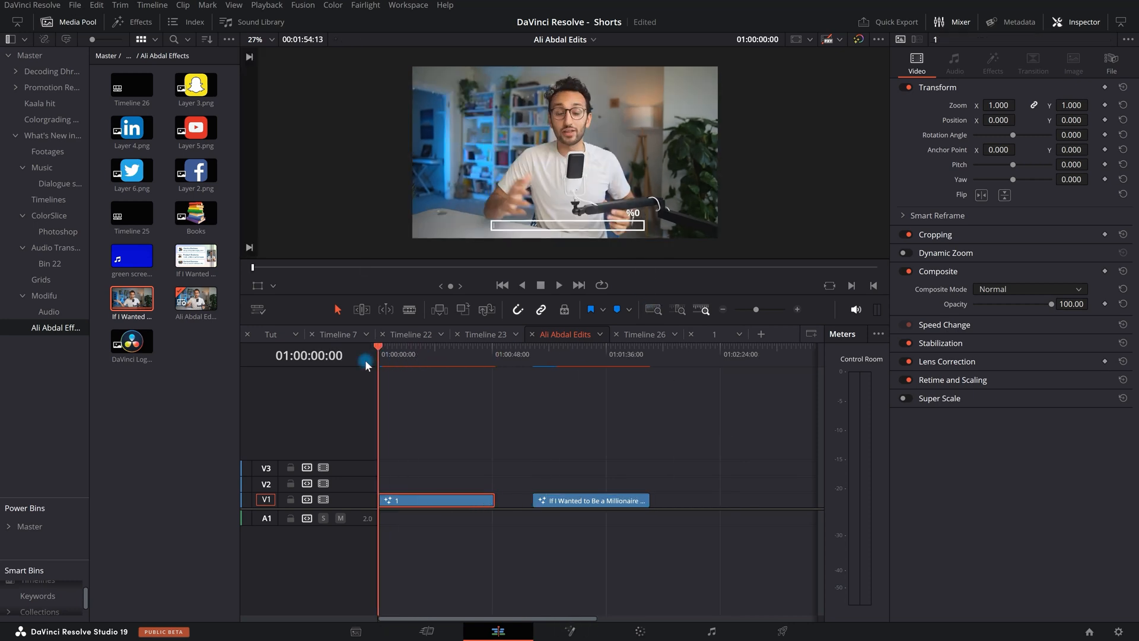
pyautogui.press('space')
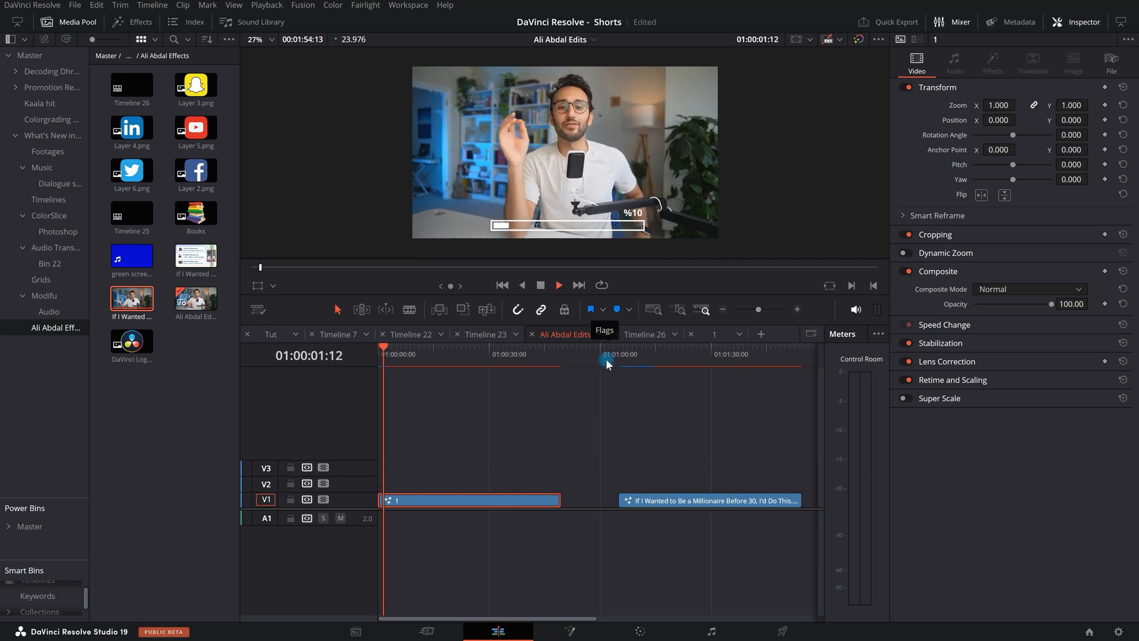
pyautogui.press('space')
pyautogui.click(380, 354)
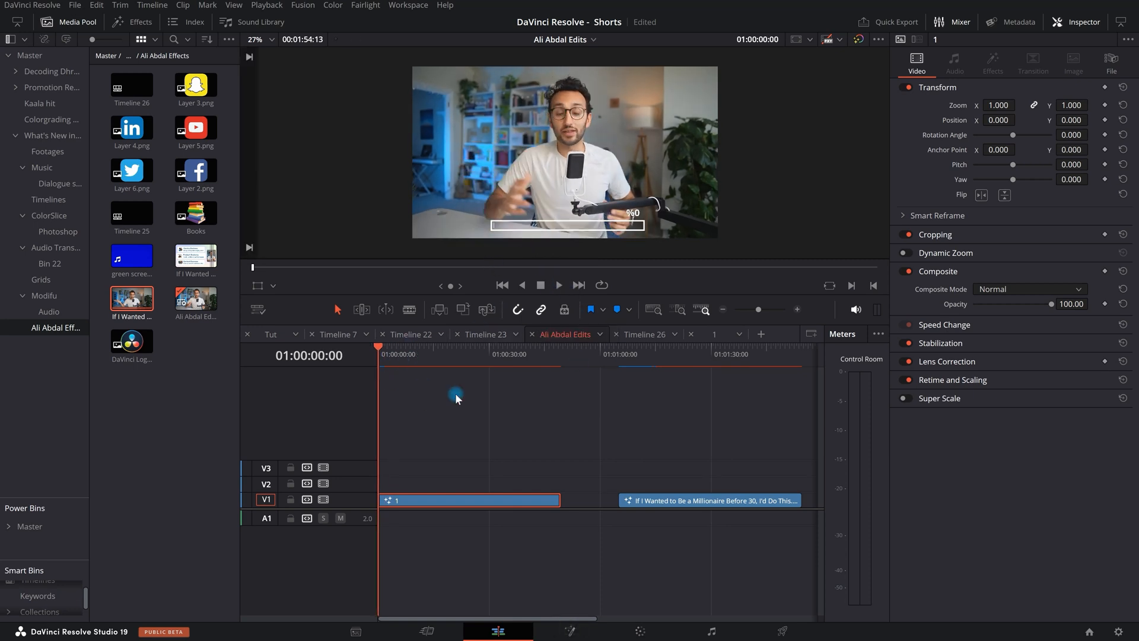
pyautogui.press('space')
pyautogui.scroll(-1, 544, 365)
# Place the playhead at 01:01:13:09 on the second clip and open that clip in the Fusion page
pyautogui.click(573, 360)
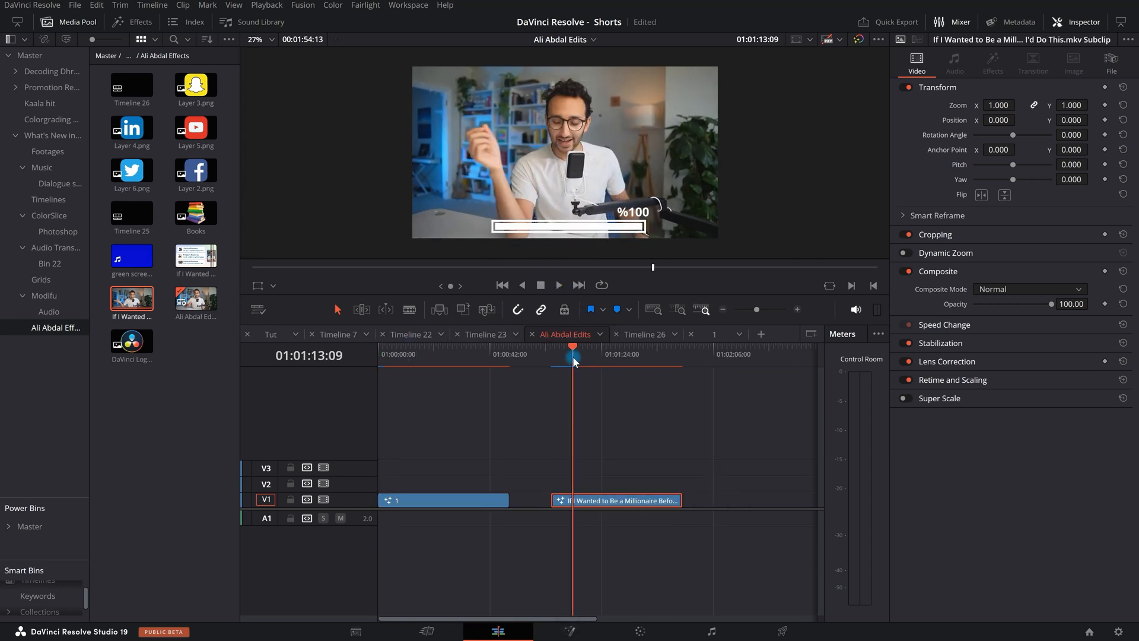
pyautogui.rightClick(620, 502)
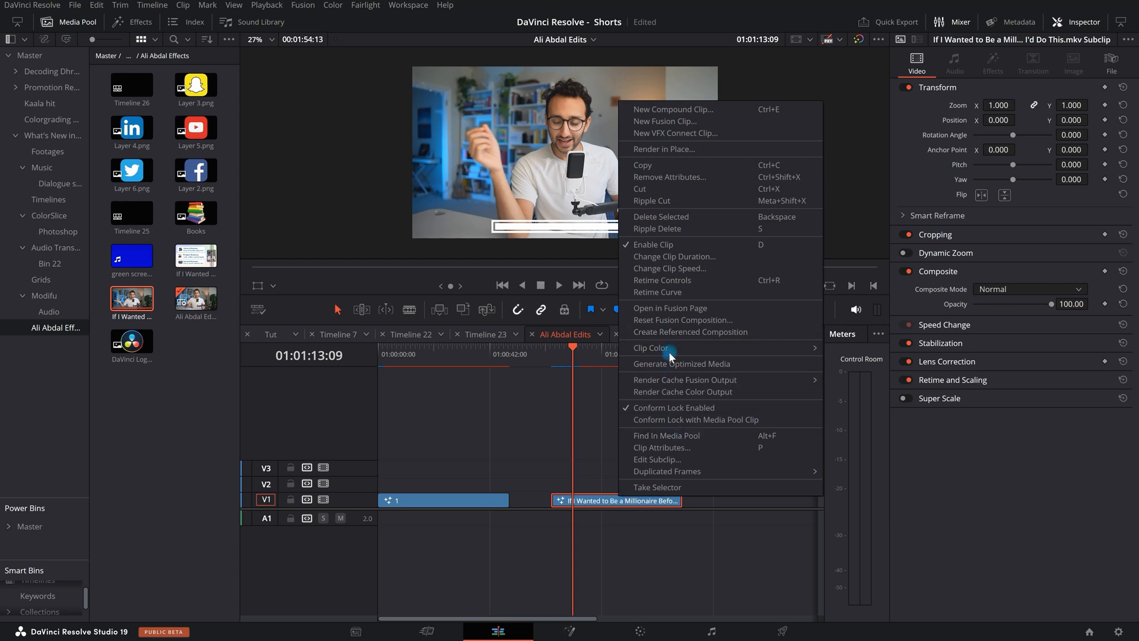
pyautogui.click(670, 308)
pyautogui.scroll(5, 481, 474)
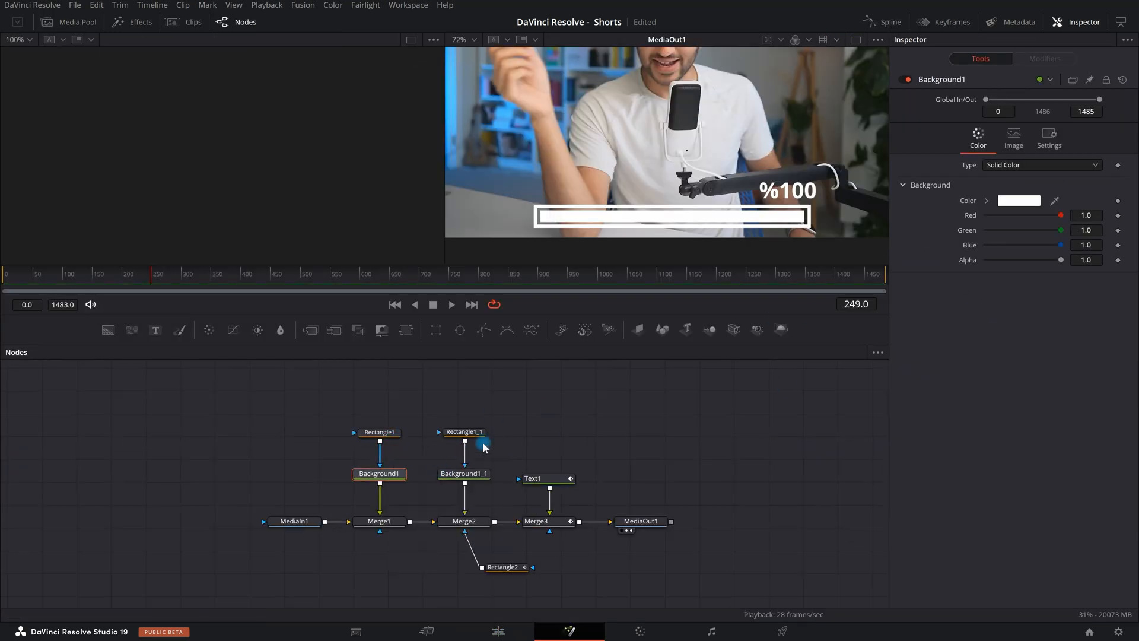
# Set Rectangle1's Border Width to 0.003 and play back the bar with the thinner outline
pyautogui.click(380, 435)
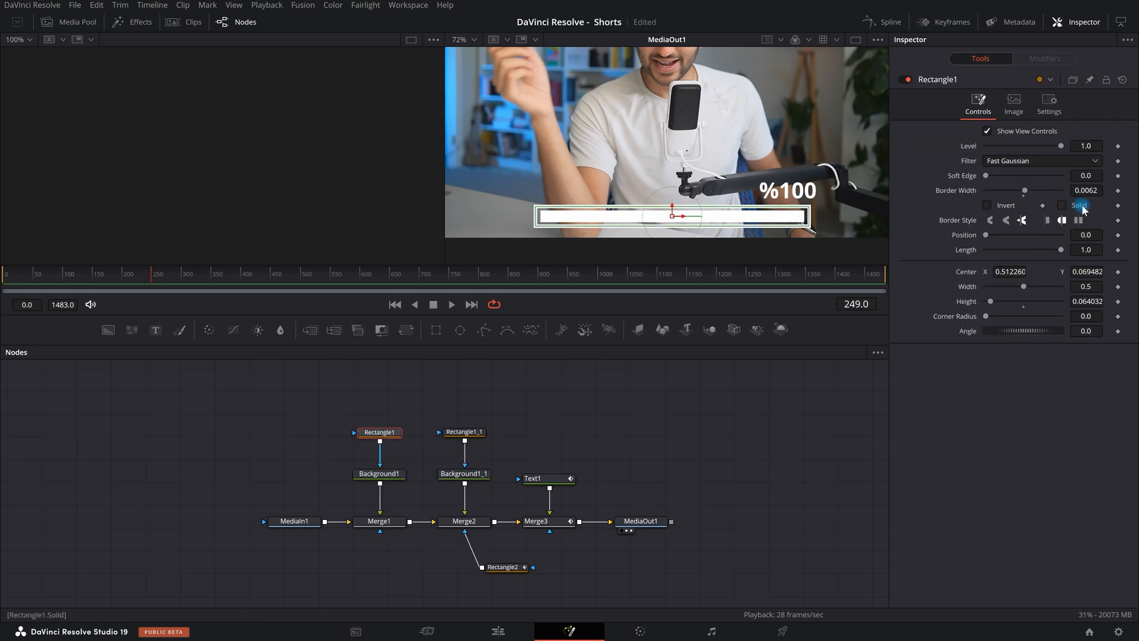
pyautogui.moveTo(1088, 189); pyautogui.dragTo(1066, 185)
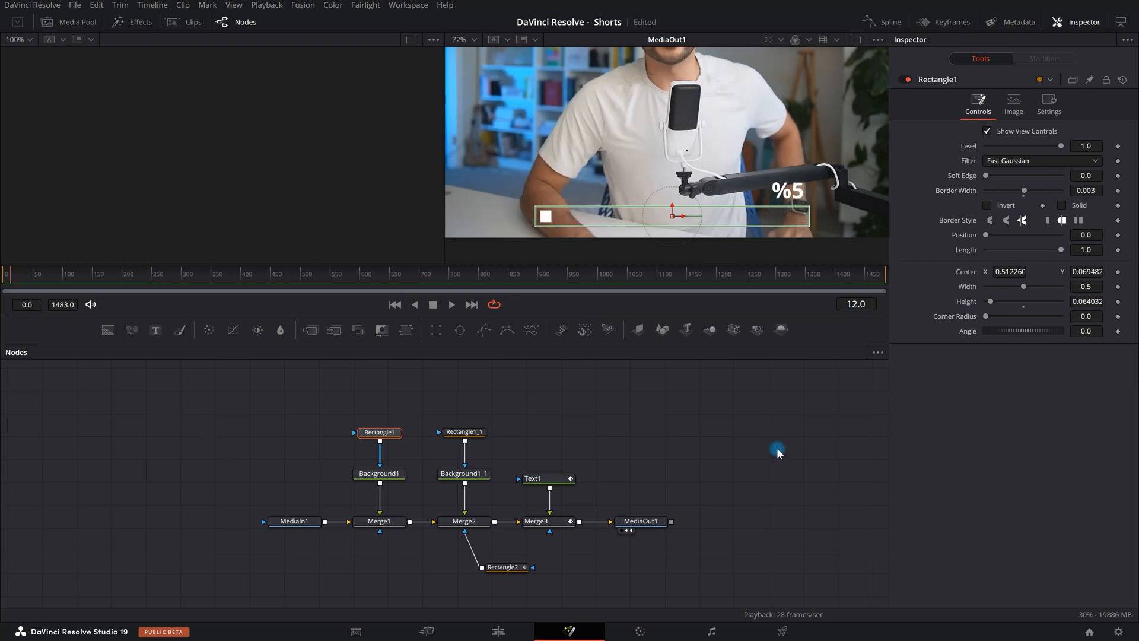
pyautogui.press('space')
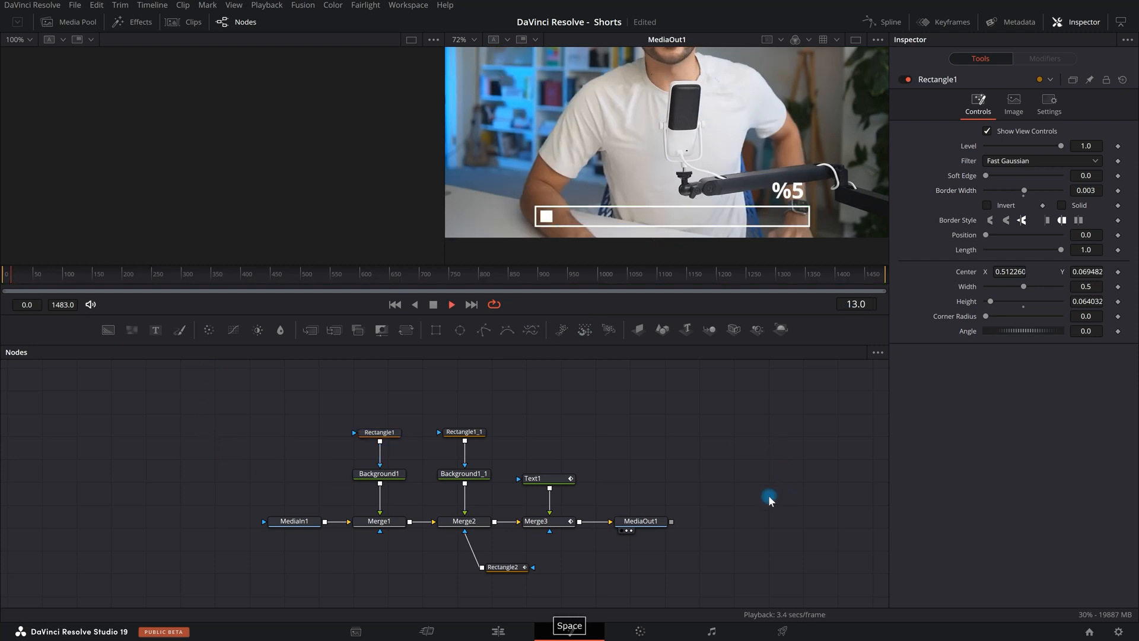
# Play the progress bar through with the whole frame in view and move the playhead to frame 260
pyautogui.scroll(-2, 731, 177)
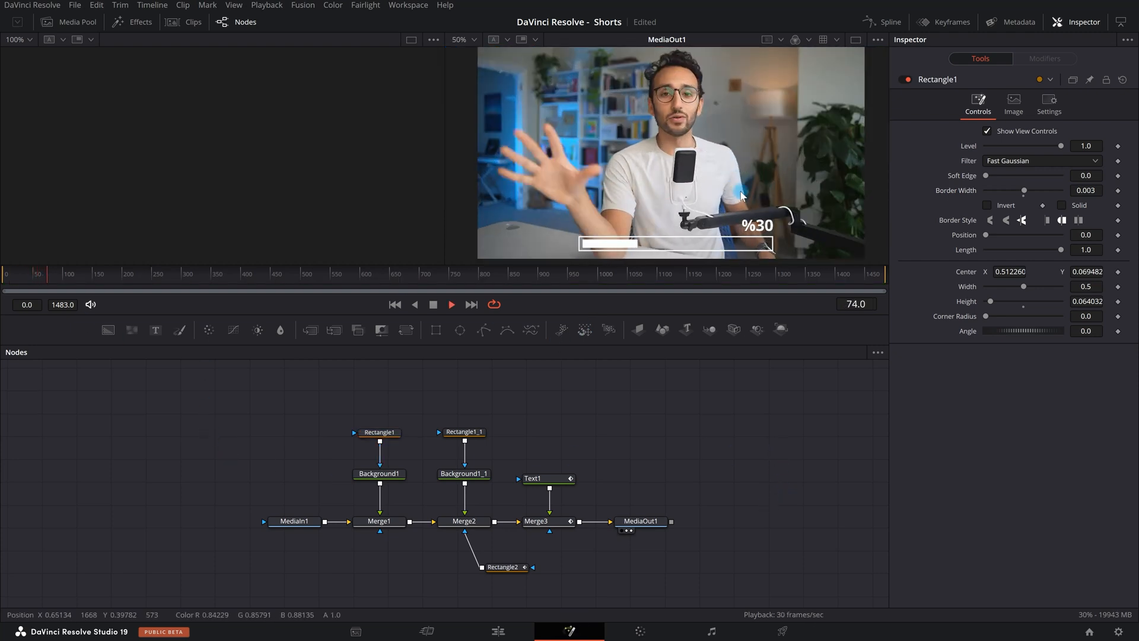
pyautogui.scroll(-1, 731, 177)
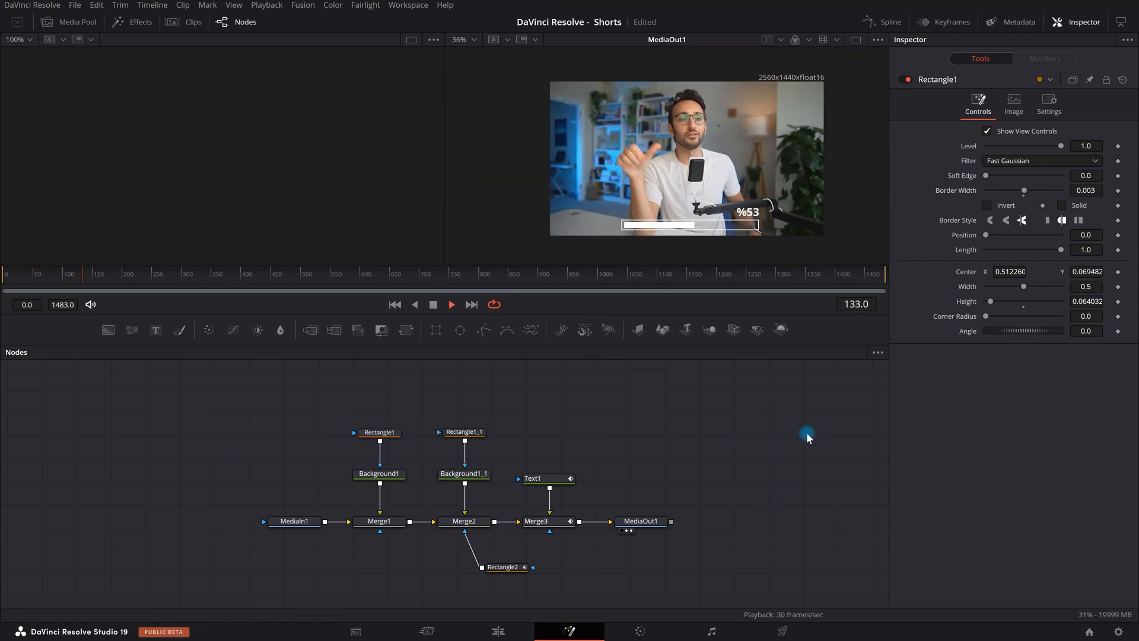
pyautogui.press('space')
pyautogui.click(155, 284)
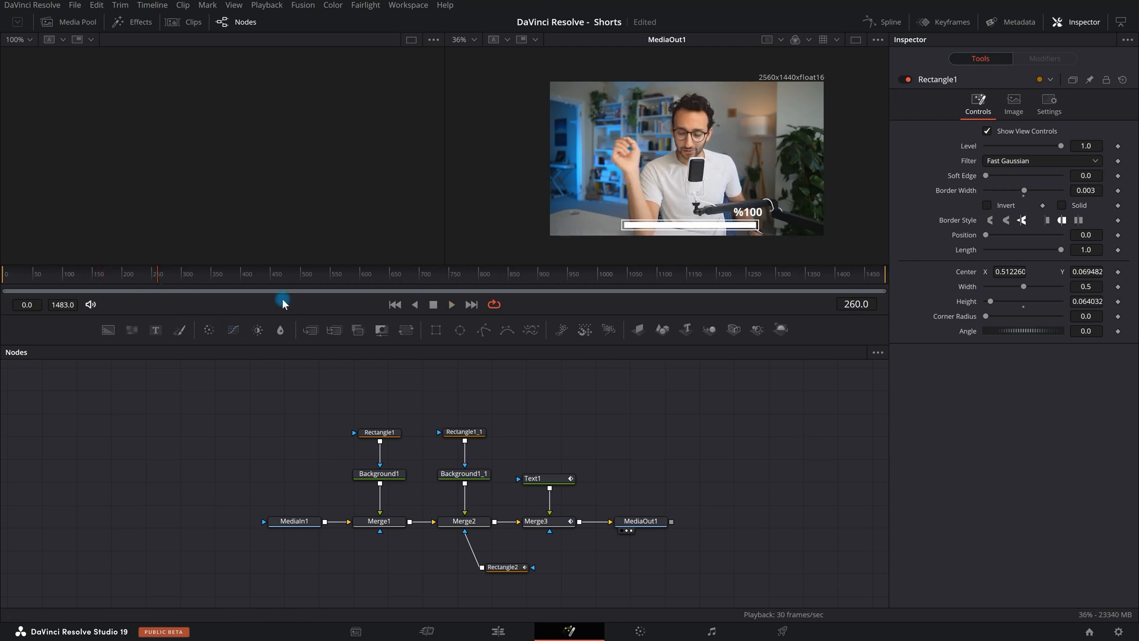
# Try the Blend setting on Merge1 and Merge2 to preview fading out the bar's outline and fill
pyautogui.scroll(2, 448, 473)
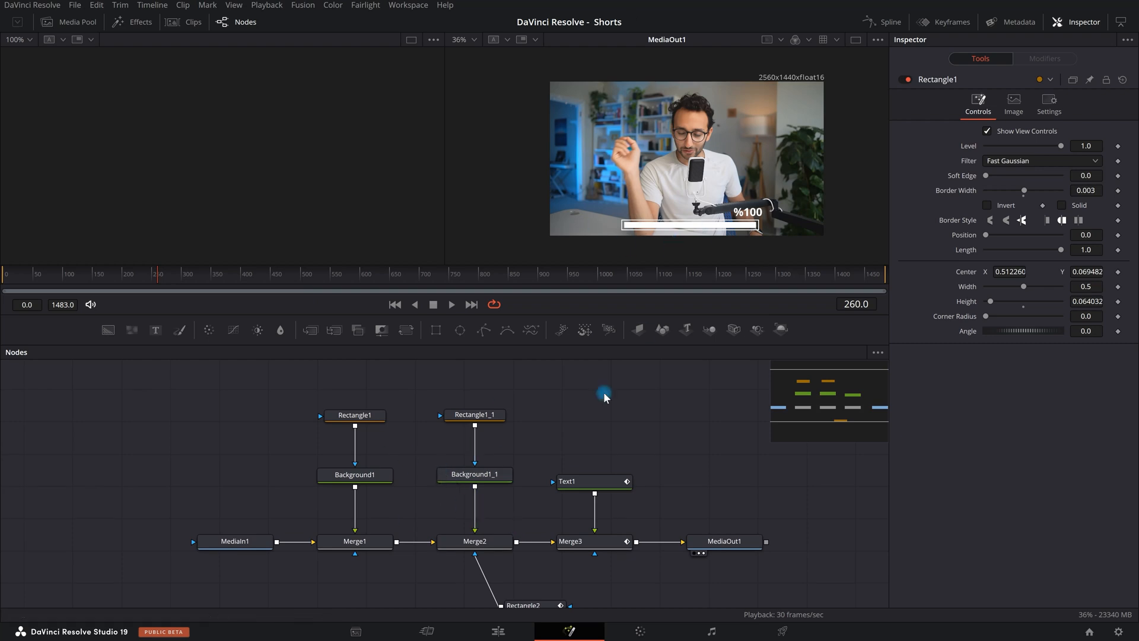
pyautogui.click(378, 549)
pyautogui.click(1061, 294)
pyautogui.click(477, 542)
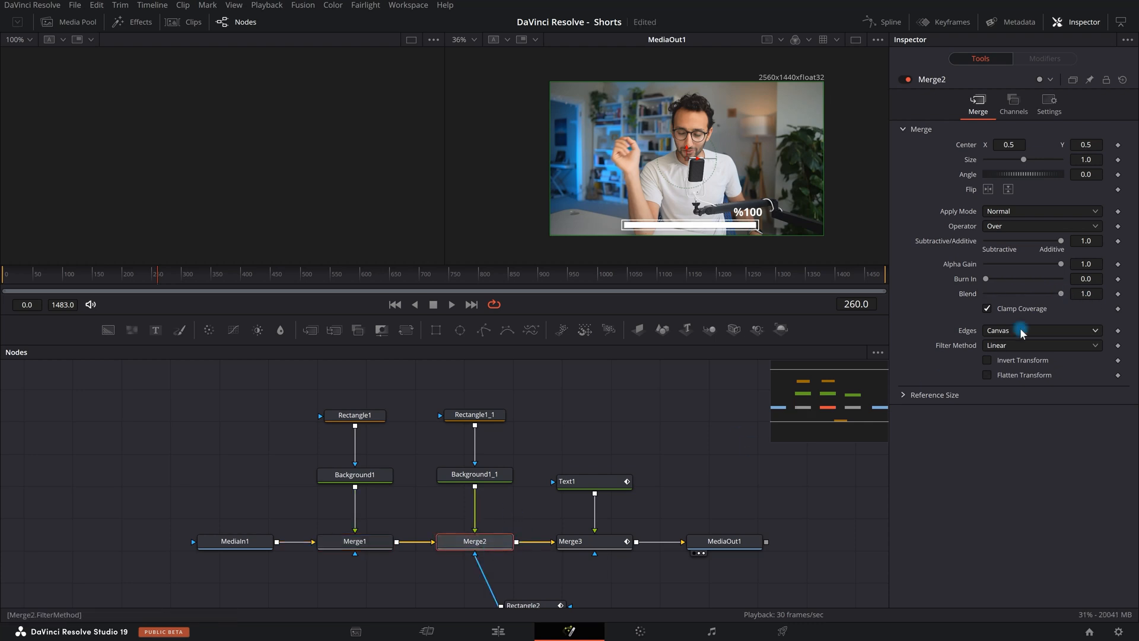
pyautogui.moveTo(1059, 296); pyautogui.dragTo(1134, 302)
pyautogui.click(380, 541)
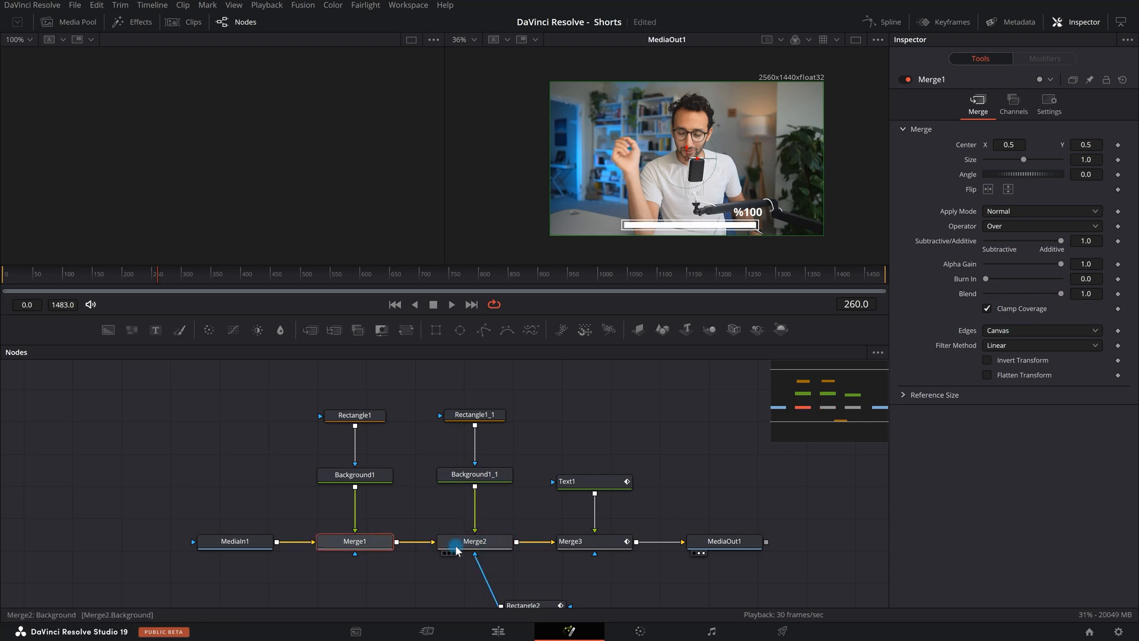
pyautogui.click(480, 542)
pyautogui.scroll(-2, 475, 440)
pyautogui.moveTo(1062, 294); pyautogui.dragTo(979, 361)
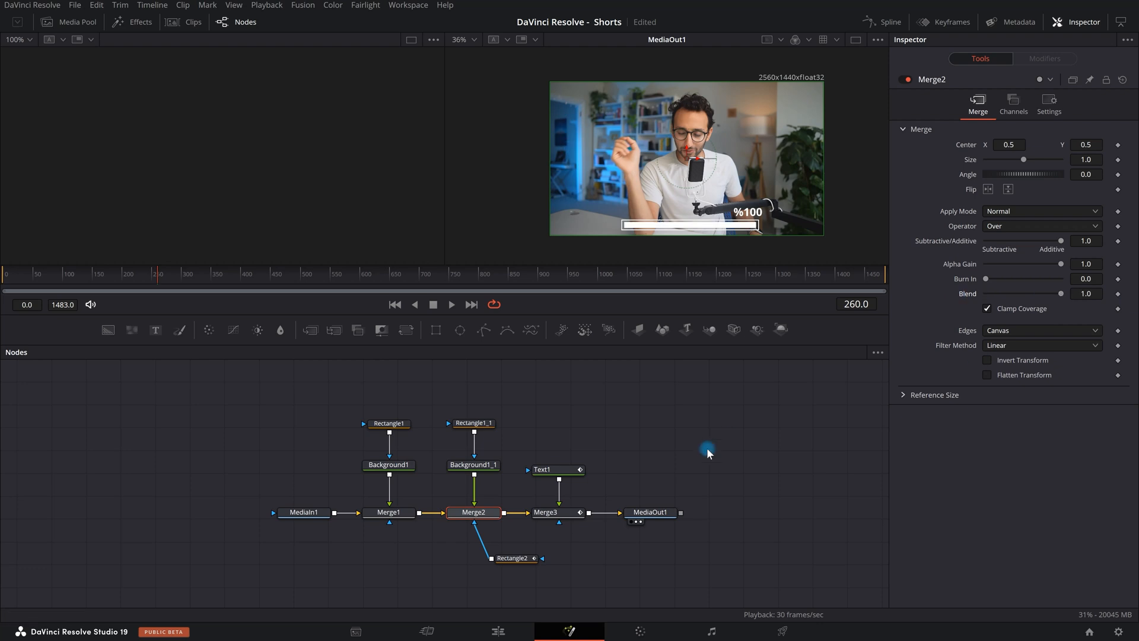
pyautogui.hscroll(1, 707, 448)
# Keyframe Merge1's Blend at frame 270 and lower it to 0 at frame 273 to fade out the outline
pyautogui.click(145, 279)
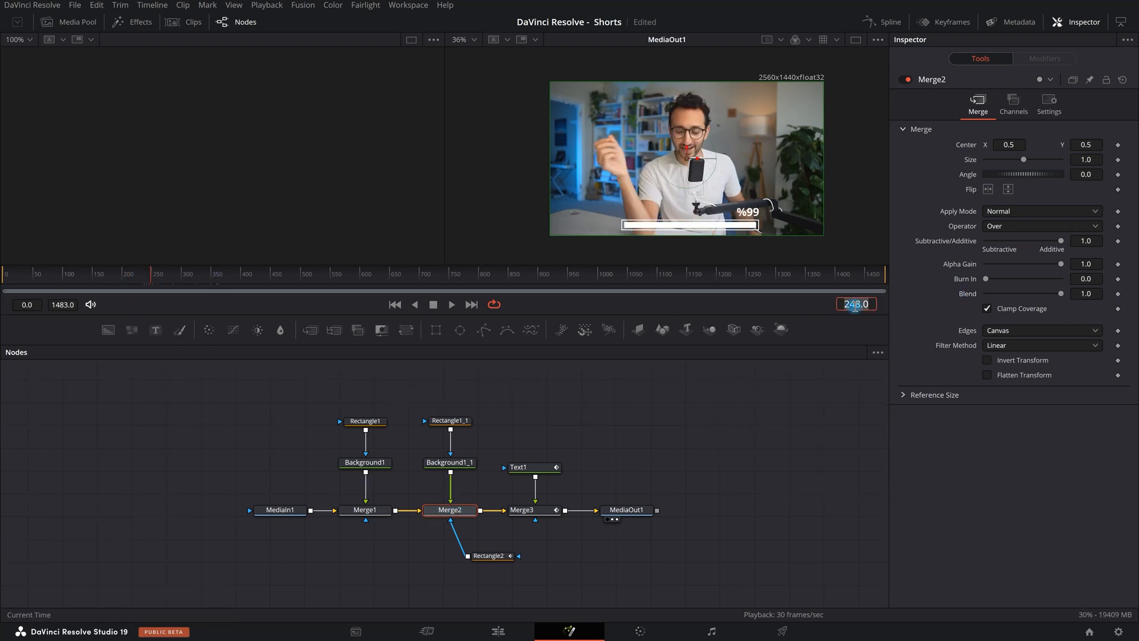
pyautogui.press('Return')
pyautogui.click(367, 510)
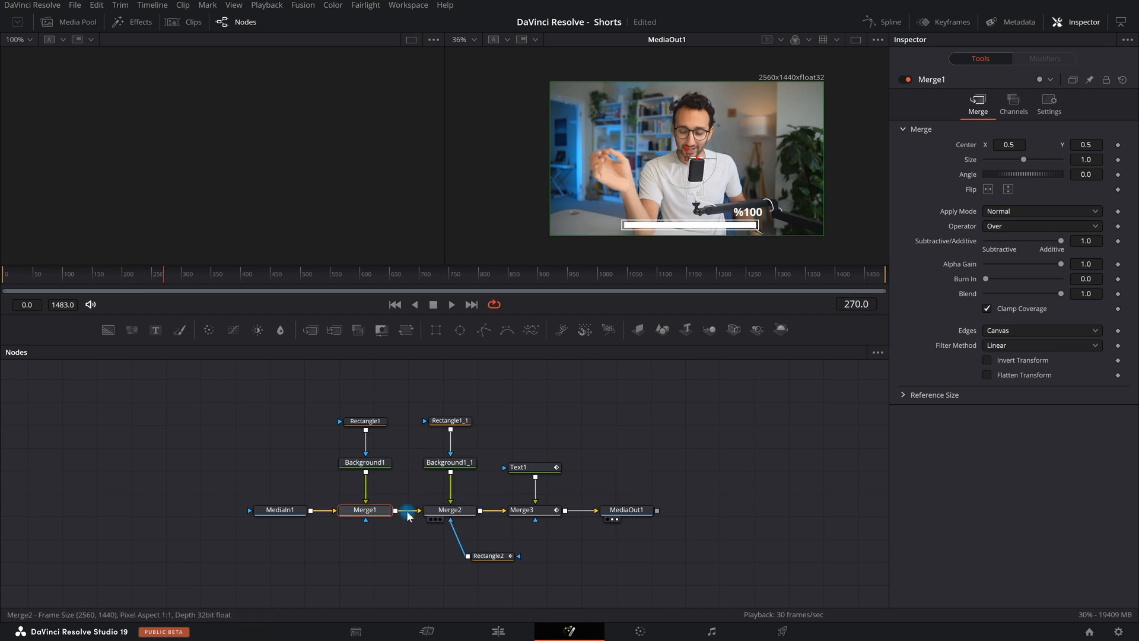
pyautogui.click(1118, 295)
pyautogui.click(876, 308)
pyautogui.write('273')
pyautogui.press('Return')
pyautogui.moveTo(1058, 301); pyautogui.dragTo(985, 295)
# Keyframe Merge2's Blend at 1.0 on frame 270 and at 0 on frame 273 to fade out the fill
pyautogui.click(431, 511)
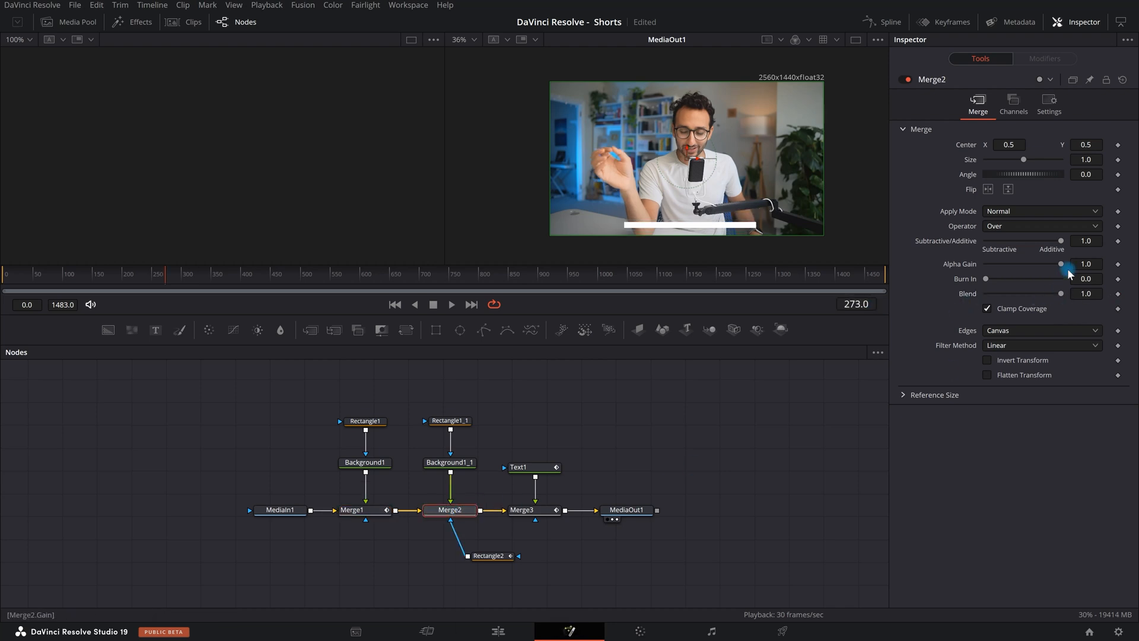
pyautogui.click(858, 305)
pyautogui.write('270')
pyautogui.press('Return')
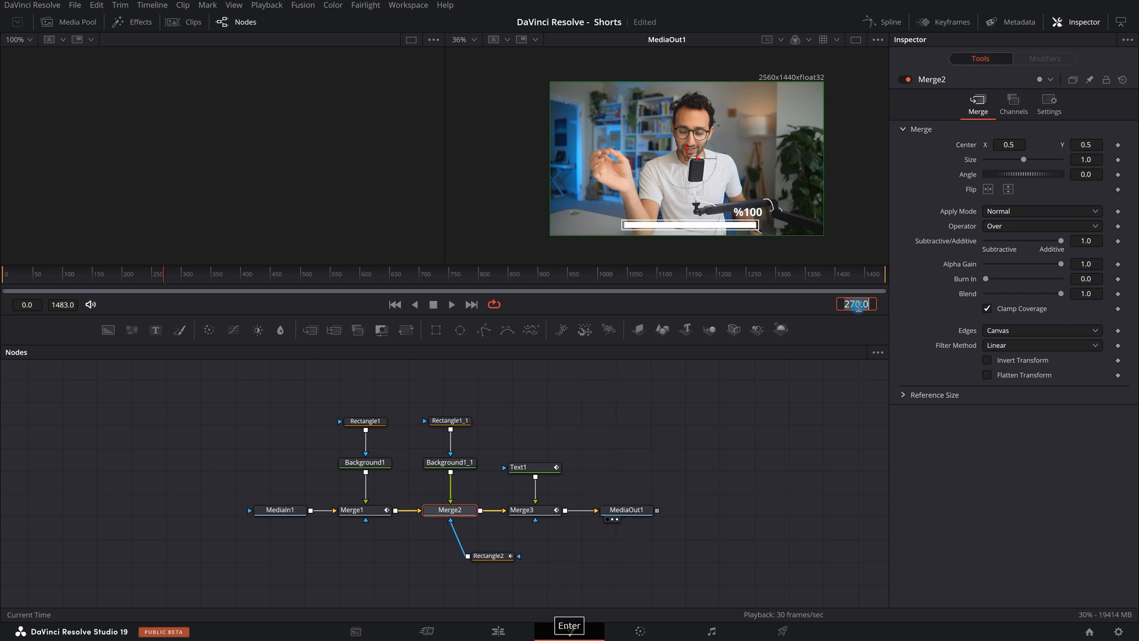
pyautogui.click(1118, 294)
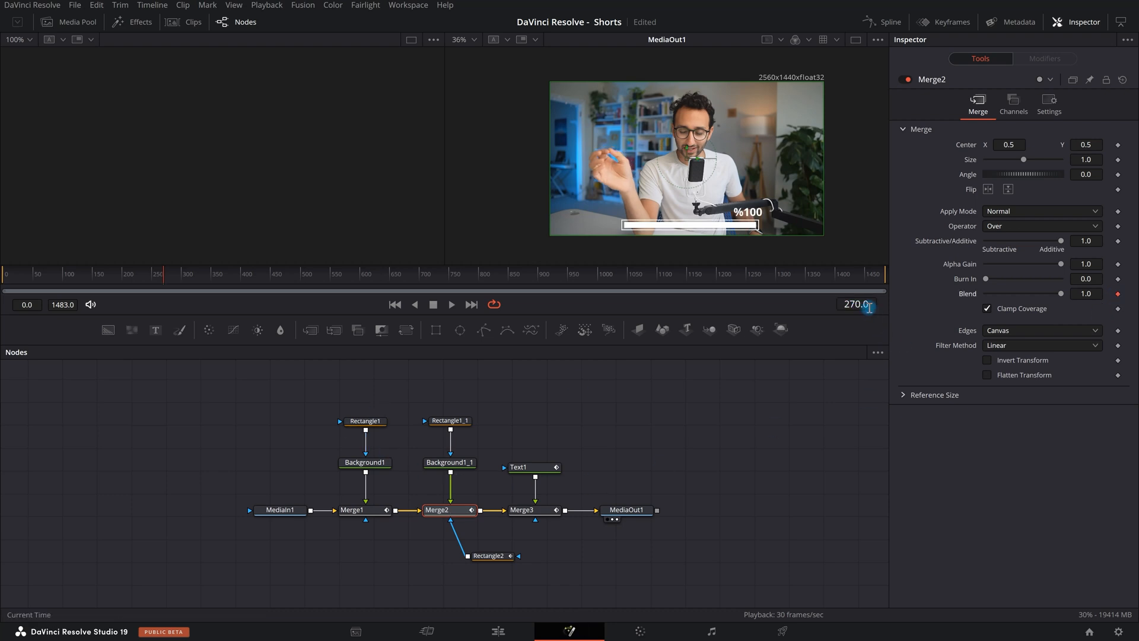
pyautogui.click(869, 307)
pyautogui.write('273')
pyautogui.press('Return')
pyautogui.click(1100, 291)
pyautogui.write('0')
pyautogui.press('Return')
# Return to the Edit page and play the clip from within the progress bar section to review the fade-out
pyautogui.press('space')
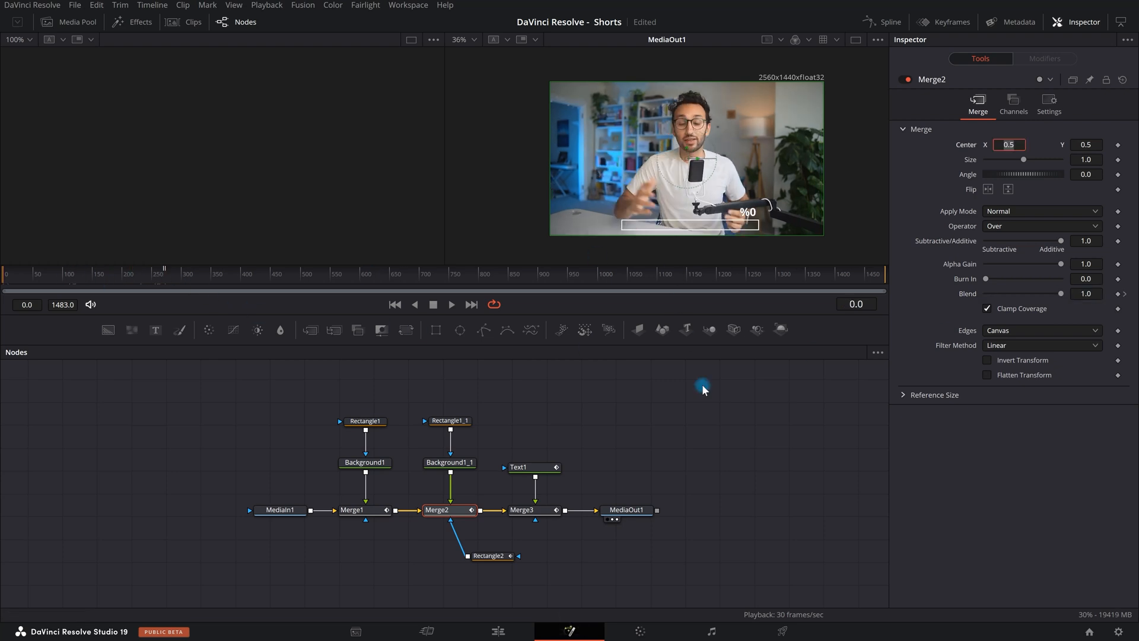
pyautogui.hotkey('shift', '4')
pyautogui.press('space')
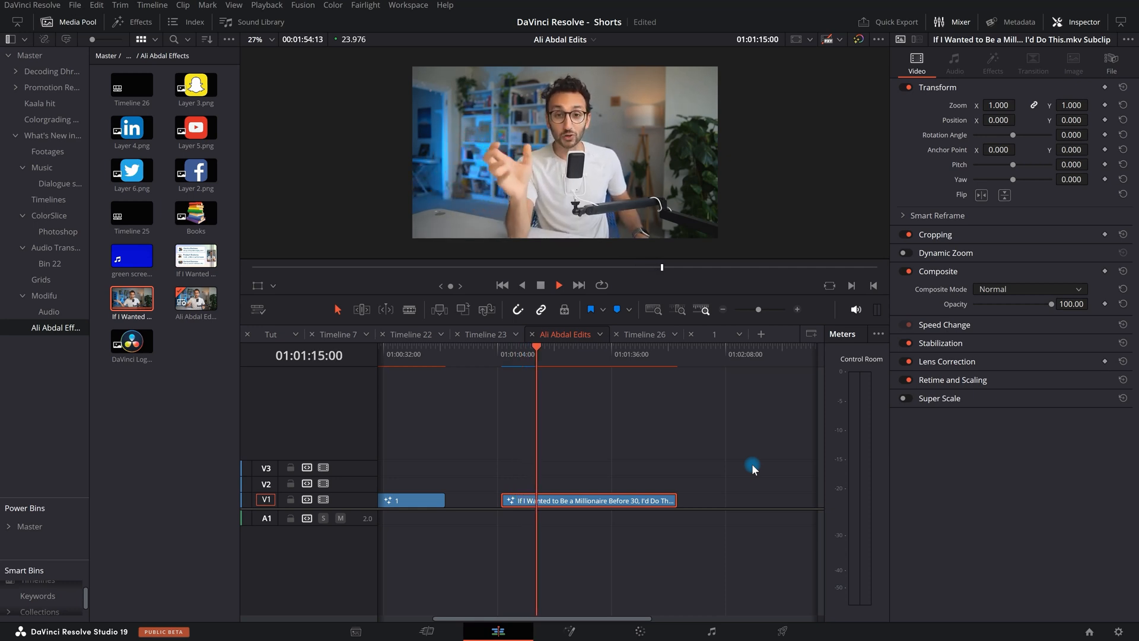
pyautogui.click(518, 356)
pyautogui.press('space')
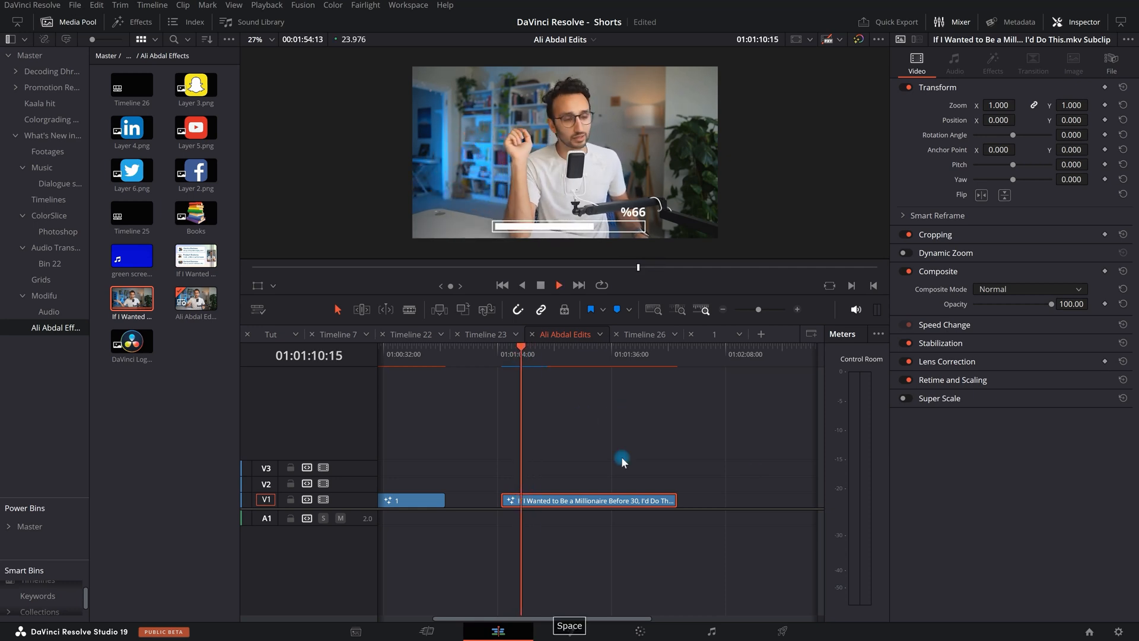
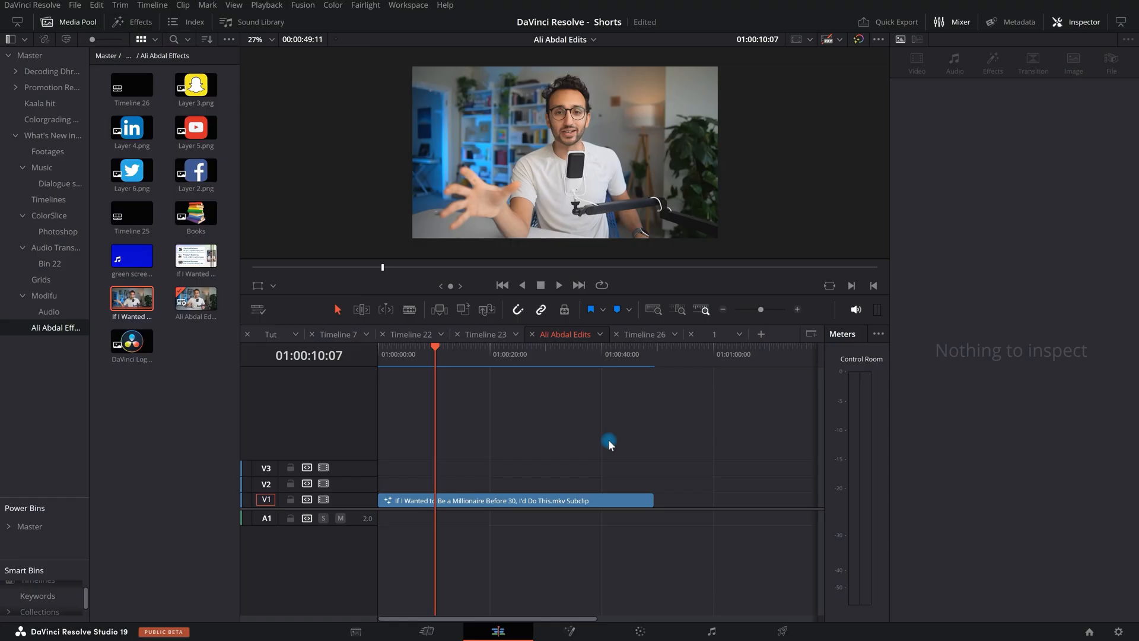
# Place the LinkedIn logo Layer 4.png on V2 above the first talking-head clip and park the playhead on it at 01:00:17:17
pyautogui.click(136, 128)
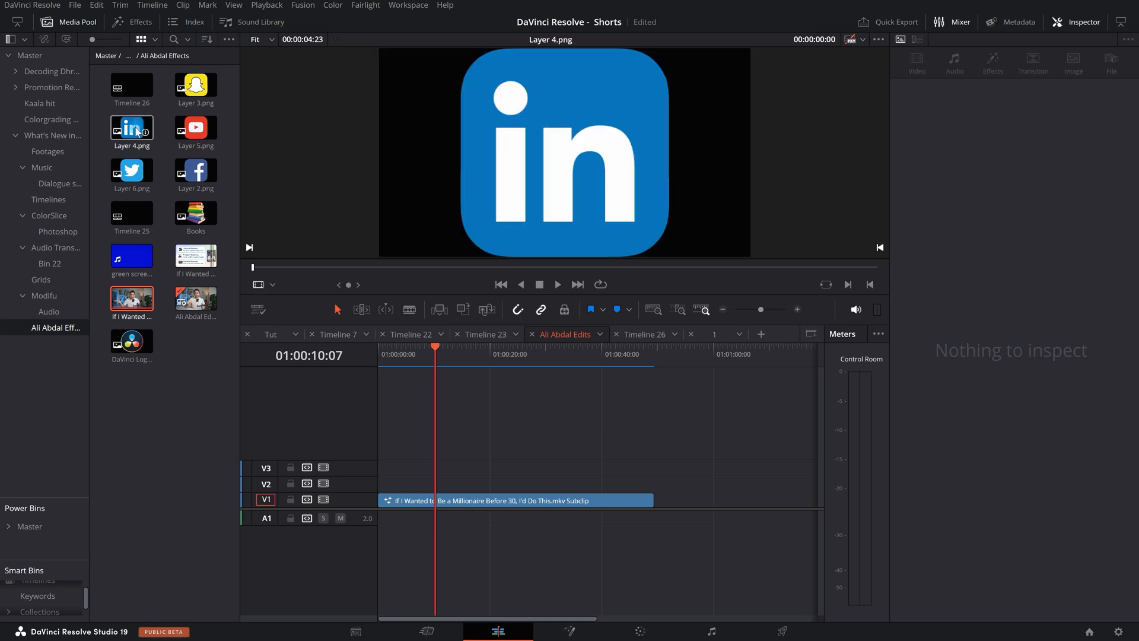
pyautogui.moveTo(133, 133); pyautogui.dragTo(482, 484)
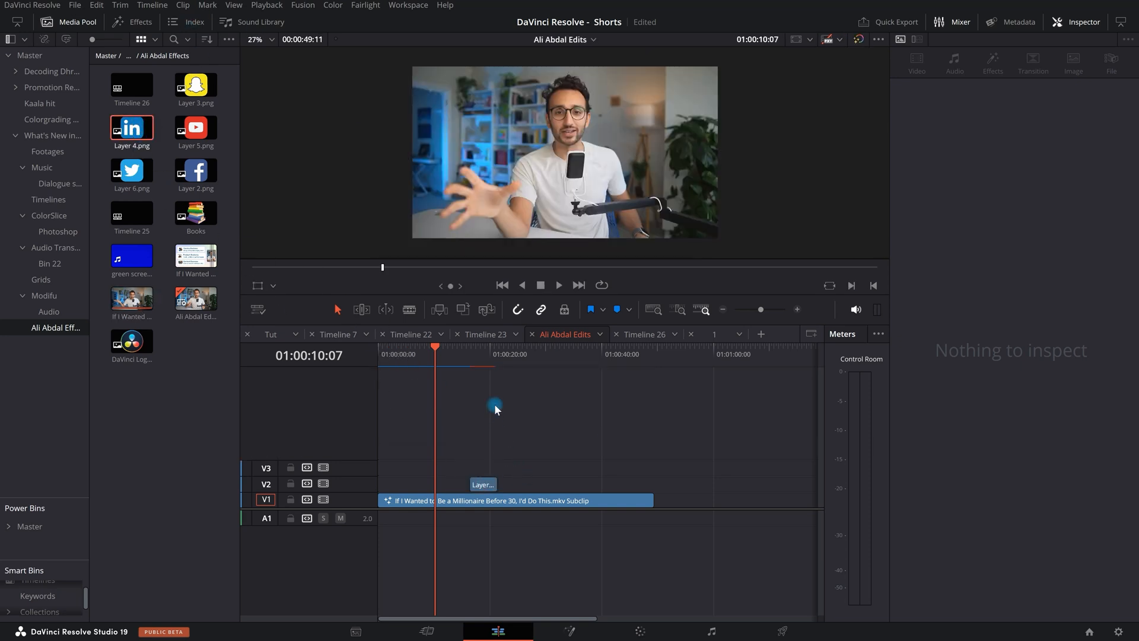
pyautogui.click(472, 350)
pyautogui.press('space')
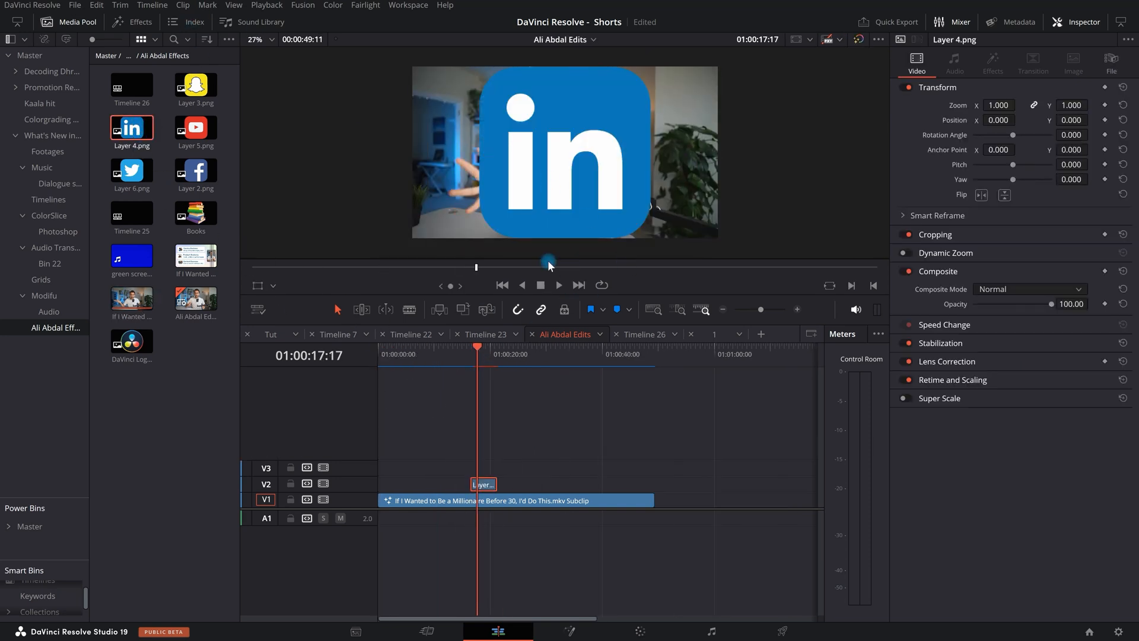
# Scale the LinkedIn logo to 0.120 and position it beside the speaker's raised hand at X -2298.08, Y 71.670
pyautogui.moveTo(1071, 105); pyautogui.dragTo(1016, 111)
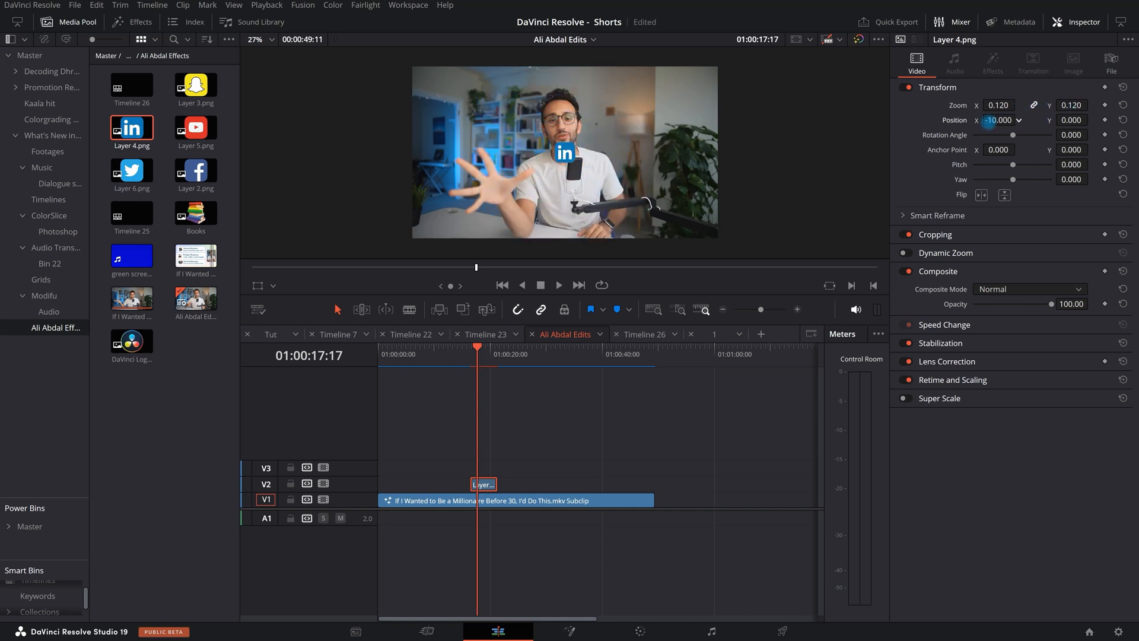
pyautogui.moveTo(988, 120); pyautogui.dragTo(476, 279)
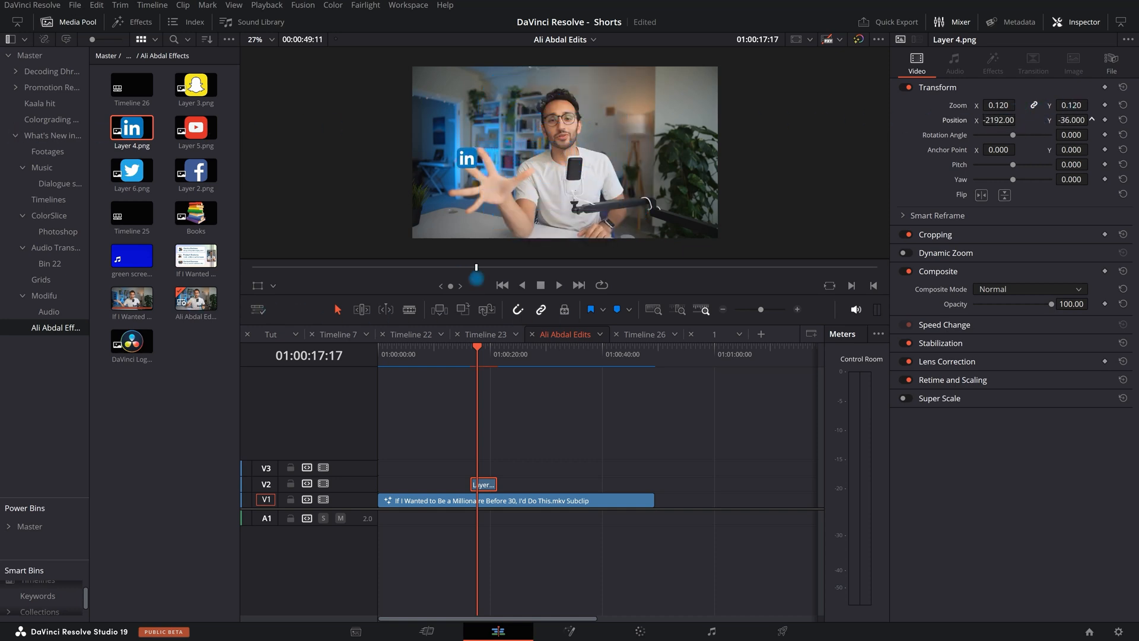
pyautogui.click(258, 285)
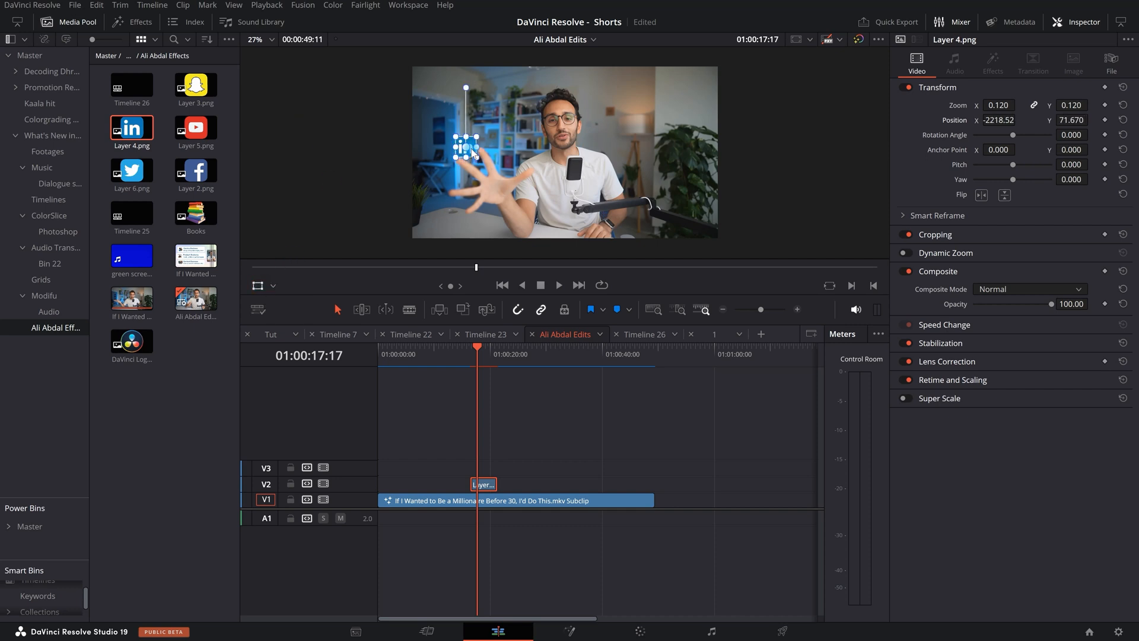
pyautogui.click(529, 447)
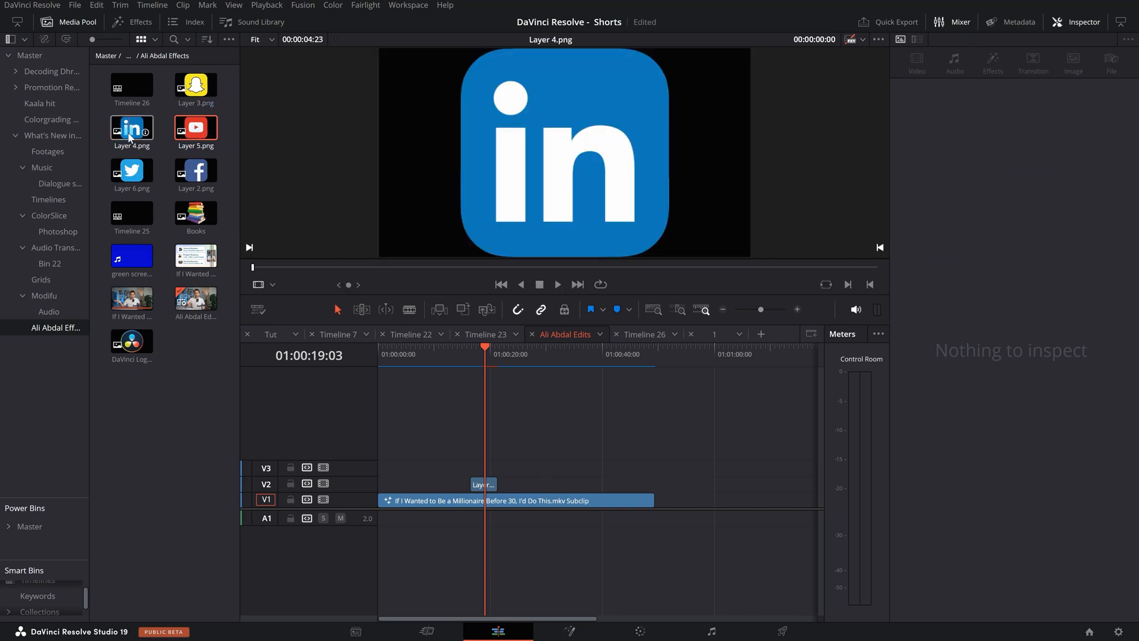
# Add Layer 6.png, Layer 2.png, Layer 3.png and Layer 5.png together on V2 after the LinkedIn logo clip
pyautogui.click(125, 172)
pyautogui.keyDown('ctrl'); pyautogui.click(195, 172); pyautogui.keyUp('ctrl')
pyautogui.keyDown('ctrl'); pyautogui.click(196, 86); pyautogui.keyUp('ctrl')
pyautogui.keyDown('ctrl'); pyautogui.click(196, 127); pyautogui.keyUp('ctrl')
pyautogui.moveTo(196, 128); pyautogui.dragTo(540, 488)
pyautogui.click(511, 439)
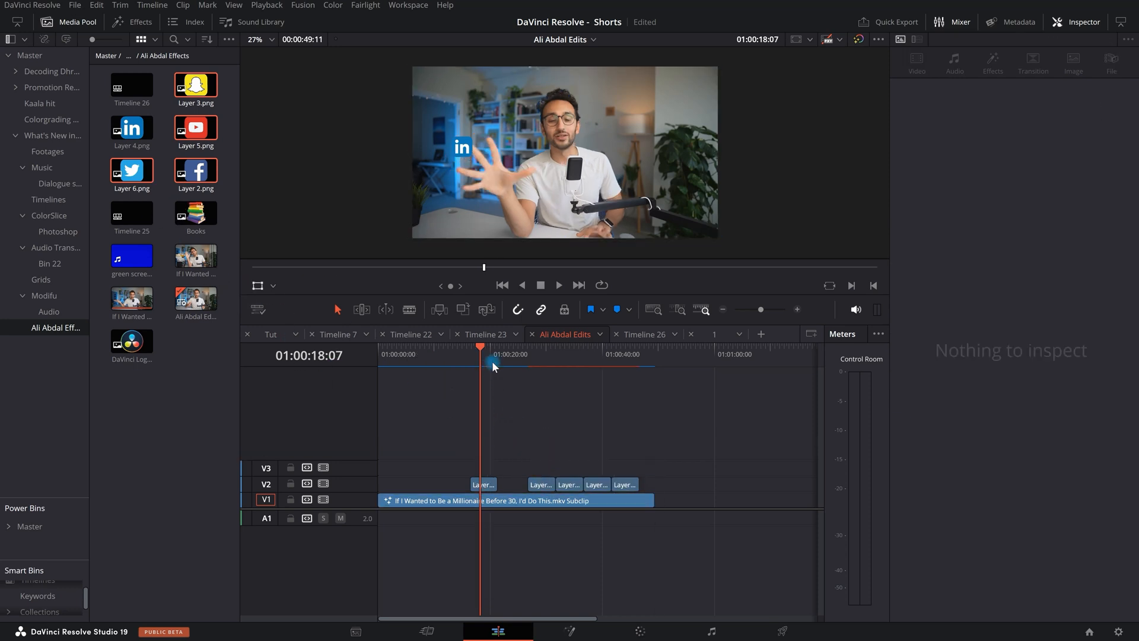
pyautogui.scroll(2, 443, 124)
pyautogui.click(534, 426)
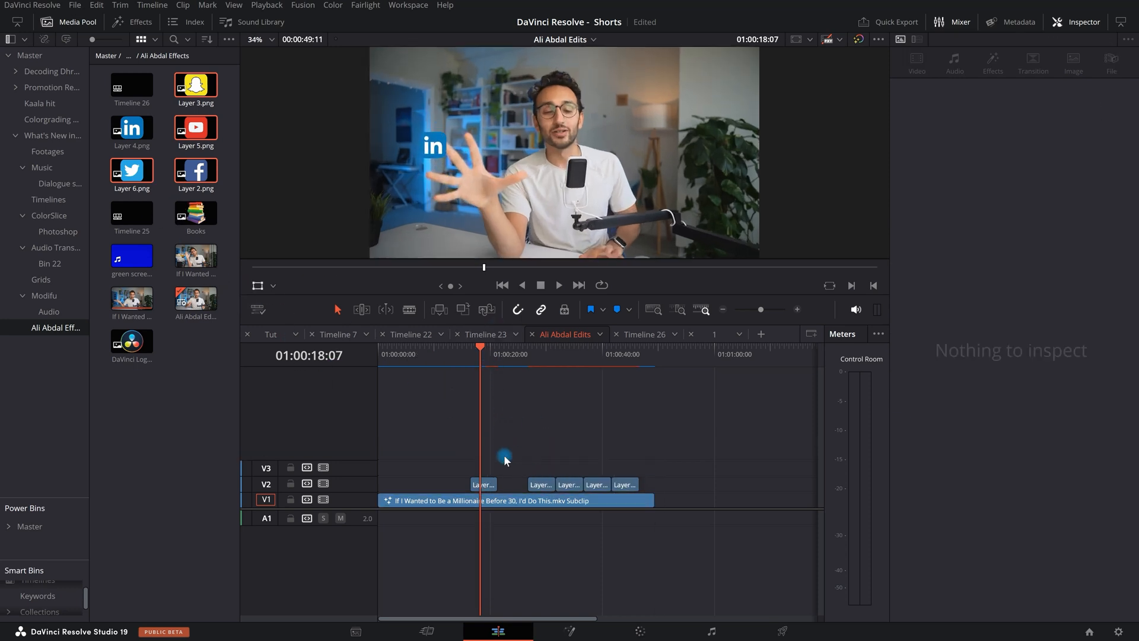
# Copy the LinkedIn logo clip and paste only its Zoom attribute onto the four other logo clips
pyautogui.click(492, 486)
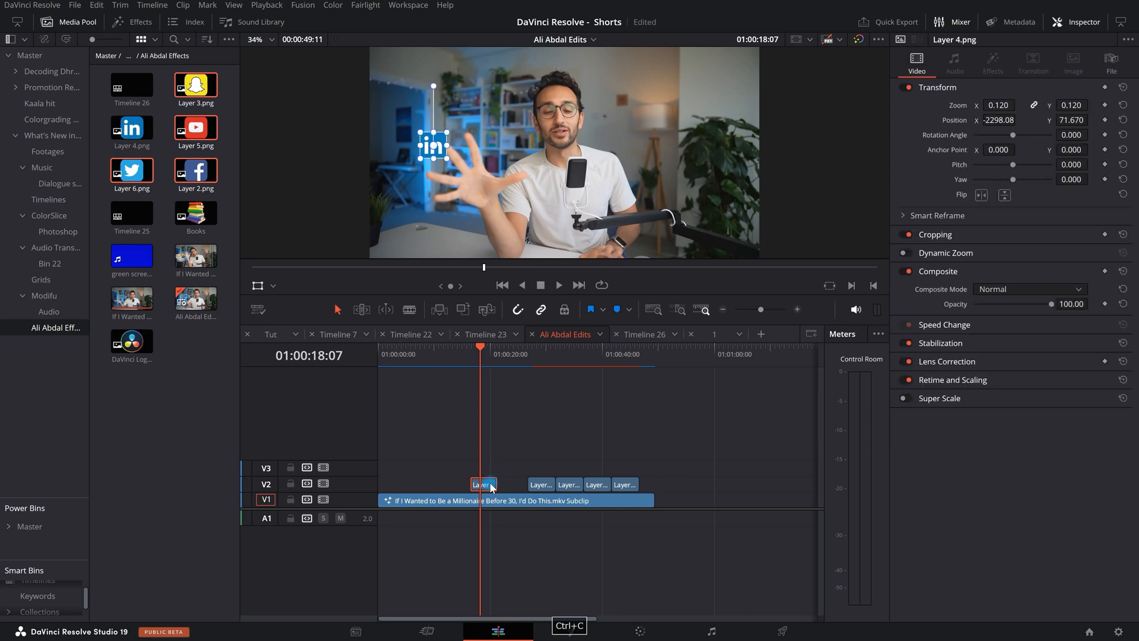
pyautogui.scroll(-1, 481, 163)
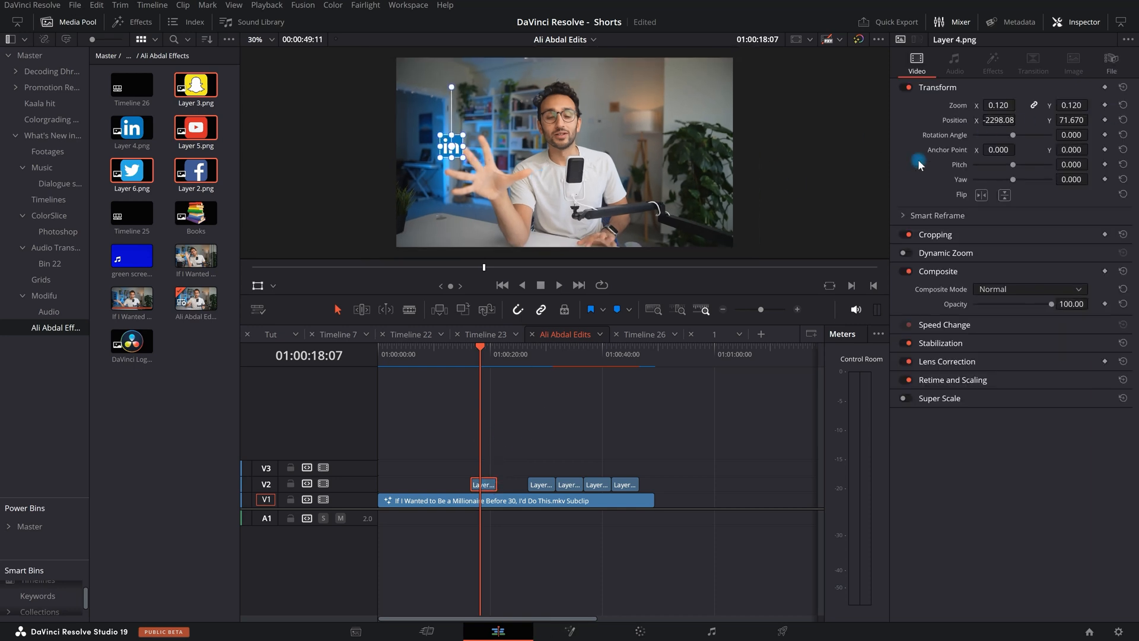
pyautogui.click(524, 456)
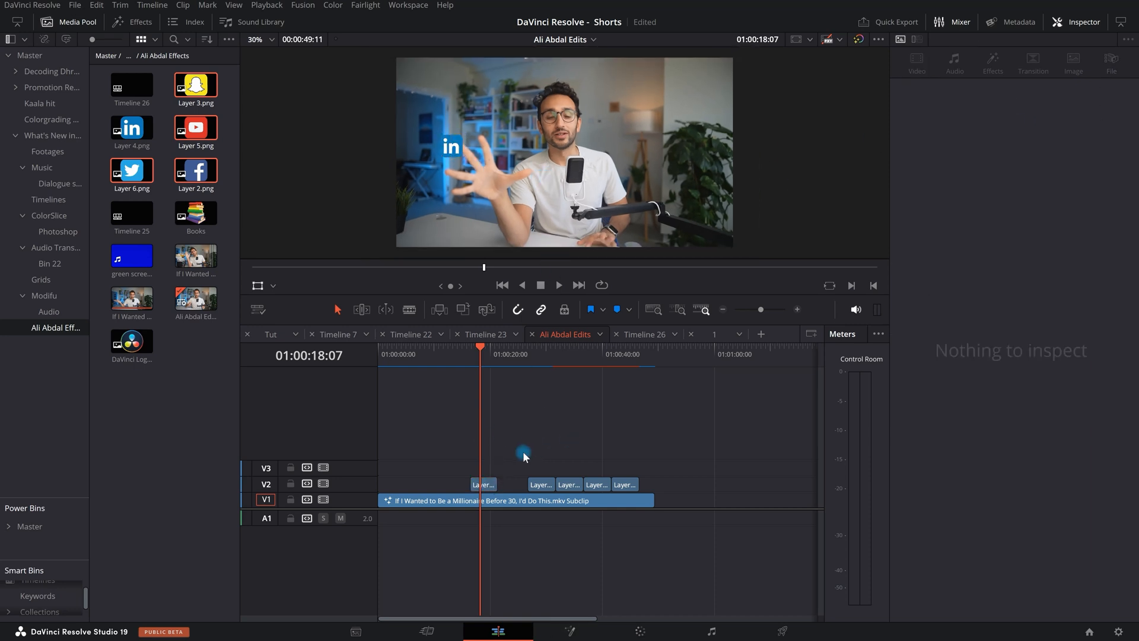
pyautogui.moveTo(523, 453); pyautogui.dragTo(650, 486)
pyautogui.click(527, 358)
pyautogui.click(541, 360)
pyautogui.moveTo(541, 362); pyautogui.dragTo(538, 363)
pyautogui.click(528, 466)
pyautogui.moveTo(575, 465); pyautogui.dragTo(656, 479)
pyautogui.rightClick(572, 486)
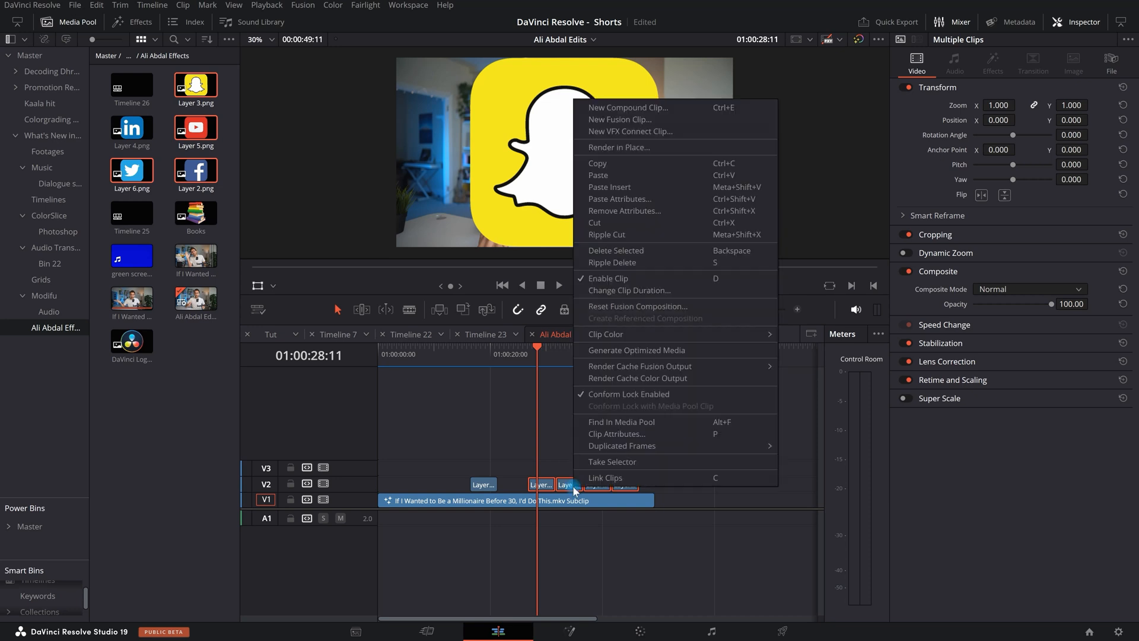
pyautogui.click(639, 200)
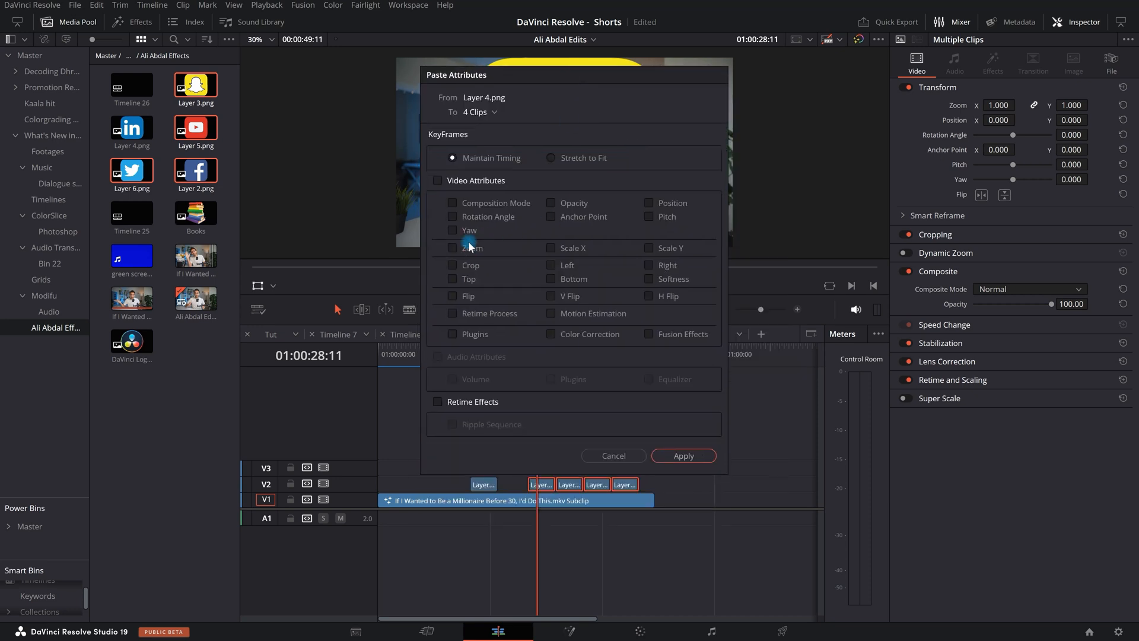
pyautogui.click(682, 456)
pyautogui.moveTo(539, 350); pyautogui.dragTo(557, 375)
pyautogui.click(606, 389)
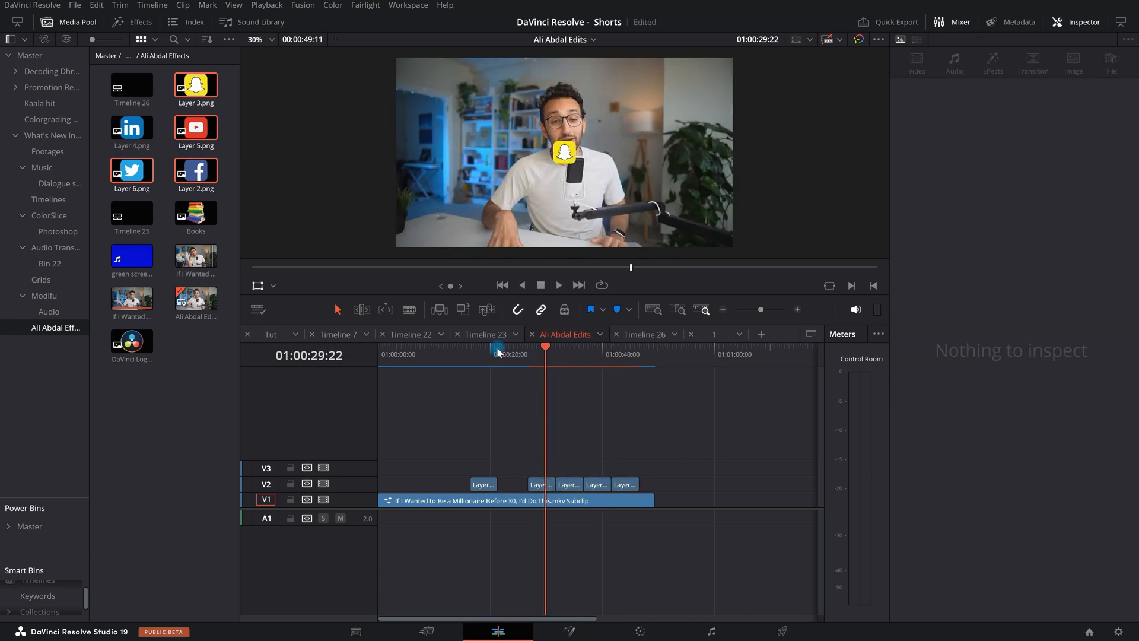
# Extend the LinkedIn clip and stack Layer 3, 5, 6 and 2 on V3 to V6 with staggered starts and a common end
pyautogui.click(470, 352)
pyautogui.moveTo(534, 465); pyautogui.dragTo(579, 454)
pyautogui.moveTo(497, 481); pyautogui.dragTo(589, 484)
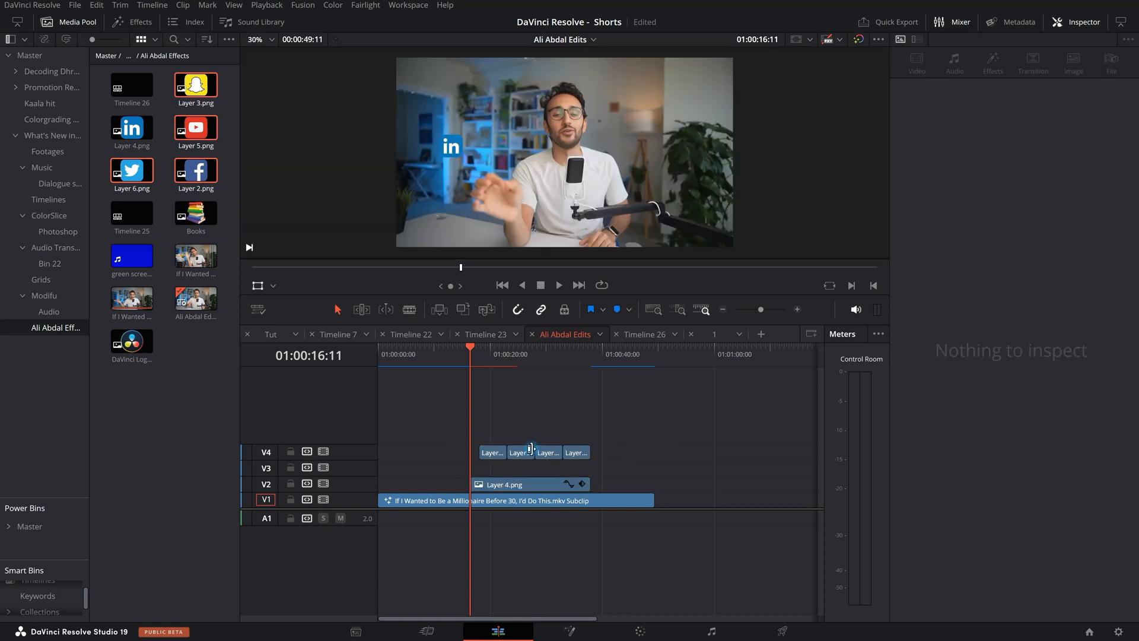
pyautogui.moveTo(492, 461); pyautogui.dragTo(583, 451)
pyautogui.moveTo(583, 451); pyautogui.dragTo(591, 420)
pyautogui.click(532, 421)
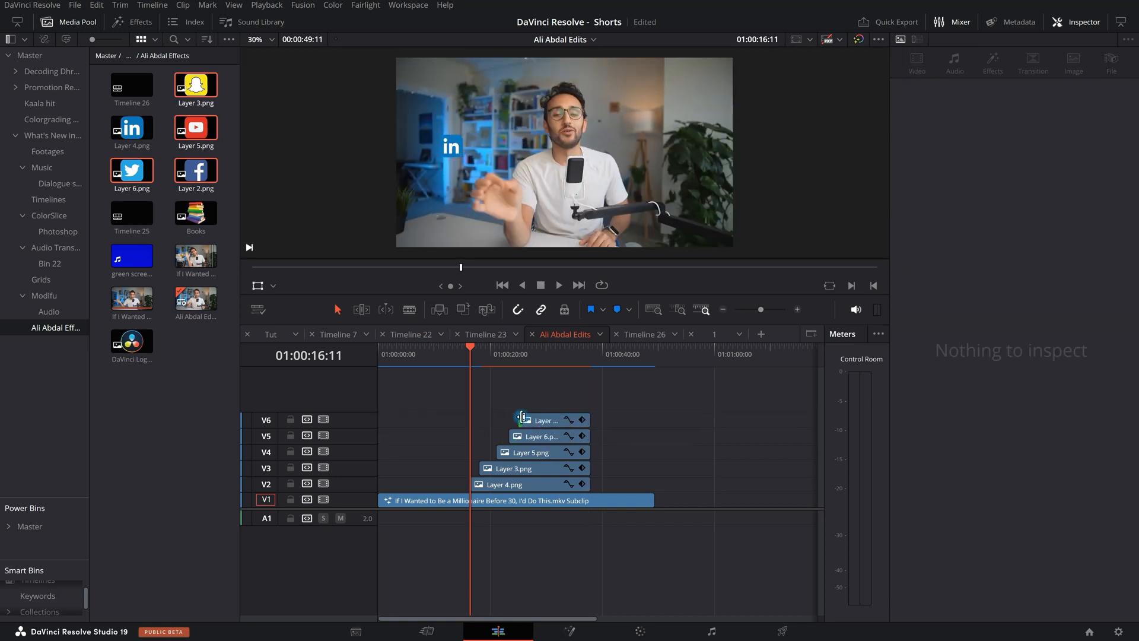
# Extend the starts of the Layer 3, 5, 6 and 2 clips earlier so the logos appear in quick succession
pyautogui.press('space')
pyautogui.scroll(2, 537, 402)
pyautogui.scroll(3, 576, 484)
pyautogui.press('space')
pyautogui.moveTo(585, 469); pyautogui.dragTo(556, 468)
pyautogui.moveTo(660, 452); pyautogui.dragTo(572, 453)
pyautogui.moveTo(700, 436); pyautogui.dragTo(563, 417)
# Play the stacked logos from 01:00:16:11 to check the timing of their staggered appearance
pyautogui.hotkey('ctrl', '-')
pyautogui.press('space')
pyautogui.hotkey('ctrl', '-')
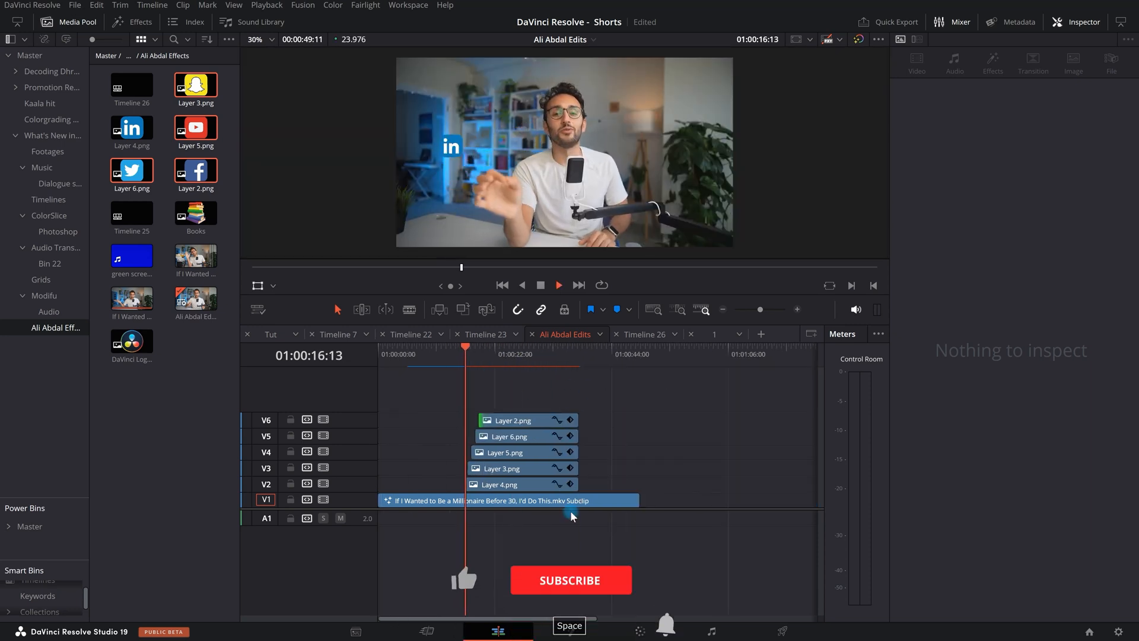
pyautogui.press('space')
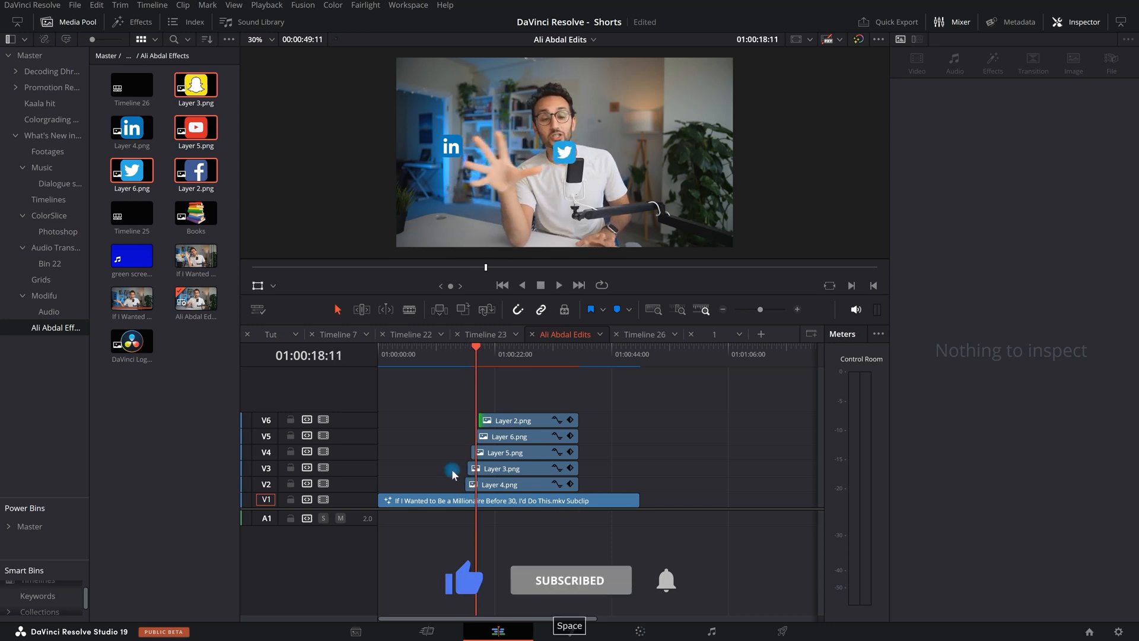
# Move the Snapchat logo above the LinkedIn logo and the YouTube logo to the other side of the speaker's head
pyautogui.hotkey('ctrl', '=')
pyautogui.hotkey('ctrl', '=')
pyautogui.moveTo(483, 352)
pyautogui.mouseDown()
pyautogui.moveTo(521, 351)
pyautogui.moveTo(486, 352)
pyautogui.mouseUp()
pyautogui.moveTo(519, 471); pyautogui.dragTo(518, 473)
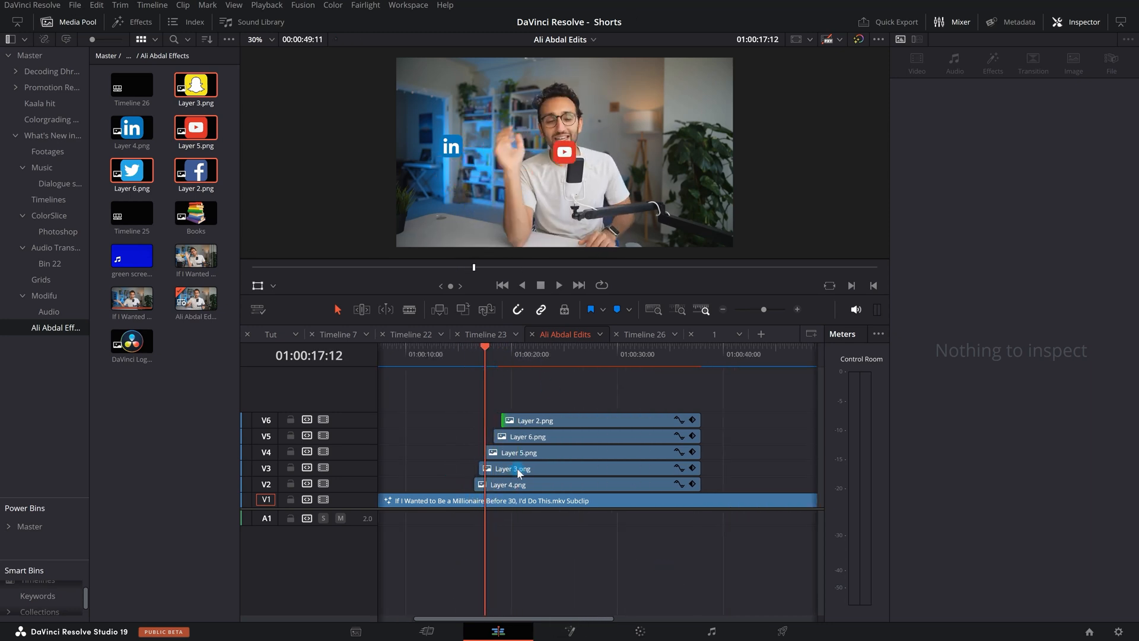
pyautogui.moveTo(572, 159); pyautogui.dragTo(489, 129)
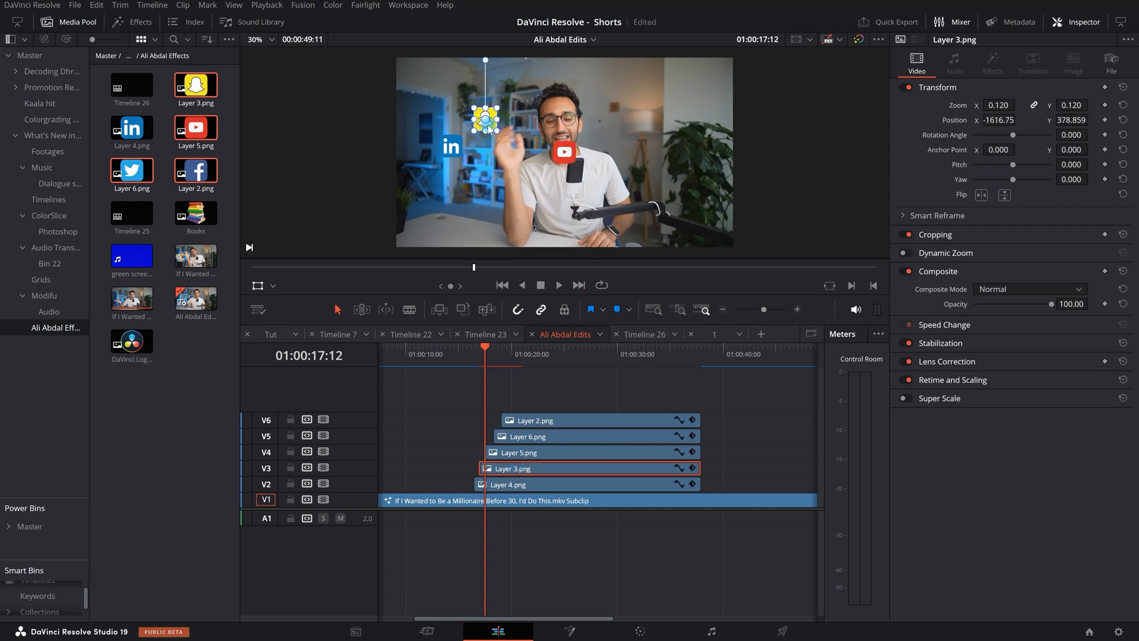
pyautogui.moveTo(564, 152); pyautogui.dragTo(634, 129)
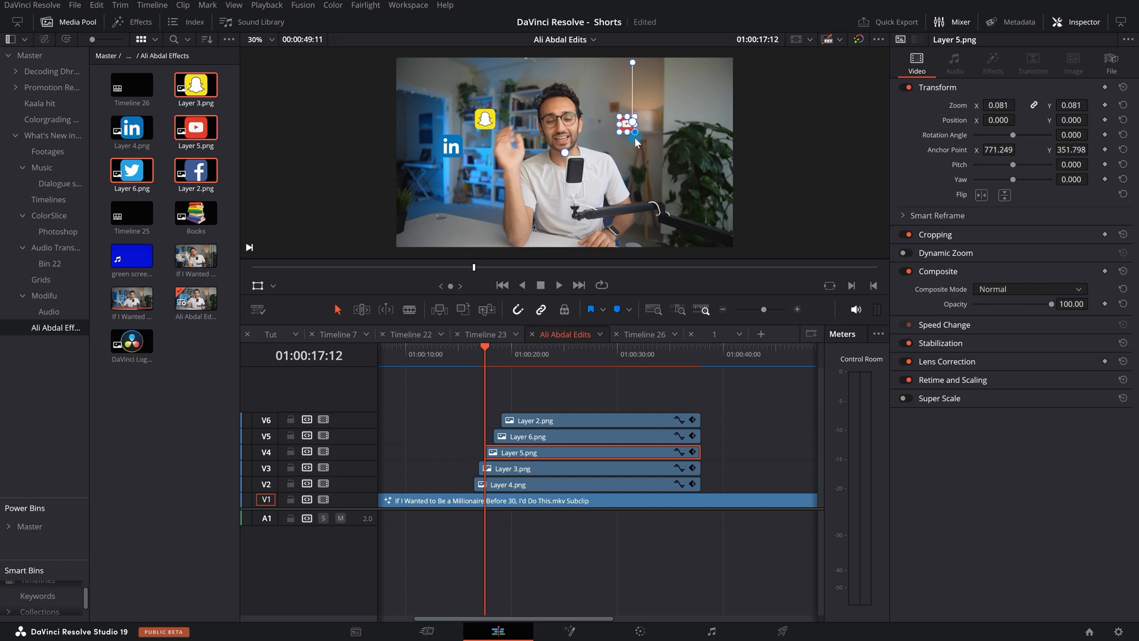
# Place the Twitter logo just below the YouTube logo and the Facebook logo beside the LinkedIn logo
pyautogui.click(561, 435)
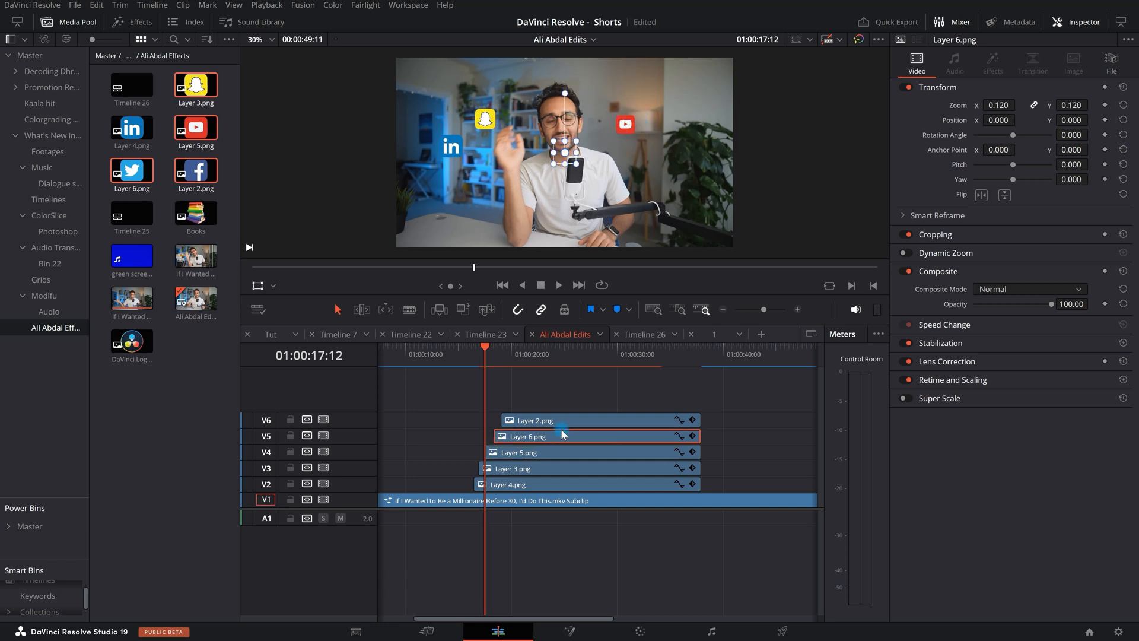
pyautogui.click(501, 359)
pyautogui.moveTo(573, 160); pyautogui.dragTo(658, 164)
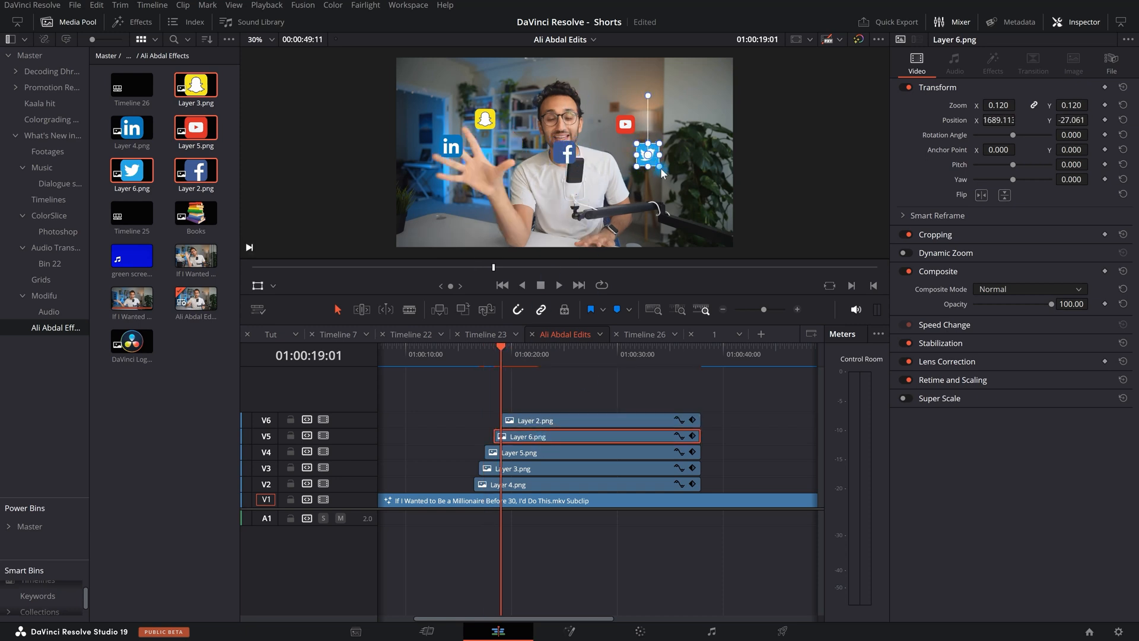
pyautogui.click(521, 352)
pyautogui.click(558, 415)
pyautogui.moveTo(572, 166); pyautogui.dragTo(506, 170)
# Play the section where the logos appear to check their placement around the speaker
pyautogui.press('space')
pyautogui.moveTo(521, 353); pyautogui.dragTo(479, 354)
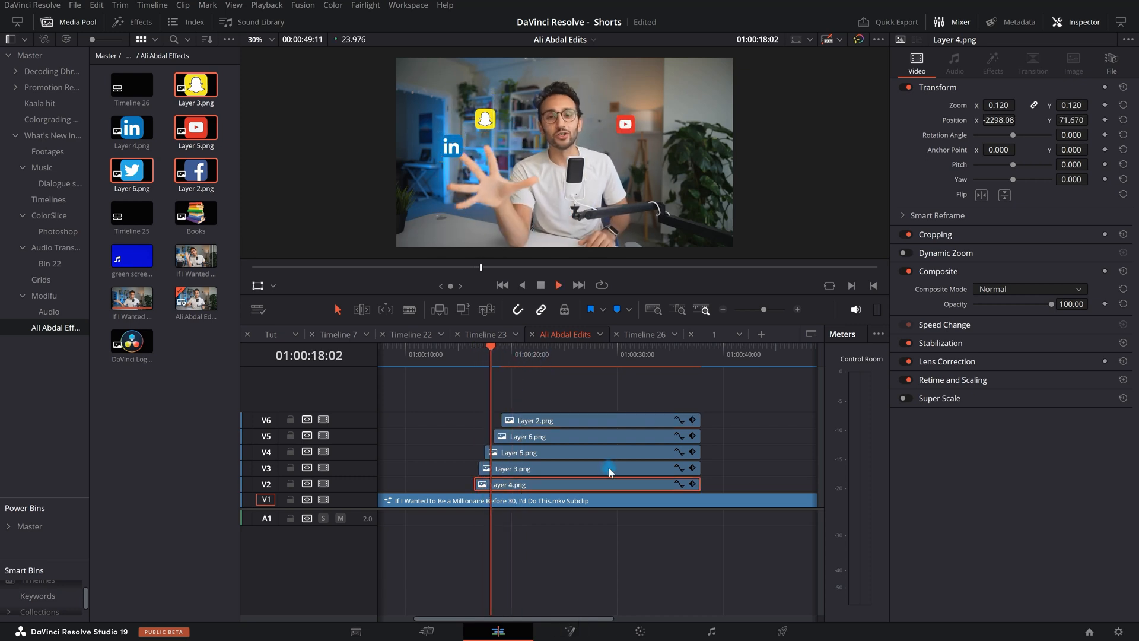
pyautogui.press('space')
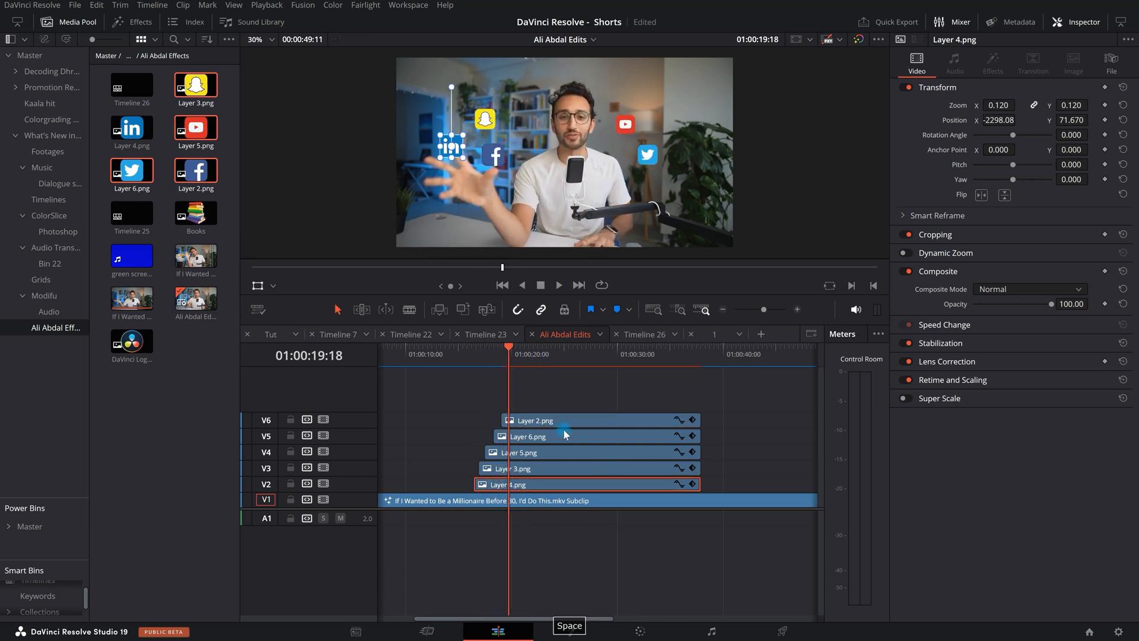
# Add DaVinci Logo.png on V7 above the other logo clips and set its Zoom to 0.100
pyautogui.doubleClick(140, 347)
pyautogui.moveTo(135, 350); pyautogui.dragTo(531, 404)
pyautogui.moveTo(1081, 117); pyautogui.dragTo(1024, 109)
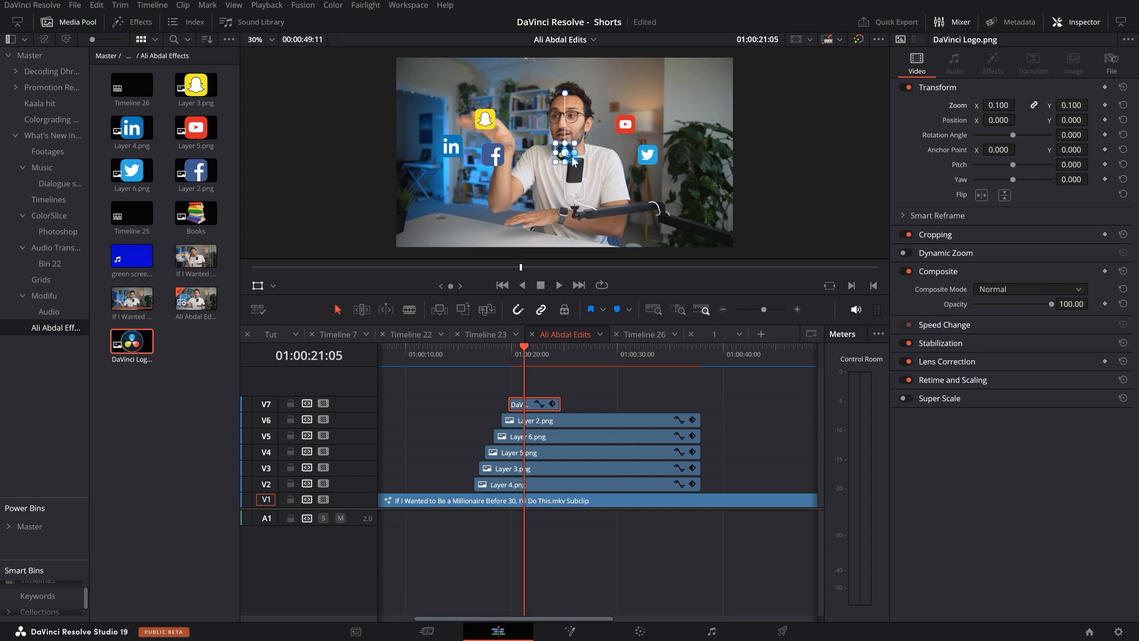
# Place the DaVinci logo below and inward of the Twitter logo and extend its clip to the common end
pyautogui.moveTo(585, 167); pyautogui.dragTo(638, 188)
pyautogui.press('space')
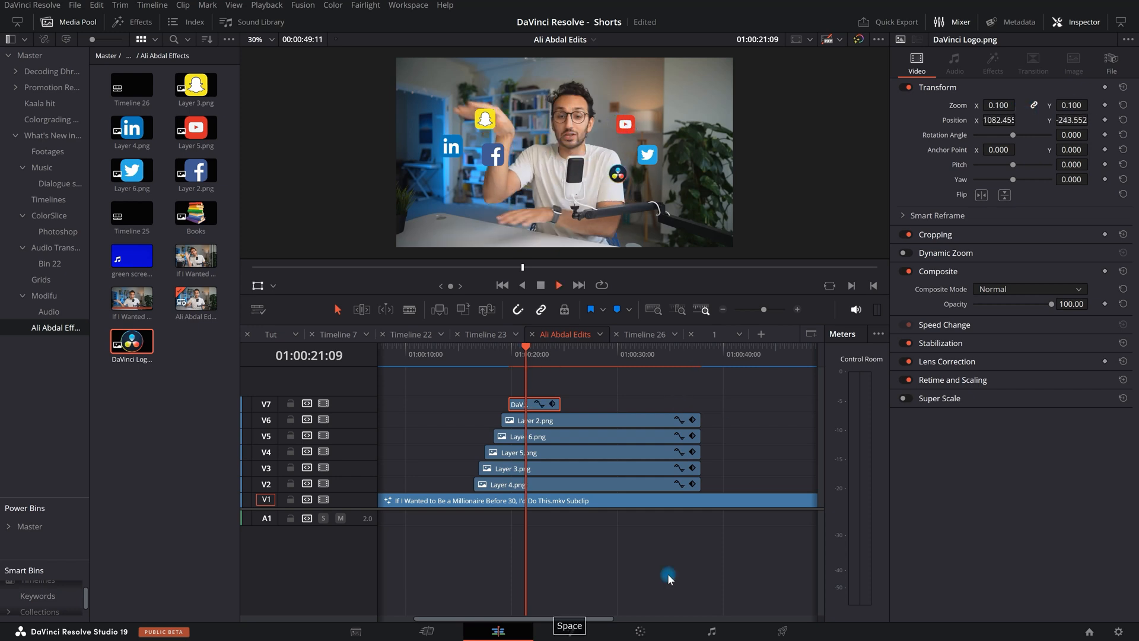
pyautogui.press('space')
pyautogui.moveTo(559, 404); pyautogui.dragTo(699, 405)
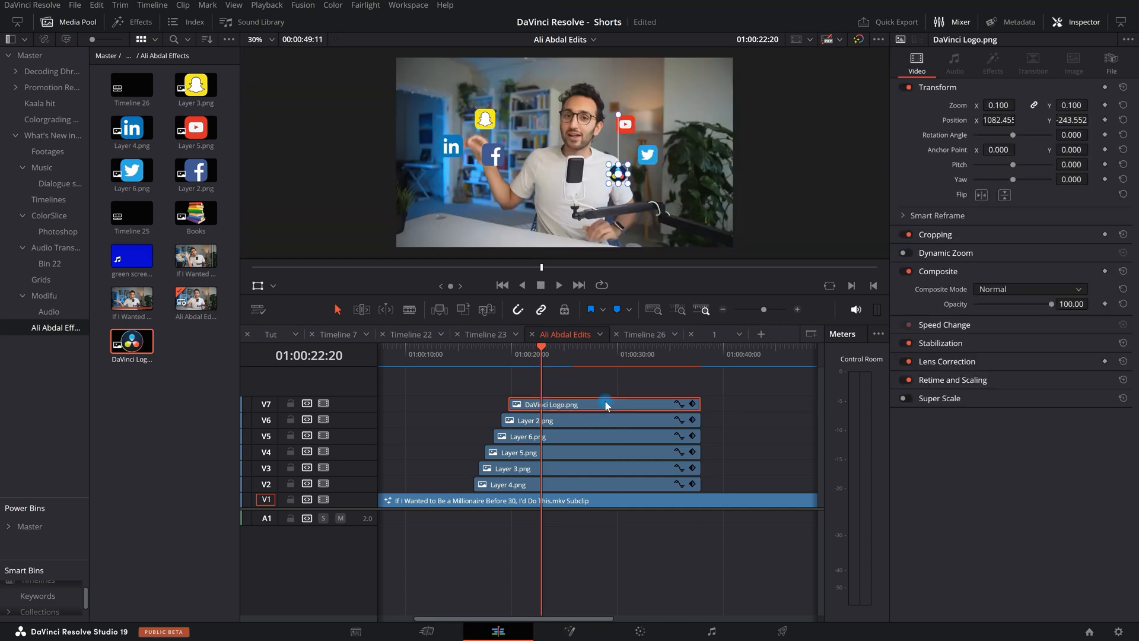
# Lower the Facebook logo beside the speaker and set the YouTube logo's Zoom to 0.100
pyautogui.moveTo(619, 175); pyautogui.dragTo(618, 175)
pyautogui.click(597, 420)
pyautogui.moveTo(486, 155); pyautogui.dragTo(490, 183)
pyautogui.scroll(-1, 510, 190)
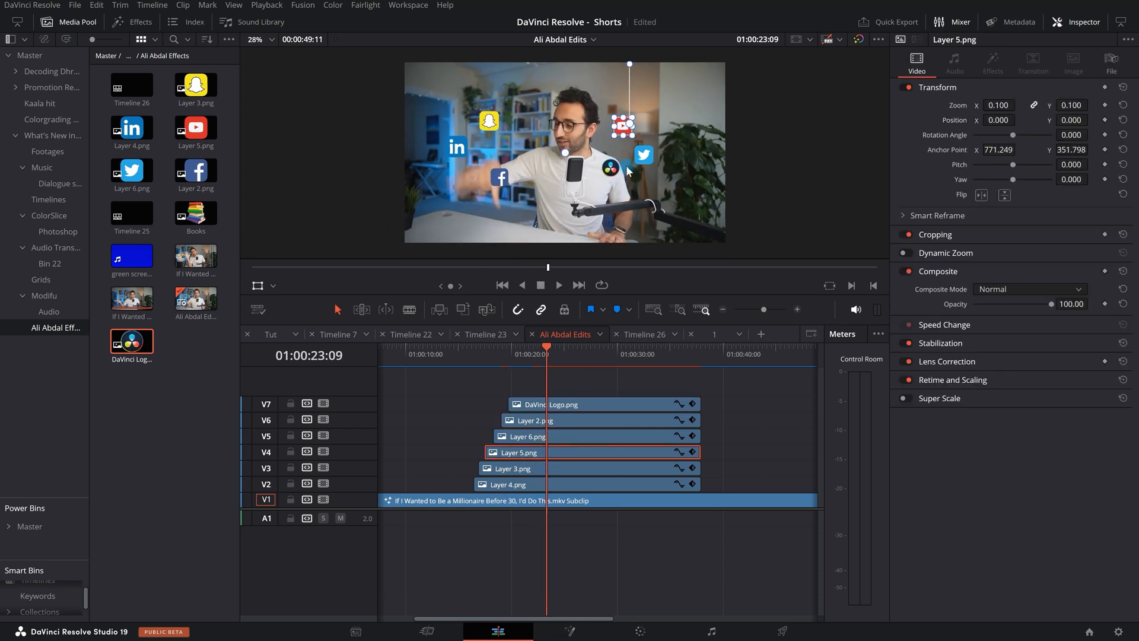
pyautogui.click(596, 468)
pyautogui.click(585, 419)
pyautogui.click(579, 484)
pyautogui.click(572, 468)
# Move the Twitter logo farther outward to Position X 2107.113 and raise the DaVinci logo to just below the YouTube logo
pyautogui.click(579, 436)
pyautogui.moveTo(998, 120); pyautogui.dragTo(1133, 120)
pyautogui.moveTo(999, 120); pyautogui.dragTo(1072, 120)
pyautogui.click(567, 406)
pyautogui.click(578, 436)
pyautogui.moveTo(998, 120); pyautogui.dragTo(1092, 127)
pyautogui.click(572, 449)
pyautogui.click(572, 404)
# Move the Snapchat logo closer to the speaker at Position X -1028.75 with Zoom 0.108, and raise the LinkedIn logo
pyautogui.click(490, 121)
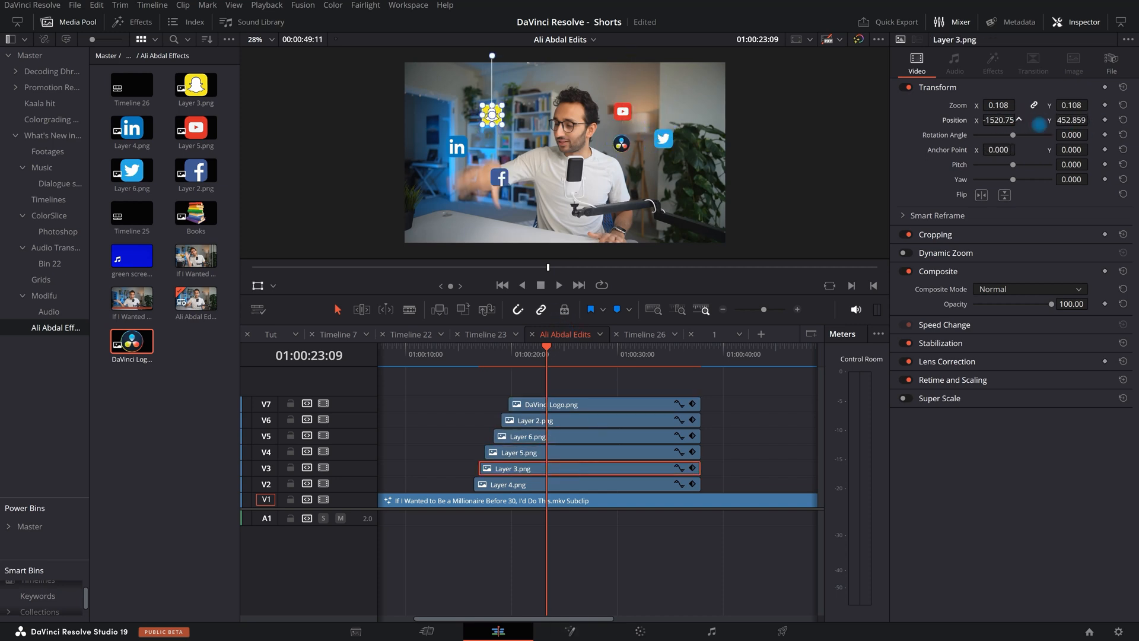
pyautogui.moveTo(996, 122); pyautogui.dragTo(1032, 120)
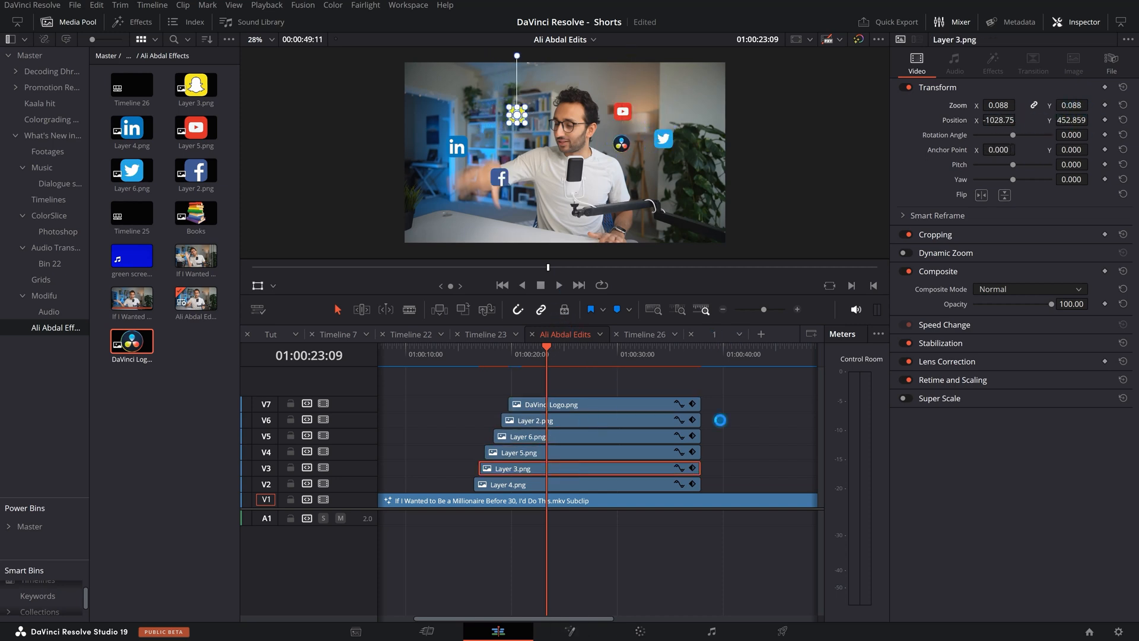
pyautogui.moveTo(1077, 102); pyautogui.dragTo(1102, 103)
pyautogui.click(586, 484)
pyautogui.moveTo(461, 153); pyautogui.dragTo(490, 138)
# Shift the Facebook logo closer to the speaker and briefly play the result
pyautogui.click(585, 468)
pyautogui.click(585, 457)
pyautogui.click(585, 421)
pyautogui.moveTo(1003, 121); pyautogui.dragTo(1033, 120)
pyautogui.click(597, 571)
pyautogui.press('space')
pyautogui.press('space')
# Set the LinkedIn logo's Position X to -1894.64 and fine-tune the Facebook logo's Zoom
pyautogui.click(630, 484)
pyautogui.moveTo(1005, 120); pyautogui.dragTo(878, 123)
pyautogui.click(625, 468)
pyautogui.click(626, 452)
pyautogui.click(625, 436)
pyautogui.click(626, 420)
pyautogui.moveTo(1001, 106); pyautogui.dragTo(1072, 105)
pyautogui.click(653, 404)
# Play the sequence from before the first logo to review all six logos appearing around the speaker
pyautogui.press('space')
pyautogui.moveTo(585, 358); pyautogui.dragTo(457, 384)
pyautogui.press('space')
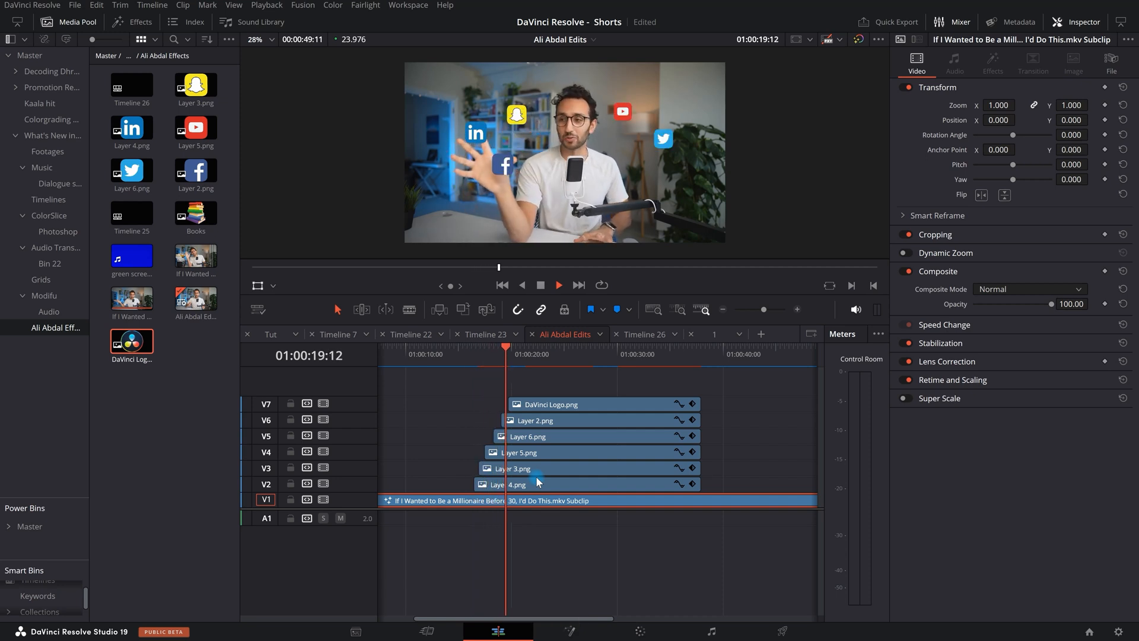
pyautogui.press('space')
pyautogui.click(648, 532)
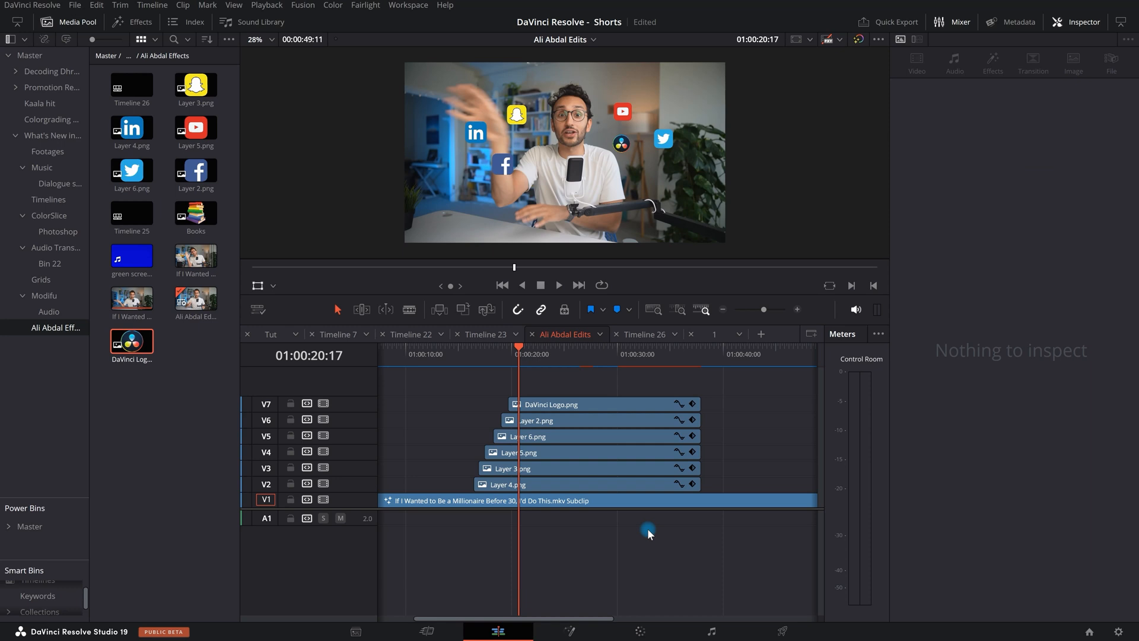
# Find the Camera Shake effect in Open FX and apply it to the LinkedIn clip on V2
pyautogui.click(522, 473)
pyautogui.click(538, 482)
pyautogui.click(135, 23)
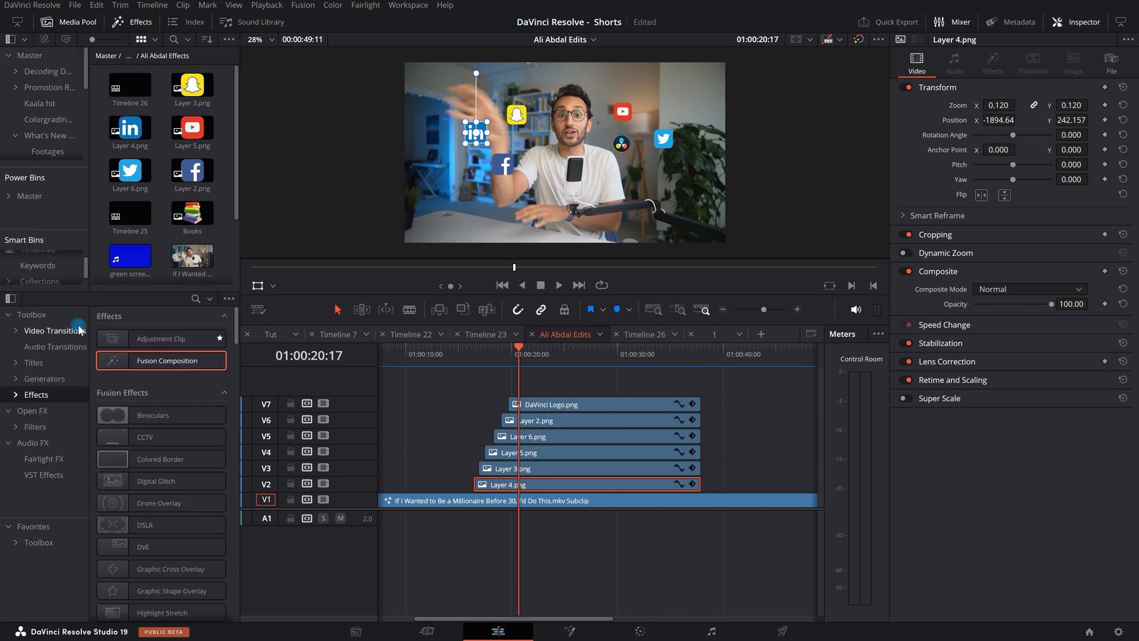
pyautogui.click(196, 298)
pyautogui.write('camera')
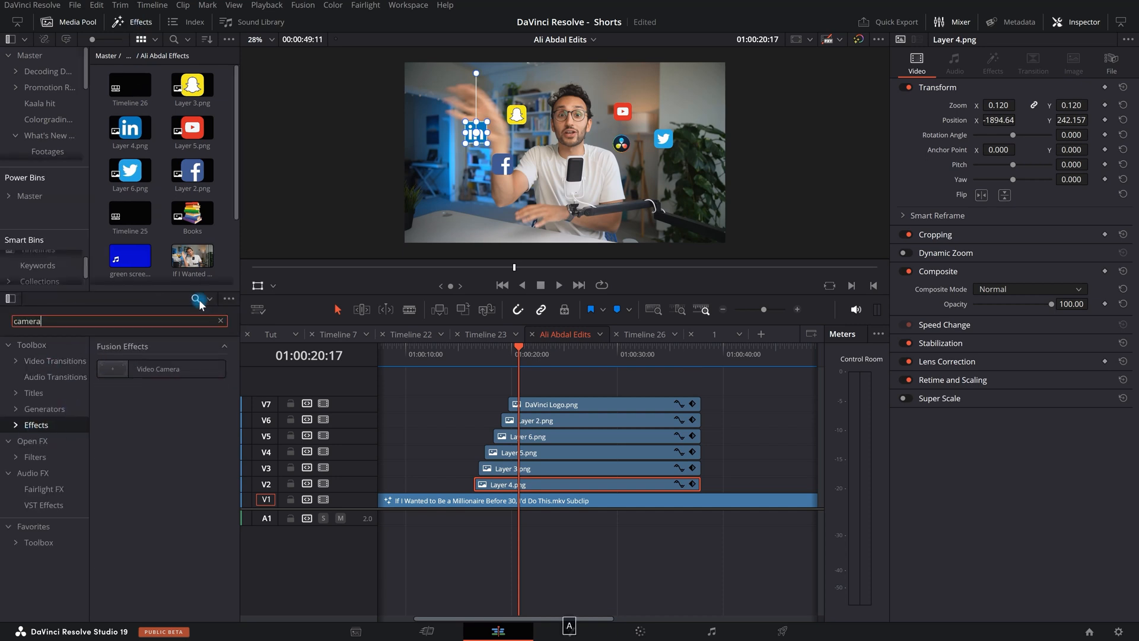
pyautogui.click(41, 442)
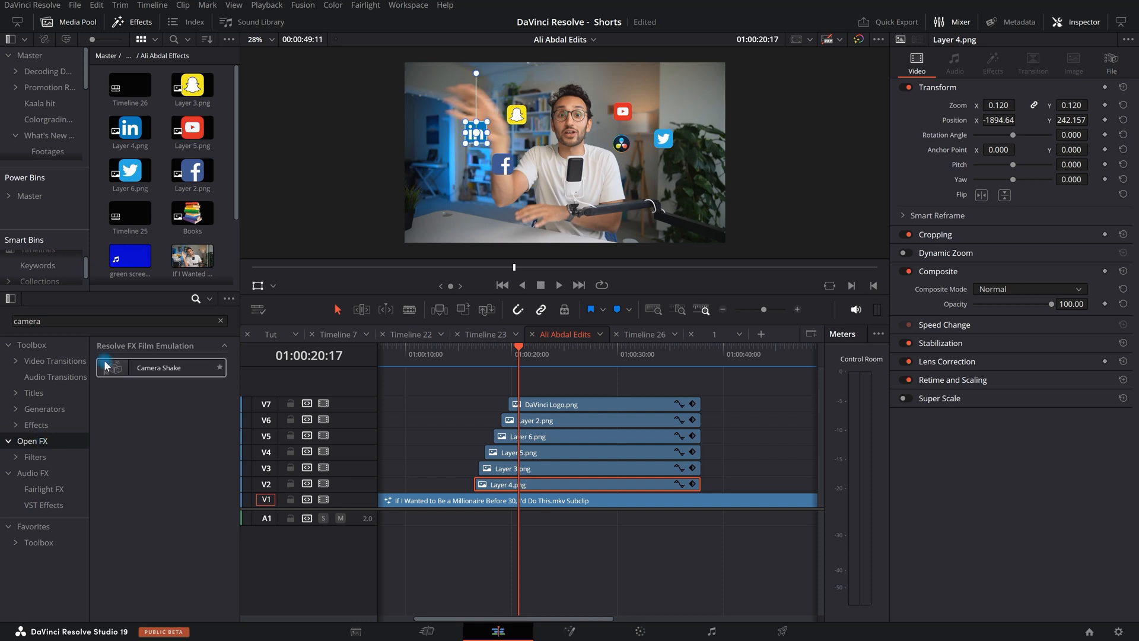
pyautogui.moveTo(112, 368); pyautogui.dragTo(528, 488)
# Play the LinkedIn logo section to check the camera shake motion
pyautogui.moveTo(490, 358); pyautogui.dragTo(468, 372)
pyautogui.press('space')
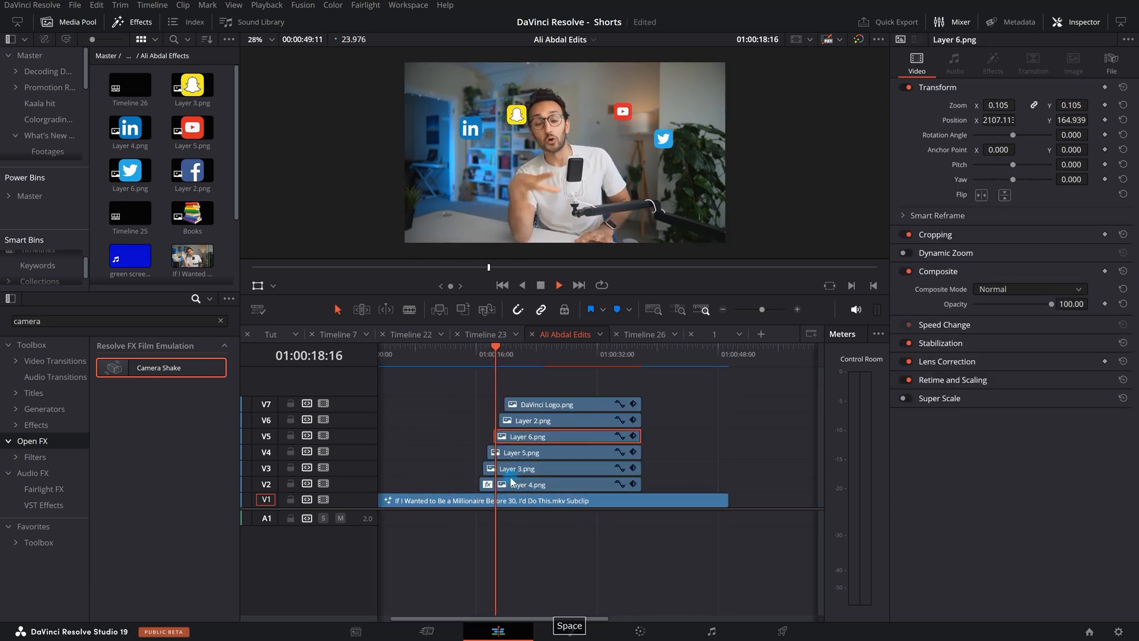
pyautogui.press('space')
# Set the LinkedIn clip's Camera Shake Motion Scale to 0.600 and play the result
pyautogui.scroll(1, 470, 484)
pyautogui.scroll(1, 504, 478)
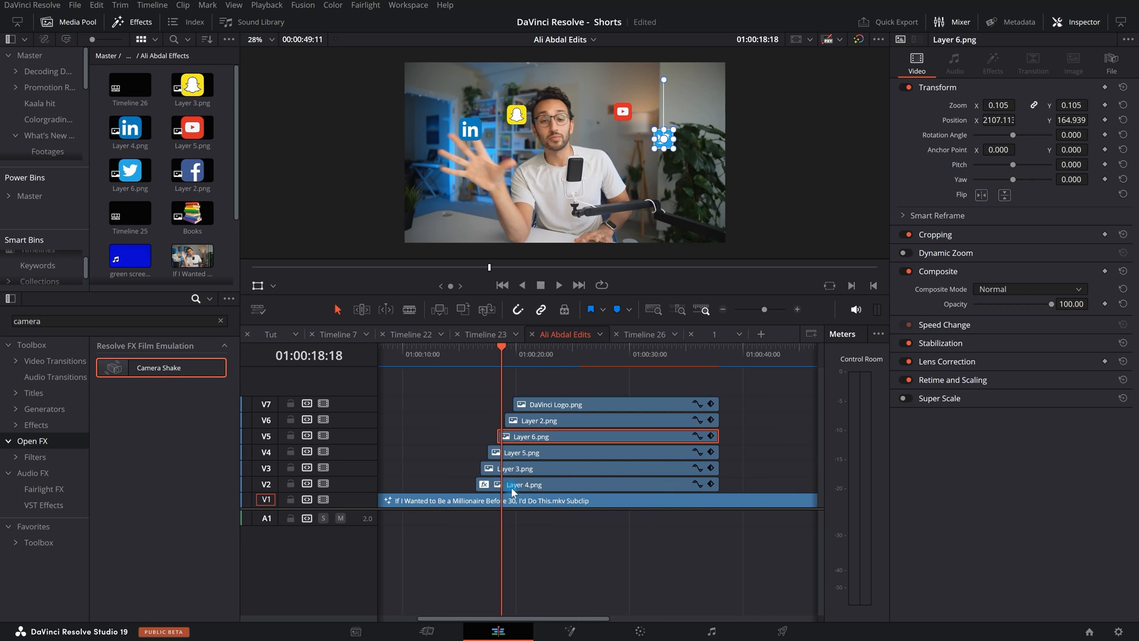
pyautogui.scroll(1, 507, 489)
pyautogui.click(521, 485)
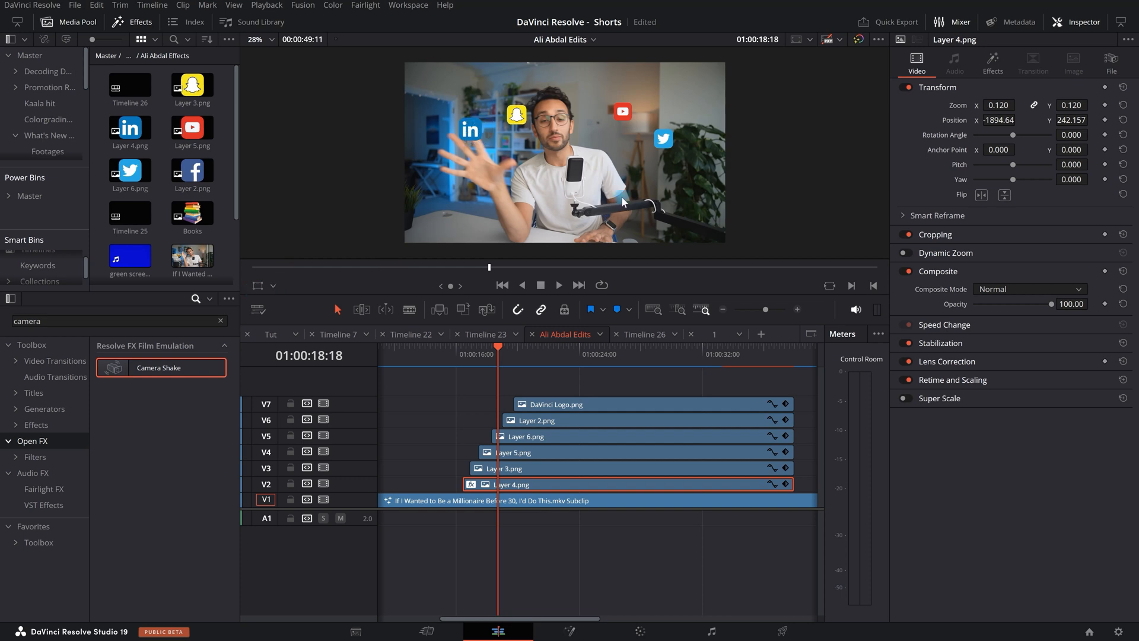
pyautogui.click(992, 66)
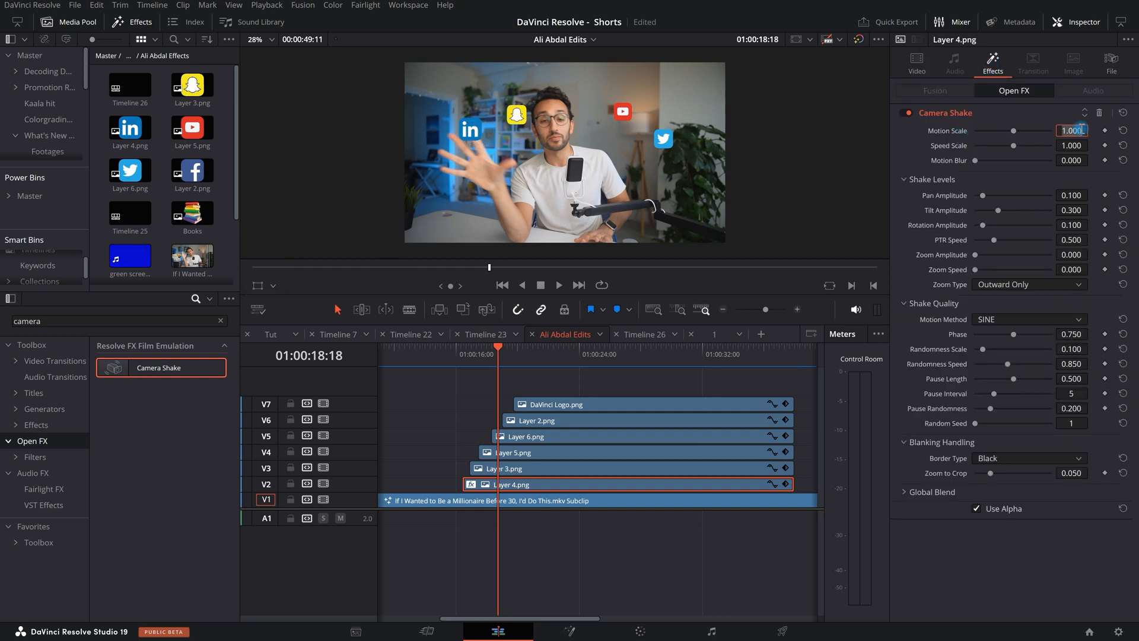
pyautogui.click(458, 357)
pyautogui.press('space')
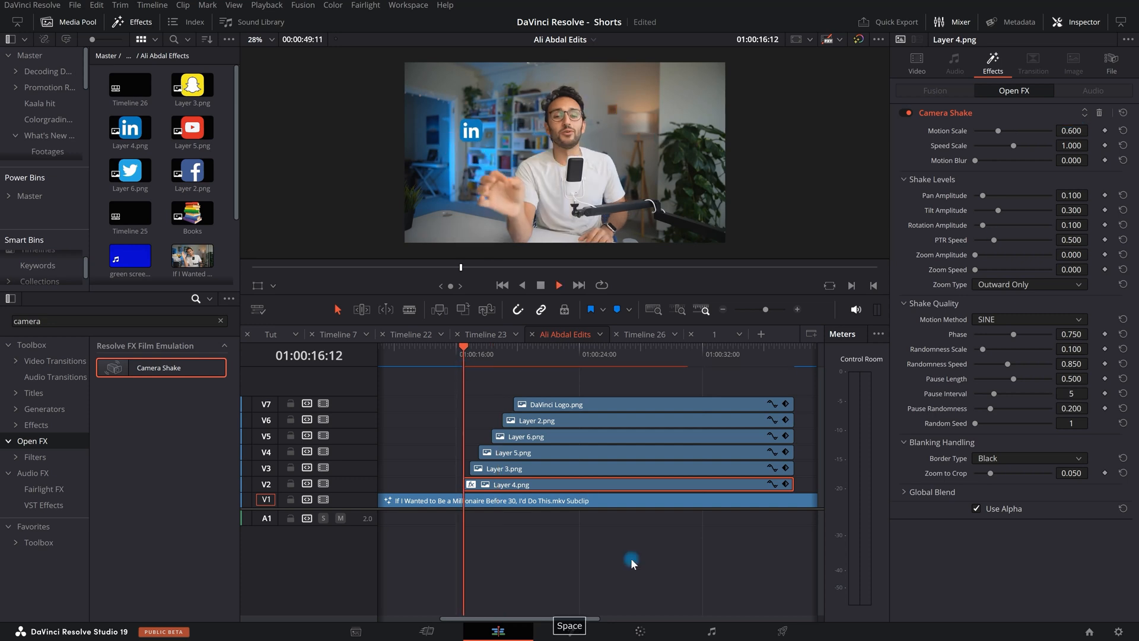
pyautogui.press('space')
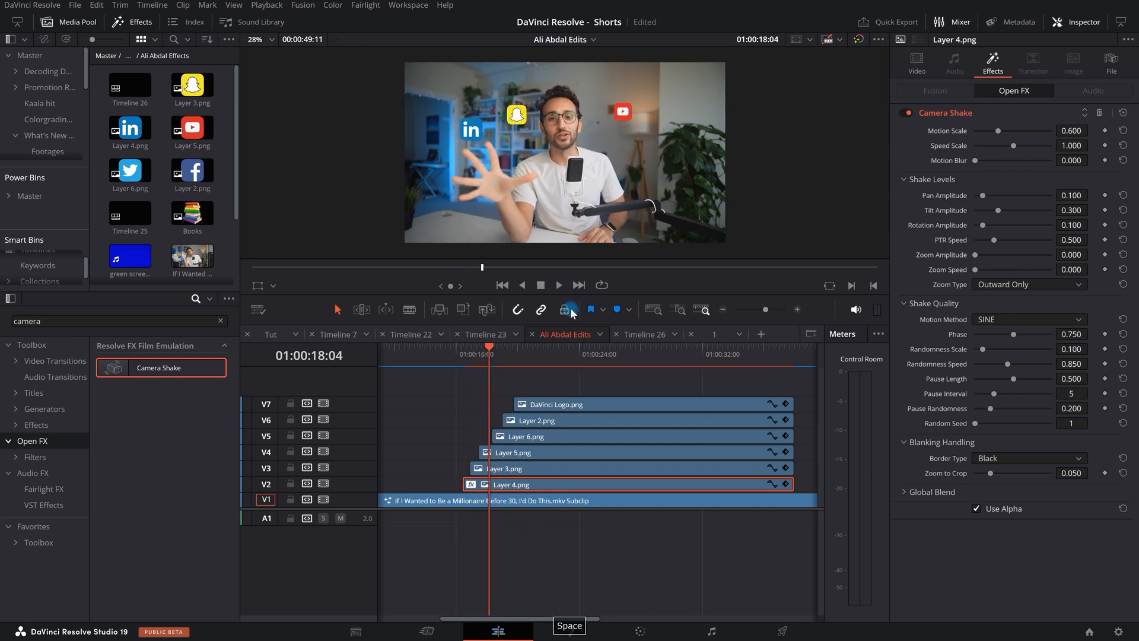
# Try a Camera Shake Speed Scale of 0.7 on the LinkedIn clip and play the result
pyautogui.write('0.7')
pyautogui.press('Return')
pyautogui.click(465, 349)
pyautogui.press('space')
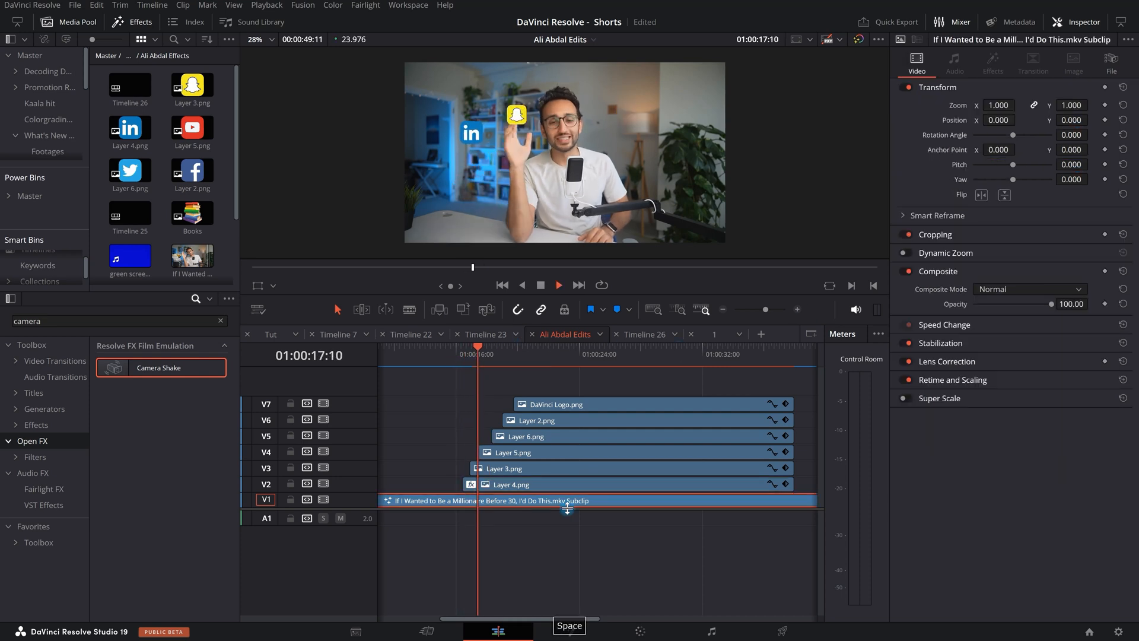
pyautogui.press('space')
# Try a Camera Shake Speed Scale of 0.758 on the LinkedIn clip and play it back
pyautogui.click(636, 483)
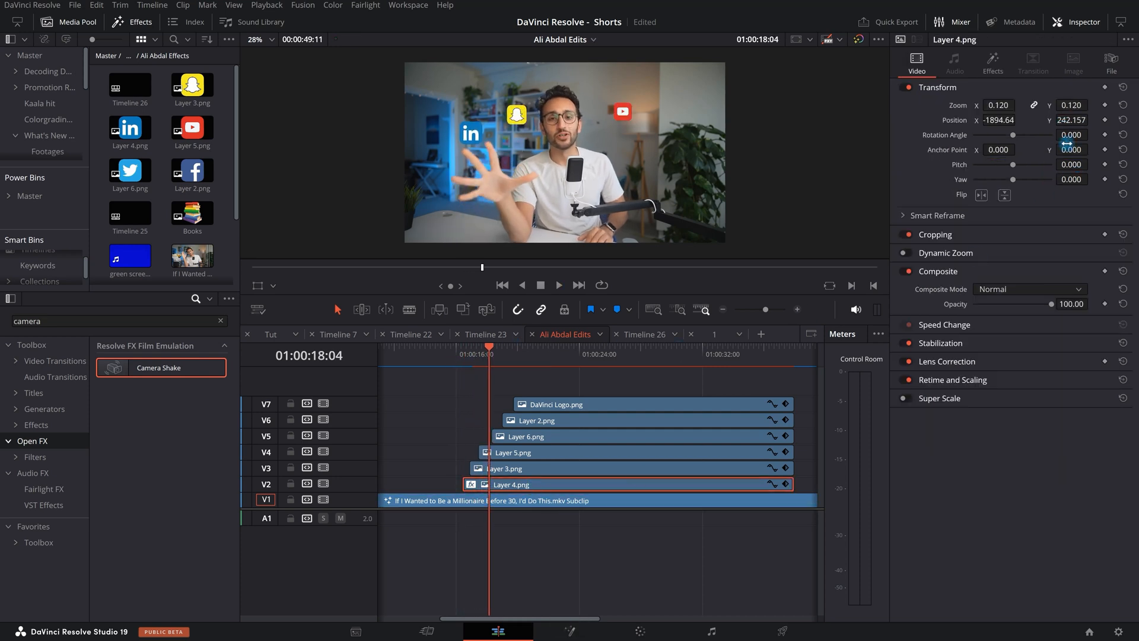
pyautogui.click(1000, 74)
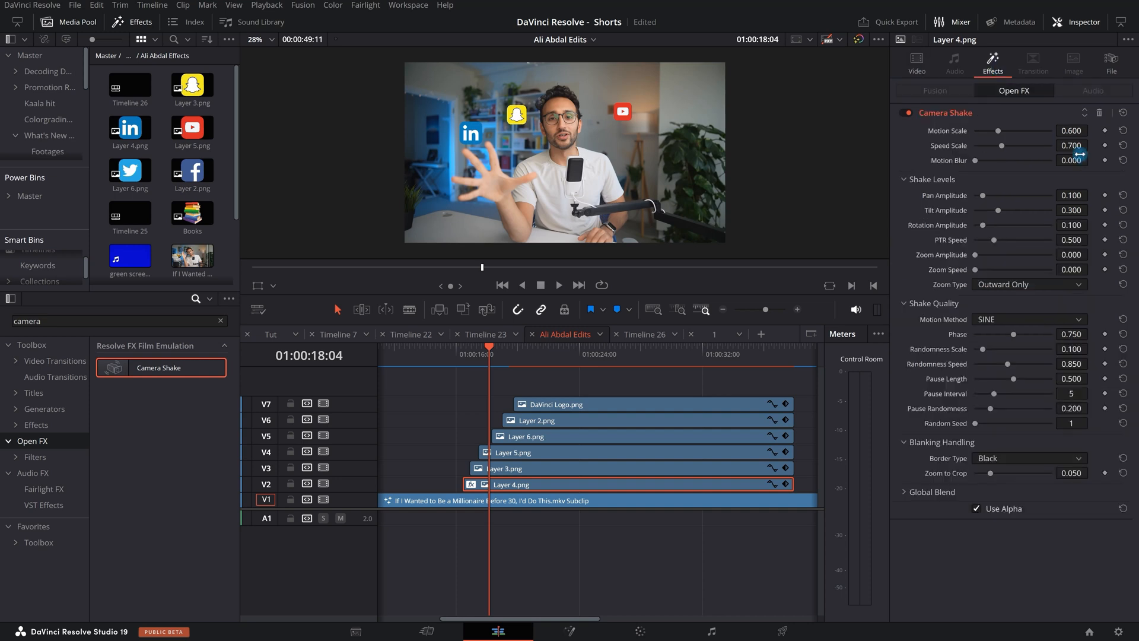
pyautogui.moveTo(1087, 148); pyautogui.dragTo(1111, 149)
pyautogui.click(466, 347)
pyautogui.press('space')
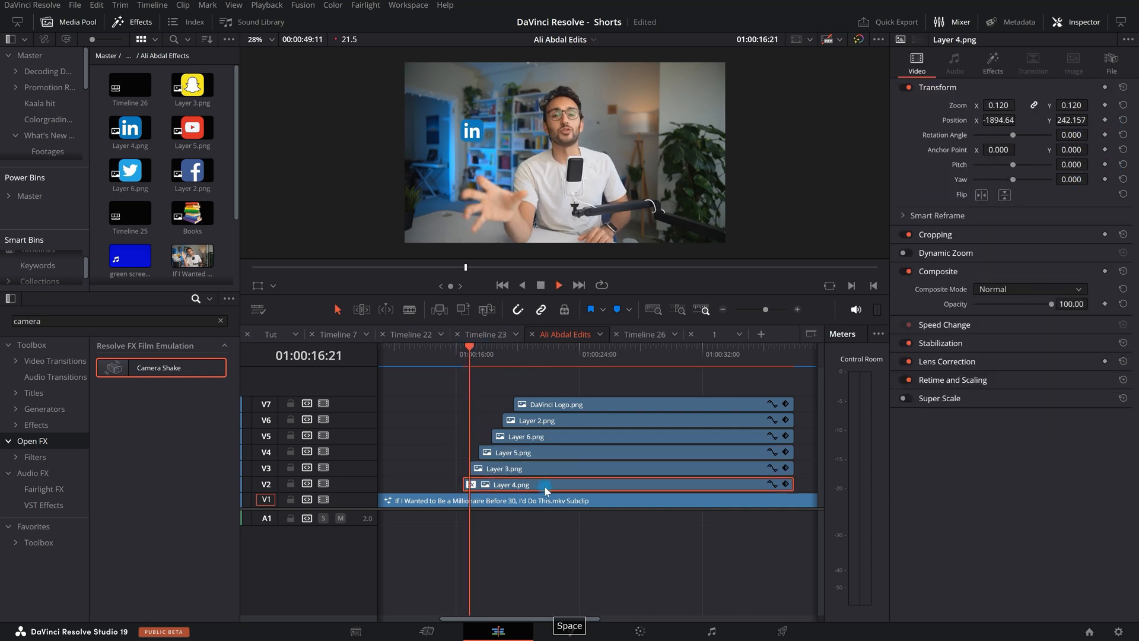
pyautogui.click(511, 469)
pyautogui.press('space')
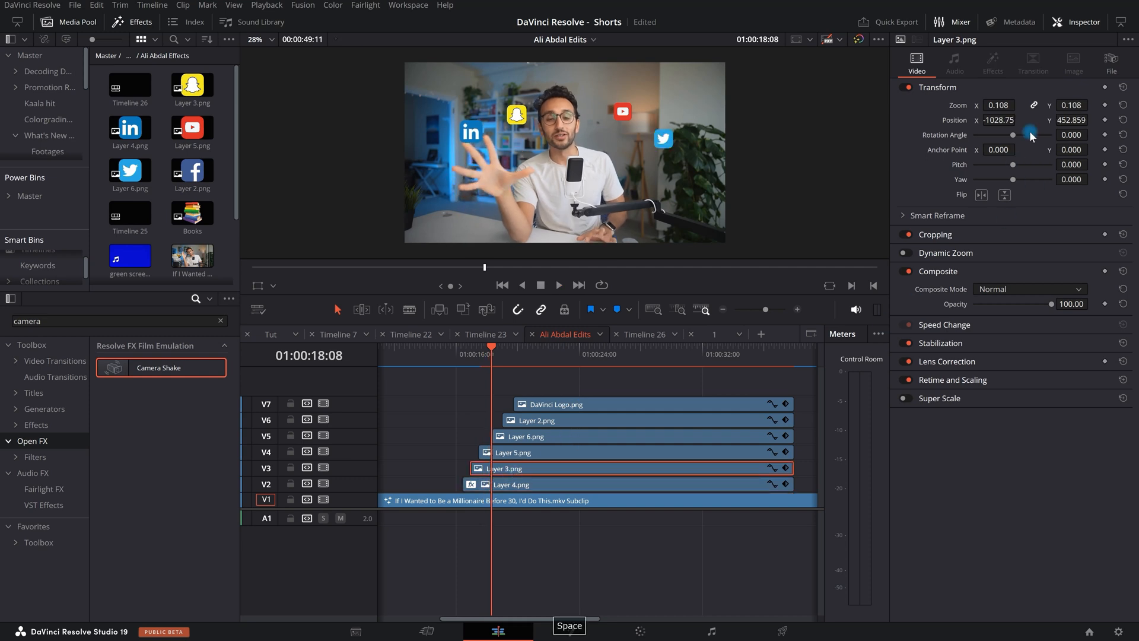
# Reset the LinkedIn clip's Camera Shake Speed Scale to 1.000, set Motion Blur to 0.018 and play the result
pyautogui.click(571, 484)
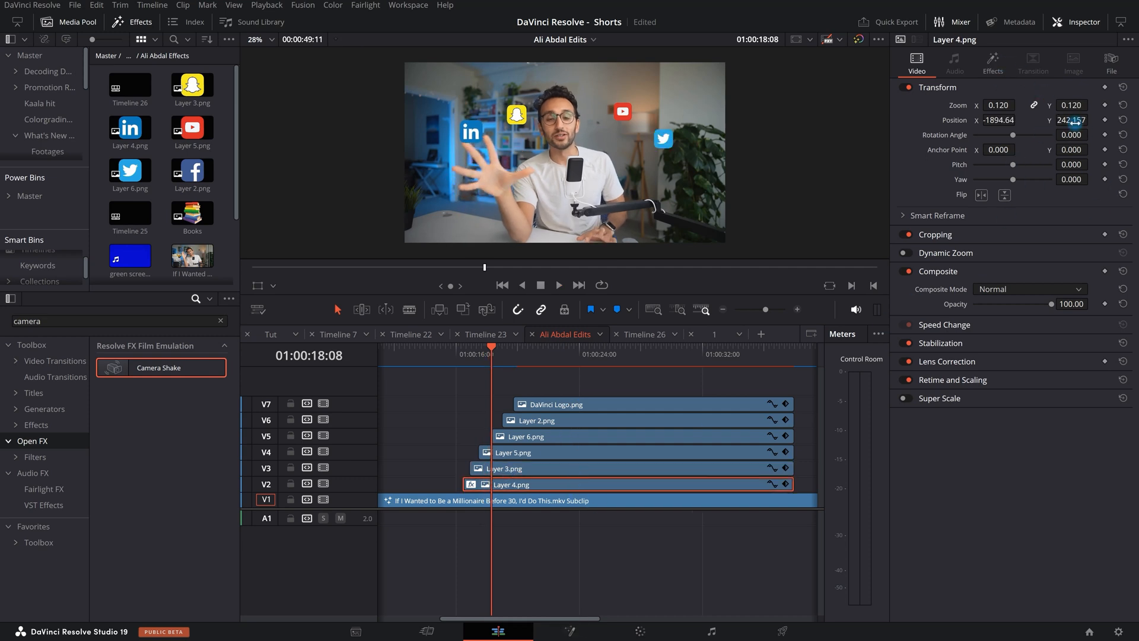
pyautogui.click(995, 78)
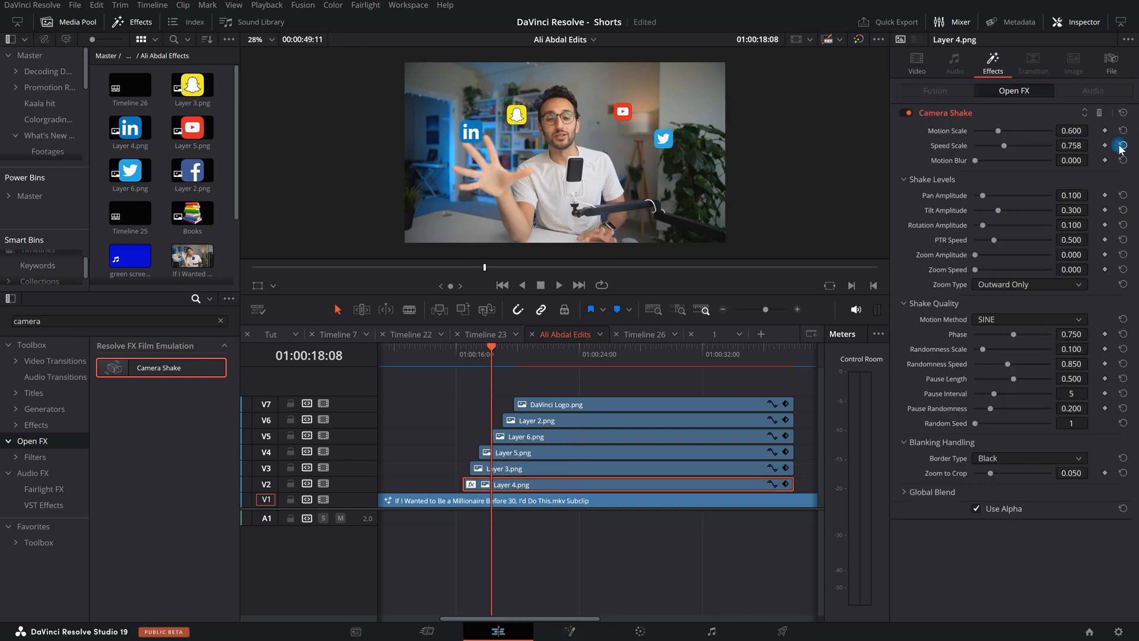
pyautogui.press('Escape')
pyautogui.moveTo(1075, 164); pyautogui.dragTo(1088, 164)
pyautogui.moveTo(489, 361); pyautogui.dragTo(465, 361)
pyautogui.press('space')
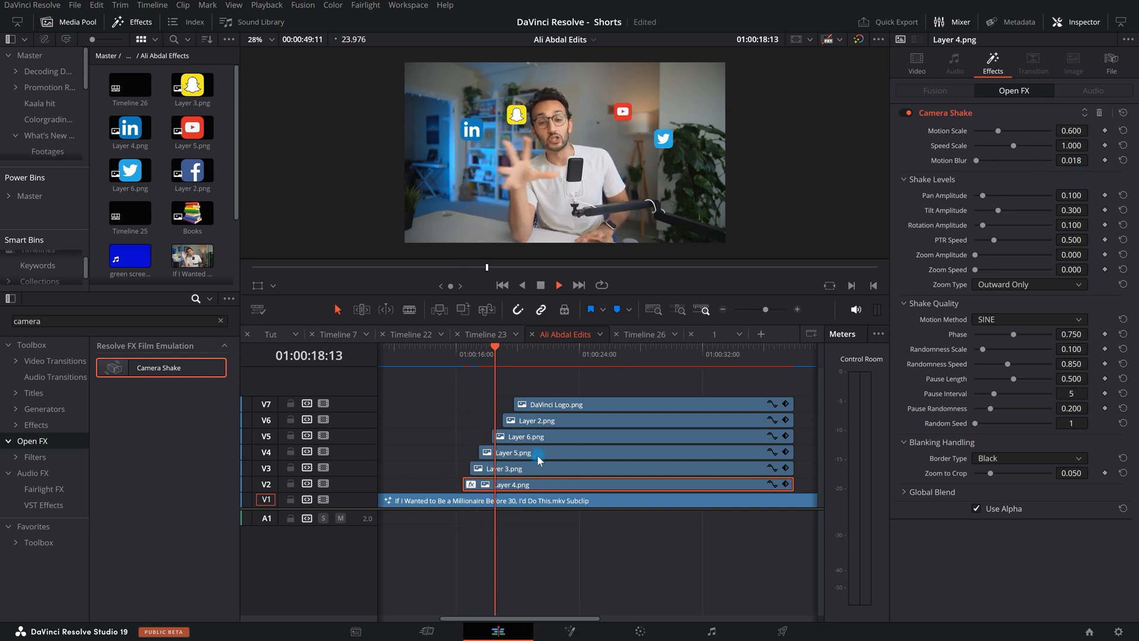
pyautogui.press('space')
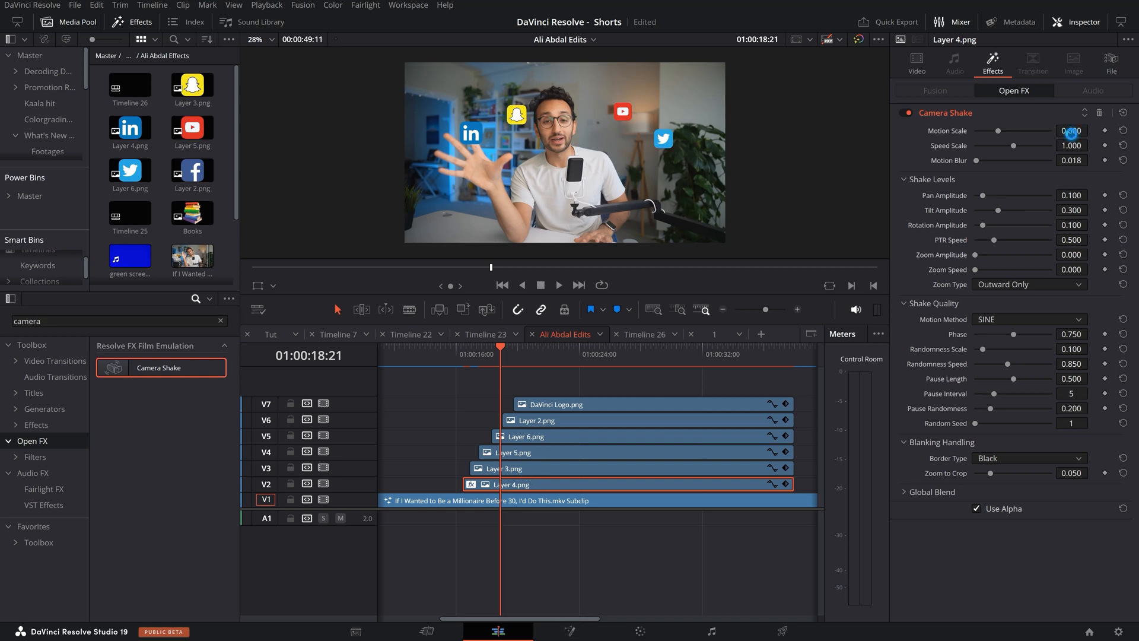
# Set the LinkedIn clip's Camera Shake Motion Scale to 0.5 and replay it from the clip's start
pyautogui.write('0.5')
pyautogui.press('Return')
pyautogui.click(468, 357)
pyautogui.press('space')
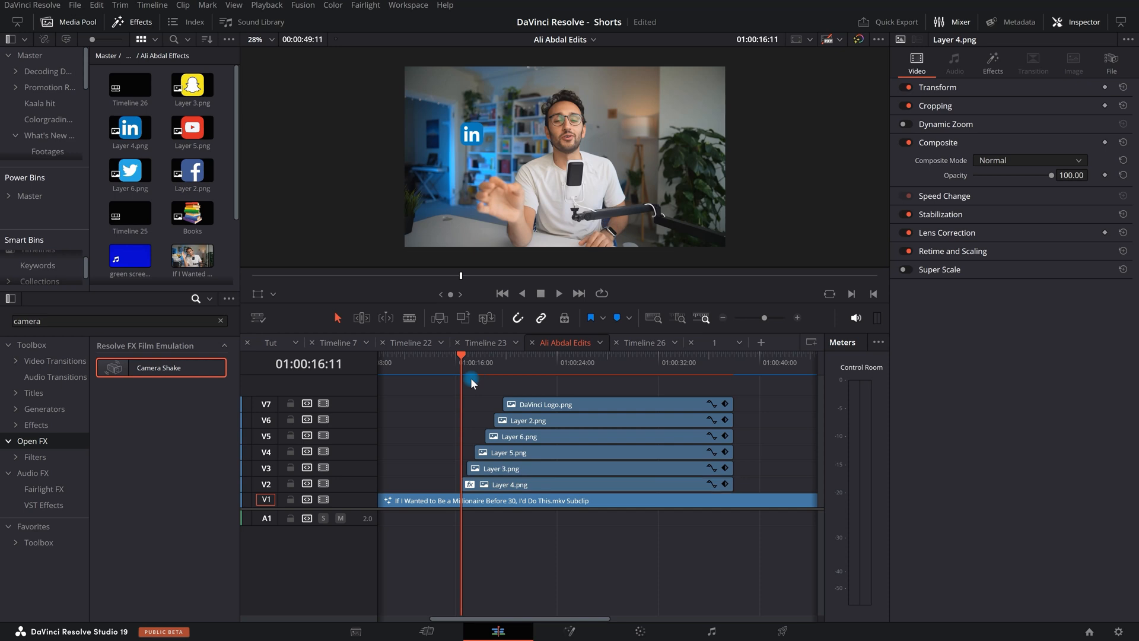
# Paste the Plugins attributes of Layer 4.png onto the other five logo clips and play the result
pyautogui.moveTo(471, 379); pyautogui.dragTo(543, 465)
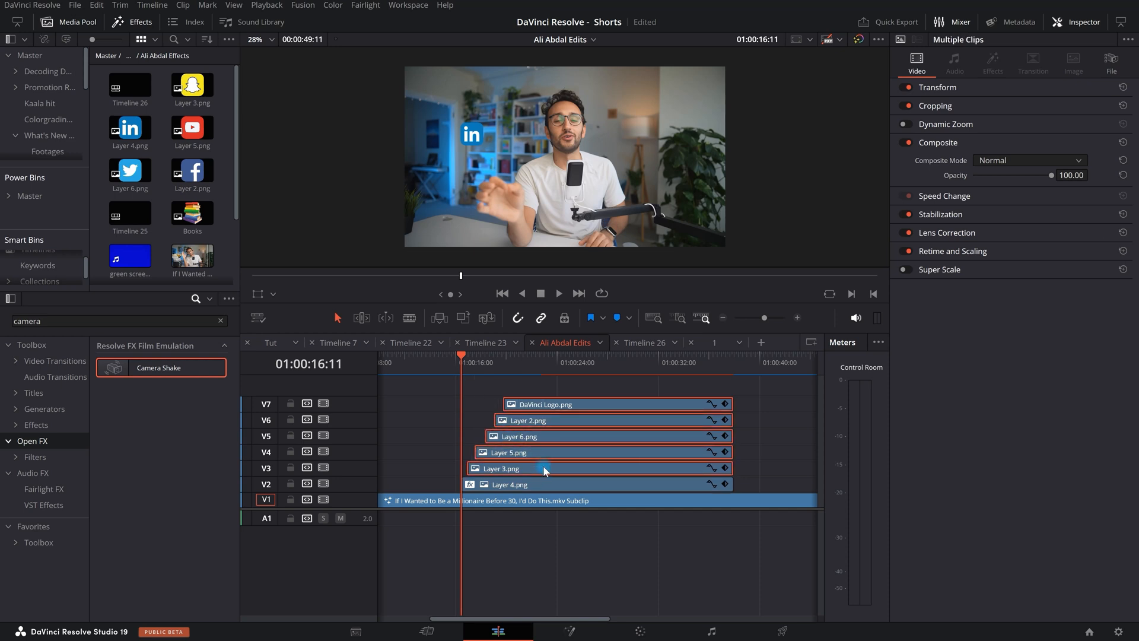
pyautogui.rightClick(507, 471)
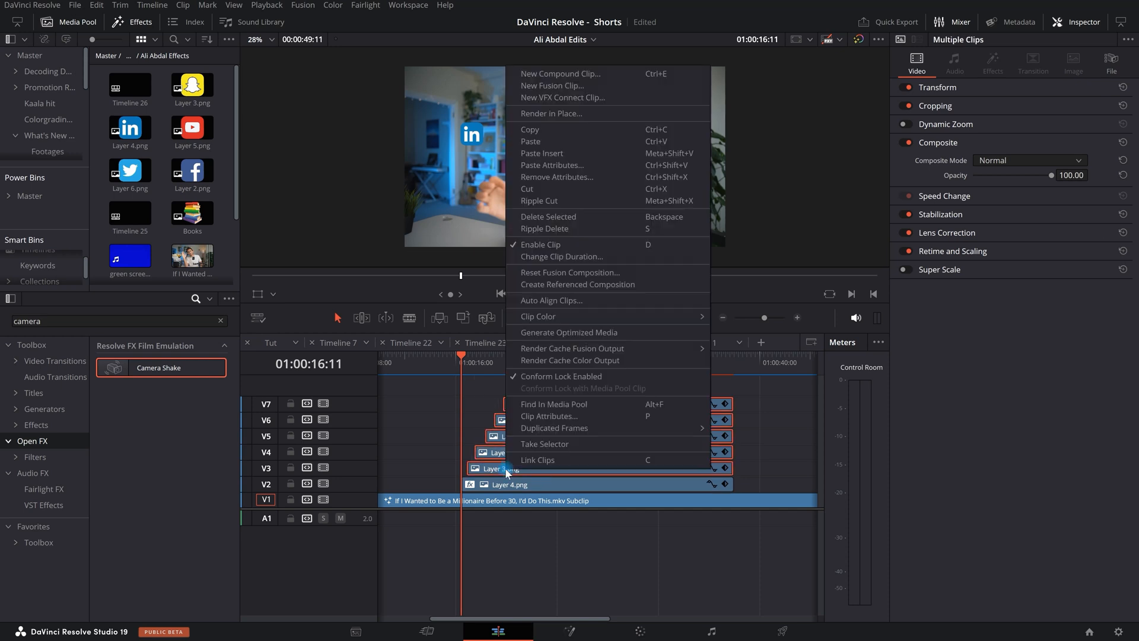
pyautogui.click(566, 166)
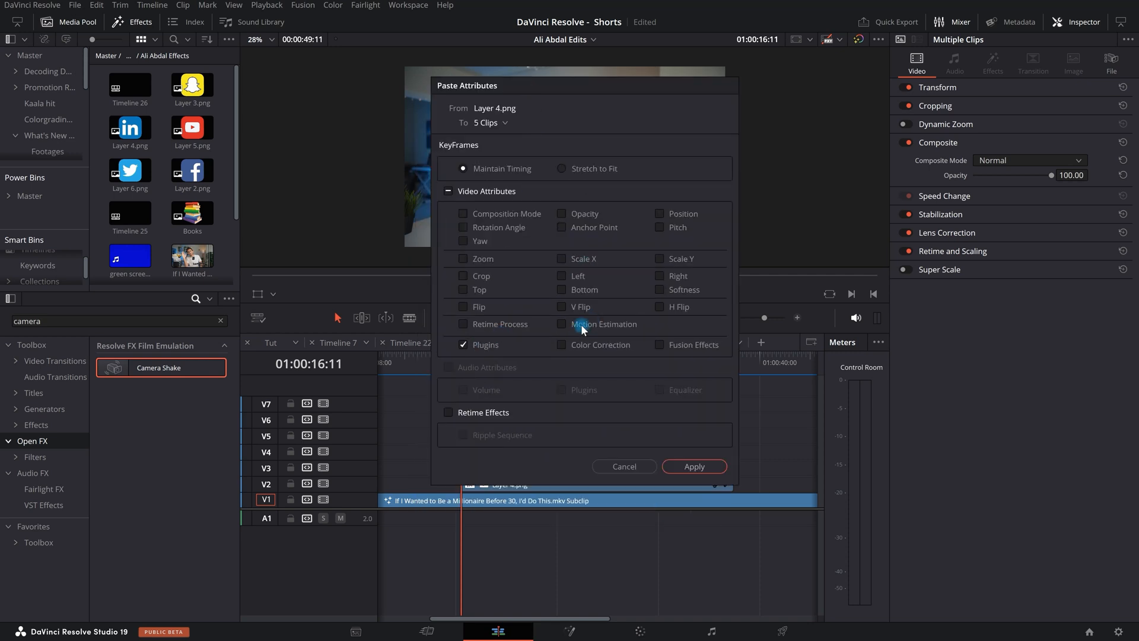
pyautogui.click(694, 466)
pyautogui.click(608, 551)
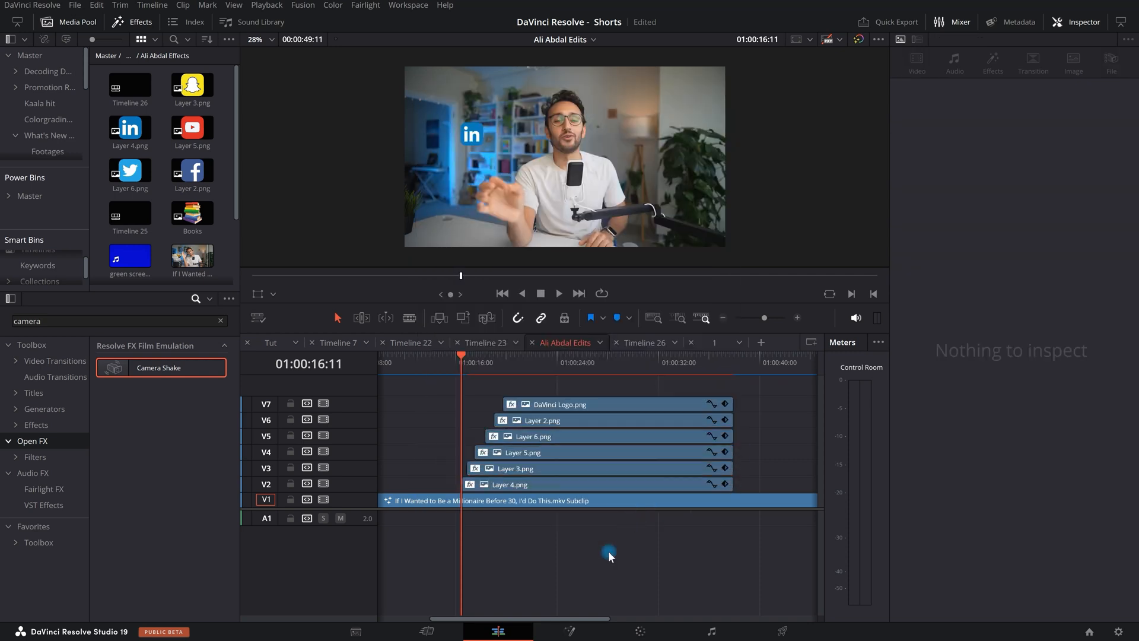
pyautogui.press('space')
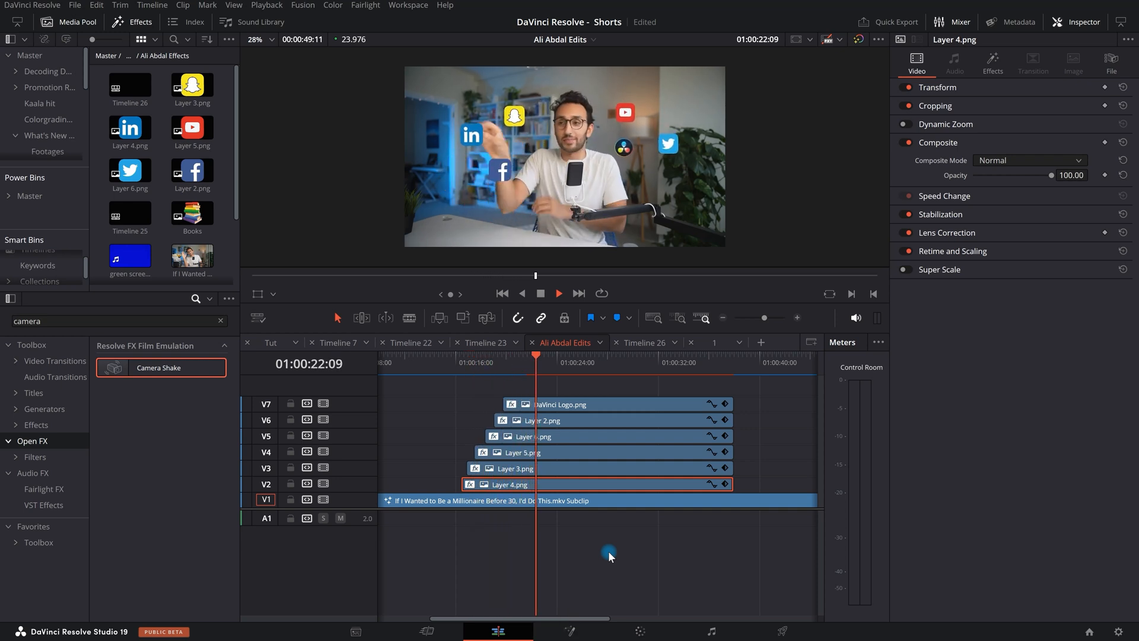
pyautogui.press('space')
# Set the Camera Shake Motion Scale of Layer 4.png to 0.3 and replay it from the clip's start
pyautogui.moveTo(522, 380); pyautogui.dragTo(475, 365)
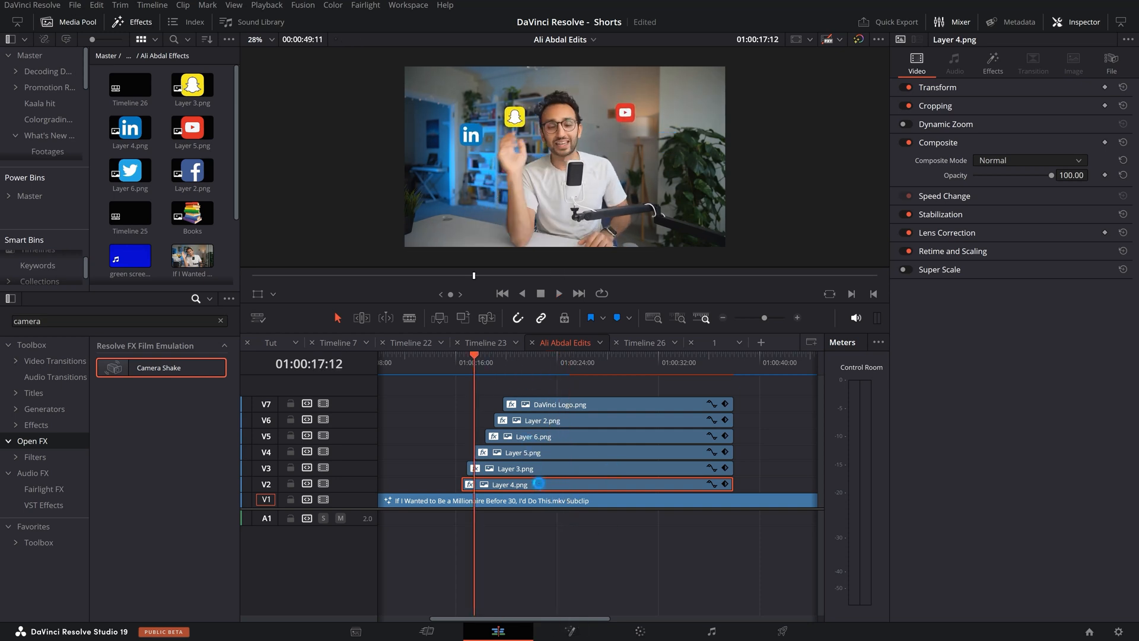
pyautogui.click(993, 64)
pyautogui.write('0.3')
pyautogui.press('Return')
pyautogui.press('space')
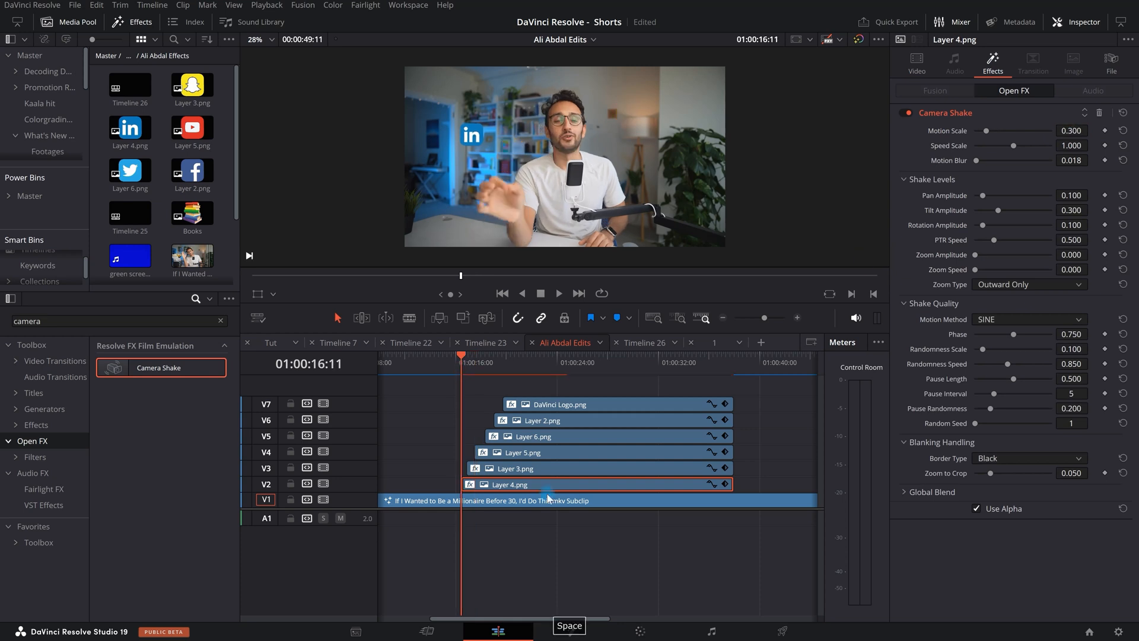
pyautogui.press('space')
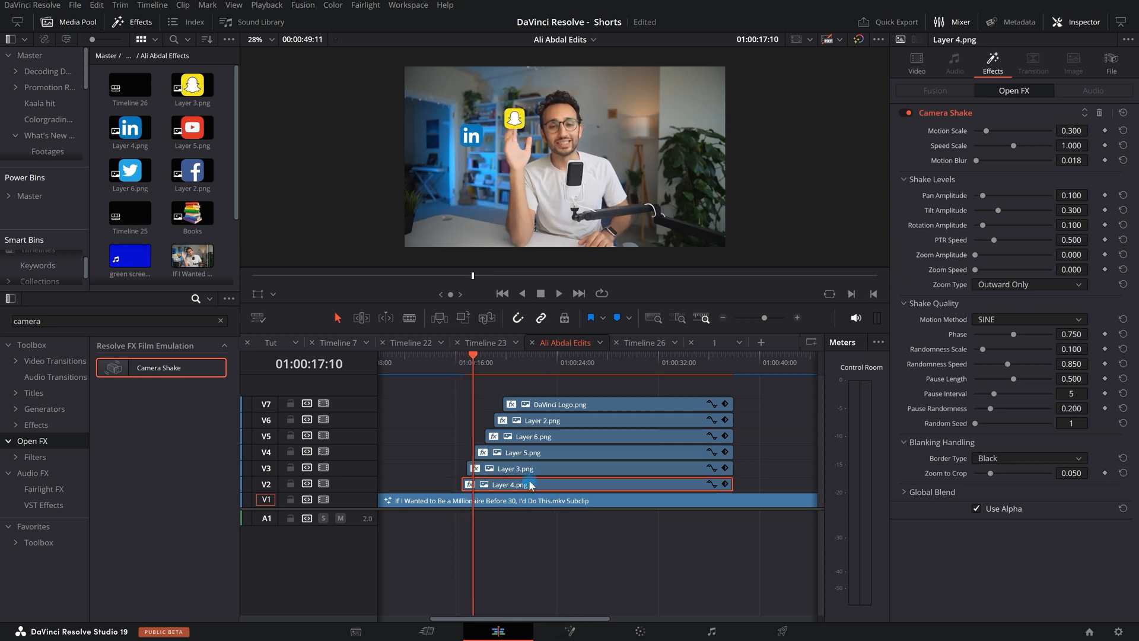
# Paste the updated Camera Shake plugin settings of Layer 4.png onto the five logo clips on V3 to V7
pyautogui.moveTo(522, 392); pyautogui.dragTo(573, 469)
pyautogui.rightClick(573, 469)
pyautogui.click(629, 156)
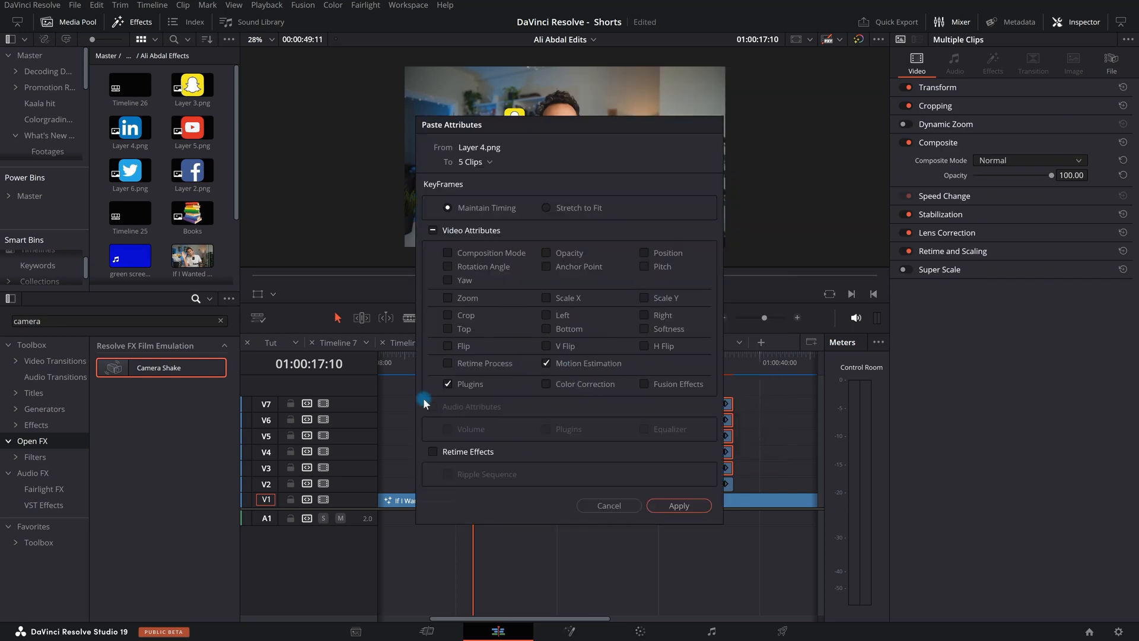
pyautogui.click(682, 505)
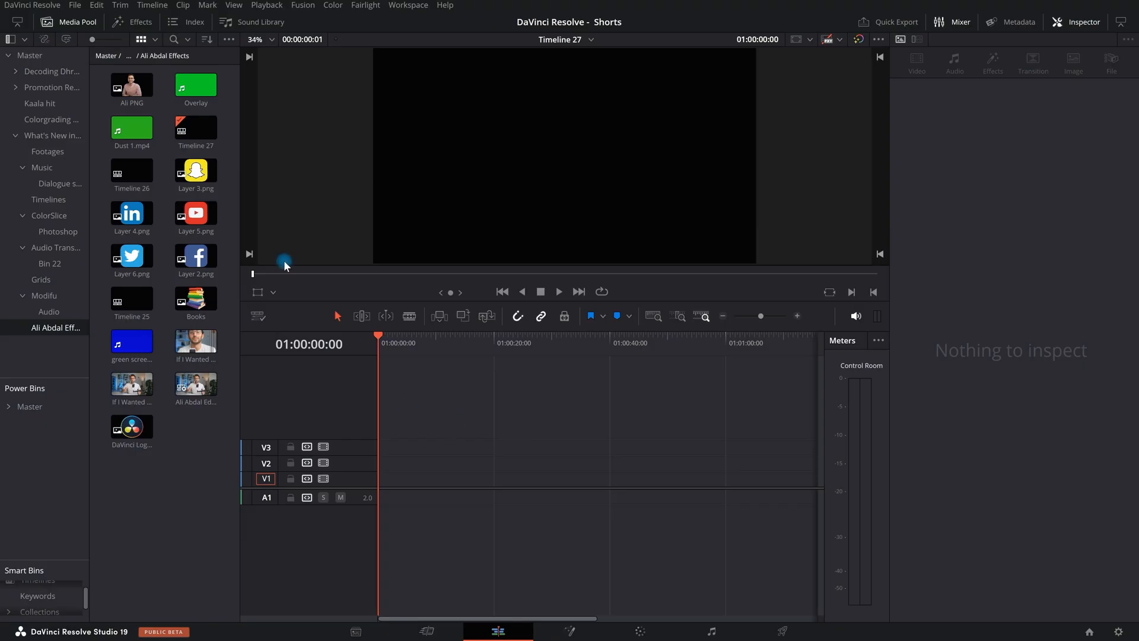
# Add a Fusion Composition effect at the start of the empty Timeline 27 and move it up to track V2
pyautogui.click(135, 25)
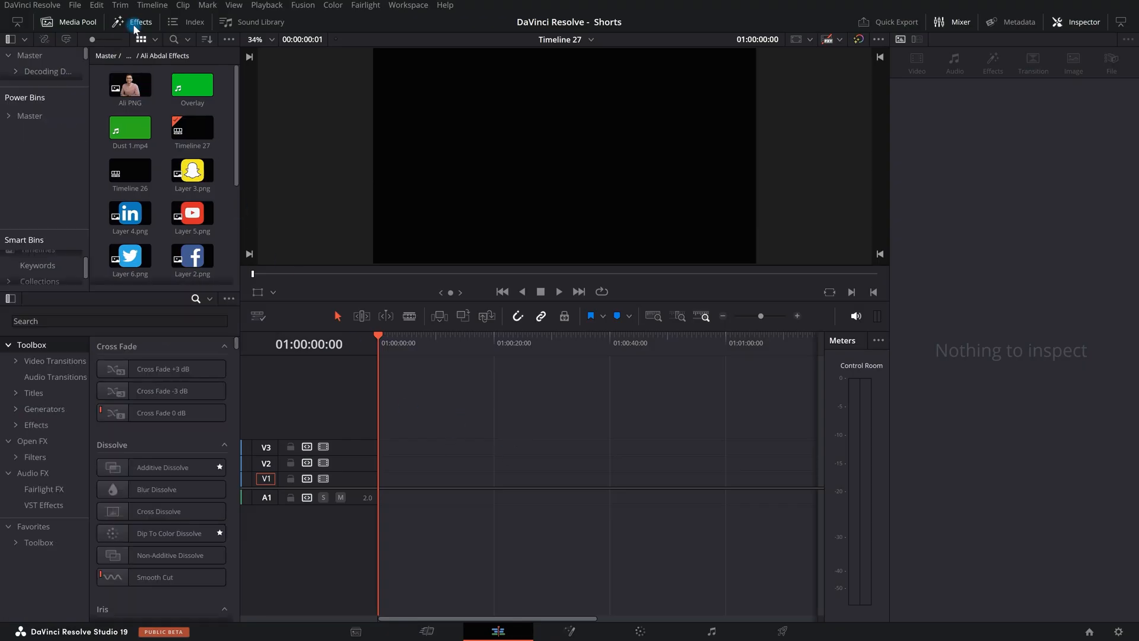
pyautogui.click(36, 425)
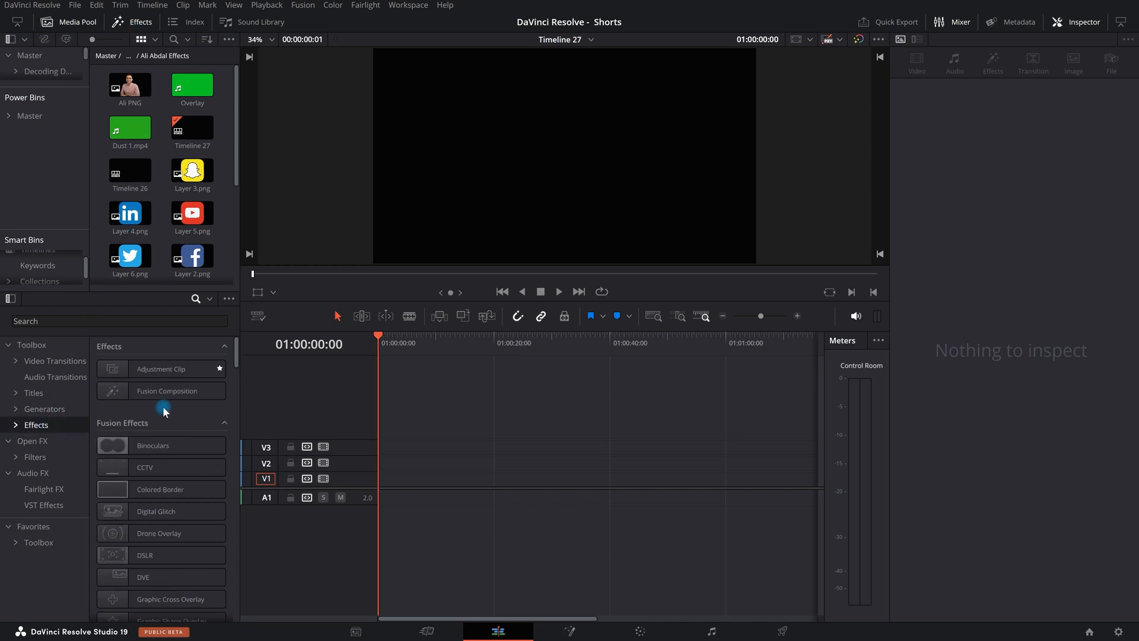
pyautogui.click(119, 394)
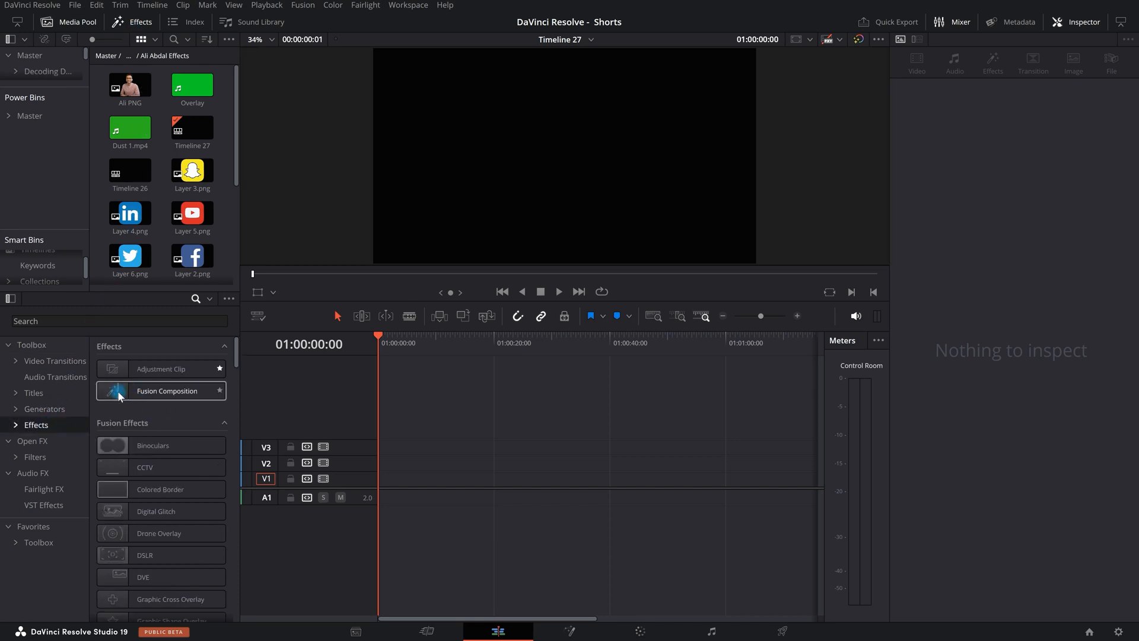
pyautogui.moveTo(117, 390); pyautogui.dragTo(498, 475)
pyautogui.click(483, 481)
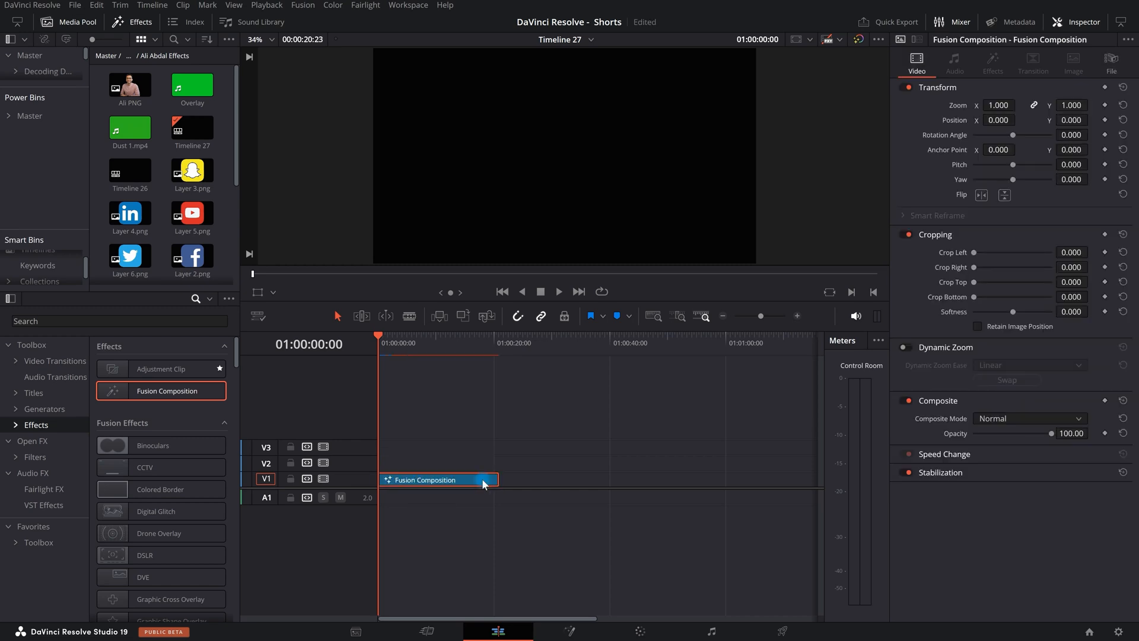
pyautogui.hotkey('alt', 'Up')
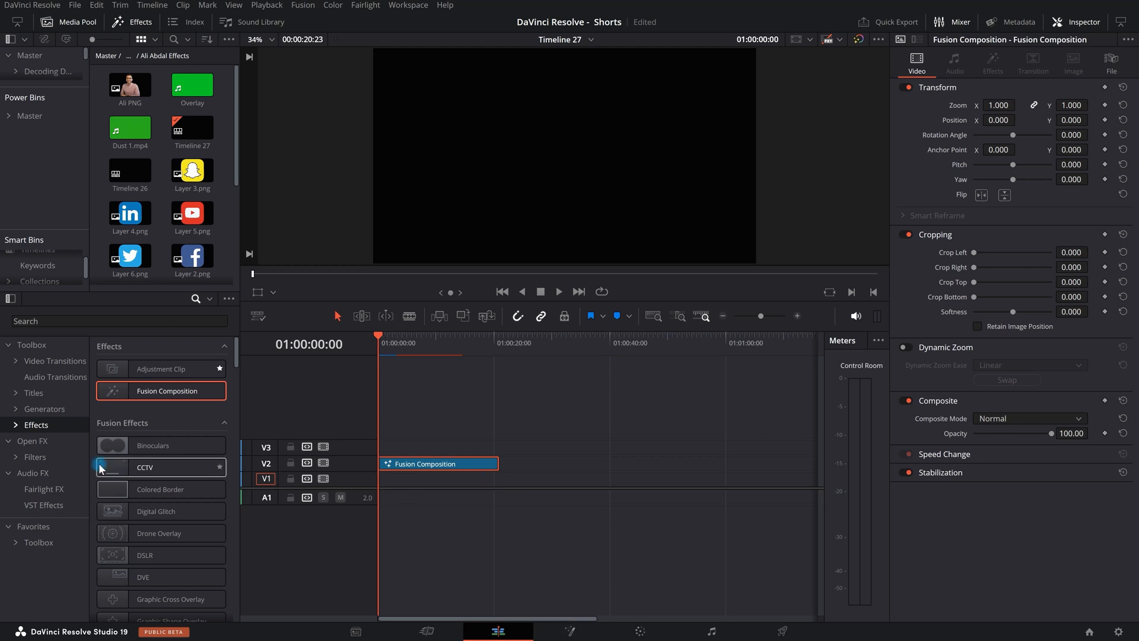
# Place a Solid Color generator on track V1 beneath the Fusion Composition, matching its length
pyautogui.click(46, 409)
pyautogui.moveTo(153, 566); pyautogui.dragTo(498, 483)
pyautogui.click(473, 481)
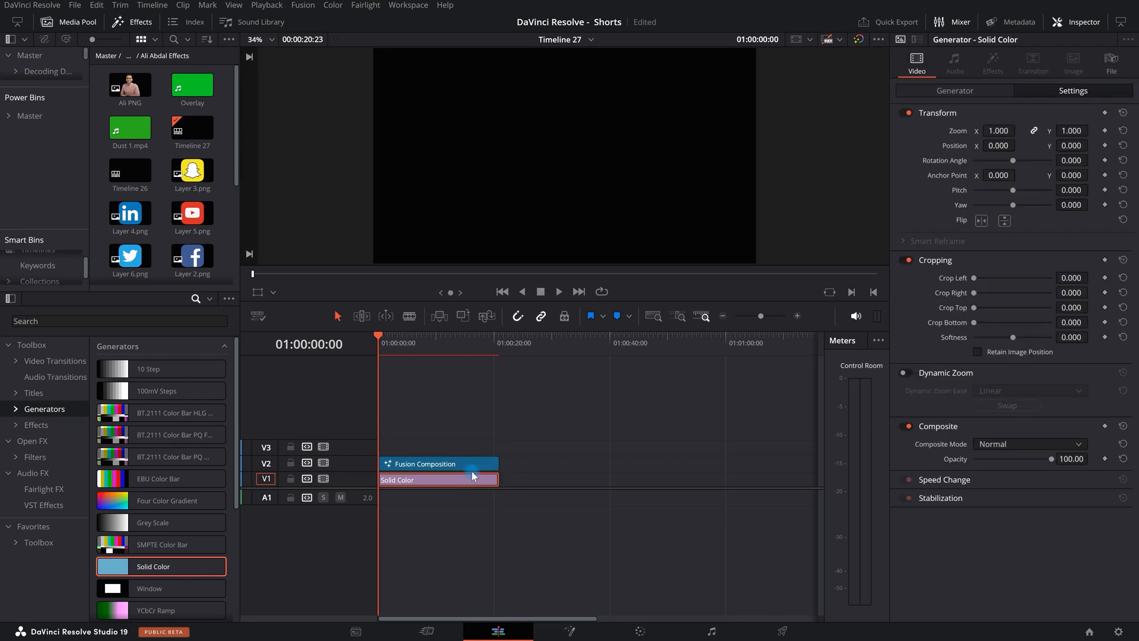
# Disable the Fusion Composition clip and set the Solid Color generator's color to white (#ffffff)
pyautogui.click(435, 467)
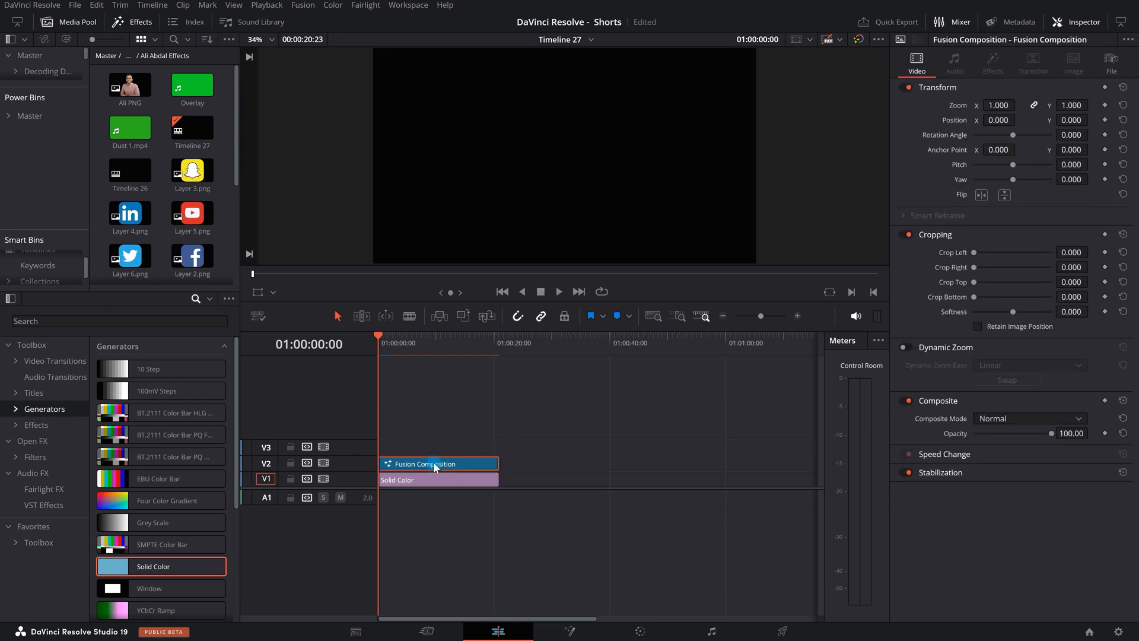
pyautogui.press('d')
pyautogui.click(409, 344)
pyautogui.click(434, 480)
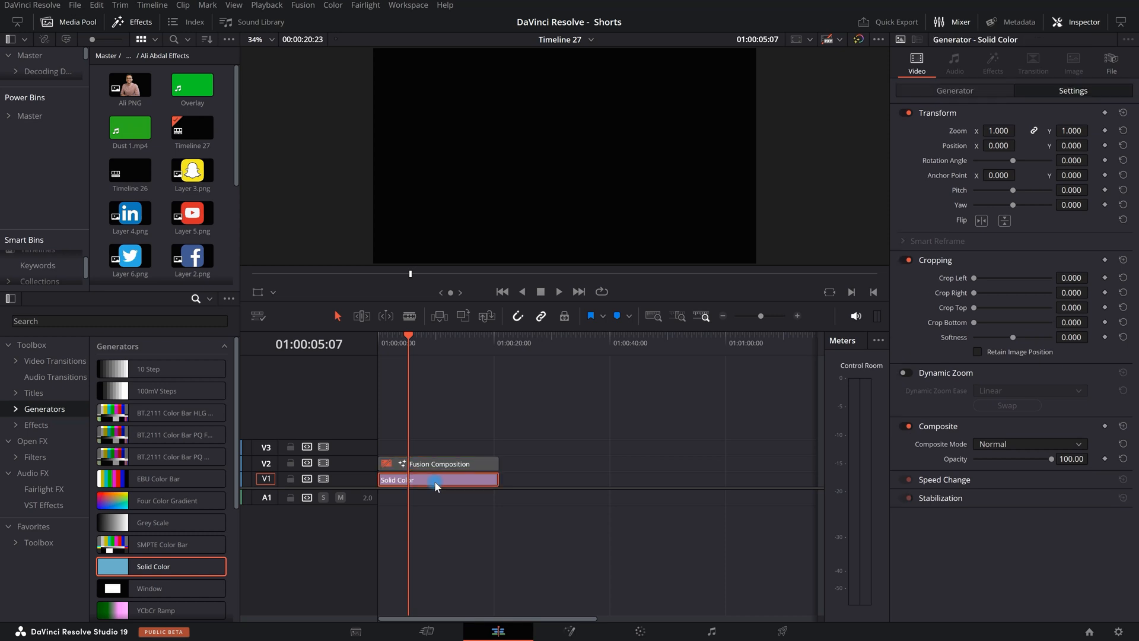
pyautogui.click(994, 86)
pyautogui.click(984, 131)
pyautogui.moveTo(652, 173); pyautogui.dragTo(583, 148)
pyautogui.click(596, 283)
pyautogui.moveTo(621, 295); pyautogui.dragTo(626, 149)
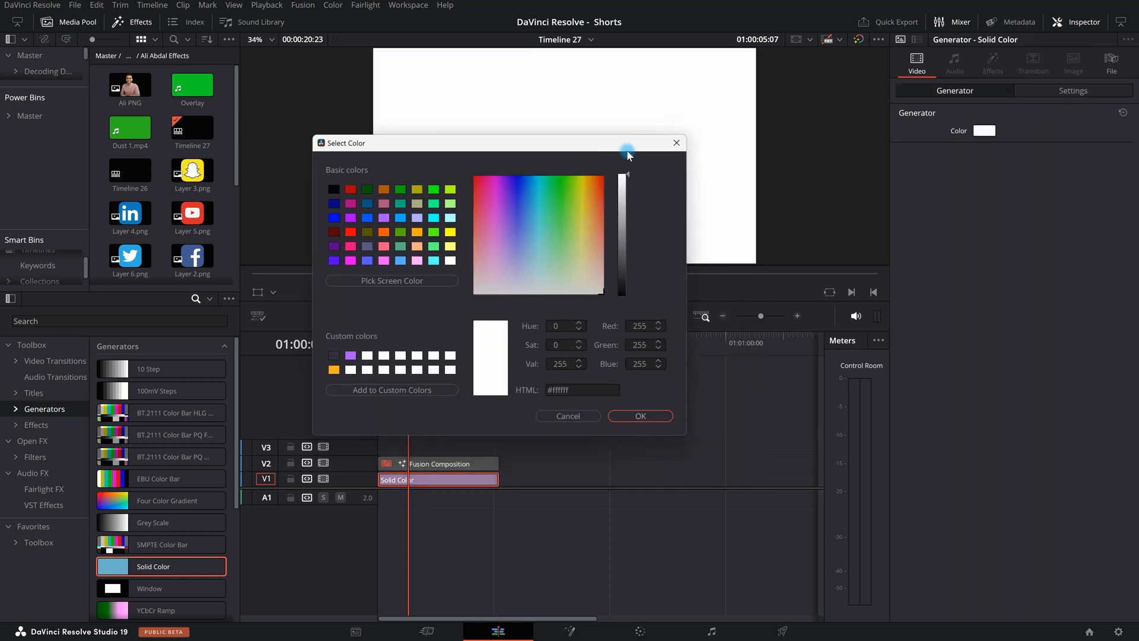
pyautogui.click(642, 416)
# Re-enable the Fusion Composition clip and open it in the Fusion page
pyautogui.click(439, 469)
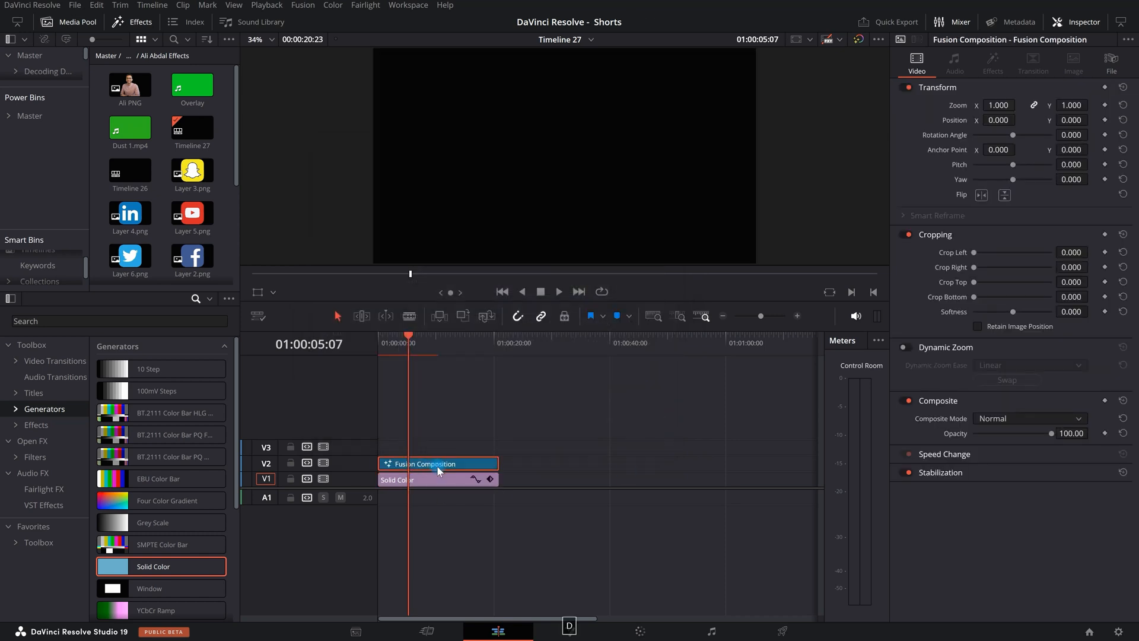
pyautogui.rightClick(437, 468)
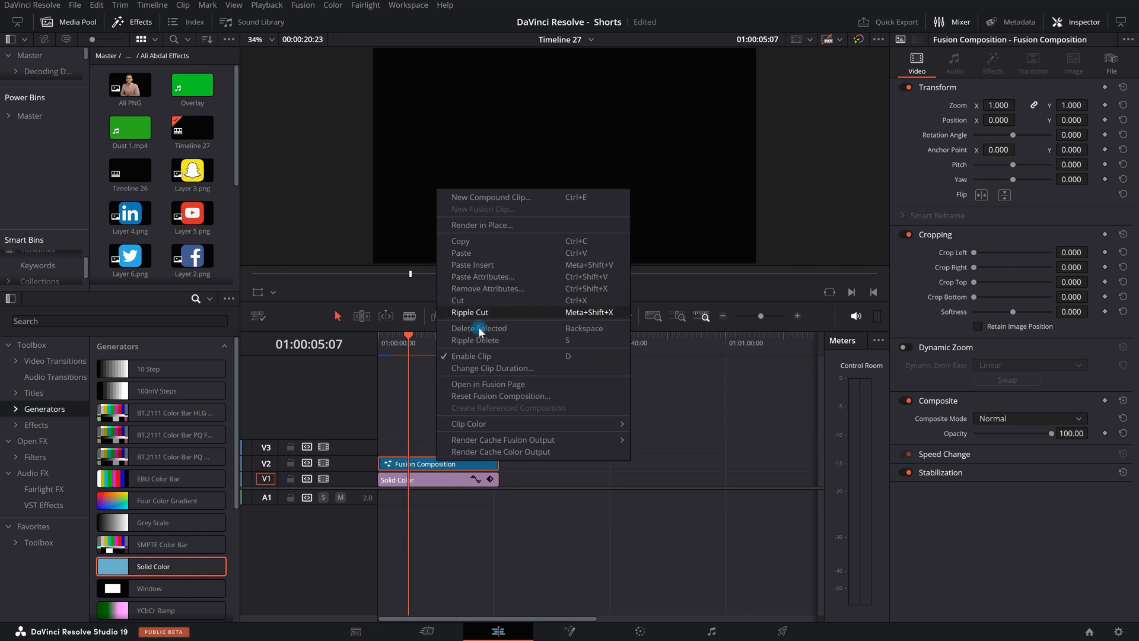
pyautogui.click(488, 384)
# Add the Ali PNG clip to the node graph connected to MediaOut1 and merge the Overlay clip over it
pyautogui.moveTo(404, 448); pyautogui.dragTo(729, 456)
pyautogui.scroll(-3, 202, 240)
pyautogui.scroll(3, 201, 243)
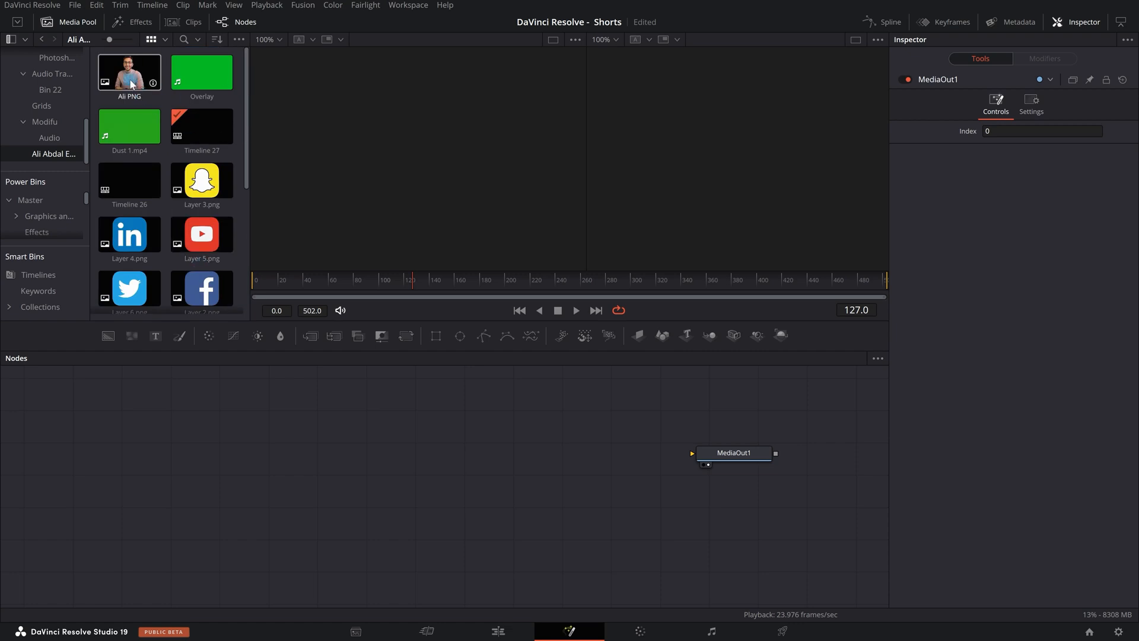
pyautogui.moveTo(130, 78); pyautogui.dragTo(258, 501)
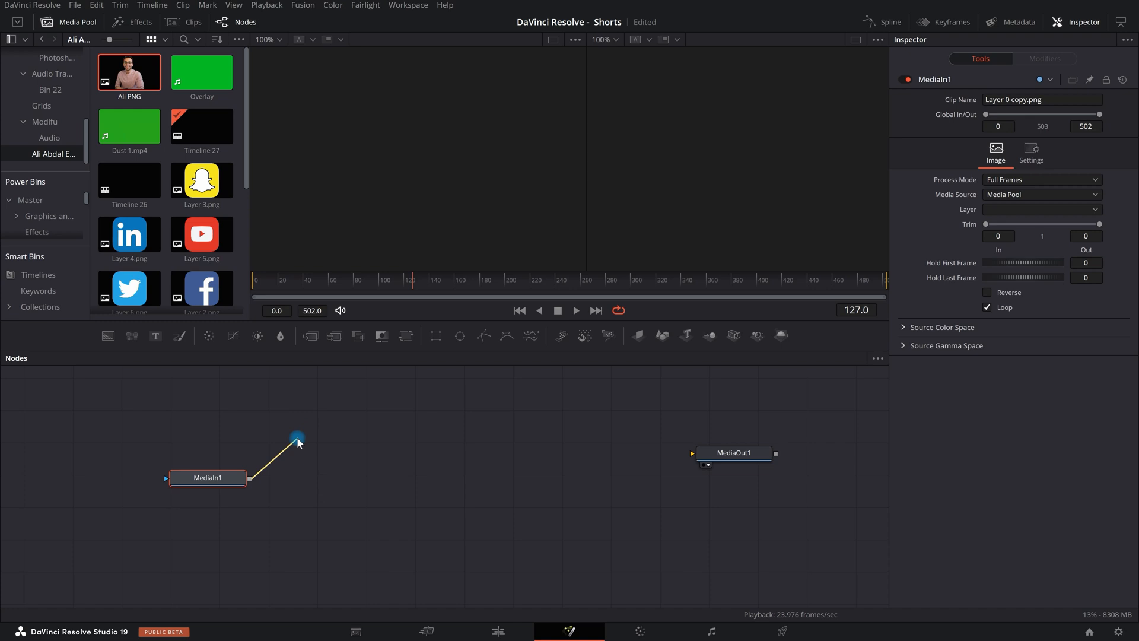
pyautogui.moveTo(294, 454); pyautogui.dragTo(695, 455)
pyautogui.moveTo(219, 482); pyautogui.dragTo(240, 464)
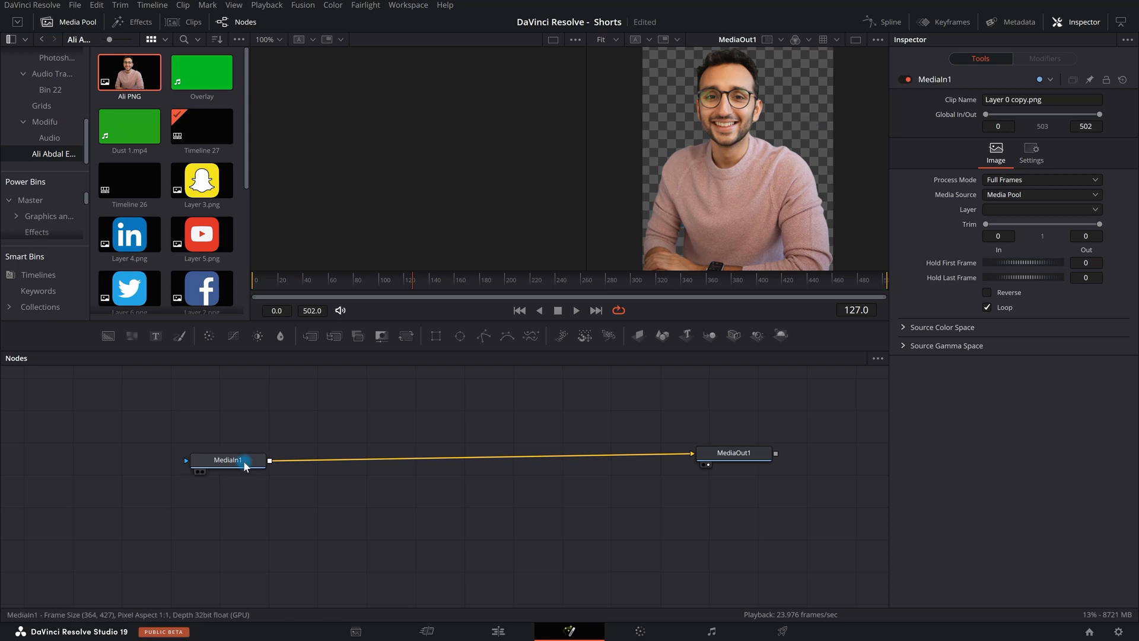
pyautogui.moveTo(198, 85); pyautogui.dragTo(271, 461)
pyautogui.moveTo(295, 287)
pyautogui.mouseDown()
pyautogui.moveTo(325, 289)
pyautogui.moveTo(279, 293)
pyautogui.mouseUp()
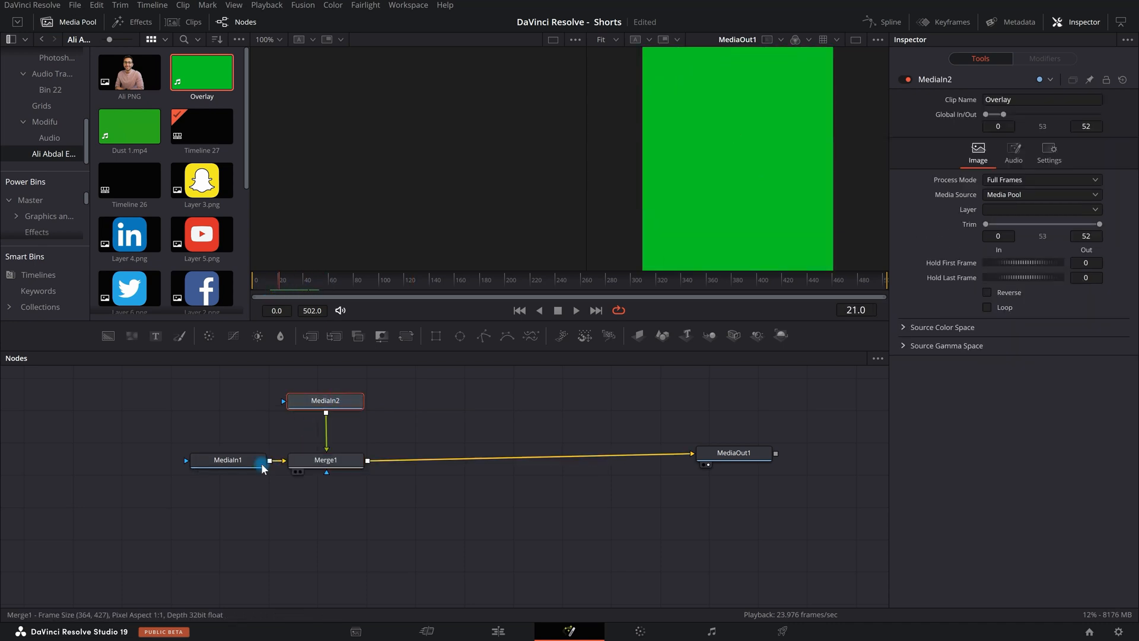
# Rename the MediaIn1 node to Ali and the MediaIn2 node to Overlay
pyautogui.click(240, 465)
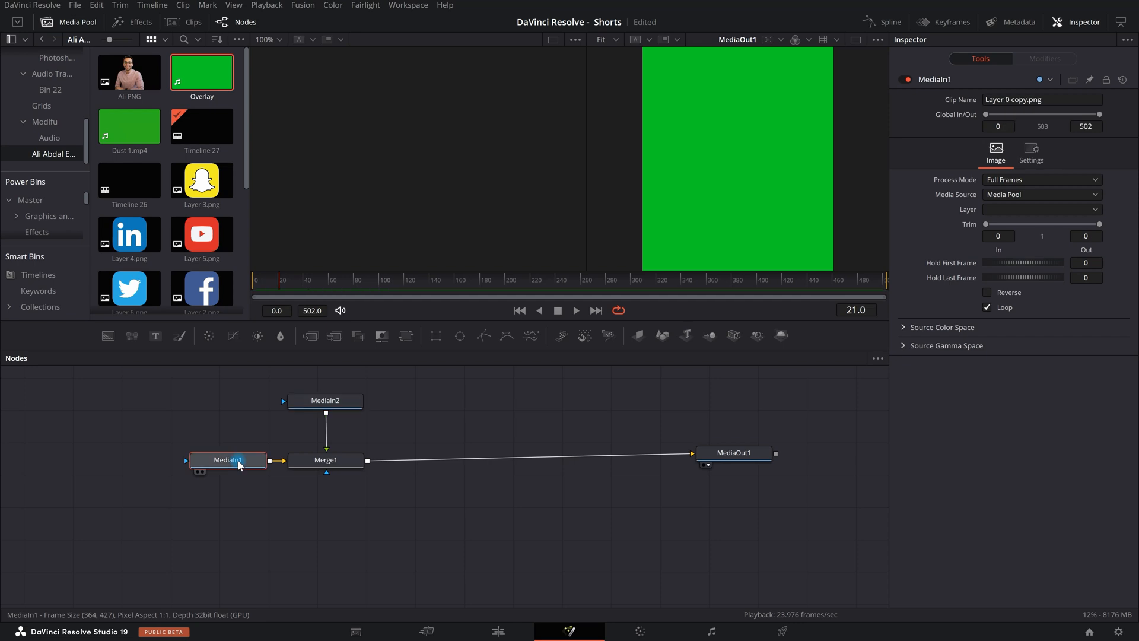
pyautogui.press('F2')
pyautogui.press('BackSpace')
pyautogui.write('Ali')
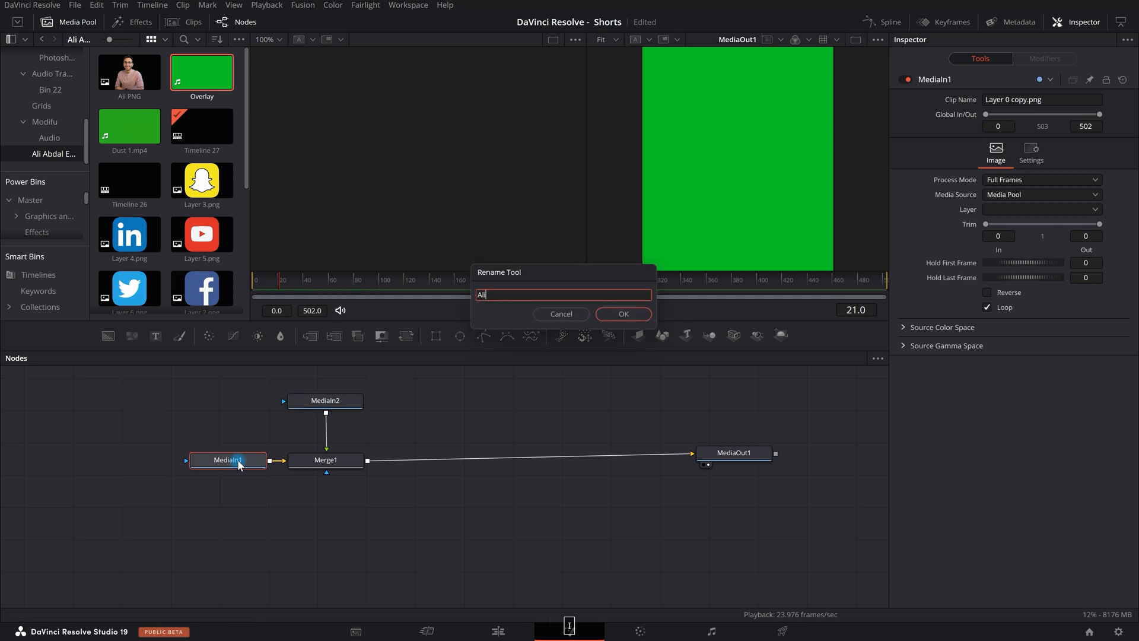
pyautogui.press('Return')
pyautogui.click(327, 403)
pyautogui.press('F2')
pyautogui.write('Overlay')
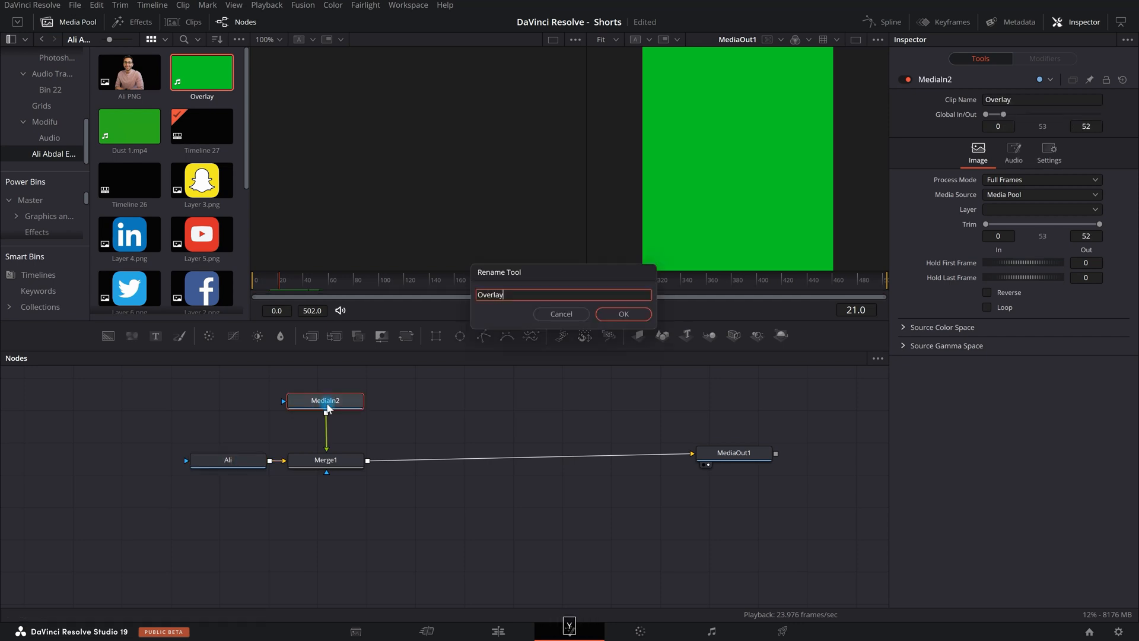
pyautogui.press('Return')
# Move to frame 36 and insert a Delta Keyer node between the Overlay node and Merge1
pyautogui.moveTo(293, 281)
pyautogui.mouseDown()
pyautogui.moveTo(277, 287)
pyautogui.moveTo(299, 284)
pyautogui.mouseUp()
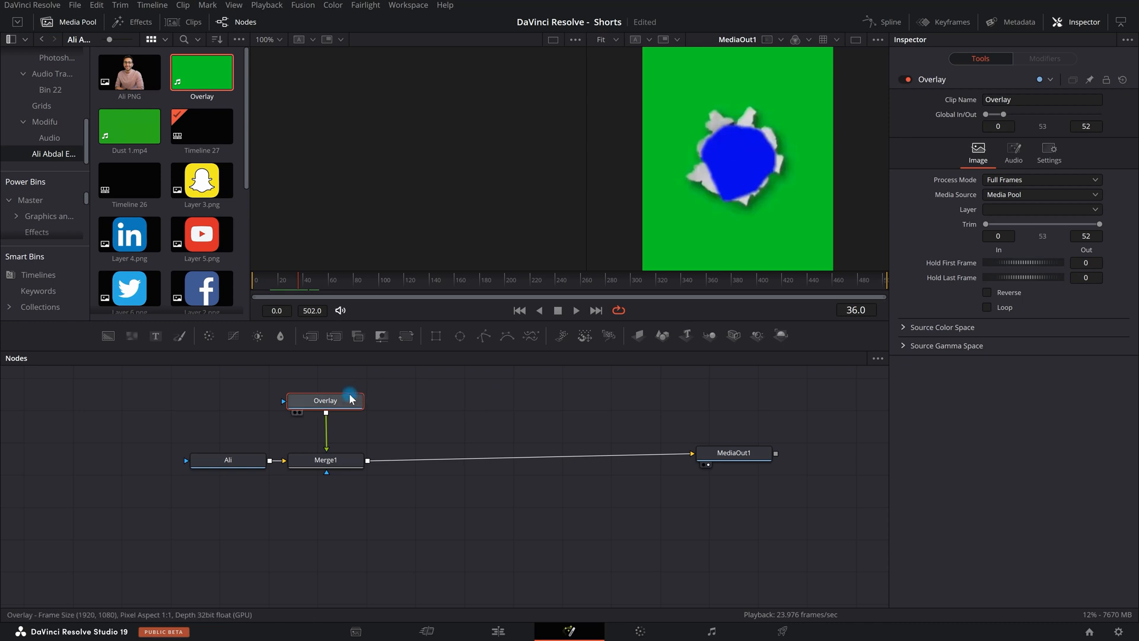
pyautogui.moveTo(351, 399)
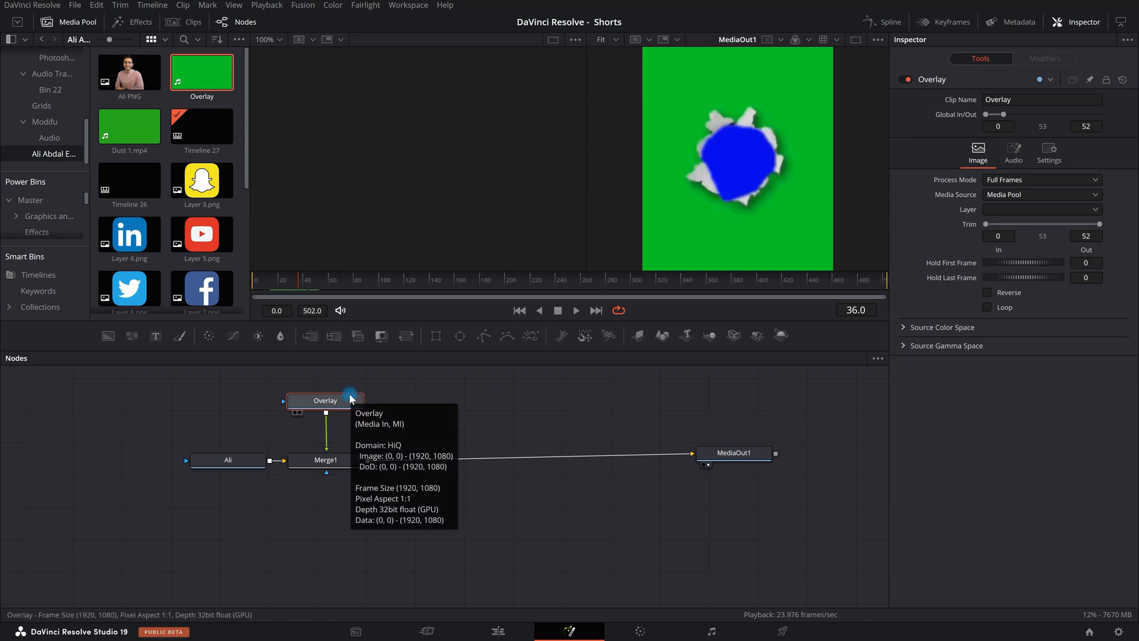
pyautogui.hotkey('shift', 'space')
pyautogui.write('3d keydela')
pyautogui.press('BackSpace')
pyautogui.click(628, 378)
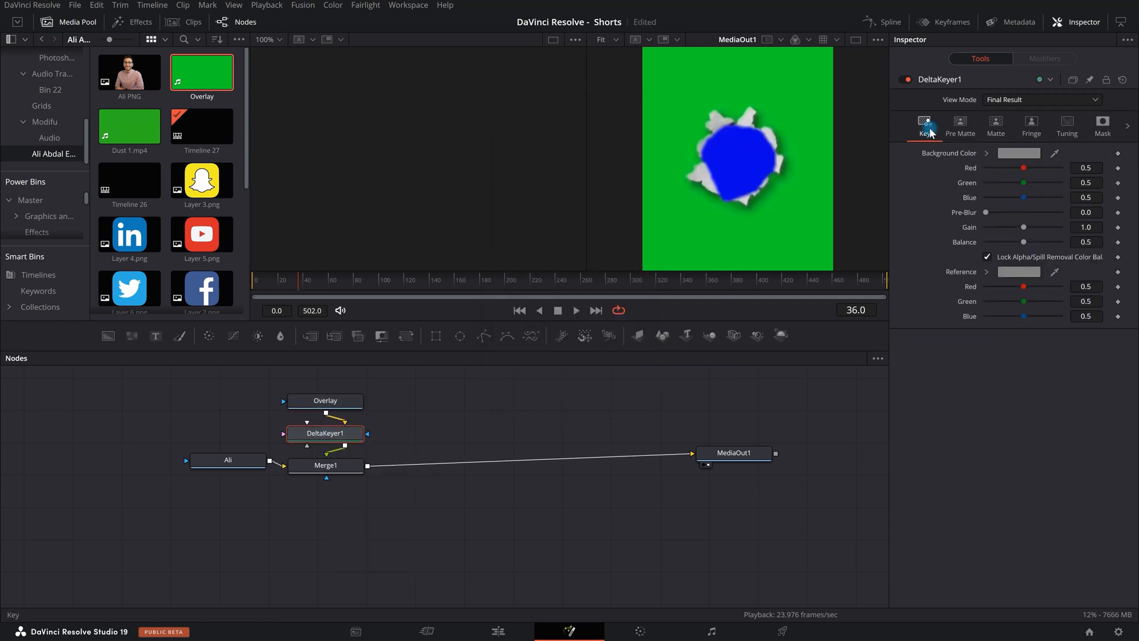
# Set the Delta Keyer's Background Color to the blue of the overlay's hole, with hue 0.672, saturation 0.978 and value 0.559
pyautogui.moveTo(1033, 156); pyautogui.dragTo(750, 162)
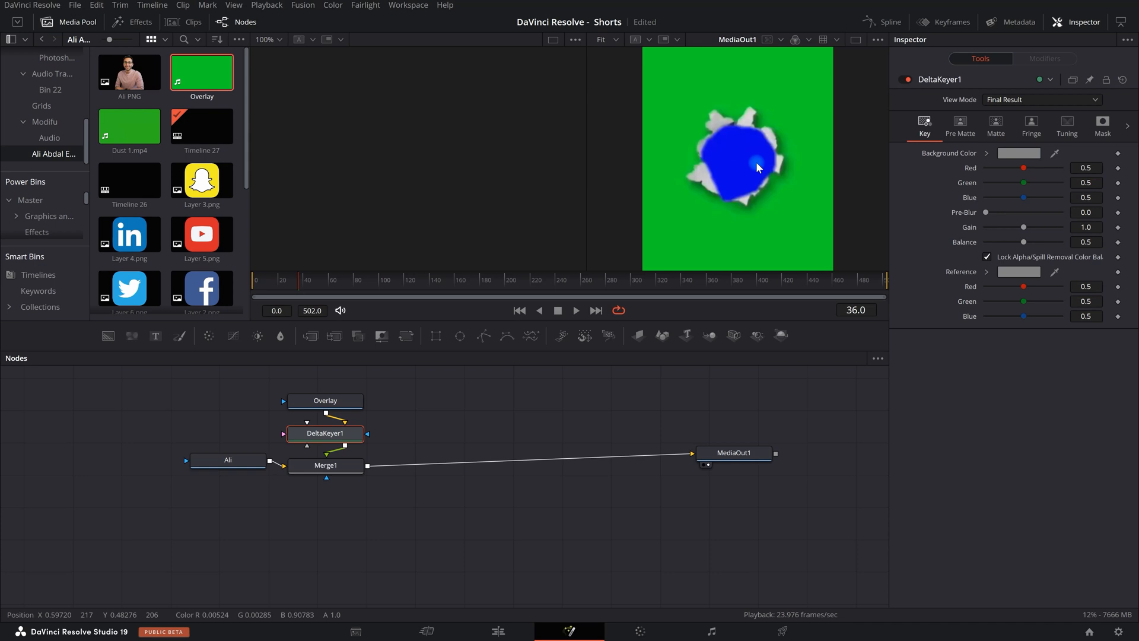
pyautogui.moveTo(799, 155); pyautogui.dragTo(1058, 156)
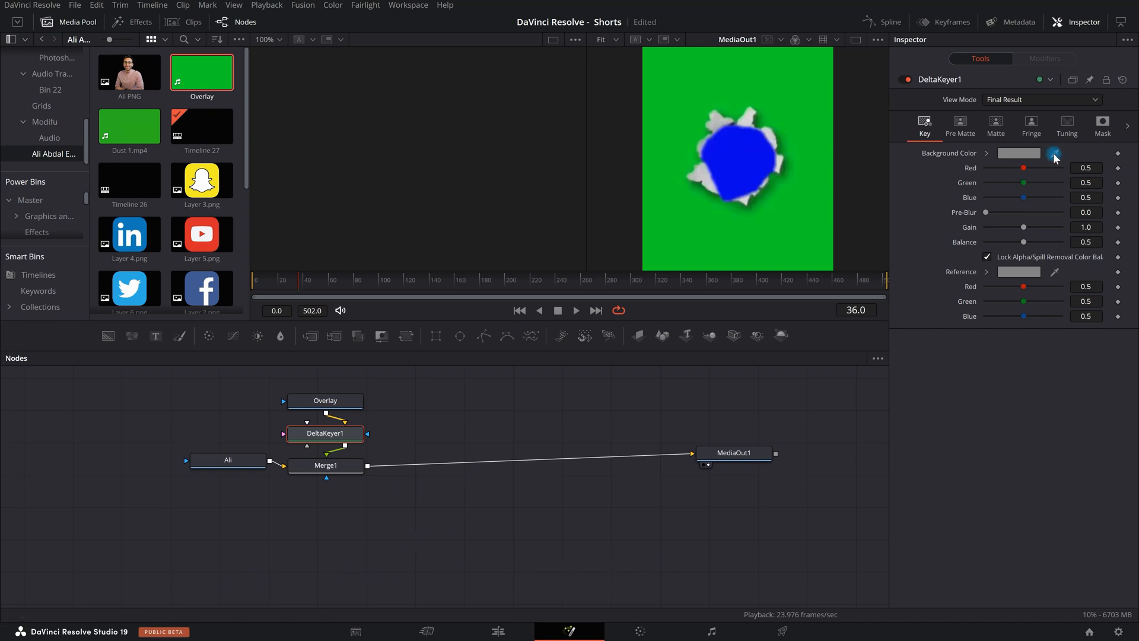
pyautogui.click(987, 156)
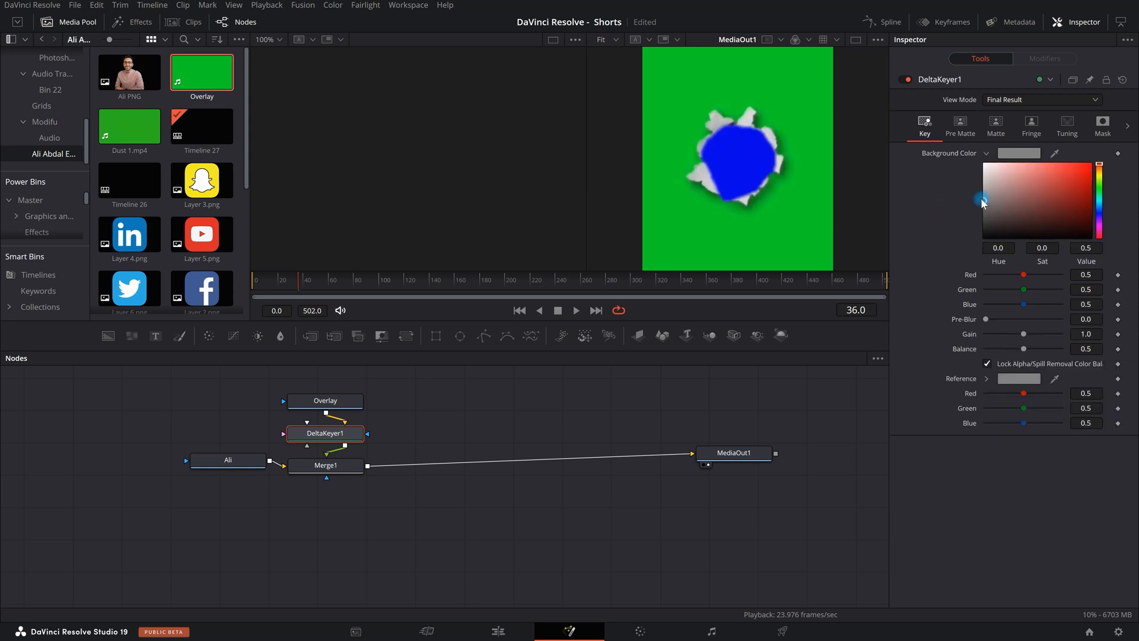
pyautogui.moveTo(987, 203)
pyautogui.mouseDown()
pyautogui.moveTo(1043, 221)
pyautogui.moveTo(1102, 205)
pyautogui.moveTo(1111, 223)
pyautogui.moveTo(1086, 199)
pyautogui.mouseUp()
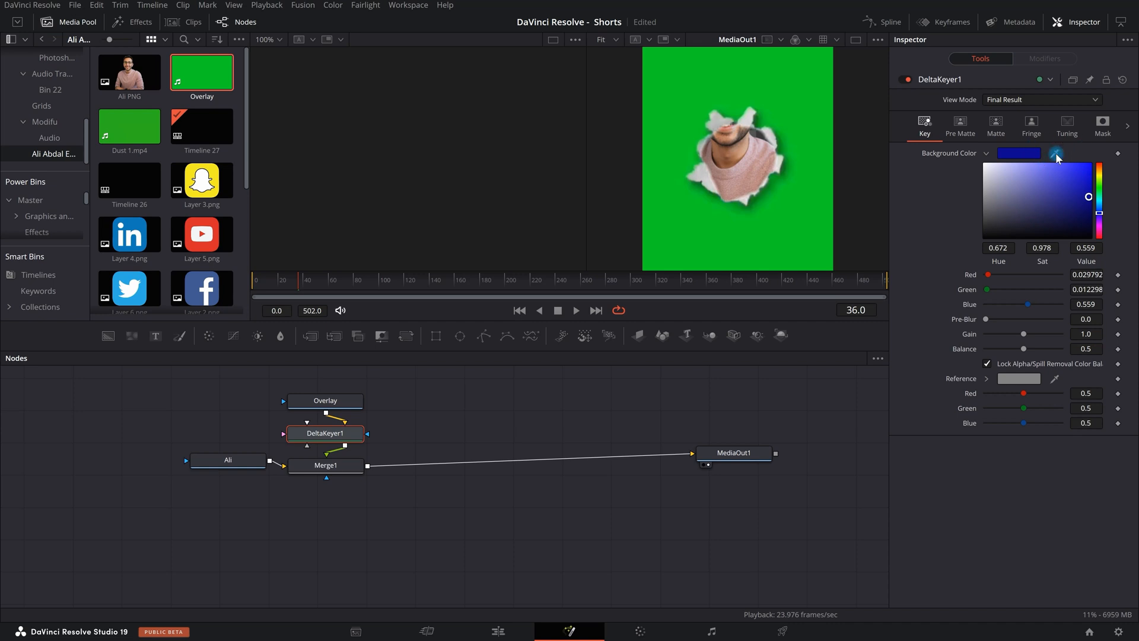
# Play the keyed paper tear from the start of the timeline on the Edit page and park the playhead at 01:00:01:09
pyautogui.moveTo(1056, 155); pyautogui.dragTo(747, 151)
pyautogui.click(502, 630)
pyautogui.click(380, 343)
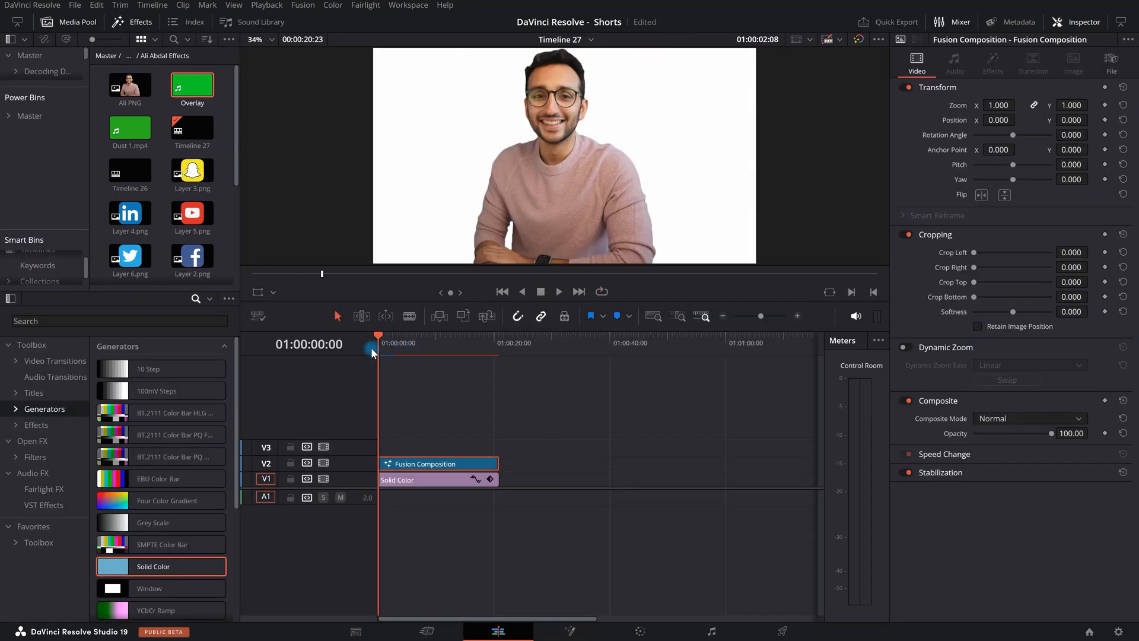
pyautogui.press('space')
pyautogui.scroll(2, 379, 383)
pyautogui.press('space')
pyautogui.click(386, 344)
pyautogui.moveTo(386, 344); pyautogui.dragTo(391, 349)
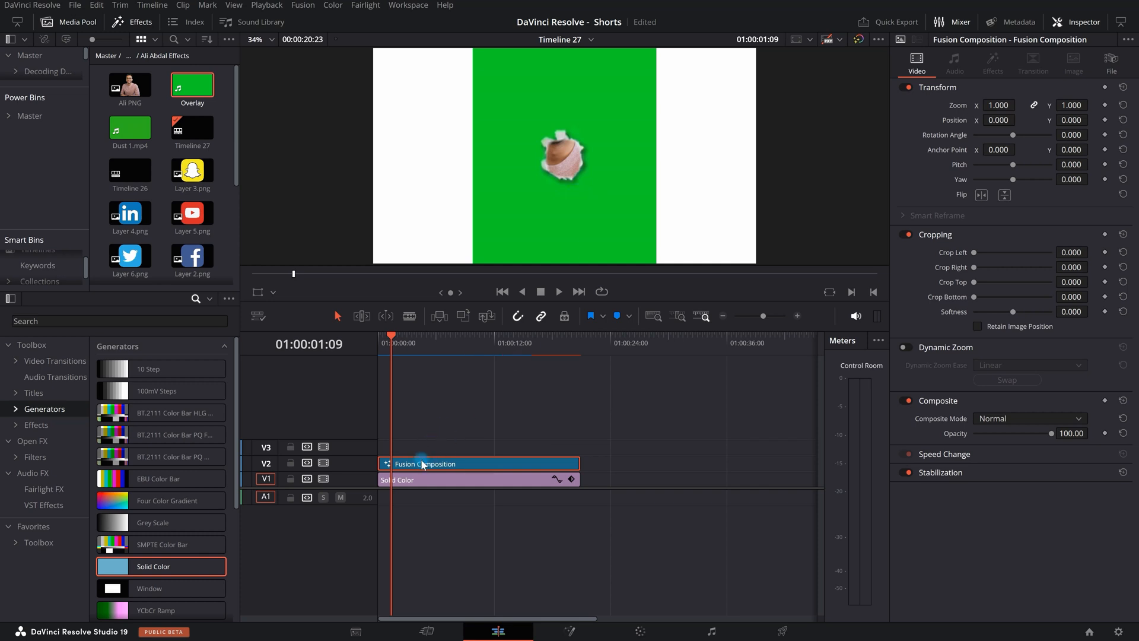
# Turn the Fusion Composition clip on V2 into a compound clip named Paper Effect
pyautogui.rightClick(423, 465)
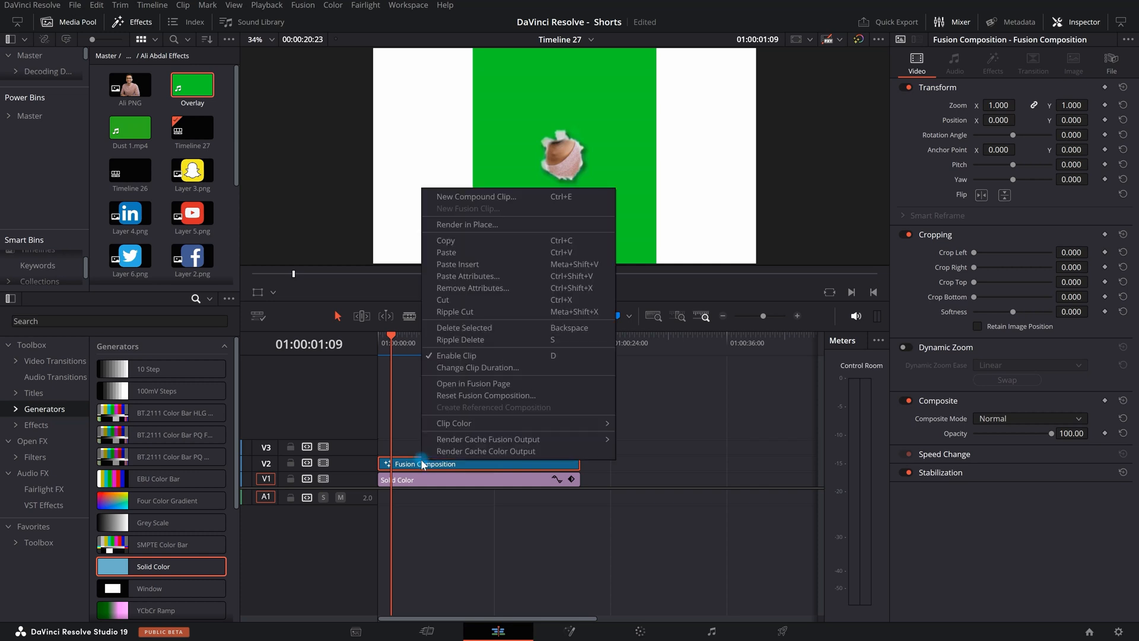
pyautogui.click(488, 198)
pyautogui.write('Paper Effect')
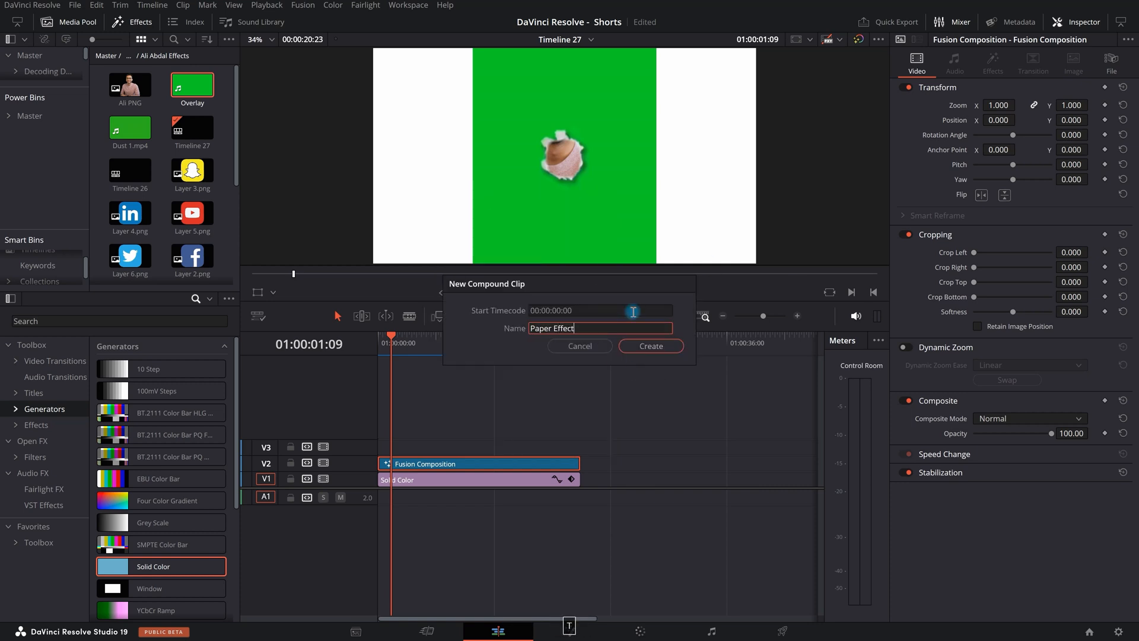
pyautogui.click(659, 347)
# Open the Paper Effect compound clip in Fusion and spread MediaIn1 and MediaOut1 apart in the node graph
pyautogui.rightClick(429, 463)
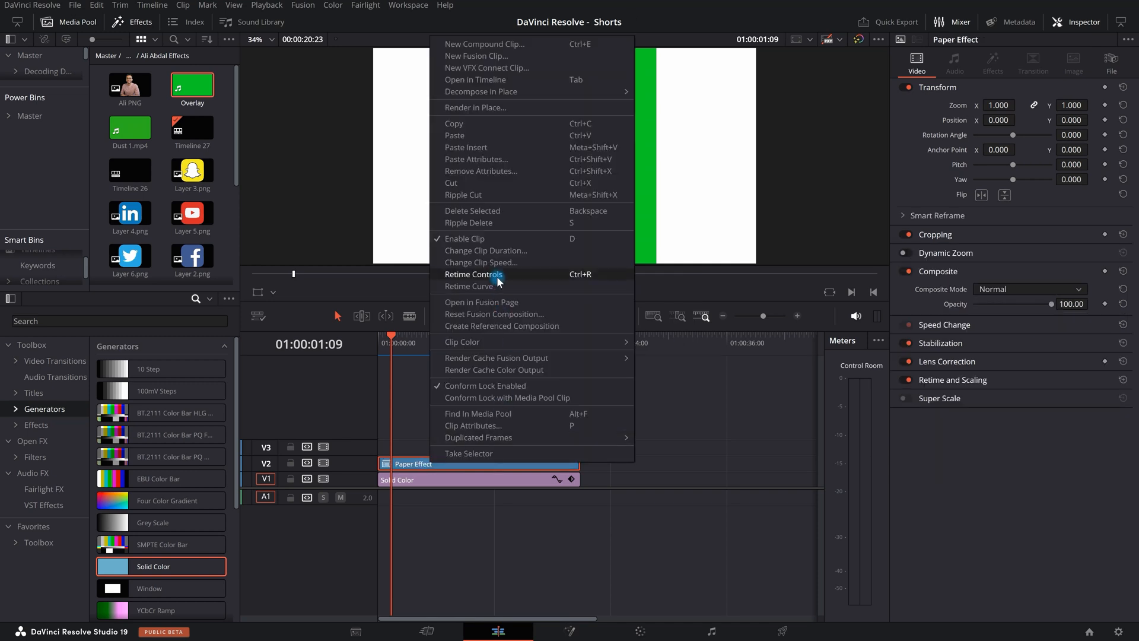
pyautogui.click(502, 303)
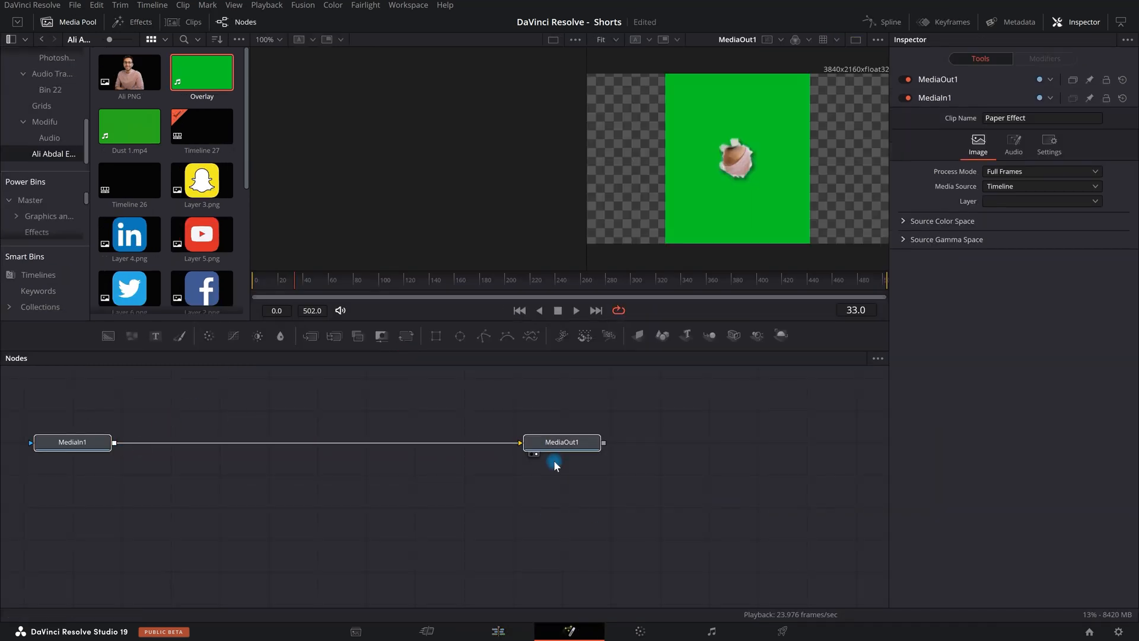
pyautogui.moveTo(41, 402); pyautogui.dragTo(581, 497)
pyautogui.moveTo(315, 497); pyautogui.dragTo(477, 549)
pyautogui.click(243, 496)
# Insert a 3D Keyer node between MediaIn1 and MediaOut1
pyautogui.hotkey('shift', 'space')
pyautogui.write('del')
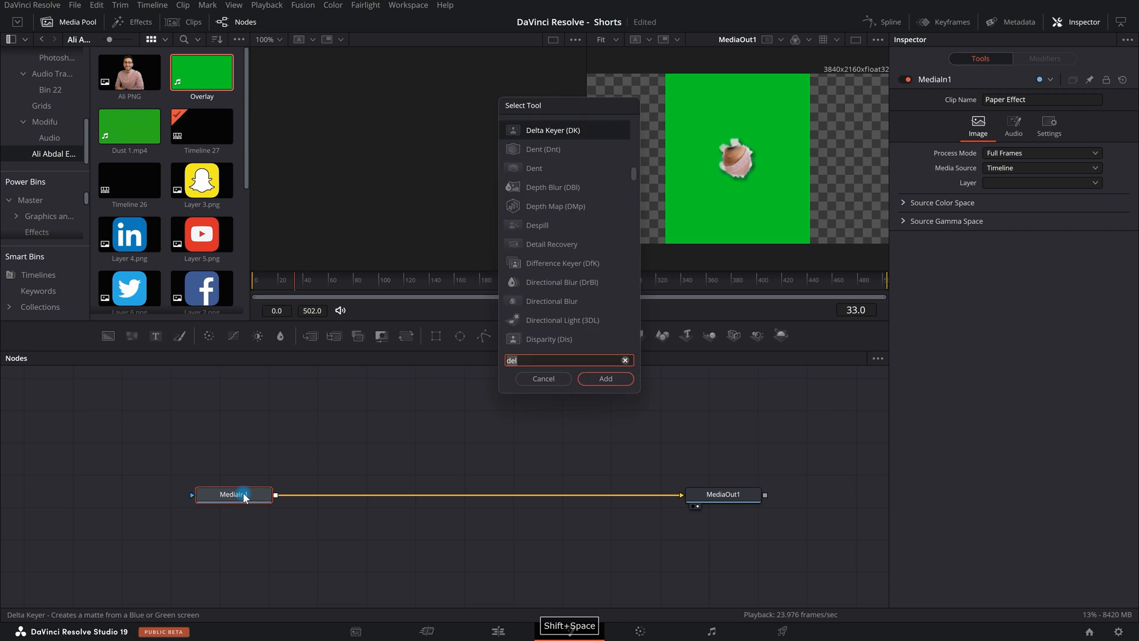
pyautogui.write('3d')
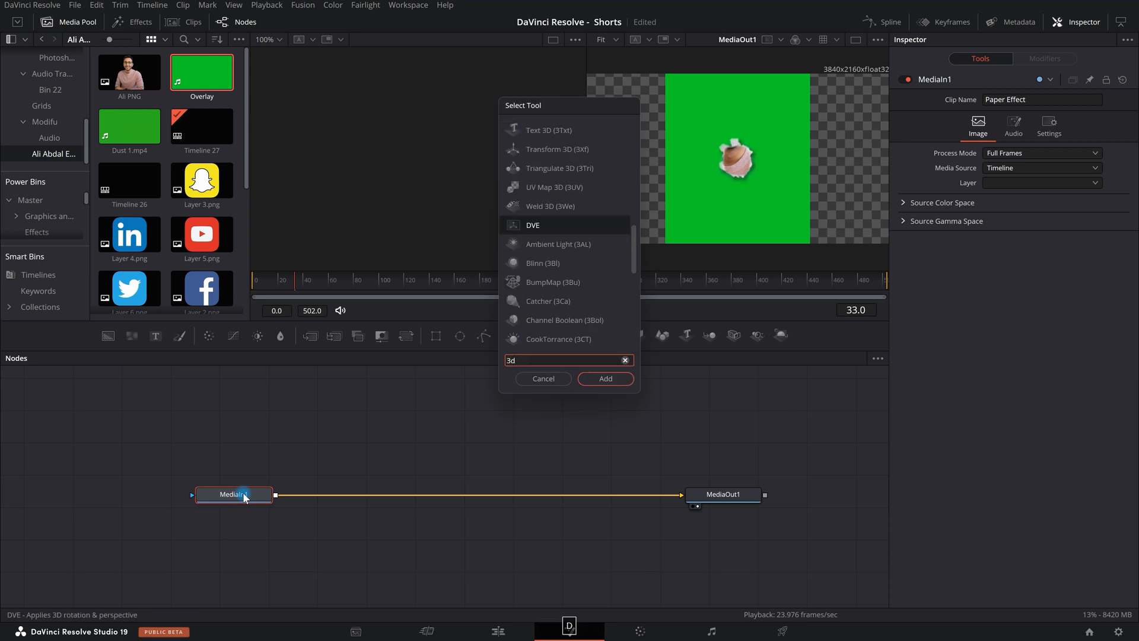
pyautogui.press('BackSpace')
pyautogui.press('BackSpace')
pyautogui.write('delta')
pyautogui.press('Return')
pyautogui.moveTo(323, 500); pyautogui.dragTo(381, 500)
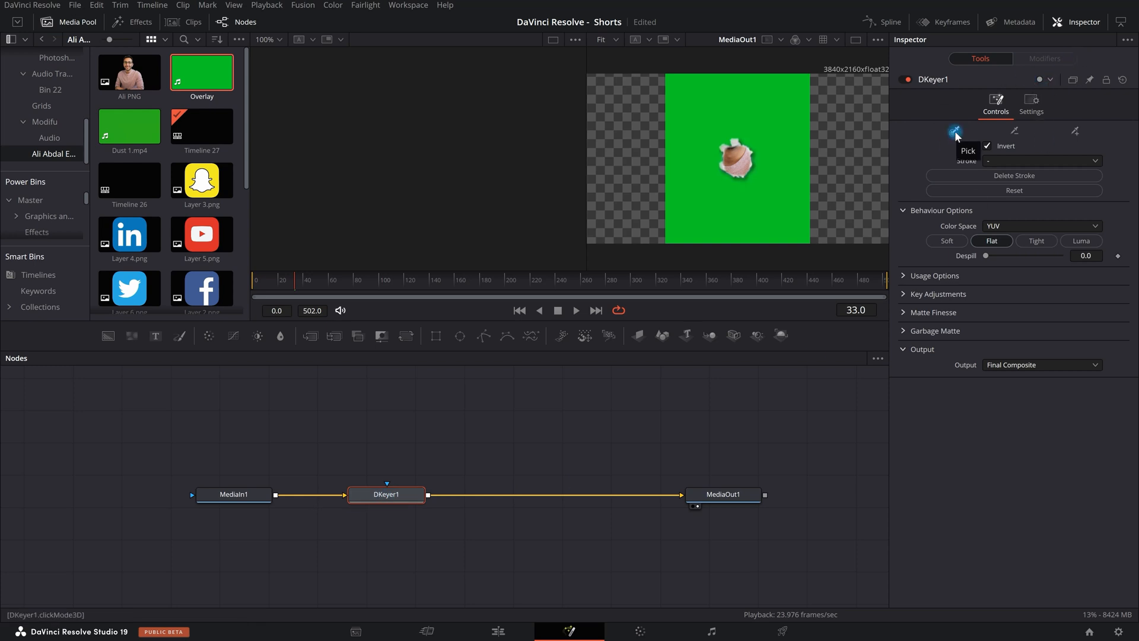
# Key out the green surrounding the paper tear by sampling it in the viewer, and set Despill to 0.945
pyautogui.moveTo(955, 130)
pyautogui.mouseDown()
pyautogui.moveTo(827, 170)
pyautogui.moveTo(785, 140)
pyautogui.mouseUp()
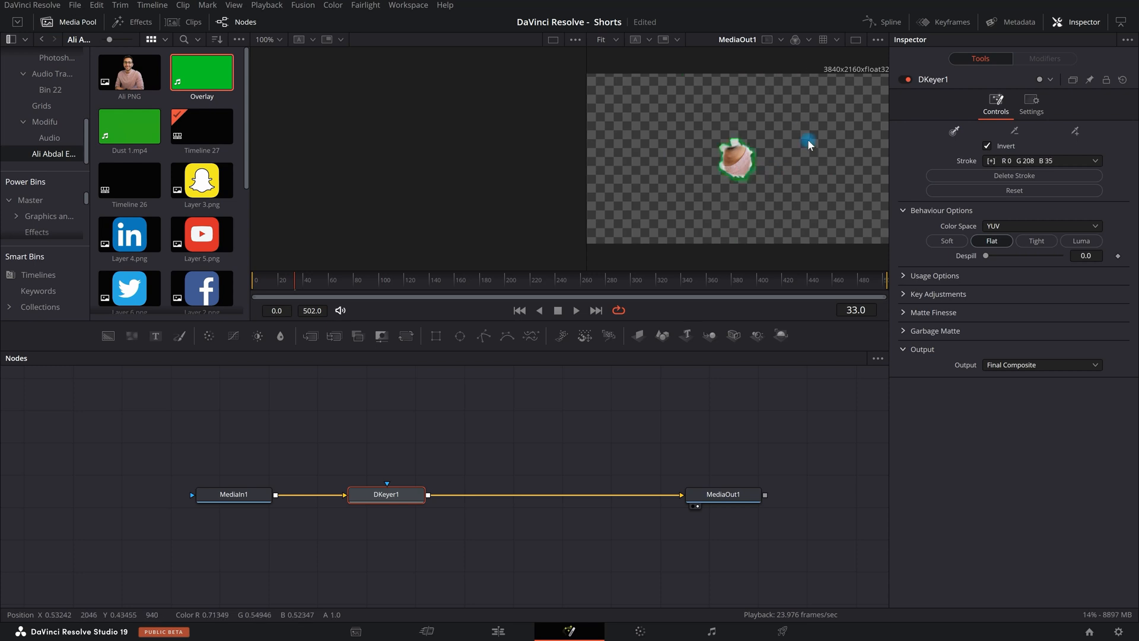
pyautogui.scroll(3, 750, 153)
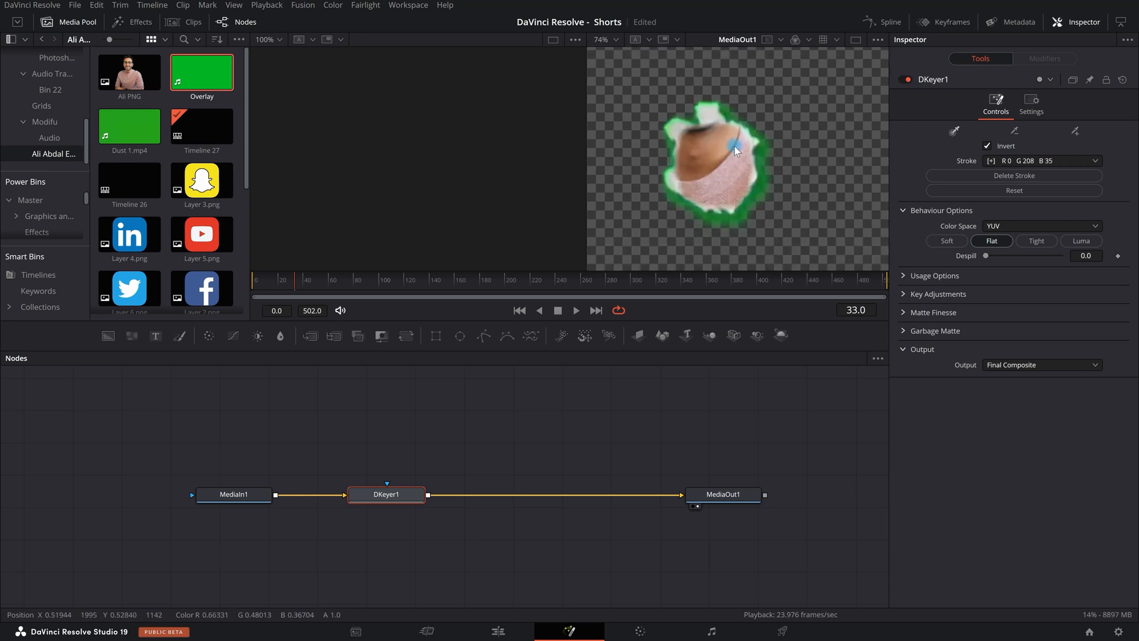
pyautogui.scroll(-4, 735, 146)
pyautogui.scroll(-2, 756, 149)
pyautogui.scroll(2, 756, 149)
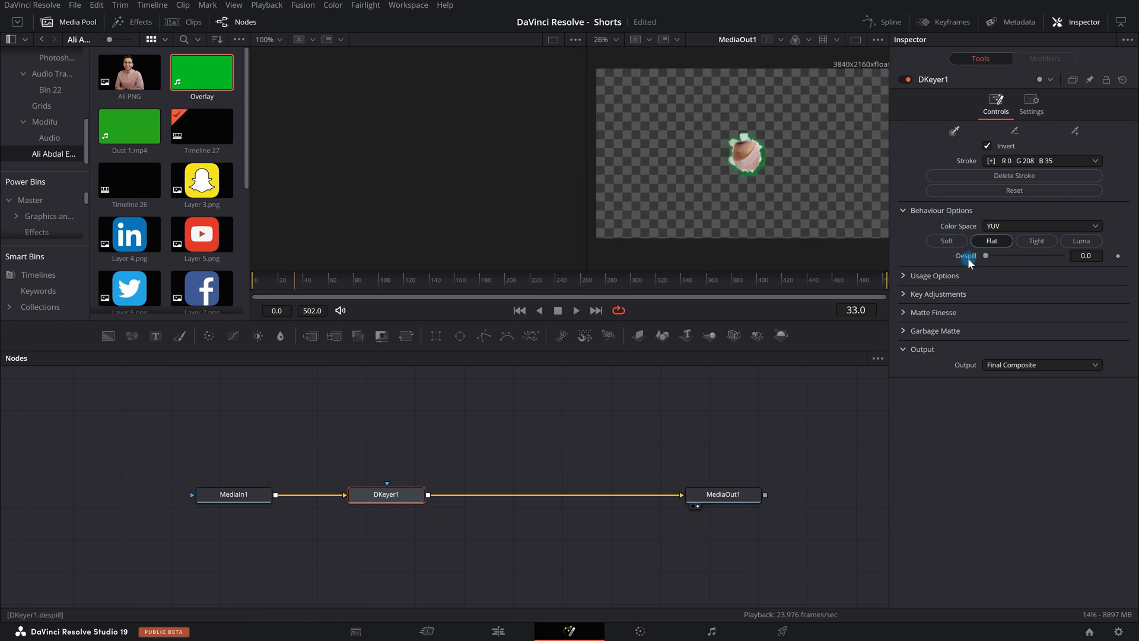
pyautogui.moveTo(984, 257); pyautogui.dragTo(1063, 254)
# Play the green-keyed Paper Effect clip on the Edit page and park the playhead at 01:00:01:12
pyautogui.click(511, 630)
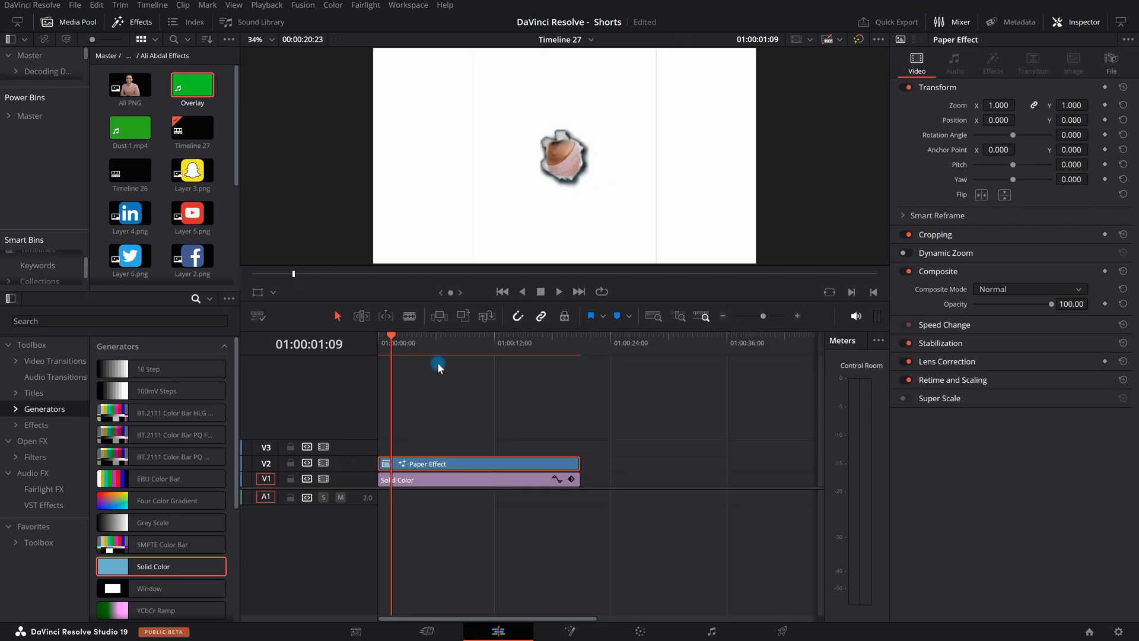
pyautogui.moveTo(409, 354); pyautogui.dragTo(389, 358)
pyautogui.press('space')
pyautogui.click(393, 345)
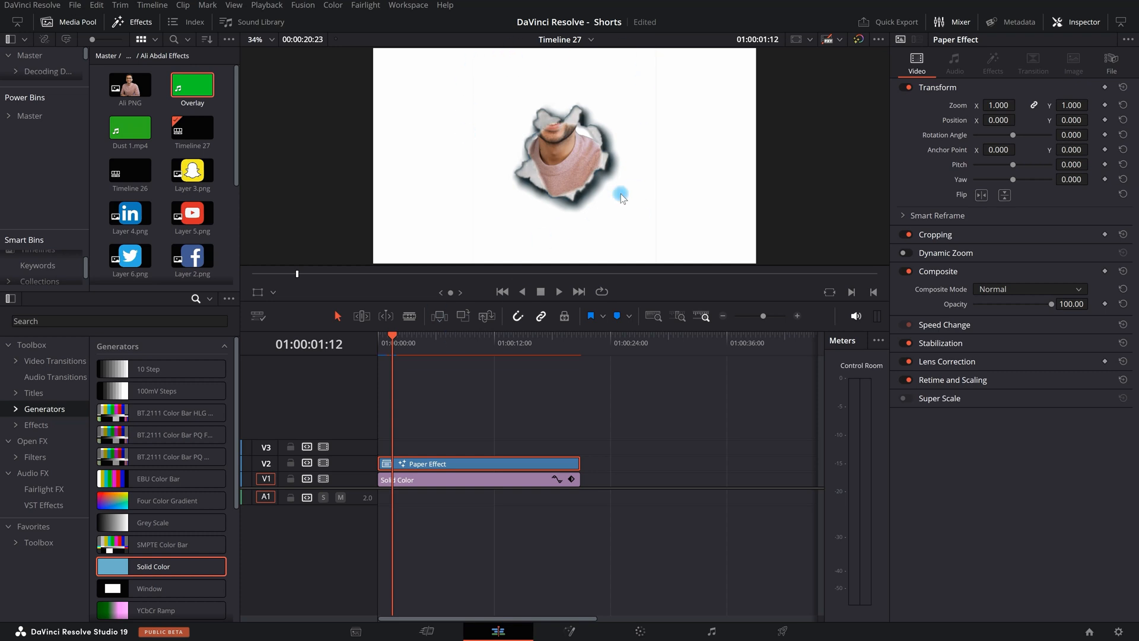
# Reopen Paper Effect in Fusion and set the keyer's Matte Finesse to Clean Black 100 and Black Clip 74
pyautogui.rightClick(426, 471)
pyautogui.click(475, 319)
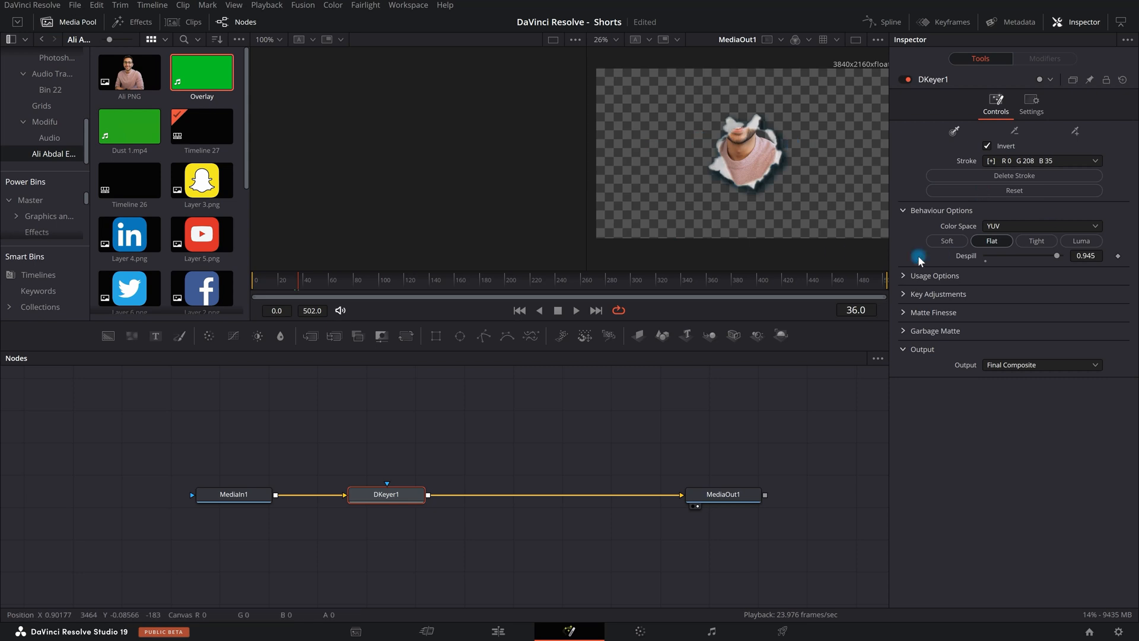
pyautogui.click(904, 313)
pyautogui.moveTo(985, 361); pyautogui.dragTo(996, 361)
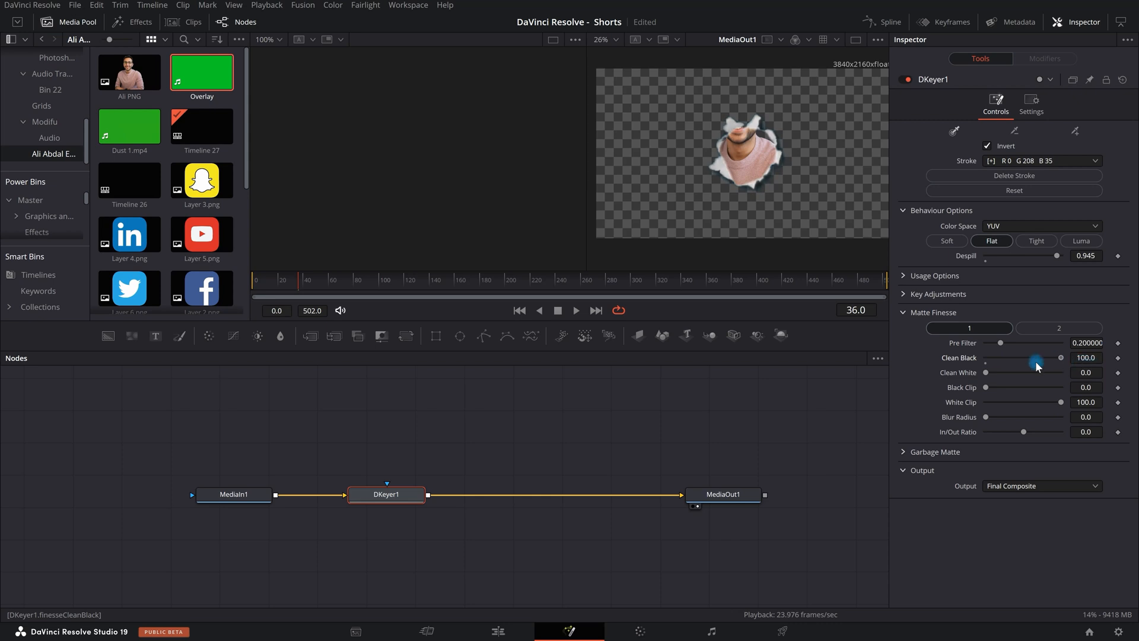
pyautogui.click(985, 388)
pyautogui.moveTo(1037, 386); pyautogui.dragTo(1043, 387)
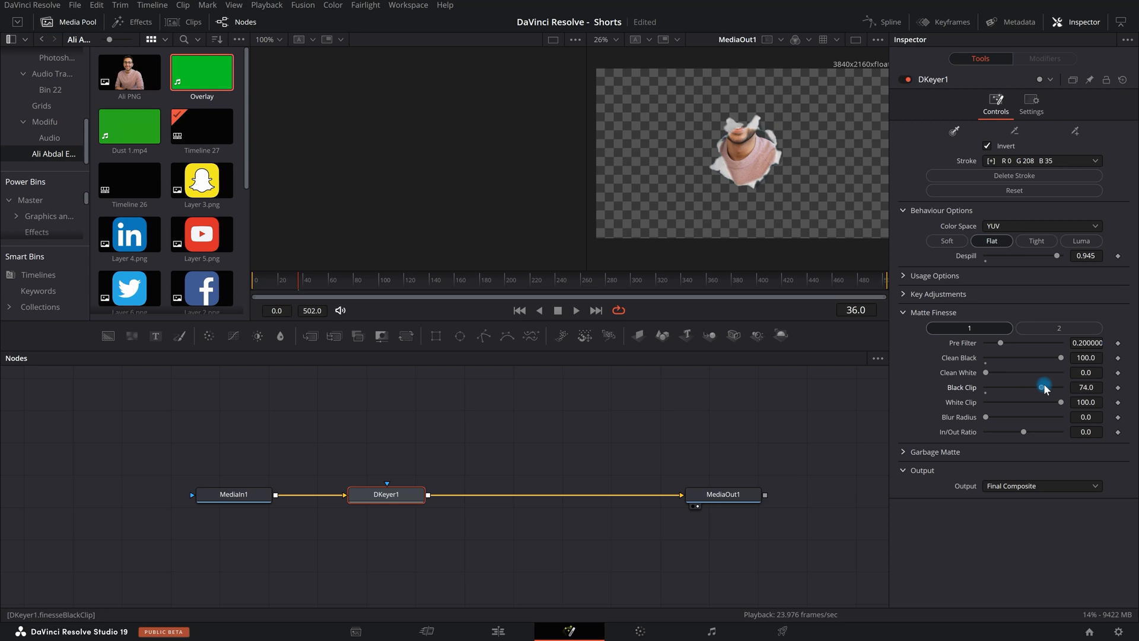
# Return to the Edit page and play the cleaned-up paper tear reveal from the beginning of the timeline
pyautogui.click(507, 631)
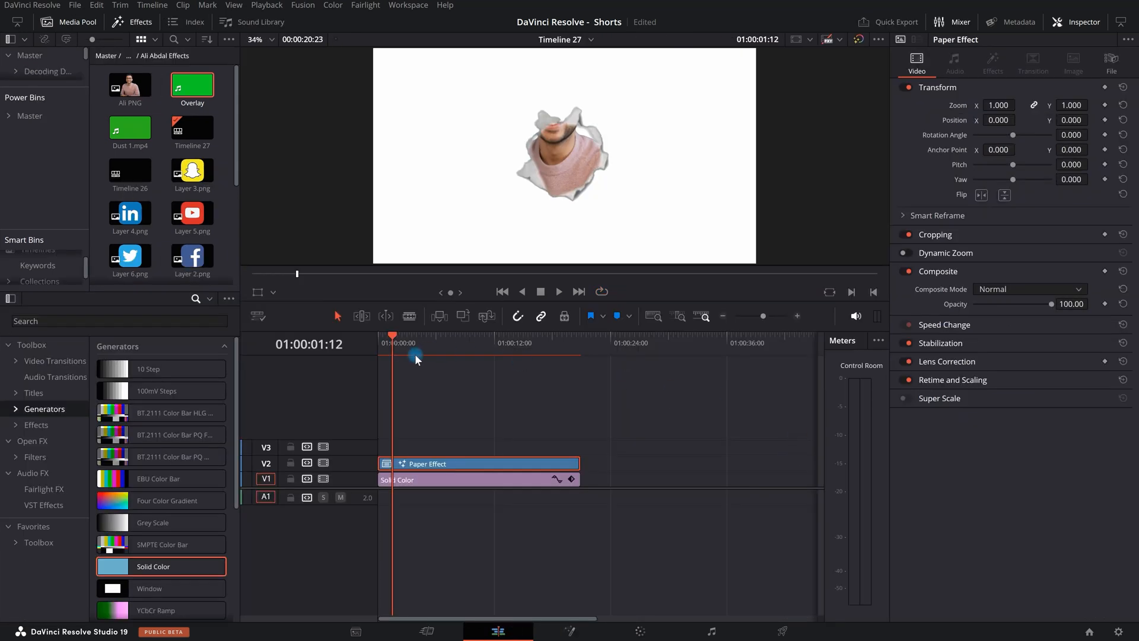
pyautogui.click(381, 356)
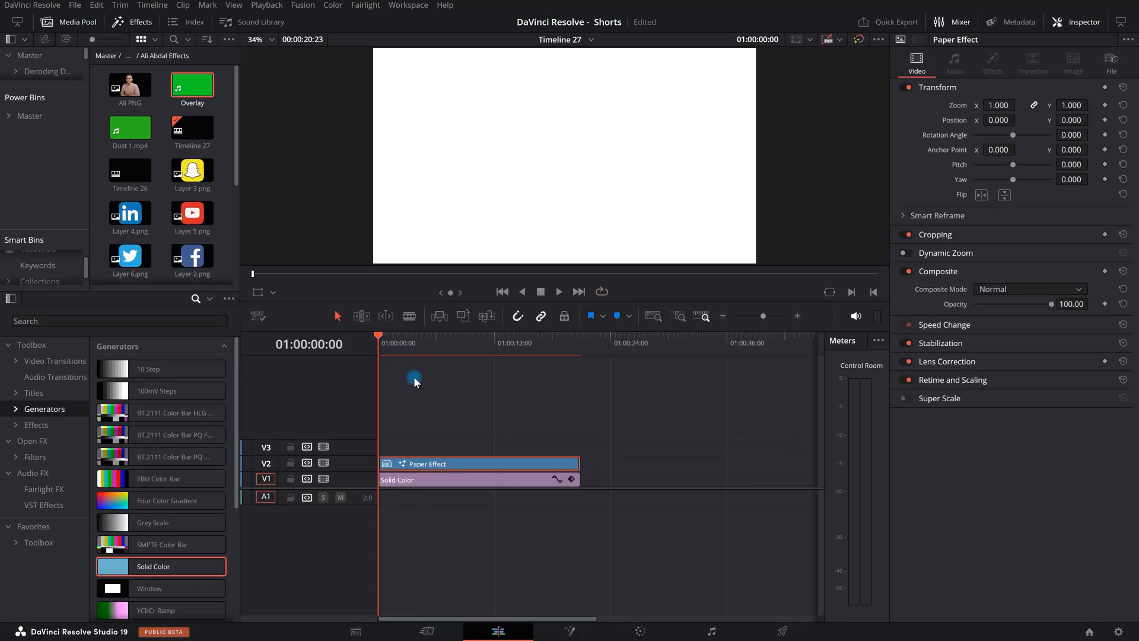
pyautogui.press('space')
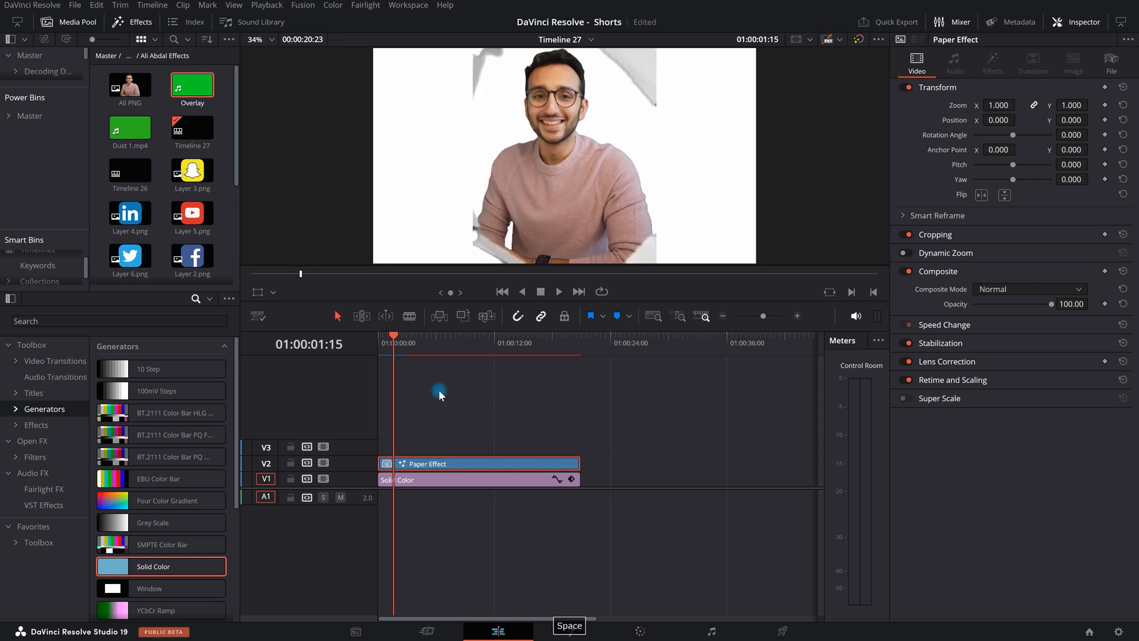
pyautogui.press('space')
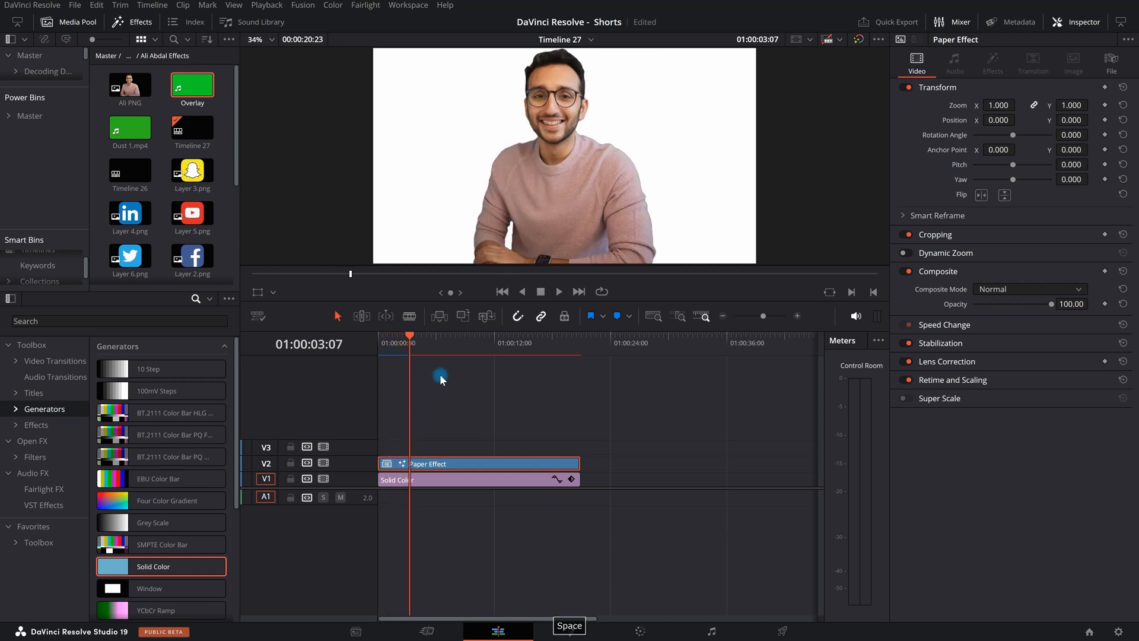
# Scale the Paper Effect clip down and lower it so the speaker sits at the frame's bottom edge
pyautogui.moveTo(1074, 107); pyautogui.dragTo(624, 336)
pyautogui.moveTo(1083, 104); pyautogui.dragTo(1065, 120)
# Sample the pink of the speaker's sweater as the color of the Solid Color background on V1
pyautogui.click(432, 483)
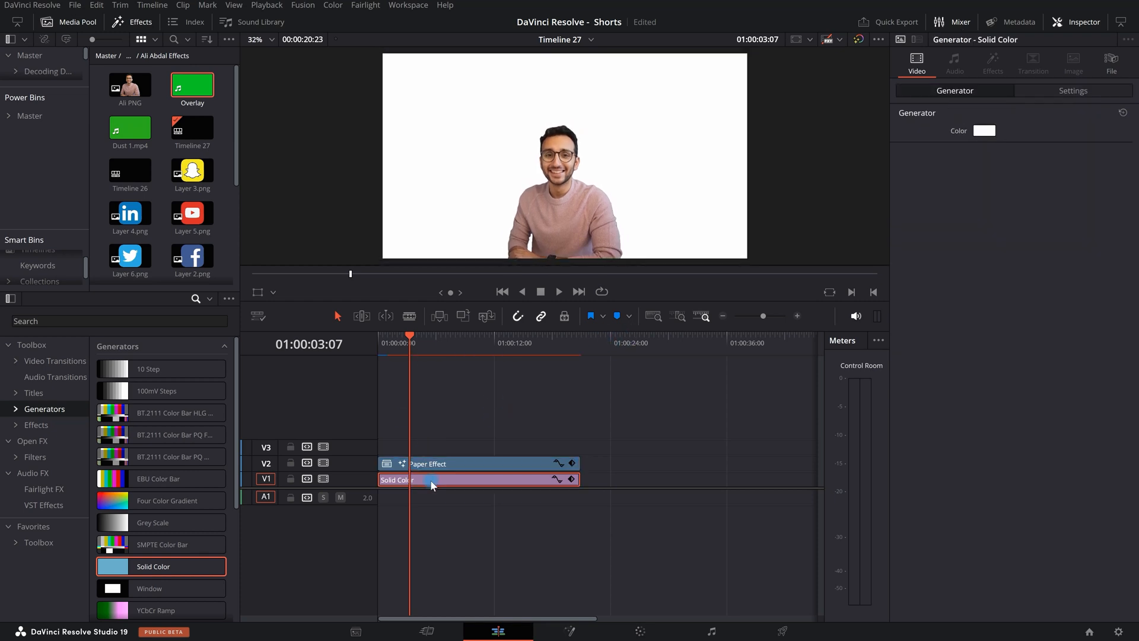
pyautogui.click(983, 133)
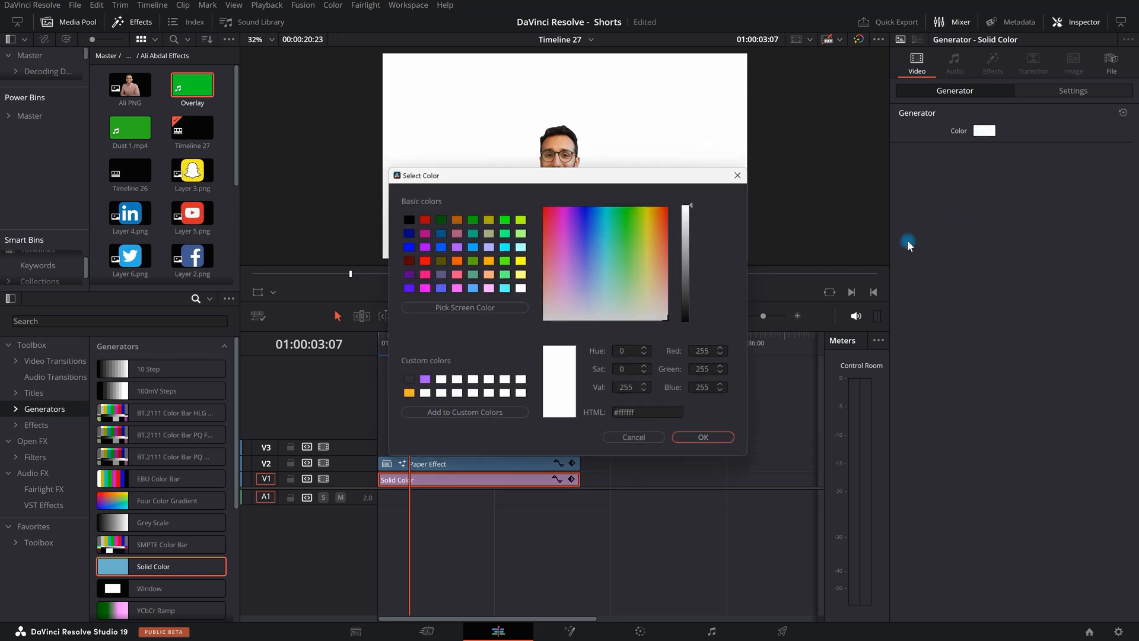
pyautogui.moveTo(599, 169); pyautogui.dragTo(903, 81)
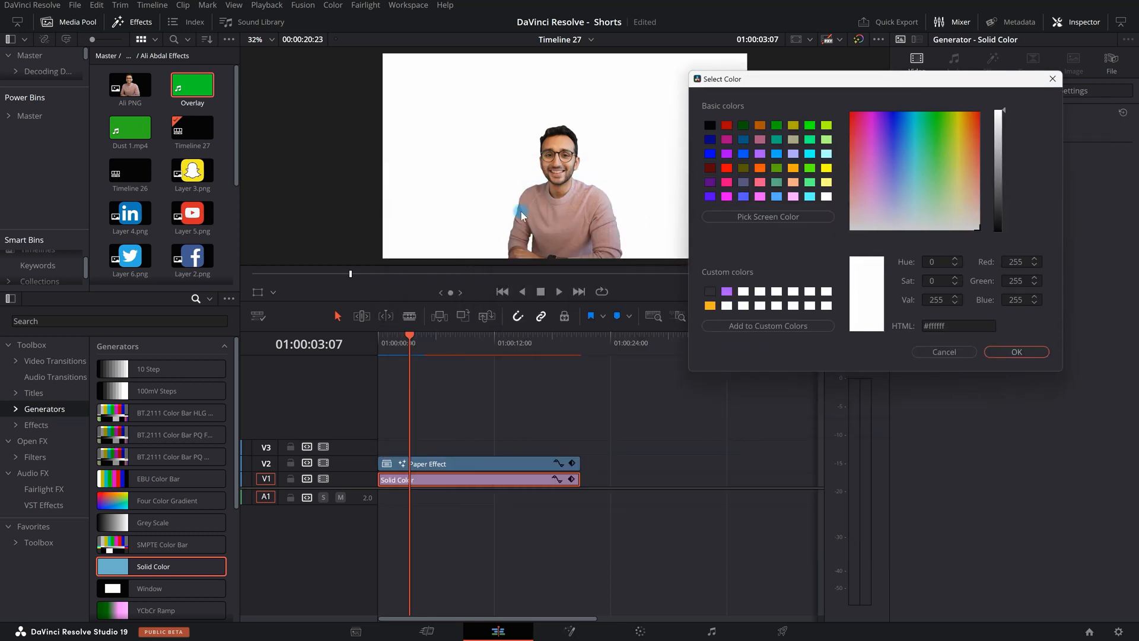
pyautogui.click(767, 220)
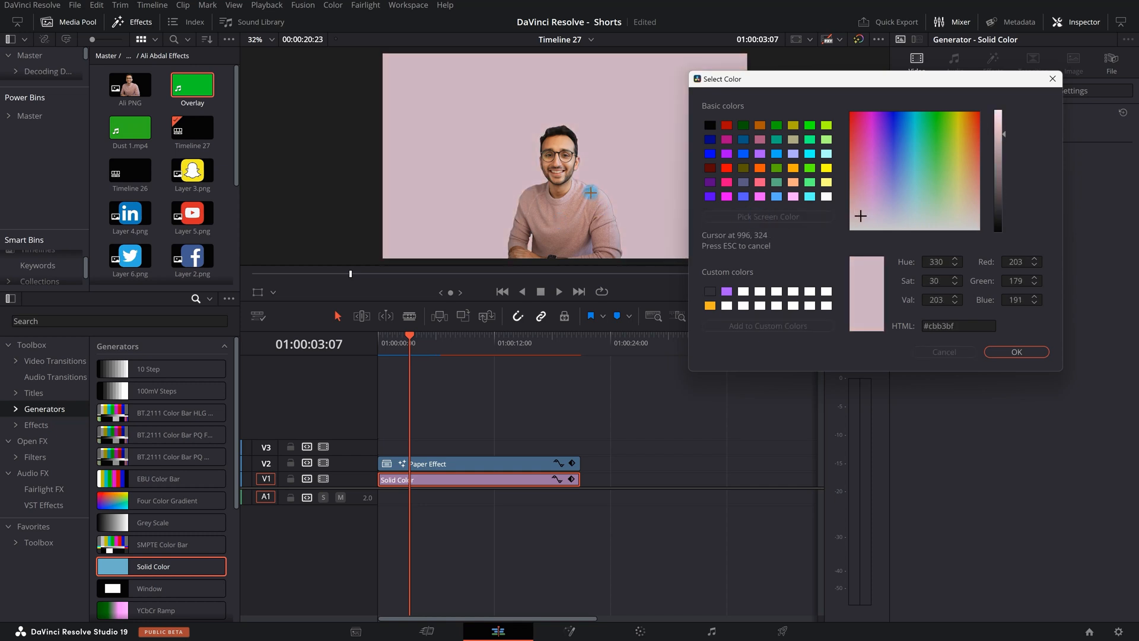
# Set the Solid Color background to #c3a5b3 sampled from the man's sweater and play the timeline from its start
pyautogui.click(591, 196)
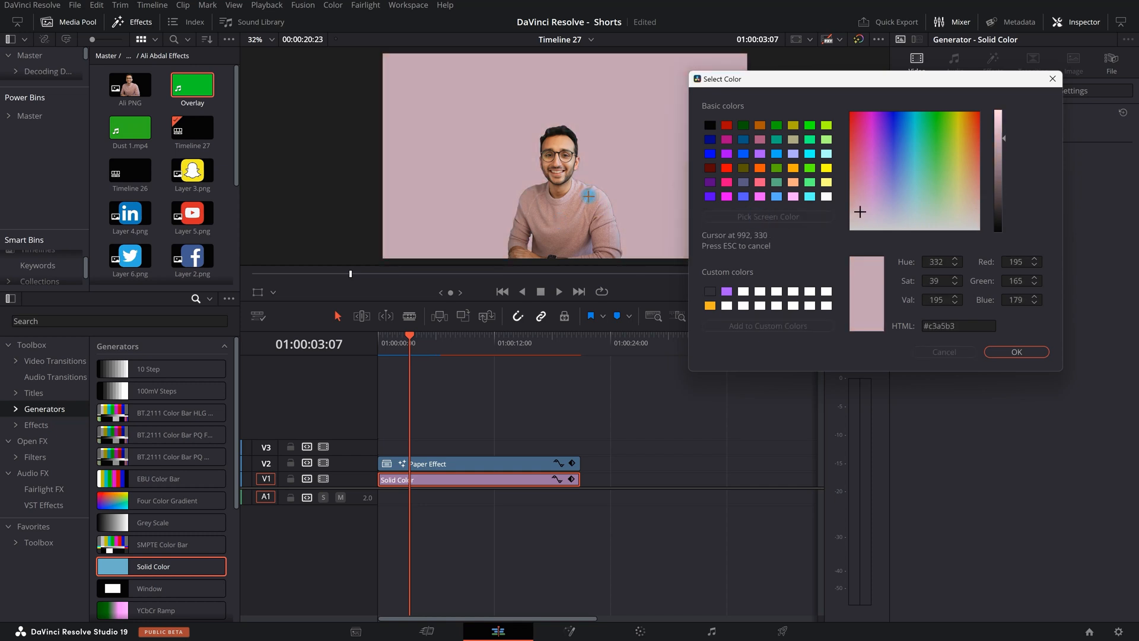
pyautogui.click(1007, 352)
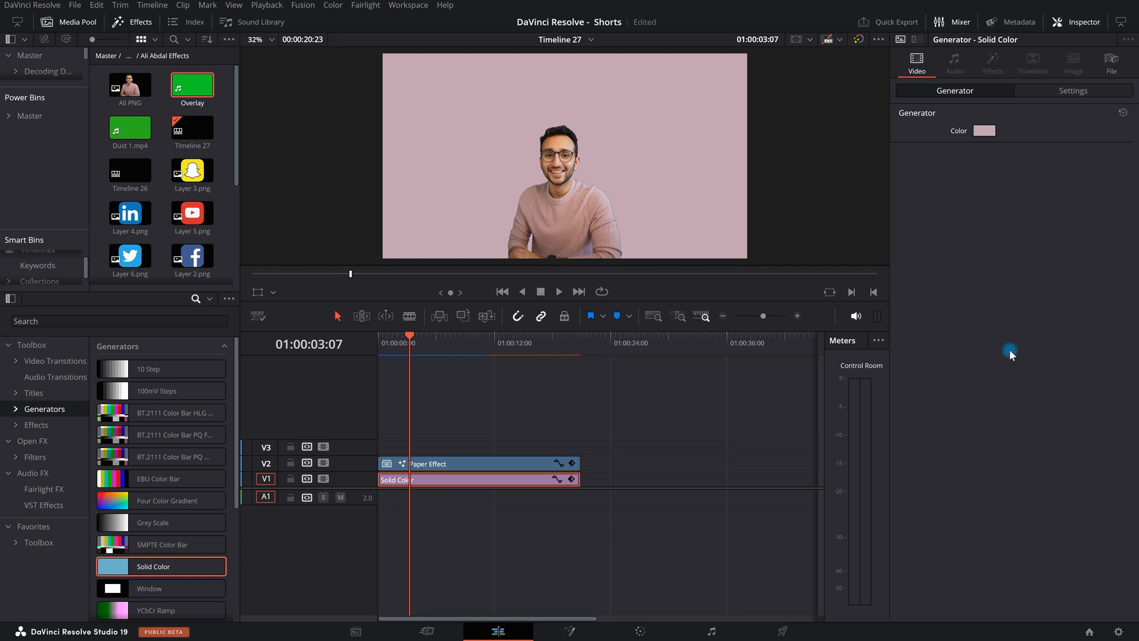
pyautogui.moveTo(410, 345); pyautogui.dragTo(379, 352)
pyautogui.press('space')
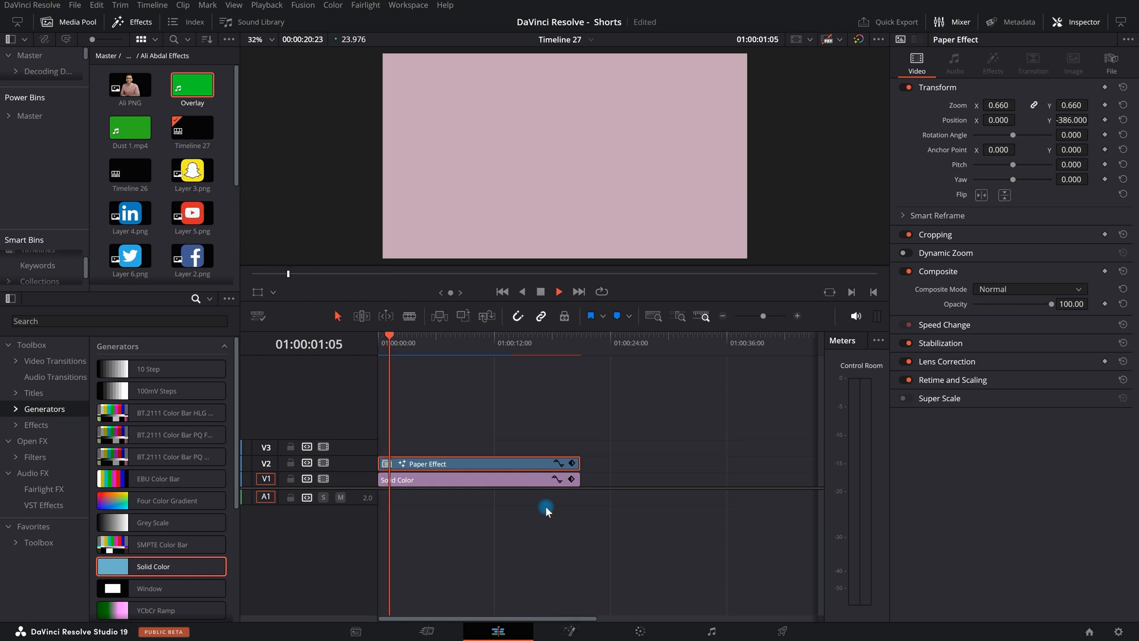
pyautogui.press('space')
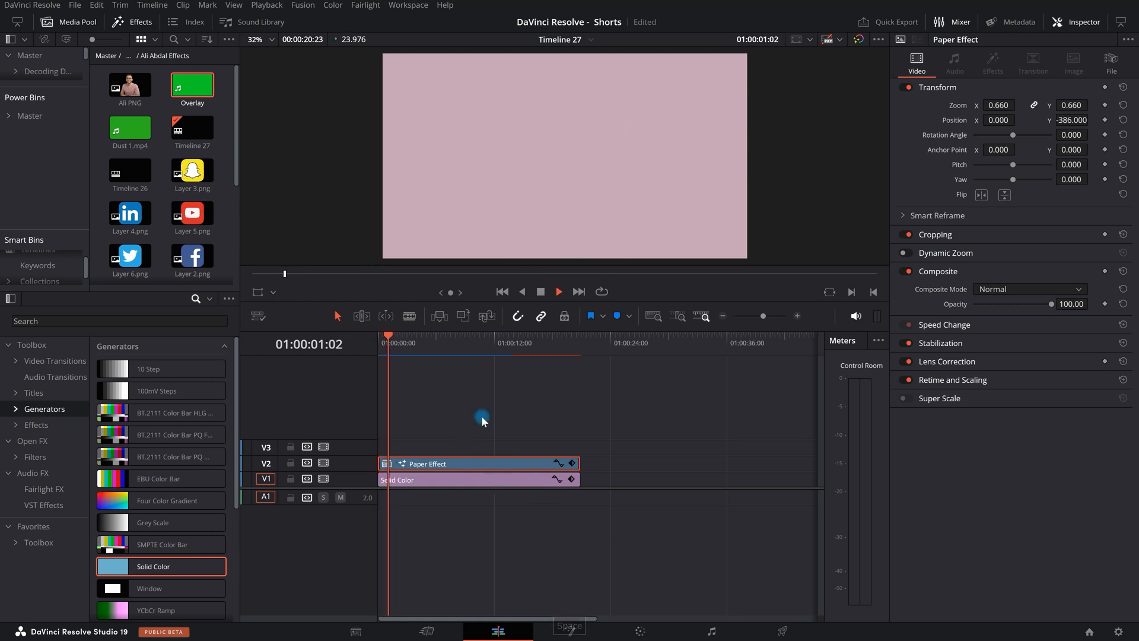
pyautogui.press('space')
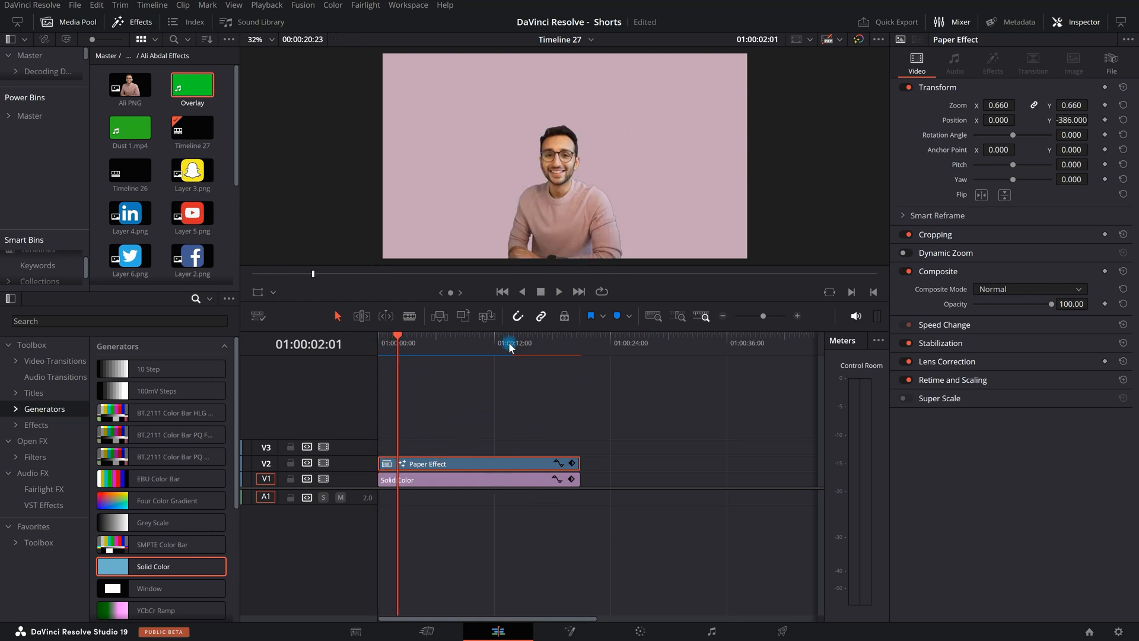
# Display stacked timelines and copy the social media icon clips from the Ali Abdal Edits timeline
pyautogui.click(259, 319)
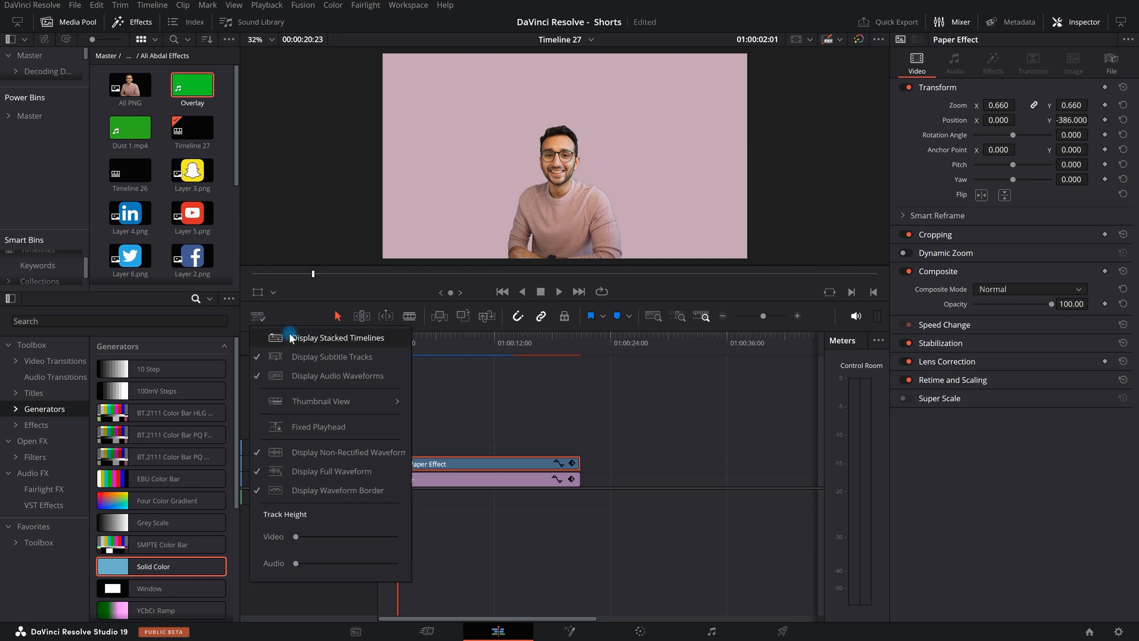
pyautogui.click(284, 333)
pyautogui.click(652, 341)
pyautogui.moveTo(404, 397); pyautogui.dragTo(525, 482)
# Paste the icon clips into Timeline 27 and move them to the timeline's start on the tracks above the Paper Effect clip
pyautogui.click(774, 341)
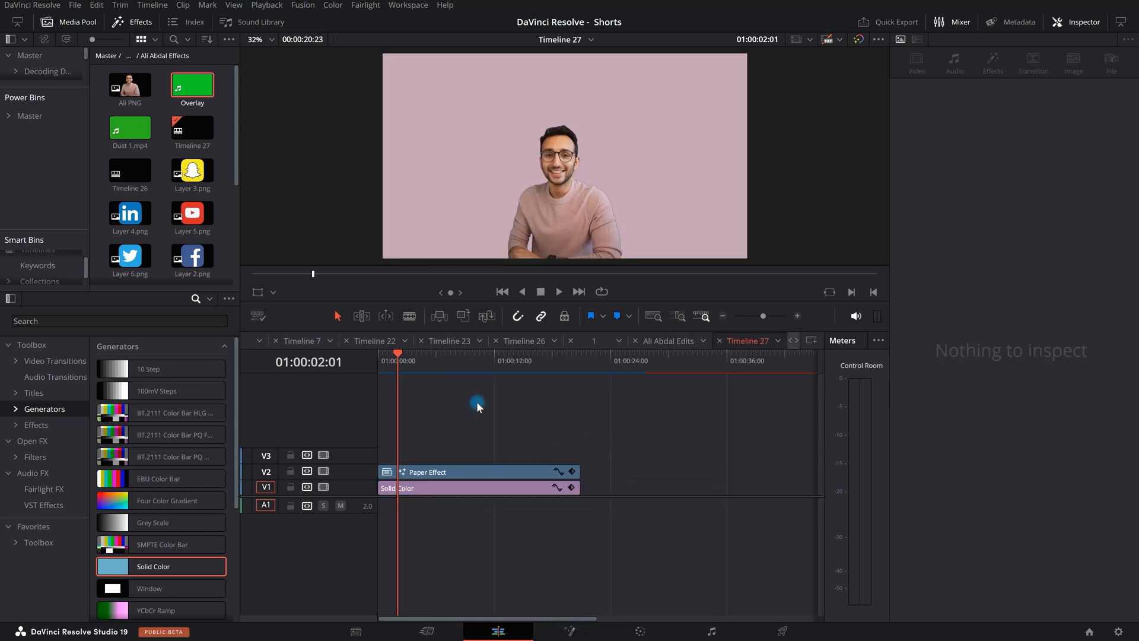
pyautogui.click(646, 368)
pyautogui.hotkey('ctrl', 'v')
pyautogui.moveTo(578, 449); pyautogui.dragTo(415, 457)
pyautogui.scroll(-2, 695, 443)
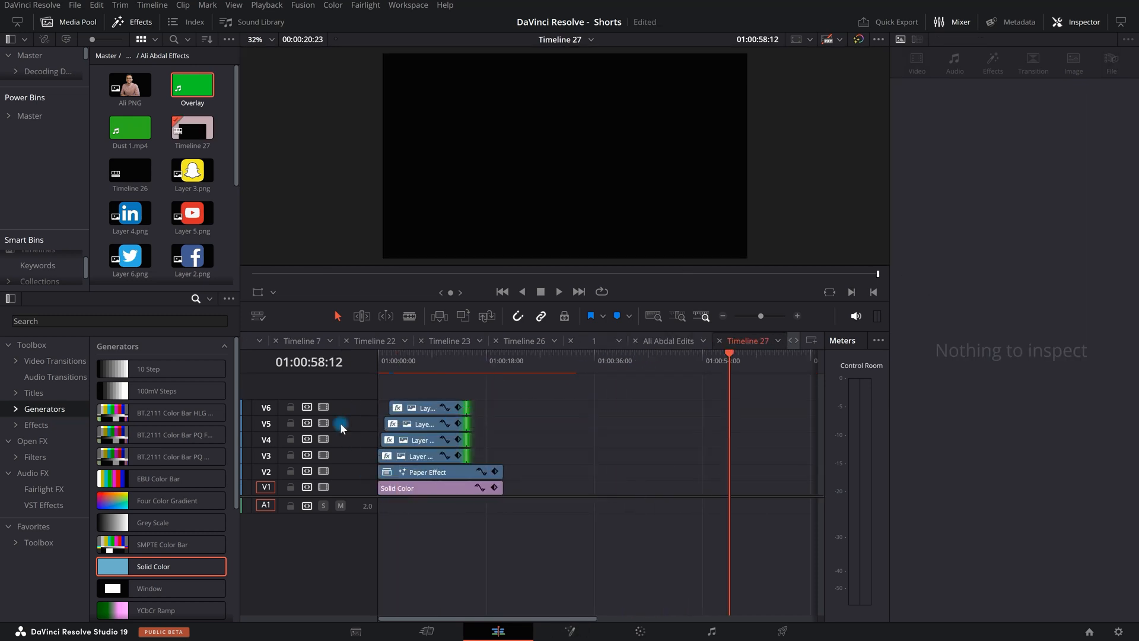
# Play Timeline 27 from the start to review the social media icons around the man
pyautogui.scroll(4, 392, 404)
pyautogui.click(379, 363)
pyautogui.press('space')
pyautogui.scroll(3, 408, 420)
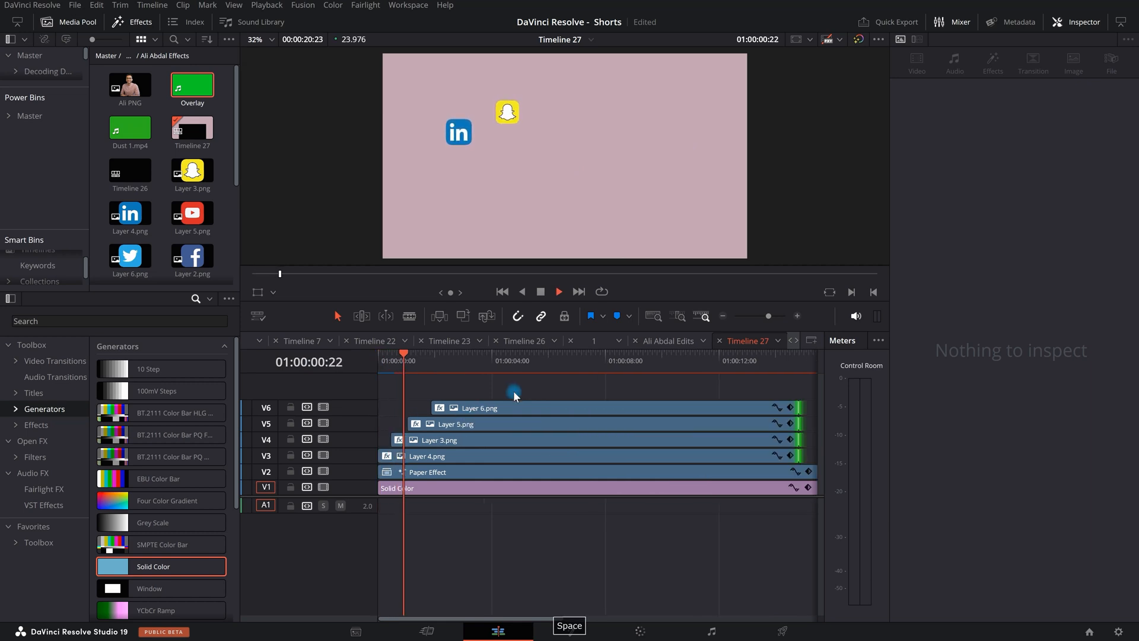
pyautogui.scroll(-2, 515, 390)
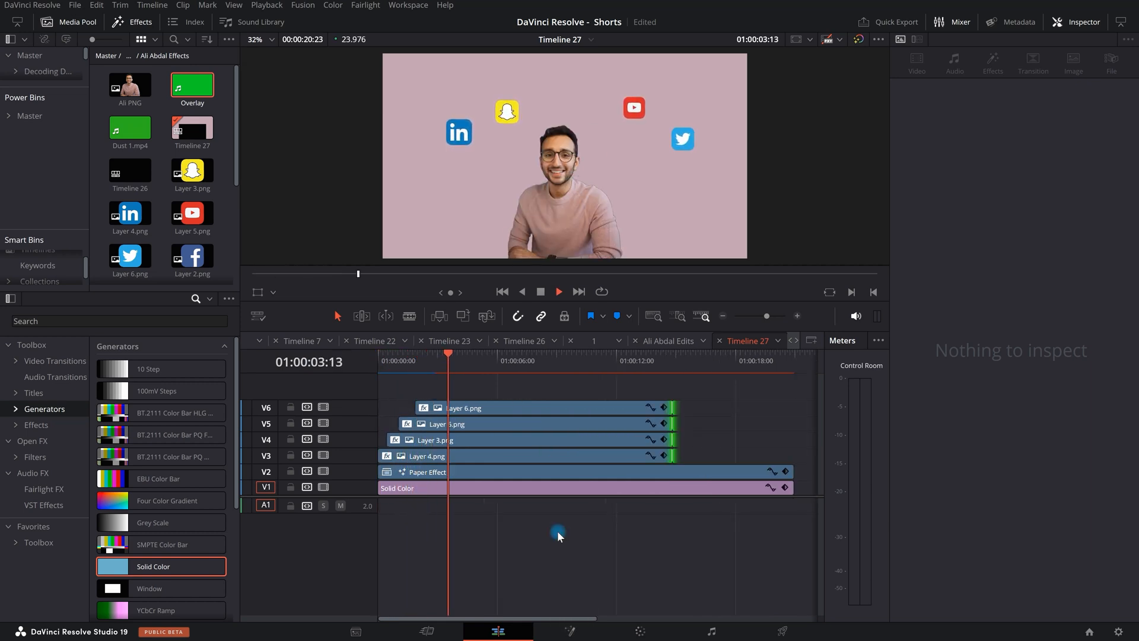
pyautogui.press('space')
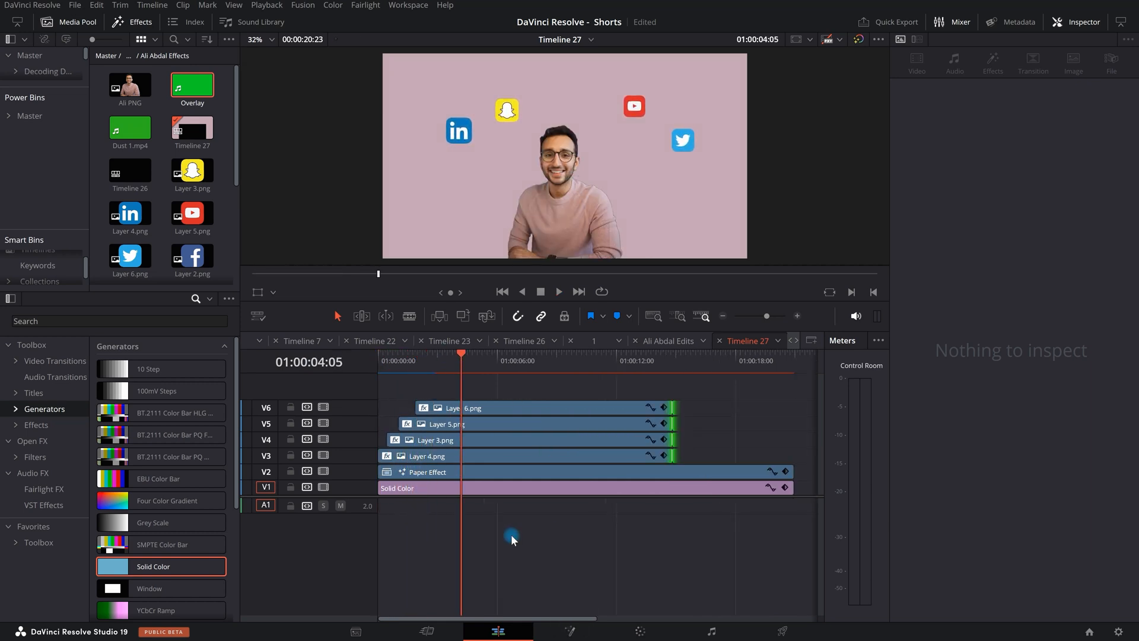
# Shift the divider between video and audio tracks downward and try trimming the Paper Effect clip's end to match the icon clips
pyautogui.moveTo(369, 499); pyautogui.dragTo(356, 528)
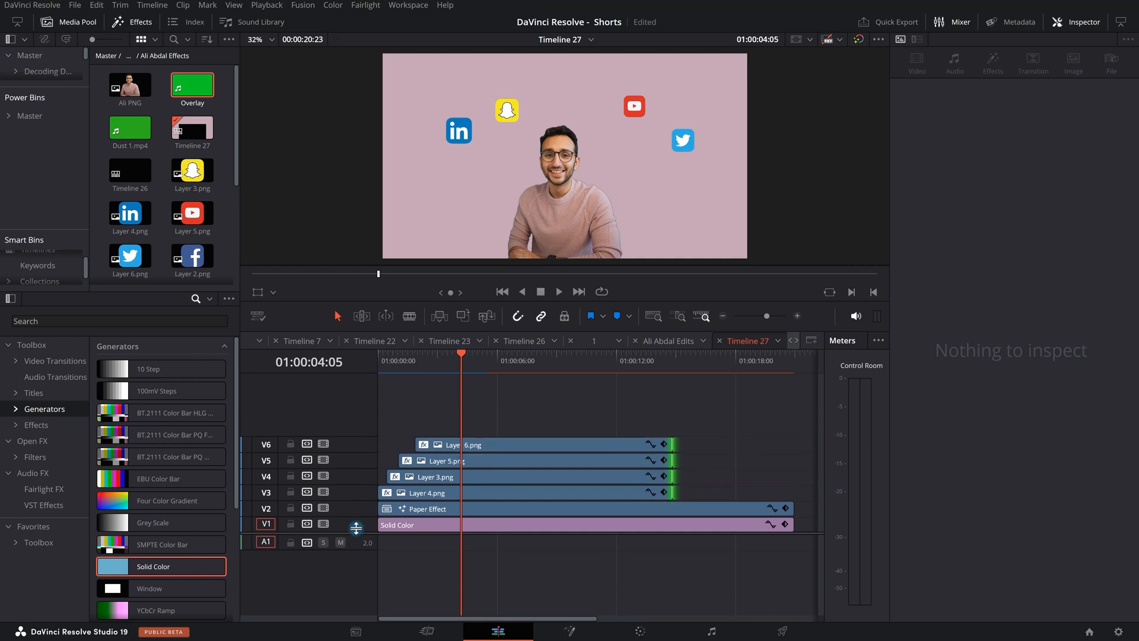
pyautogui.moveTo(792, 509); pyautogui.dragTo(674, 511)
pyautogui.hotkey('ctrl', 'z')
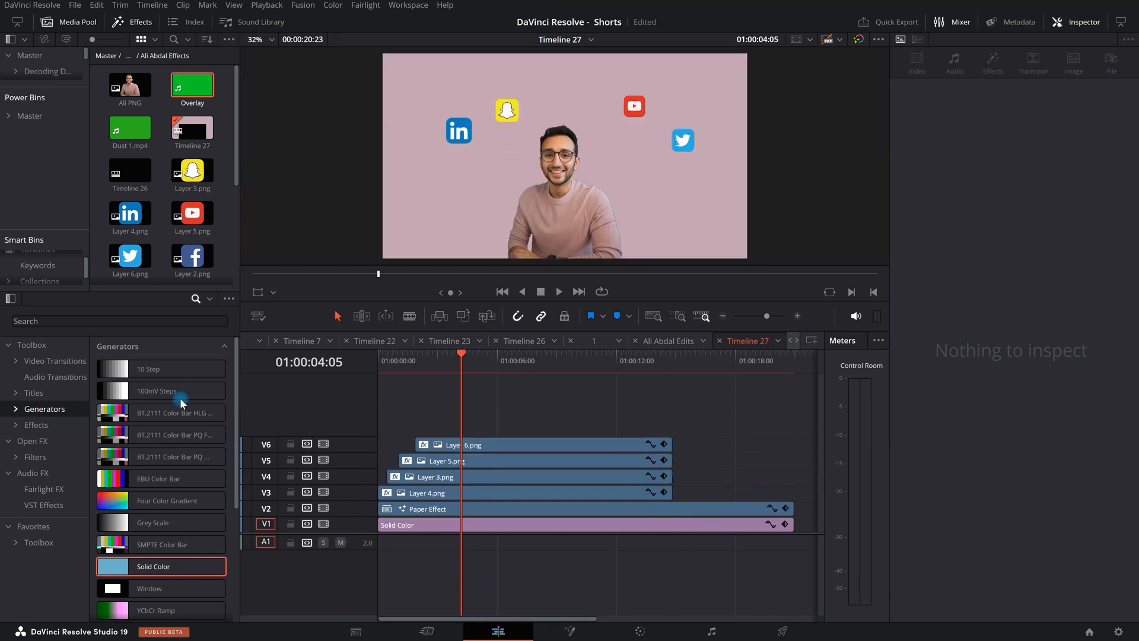
# Add a Text title on track V7 above the icon clips and place the playhead over it at 01:00:07:00
pyautogui.click(59, 392)
pyautogui.moveTo(154, 457); pyautogui.dragTo(474, 429)
pyautogui.click(517, 356)
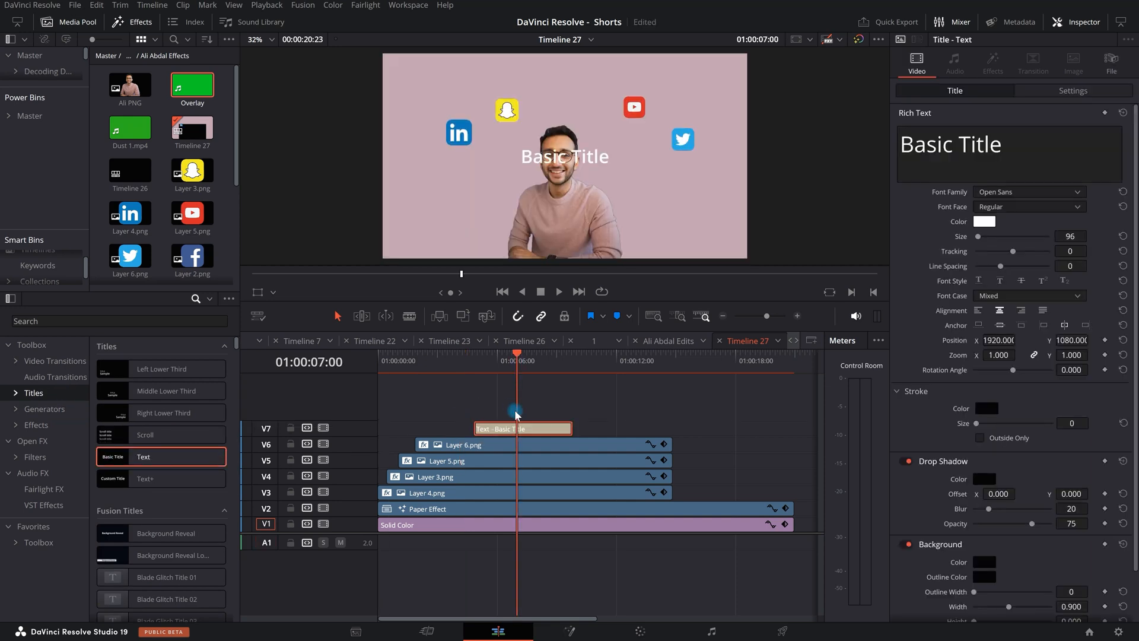
# Replace the title's text with "Social Media Apps"
pyautogui.click(833, 153)
pyautogui.write('Social Medai')
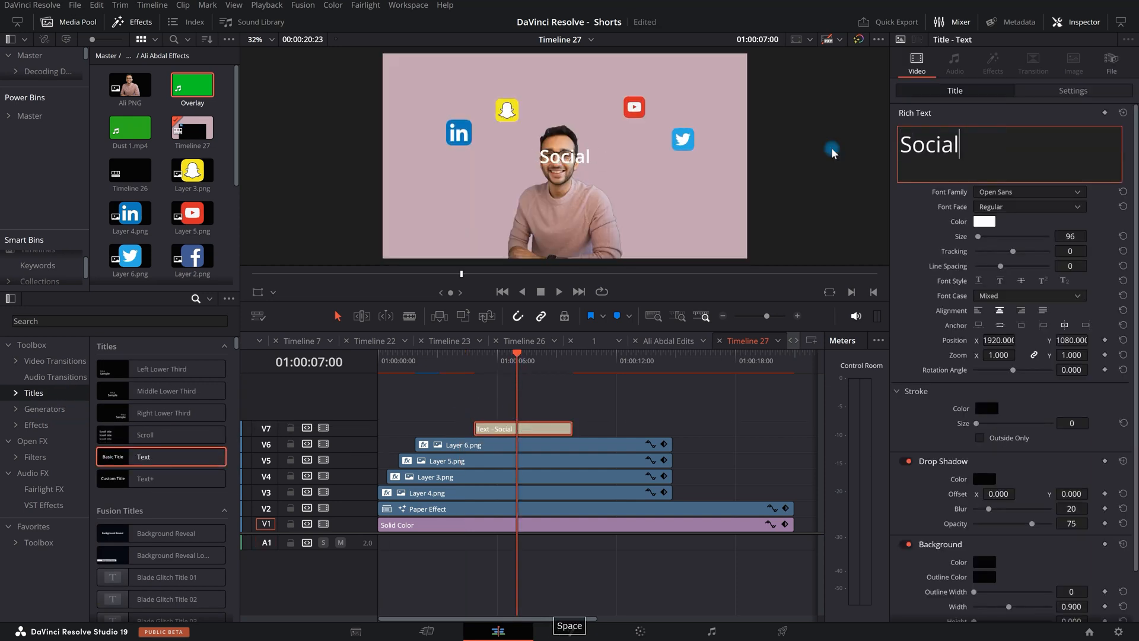
pyautogui.press('BackSpace')
pyautogui.press('BackSpace')
pyautogui.press('BackSpace')
pyautogui.press('BackSpace')
pyautogui.press('BackSpace')
pyautogui.write('Med')
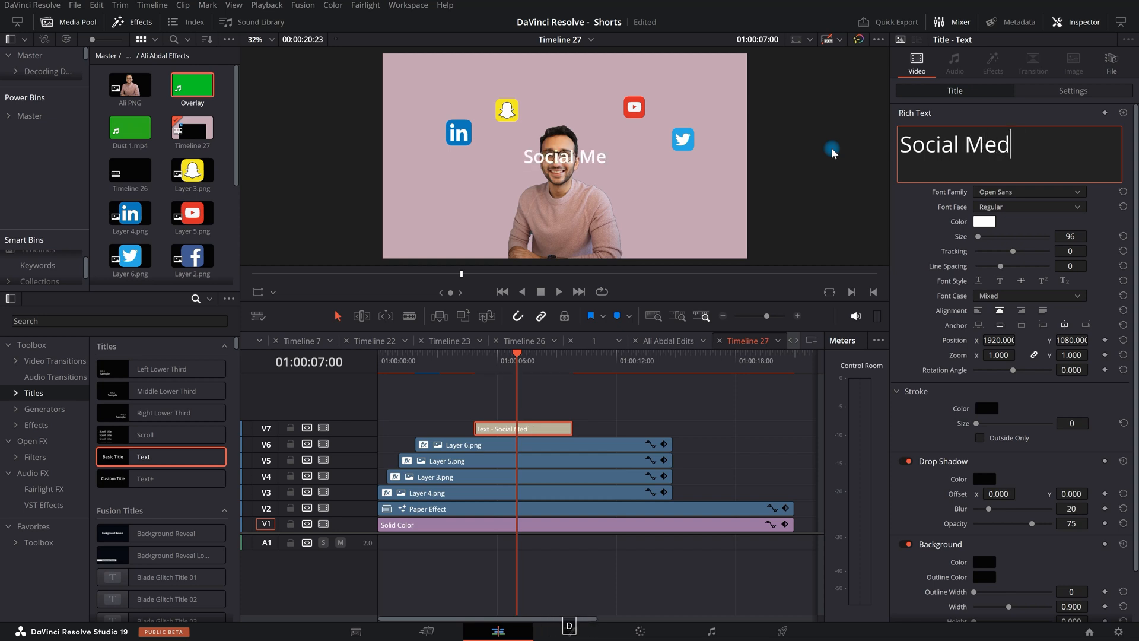
pyautogui.write('ia Apps')
# Set the title's font family to Nohemi, its size to 90 and its Y position to 1812
pyautogui.click(1030, 192)
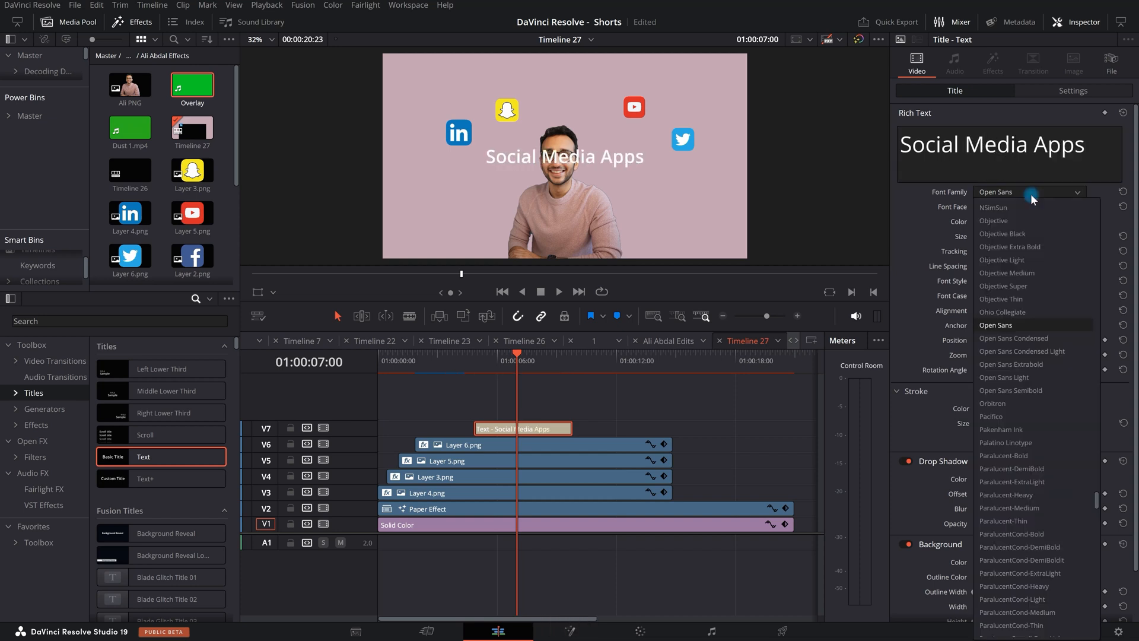
pyautogui.write('nohemi')
pyautogui.press('Return')
pyautogui.moveTo(1077, 238); pyautogui.dragTo(1051, 244)
pyautogui.moveTo(1080, 338); pyautogui.dragTo(952, 585)
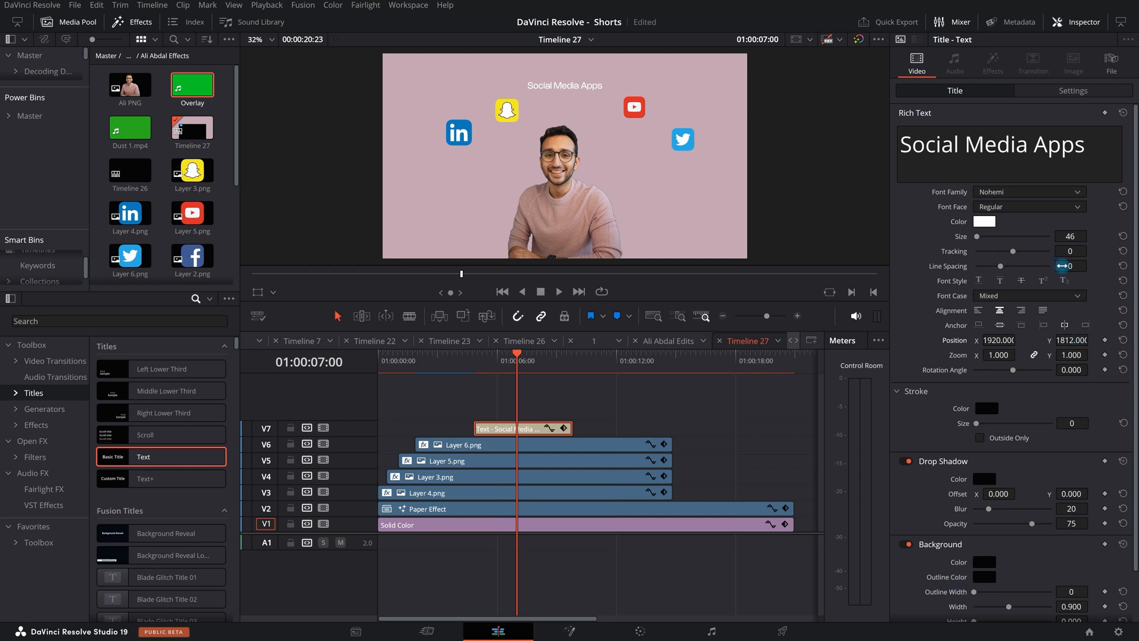
pyautogui.moveTo(1077, 244); pyautogui.dragTo(1096, 242)
pyautogui.moveTo(548, 319); pyautogui.dragTo(532, 319)
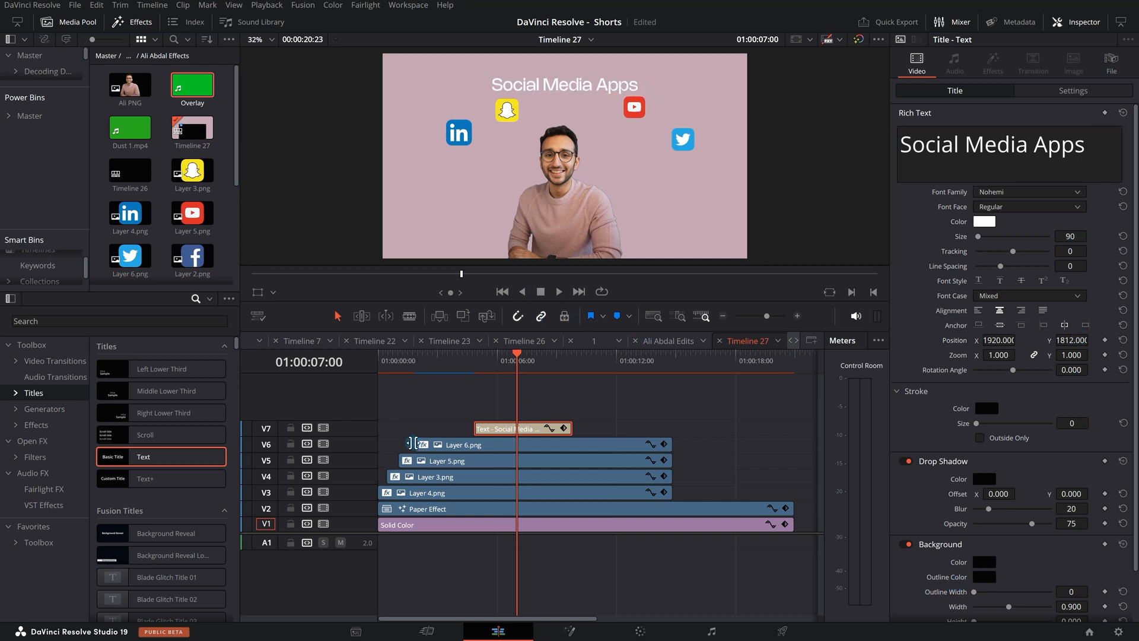
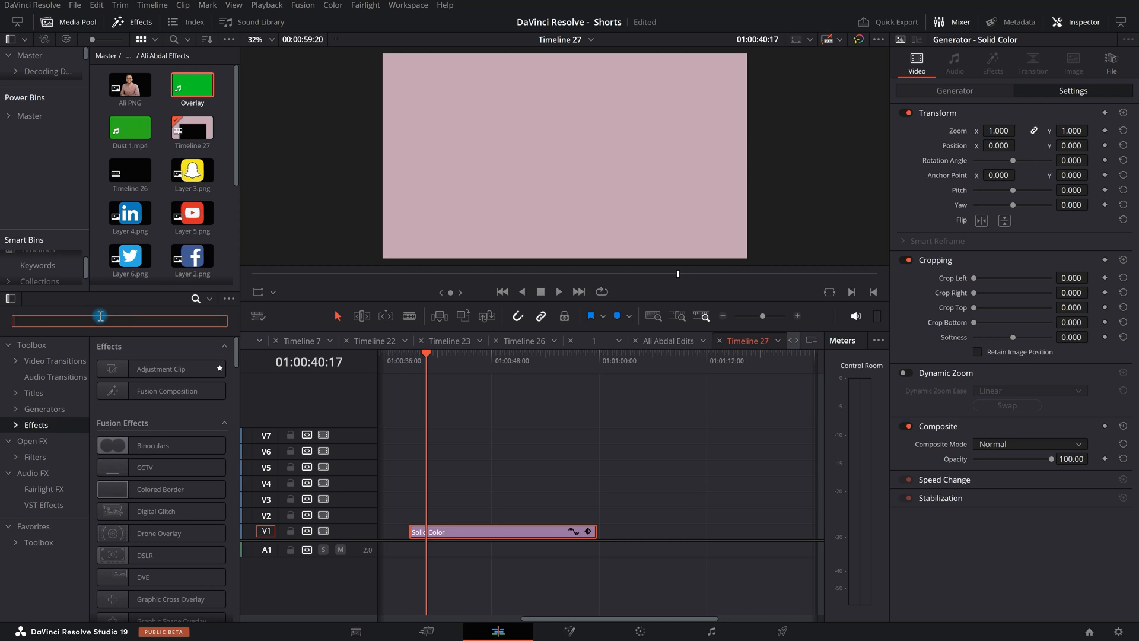
# Locate the Paper Animator effect in the MrJustinEdits effects folder and mark it as a favorite
pyautogui.click(221, 321)
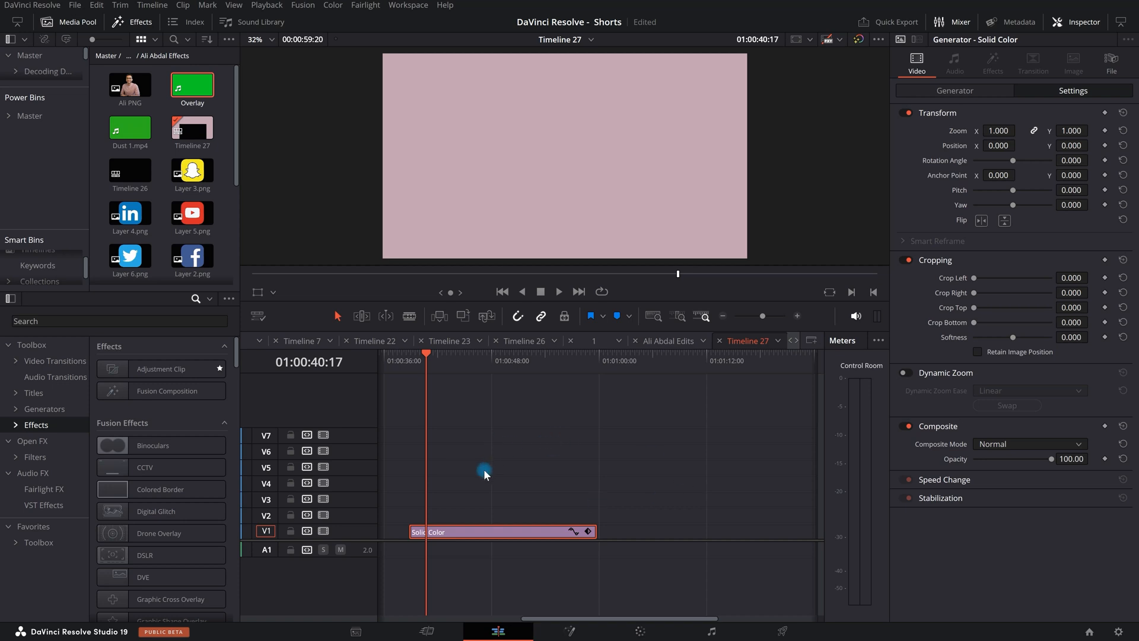
pyautogui.click(15, 425)
pyautogui.click(55, 392)
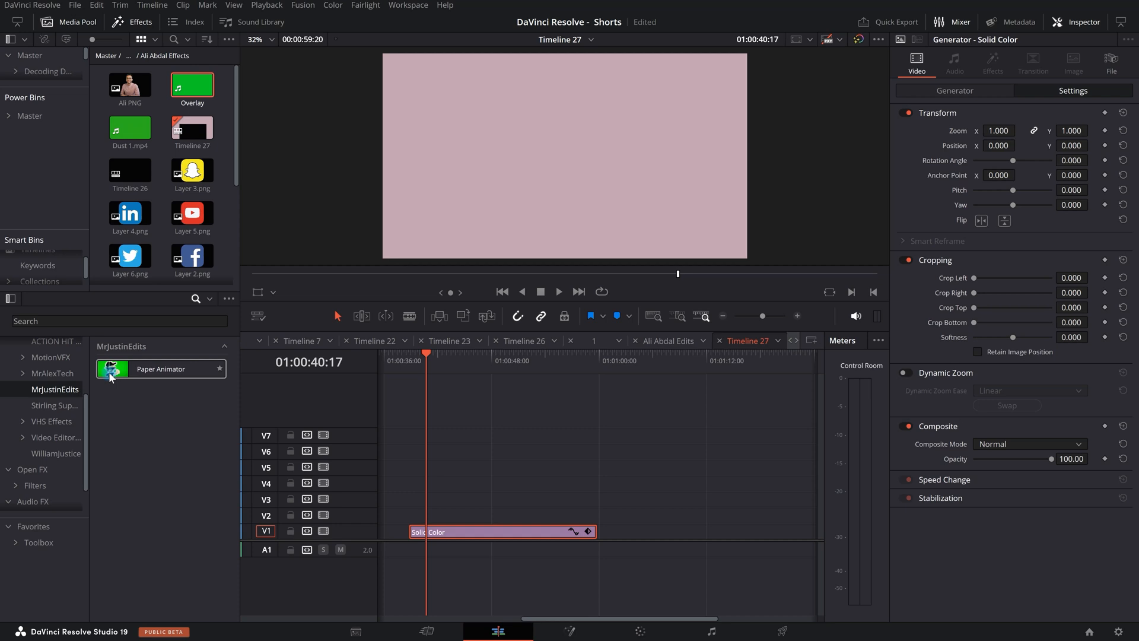
pyautogui.click(155, 375)
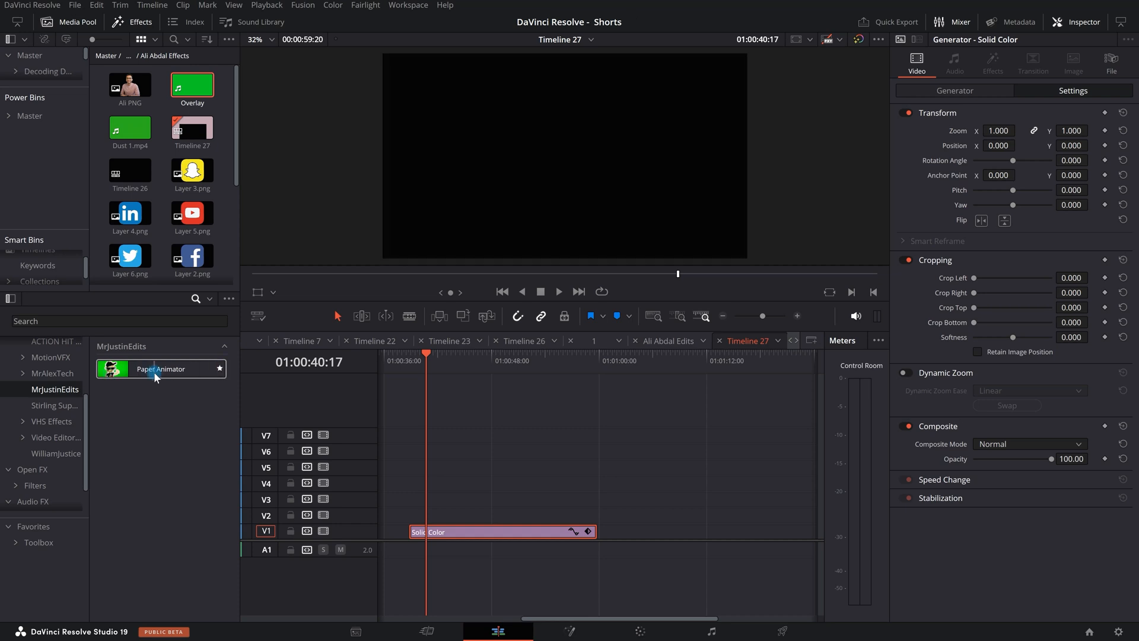
pyautogui.click(422, 360)
pyautogui.click(432, 360)
pyautogui.click(426, 360)
pyautogui.moveTo(476, 459); pyautogui.dragTo(554, 548)
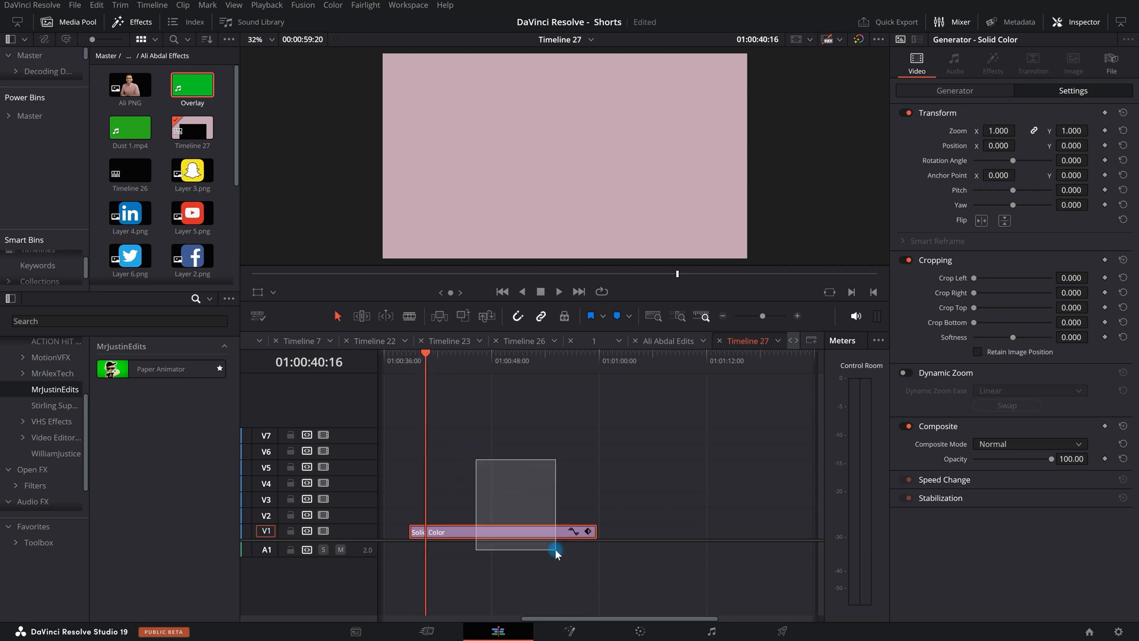
pyautogui.click(489, 464)
pyautogui.click(490, 531)
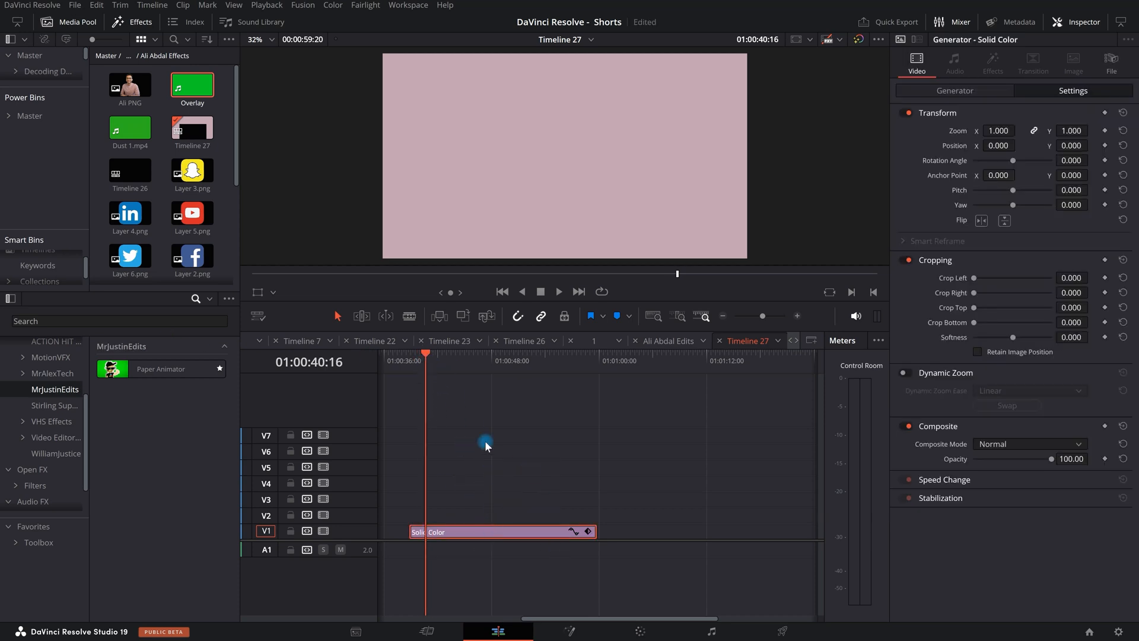
# Place Ali PNG above the Solid Color clip, scale it to a zoom of 0.48 and move it up to track V3
pyautogui.moveTo(130, 86); pyautogui.dragTo(477, 515)
pyautogui.moveTo(1074, 105); pyautogui.dragTo(1045, 107)
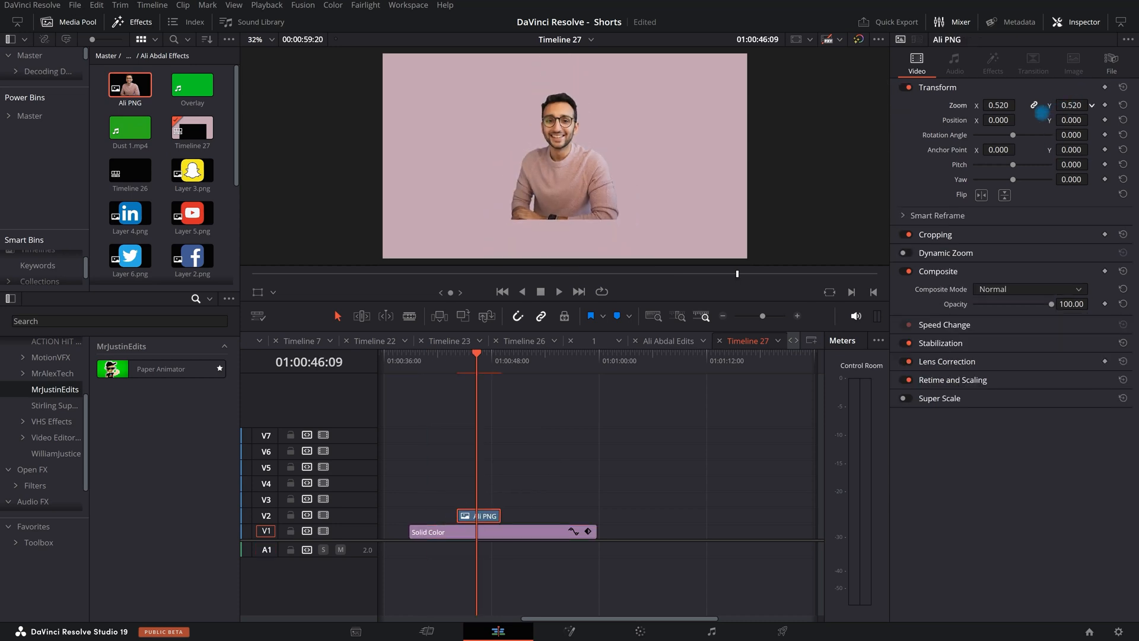
pyautogui.moveTo(478, 518); pyautogui.dragTo(479, 502)
# Add a Fusion Composition on track V2 between the Solid Color and Ali PNG clips and select it
pyautogui.scroll(3, 50, 381)
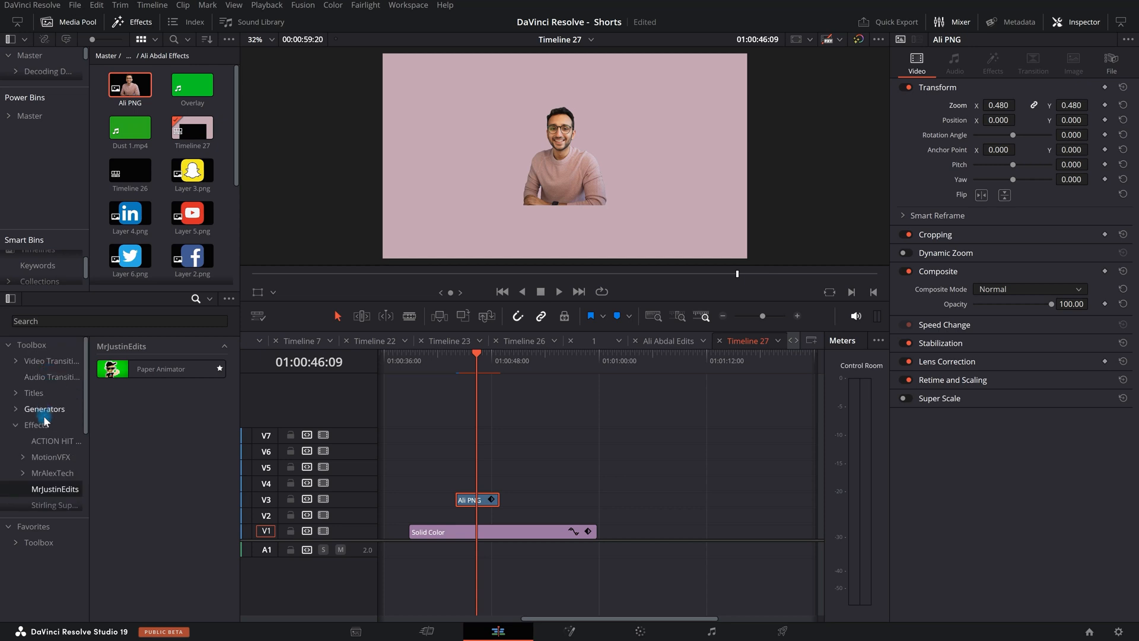
pyautogui.click(36, 425)
pyautogui.moveTo(119, 392); pyautogui.dragTo(551, 517)
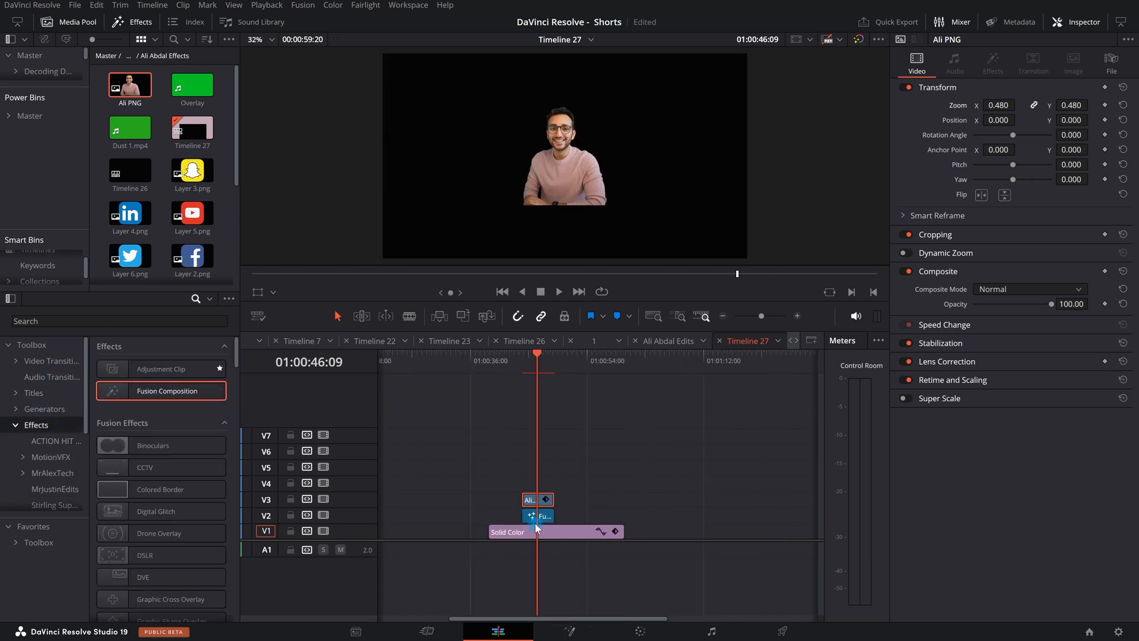
pyautogui.click(537, 520)
# Apply the Paper Animator effect to the Fusion Composition clip on V2
pyautogui.scroll(3, 538, 518)
pyautogui.click(57, 489)
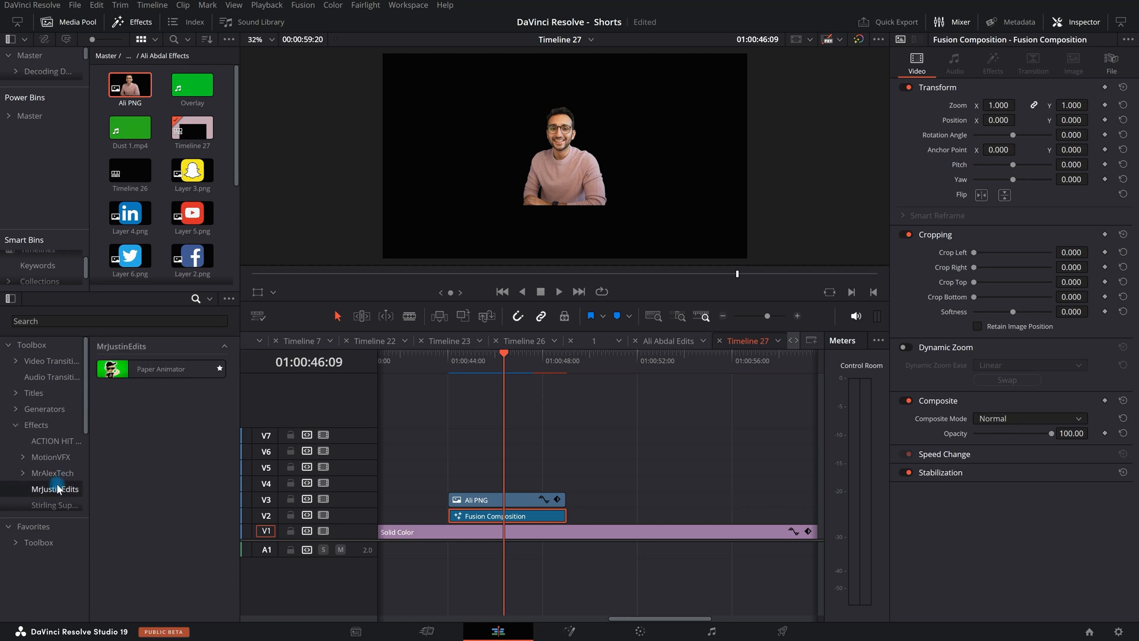
pyautogui.moveTo(118, 369); pyautogui.dragTo(544, 517)
pyautogui.click(557, 538)
pyautogui.click(502, 518)
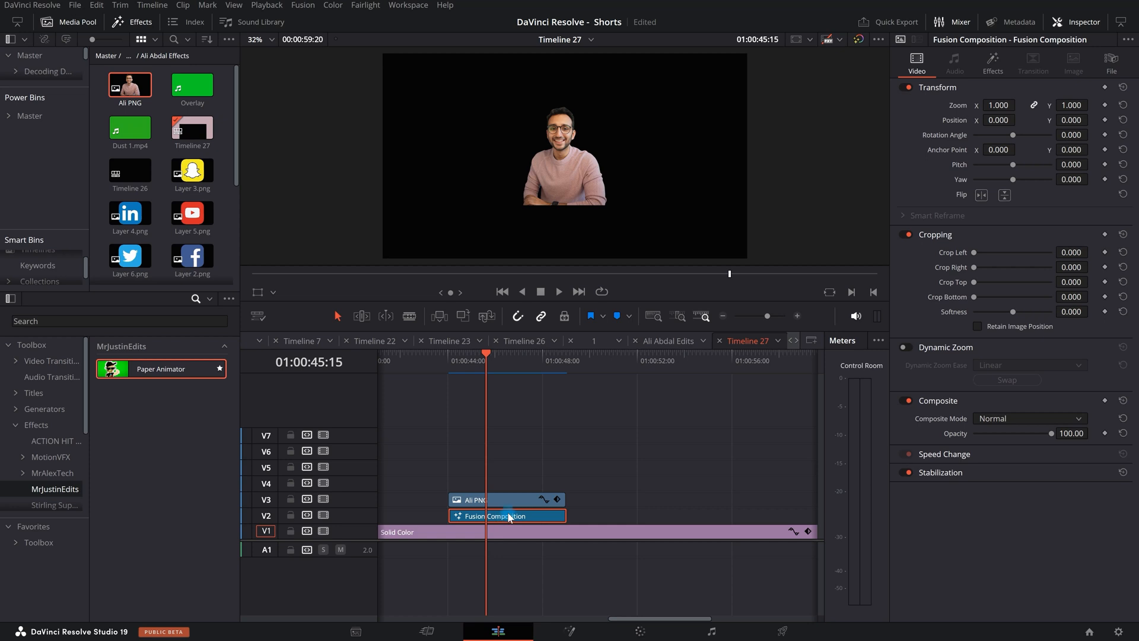
# Replace the Paper Animator's placeholder clip with Ali PNG from the media pool
pyautogui.click(991, 64)
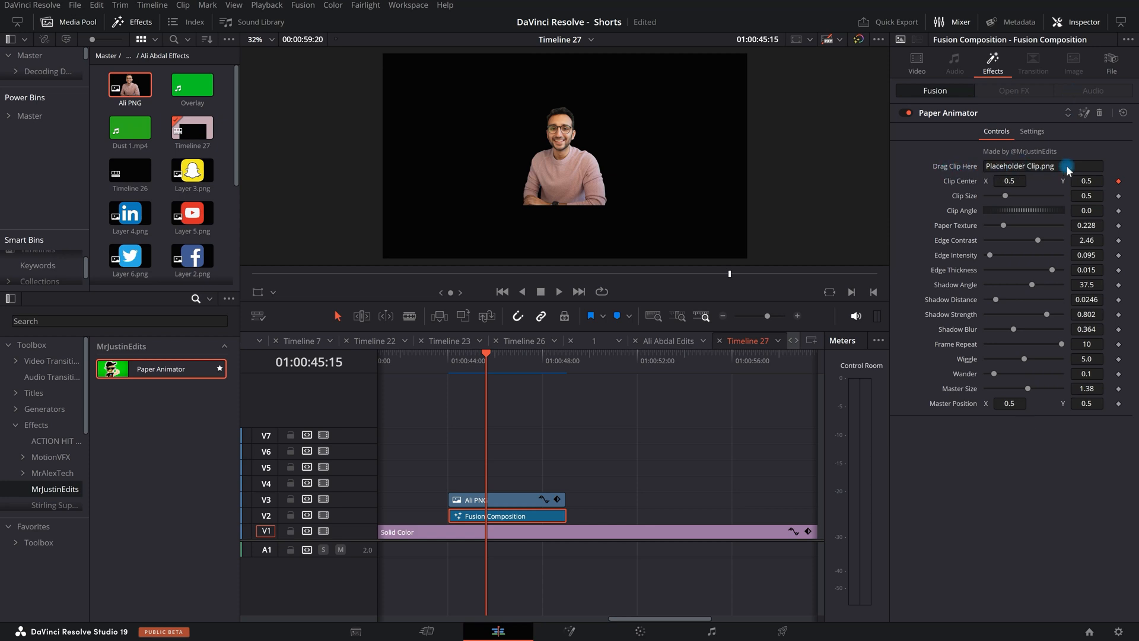
pyautogui.doubleClick(138, 88)
pyautogui.moveTo(128, 86); pyautogui.dragTo(1039, 174)
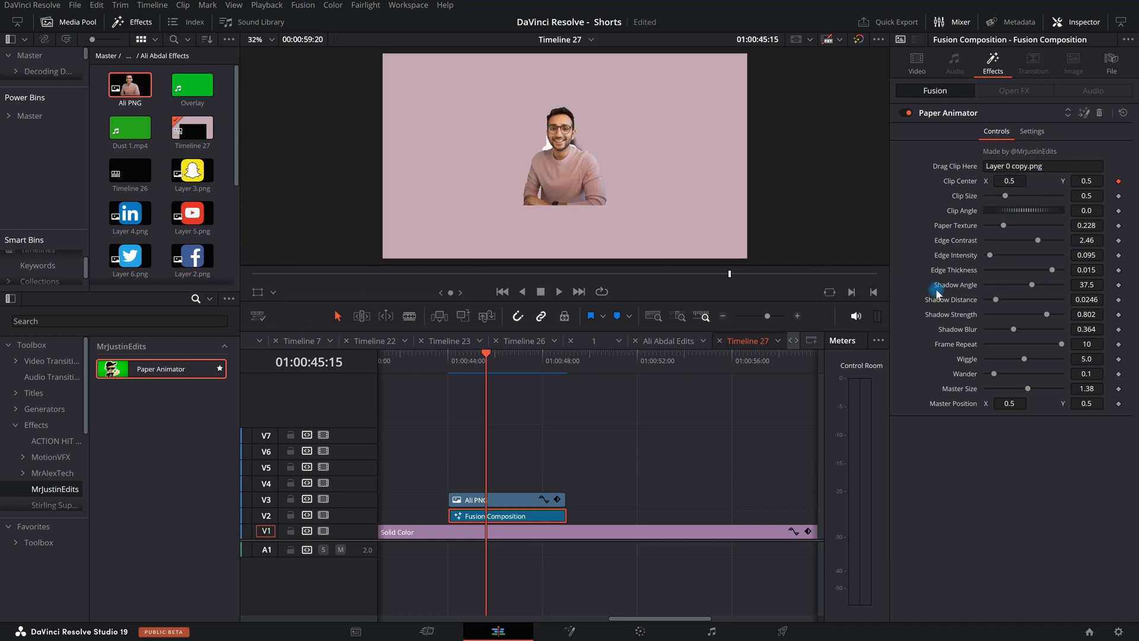
# Delete the Ali PNG clip from track V3 above the Fusion Composition
pyautogui.moveTo(489, 372); pyautogui.dragTo(470, 371)
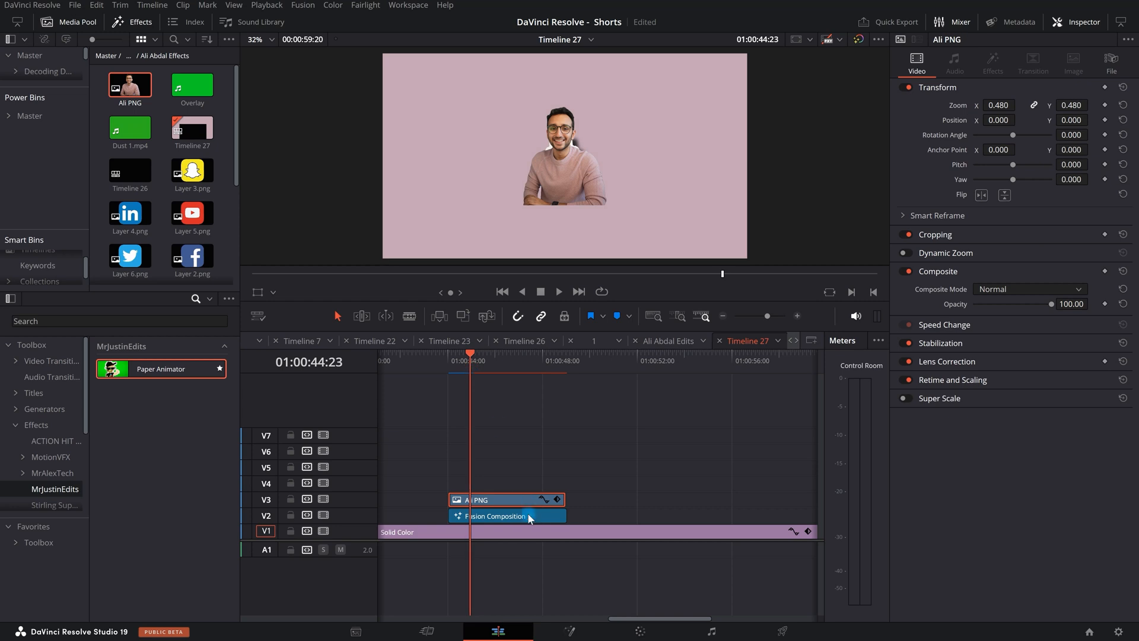
pyautogui.click(512, 499)
pyautogui.press('Delete')
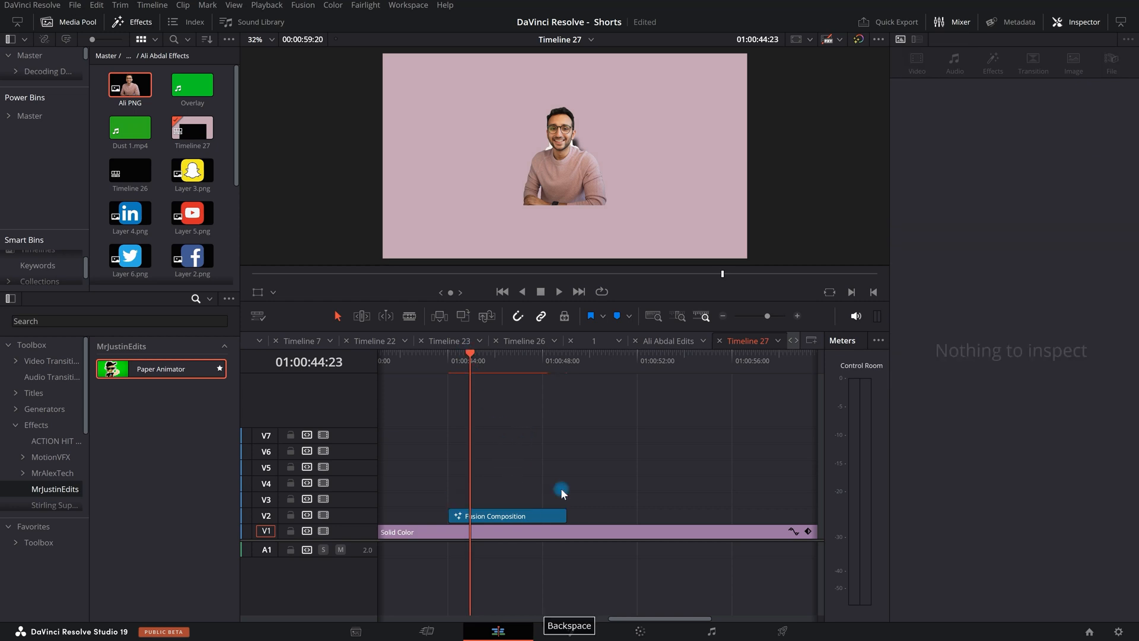
# Play the Fusion Composition from near its beginning to preview the paper animation
pyautogui.click(458, 372)
pyautogui.press('space')
pyautogui.press('space')
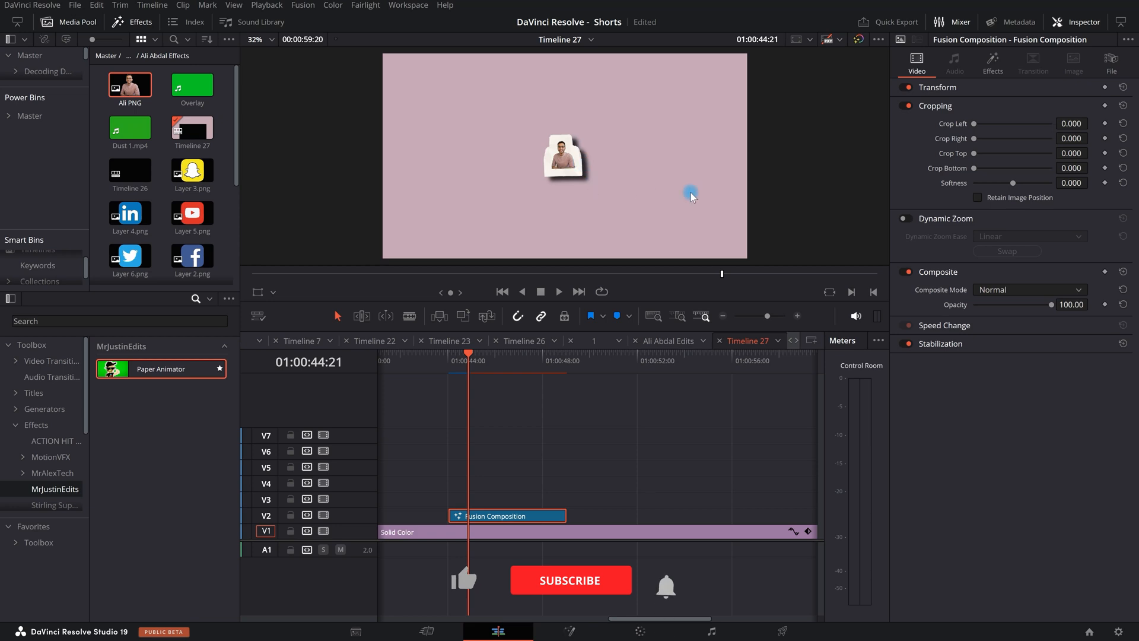
# Set the Paper Animator's Clip Size to about 2.22 on the Fusion Composition and play back the enlarged cutout
pyautogui.click(992, 66)
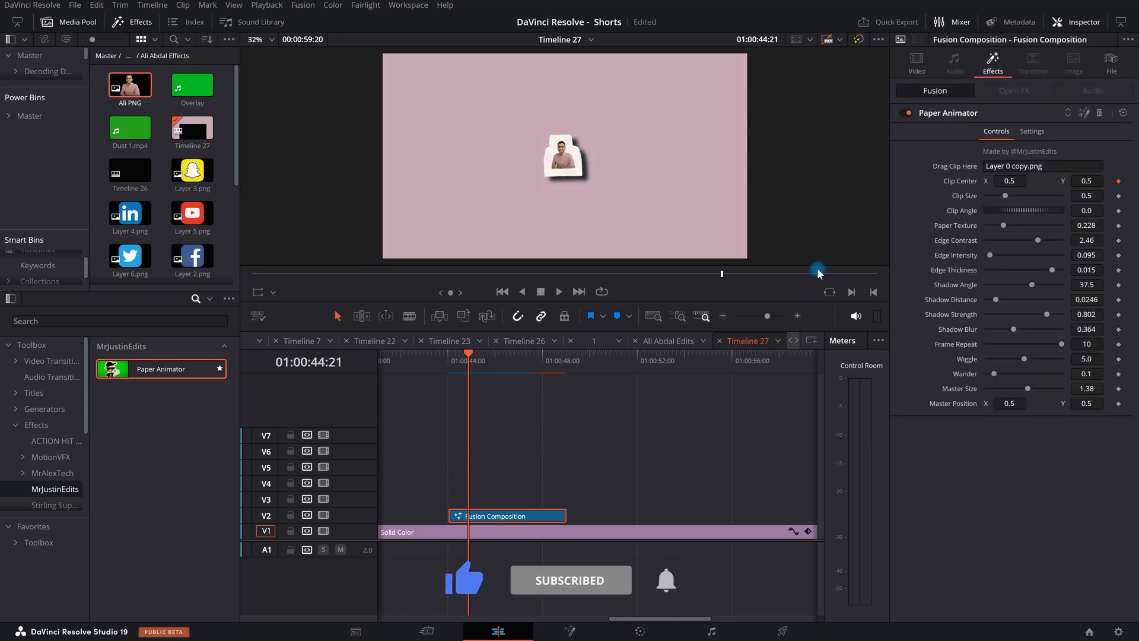
pyautogui.moveTo(1085, 195); pyautogui.dragTo(967, 322)
pyautogui.press('space')
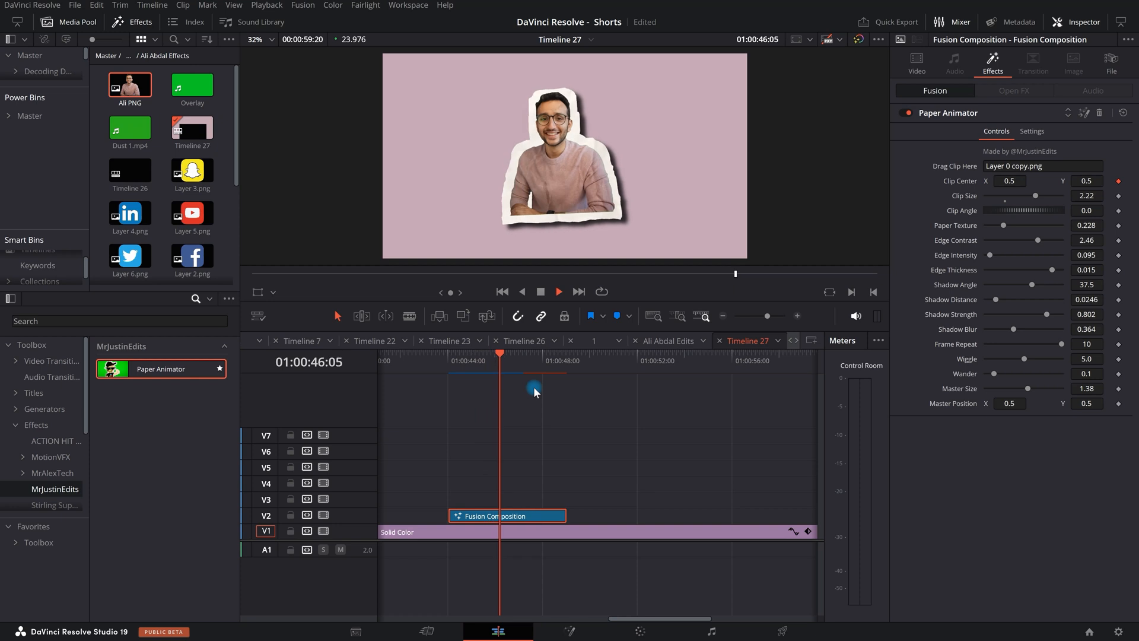
pyautogui.press('space')
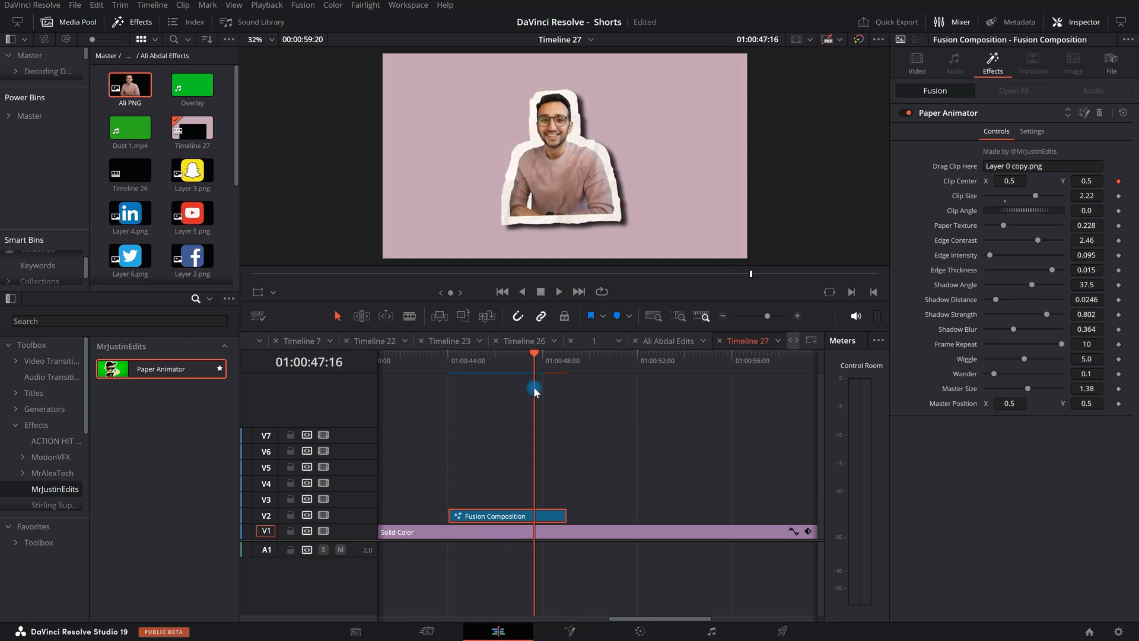
# Preview the cutout animation full screen from near the start of the Fusion Composition
pyautogui.moveTo(533, 389); pyautogui.dragTo(482, 365)
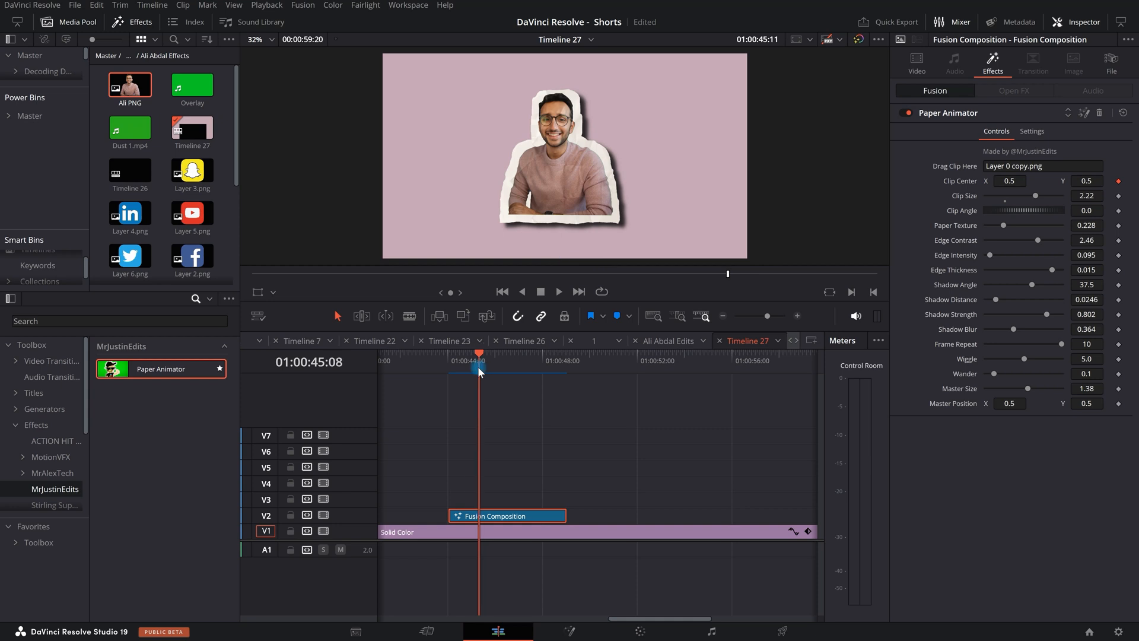
pyautogui.click(475, 367)
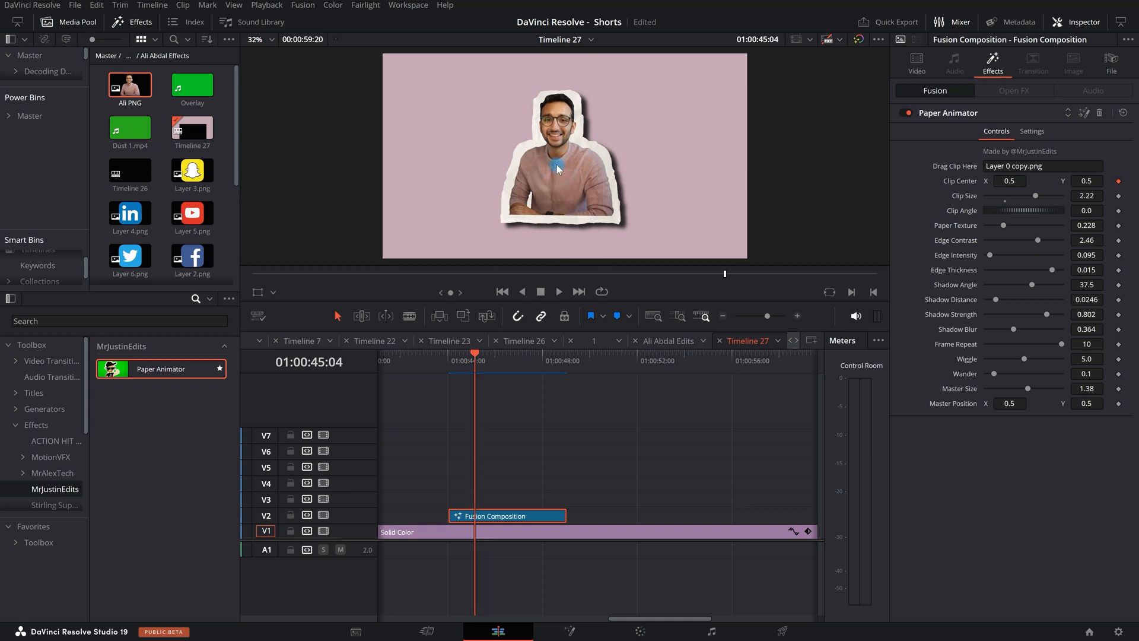
pyautogui.hotkey('ctrl', 'f')
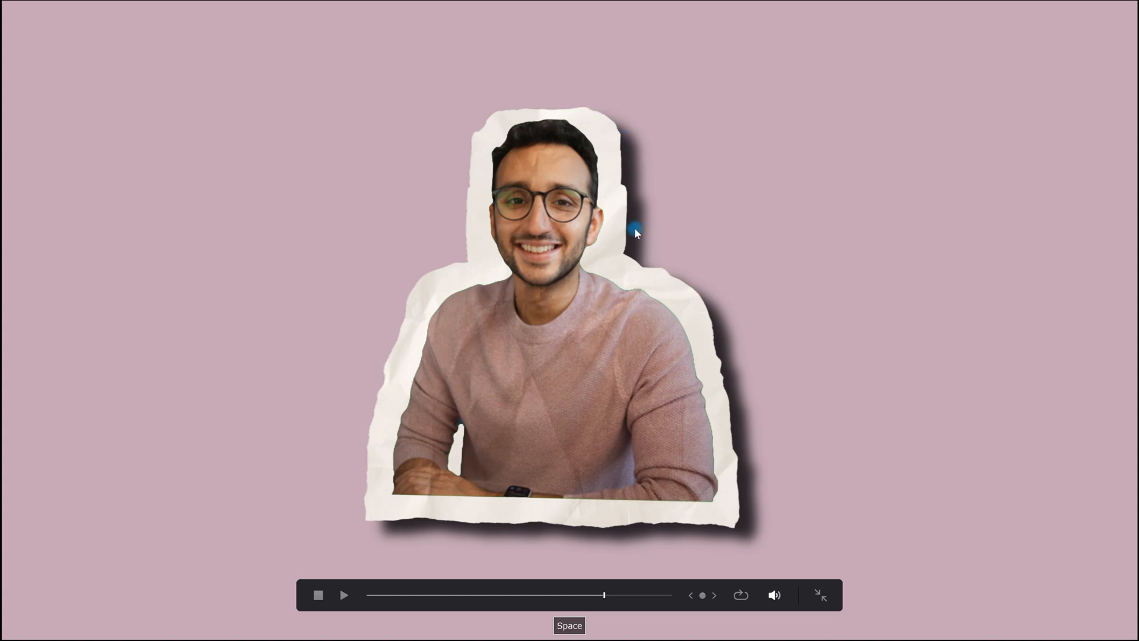
pyautogui.press('Escape')
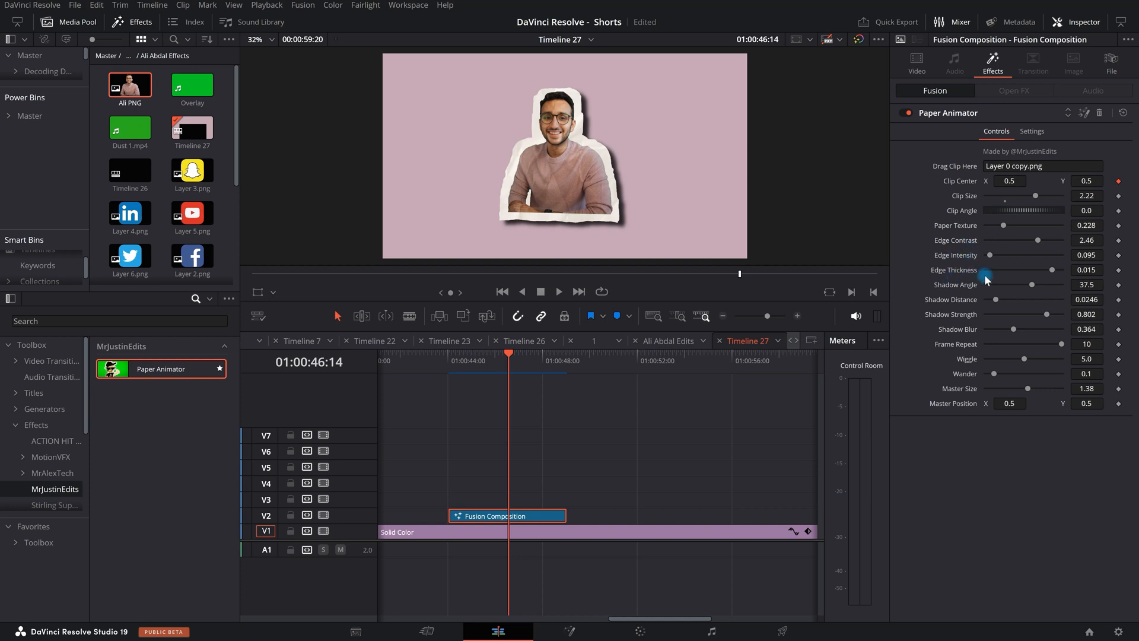
# Set Edge Contrast to about 1.95, Edge Intensity to 0.0 and Edge Thickness to about 0.0048, and preview the clip
pyautogui.moveTo(1041, 239)
pyautogui.mouseDown()
pyautogui.moveTo(1020, 241)
pyautogui.moveTo(1074, 243)
pyautogui.moveTo(1033, 239)
pyautogui.mouseUp()
pyautogui.moveTo(1052, 270); pyautogui.dragTo(985, 268)
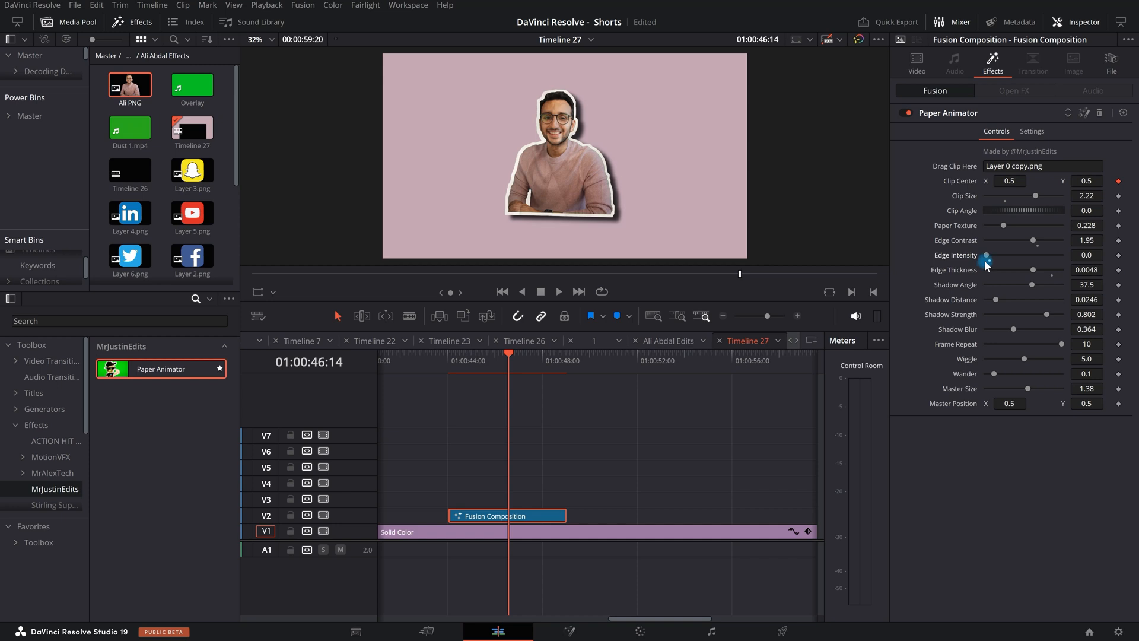
pyautogui.click(455, 379)
pyautogui.press('space')
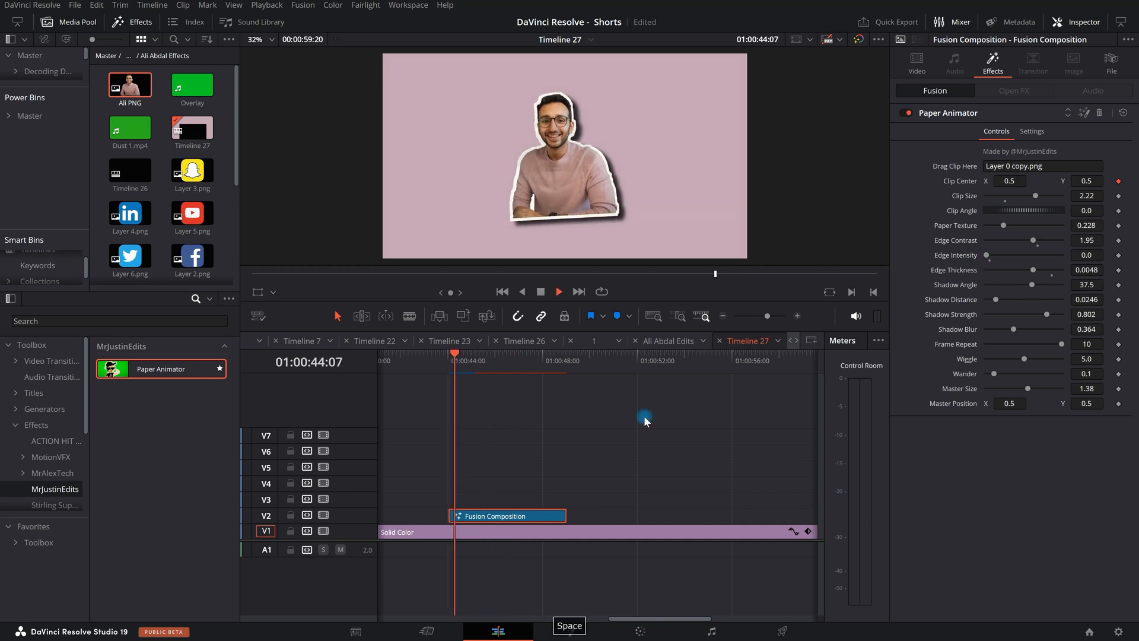
pyautogui.press('space')
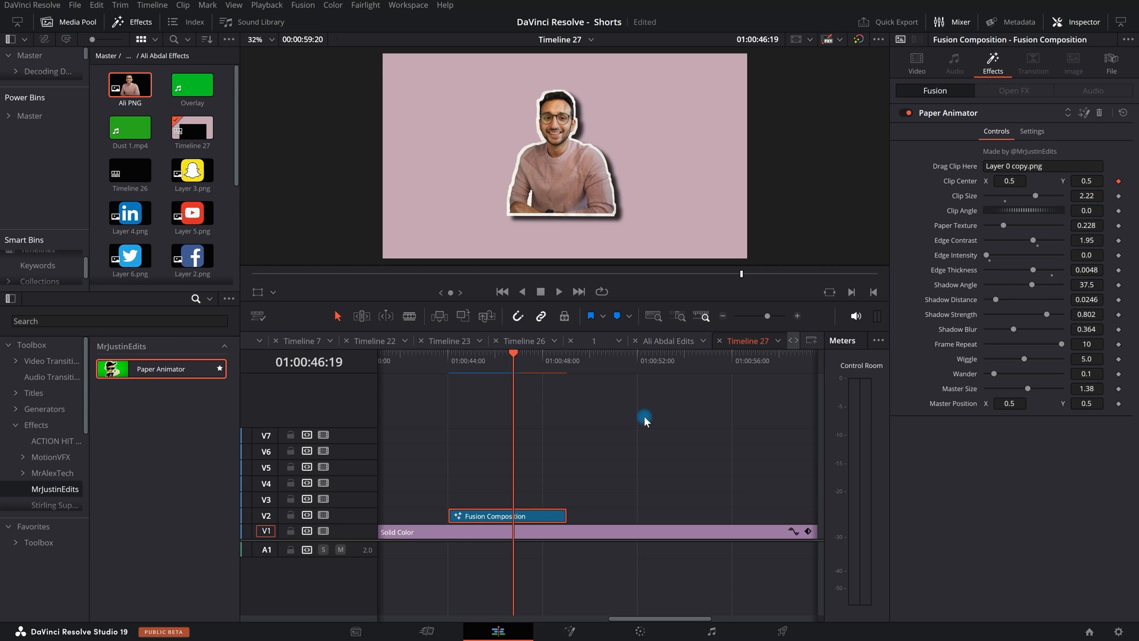
# Soften the cutout's shadow with Shadow Strength about 0.331 and Shadow Blur about 0.457, and play back the clip
pyautogui.moveTo(508, 365); pyautogui.dragTo(496, 365)
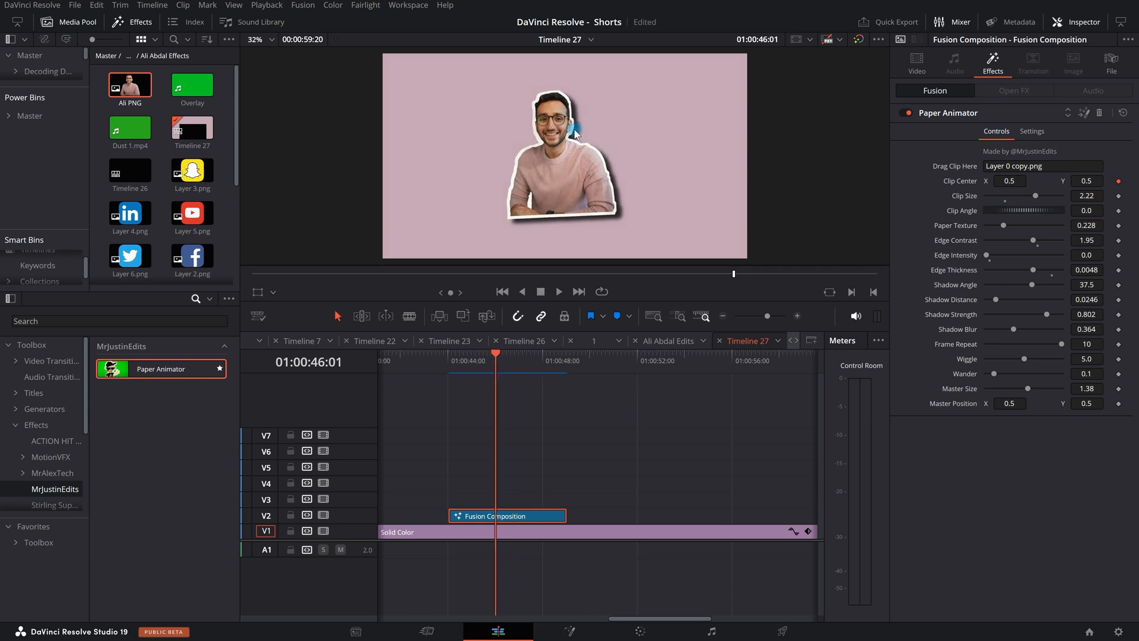
pyautogui.moveTo(1014, 329)
pyautogui.mouseDown()
pyautogui.moveTo(995, 332)
pyautogui.moveTo(1022, 319)
pyautogui.moveTo(1011, 321)
pyautogui.moveTo(1021, 331)
pyautogui.mouseUp()
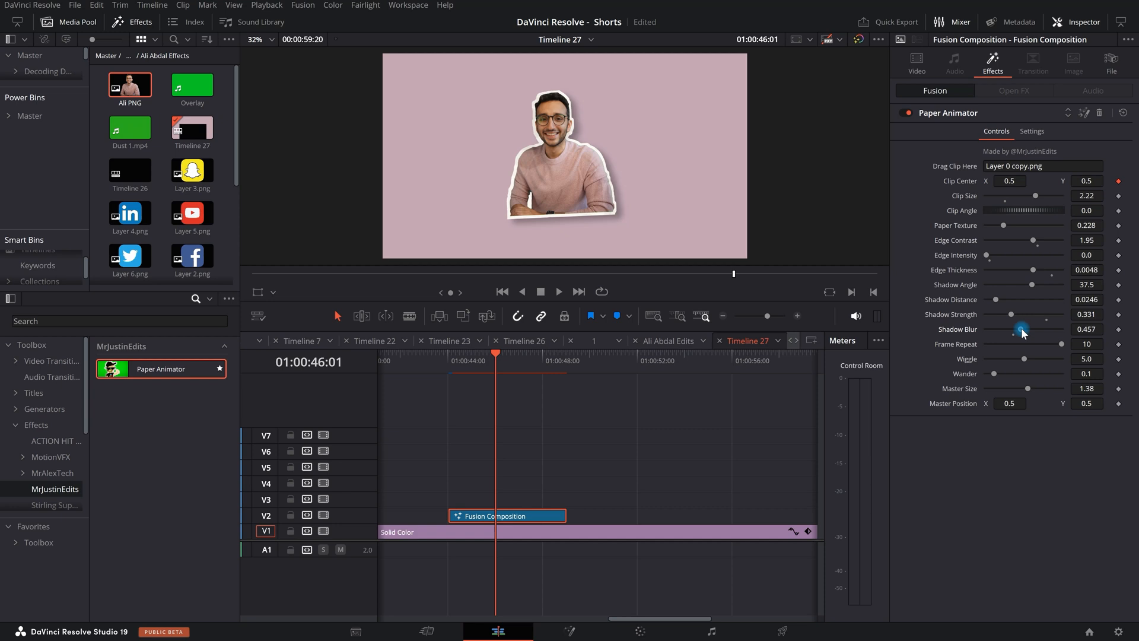
pyautogui.press('space')
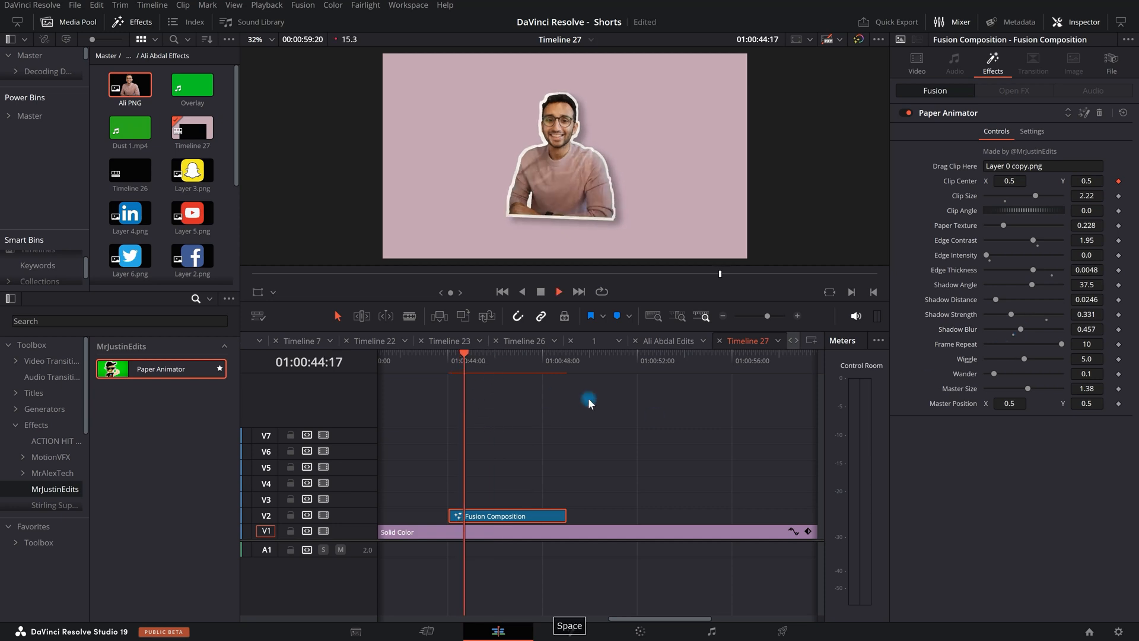
pyautogui.scroll(-1, 590, 176)
pyautogui.scroll(1, 589, 176)
pyautogui.press('space')
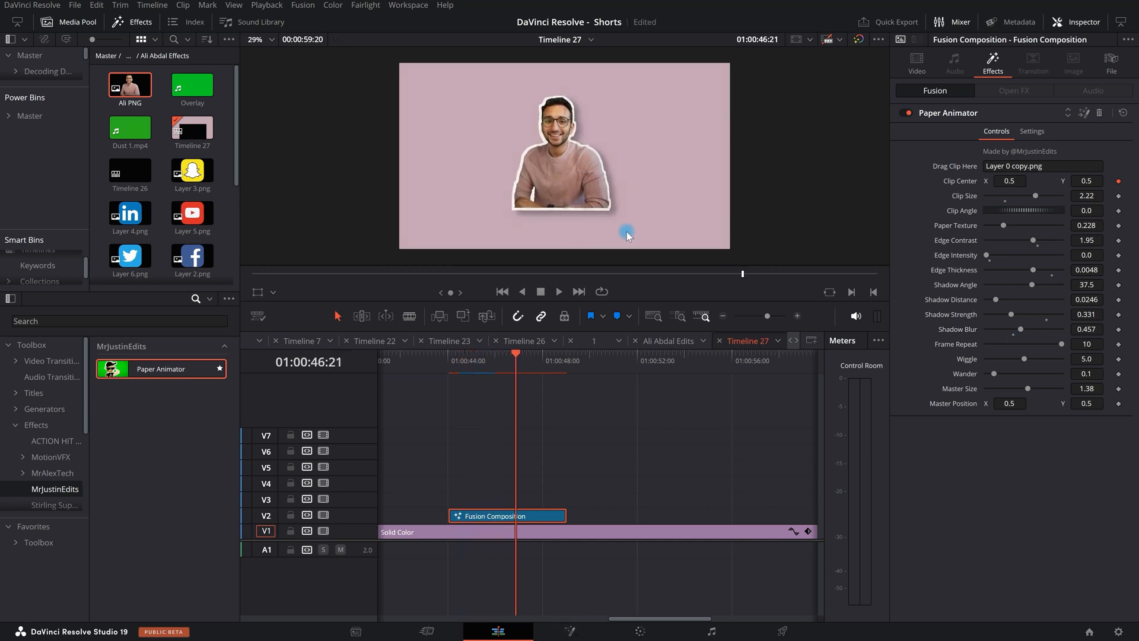
# Set the cutout's Clip Size to about 2.044 and its Clip Center X to about 0.668, and preview the animation
pyautogui.moveTo(1089, 196); pyautogui.dragTo(989, 202)
pyautogui.moveTo(1009, 181); pyautogui.dragTo(723, 475)
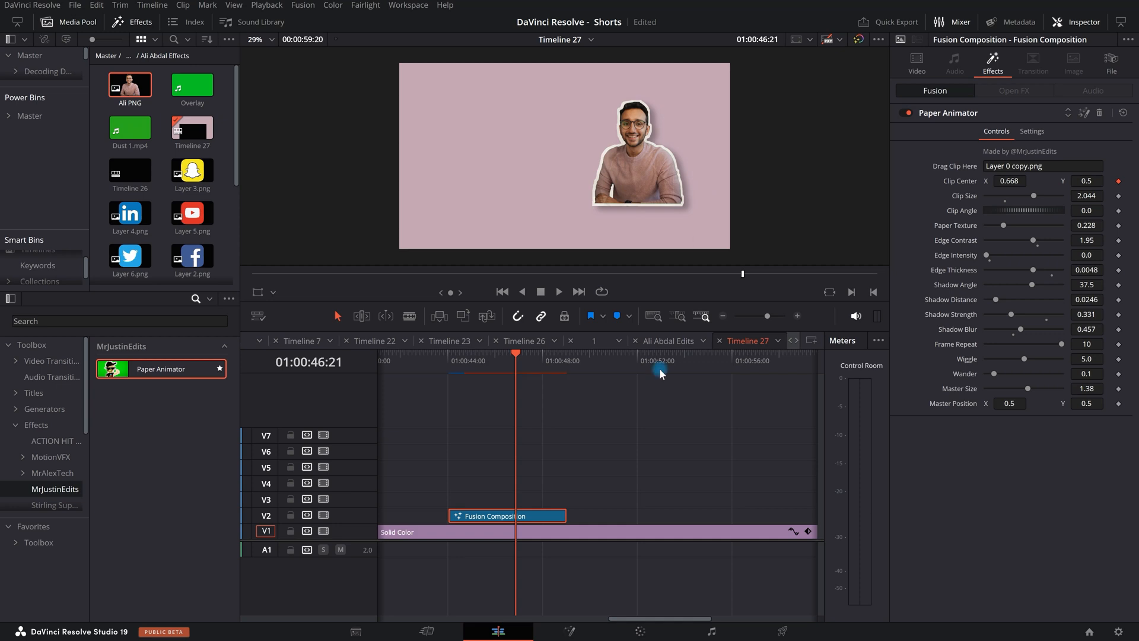
pyautogui.click(461, 367)
pyautogui.press('space')
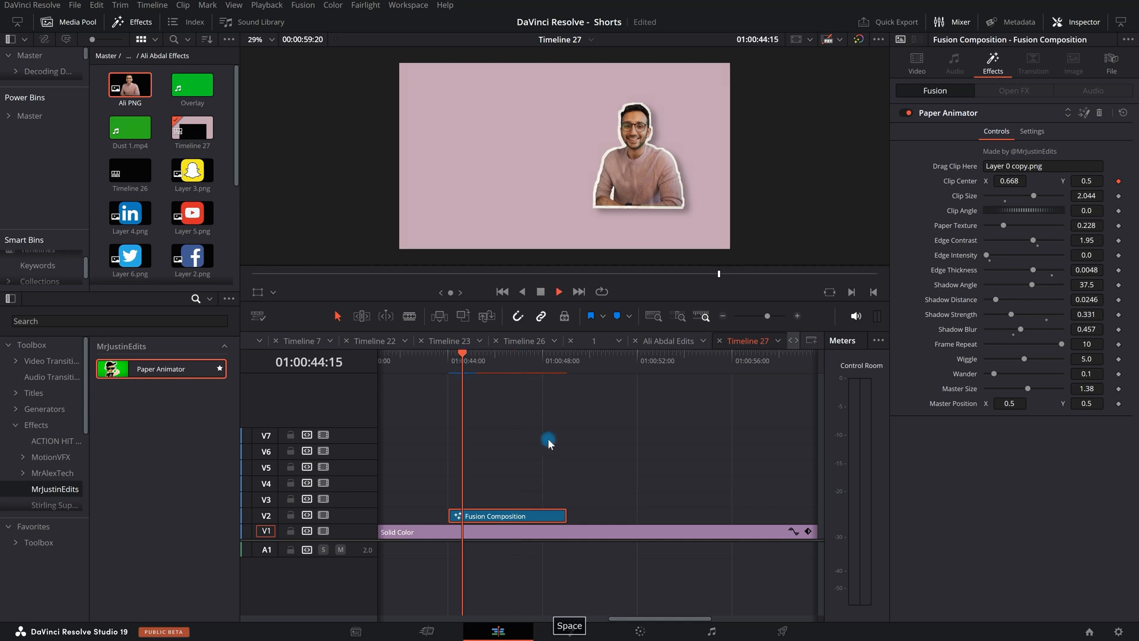
# Replace the Paper Animator's source clip with Layer 3.png and play back the Snapchat icon animation
pyautogui.click(993, 63)
pyautogui.click(191, 177)
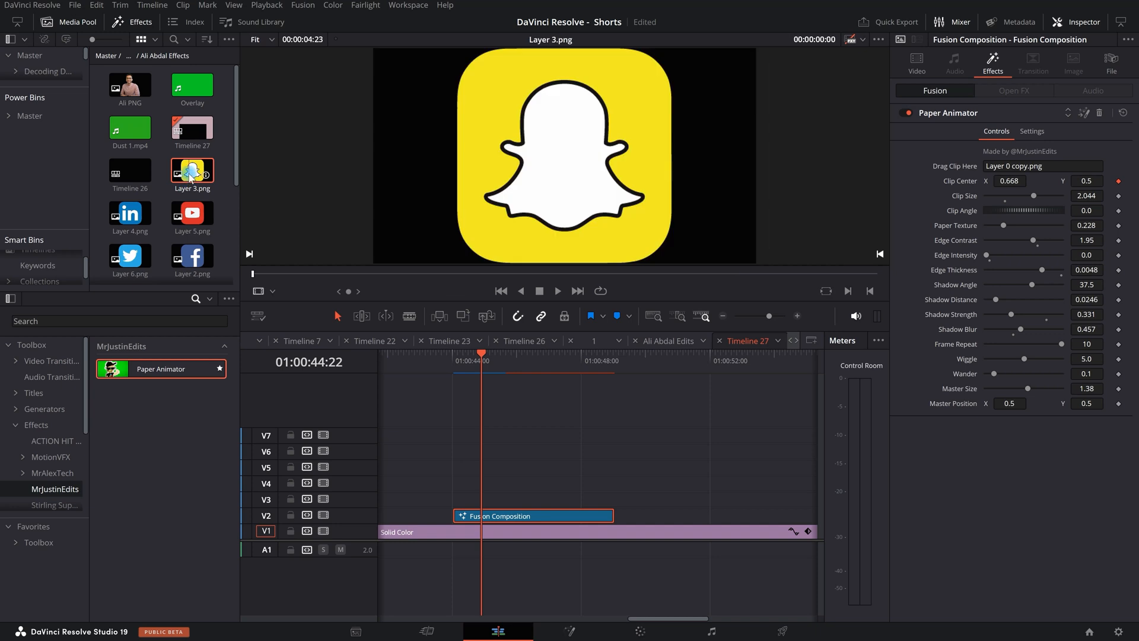
pyautogui.moveTo(191, 177); pyautogui.dragTo(1045, 164)
pyautogui.click(476, 379)
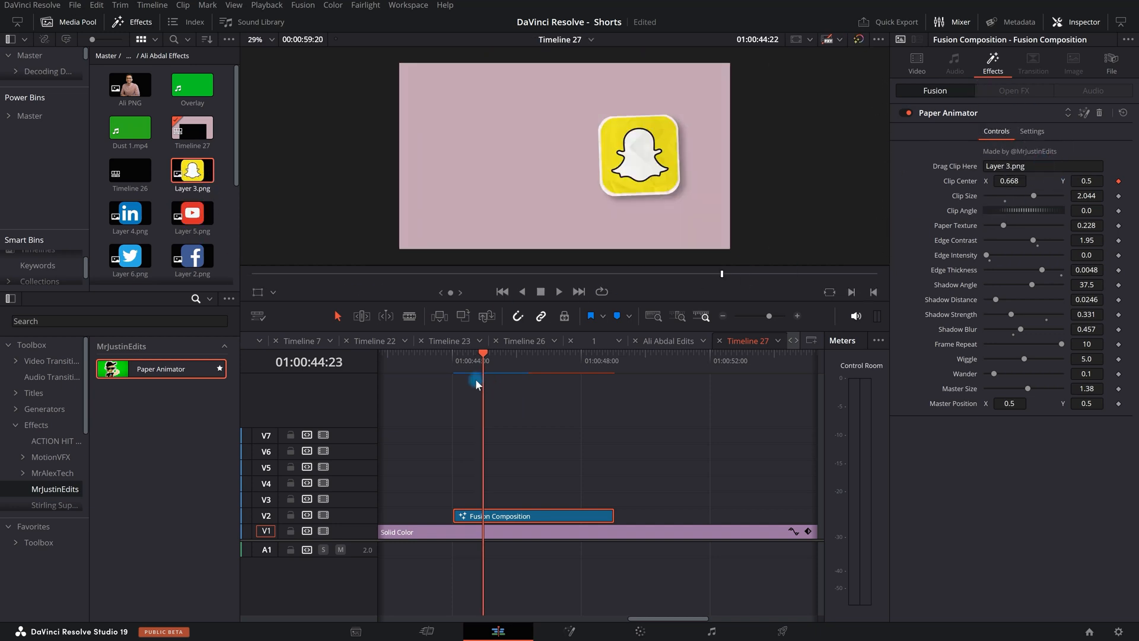
pyautogui.press('space')
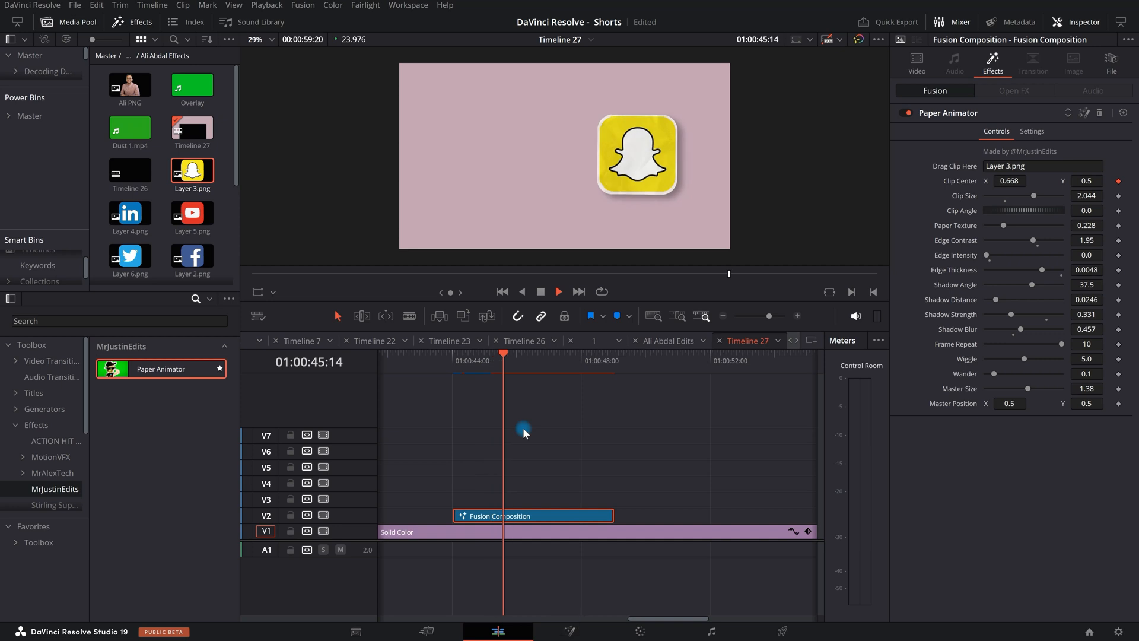
pyautogui.press('space')
# Try to undo the last clip changes and redo them
pyautogui.hotkey('ctrl', 'z')
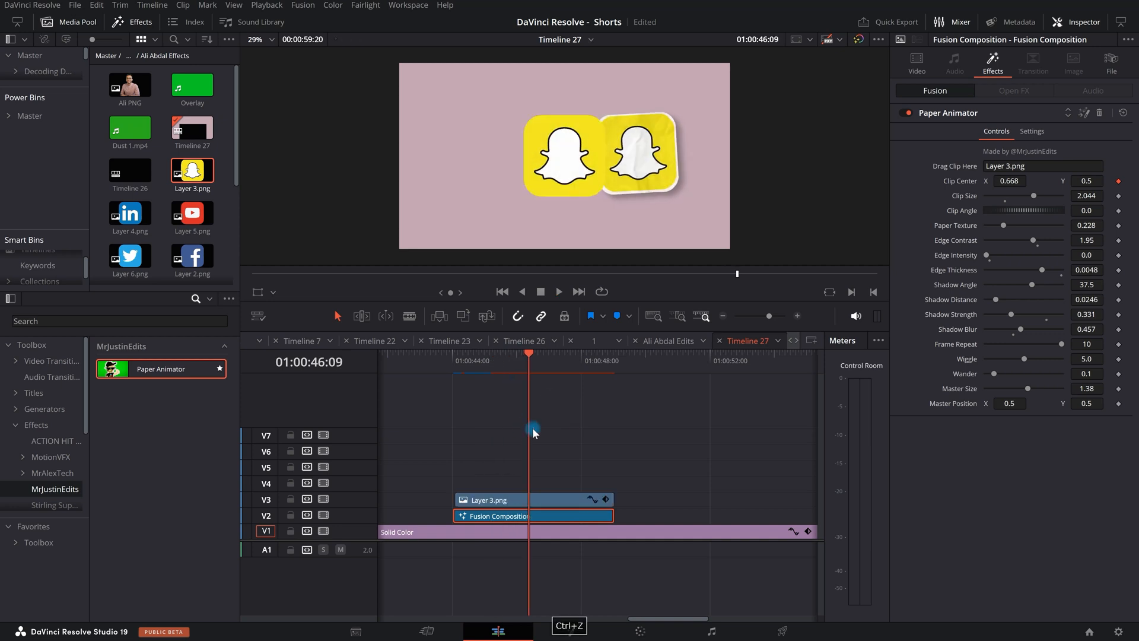
pyautogui.hotkey('ctrl', 'z')
pyautogui.hotkey('ctrl', 'z')
pyautogui.hotkey('ctrl', 'z')
pyautogui.hotkey('ctrl', 'shift', 'z')
pyautogui.hotkey('ctrl', 'shift', 'z')
pyautogui.hotkey('ctrl', 'shift', 'z')
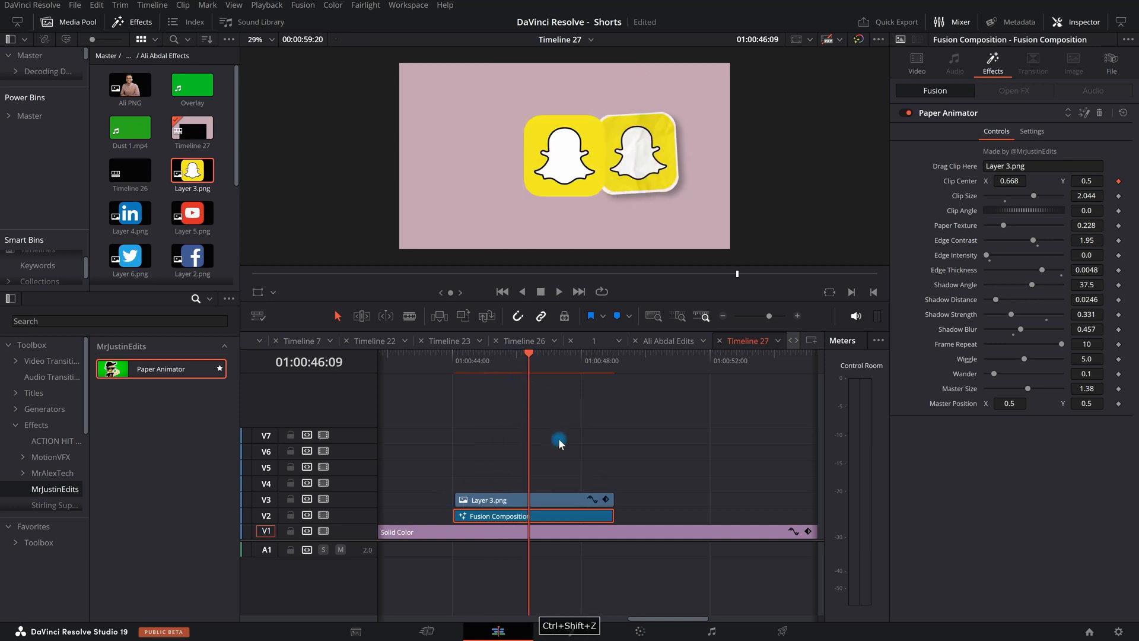
# Delete the Layer 3.png clip from track V3 and set the Paper Animator's source clip back to Ali PNG
pyautogui.click(546, 501)
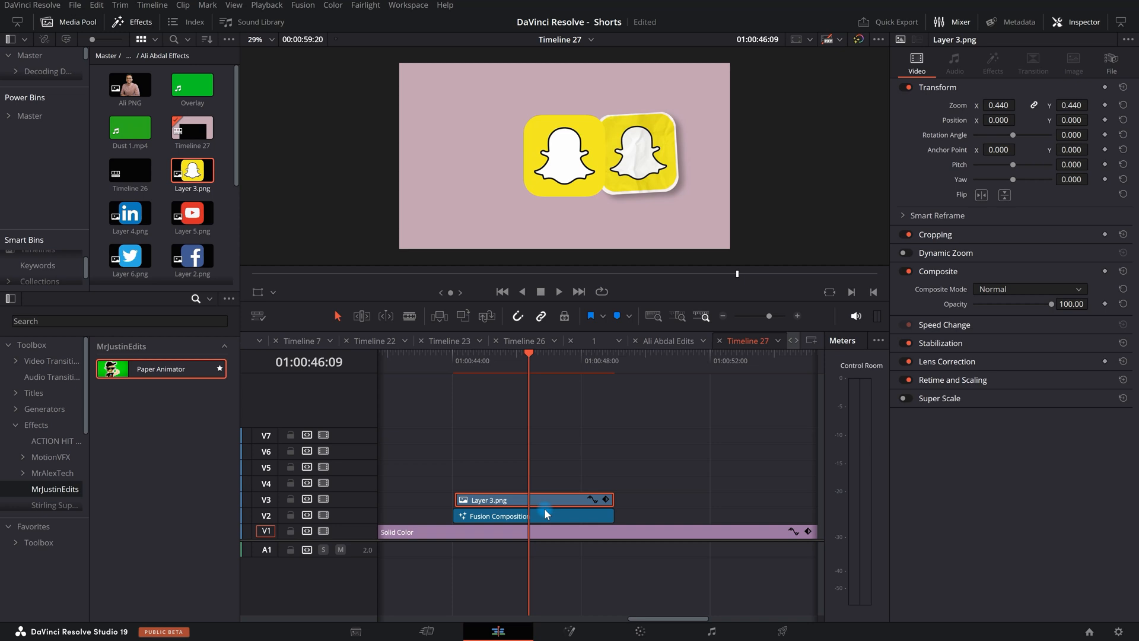
pyautogui.press('BackSpace')
pyautogui.click(545, 512)
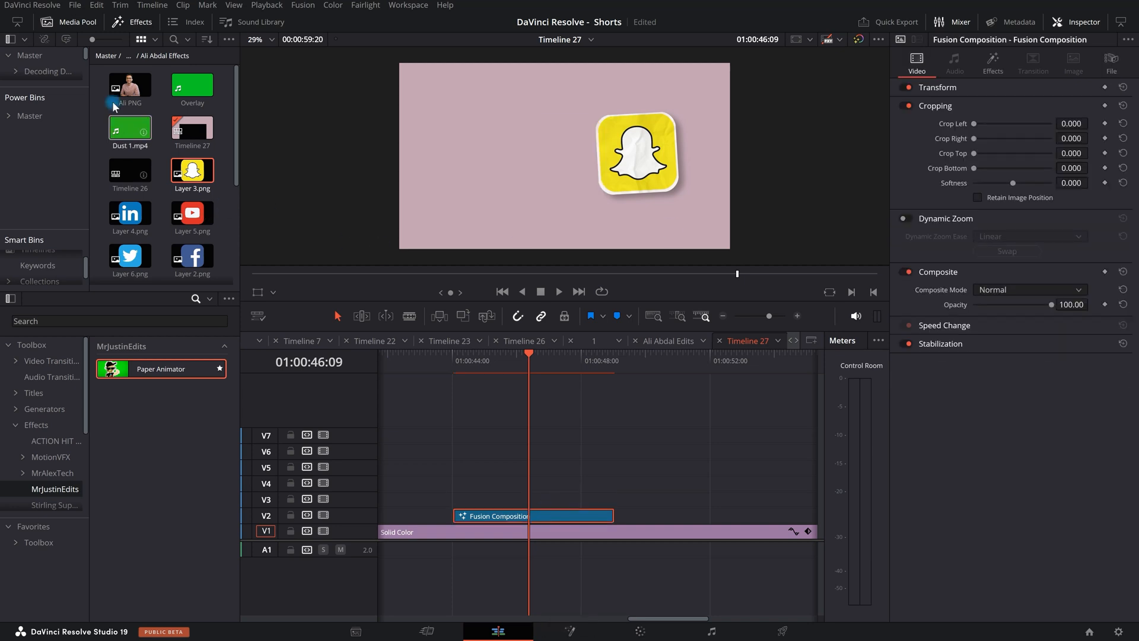
pyautogui.click(993, 59)
pyautogui.moveTo(130, 85); pyautogui.dragTo(1031, 178)
# Duplicate the Fusion Composition from V2 onto V3 and set the copy's Paper Animator source clip to Layer 3.png
pyautogui.scroll(-3, 470, 437)
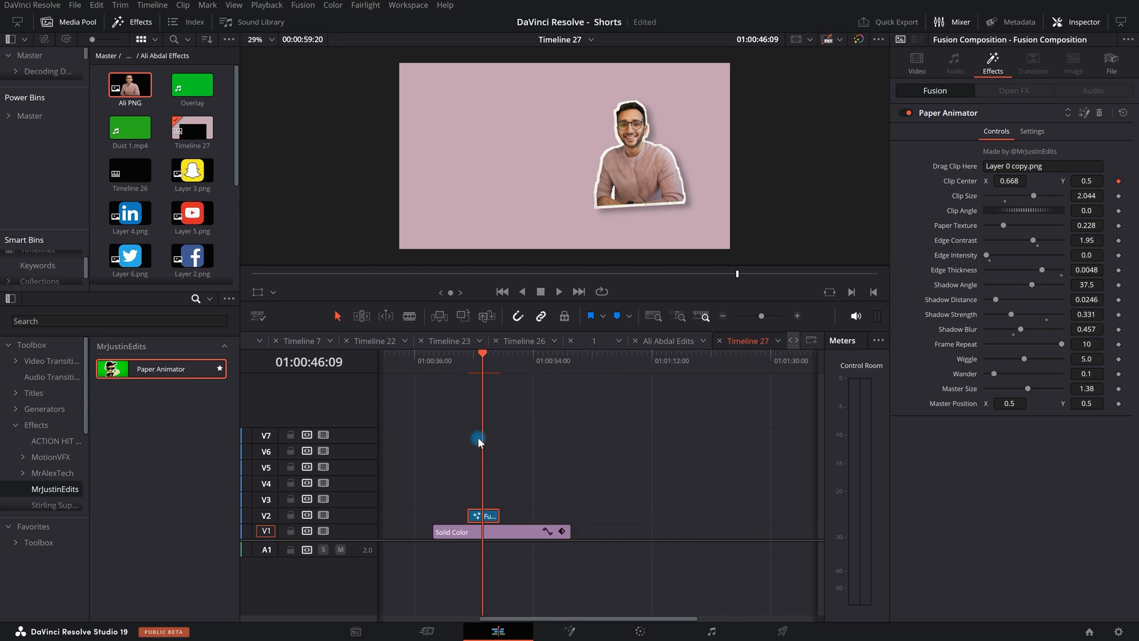
pyautogui.scroll(3, 510, 486)
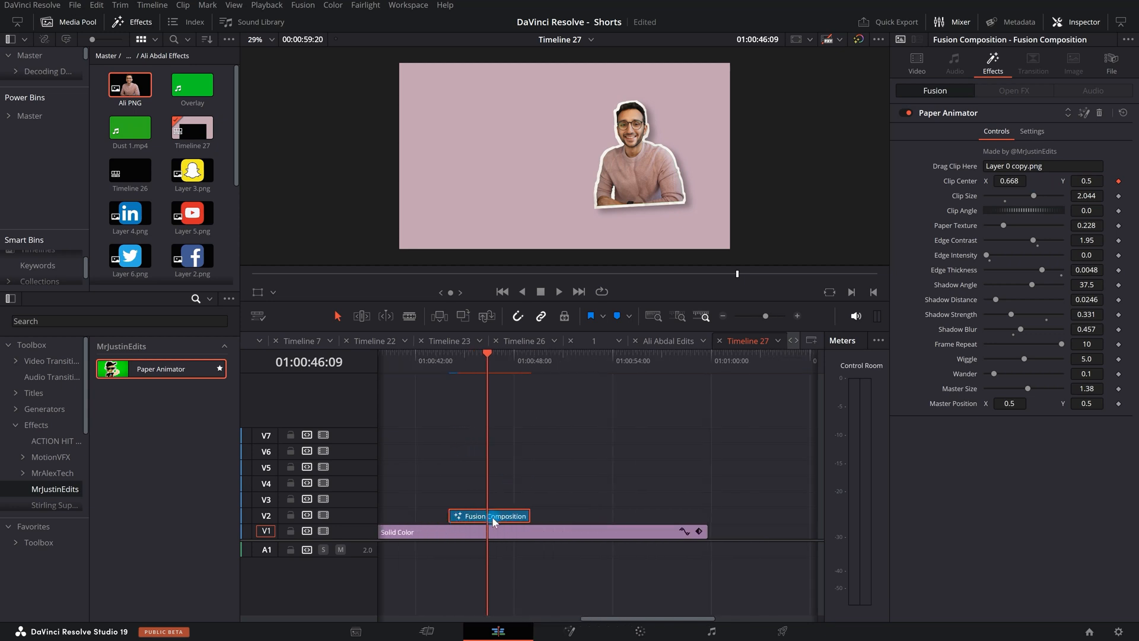
pyautogui.moveTo(494, 522)
pyautogui.mouseDown()
pyautogui.moveTo(523, 504)
pyautogui.moveTo(498, 505)
pyautogui.mouseUp()
pyautogui.moveTo(192, 172); pyautogui.dragTo(1004, 166)
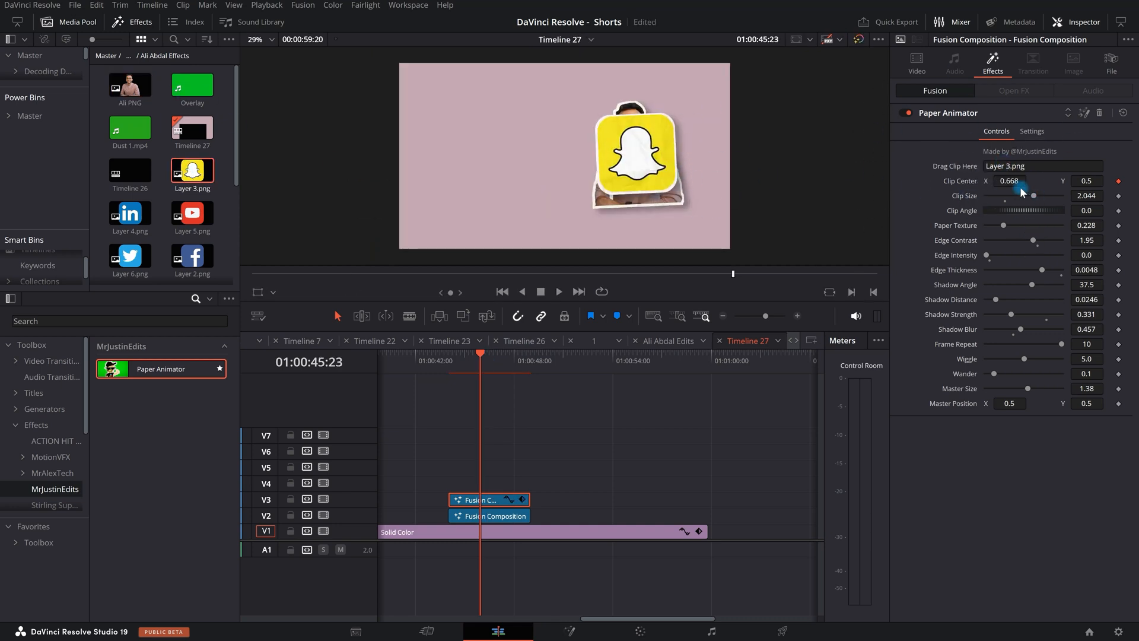
# Set the Snapchat icon's Clip Center X to about 0.298 and play back both cutouts together
pyautogui.moveTo(1009, 181); pyautogui.dragTo(235, 273)
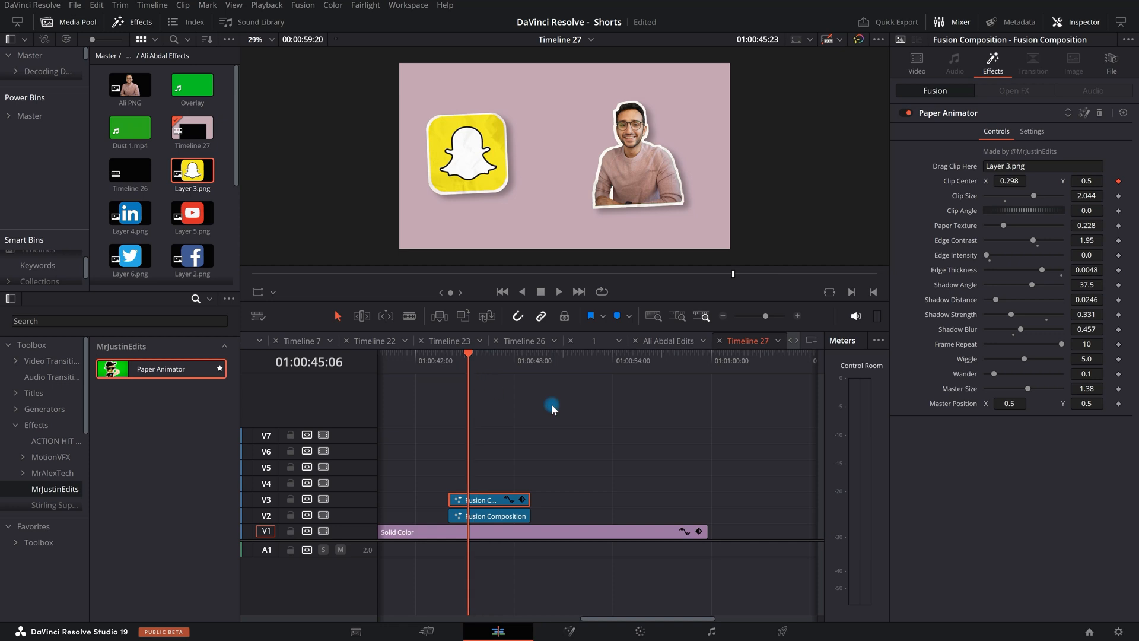
pyautogui.press('space')
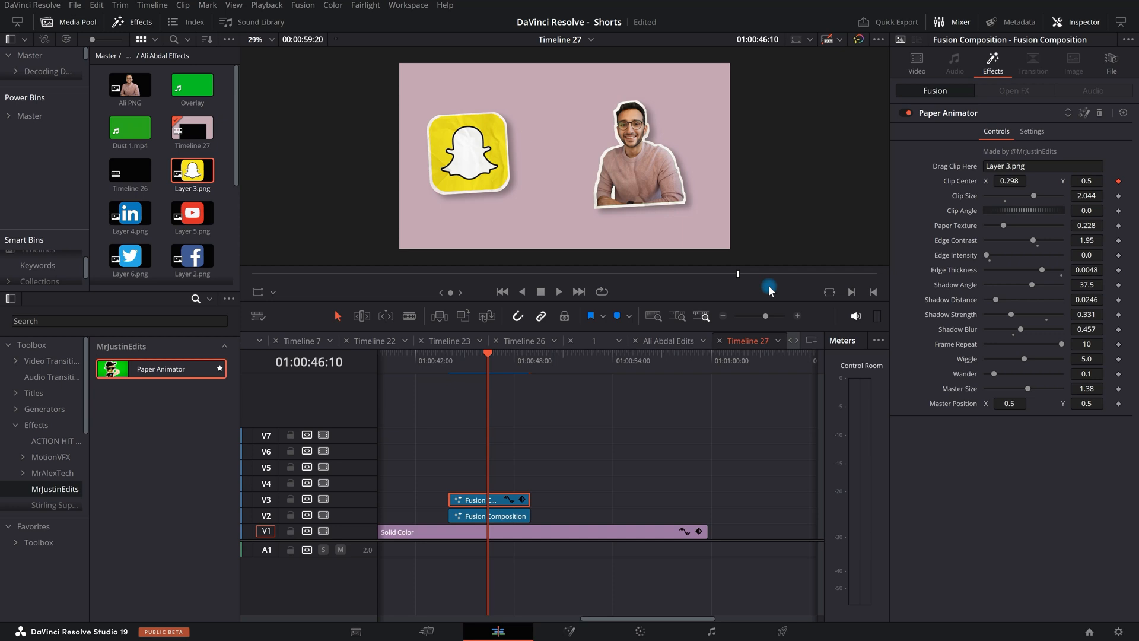
pyautogui.scroll(-3, 545, 151)
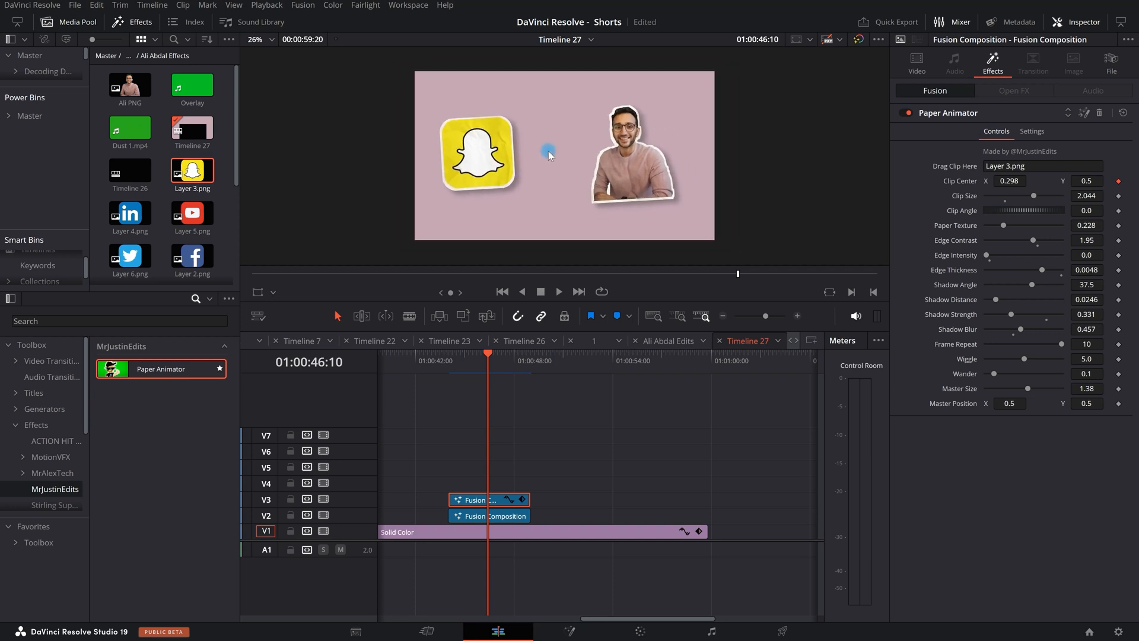
pyautogui.scroll(1, 552, 157)
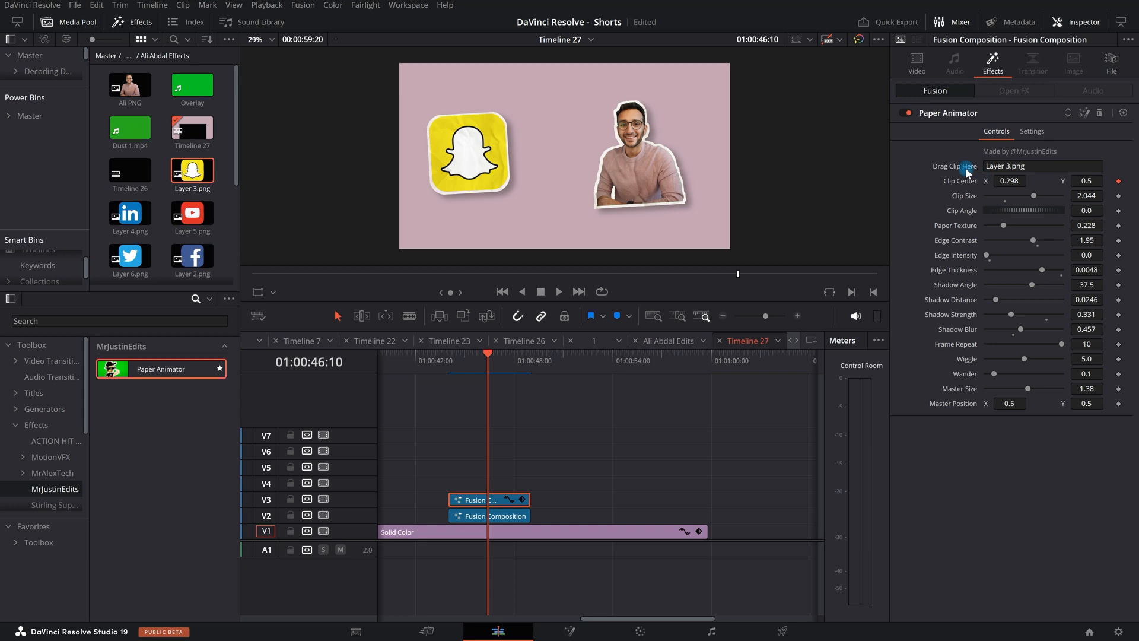
pyautogui.moveTo(475, 361); pyautogui.dragTo(460, 363)
pyautogui.press('space')
pyautogui.press('space')
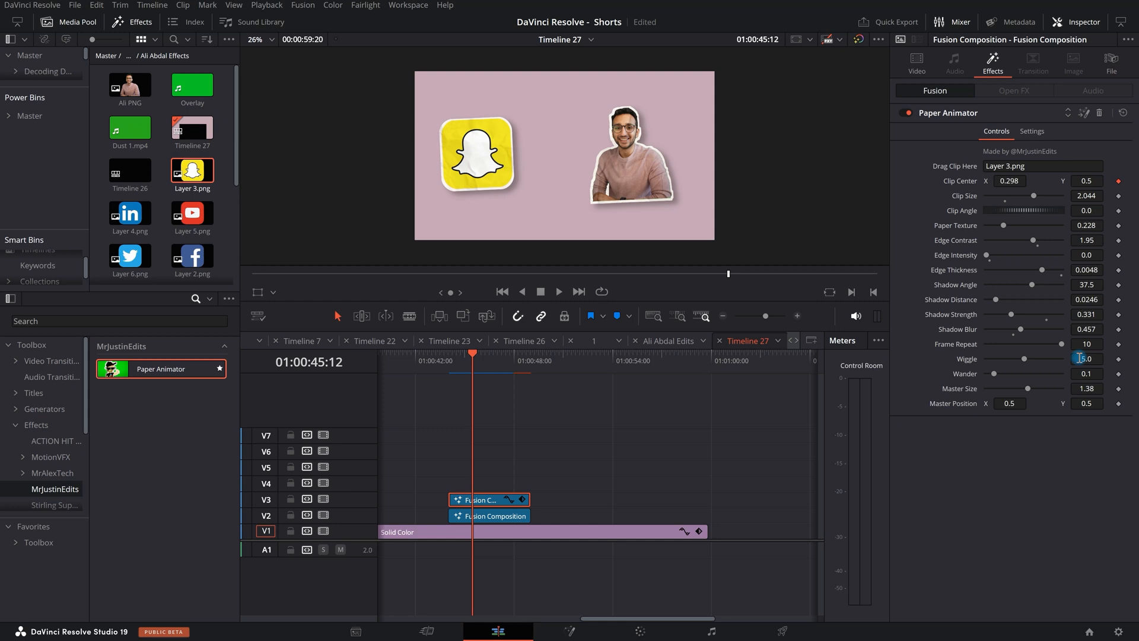
# Raise the Snapchat icon's Wiggle to 10.0 and preview the movement from near the clip's start
pyautogui.moveTo(1025, 359); pyautogui.dragTo(1065, 360)
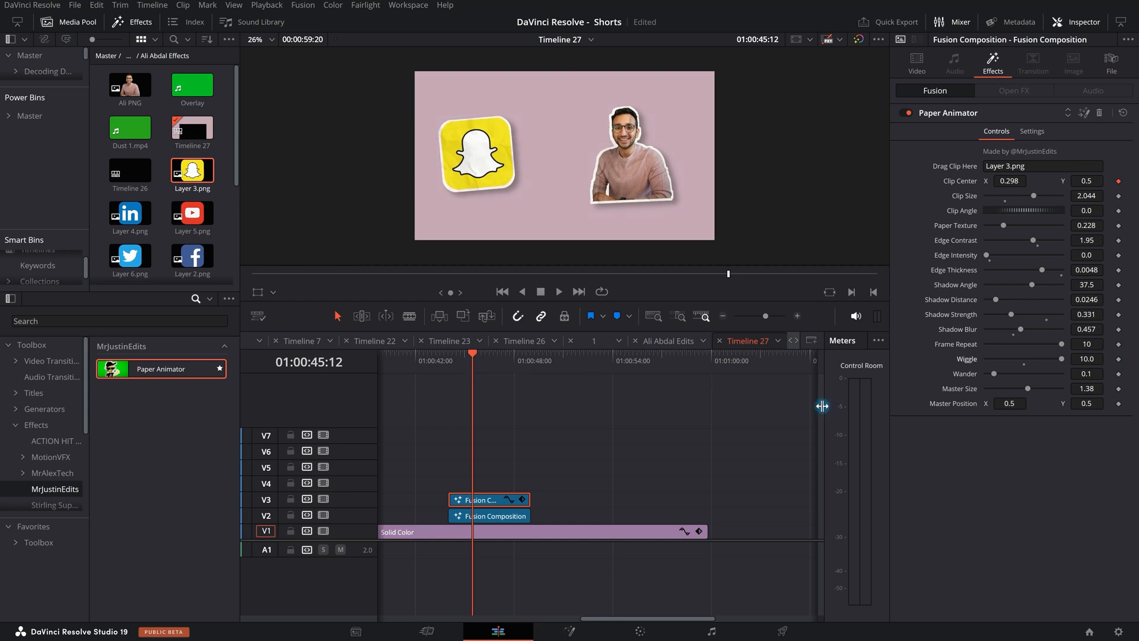
pyautogui.press('space')
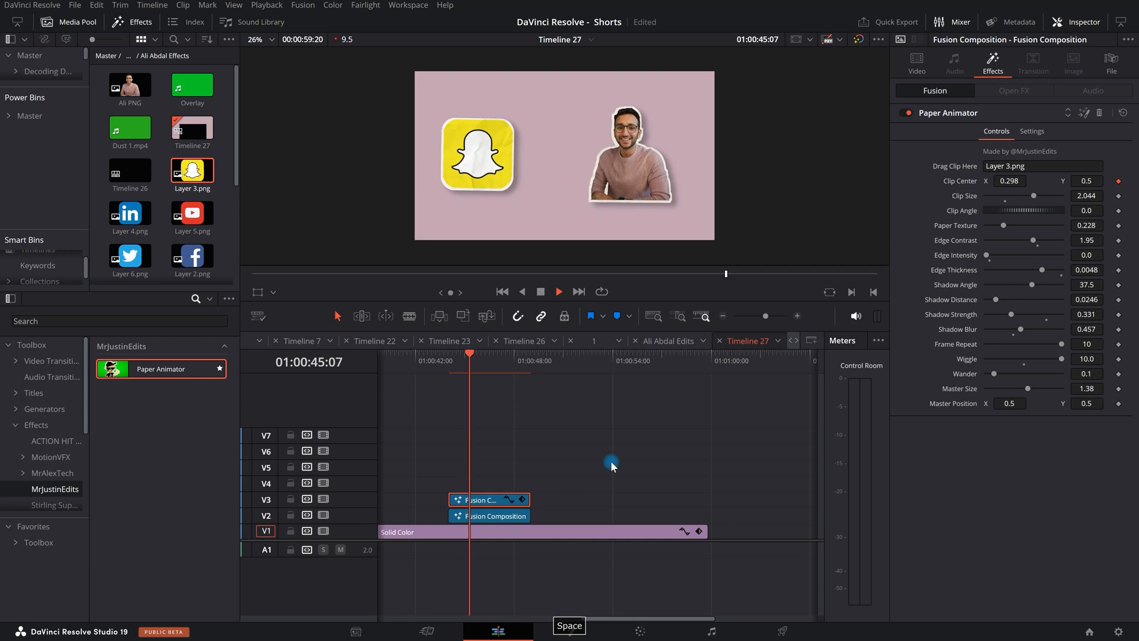
pyautogui.press('space')
pyautogui.press('space')
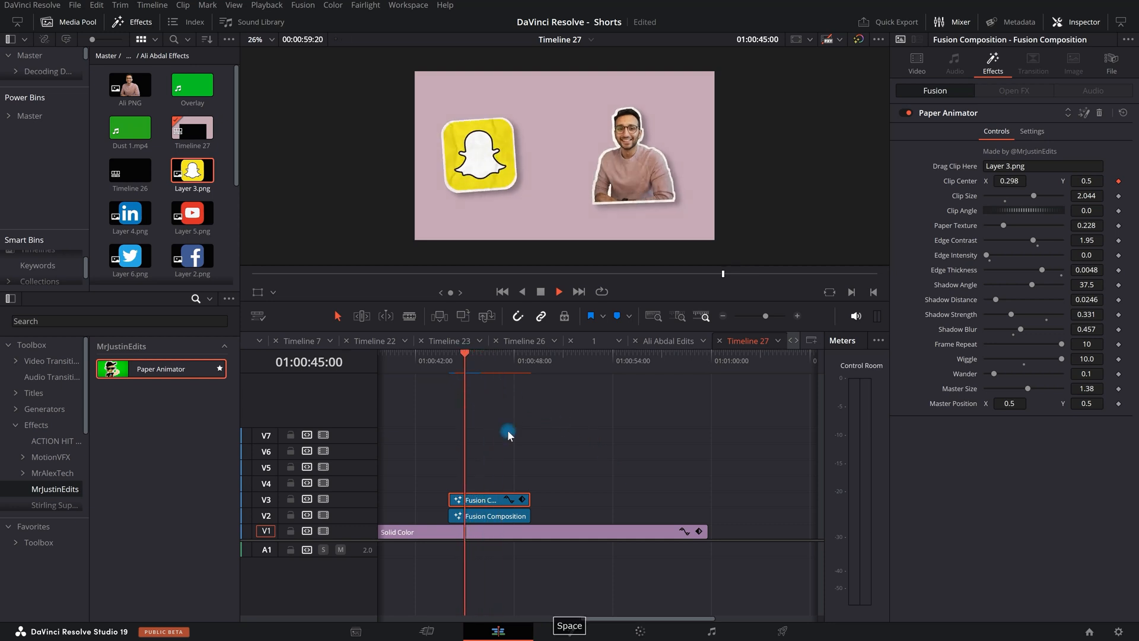
pyautogui.click(458, 363)
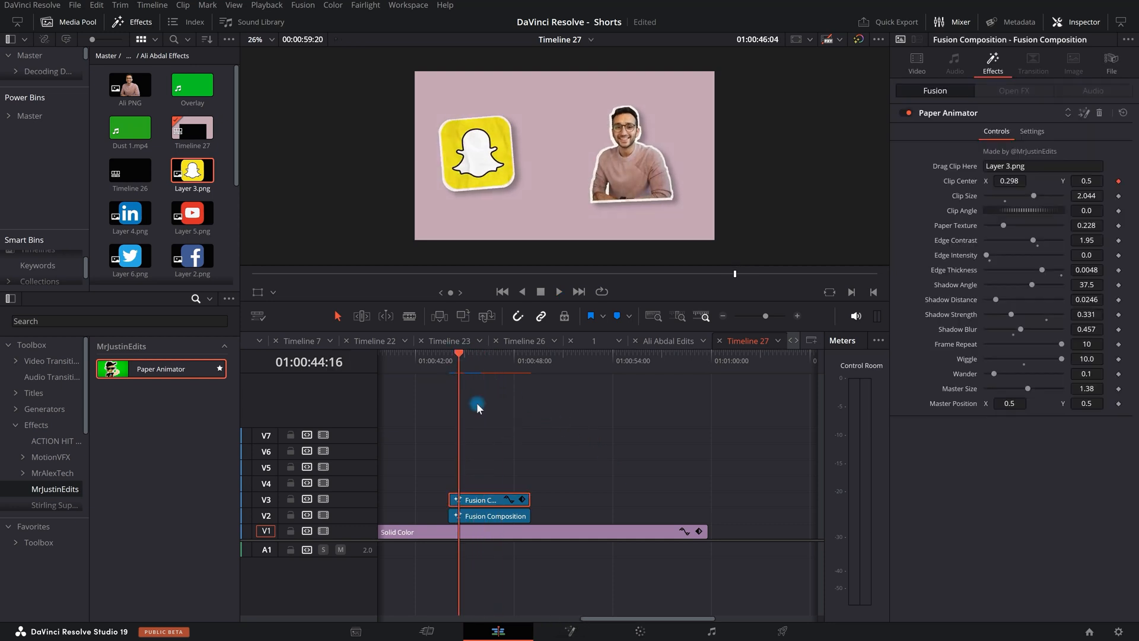
# Undo the Snapchat icon's last Wiggle change and play back both cutouts from near the clips' start
pyautogui.hotkey('ctrl', 'z')
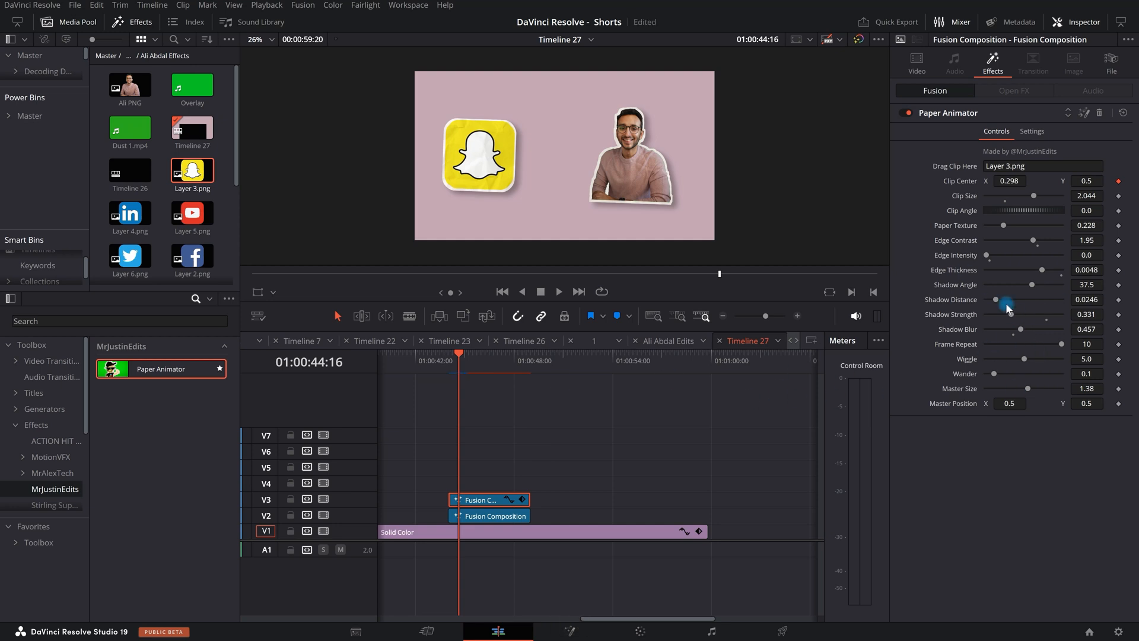
pyautogui.moveTo(468, 372); pyautogui.dragTo(462, 375)
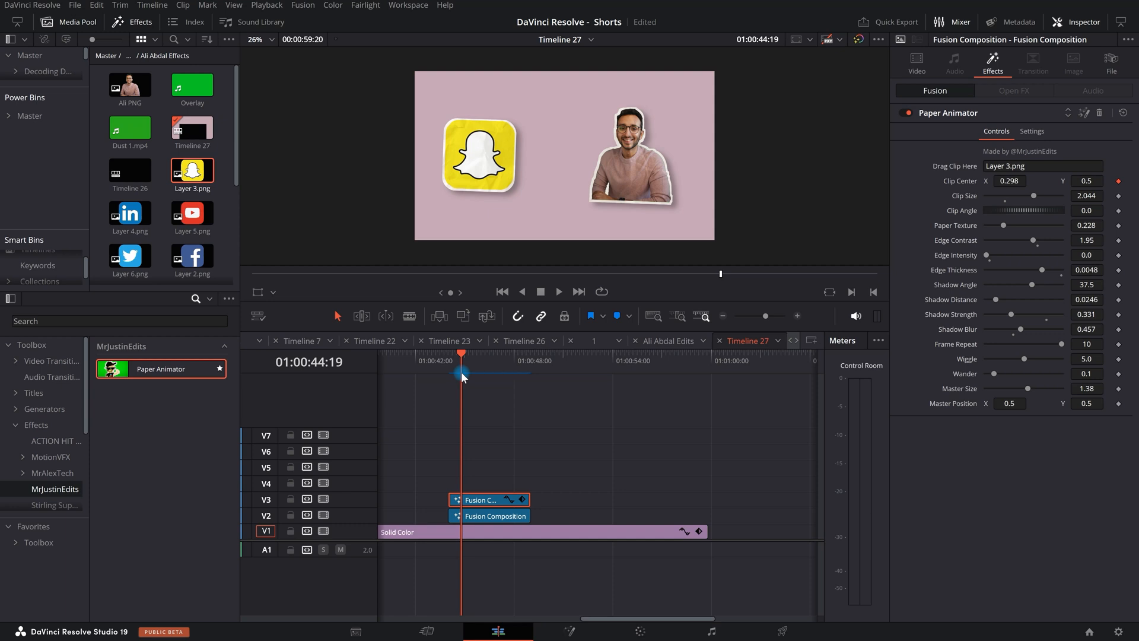
pyautogui.press('space')
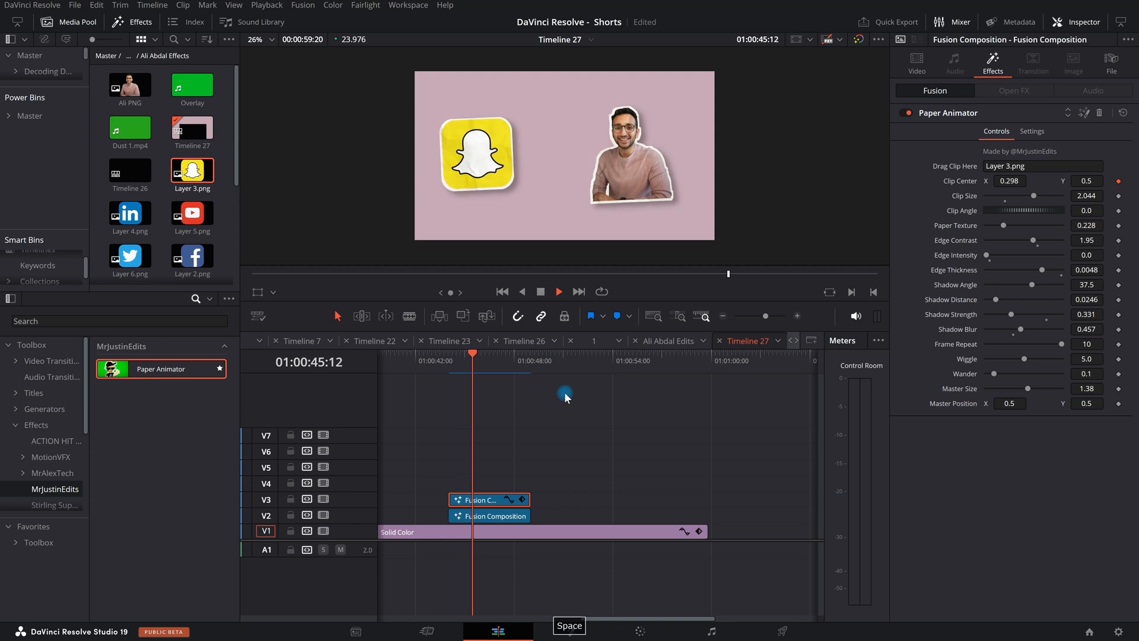
pyautogui.press('space')
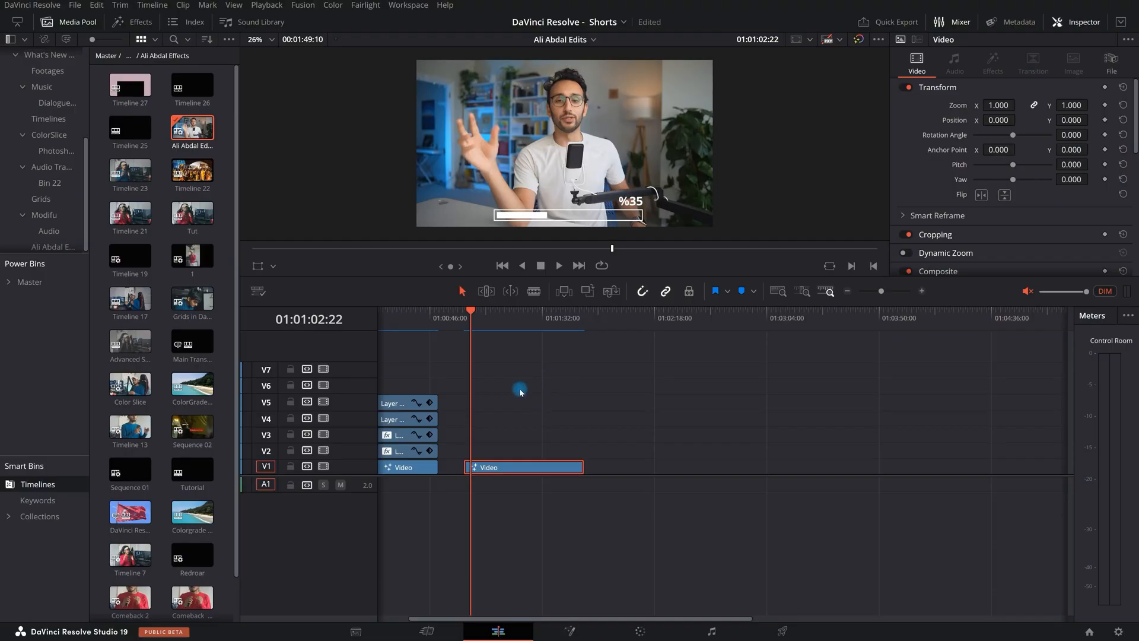
# Preview the progress-bar Video clip on V1 of the Ali Abdal Edits timeline and open it on the Fusion page
pyautogui.press('space')
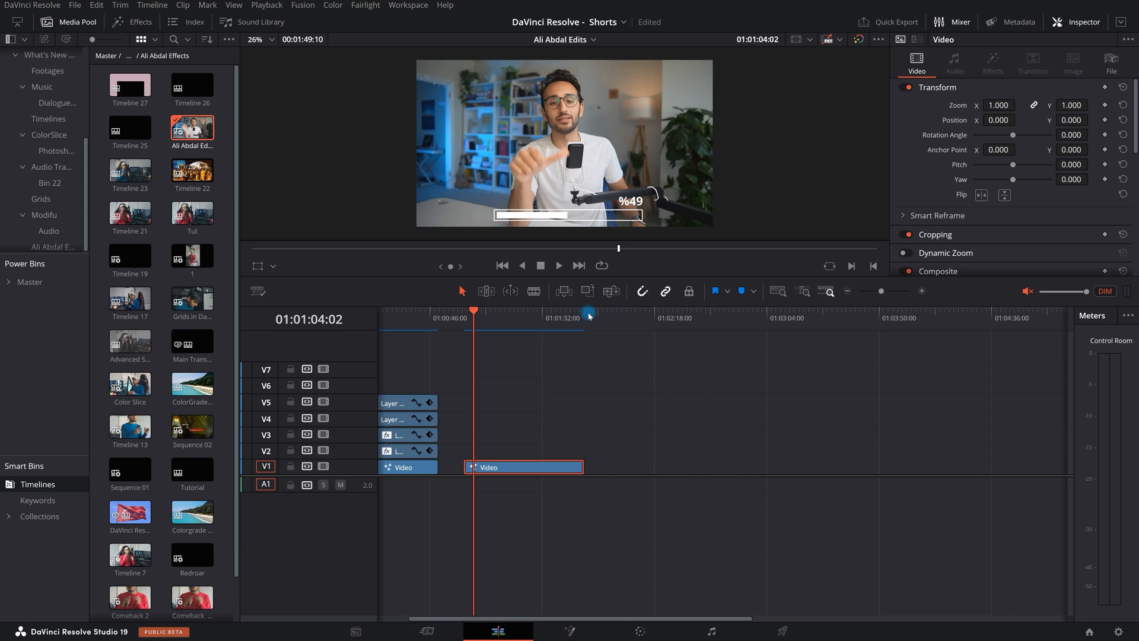
pyautogui.rightClick(504, 470)
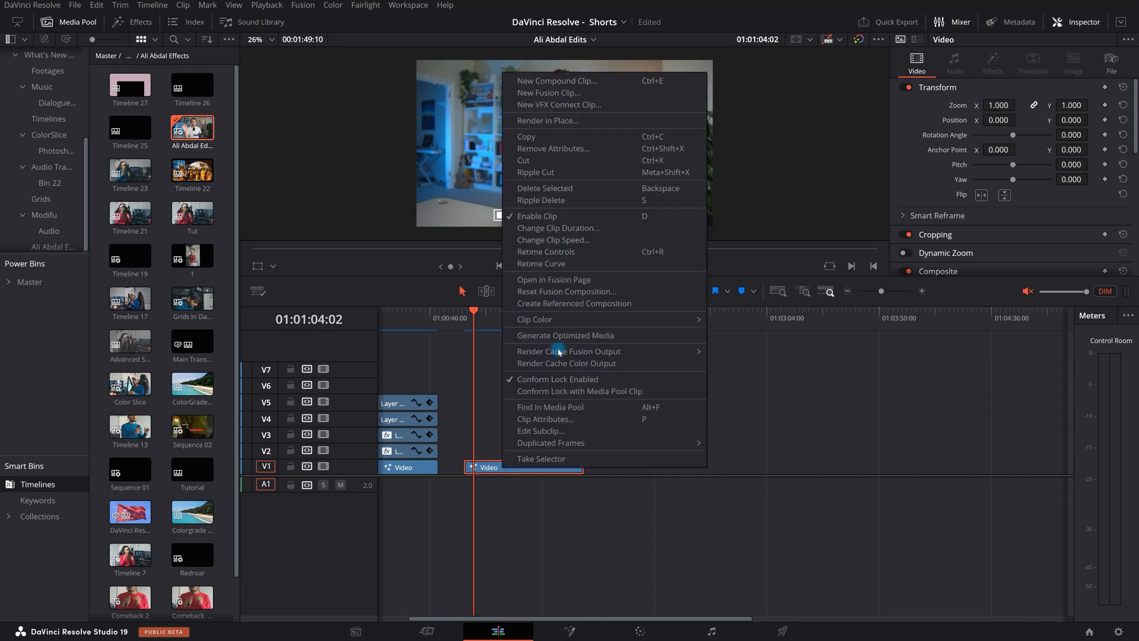
pyautogui.click(551, 280)
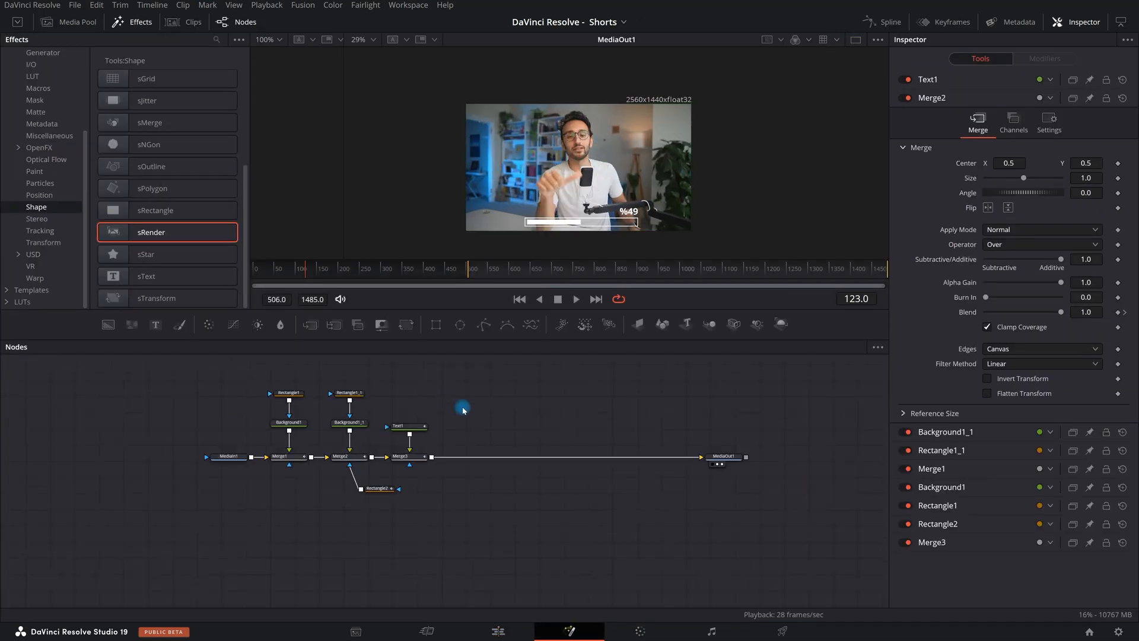
# Insert a new Merge node between Merge3 and MediaOut1
pyautogui.moveTo(251, 384); pyautogui.dragTo(460, 512)
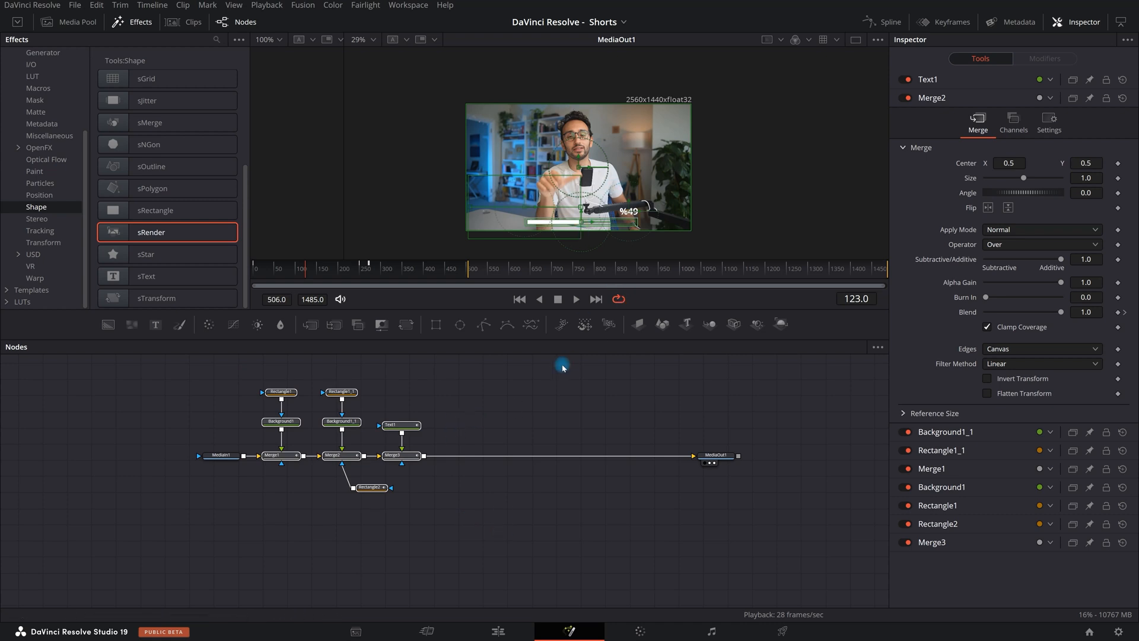
pyautogui.click(500, 415)
pyautogui.hotkey('ctrl', 'shift', 'f')
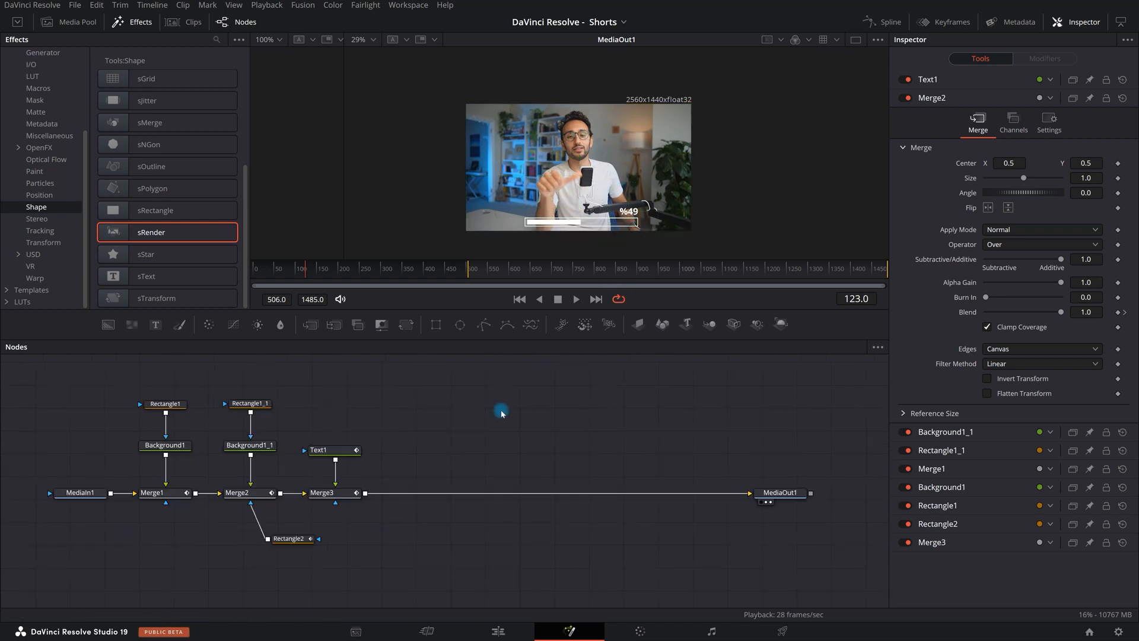
pyautogui.click(311, 325)
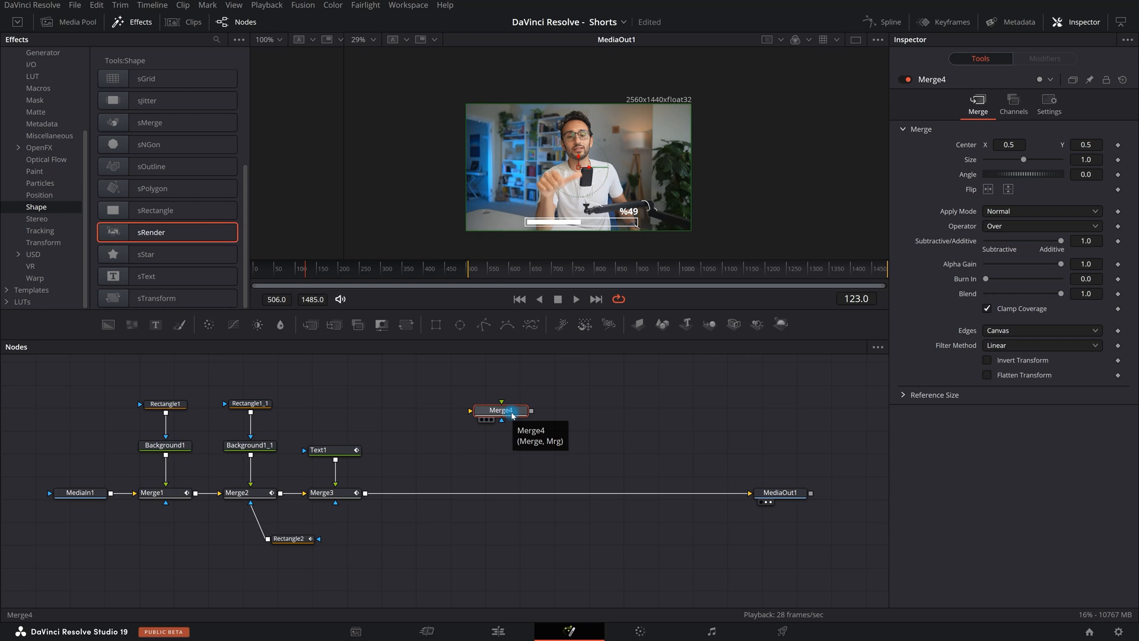
pyautogui.moveTo(513, 414); pyautogui.dragTo(445, 493)
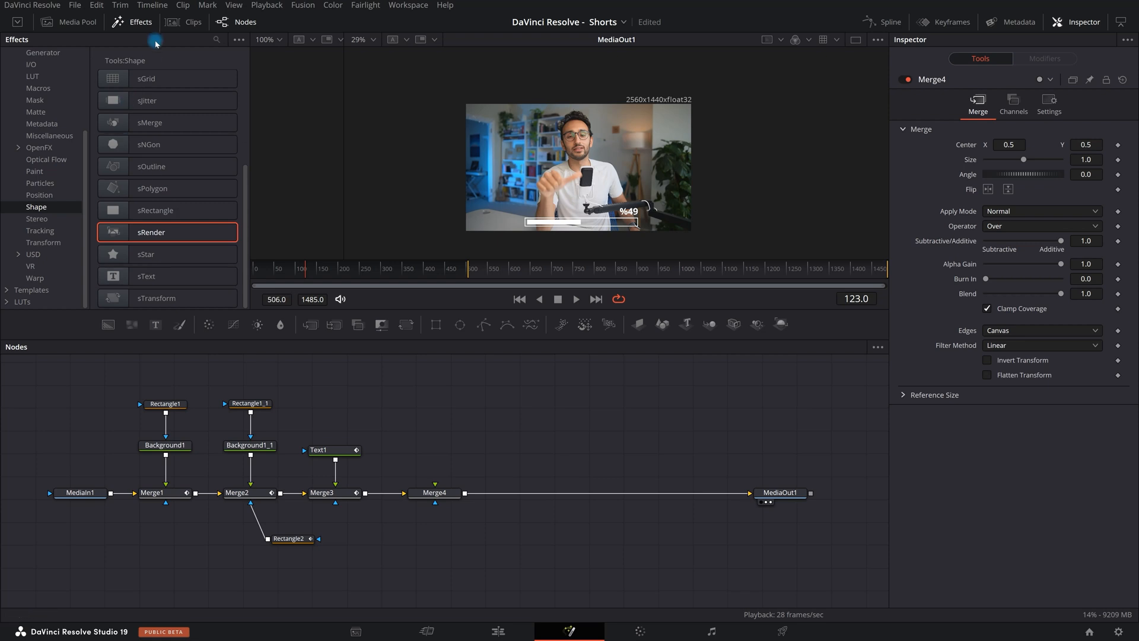
# Add sRender and sRectangle shape nodes, feeding sRectangle1 into sRender1 and sRender1 into Merge4's foreground
pyautogui.click(11, 54)
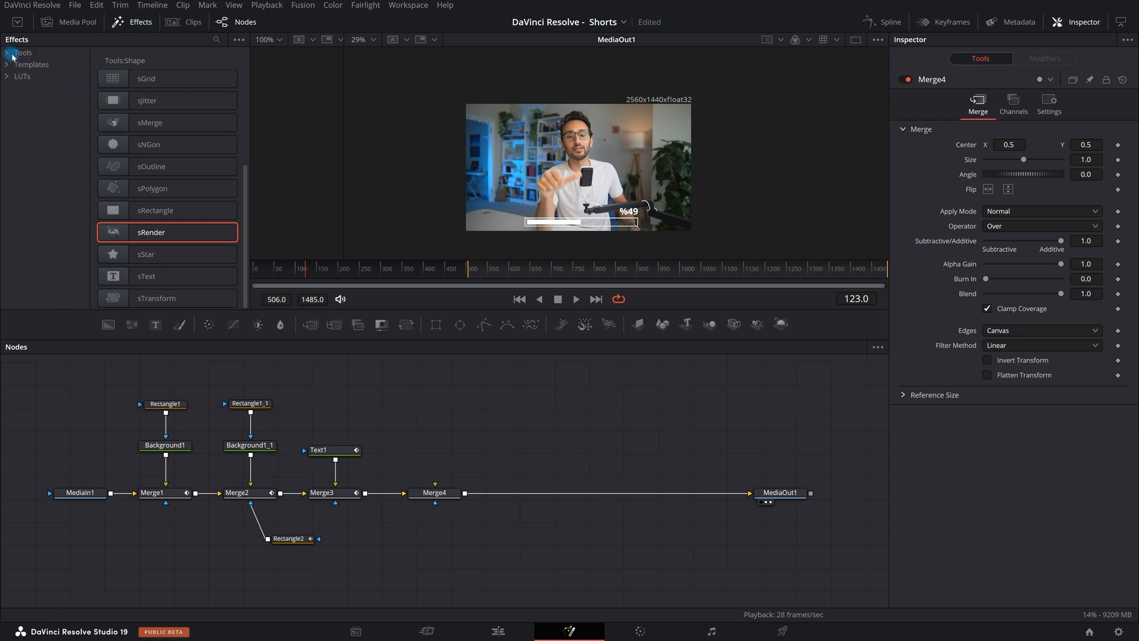
pyautogui.click(8, 55)
pyautogui.scroll(-3, 36, 190)
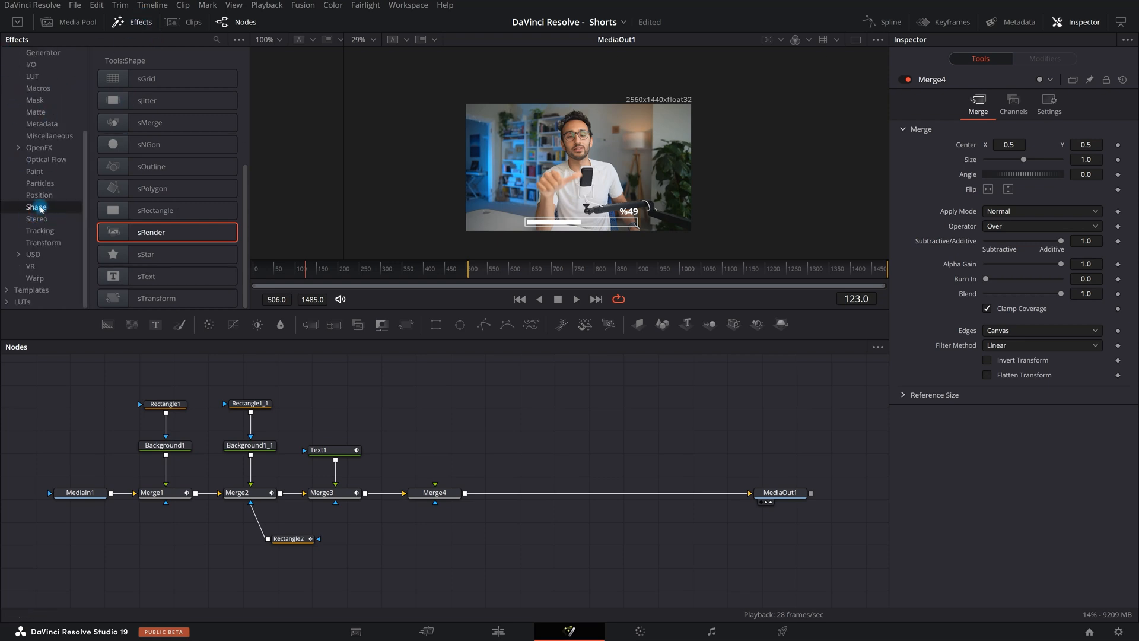
pyautogui.doubleClick(116, 232)
pyautogui.moveTo(164, 211); pyautogui.dragTo(402, 402)
pyautogui.moveTo(506, 409); pyautogui.dragTo(437, 491)
pyautogui.moveTo(478, 427); pyautogui.dragTo(434, 464)
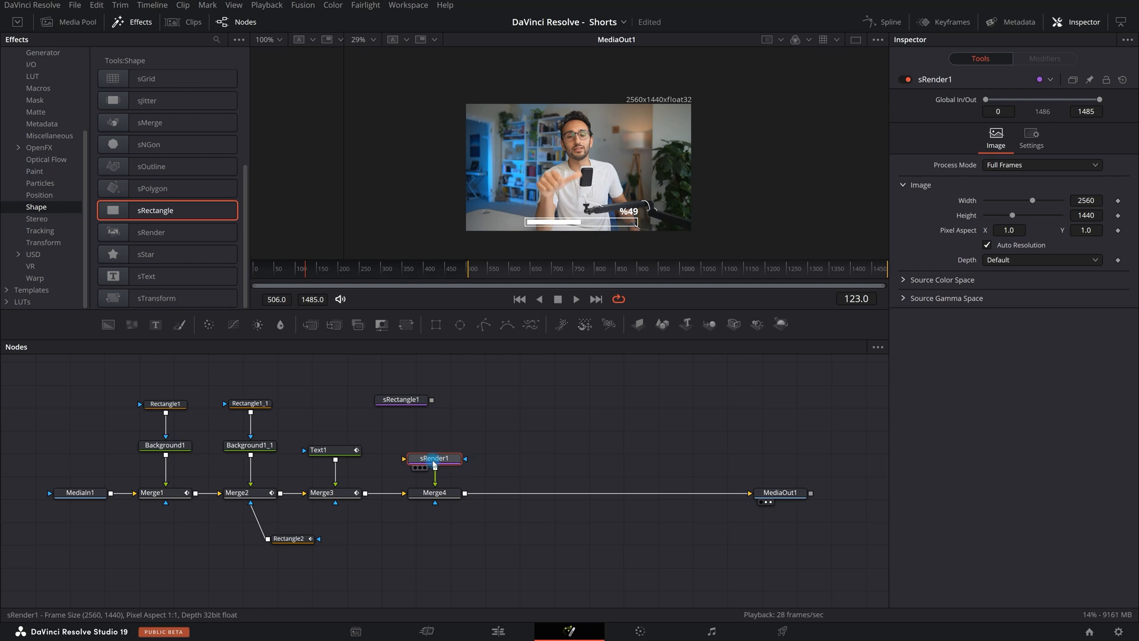
pyautogui.moveTo(431, 400); pyautogui.dragTo(451, 421)
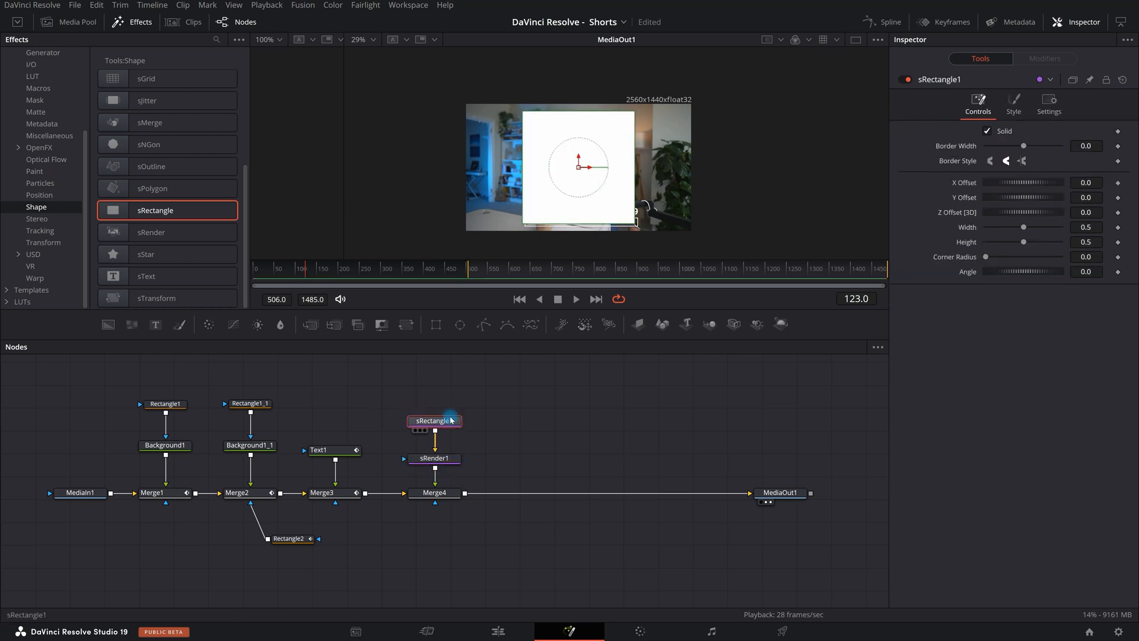
# Go to frame 500 with sRectangle1 and sRender1 temporarily bypassed, and re-enable both nodes
pyautogui.click(576, 155)
pyautogui.moveTo(425, 274)
pyautogui.mouseDown()
pyautogui.moveTo(468, 275)
pyautogui.moveTo(362, 281)
pyautogui.moveTo(278, 270)
pyautogui.moveTo(431, 273)
pyautogui.mouseUp()
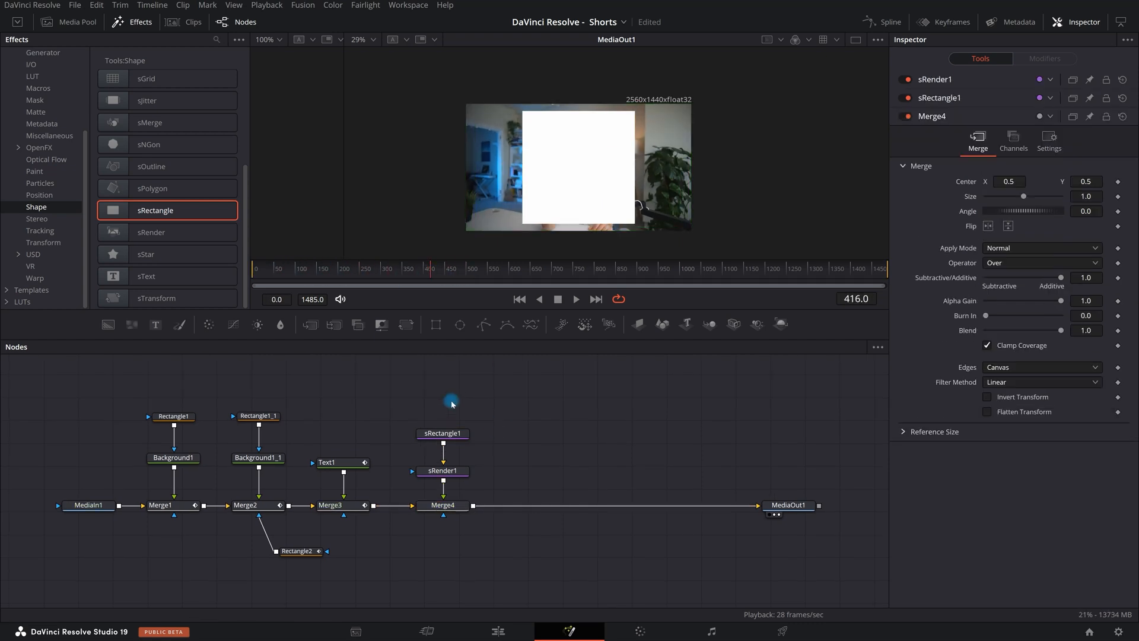
pyautogui.moveTo(447, 399); pyautogui.dragTo(487, 478)
pyautogui.hotkey('ctrl', 'p')
pyautogui.click(421, 270)
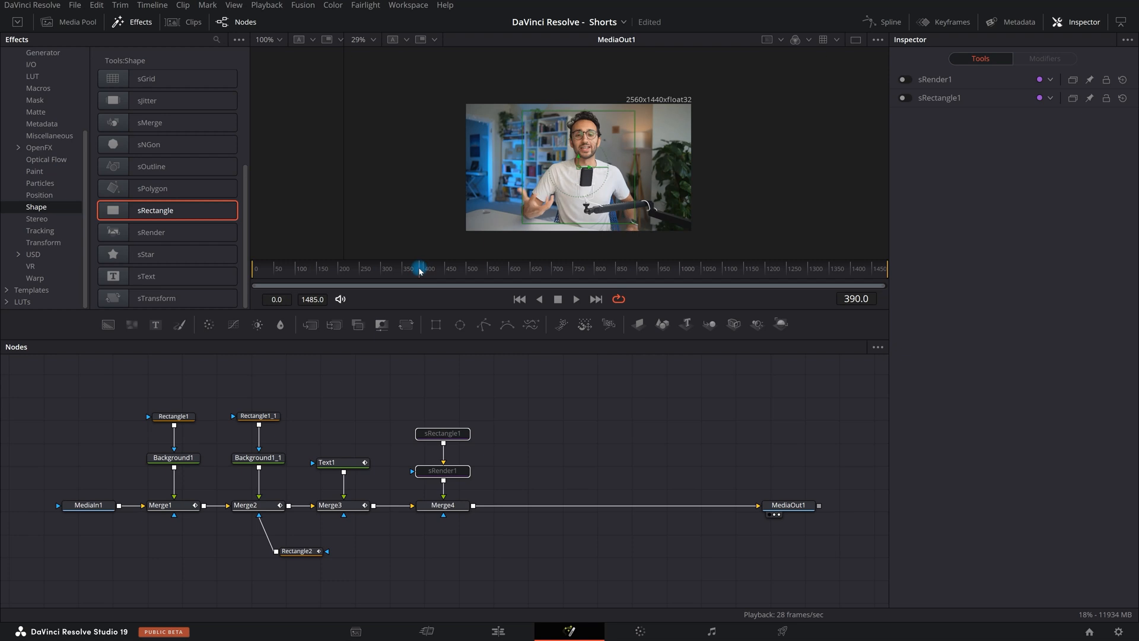
pyautogui.moveTo(420, 271); pyautogui.dragTo(448, 279)
pyautogui.click(871, 301)
pyautogui.write('500')
pyautogui.press('Return')
pyautogui.moveTo(439, 391); pyautogui.dragTo(472, 500)
pyautogui.hotkey('ctrl', 'p')
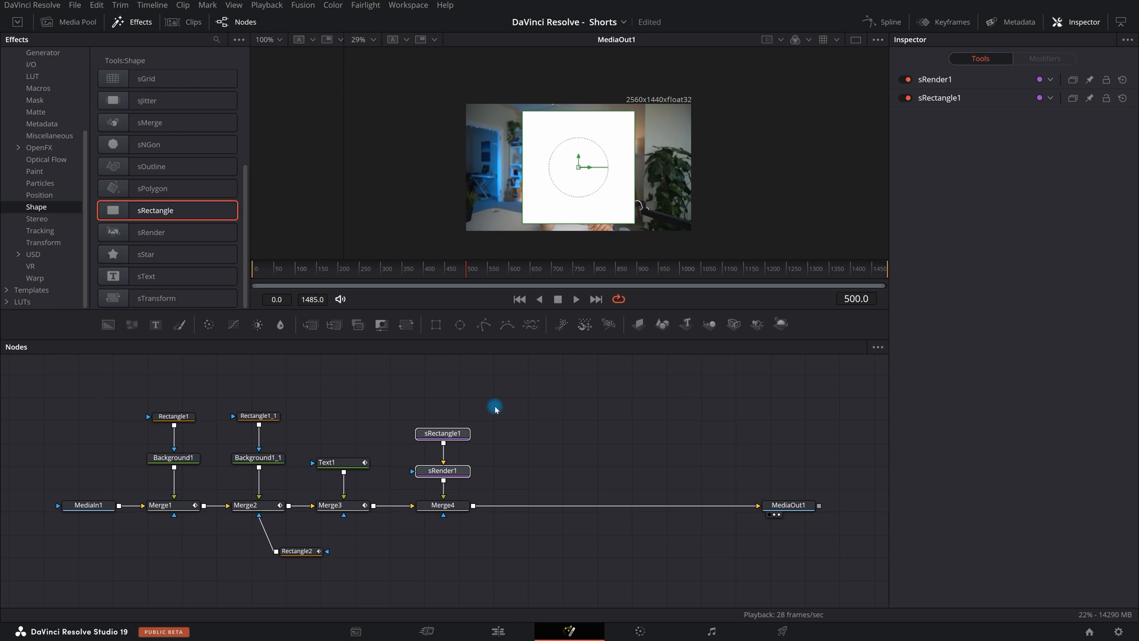
pyautogui.click(495, 409)
# Flatten sRectangle1 into a thin line by setting its Height to 0.004
pyautogui.click(443, 434)
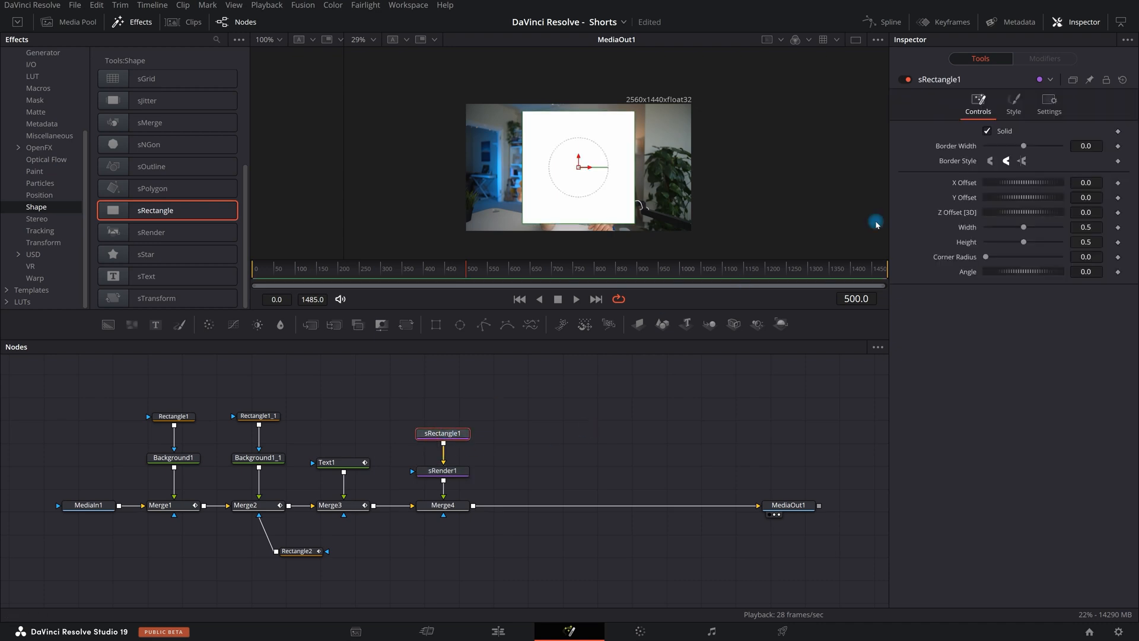
pyautogui.click(663, 227)
pyautogui.click(1023, 228)
pyautogui.moveTo(1089, 242); pyautogui.dragTo(860, 226)
pyautogui.click(1094, 244)
pyautogui.press('BackSpace')
pyautogui.press('BackSpace')
pyautogui.write('004')
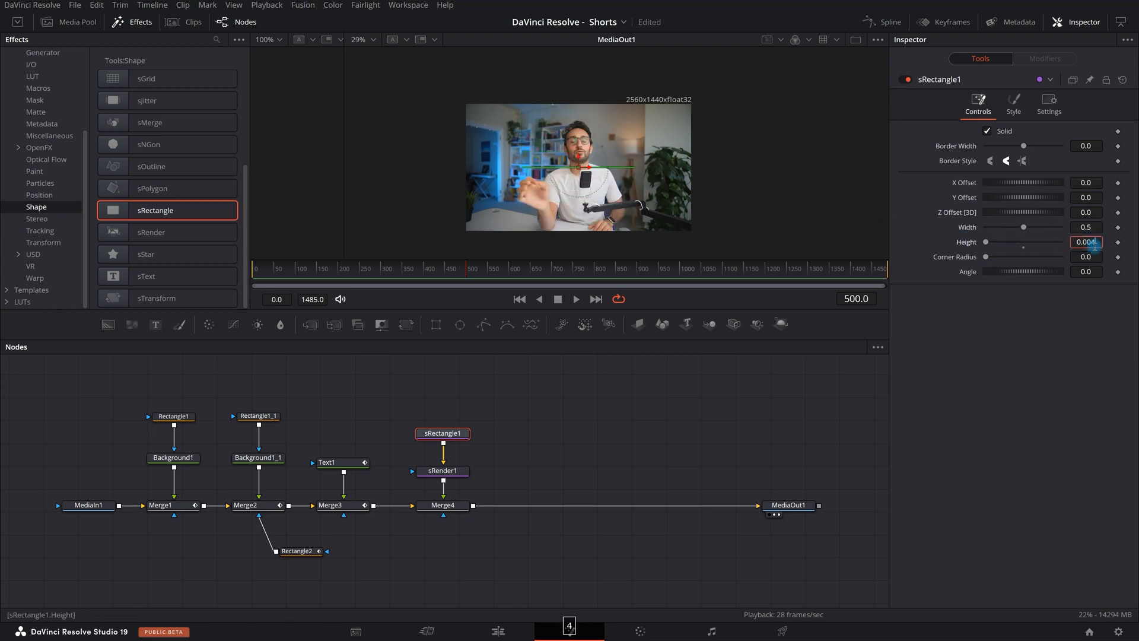
pyautogui.press('Tab')
pyautogui.doubleClick(1092, 244)
pyautogui.click(1085, 320)
# Widen the sRectangle1 line to about 0.724 and move it near the bottom of the picture, at a Y Offset of about -0.2345
pyautogui.click(1061, 228)
pyautogui.doubleClick(1086, 228)
pyautogui.write('0.626')
pyautogui.press('Return')
pyautogui.moveTo(622, 225); pyautogui.dragTo(647, 223)
pyautogui.moveTo(579, 172); pyautogui.dragTo(581, 225)
pyautogui.click(548, 561)
pyautogui.scroll(2, 603, 220)
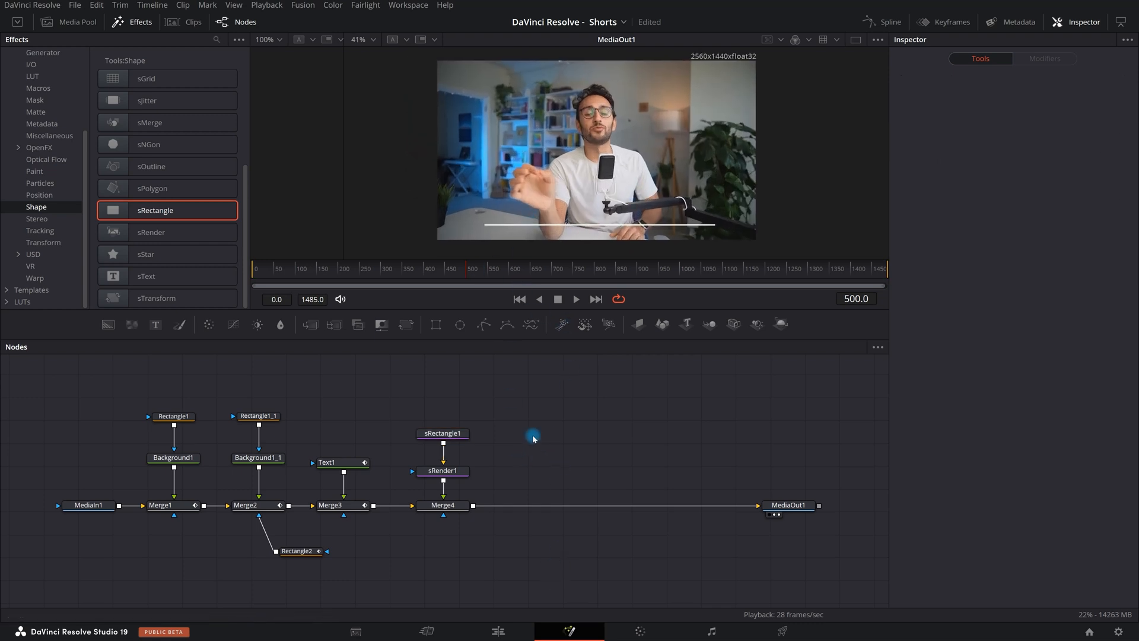
# Add a Rectangle mask to sRender1 and fit it around the white line, about 0.727 wide
pyautogui.click(441, 328)
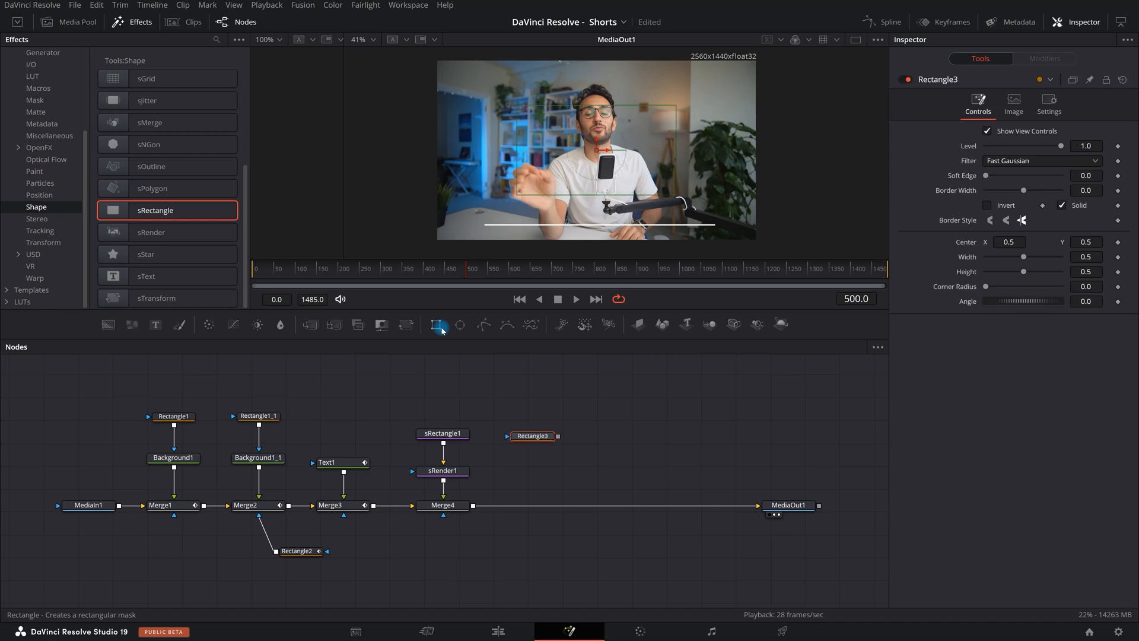
pyautogui.moveTo(561, 438); pyautogui.dragTo(447, 474)
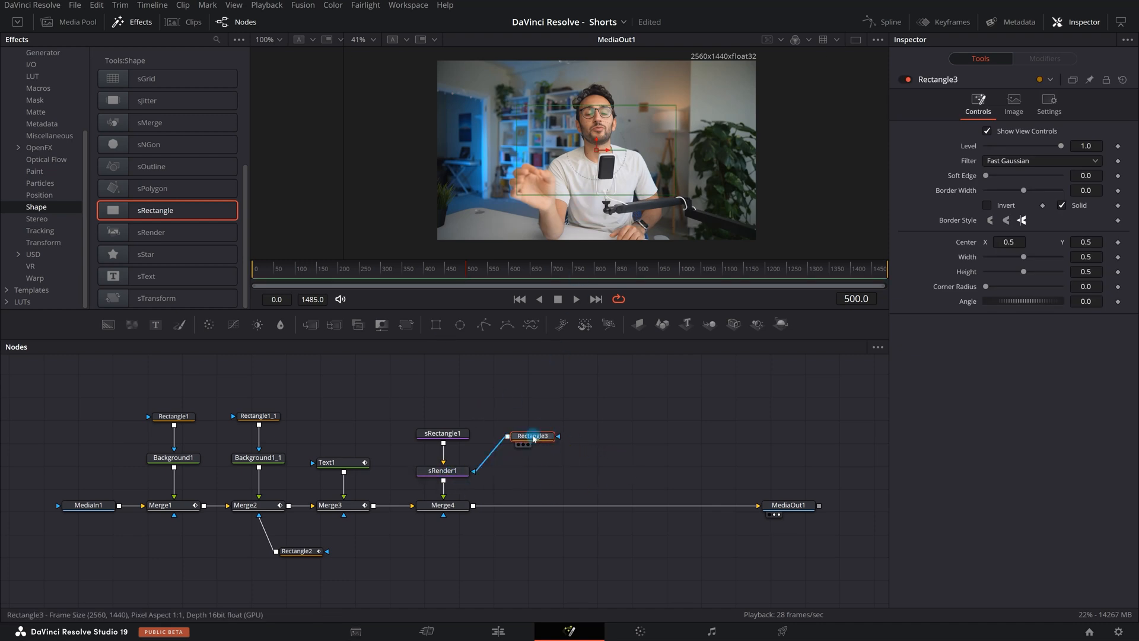
pyautogui.moveTo(598, 152); pyautogui.dragTo(592, 219)
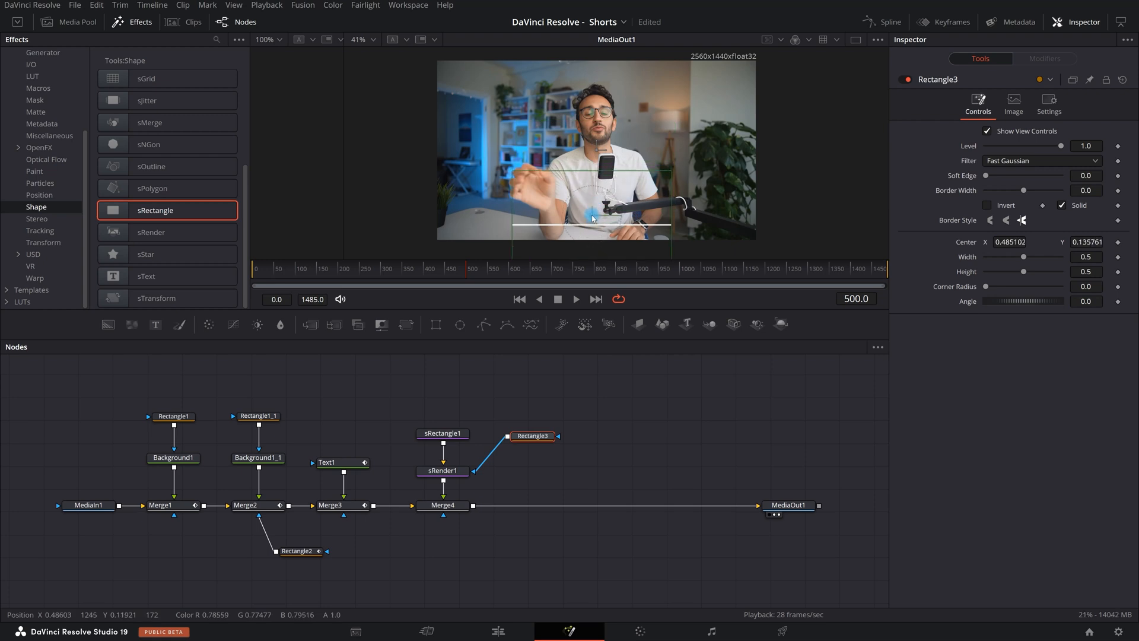
pyautogui.moveTo(671, 170); pyautogui.dragTo(708, 158)
pyautogui.moveTo(590, 218); pyautogui.dragTo(599, 216)
# Set the Rectangle3 mask's Soft Edge to 0.2, shrink it to about 0.426 by 0.248 and center it at about 0.519, 0.113
pyautogui.moveTo(991, 178); pyautogui.dragTo(1061, 180)
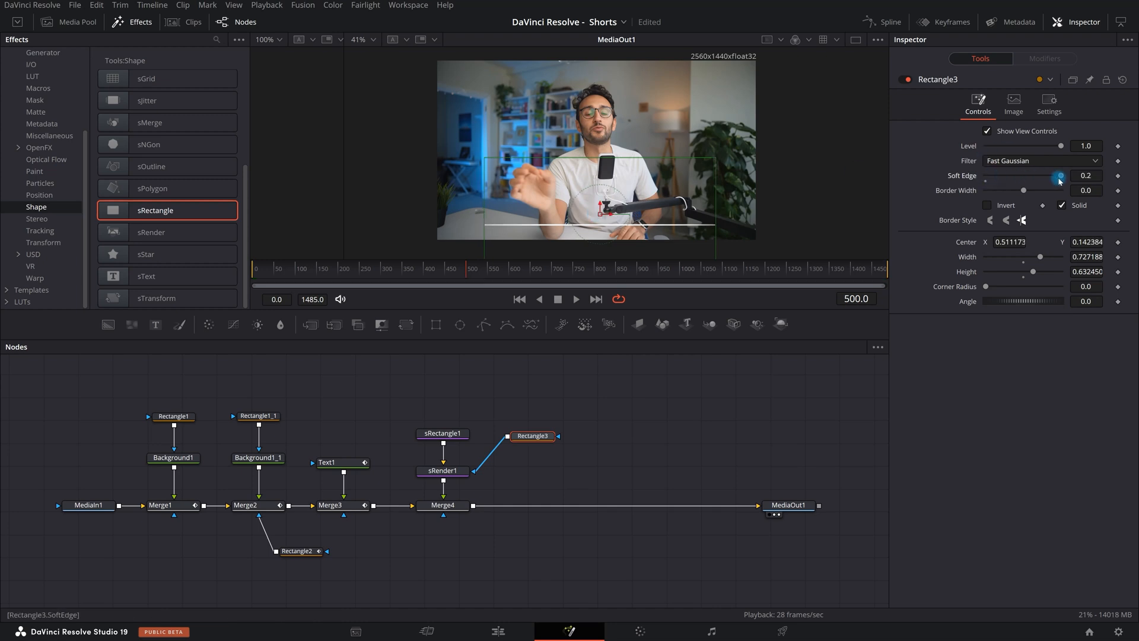
pyautogui.moveTo(716, 160)
pyautogui.mouseDown()
pyautogui.moveTo(651, 180)
pyautogui.moveTo(718, 167)
pyautogui.mouseUp()
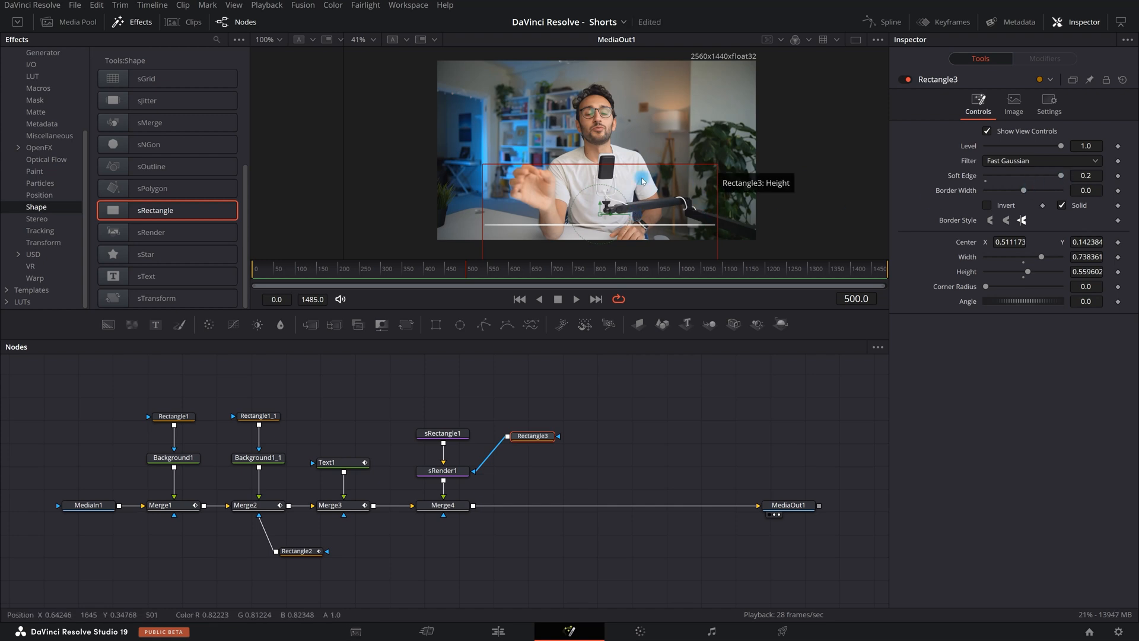
pyautogui.moveTo(717, 169); pyautogui.dragTo(670, 194)
pyautogui.moveTo(601, 214); pyautogui.dragTo(603, 220)
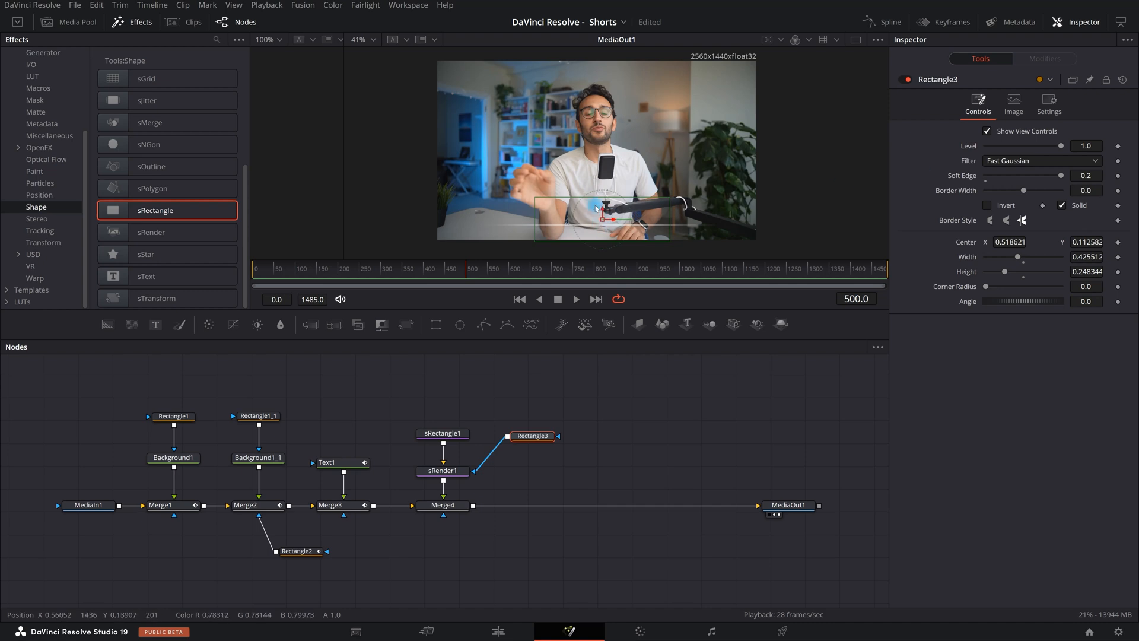
pyautogui.scroll(2, 617, 214)
pyautogui.moveTo(618, 214)
pyautogui.mouseDown()
pyautogui.moveTo(620, 182)
pyautogui.moveTo(627, 194)
pyautogui.mouseUp()
pyautogui.scroll(-1, 628, 201)
pyautogui.scroll(1, 628, 201)
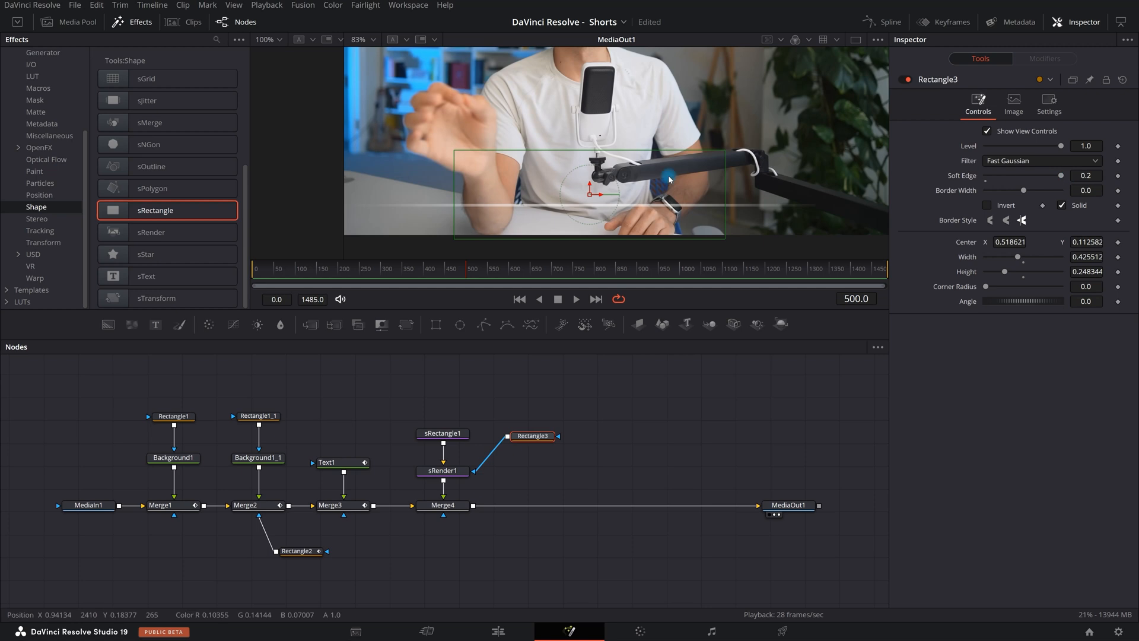
# Reduce the Rectangle3 mask's Soft Edge to about 0.068 and its size to about 0.414 wide by 0.169 high
pyautogui.scroll(-2, 625, 178)
pyautogui.moveTo(1064, 178); pyautogui.dragTo(1000, 188)
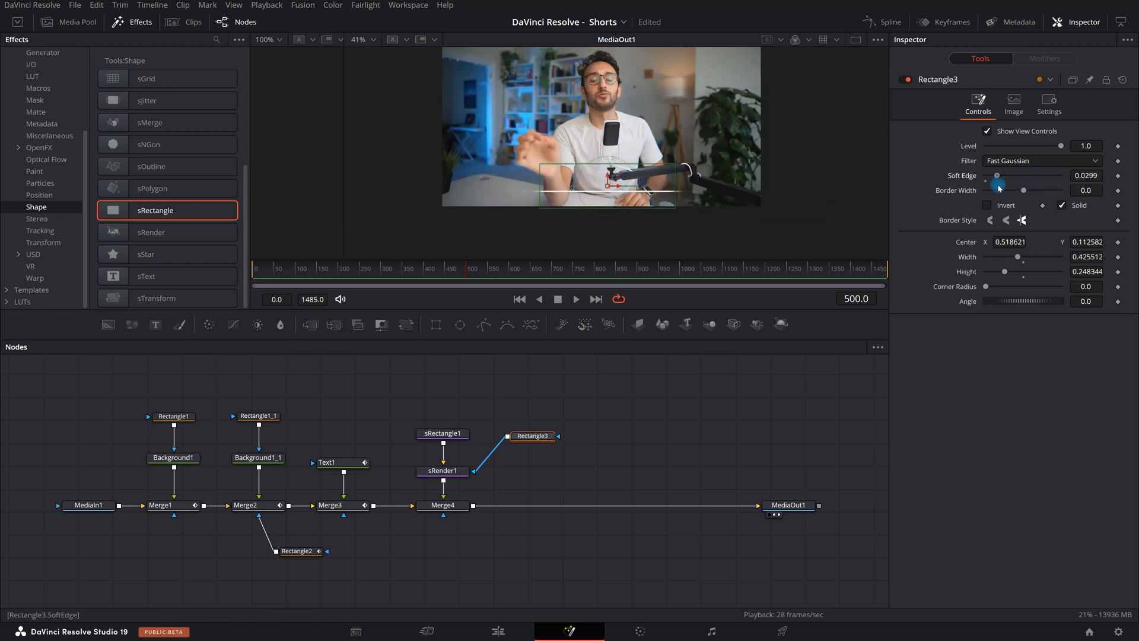
pyautogui.moveTo(675, 164); pyautogui.dragTo(674, 173)
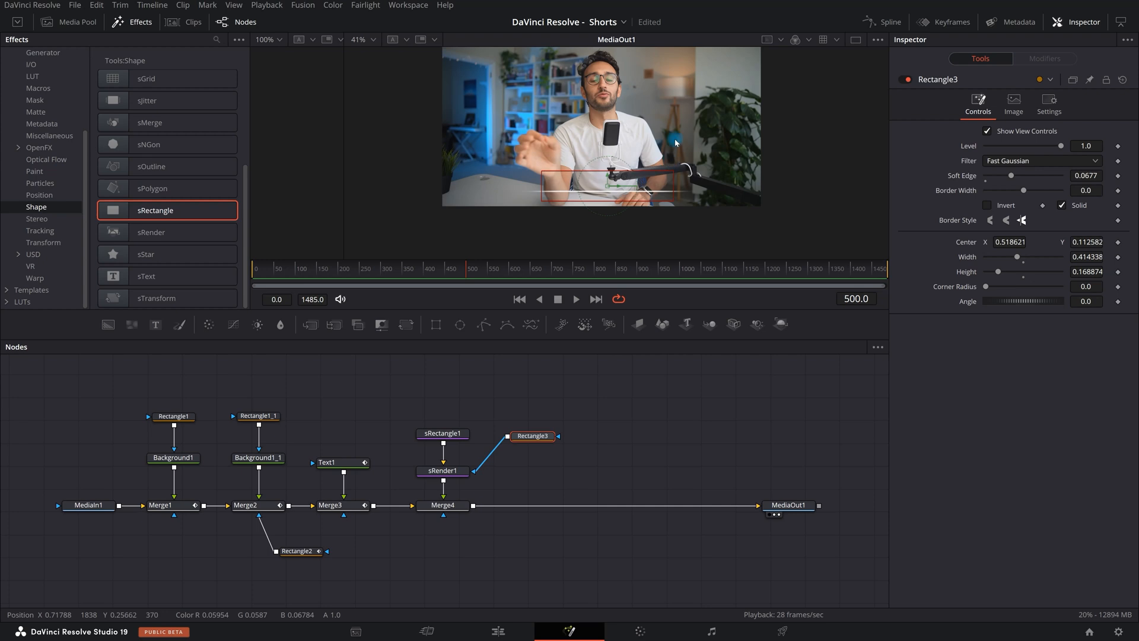
pyautogui.click(446, 405)
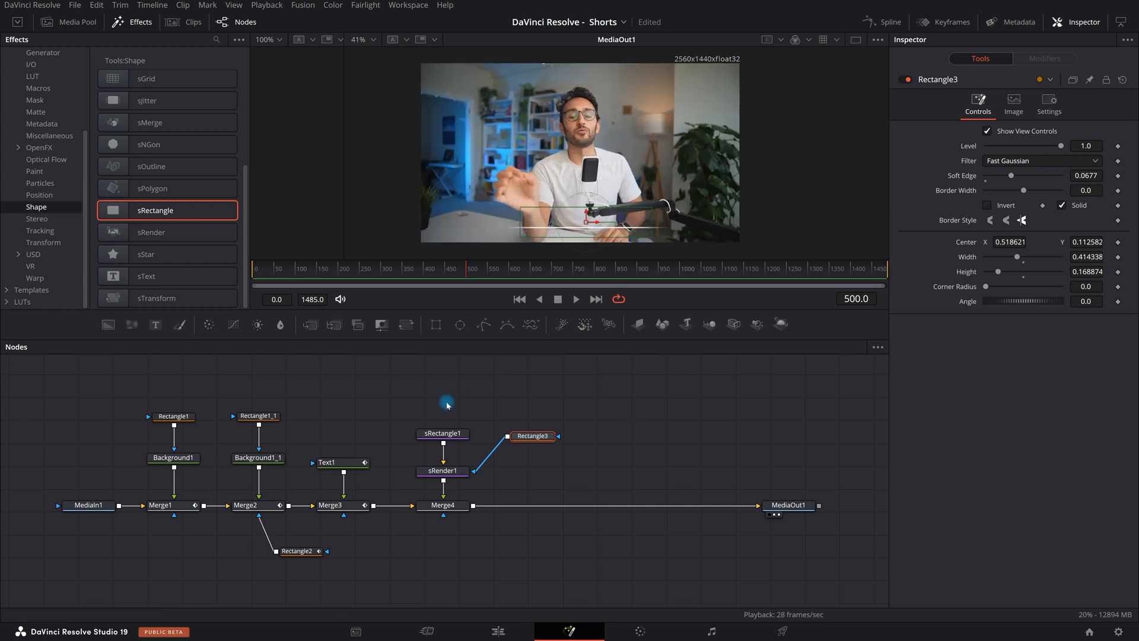
# Adjust the Height of the sRectangle1 line and select the Rectangle3 mask to check the faded line
pyautogui.click(455, 430)
pyautogui.scroll(2, 593, 149)
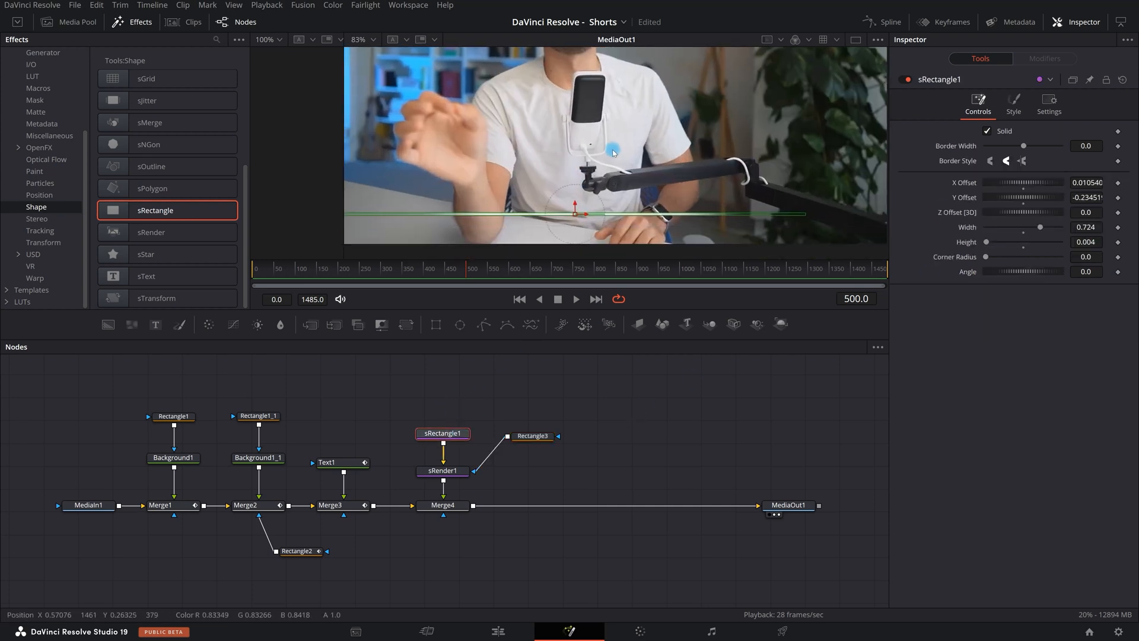
pyautogui.scroll(-1, 594, 149)
pyautogui.click(1096, 242)
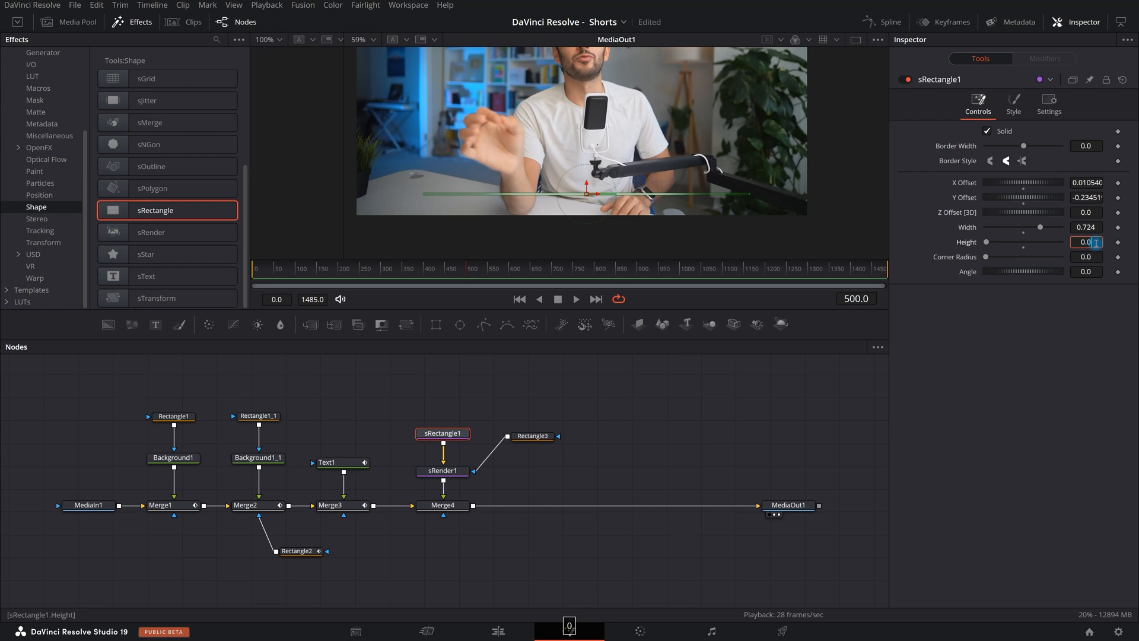
pyautogui.click(534, 435)
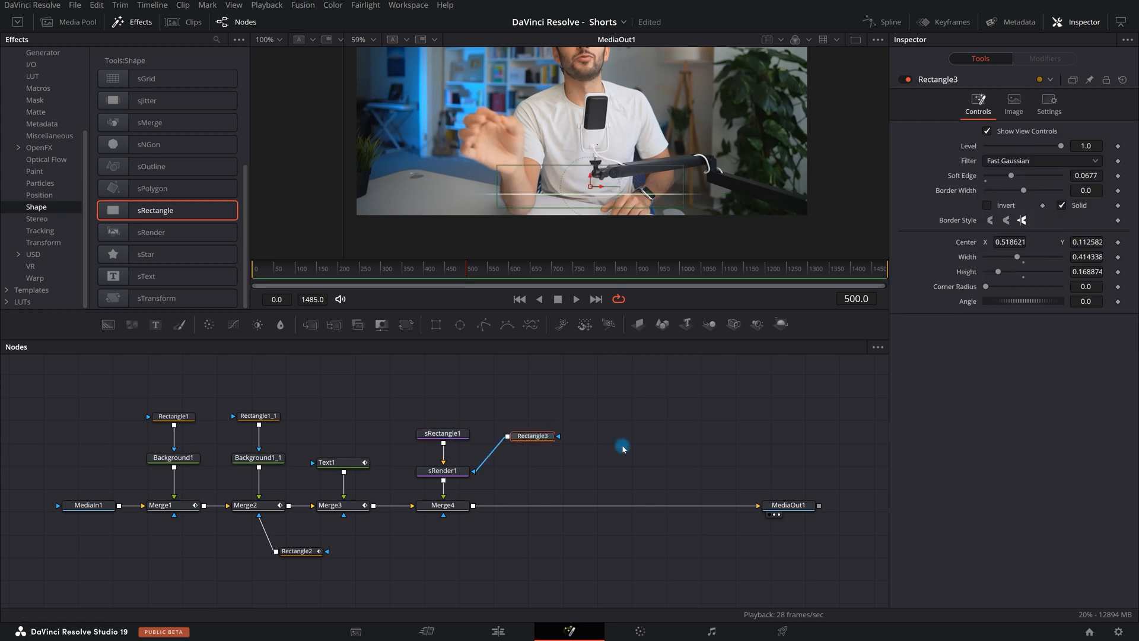
pyautogui.scroll(-2, 618, 152)
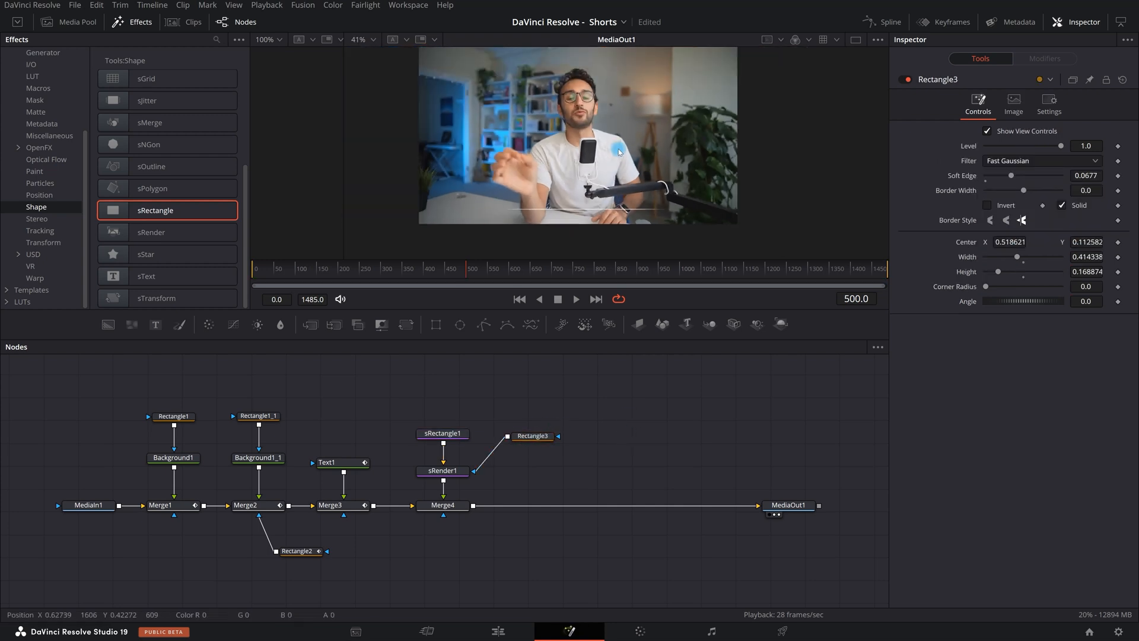
# Insert a new Merge node into the connection between Merge4 and MediaOut1
pyautogui.click(625, 454)
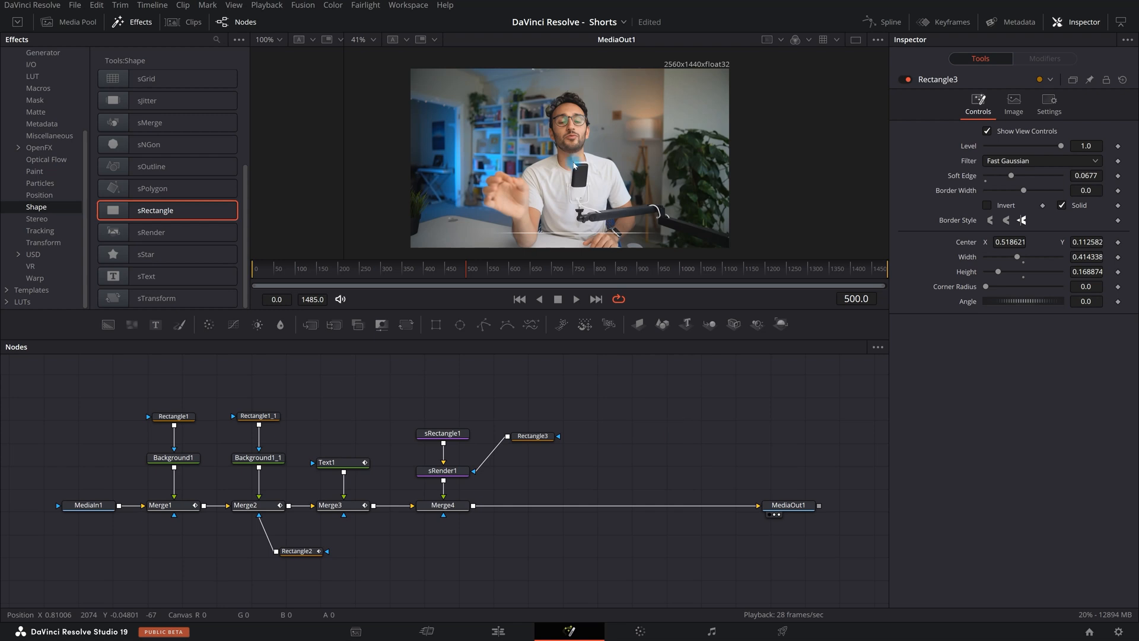
pyautogui.click(630, 360)
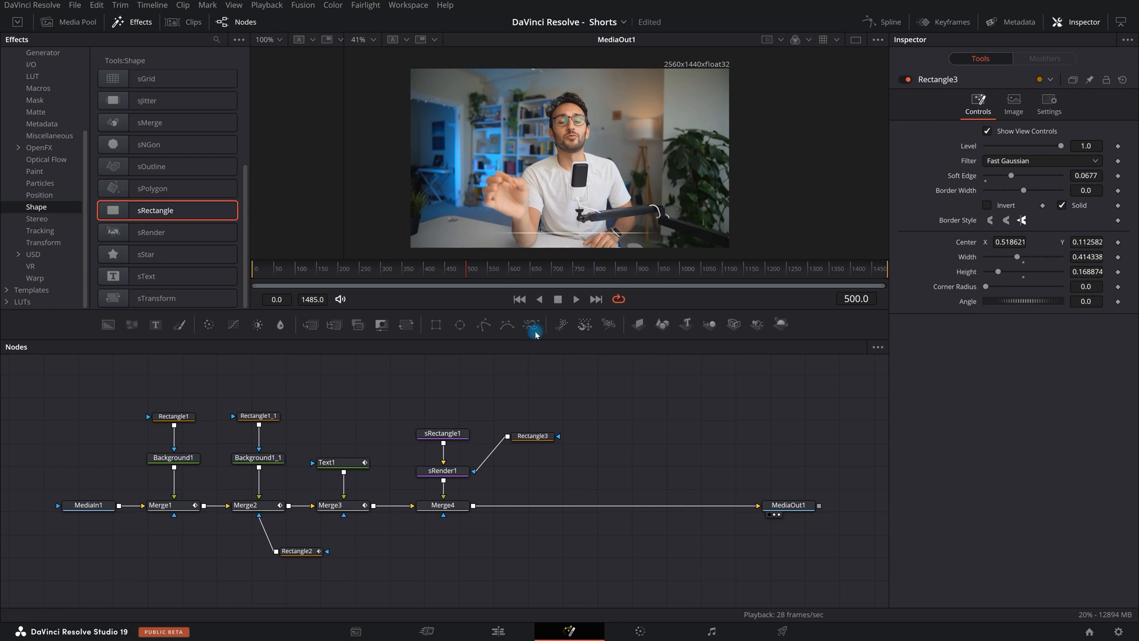
pyautogui.click(310, 324)
pyautogui.moveTo(633, 415); pyautogui.dragTo(619, 511)
pyautogui.click(635, 458)
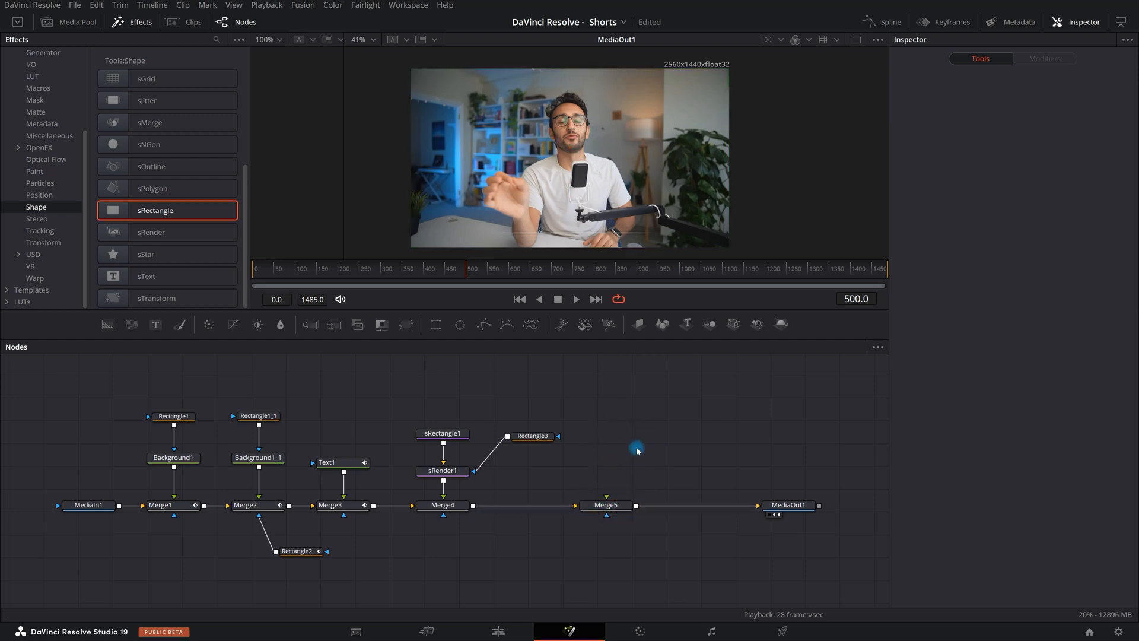
# Add a Text node with a Transform node beneath it and connect them to Merge5's foreground
pyautogui.click(156, 325)
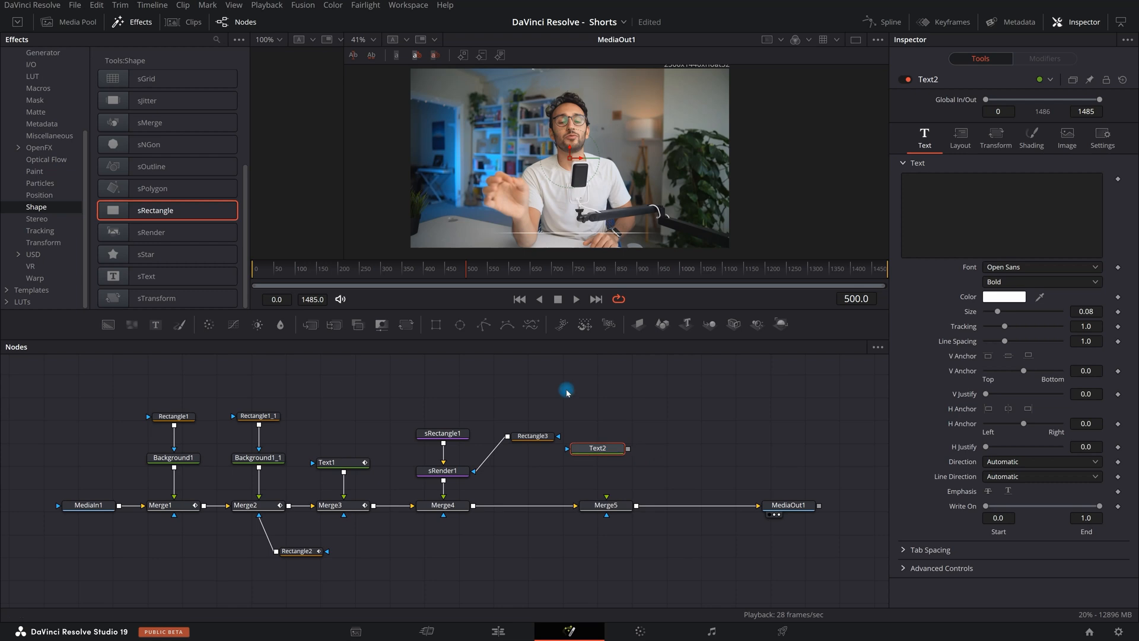
pyautogui.click(406, 325)
pyautogui.moveTo(698, 449); pyautogui.dragTo(609, 496)
pyautogui.moveTo(666, 448); pyautogui.dragTo(625, 440)
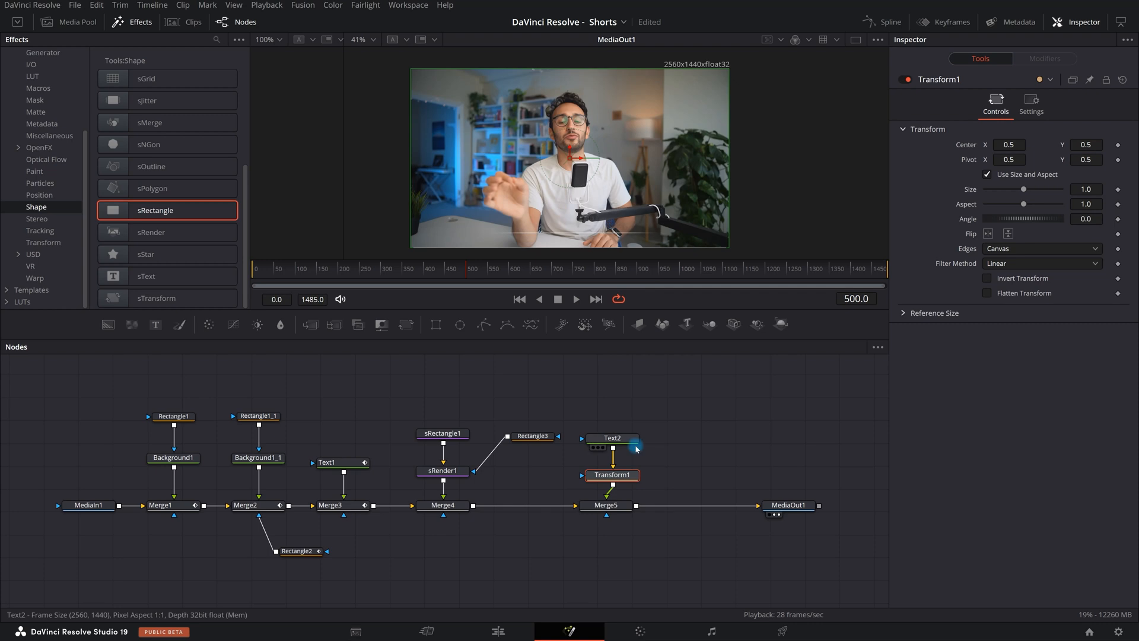
# Enter 2000 as the text of the Text2 node
pyautogui.click(624, 439)
pyautogui.click(975, 194)
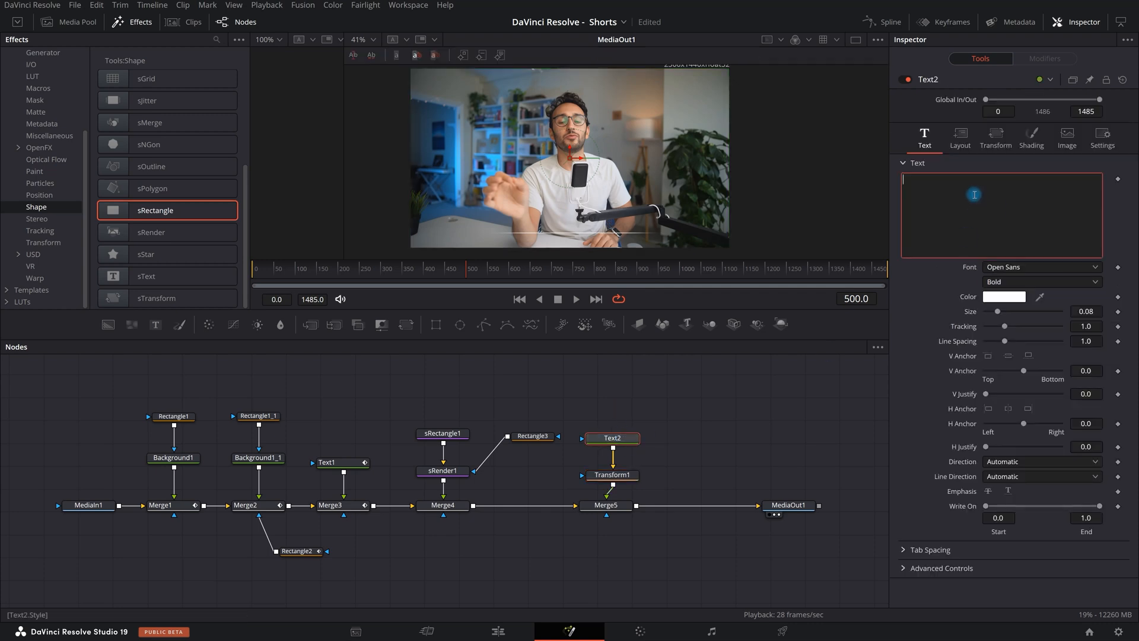
pyautogui.press('BackSpace')
pyautogui.press('BackSpace')
pyautogui.write('1')
pyautogui.press('BackSpace')
pyautogui.write('2000')
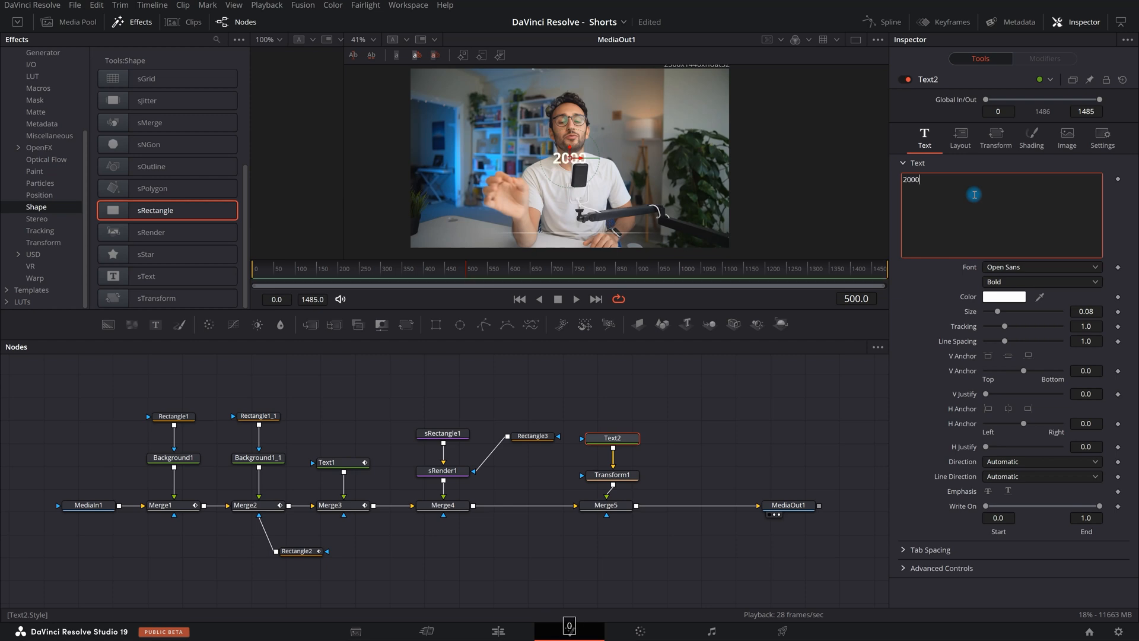
# Set Text2's font to Nohemi Semi Bold and move the text down to just above the white line
pyautogui.click(1065, 274)
pyautogui.write('no')
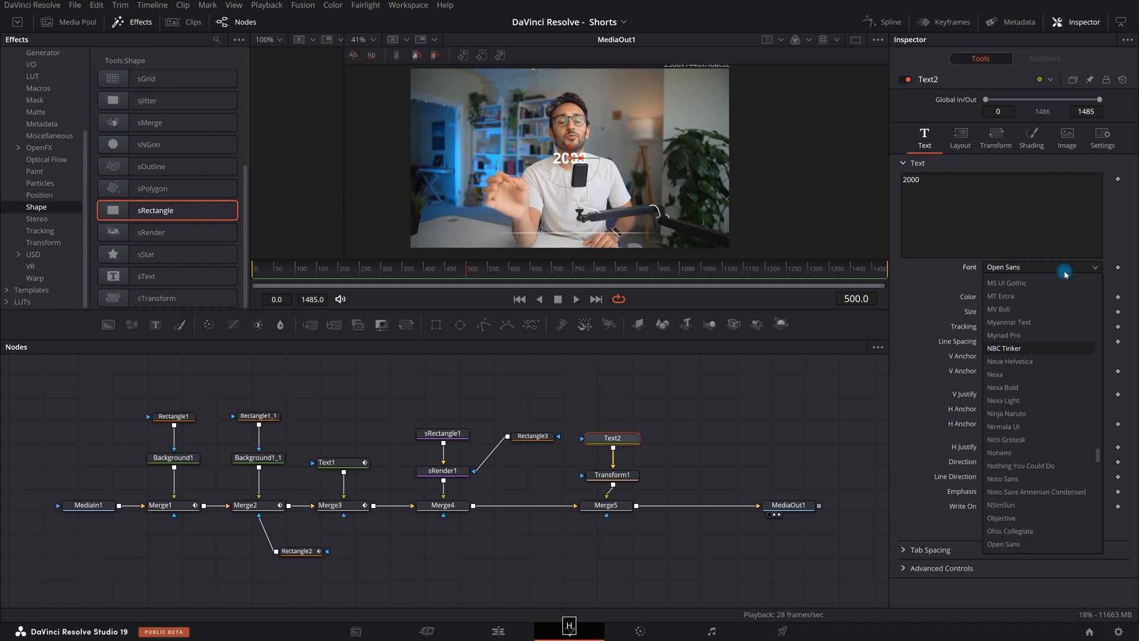
pyautogui.press('Return')
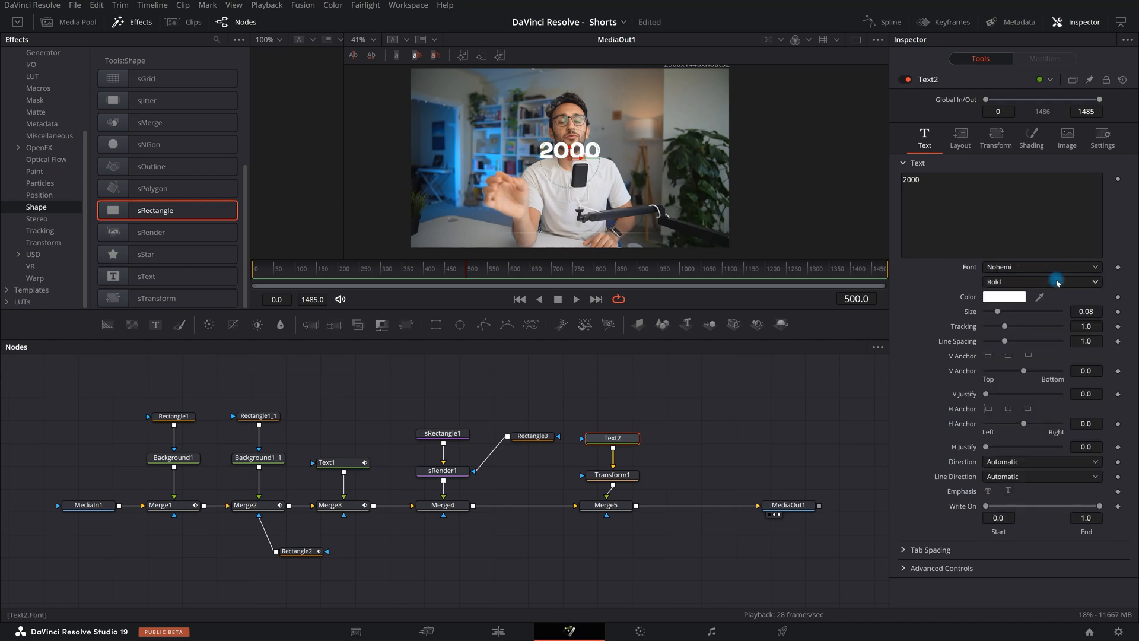
pyautogui.click(1058, 283)
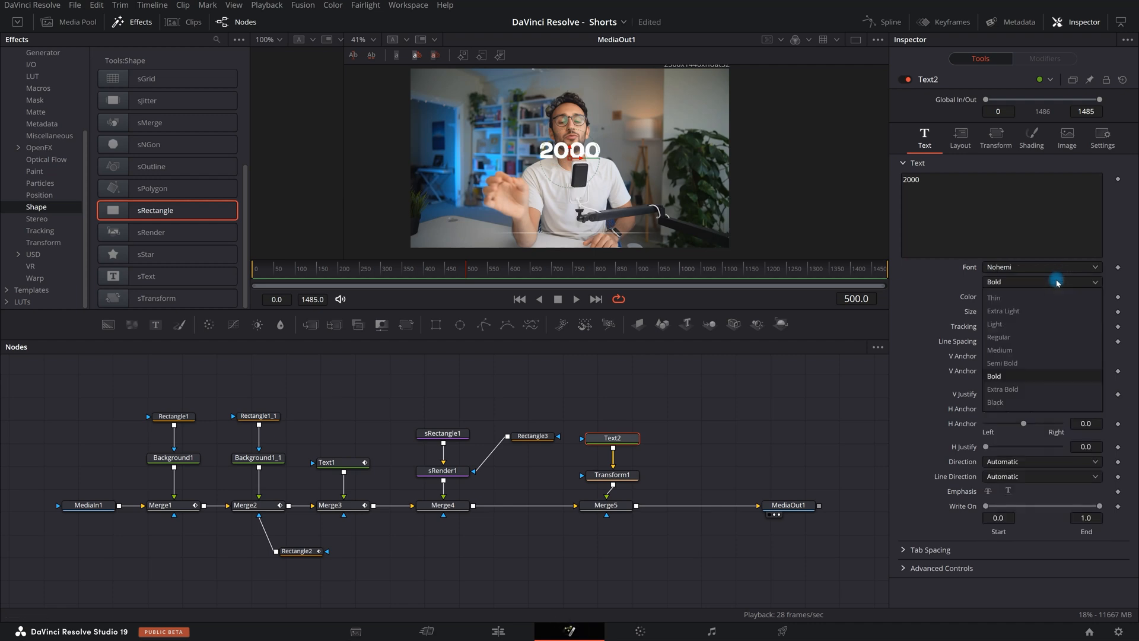
pyautogui.click(1042, 359)
pyautogui.moveTo(569, 154); pyautogui.dragTo(570, 226)
# Extend Text2's row of years with 2001, 2002, 2003, 2004 and 2005, separated by tabs
pyautogui.click(950, 190)
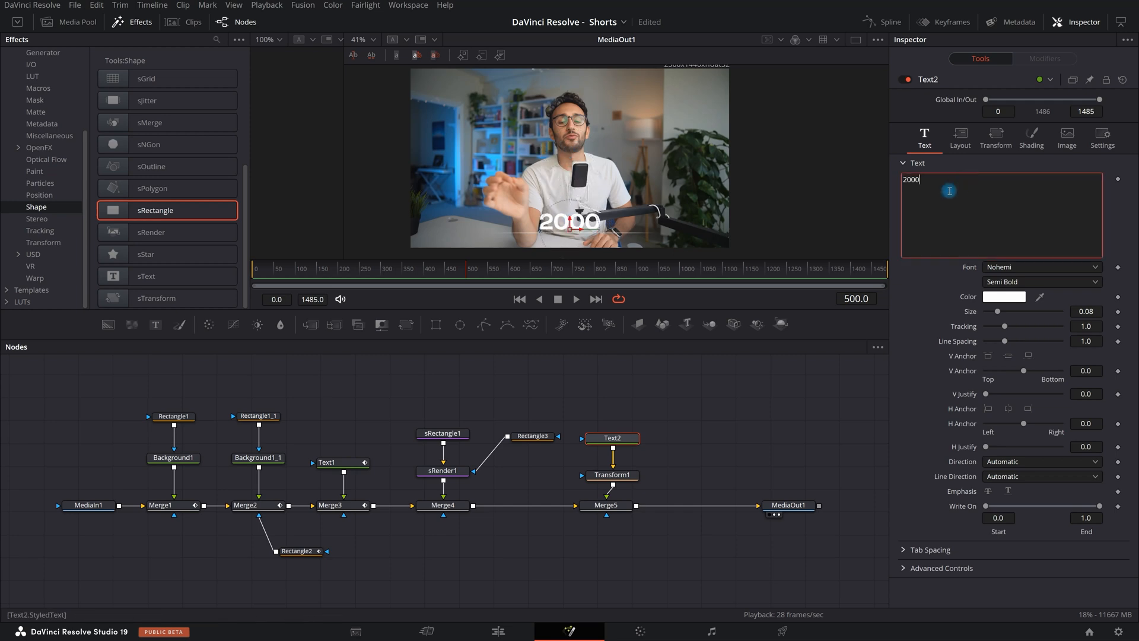
pyautogui.click(919, 184)
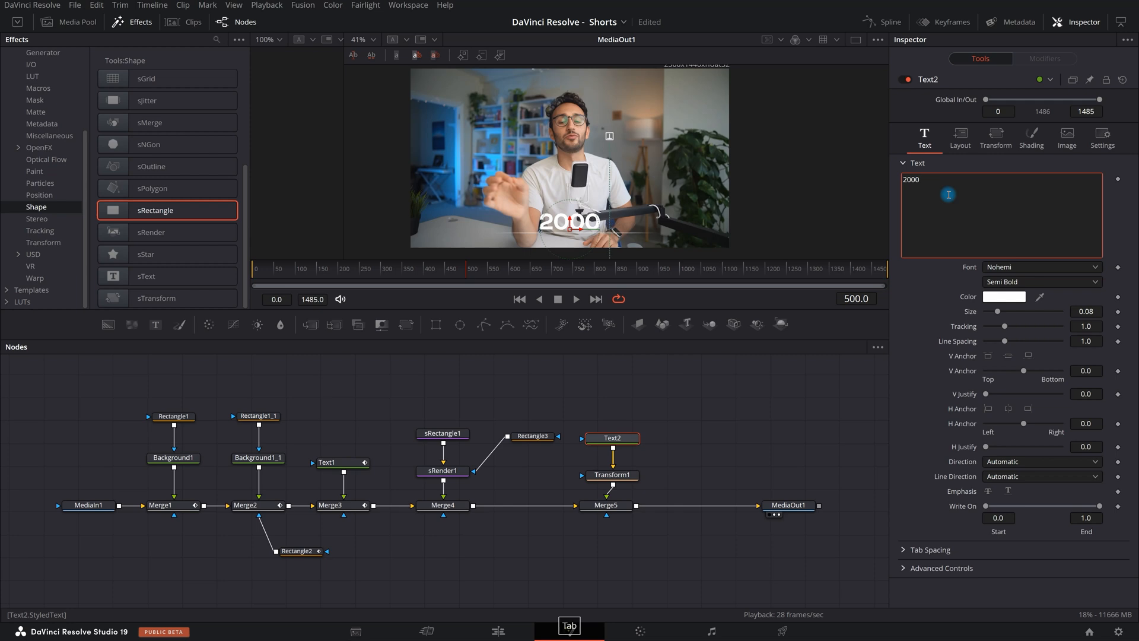
pyautogui.click(974, 184)
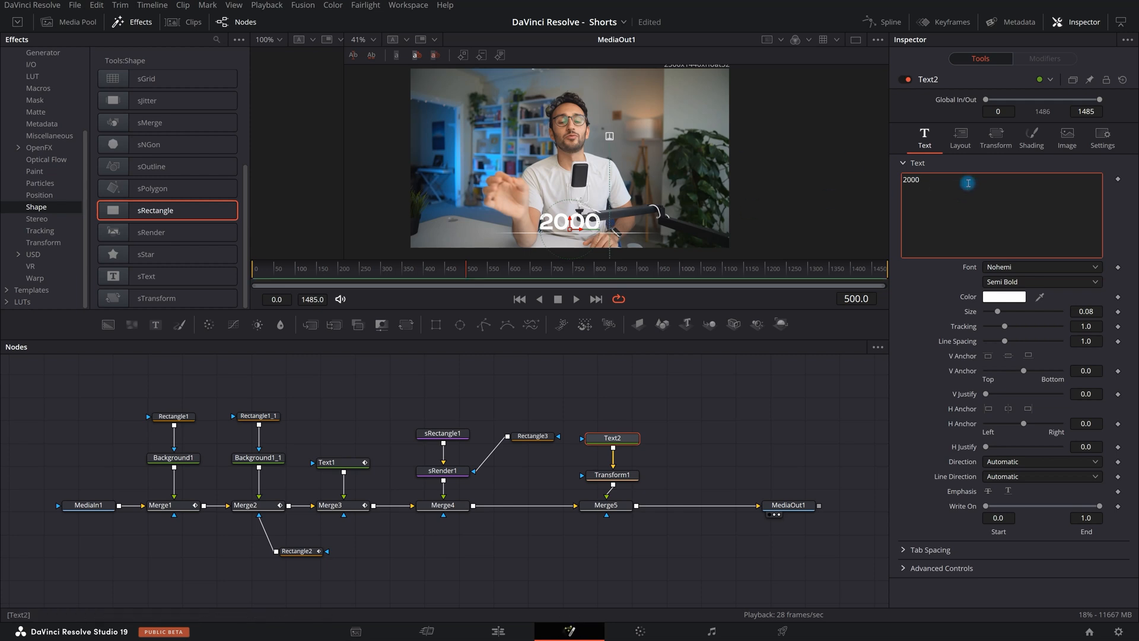
pyautogui.press('Tab')
pyautogui.write('2001')
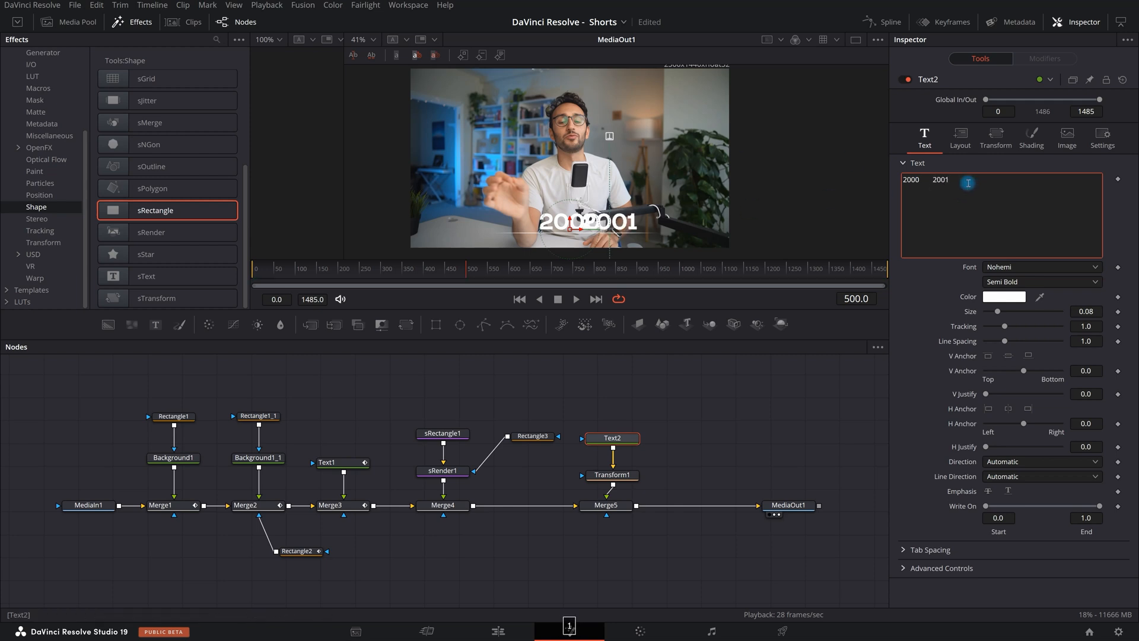
pyautogui.press('Tab')
pyautogui.write('2002')
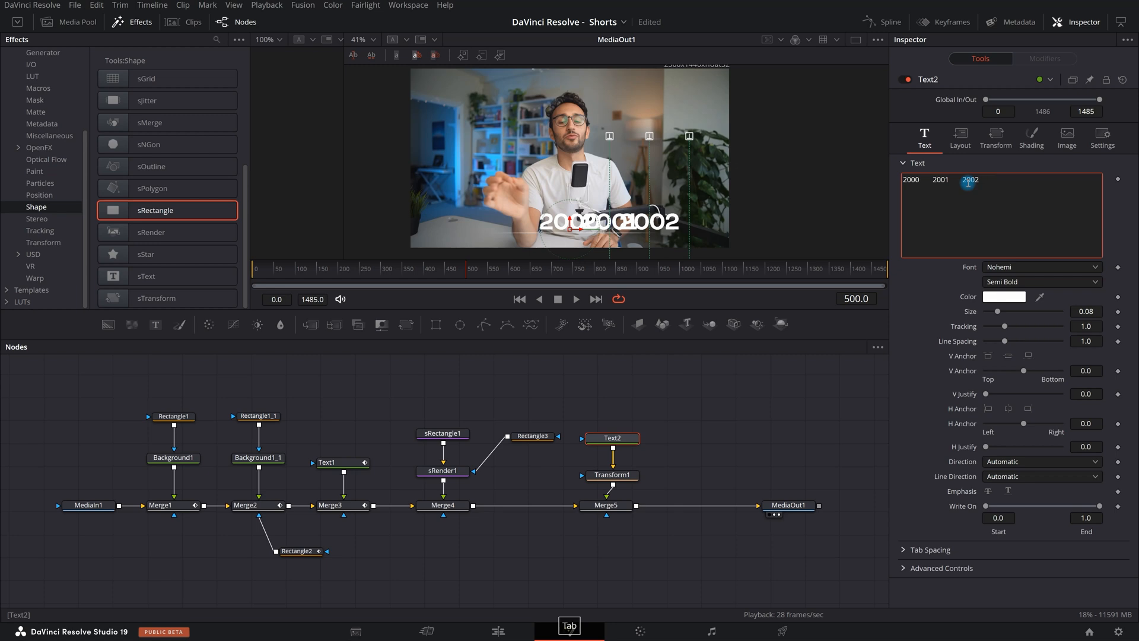
pyautogui.press('Tab')
pyautogui.write('2003')
pyautogui.press('Tab')
pyautogui.write('2004')
pyautogui.press('Tab')
pyautogui.write('2005')
pyautogui.scroll(-2, 667, 173)
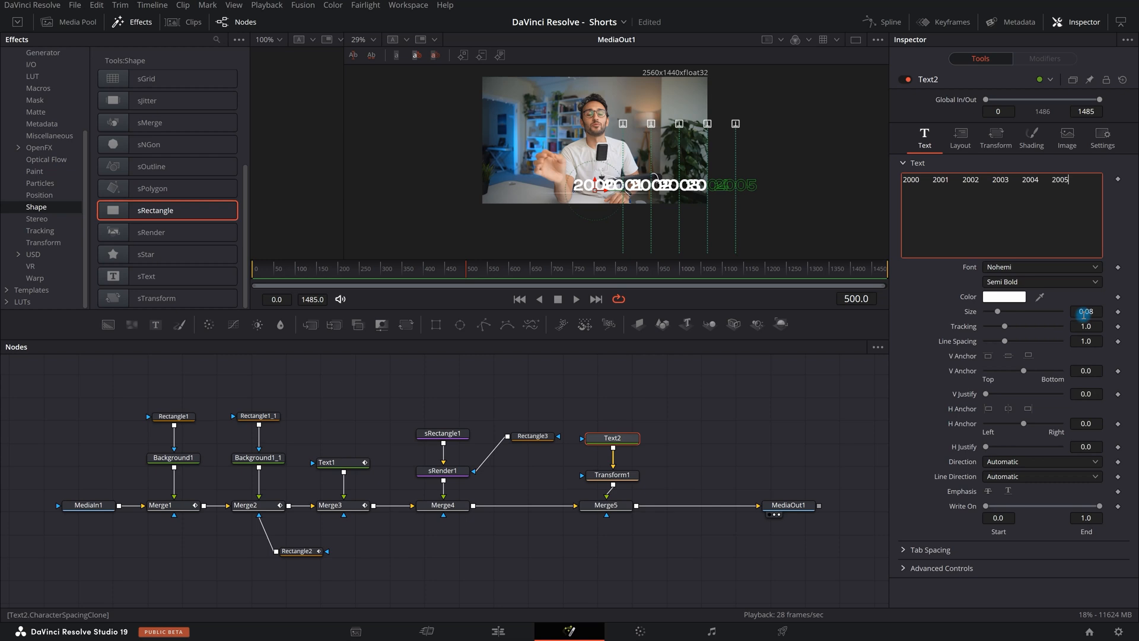
pyautogui.moveTo(1083, 311); pyautogui.dragTo(885, 315)
pyautogui.scroll(3, 605, 192)
pyautogui.hotkey('ctrl', 'z')
pyautogui.hotkey('ctrl', 'z')
pyautogui.hotkey('ctrl', 'z')
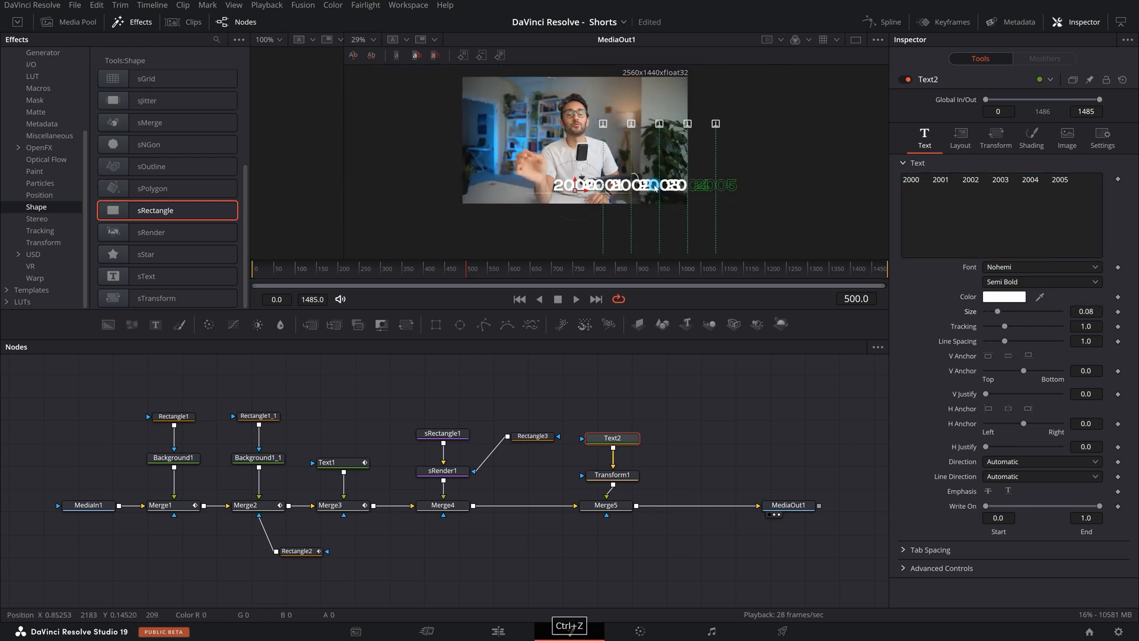
# Reduce Text2's Size to about 0.0426 so the years no longer overlap
pyautogui.moveTo(663, 195); pyautogui.dragTo(809, 165)
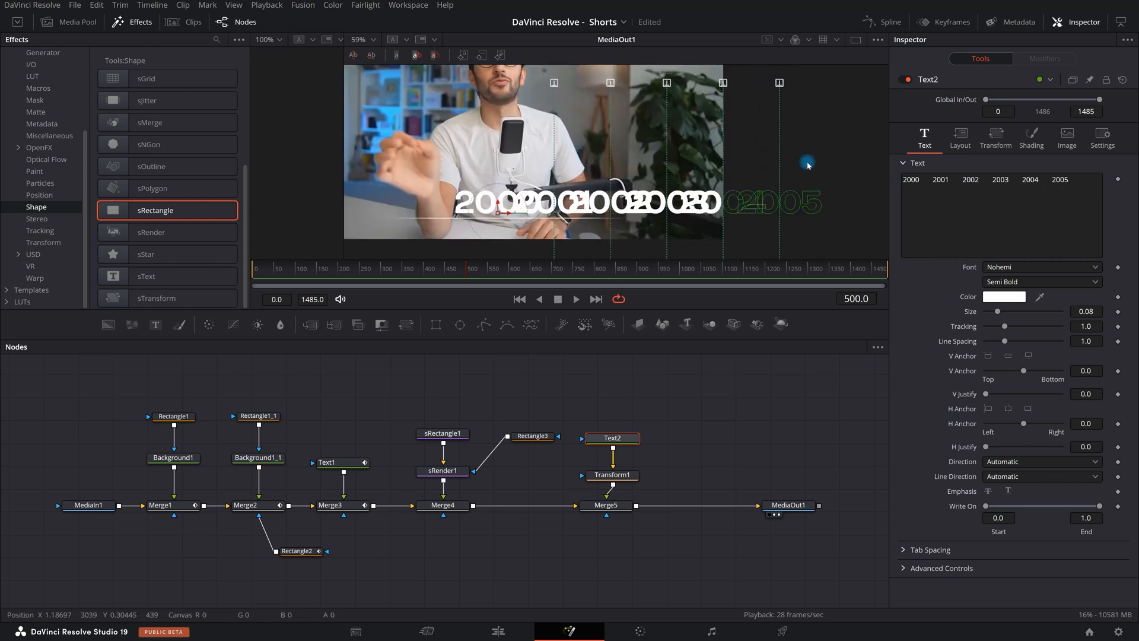
pyautogui.scroll(-2, 719, 181)
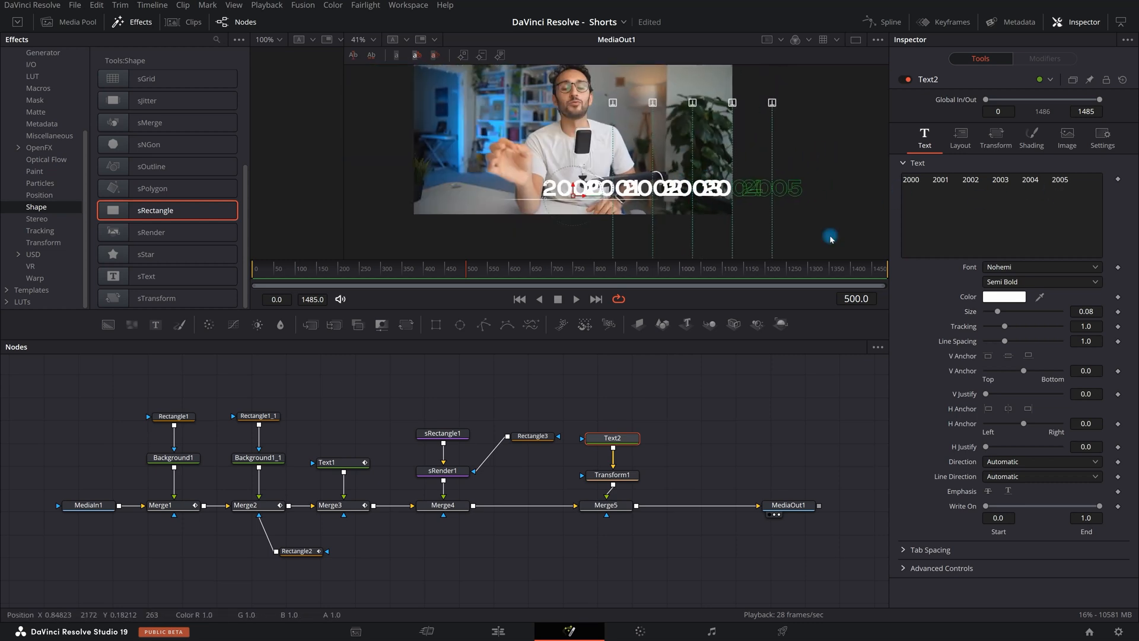
pyautogui.moveTo(1094, 313); pyautogui.dragTo(872, 309)
pyautogui.click(707, 162)
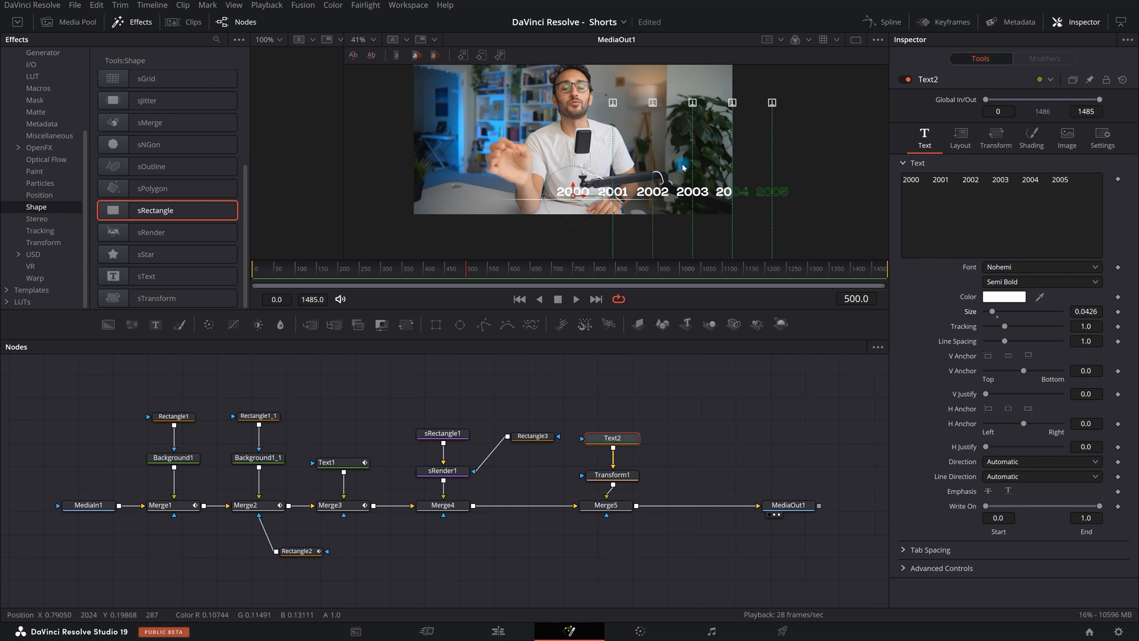
pyautogui.scroll(-2, 677, 178)
pyautogui.scroll(2, 688, 190)
pyautogui.scroll(-1, 696, 197)
pyautogui.scroll(2, 592, 190)
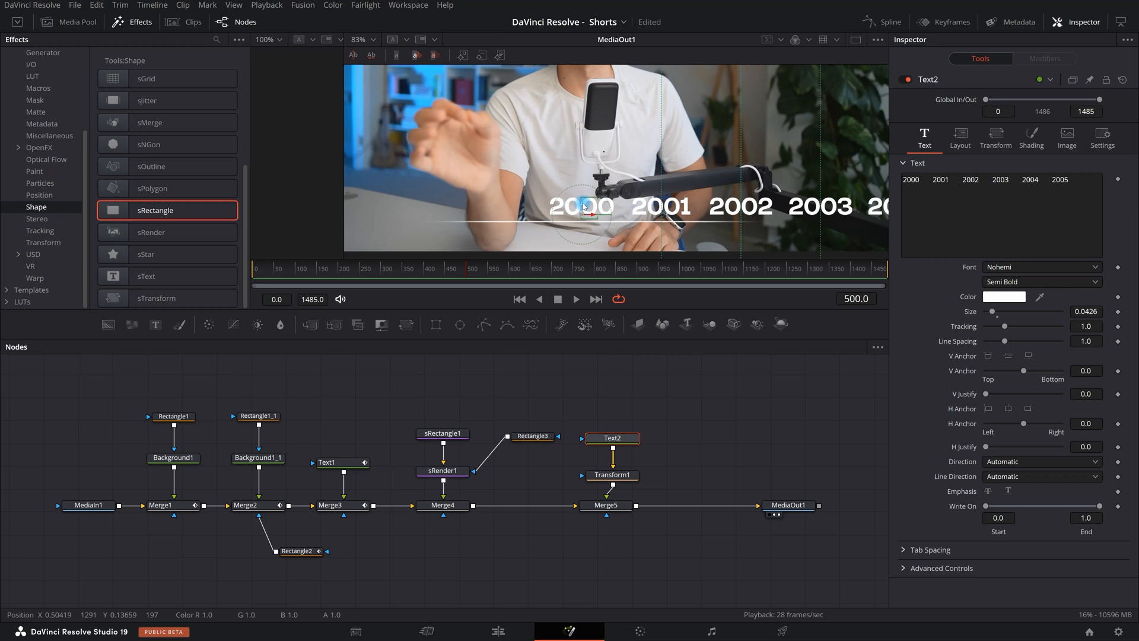
pyautogui.scroll(-2, 669, 152)
pyautogui.scroll(-1, 668, 153)
# Set Transform1's Size to about 1.197 and its Center to about 0.353, 0.586, keeping the years along the line
pyautogui.click(631, 479)
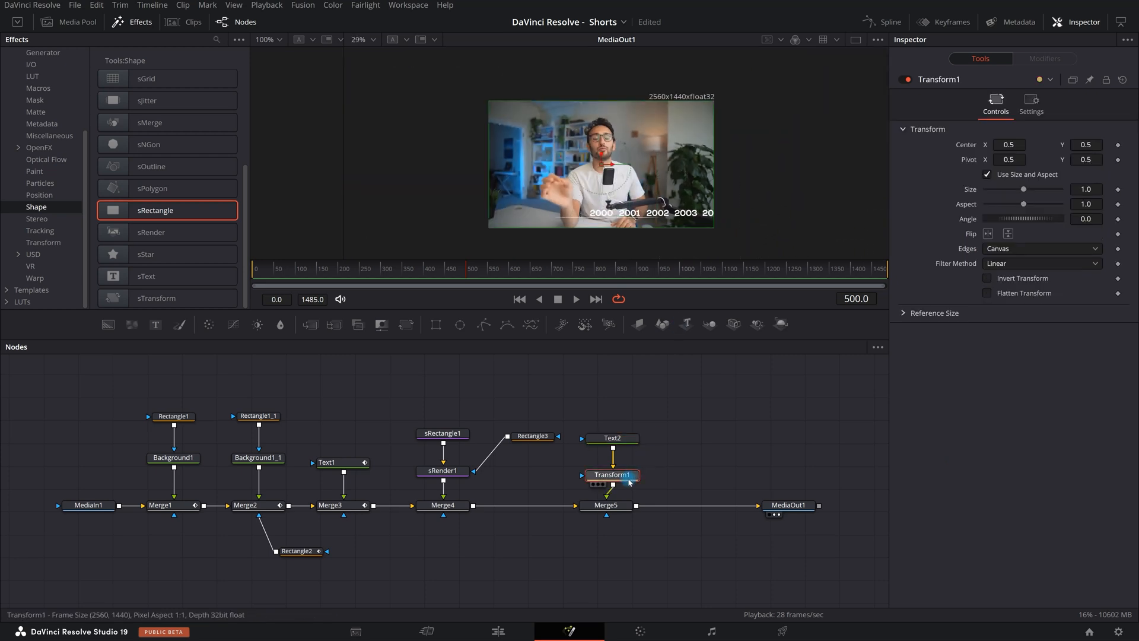
pyautogui.moveTo(1007, 145); pyautogui.dragTo(474, 105)
pyautogui.hotkey('ctrl', 'z')
pyautogui.hotkey('ctrl', 'z')
pyautogui.moveTo(1086, 189); pyautogui.dragTo(1115, 189)
pyautogui.moveTo(1085, 145); pyautogui.dragTo(923, 174)
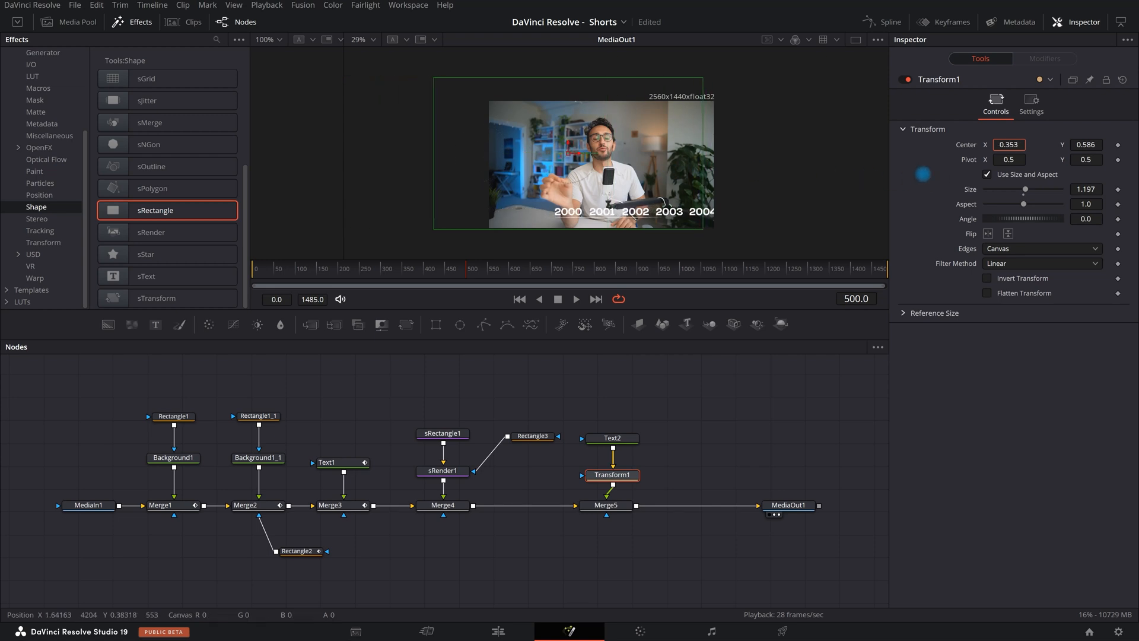
pyautogui.scroll(3, 730, 147)
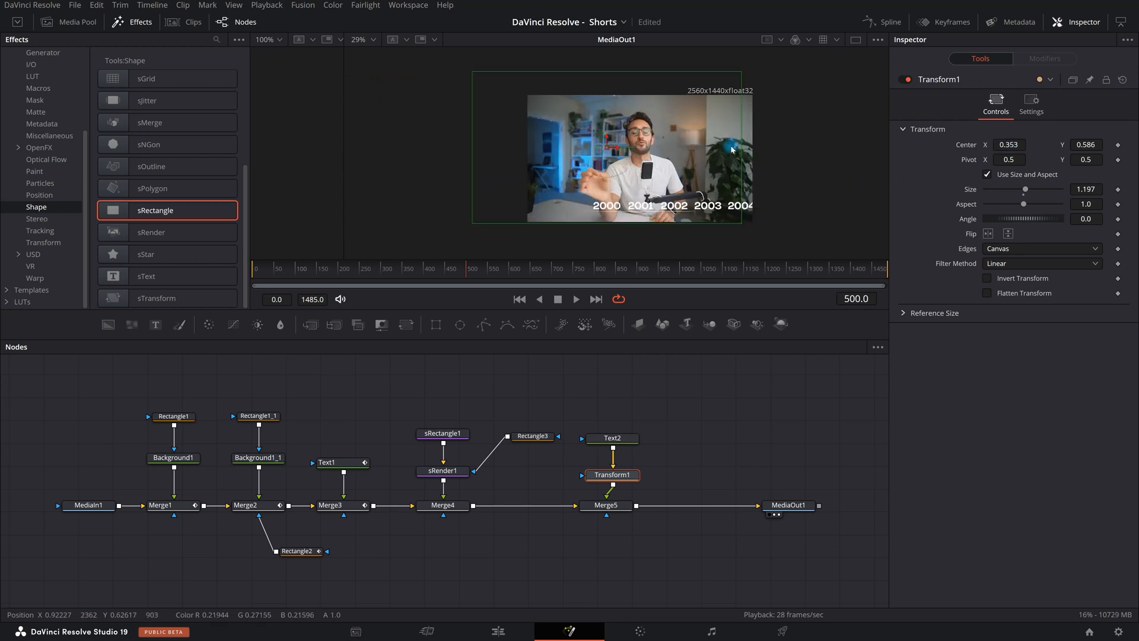
# Add a Rectangle mask to Merge5 and fit it over the years, about 0.247 by 0.322, centered at about 0.524, 0.149
pyautogui.click(606, 505)
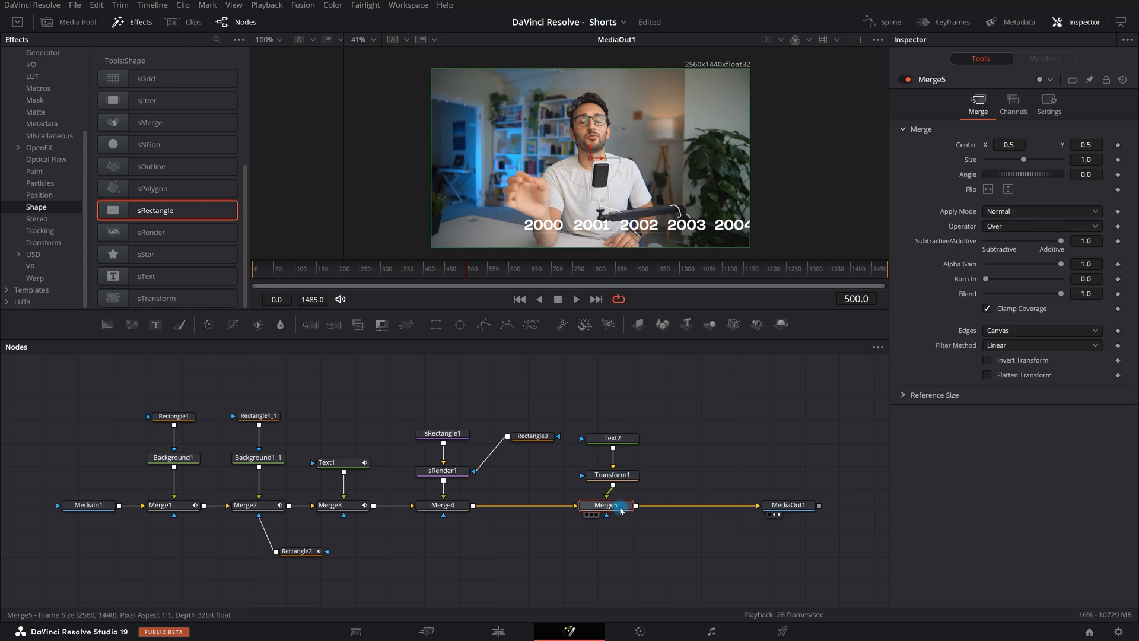
pyautogui.click(436, 324)
pyautogui.scroll(-3, 584, 212)
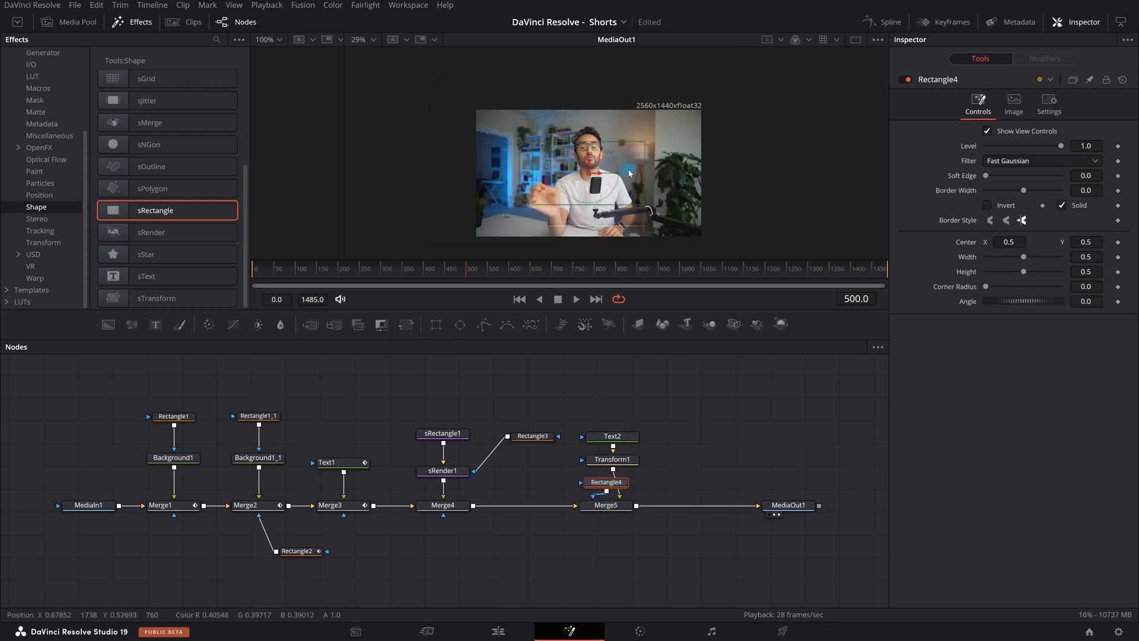
pyautogui.moveTo(589, 177); pyautogui.dragTo(590, 217)
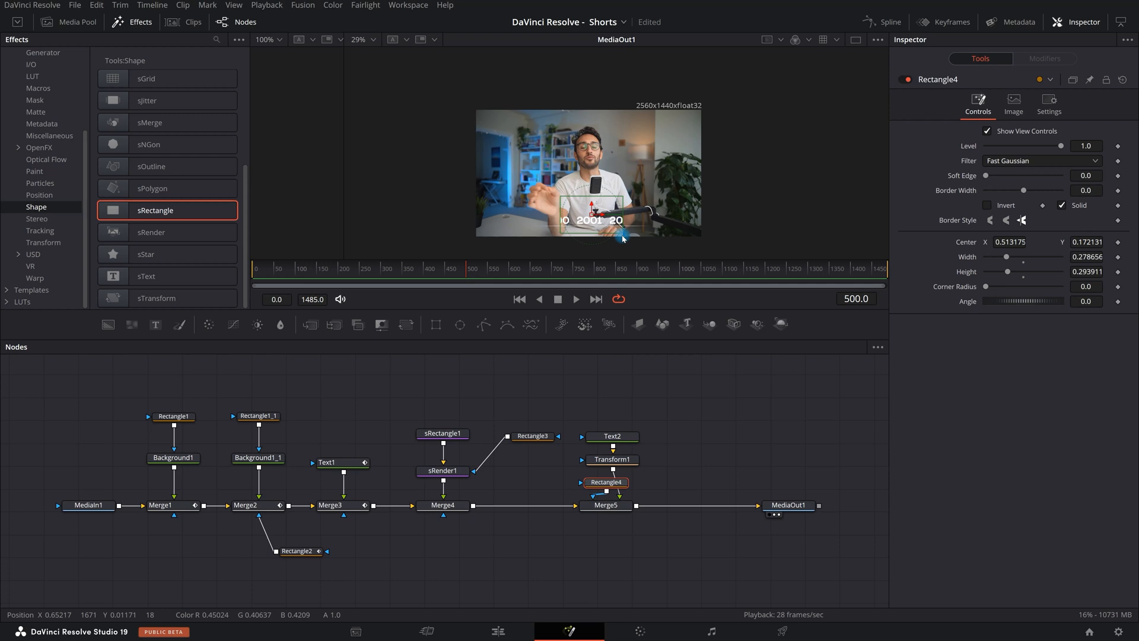
pyautogui.hotkey('ctrl', 'z')
pyautogui.moveTo(624, 234); pyautogui.dragTo(596, 219)
pyautogui.scroll(5, 602, 223)
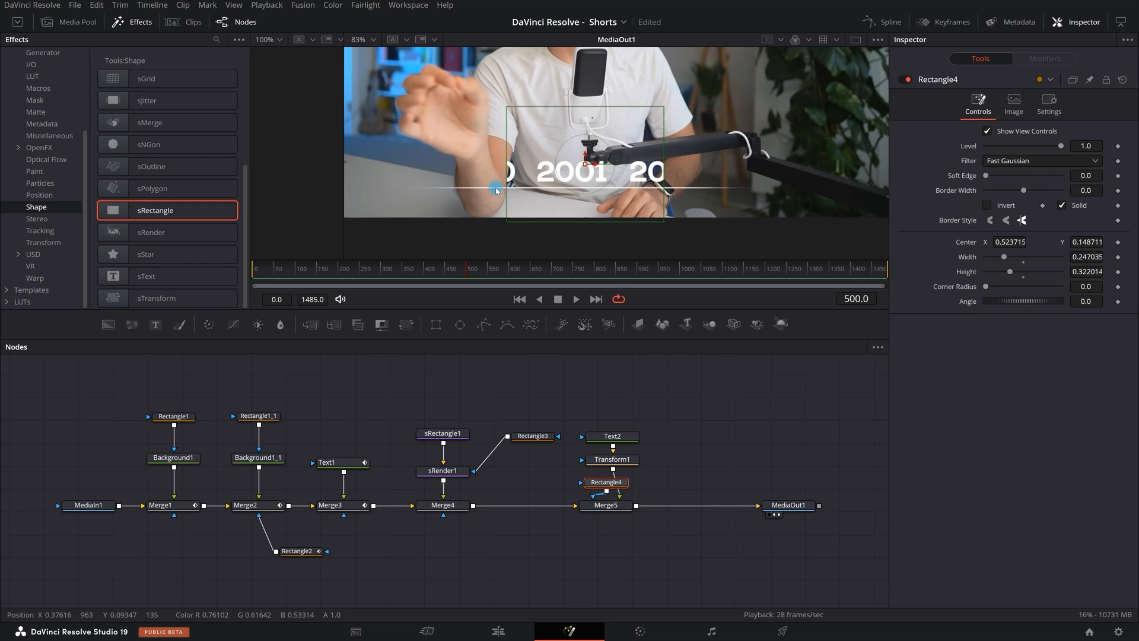
# Shrink the Rectangle4 mask to about 0.223 by 0.292 and center it around 2001 at about 0.508, 0.142
pyautogui.moveTo(589, 166); pyautogui.dragTo(580, 163)
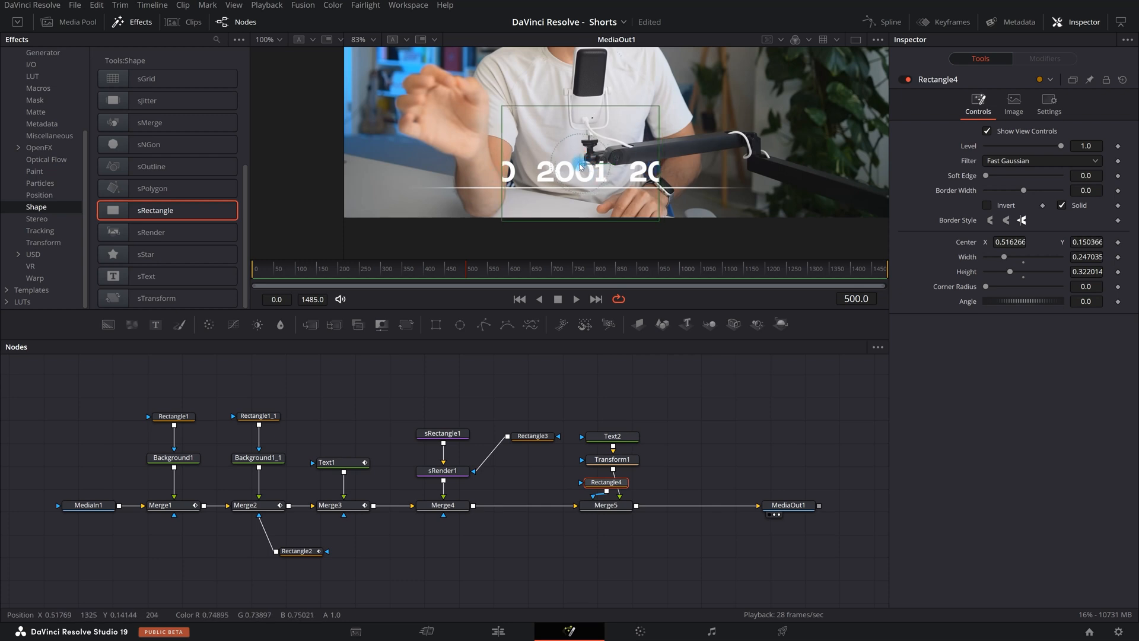
pyautogui.moveTo(660, 221); pyautogui.dragTo(652, 215)
pyautogui.moveTo(578, 163); pyautogui.dragTo(586, 169)
pyautogui.scroll(-2, 584, 140)
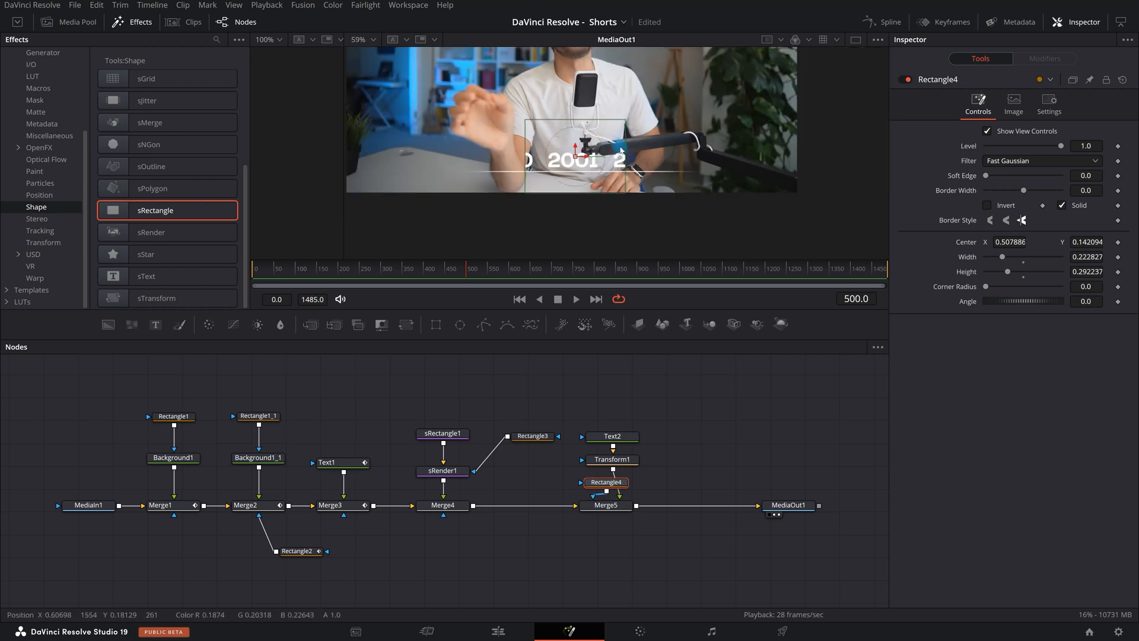
# Set the Rectangle4 mask's Soft Edge to about 0.0457 and reduce its size to about 0.218 by 0.245
pyautogui.moveTo(987, 177); pyautogui.dragTo(1007, 181)
pyautogui.moveTo(626, 193); pyautogui.dragTo(625, 189)
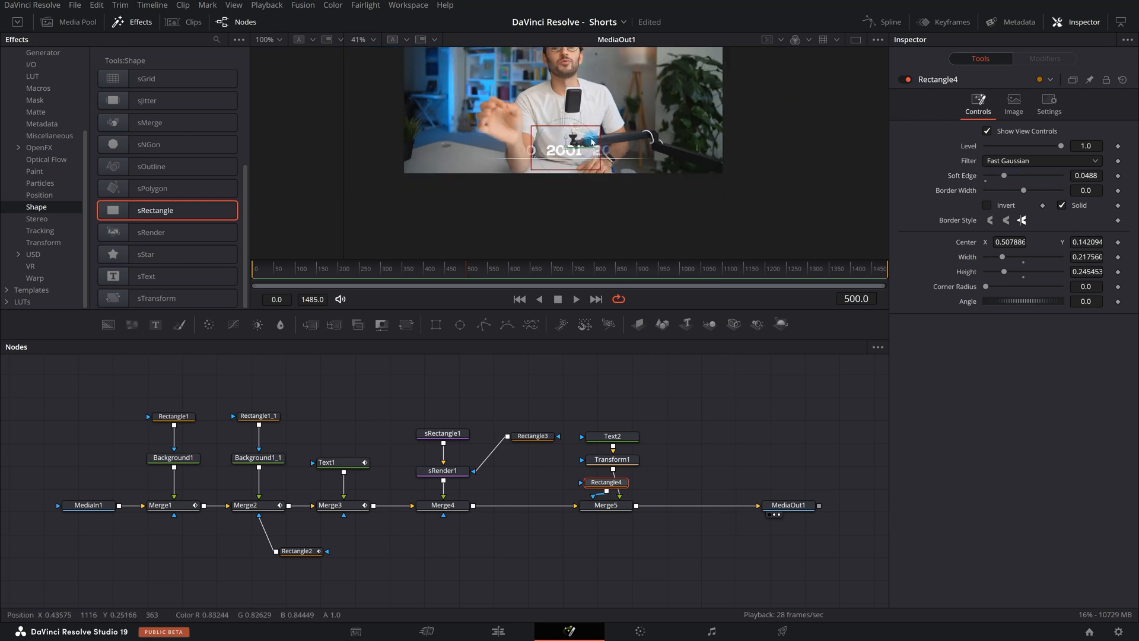
pyautogui.scroll(2, 626, 140)
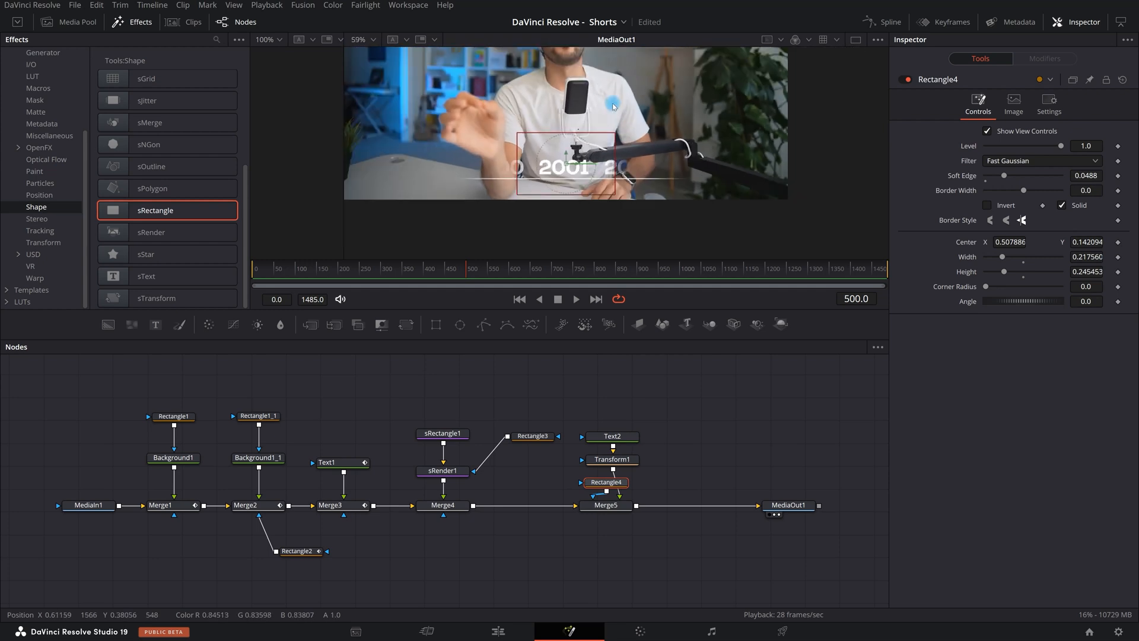
pyautogui.moveTo(1004, 176); pyautogui.dragTo(1002, 176)
pyautogui.scroll(-2, 627, 181)
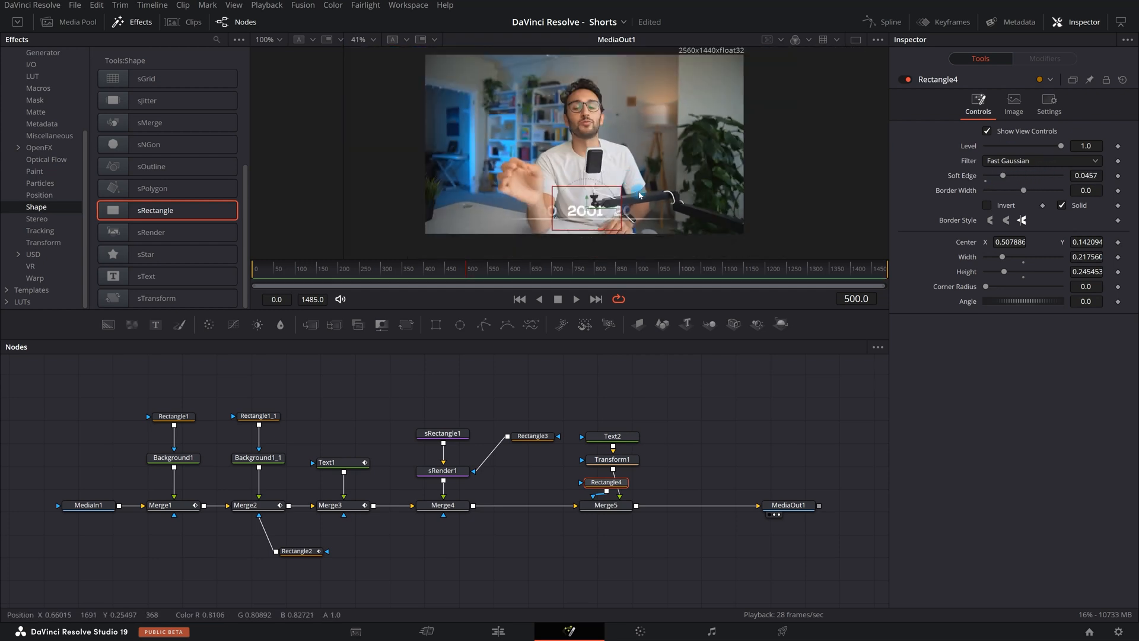
# Review the progress-bar section around frame 125 and return to frame 501 with the years graphic in view
pyautogui.moveTo(442, 265); pyautogui.dragTo(306, 270)
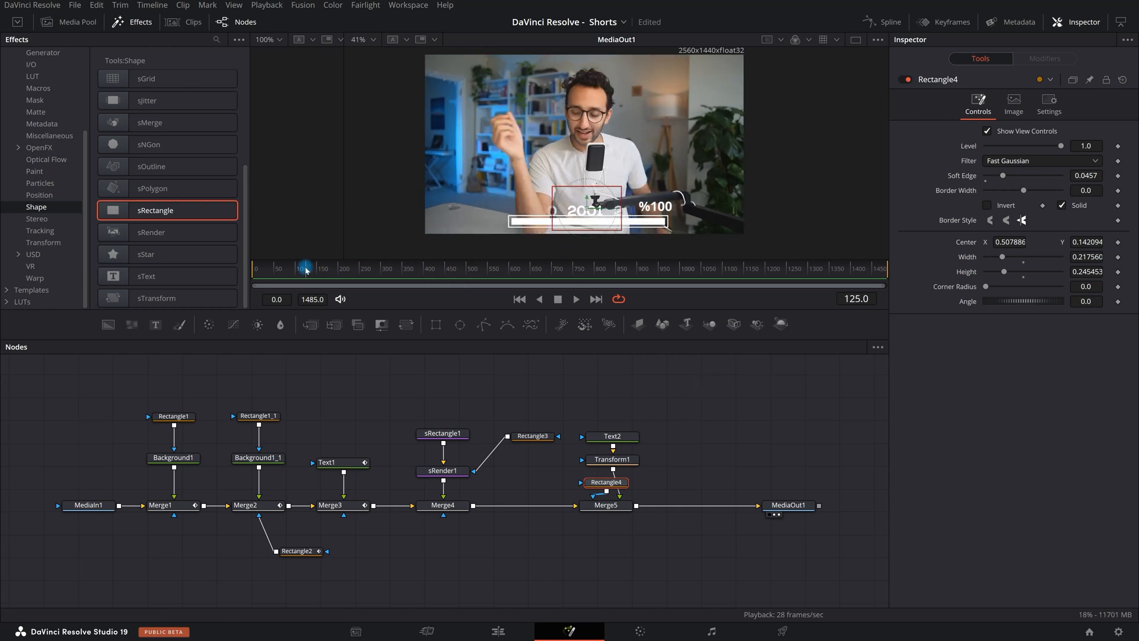
pyautogui.moveTo(455, 279)
pyautogui.mouseDown()
pyautogui.moveTo(517, 255)
pyautogui.moveTo(495, 283)
pyautogui.moveTo(289, 273)
pyautogui.moveTo(460, 271)
pyautogui.moveTo(258, 273)
pyautogui.moveTo(448, 283)
pyautogui.moveTo(255, 273)
pyautogui.moveTo(509, 276)
pyautogui.moveTo(453, 277)
pyautogui.moveTo(467, 278)
pyautogui.mouseUp()
pyautogui.press('space')
pyautogui.moveTo(621, 166); pyautogui.dragTo(585, 162)
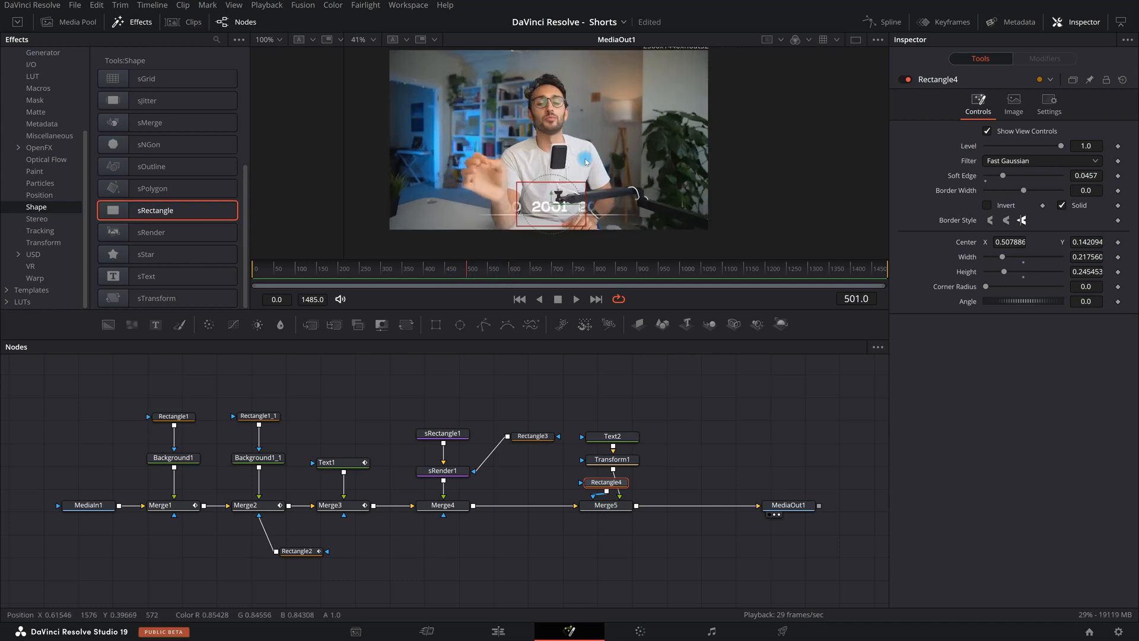
# Trim Merge4 and Merge5 in the Keyframes editor so the line and the years both start at frame 500
pyautogui.click(961, 24)
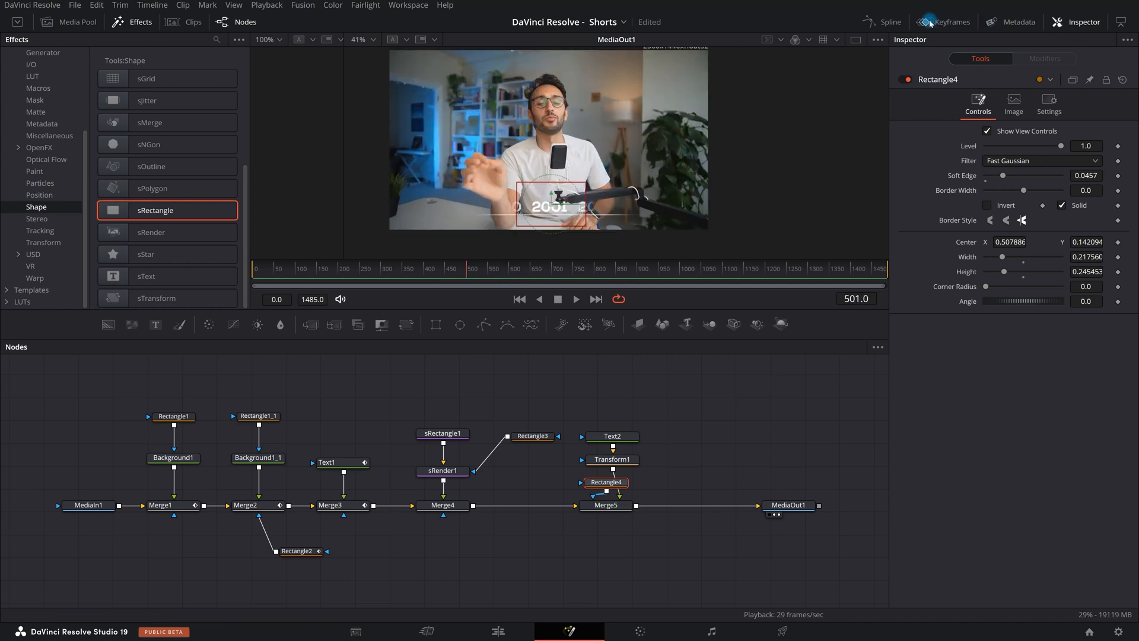
pyautogui.moveTo(357, 461); pyautogui.dragTo(255, 475)
pyautogui.scroll(-2, 297, 498)
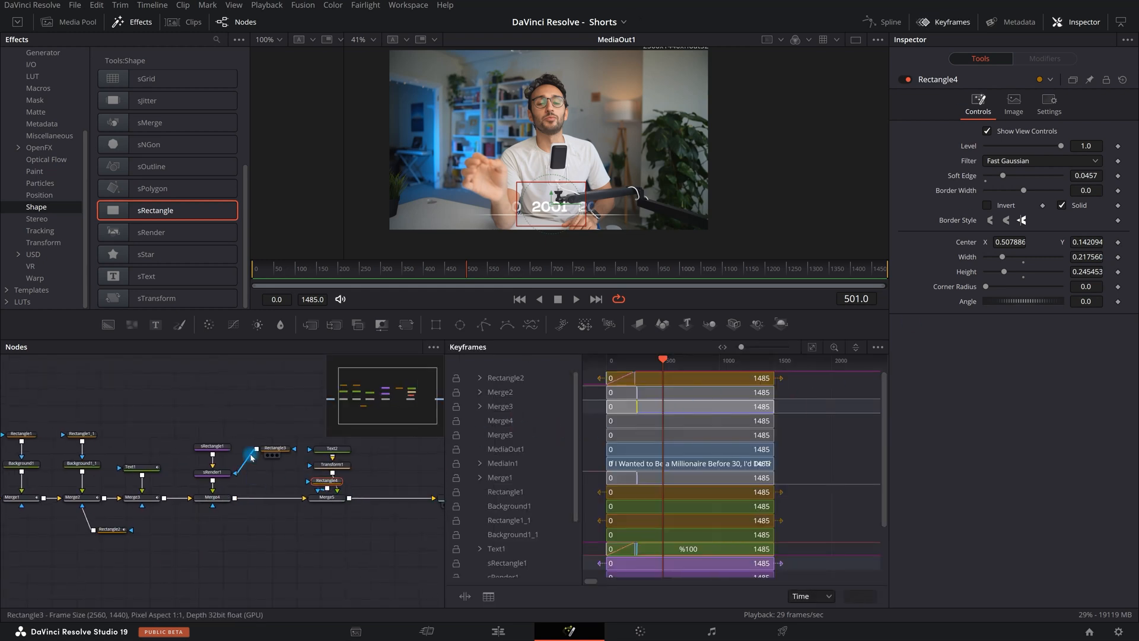
pyautogui.click(502, 420)
pyautogui.moveTo(620, 423); pyautogui.dragTo(663, 426)
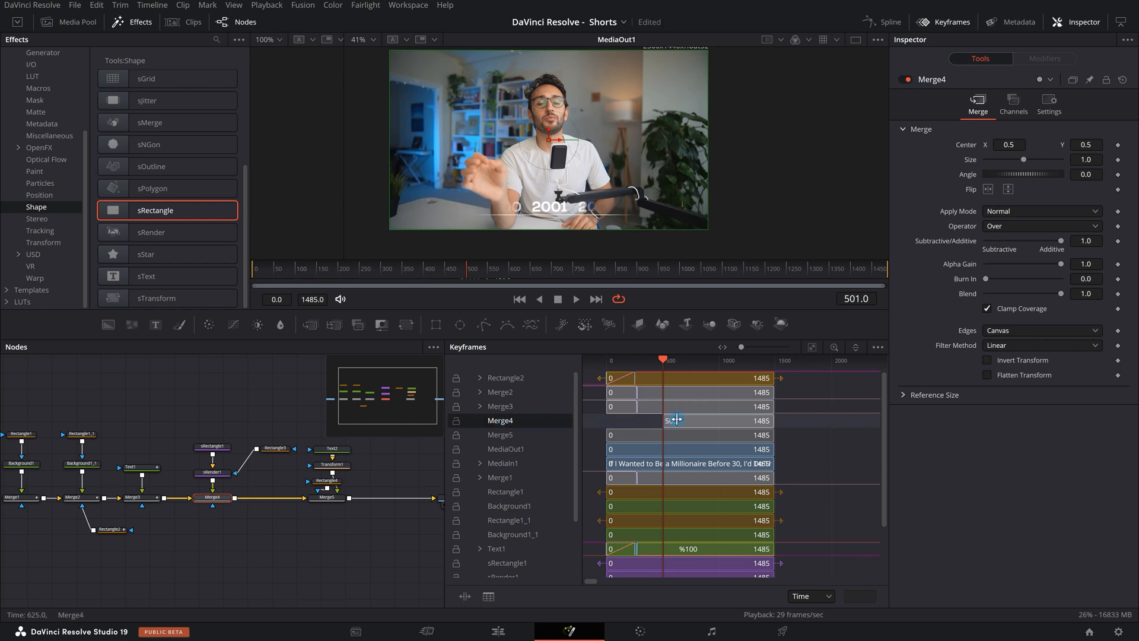
pyautogui.click(504, 435)
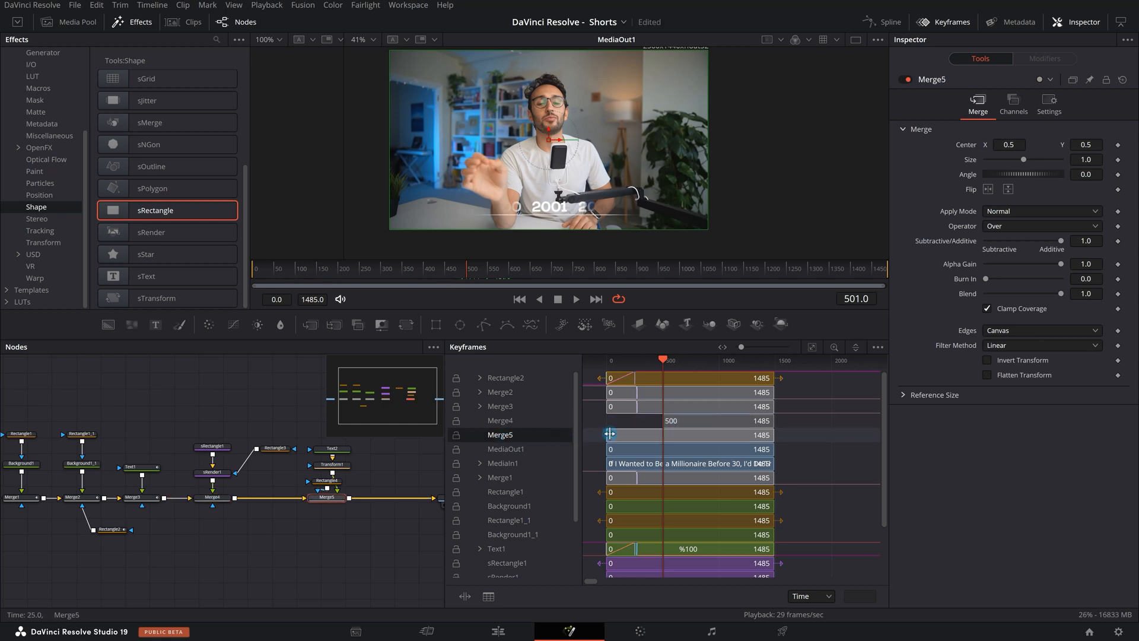
pyautogui.moveTo(619, 435); pyautogui.dragTo(696, 429)
pyautogui.click(948, 22)
# Play back from about frame 434 past frame 500 to check when the line and years come in
pyautogui.moveTo(458, 272); pyautogui.dragTo(439, 276)
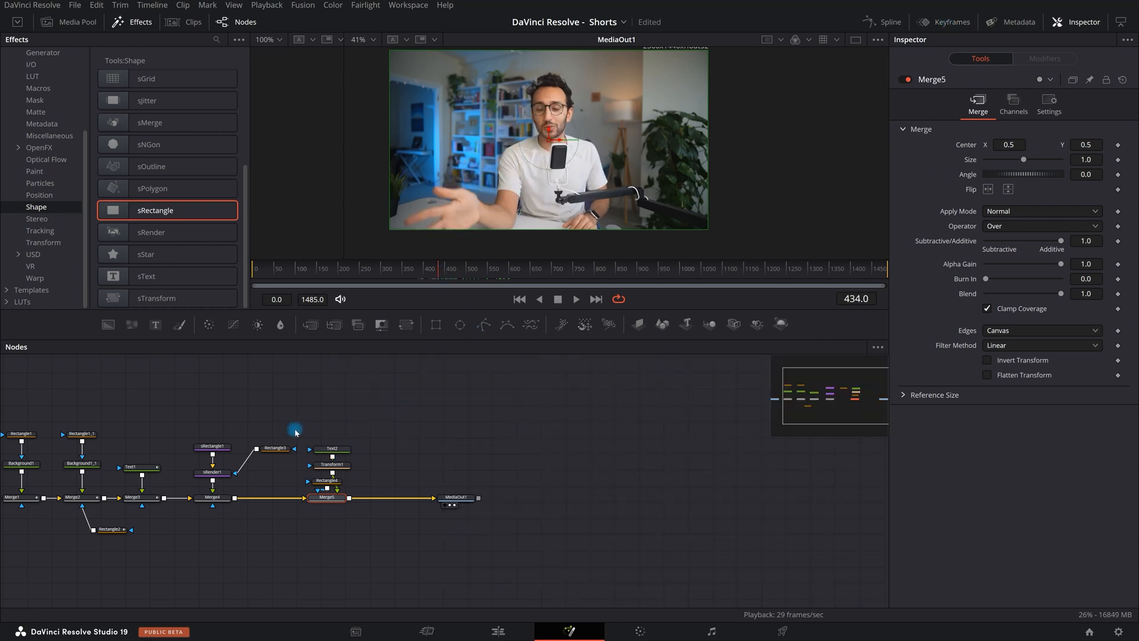
pyautogui.scroll(3, 412, 372)
pyautogui.scroll(-3, 417, 382)
pyautogui.scroll(3, 417, 381)
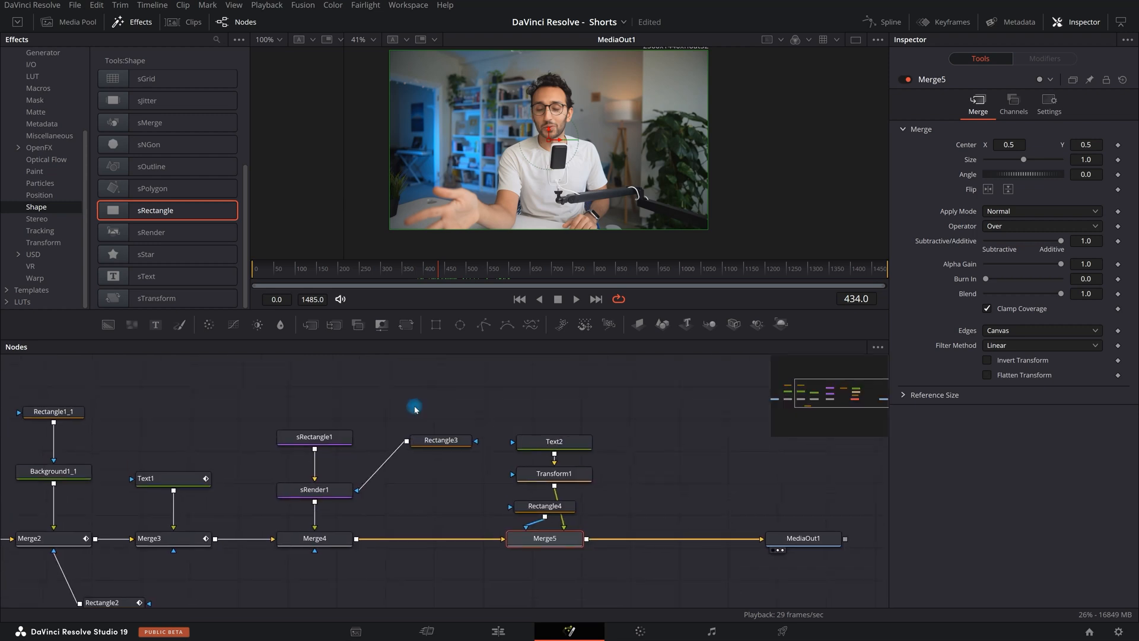
pyautogui.scroll(-2, 415, 410)
pyautogui.press('space')
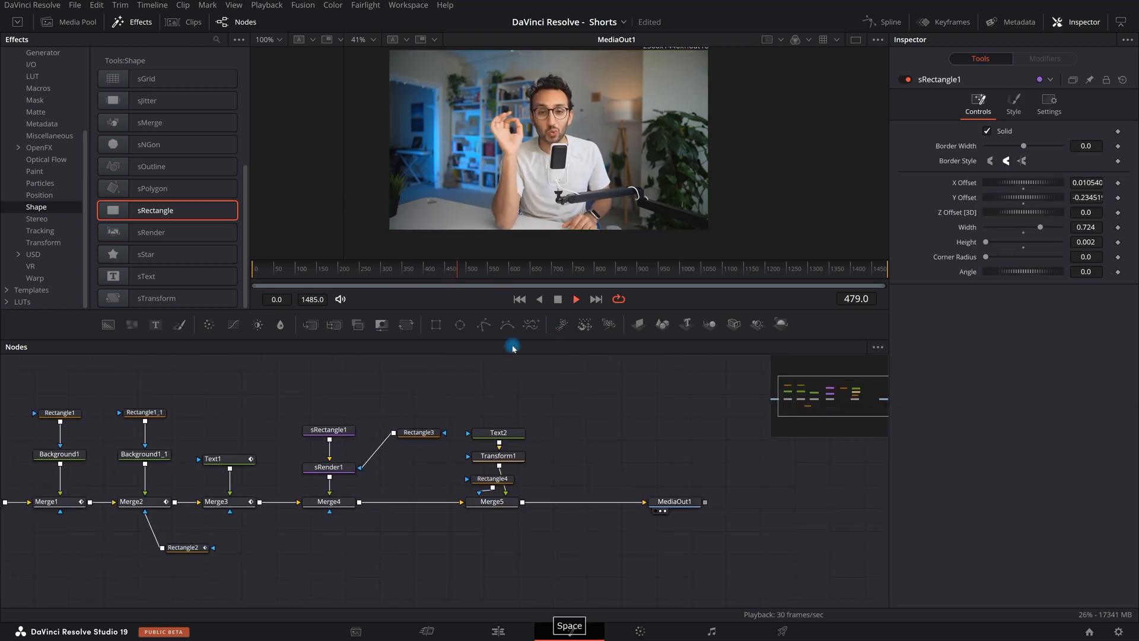
pyautogui.press('space')
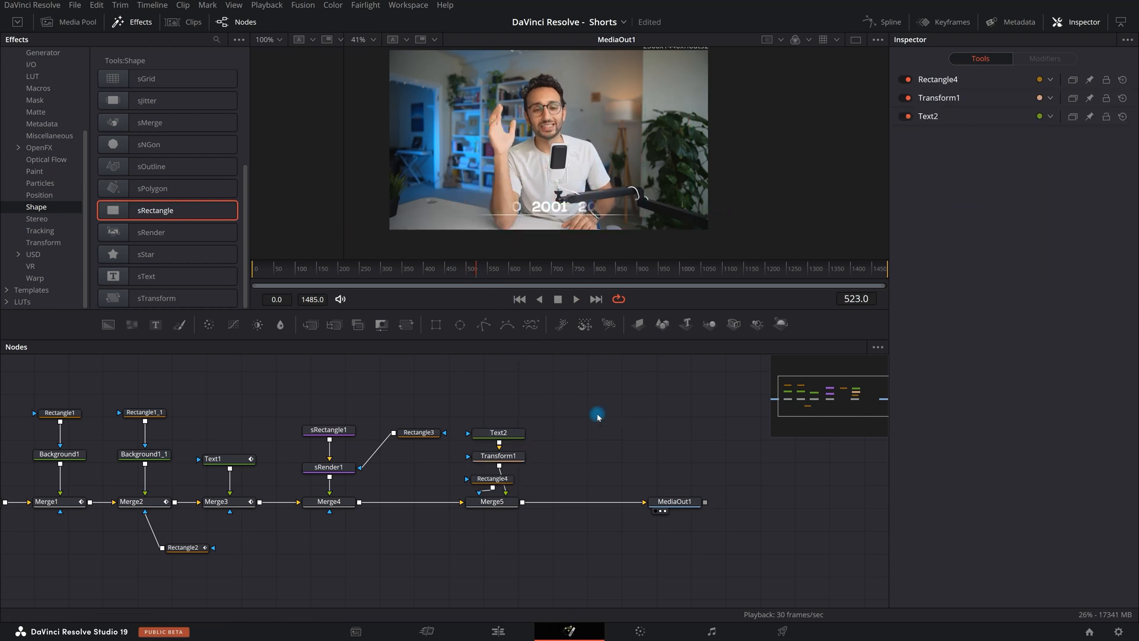
# Add a keyframe to Transform1's Center at frame 500
pyautogui.hscroll(5, 544, 419)
pyautogui.click(418, 460)
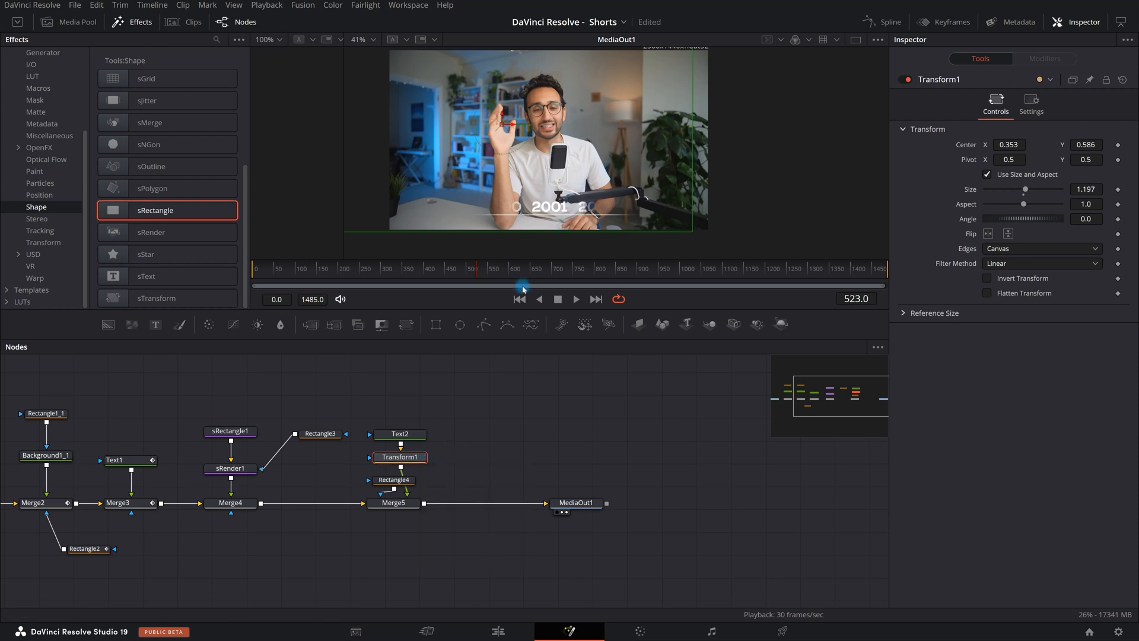
pyautogui.click(466, 274)
pyautogui.click(1046, 160)
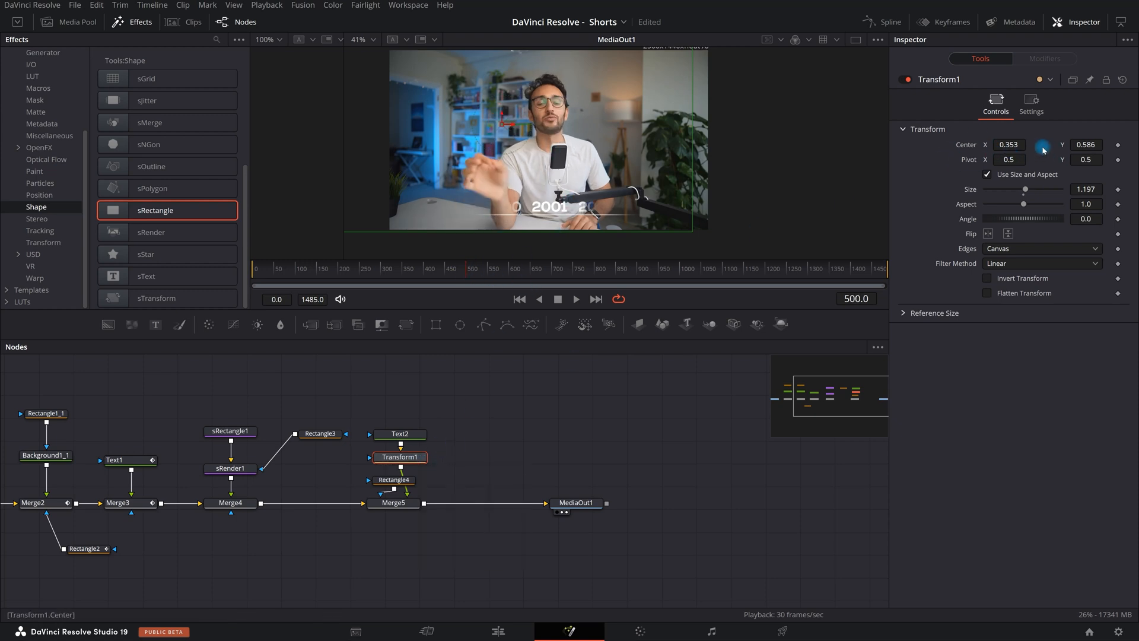
pyautogui.click(1119, 145)
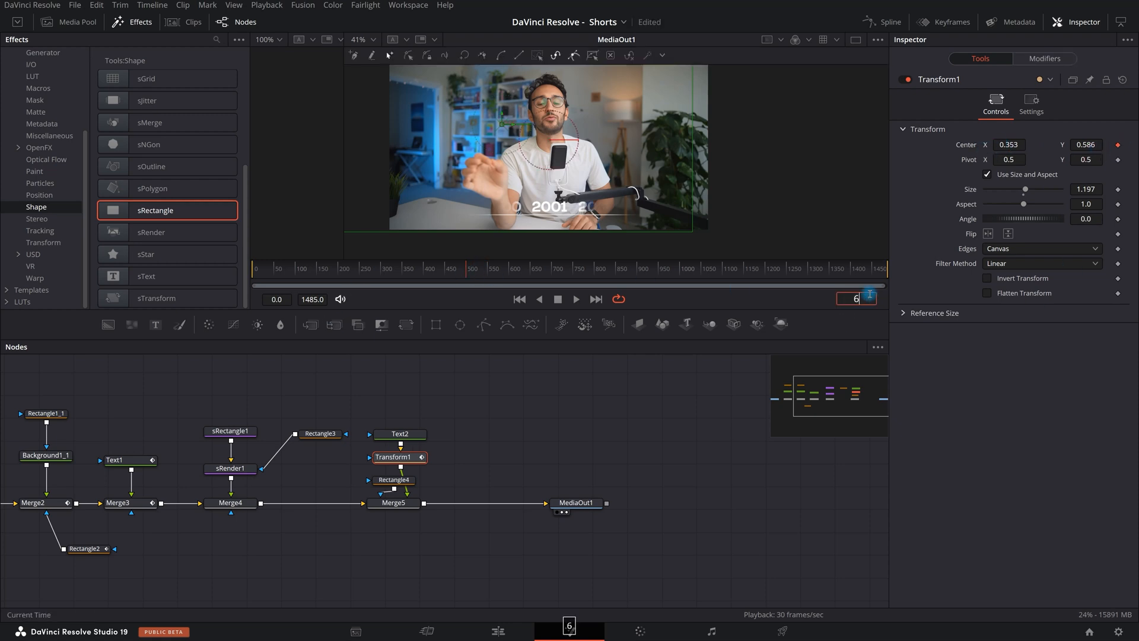
# Set Transform1's Center X to -0.09 at frame 600 and play back the year scroll from about frame 500
pyautogui.press('Return')
pyautogui.moveTo(1016, 145); pyautogui.dragTo(753, 180)
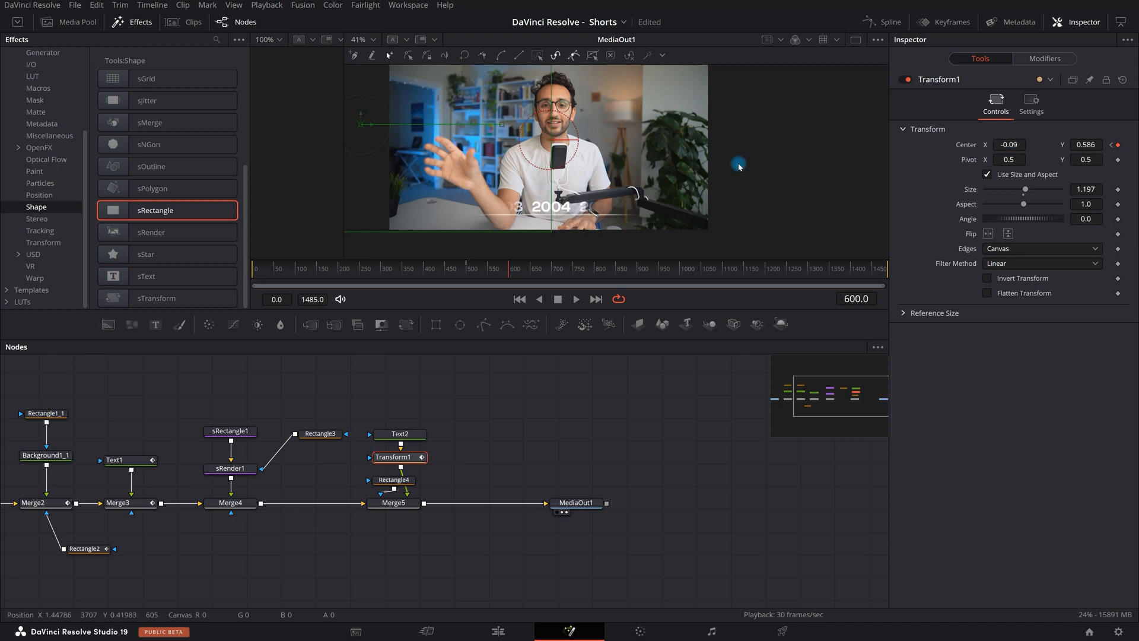
pyautogui.click(466, 272)
pyautogui.moveTo(466, 274); pyautogui.dragTo(464, 274)
pyautogui.press('space')
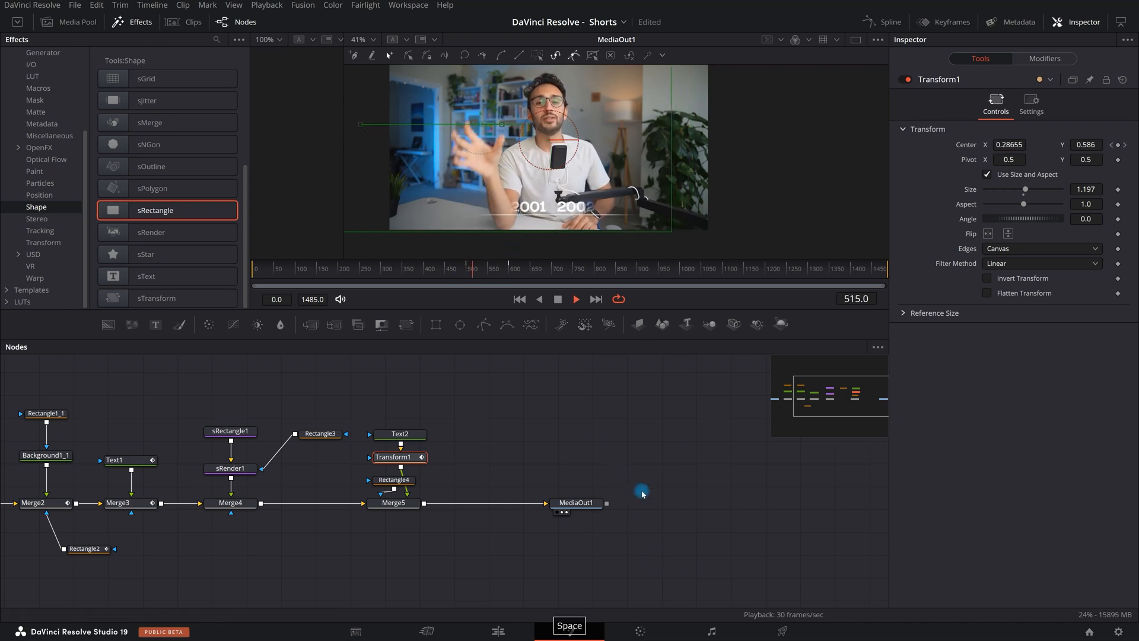
pyautogui.press('space')
pyautogui.press('space')
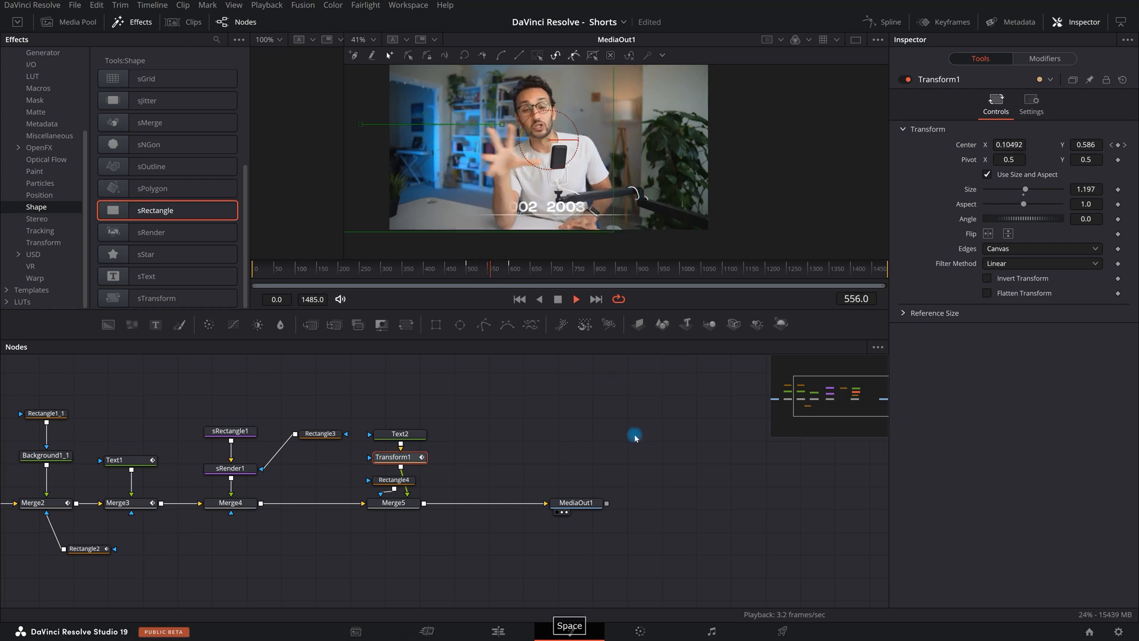
# Smooth both of Transform1's Displacement keyframes in the Spline editor
pyautogui.click(892, 24)
pyautogui.scroll(-3, 654, 458)
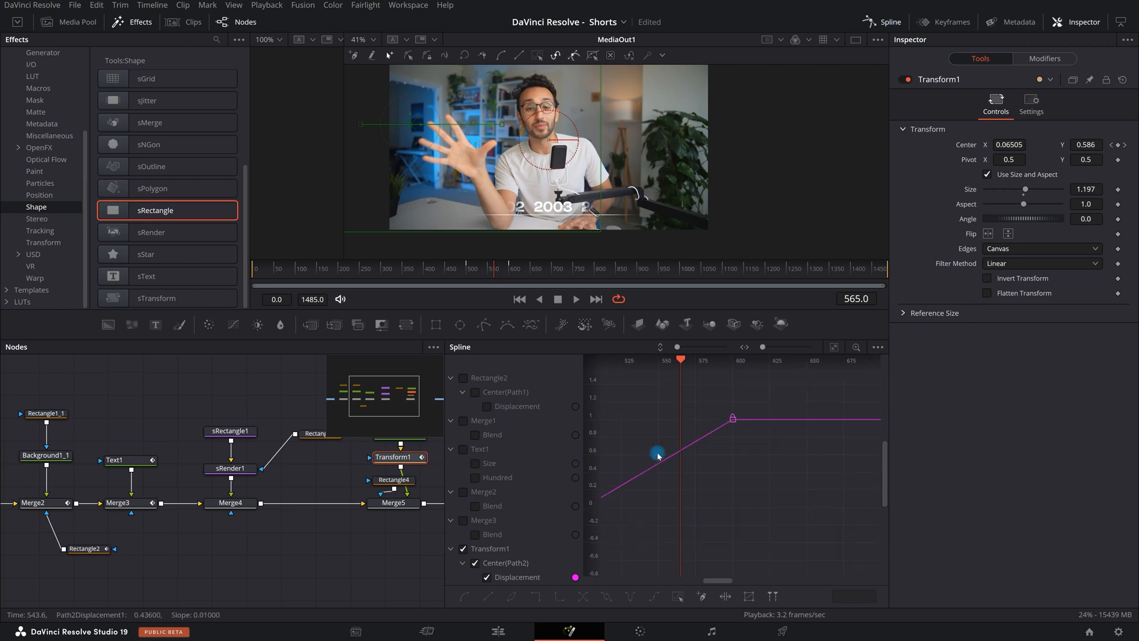
pyautogui.click(835, 348)
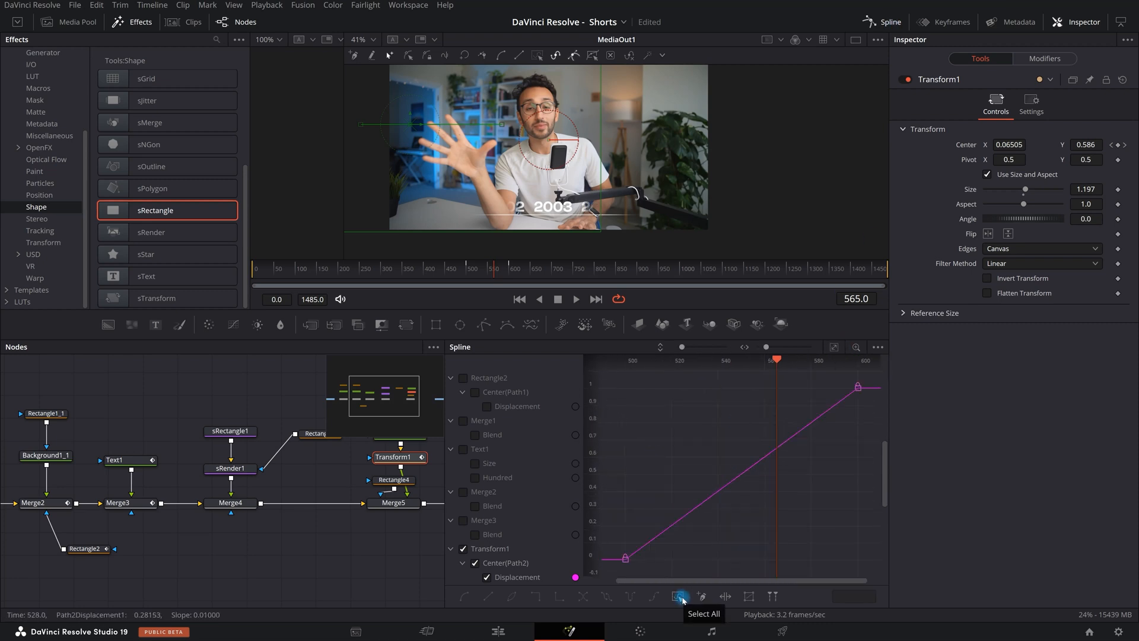
pyautogui.hotkey('ctrl', 'a')
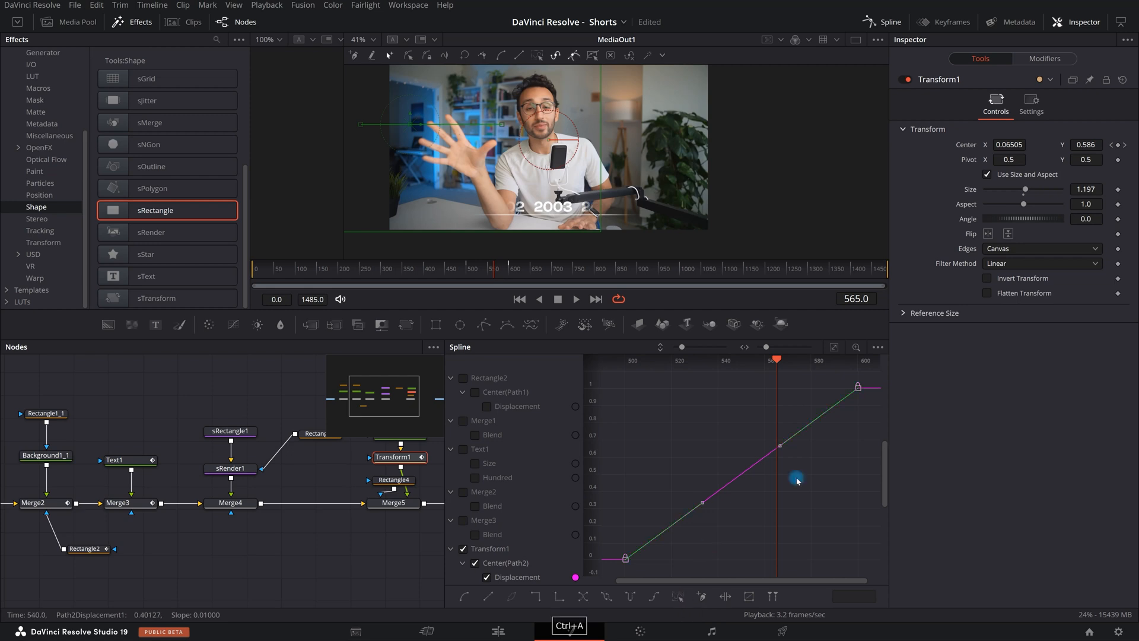
pyautogui.press('s')
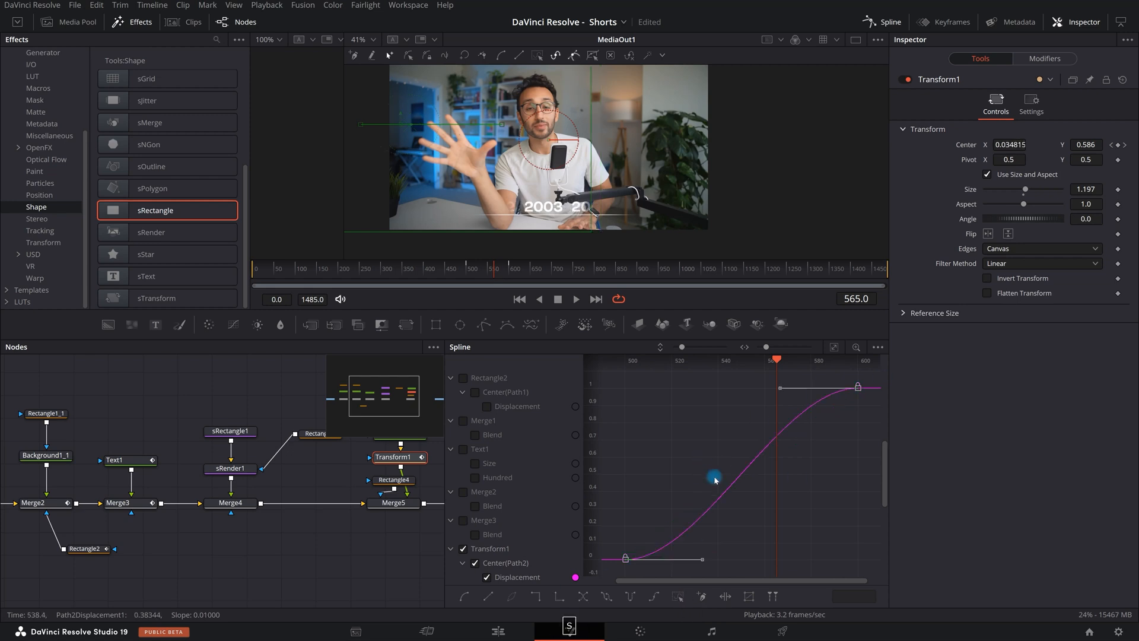
# Play back the smoothed year scroll from about frame 500
pyautogui.scroll(-3, 653, 428)
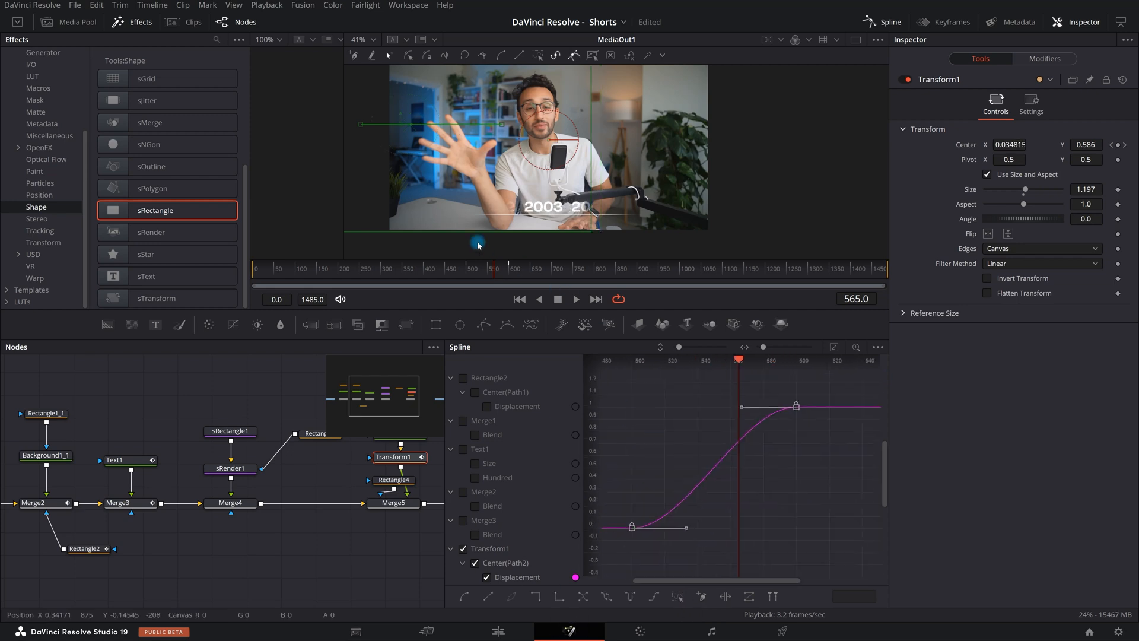
pyautogui.click(464, 272)
pyautogui.press('space')
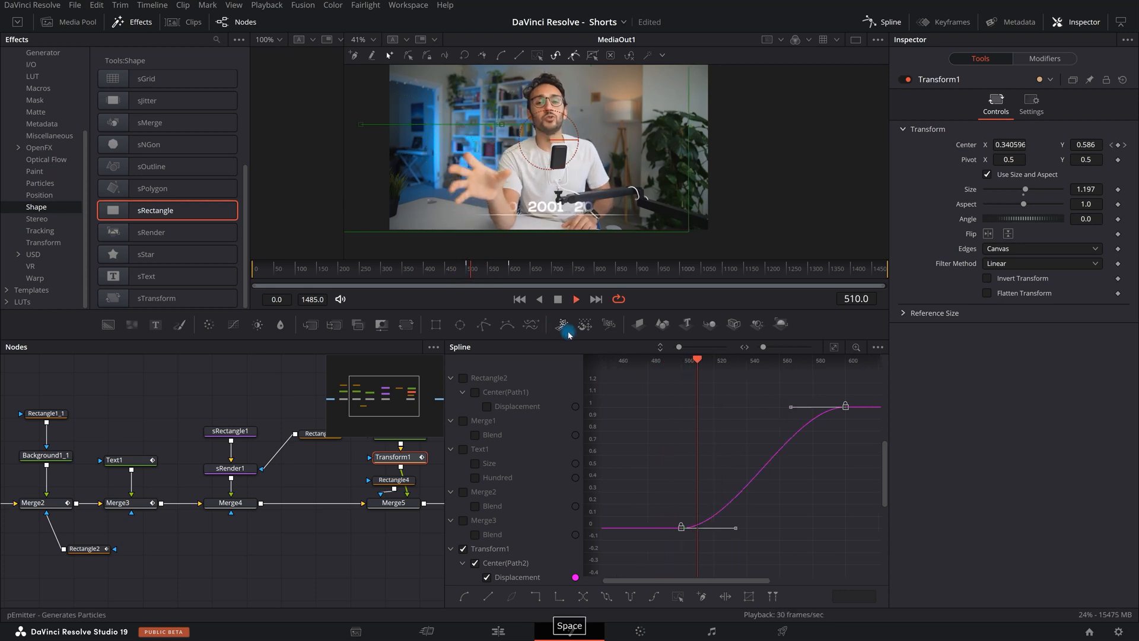
pyautogui.press('space')
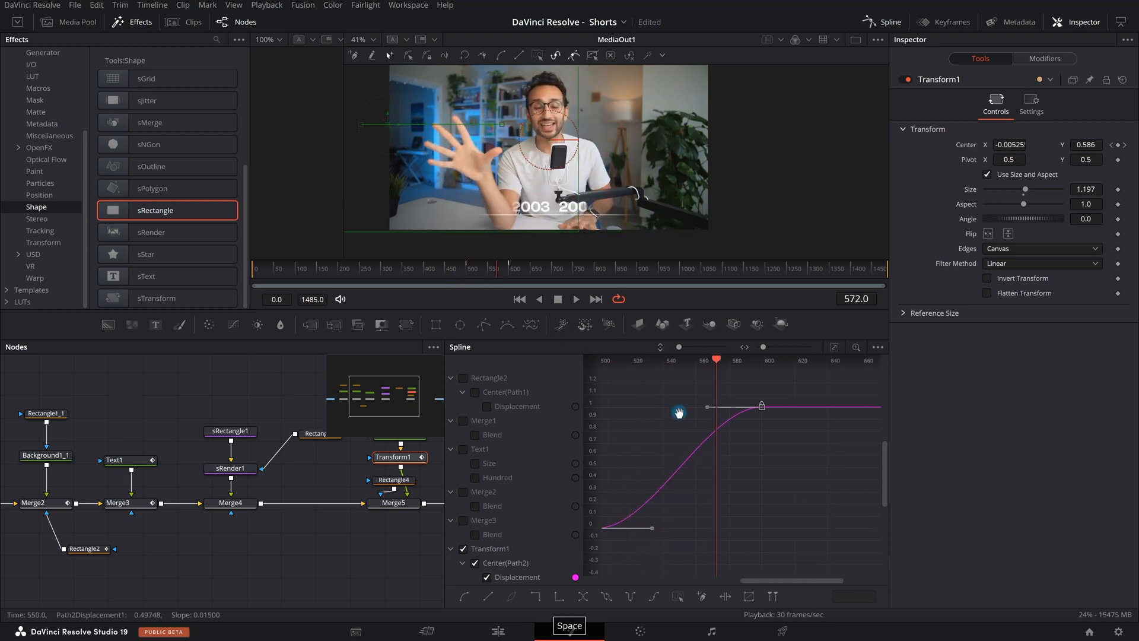
# Stretch the Displacement curve's end handle far back toward the first keyframe and lengthen the start handle for a steeper ease
pyautogui.scroll(-1, 753, 443)
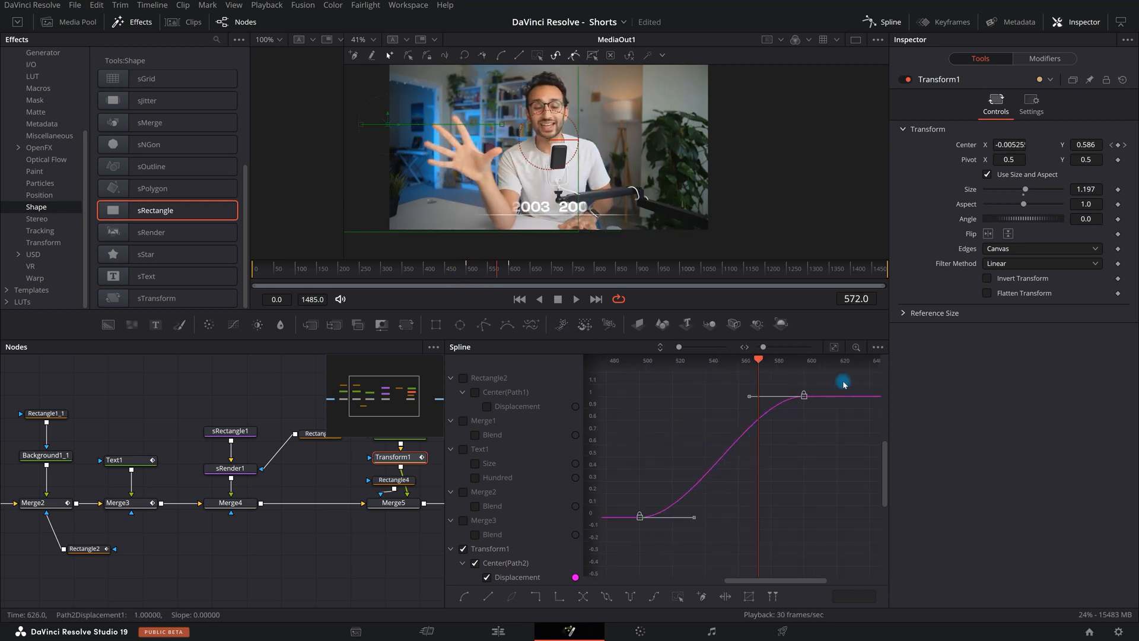
pyautogui.moveTo(800, 414); pyautogui.dragTo(634, 406)
pyautogui.moveTo(632, 541); pyautogui.dragTo(633, 542)
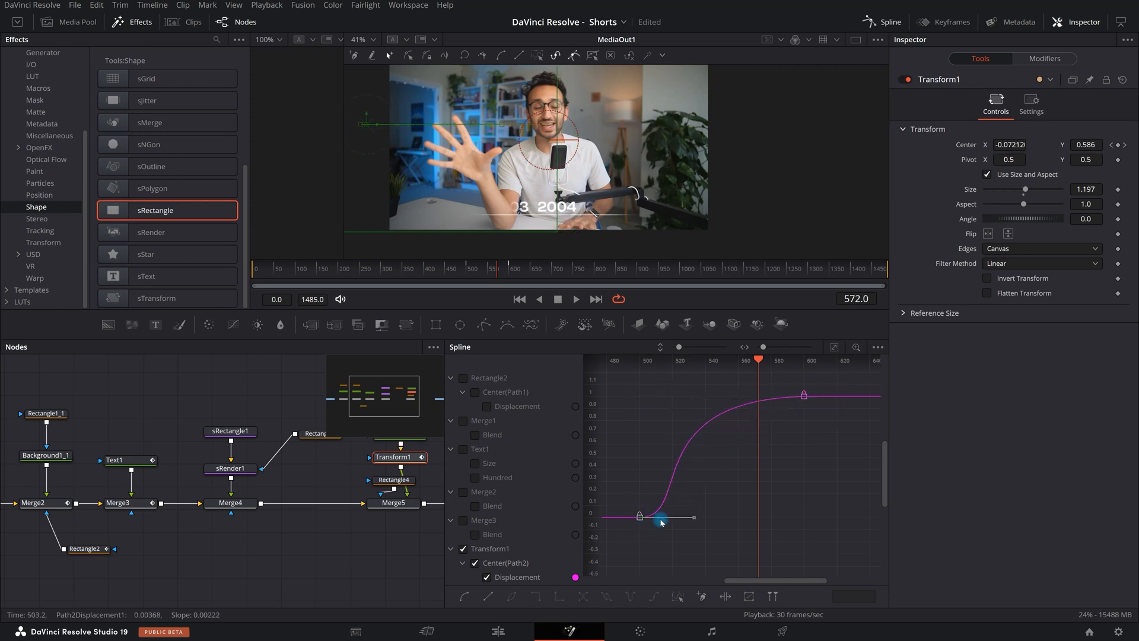
pyautogui.moveTo(693, 522); pyautogui.dragTo(728, 522)
# Replay the year scroll from just before frame 500 and close the Spline editor to review the new easing
pyautogui.moveTo(761, 369); pyautogui.dragTo(617, 371)
pyautogui.press('space')
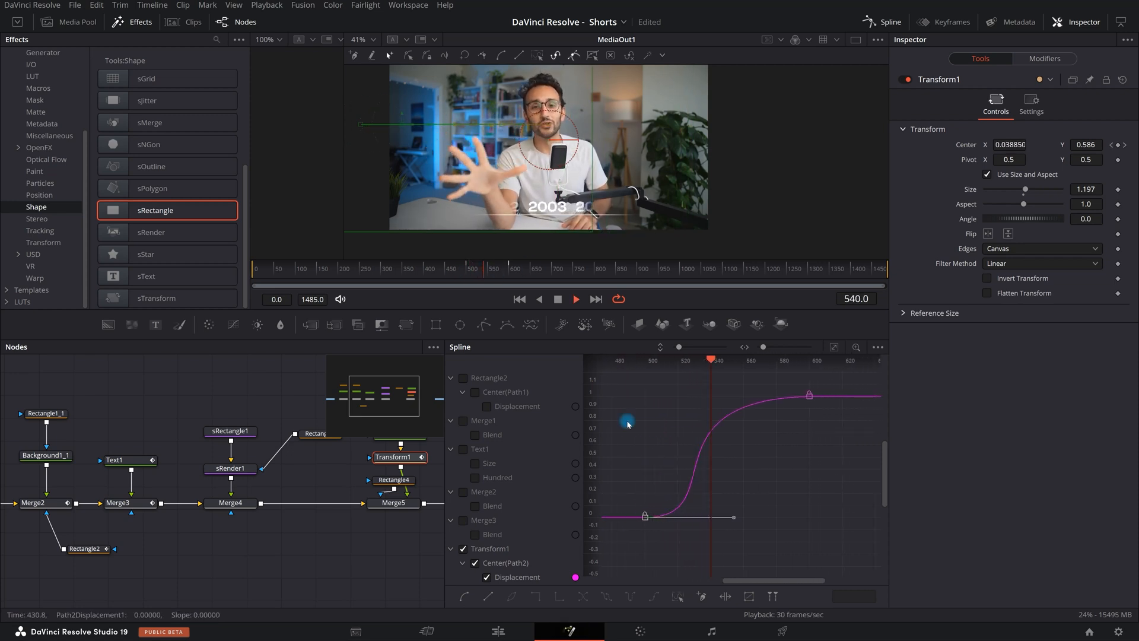
pyautogui.press('space')
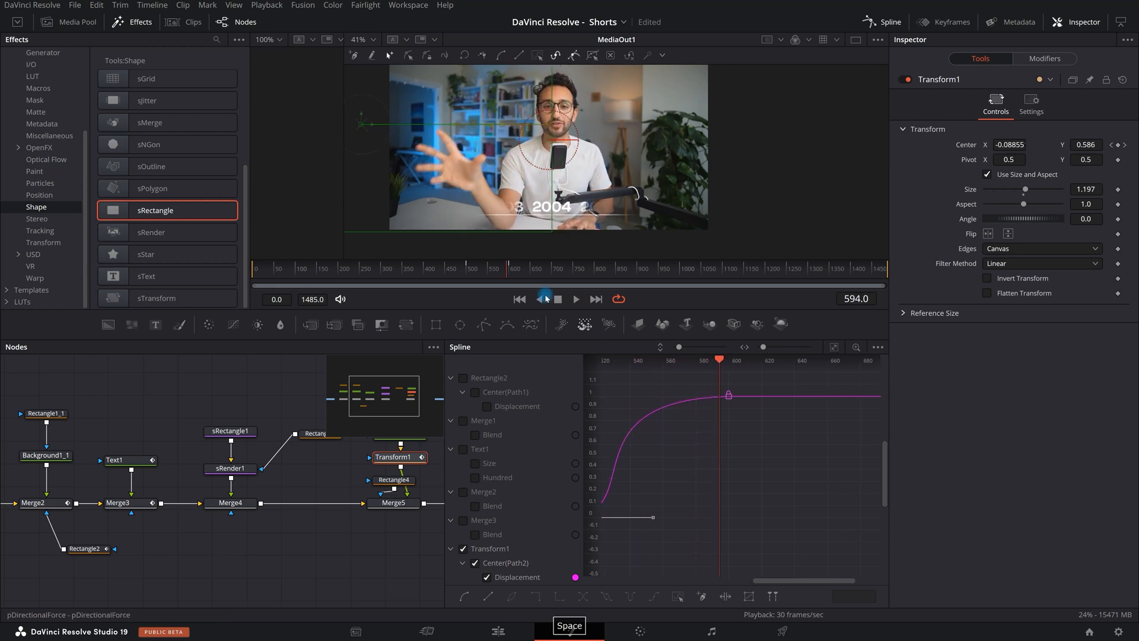
pyautogui.click(875, 30)
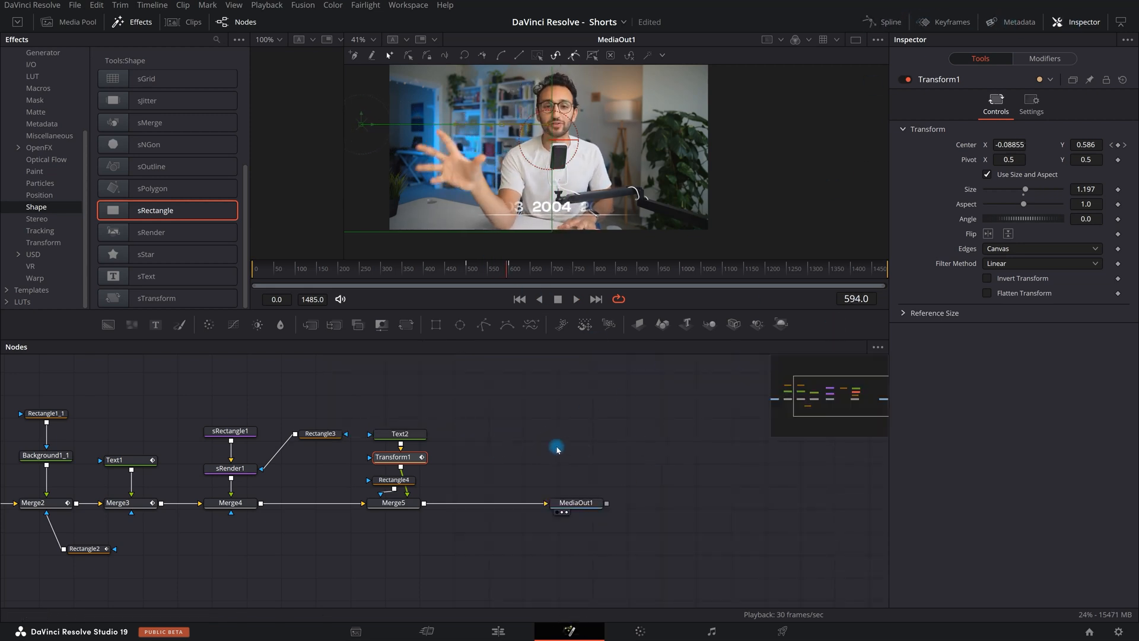
pyautogui.click(498, 468)
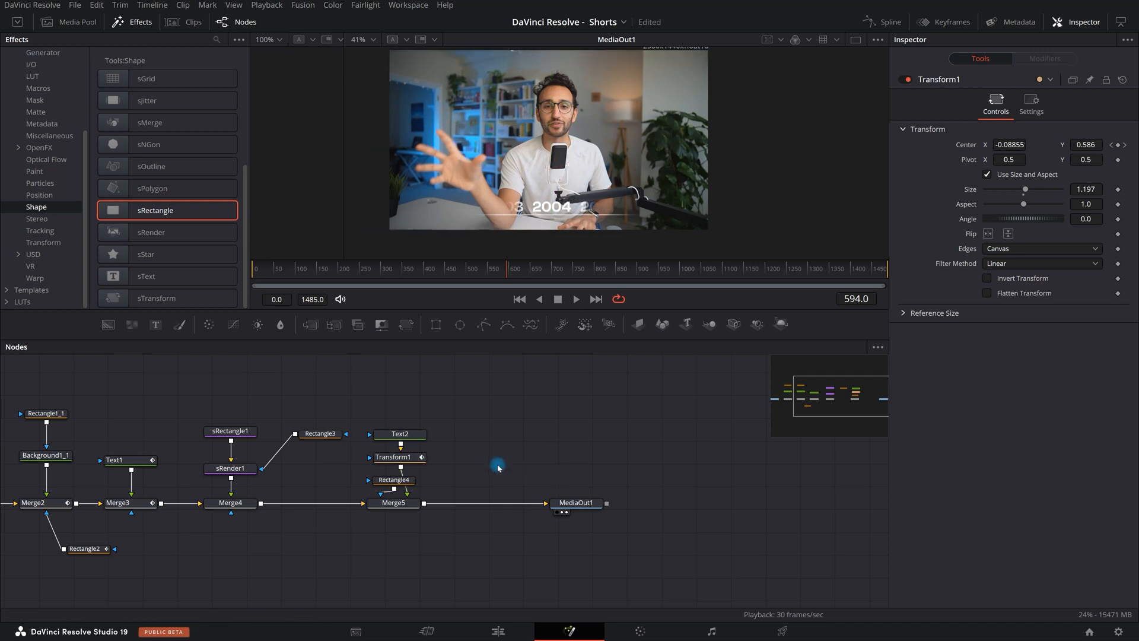
pyautogui.moveTo(540, 281); pyautogui.dragTo(474, 276)
pyautogui.press('space')
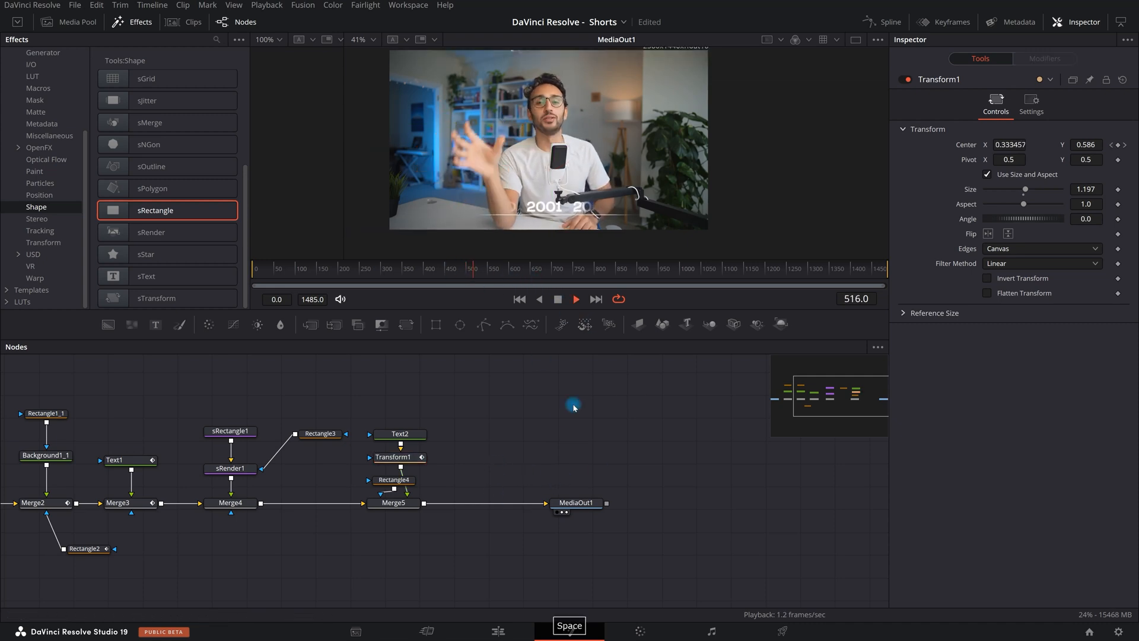
pyautogui.press('space')
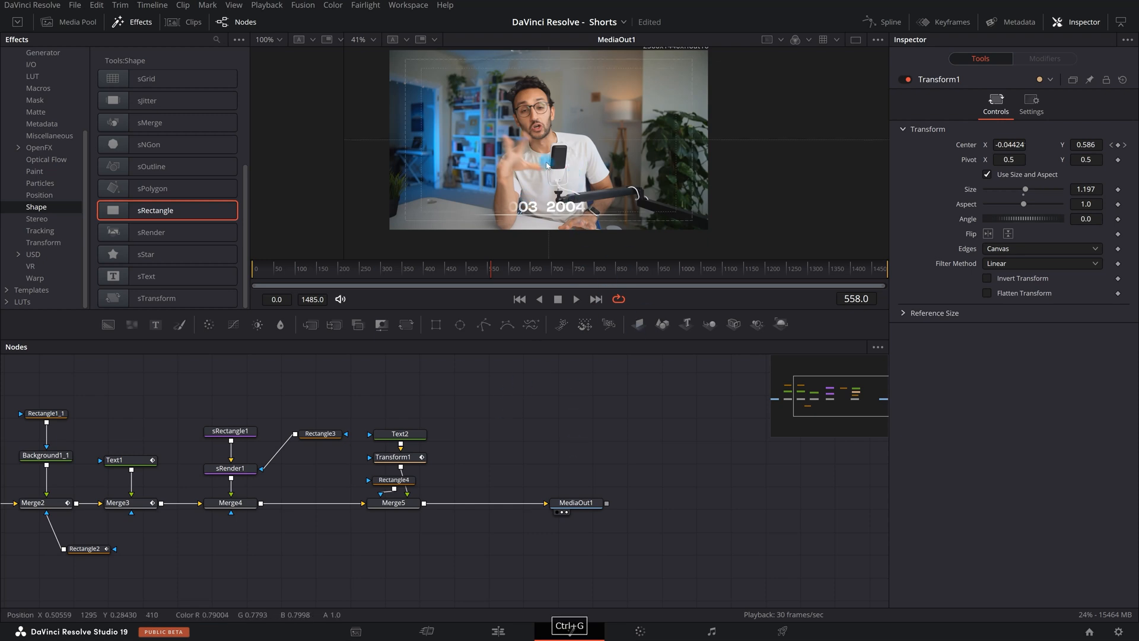
# Examine the year text up close between frames 551 and 607, then replay the scroll from about frame 500
pyautogui.scroll(3, 556, 190)
pyautogui.scroll(-3, 556, 190)
pyautogui.scroll(2, 556, 190)
pyautogui.click(488, 266)
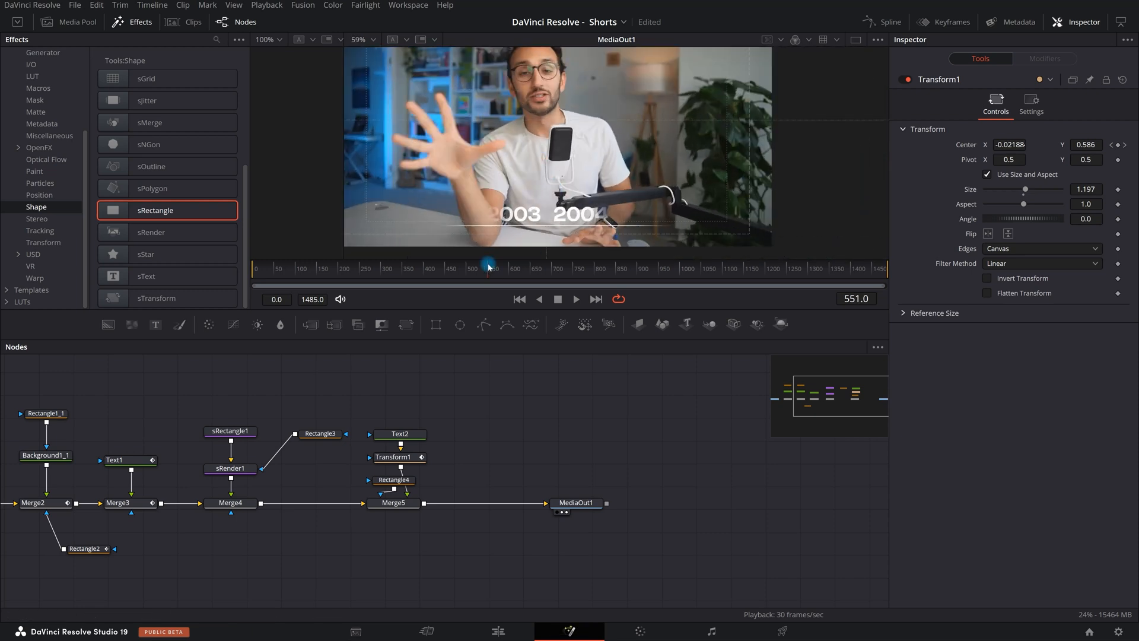
pyautogui.moveTo(502, 270); pyautogui.dragTo(513, 272)
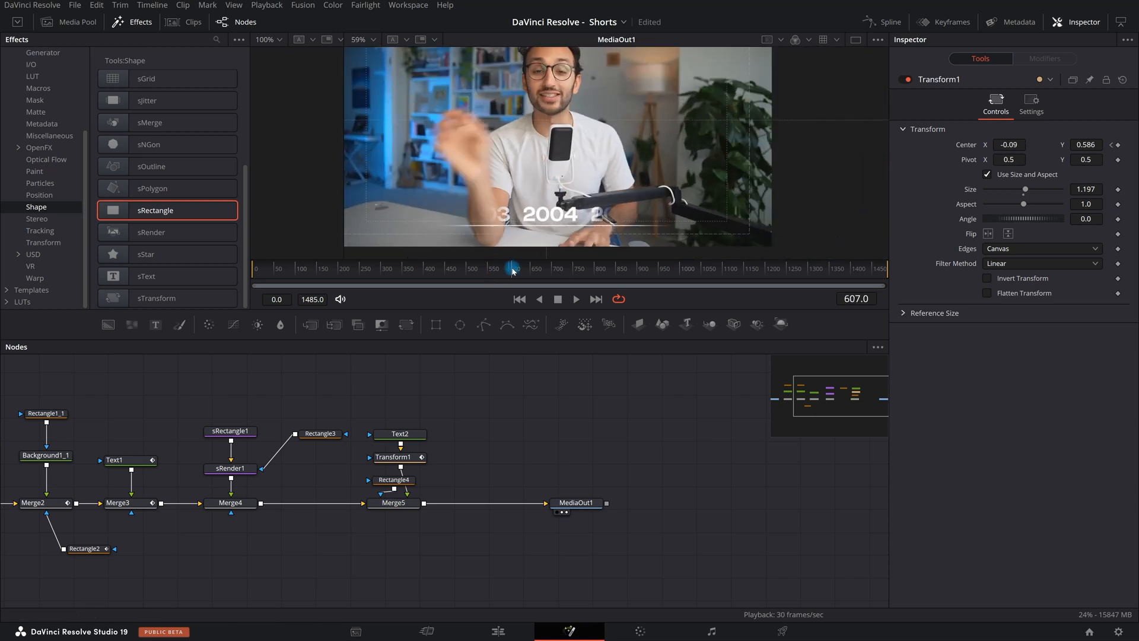
pyautogui.scroll(2, 557, 195)
pyautogui.scroll(-5, 543, 108)
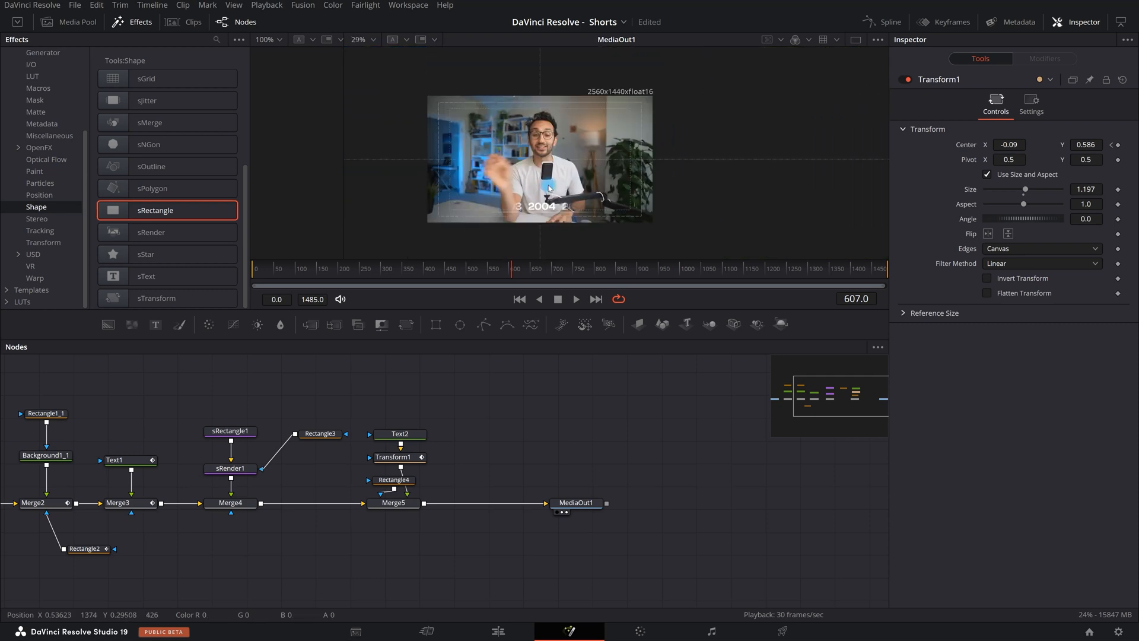
pyautogui.press('space')
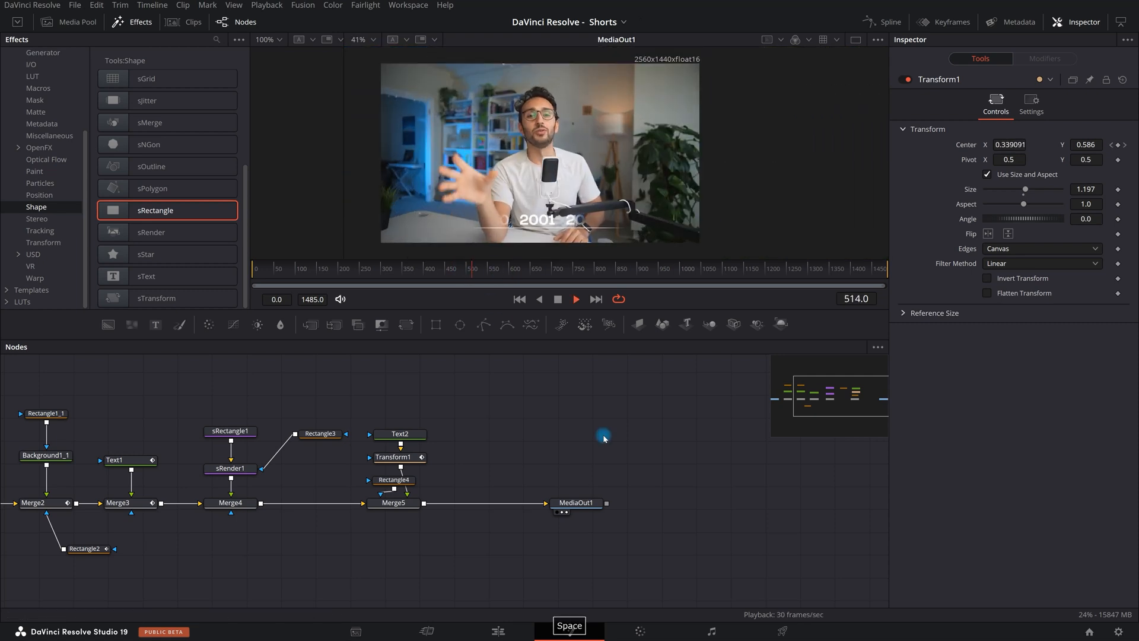
pyautogui.press('space')
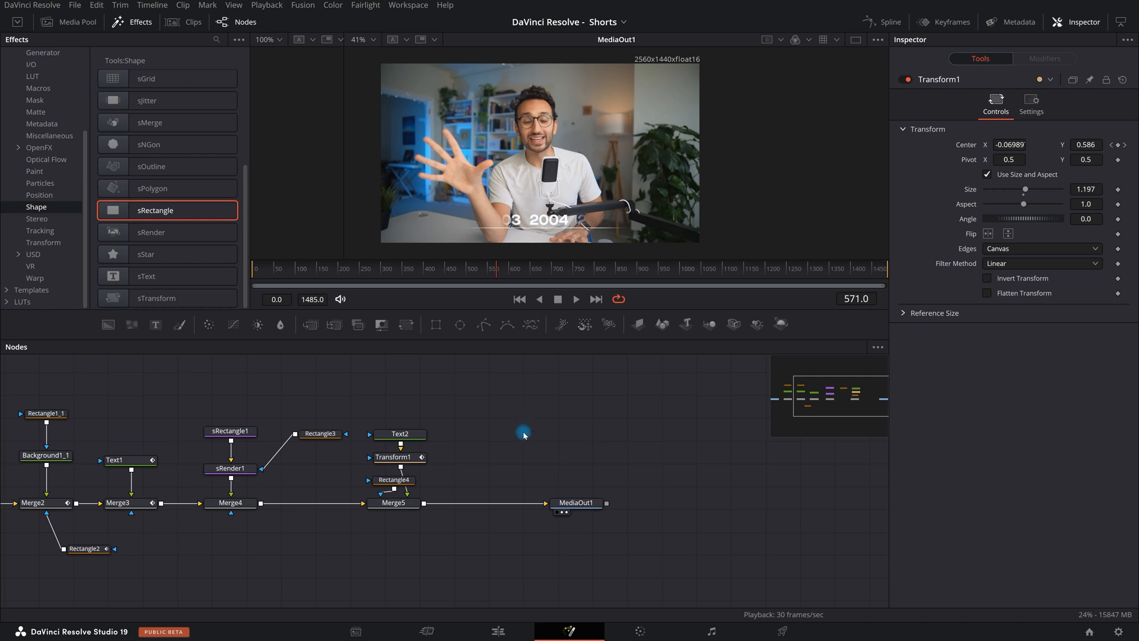
# Enable motion blur on the Transform1 node and set its Shutter Angle to 360
pyautogui.click(403, 460)
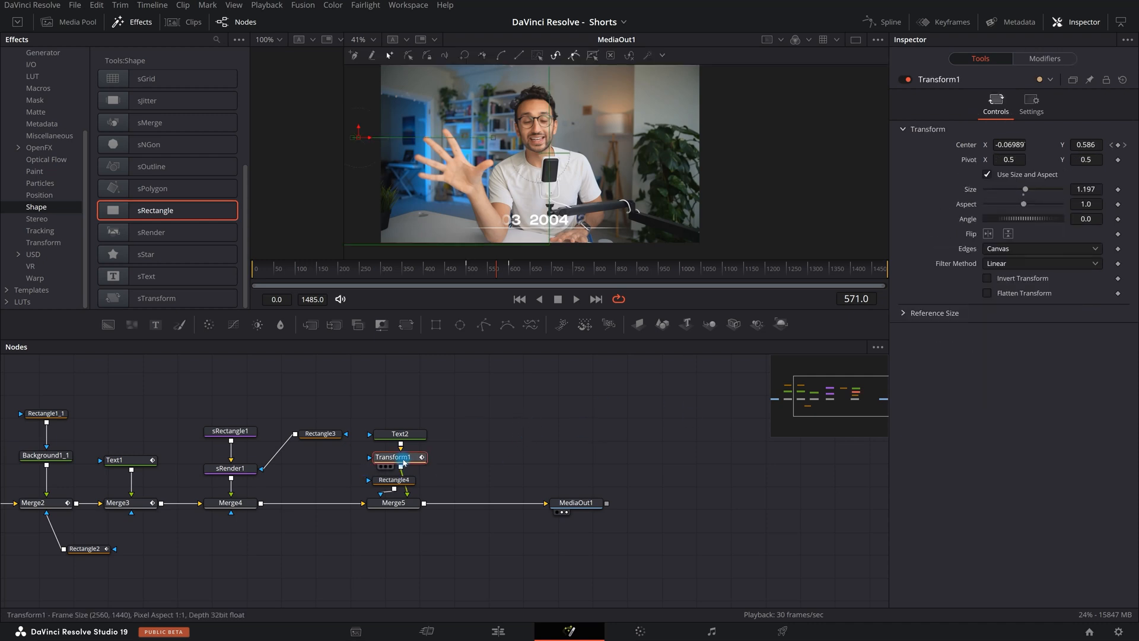
pyautogui.click(1037, 113)
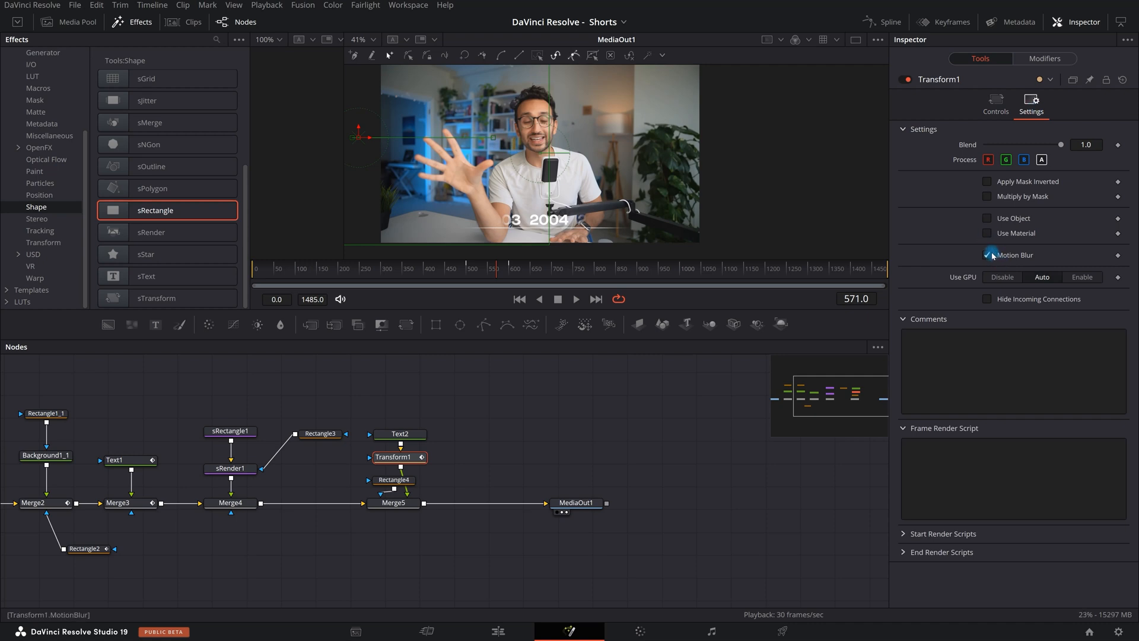
pyautogui.click(1085, 285)
pyautogui.press('Return')
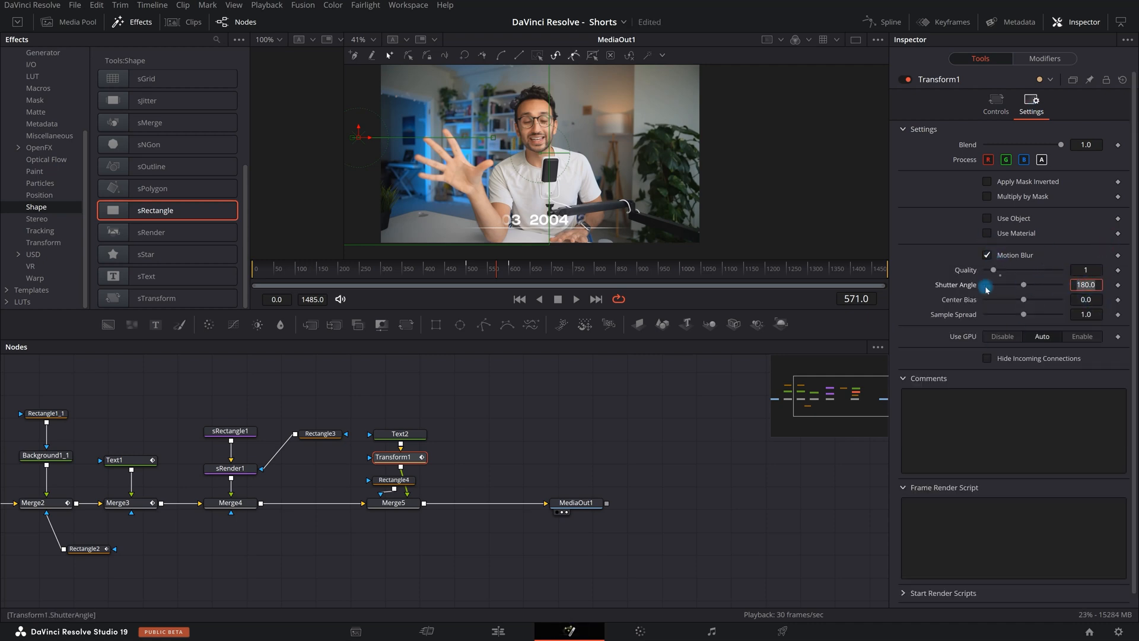
pyautogui.write('360')
pyautogui.press('Return')
# Play the motion-blurred year scroll from frame 486
pyautogui.moveTo(498, 269); pyautogui.dragTo(461, 274)
pyautogui.click(564, 440)
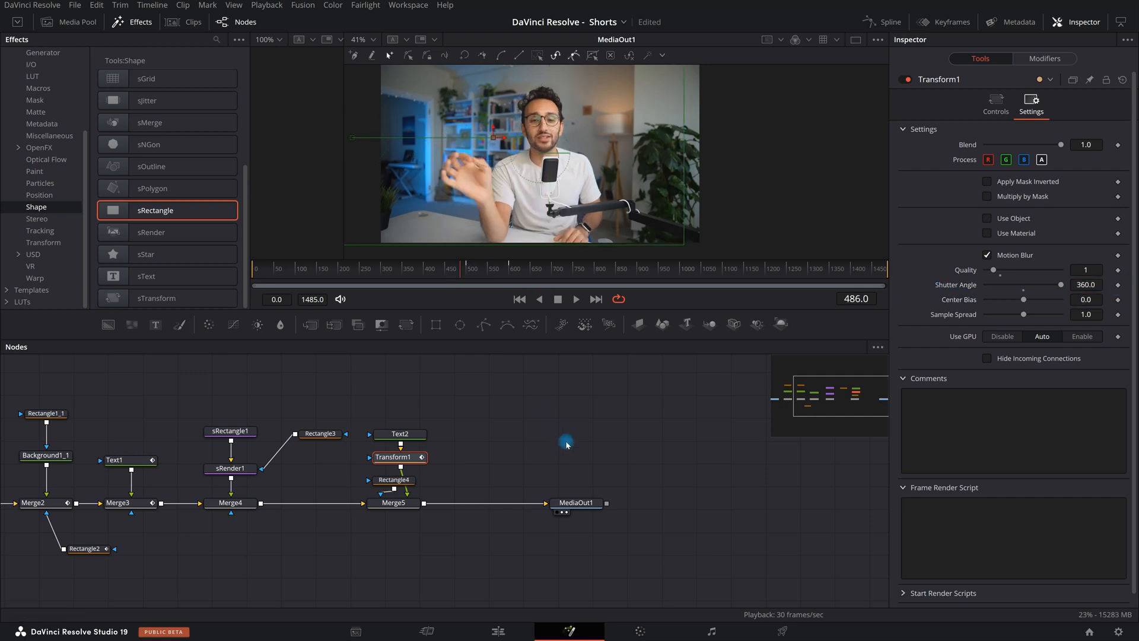
pyautogui.press('space')
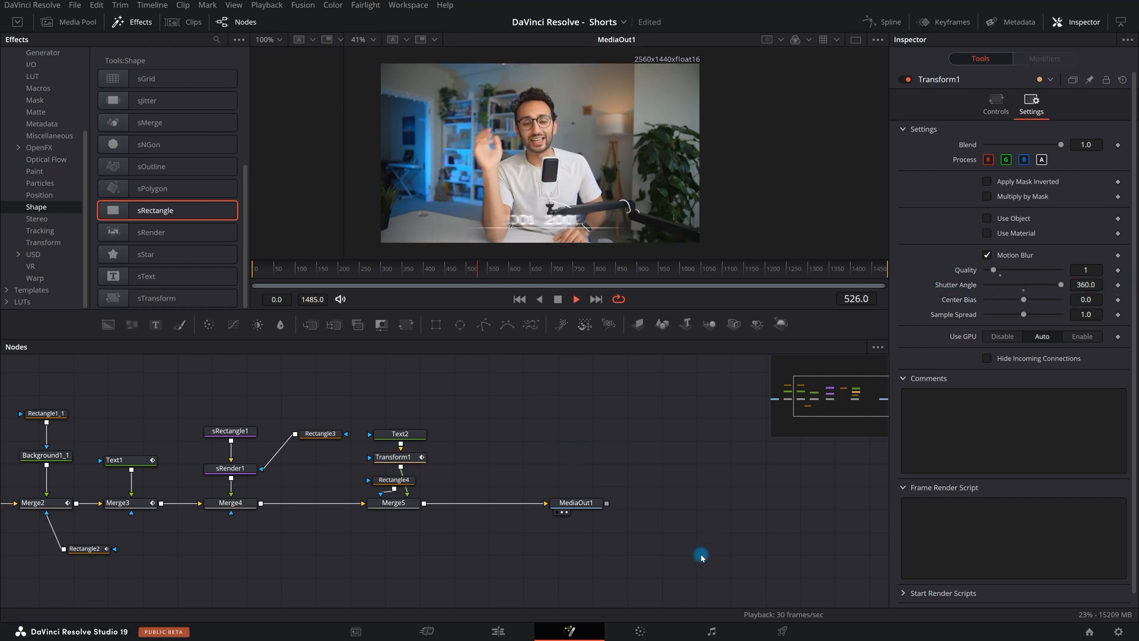
pyautogui.press('space')
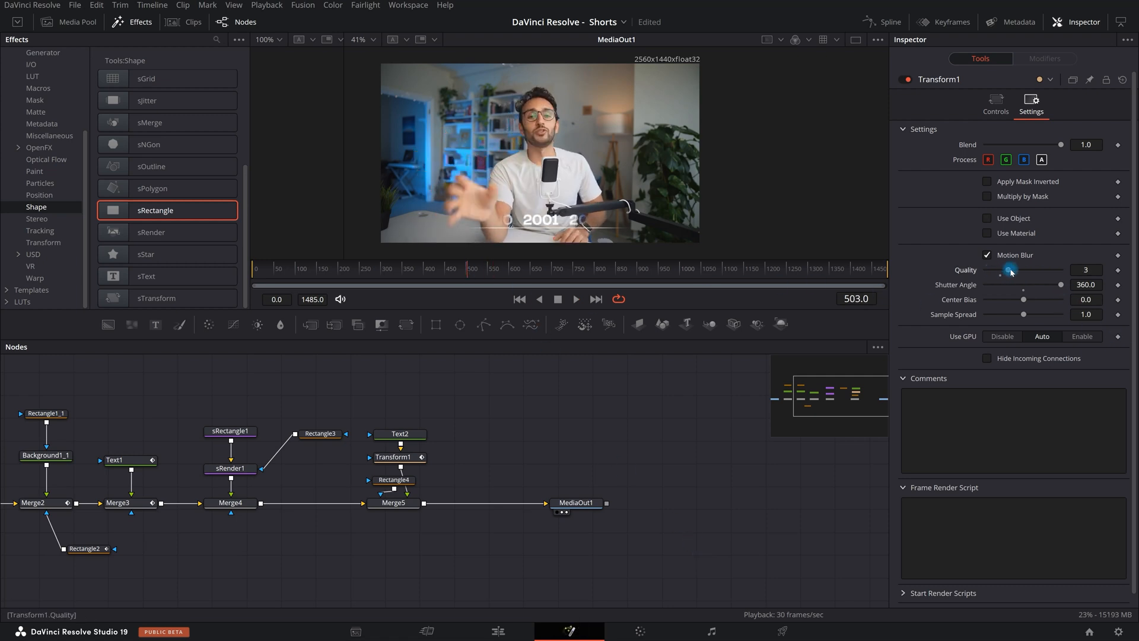
pyautogui.press('space')
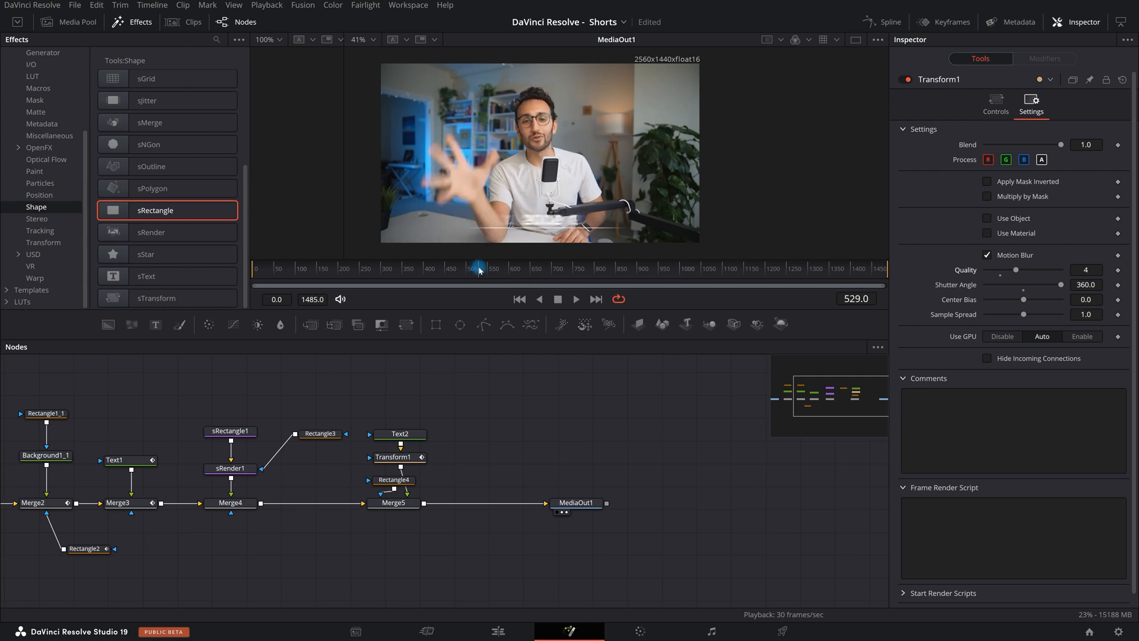
# Set Transform1's motion blur Quality to 1 and replay the year scroll from before frame 500
pyautogui.click(908, 233)
pyautogui.write('1')
pyautogui.press('Tab')
pyautogui.moveTo(463, 275); pyautogui.dragTo(443, 274)
pyautogui.press('space')
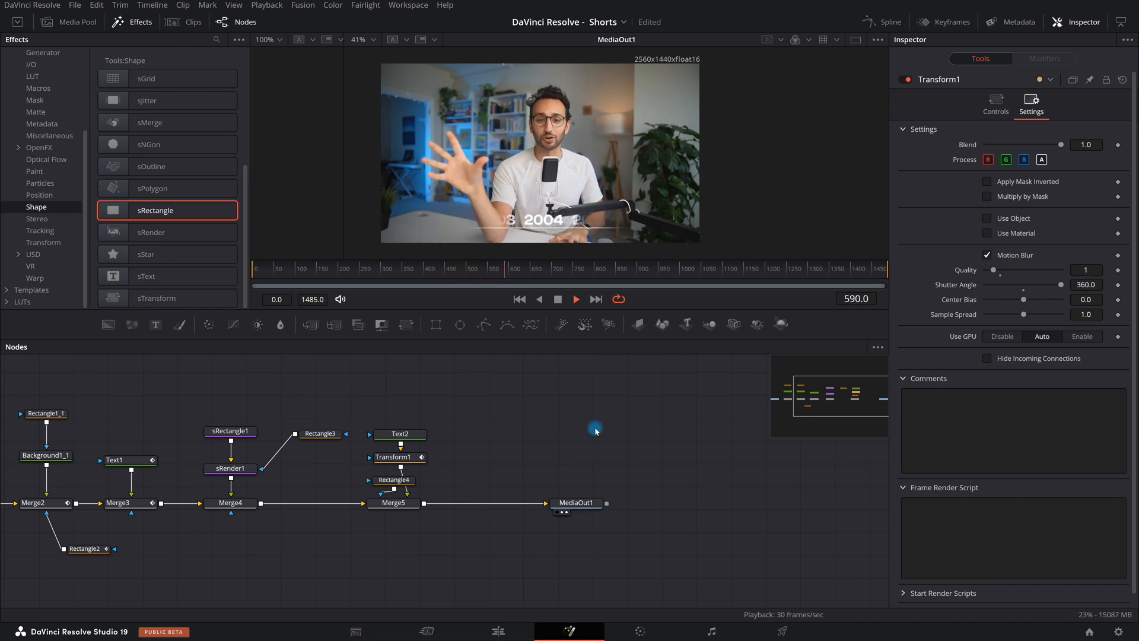
pyautogui.press('space')
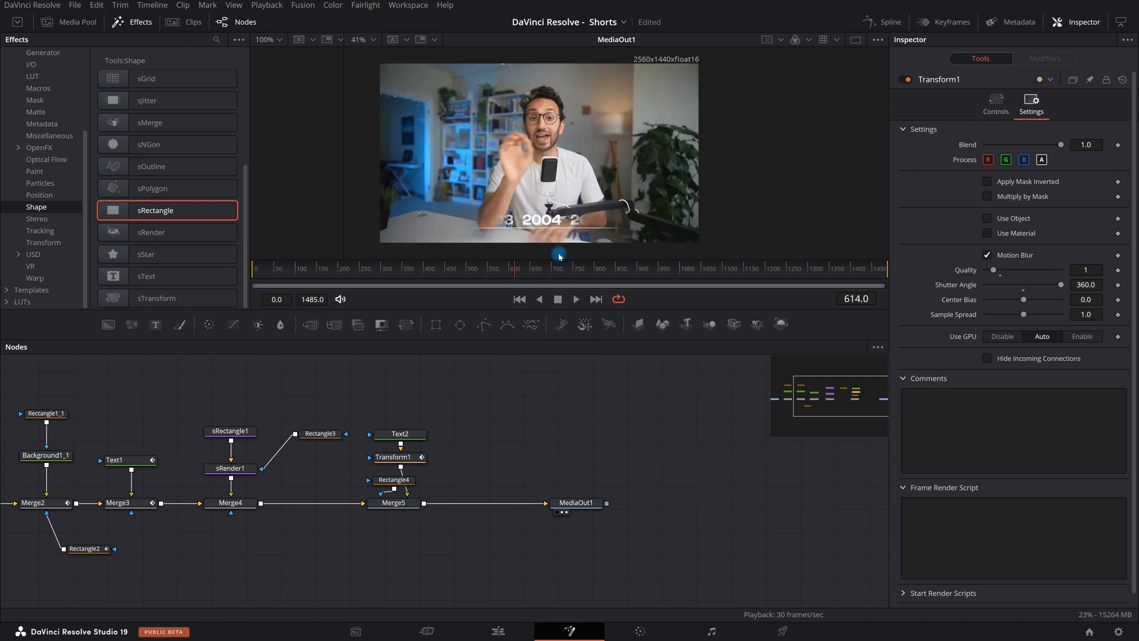
# Scrub ahead to frame 740 and examine the year timeline with its nodes from sRectangle1 to Merge5 selected
pyautogui.moveTo(509, 270); pyautogui.dragTo(572, 274)
pyautogui.moveTo(317, 281); pyautogui.dragTo(568, 281)
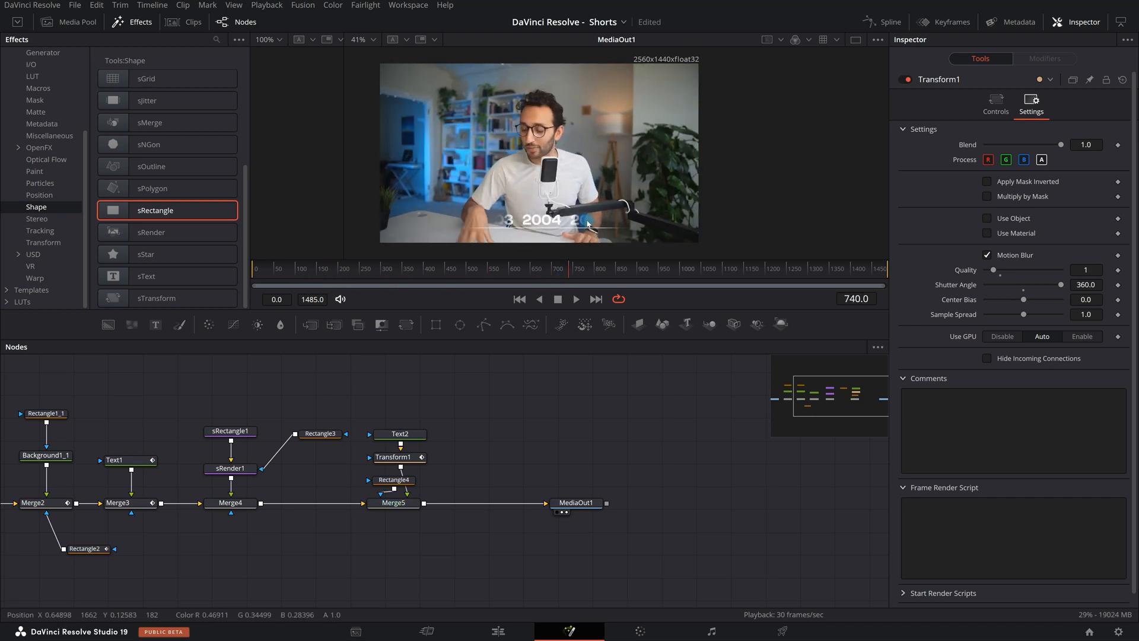
pyautogui.scroll(-2, 587, 224)
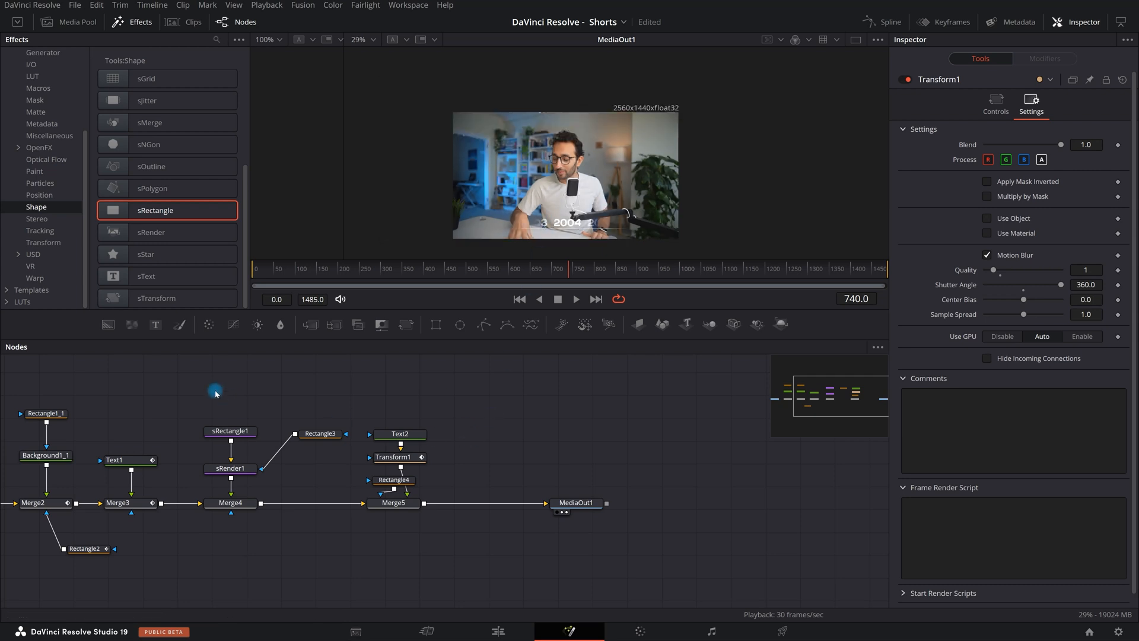
pyautogui.moveTo(300, 415); pyautogui.dragTo(462, 582)
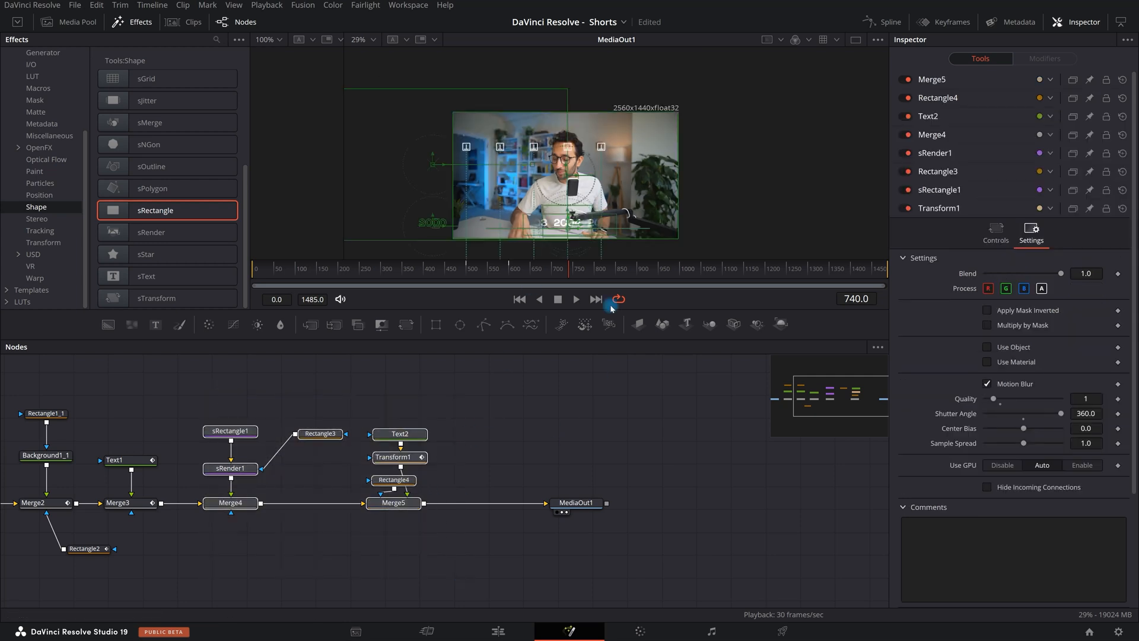
pyautogui.scroll(-2, 651, 190)
pyautogui.moveTo(702, 128); pyautogui.dragTo(670, 119)
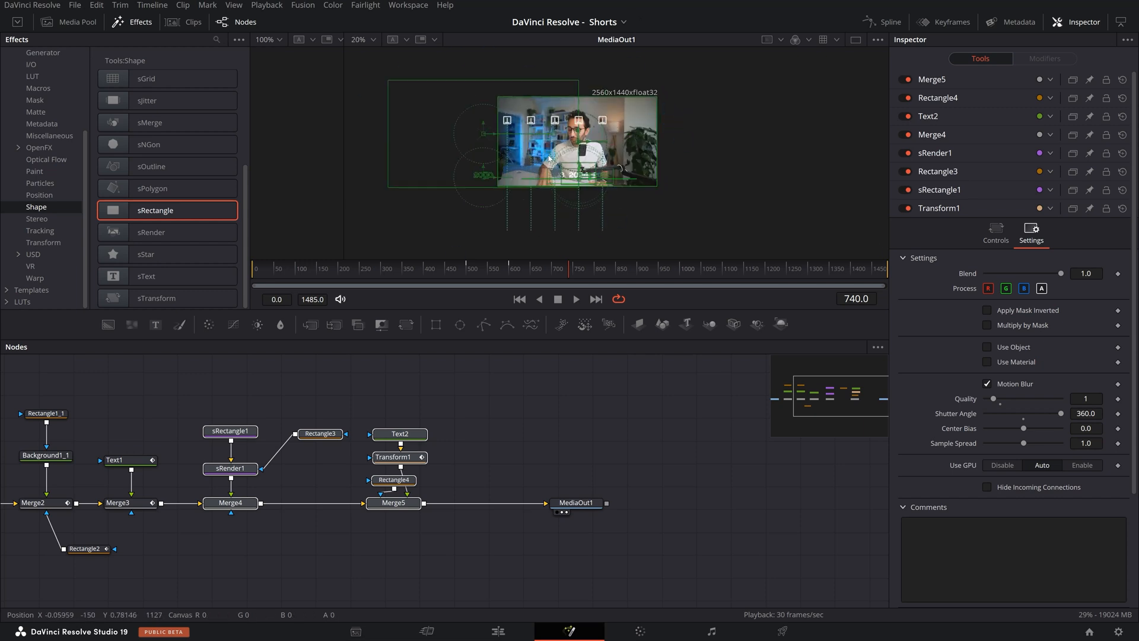
pyautogui.click(600, 473)
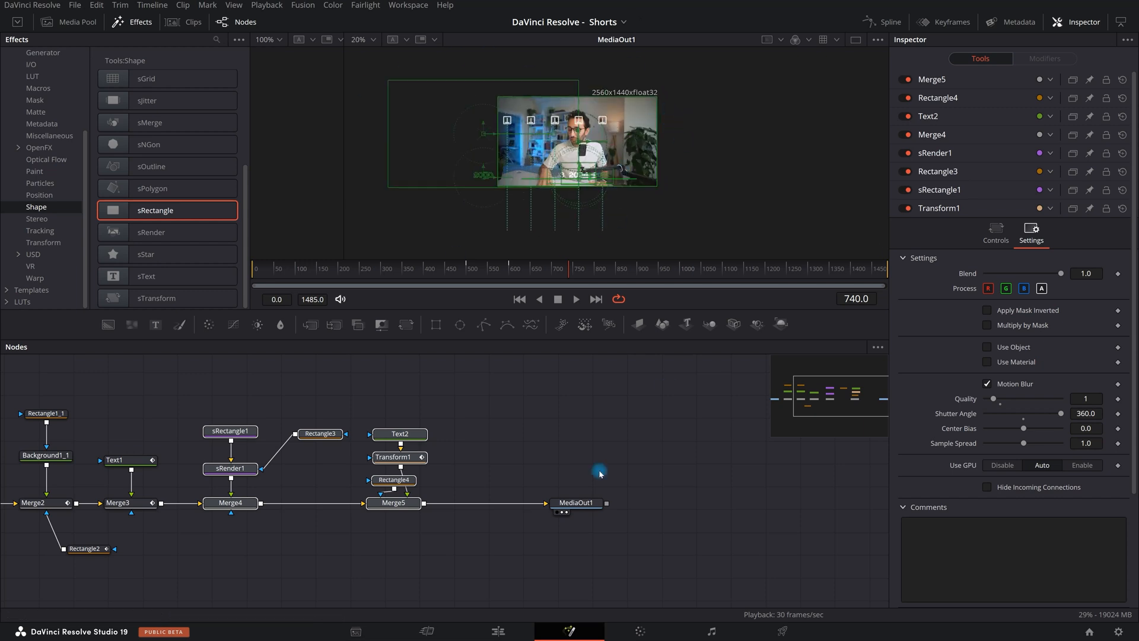
# Switch to the Edit page, move the playhead to the Video clip's start and set the render cache to User
pyautogui.click(498, 632)
pyautogui.click(445, 330)
pyautogui.moveTo(444, 331)
pyautogui.mouseDown()
pyautogui.moveTo(465, 333)
pyautogui.moveTo(441, 332)
pyautogui.mouseUp()
pyautogui.click(267, 5)
pyautogui.moveTo(294, 63)
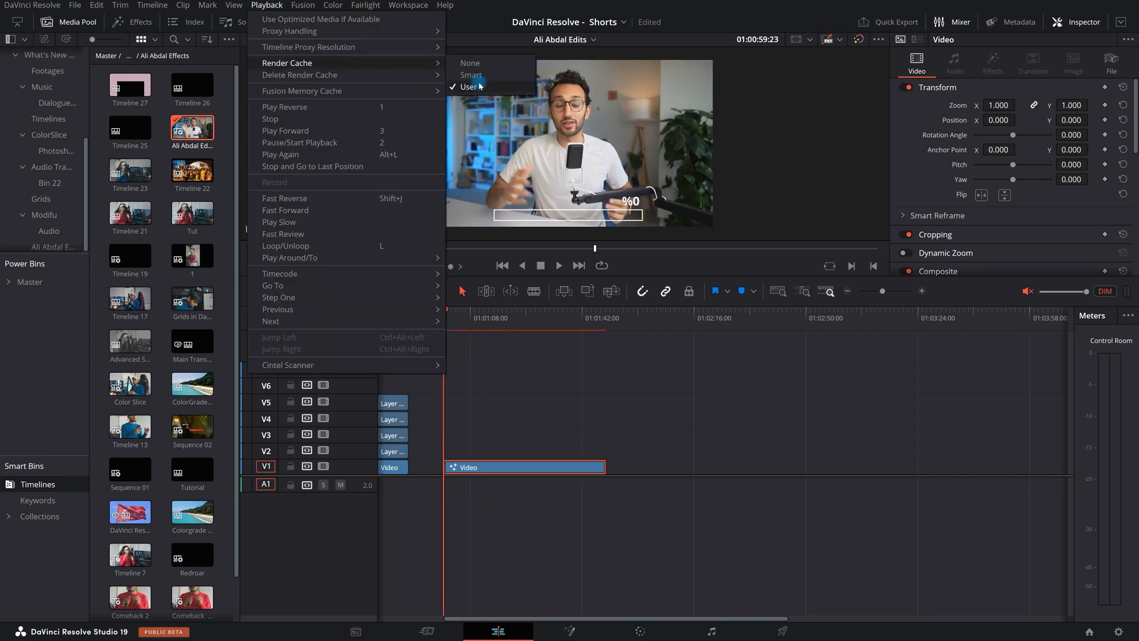
pyautogui.click(469, 87)
pyautogui.click(725, 510)
# Play the Video clip from its beginning and on from 01:01:04:00 to review the rendered animations
pyautogui.press('space')
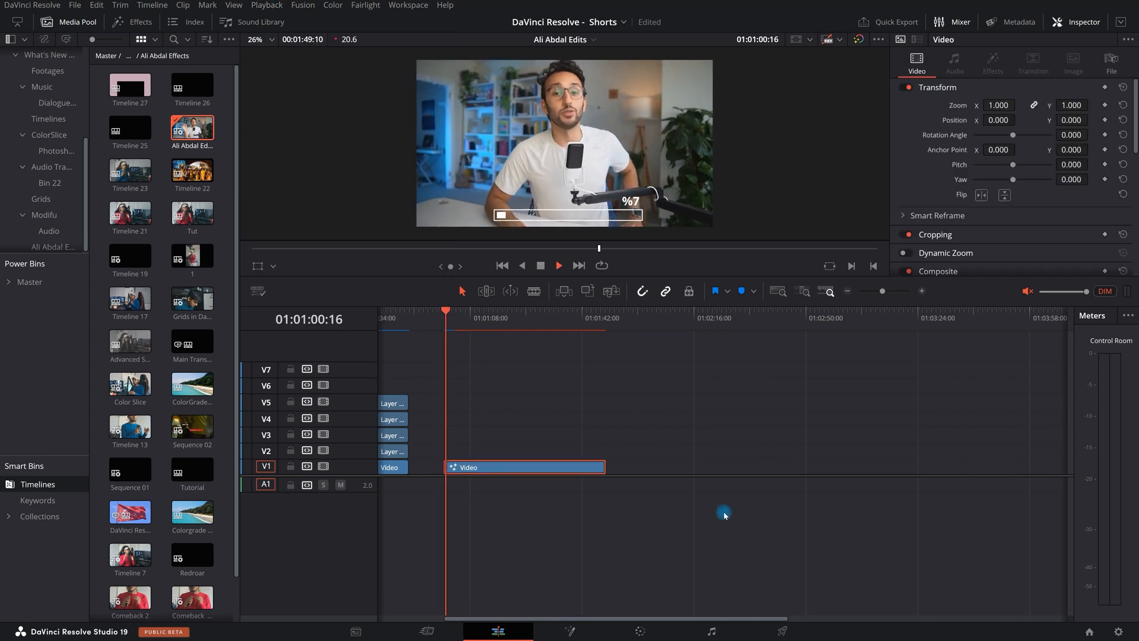
pyautogui.click(456, 325)
pyautogui.press('space')
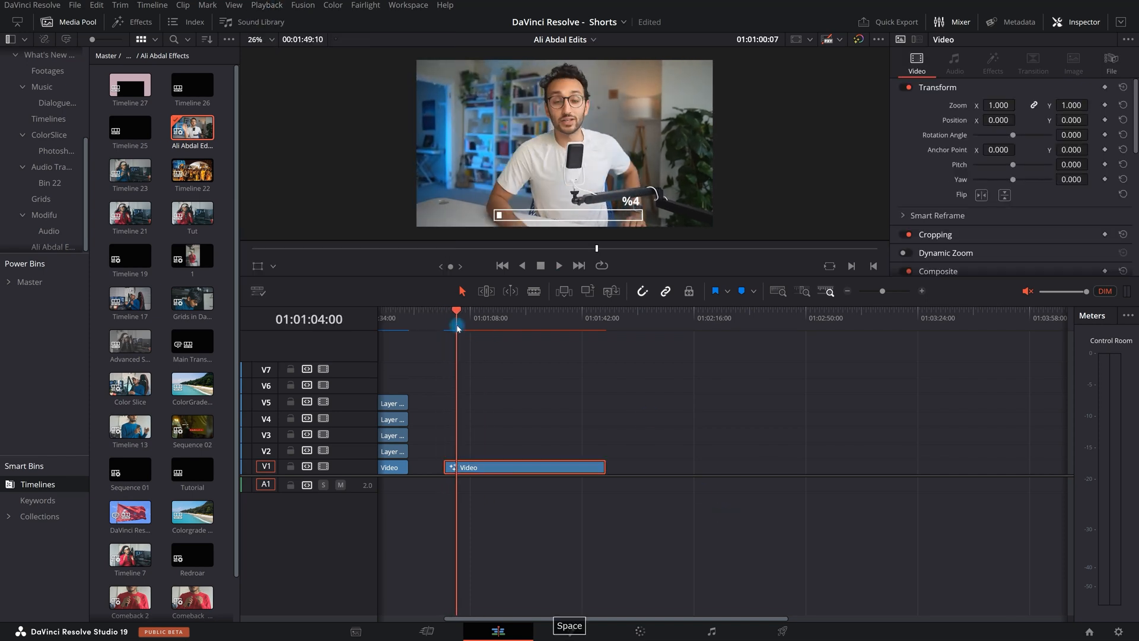
pyautogui.press('space')
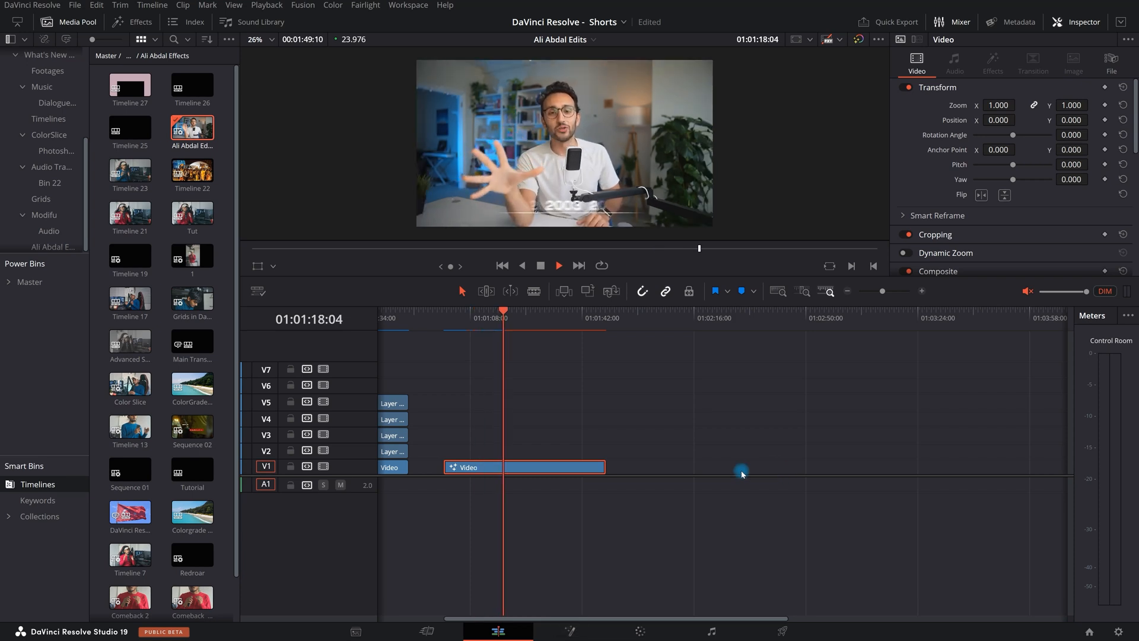
pyautogui.press('space')
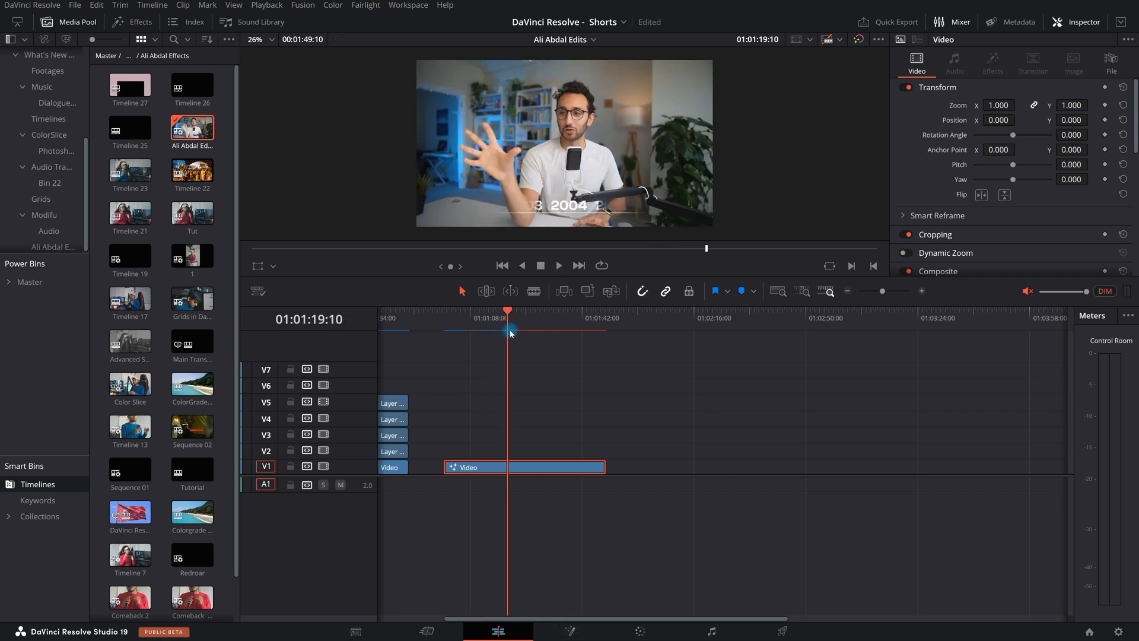
# Replay the rendered year scroll on the edit timeline from about 01:01:14:14
pyautogui.scroll(3, 455, 332)
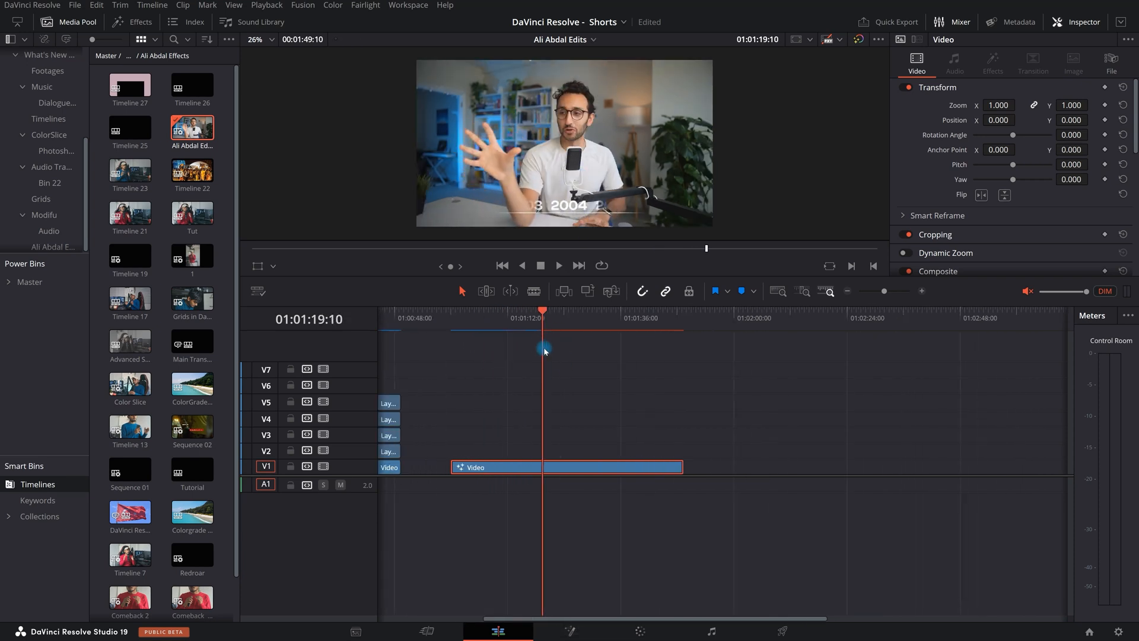
pyautogui.moveTo(502, 318); pyautogui.dragTo(518, 318)
pyautogui.press('space')
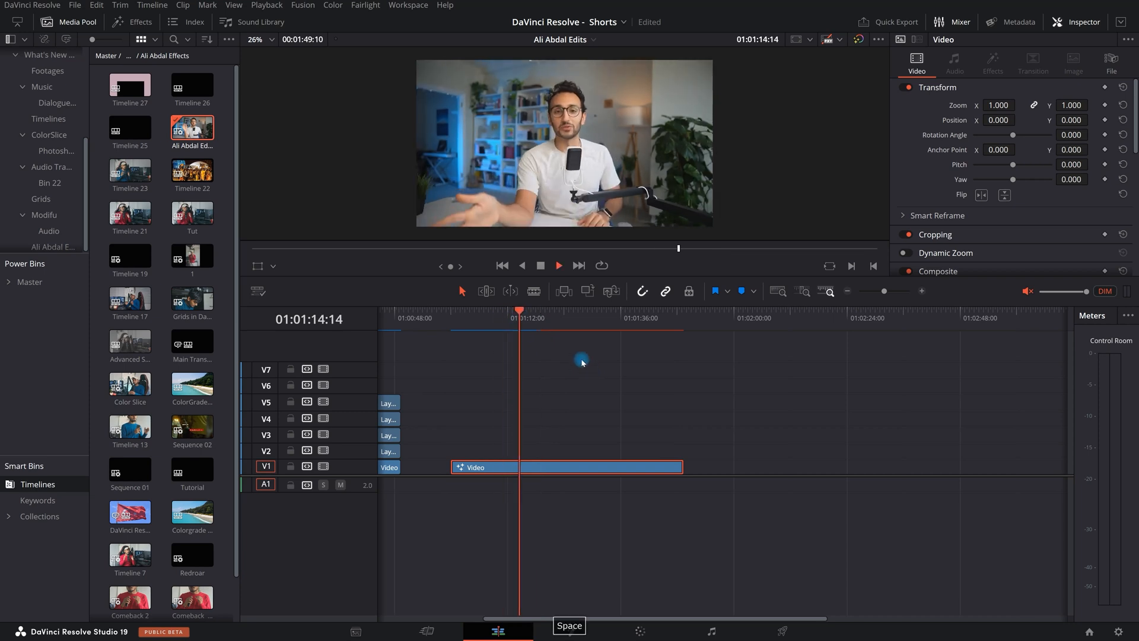
pyautogui.scroll(1, 599, 385)
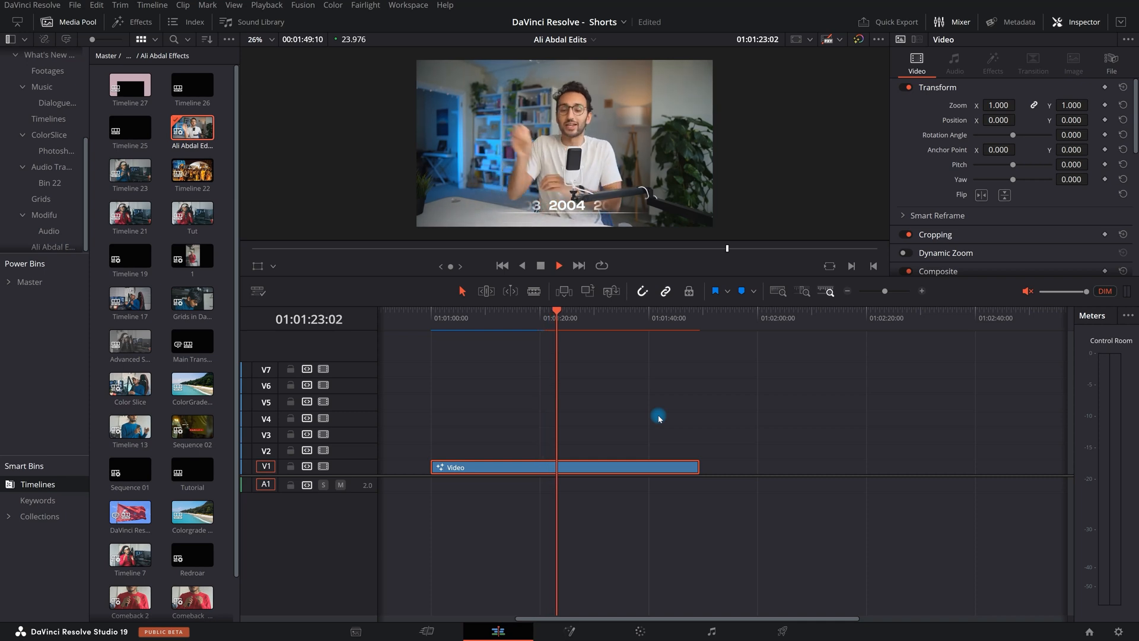
pyautogui.press('space')
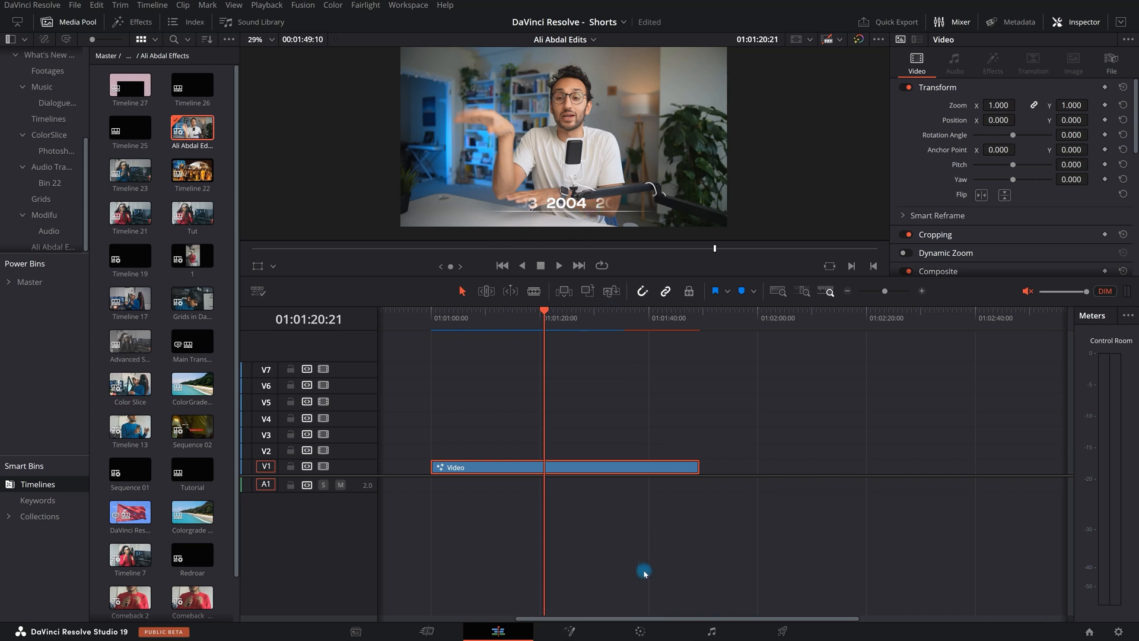
# Return to the Fusion page and examine the group of nodes that makes up the year timeline
pyautogui.click(585, 638)
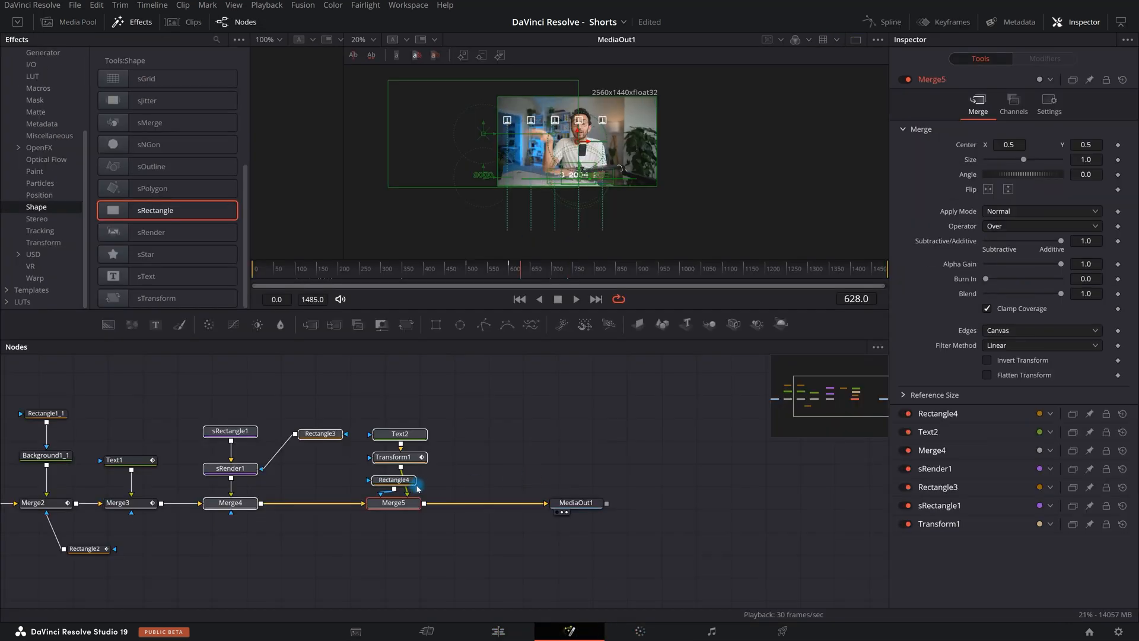
pyautogui.scroll(2, 301, 421)
pyautogui.moveTo(212, 409); pyautogui.dragTo(406, 587)
pyautogui.moveTo(458, 372); pyautogui.dragTo(555, 587)
pyautogui.scroll(-3, 391, 448)
pyautogui.scroll(3, 392, 448)
pyautogui.moveTo(212, 367); pyautogui.dragTo(415, 543)
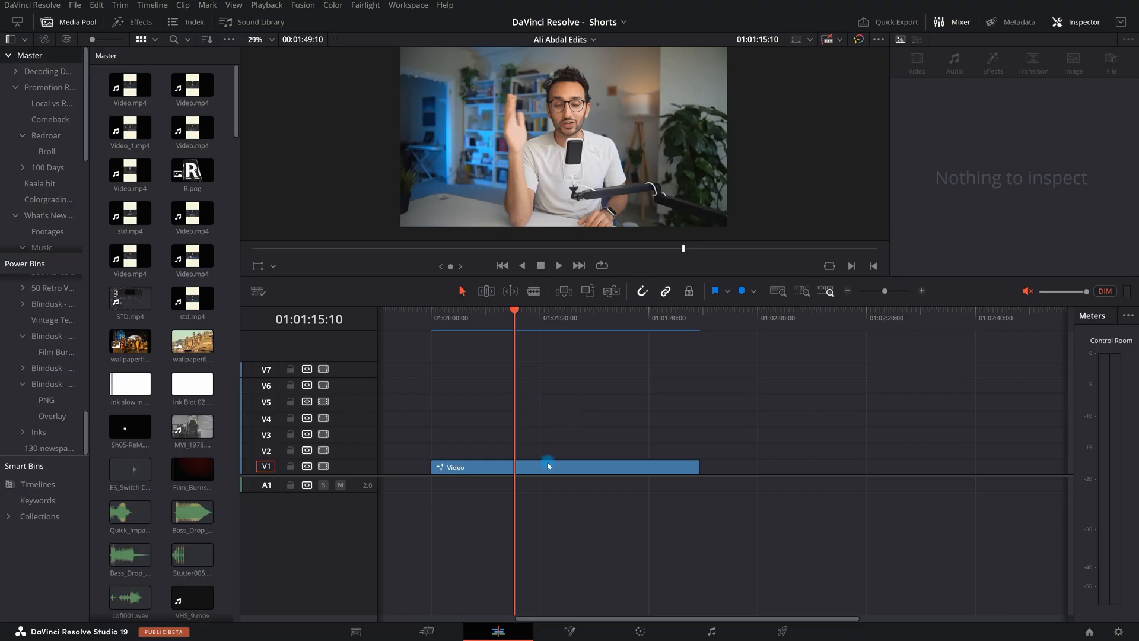
# Open the Video clip in the Fusion page and select the year timeline's nodes from sRectangle1 to Merge5
pyautogui.click(560, 470)
pyautogui.rightClick(560, 470)
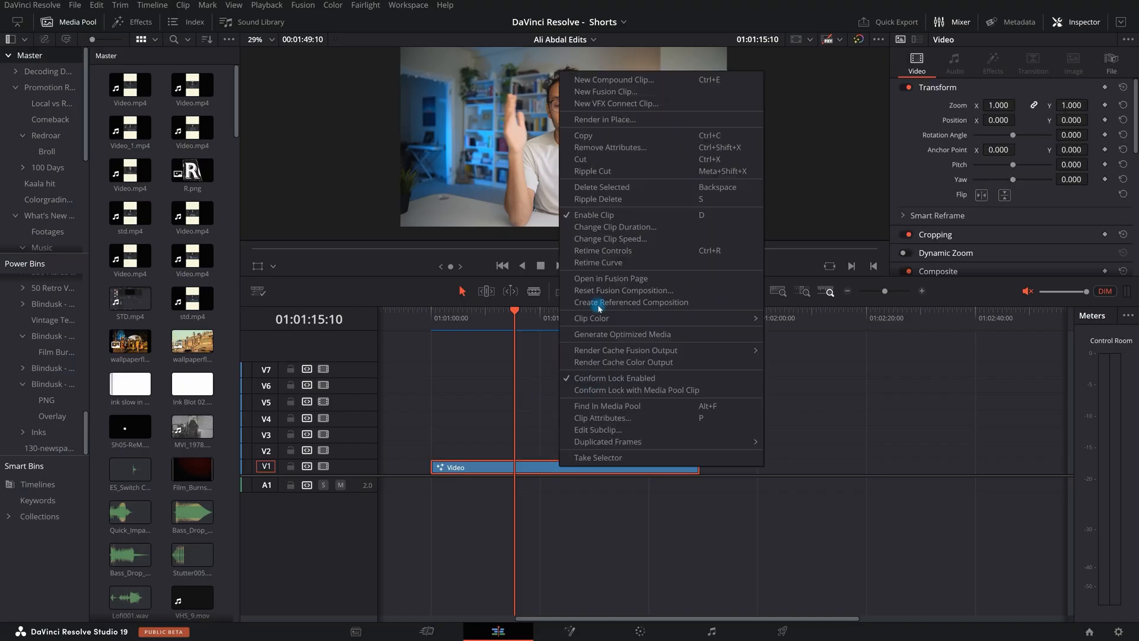
pyautogui.click(578, 289)
pyautogui.moveTo(168, 400); pyautogui.dragTo(262, 469)
pyautogui.click(354, 562)
pyautogui.moveTo(347, 416); pyautogui.dragTo(524, 544)
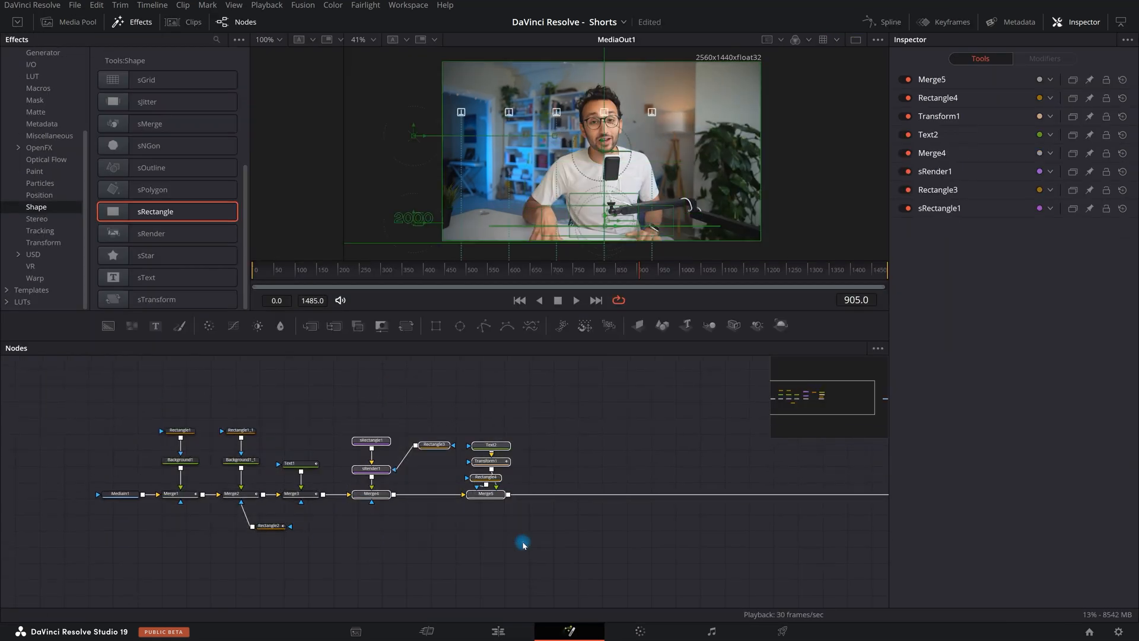
# Add a Background node and merge it into the node chain directly after Merge5
pyautogui.hscroll(5, 529, 415)
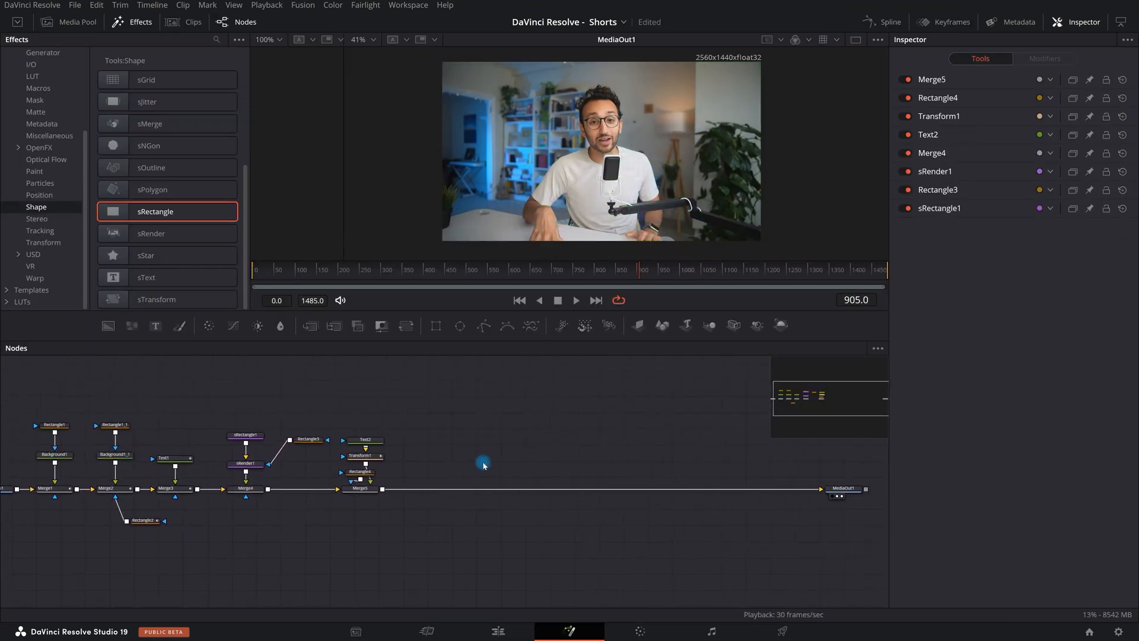
pyautogui.scroll(4, 431, 487)
pyautogui.scroll(-2, 518, 479)
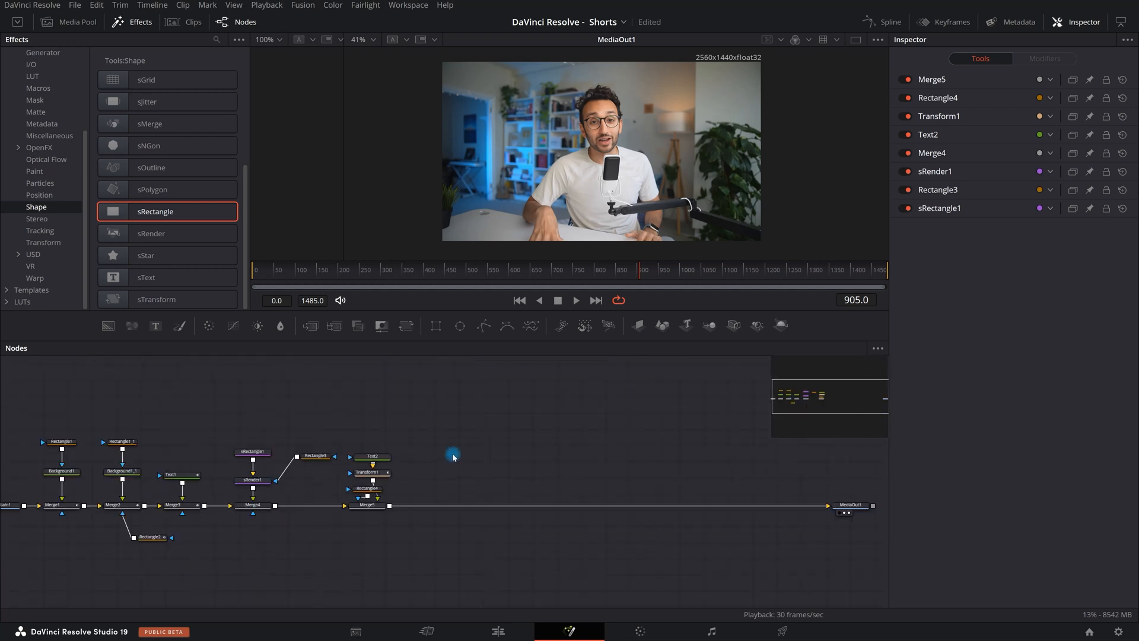
pyautogui.click(108, 326)
pyautogui.scroll(2, 462, 488)
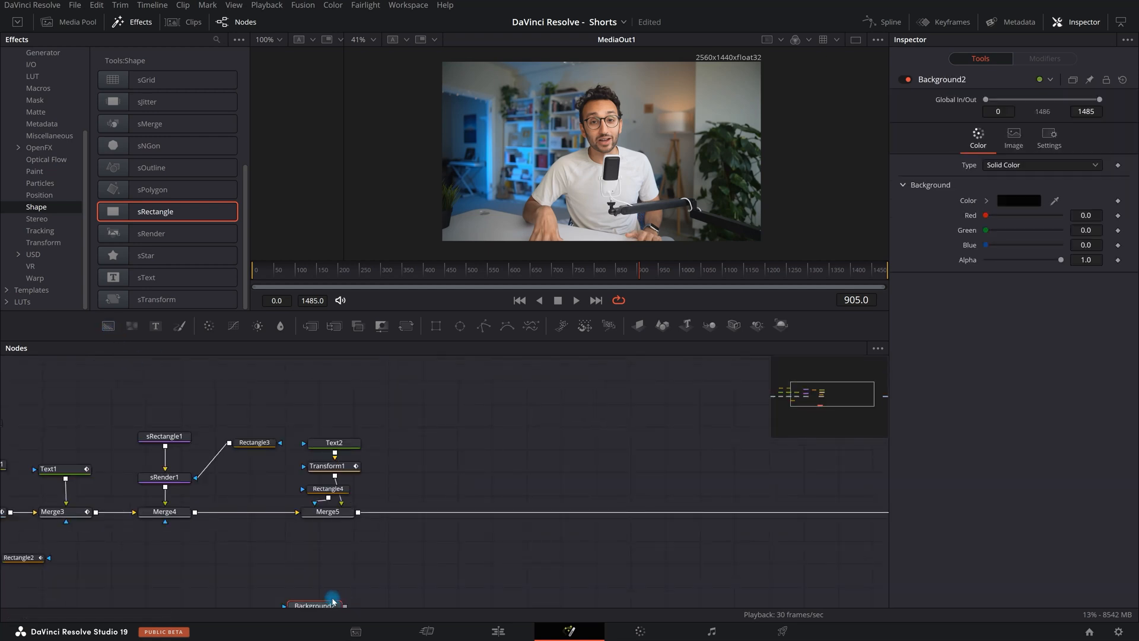
pyautogui.moveTo(336, 605); pyautogui.dragTo(359, 515)
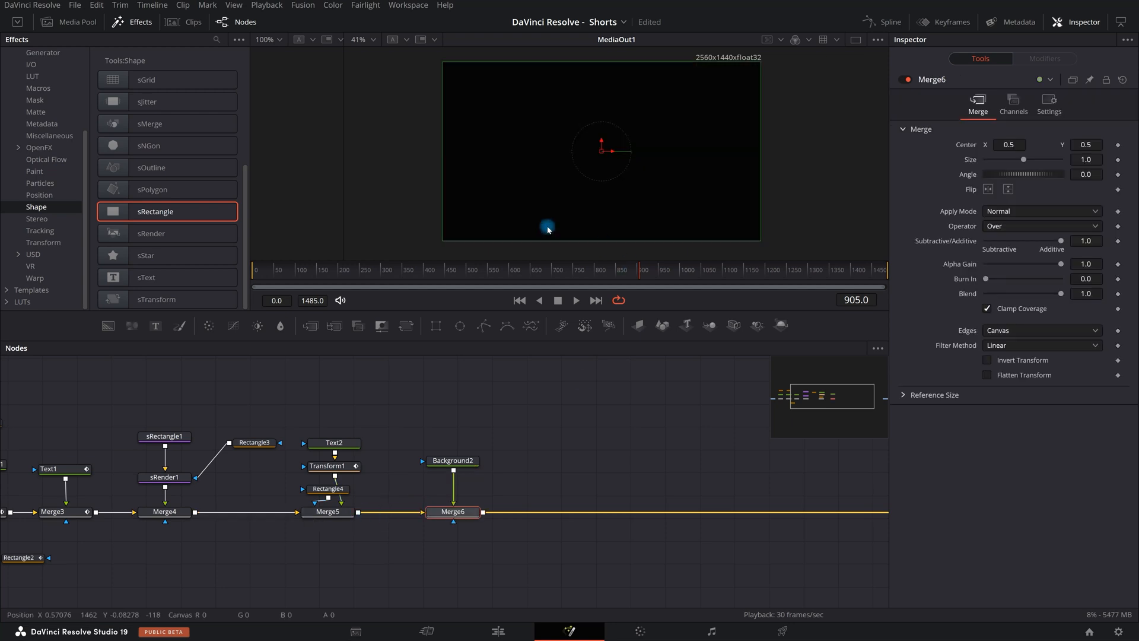
# Set the new Background2 node's color to solid white
pyautogui.click(466, 471)
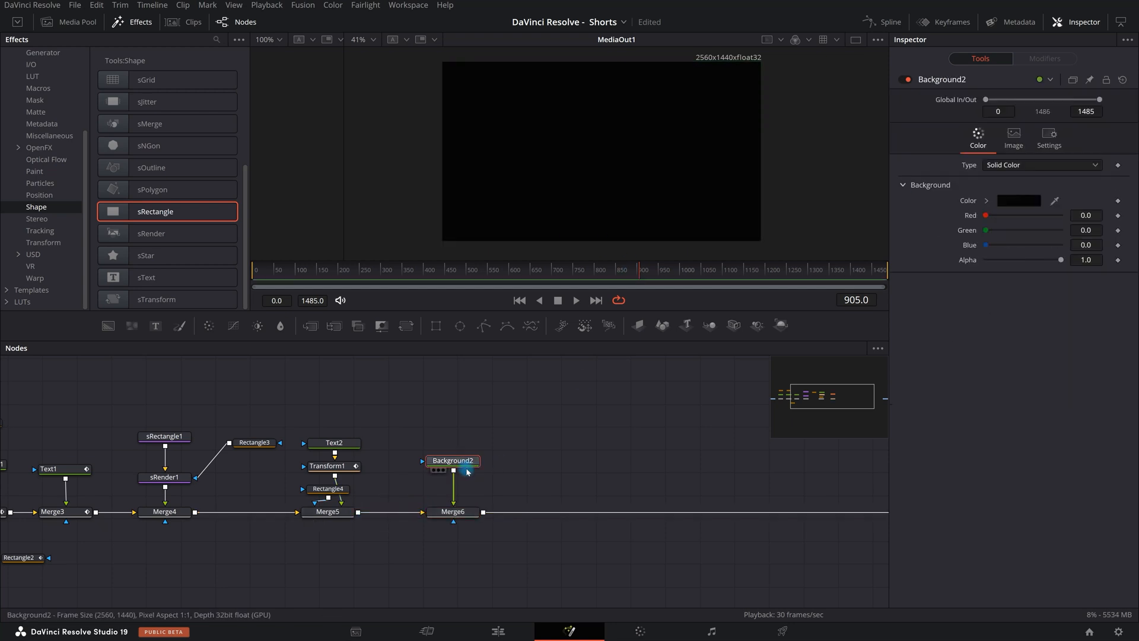
pyautogui.click(1019, 201)
pyautogui.click(700, 244)
pyautogui.click(701, 212)
pyautogui.click(698, 429)
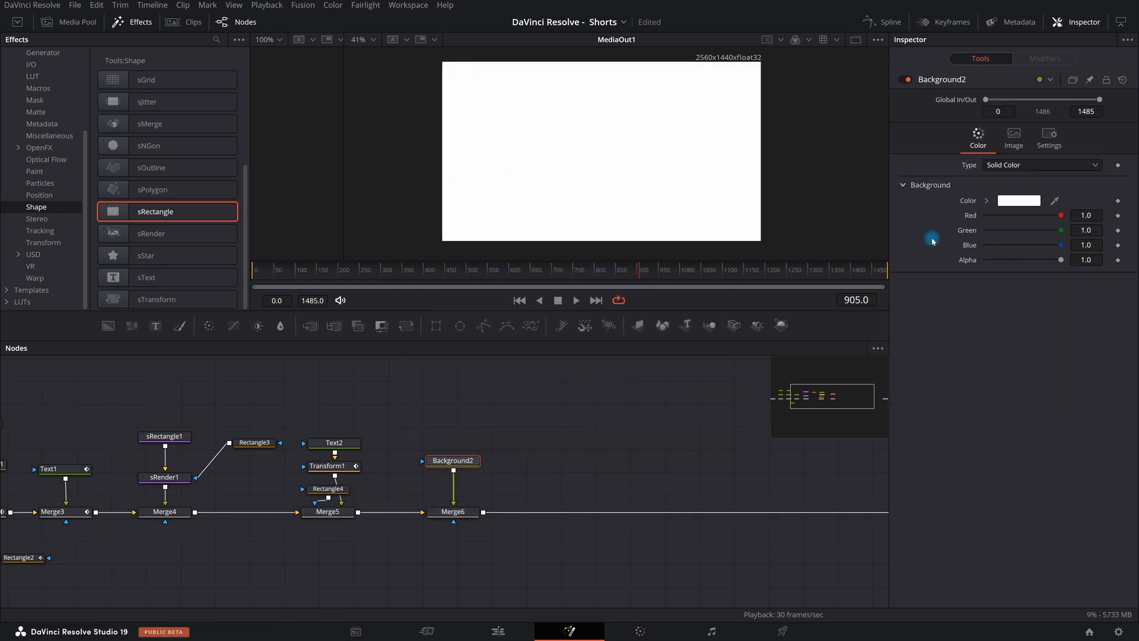
# Mask the white background with a rectangle and shape it into a low bar, height about 0.129, centered at about 0.507, 0.099
pyautogui.click(436, 326)
pyautogui.click(491, 428)
pyautogui.click(466, 439)
pyautogui.moveTo(466, 442); pyautogui.dragTo(544, 429)
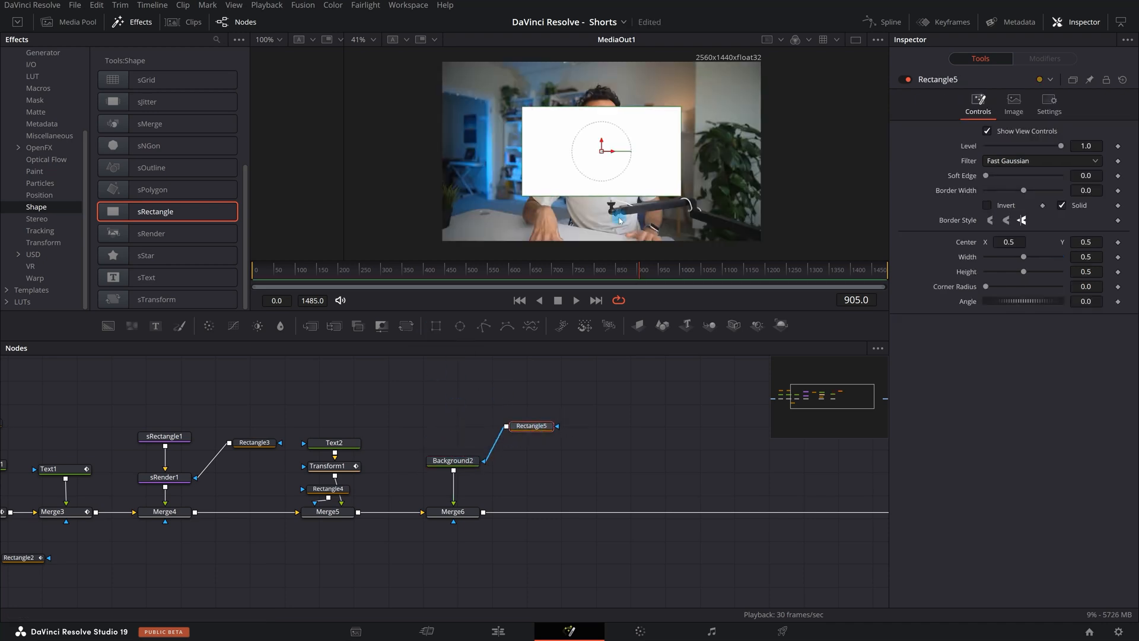
pyautogui.moveTo(604, 109); pyautogui.dragTo(605, 227)
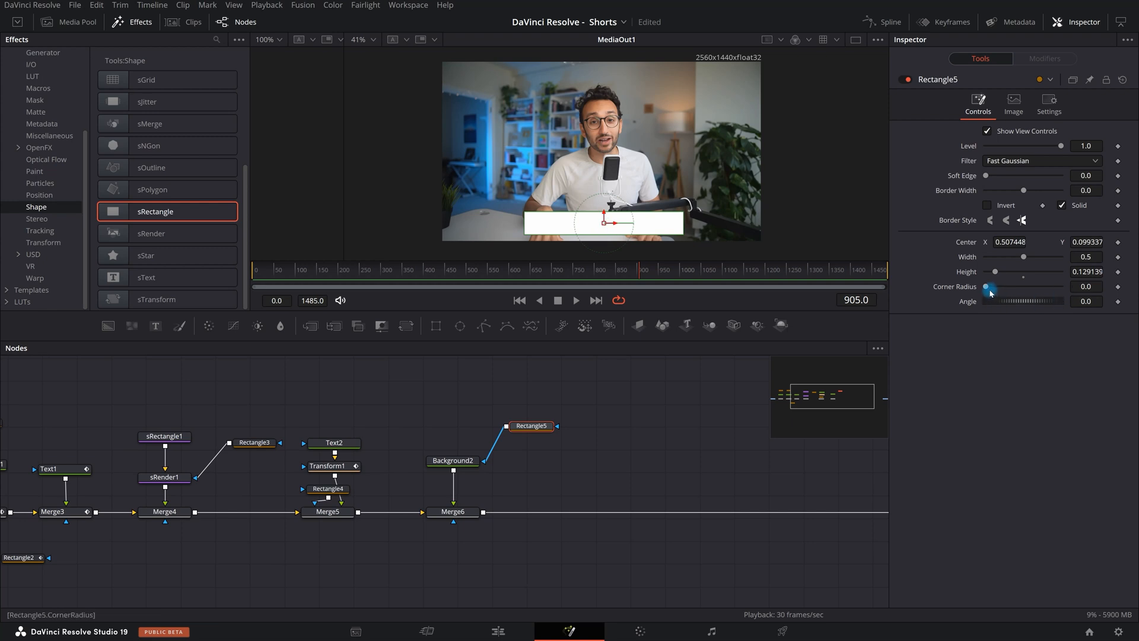
# Set Rectangle5's corner radius to about 0.394 and its height to about 0.110, and arrange the node above Background2
pyautogui.moveTo(1018, 285); pyautogui.dragTo(1015, 286)
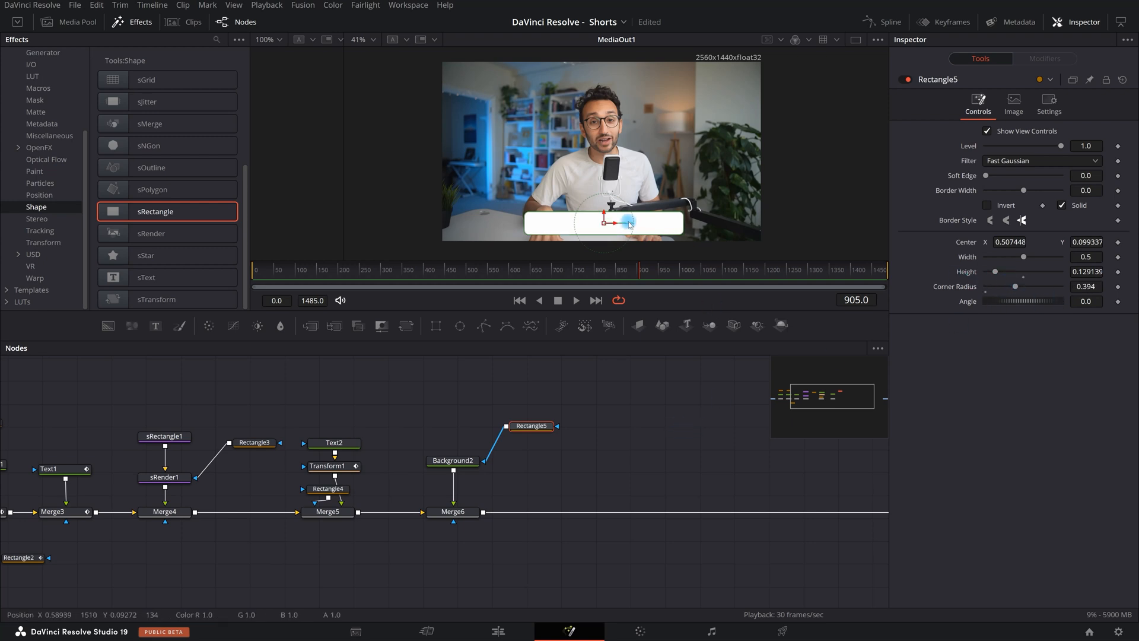
pyautogui.moveTo(1081, 275); pyautogui.dragTo(1075, 272)
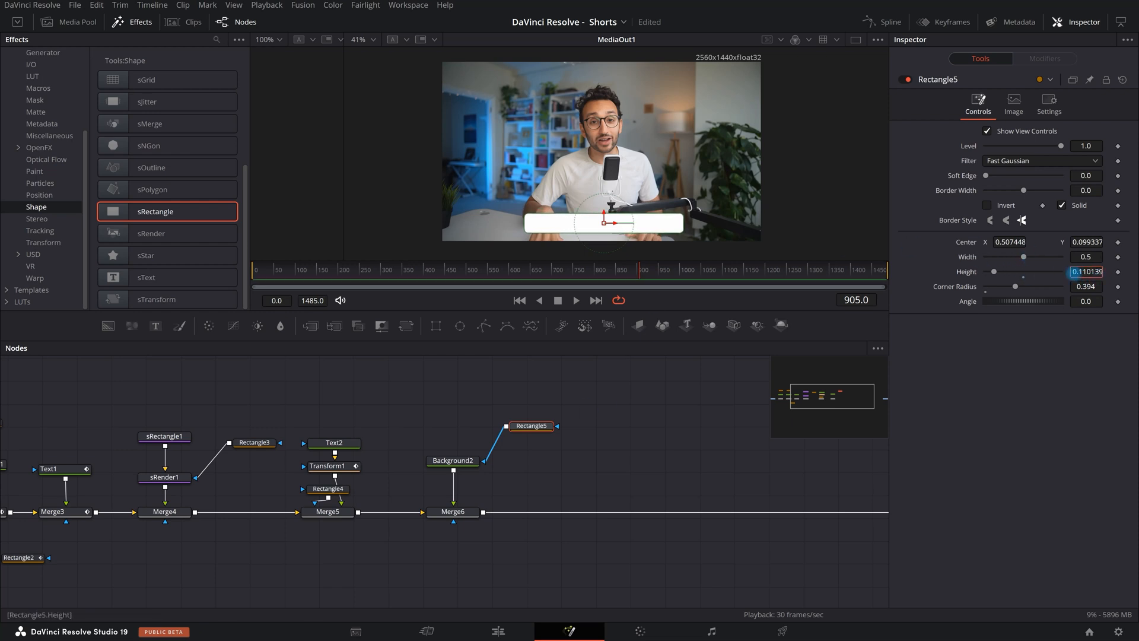
pyautogui.moveTo(543, 428); pyautogui.dragTo(466, 431)
# Add a MultiMerge node and insert it into the node chain directly after Merge6
pyautogui.click(565, 466)
pyautogui.hotkey('shift', 'space')
pyautogui.write('multi')
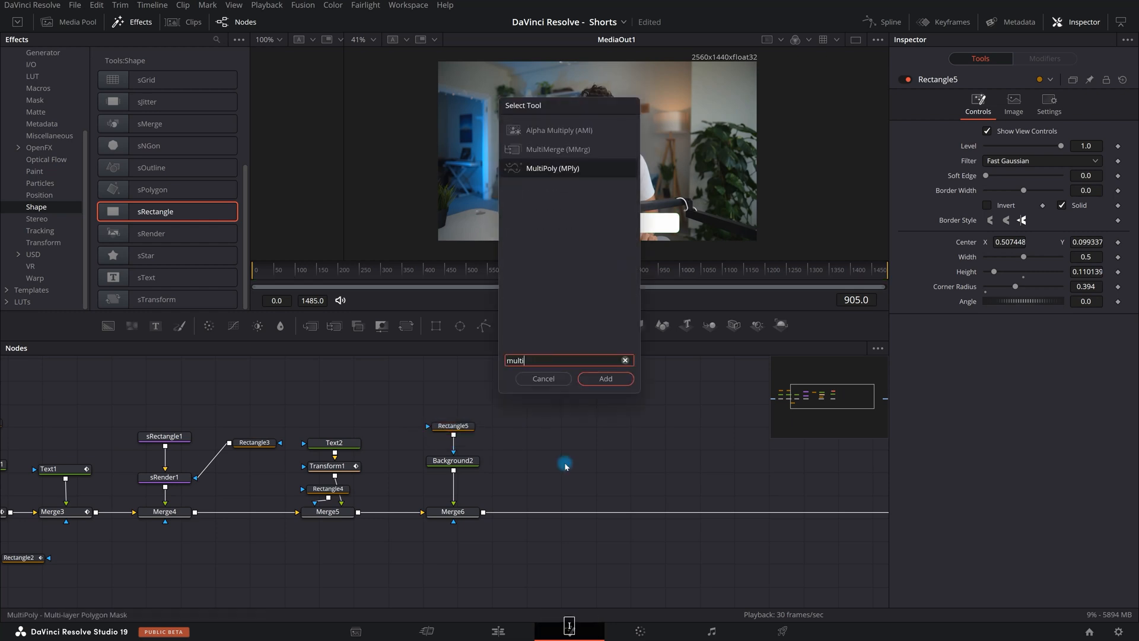
pyautogui.press('Up')
pyautogui.press('Return')
pyautogui.moveTo(567, 464); pyautogui.dragTo(578, 517)
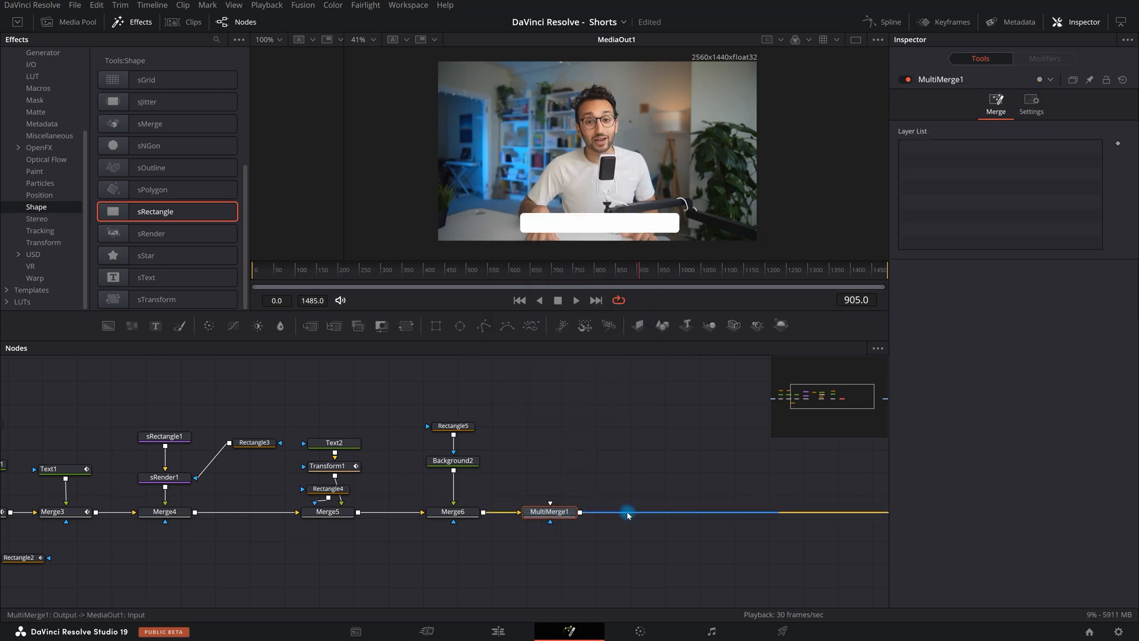
# Add a Text node feeding MultiMerge1 and arrange it just above that node
pyautogui.scroll(-2, 641, 461)
pyautogui.scroll(3, 641, 461)
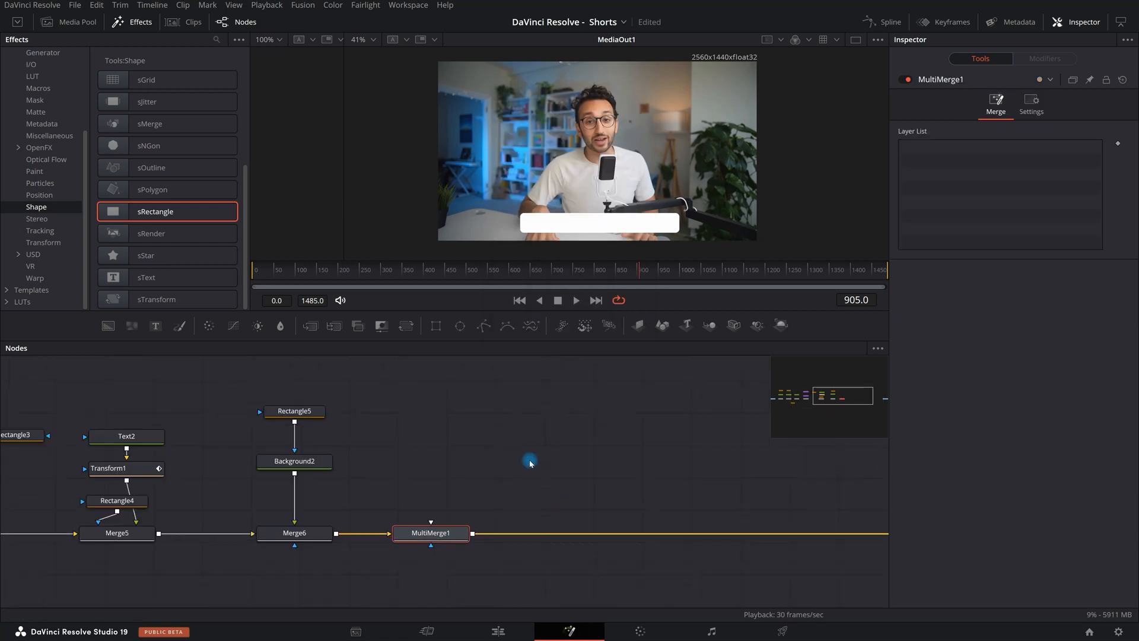
pyautogui.click(154, 327)
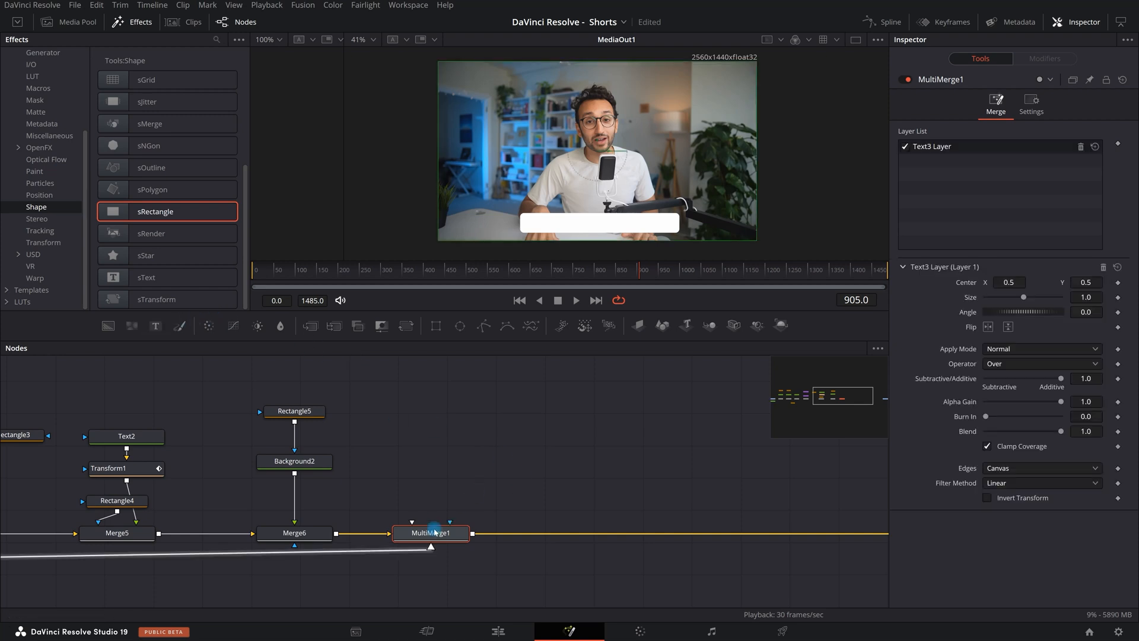
pyautogui.scroll(-2, 653, 445)
pyautogui.scroll(-2, 209, 513)
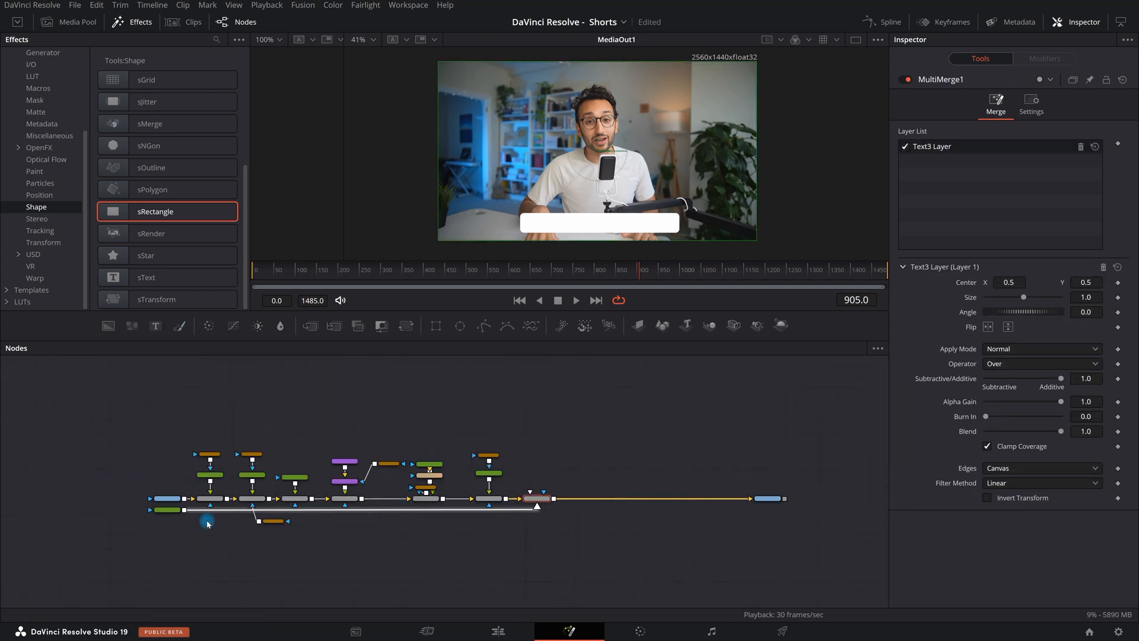
pyautogui.moveTo(151, 509); pyautogui.dragTo(556, 475)
pyautogui.scroll(4, 616, 465)
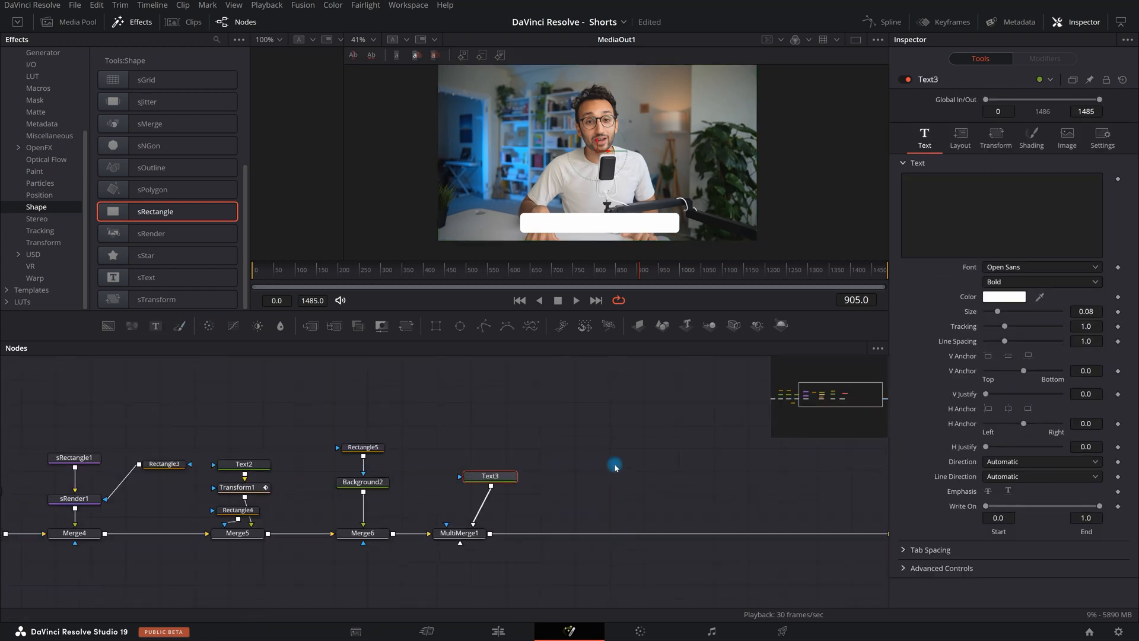
pyautogui.moveTo(468, 455); pyautogui.dragTo(443, 468)
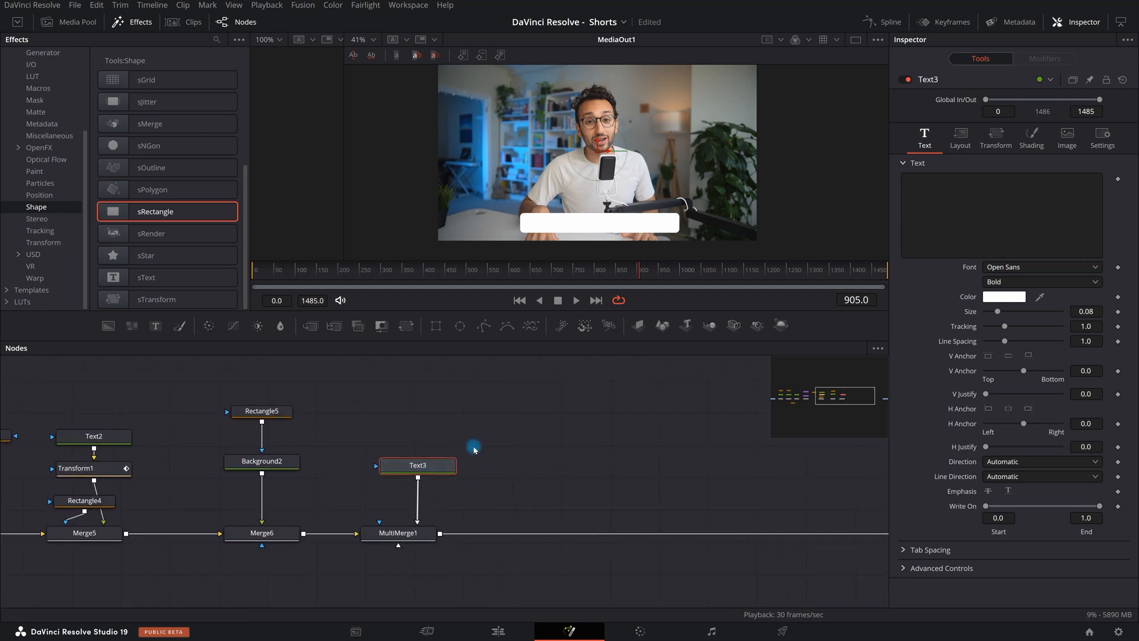
# Enter "How" as the new Text3 node's text and move it onto the left end of the white bar
pyautogui.click(414, 533)
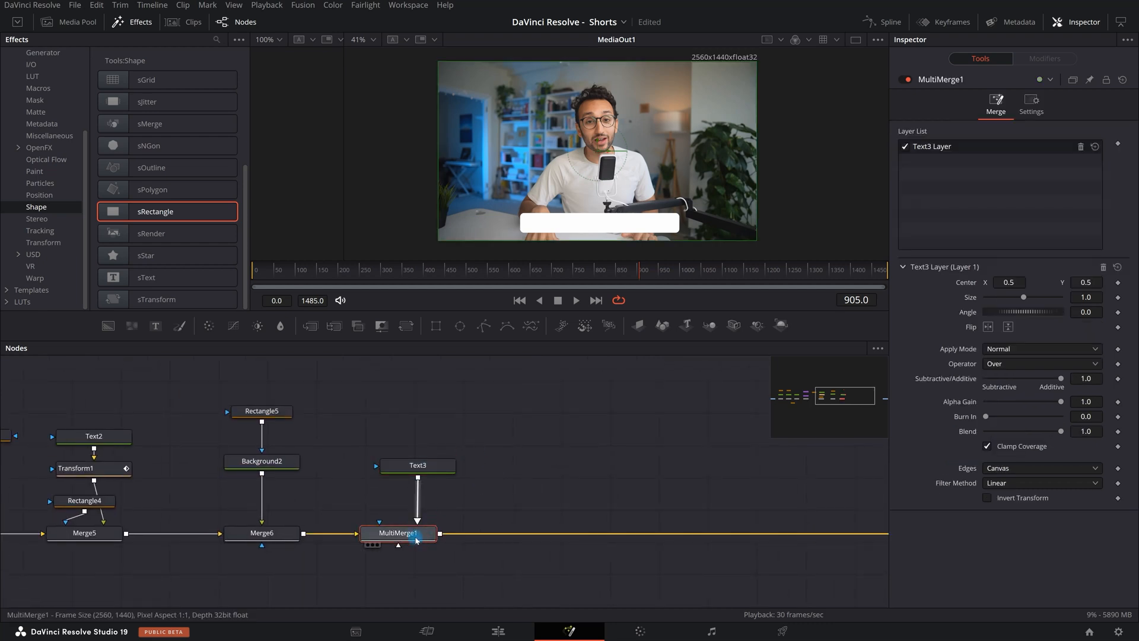
pyautogui.click(413, 469)
pyautogui.click(914, 222)
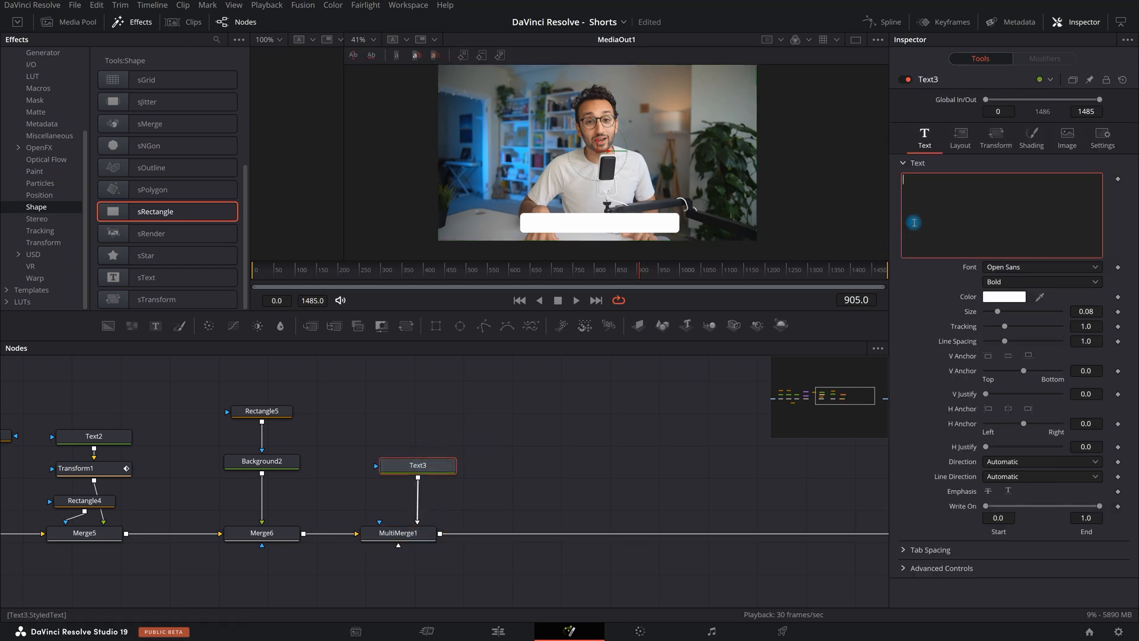
pyautogui.write('How')
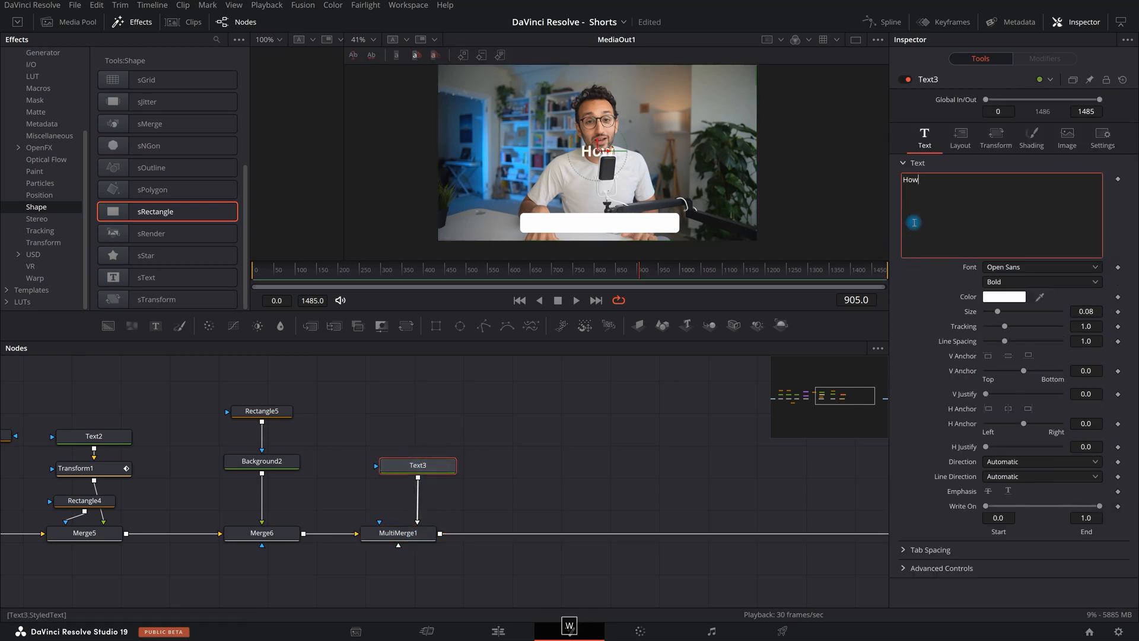
pyautogui.moveTo(596, 156); pyautogui.dragTo(593, 225)
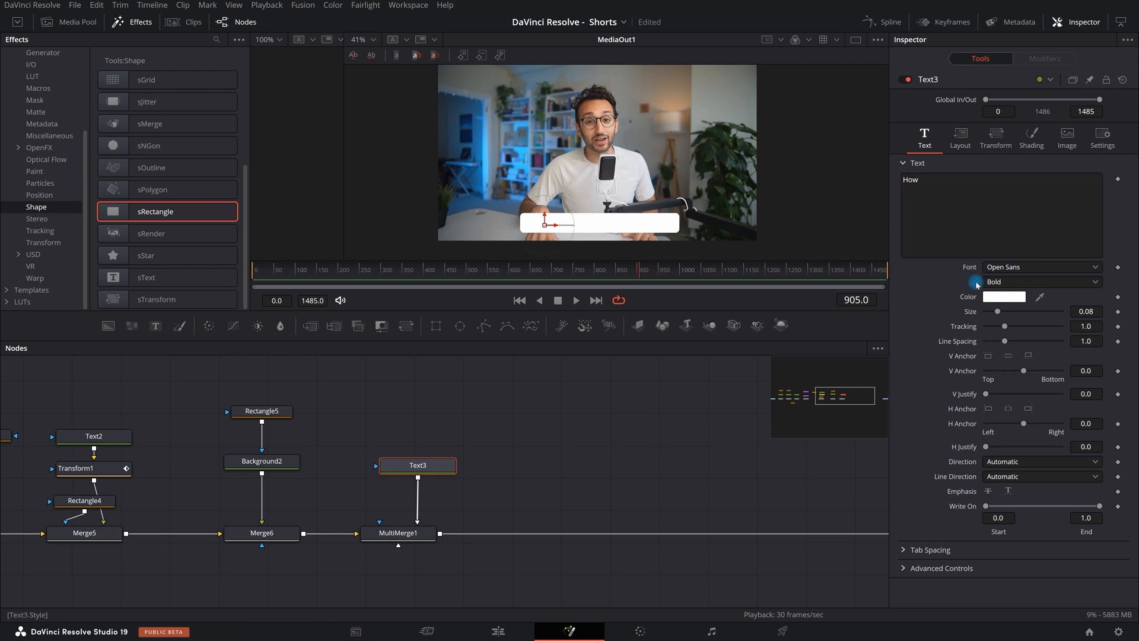
# Change the color of the "How" text to black (#000000)
pyautogui.click(1002, 297)
pyautogui.moveTo(700, 320); pyautogui.dragTo(700, 337)
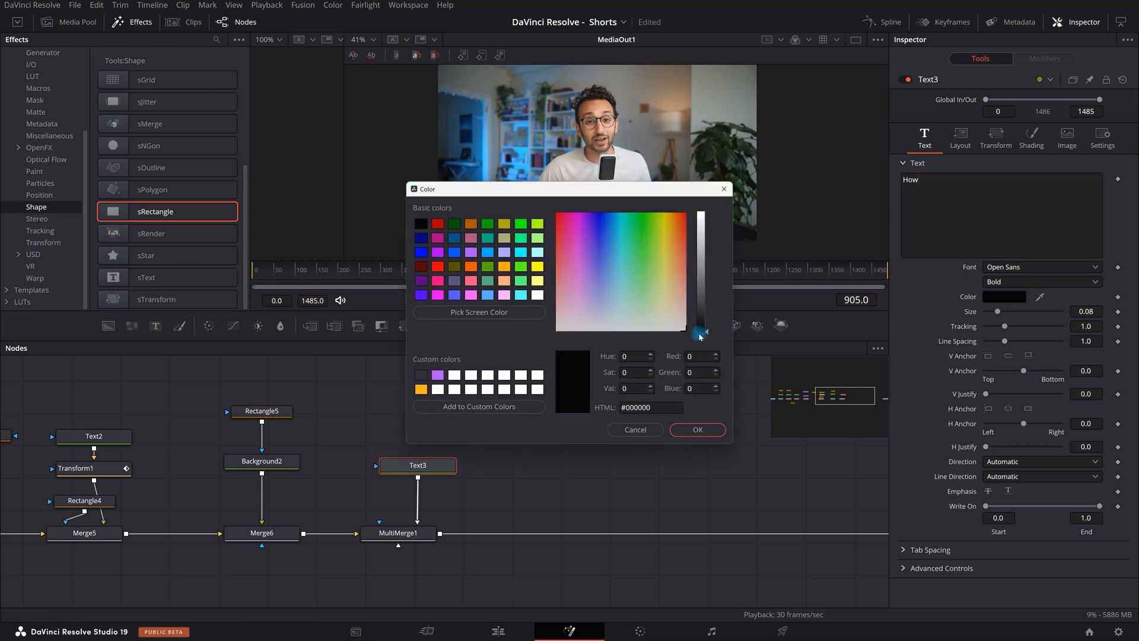
pyautogui.click(698, 430)
# Style the "How" text in Nohemi Semi Bold at size 0.0485 so it fits inside the white bar
pyautogui.click(1032, 268)
pyautogui.write('nohemi')
pyautogui.press('Return')
pyautogui.click(1039, 283)
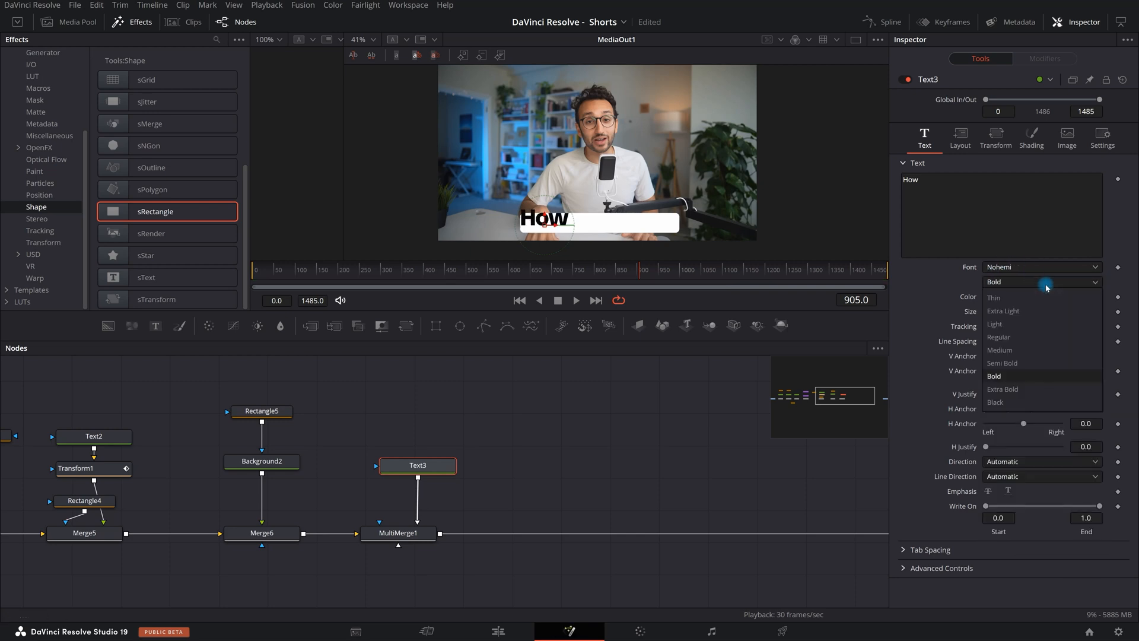
pyautogui.click(1033, 356)
pyautogui.moveTo(1101, 307); pyautogui.dragTo(908, 293)
pyautogui.click(1064, 283)
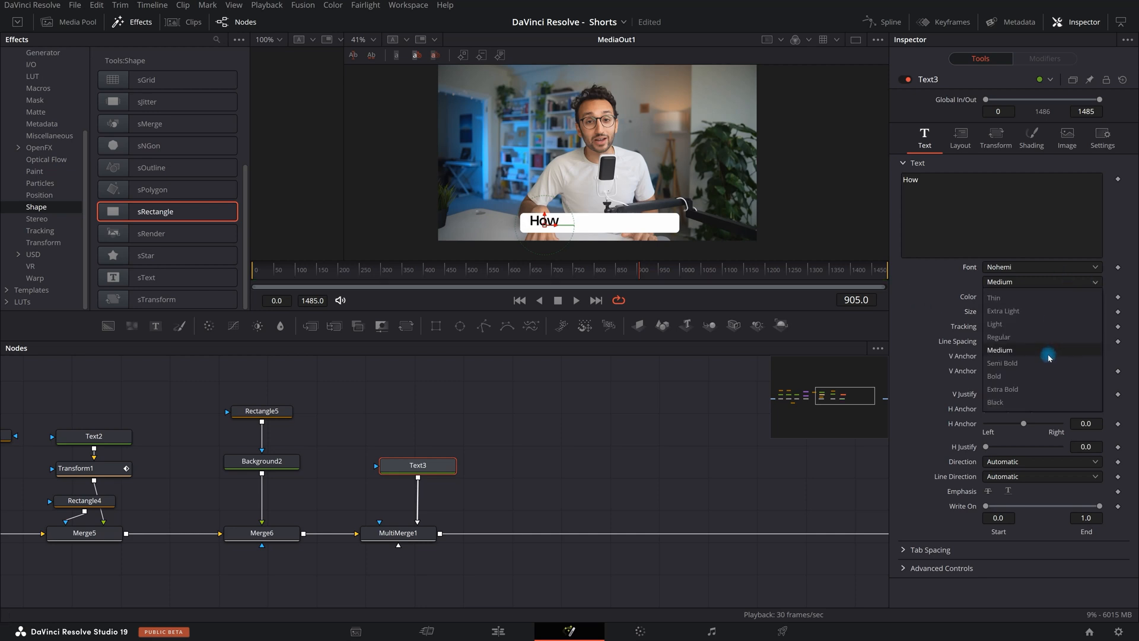
pyautogui.click(1048, 367)
pyautogui.scroll(3, 567, 235)
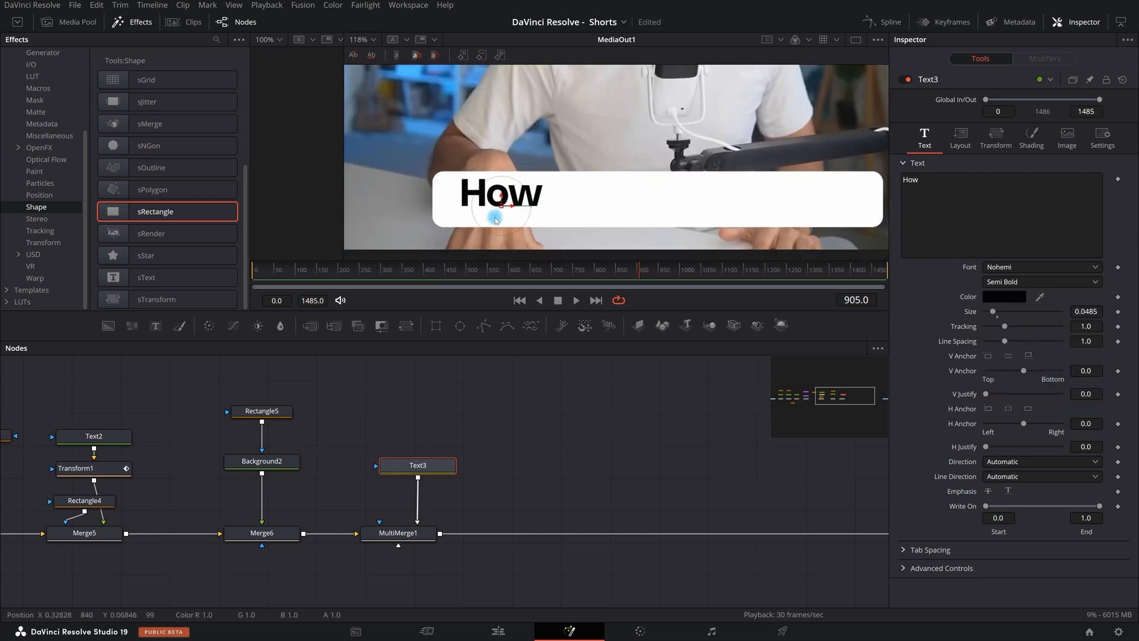
pyautogui.scroll(-3, 501, 178)
pyautogui.scroll(-1, 551, 148)
# Duplicate the Text3 node, connect the copy to MultiMerge1 and arrange it beside the original
pyautogui.moveTo(410, 426); pyautogui.dragTo(459, 475)
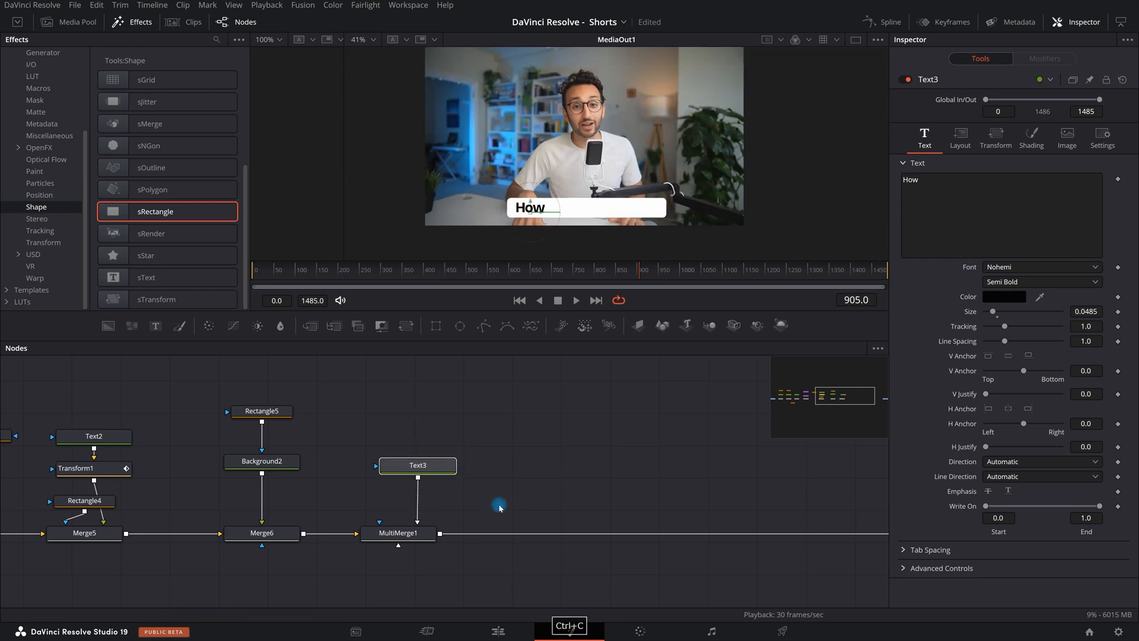
pyautogui.click(498, 510)
pyautogui.hotkey('ctrl', 'v')
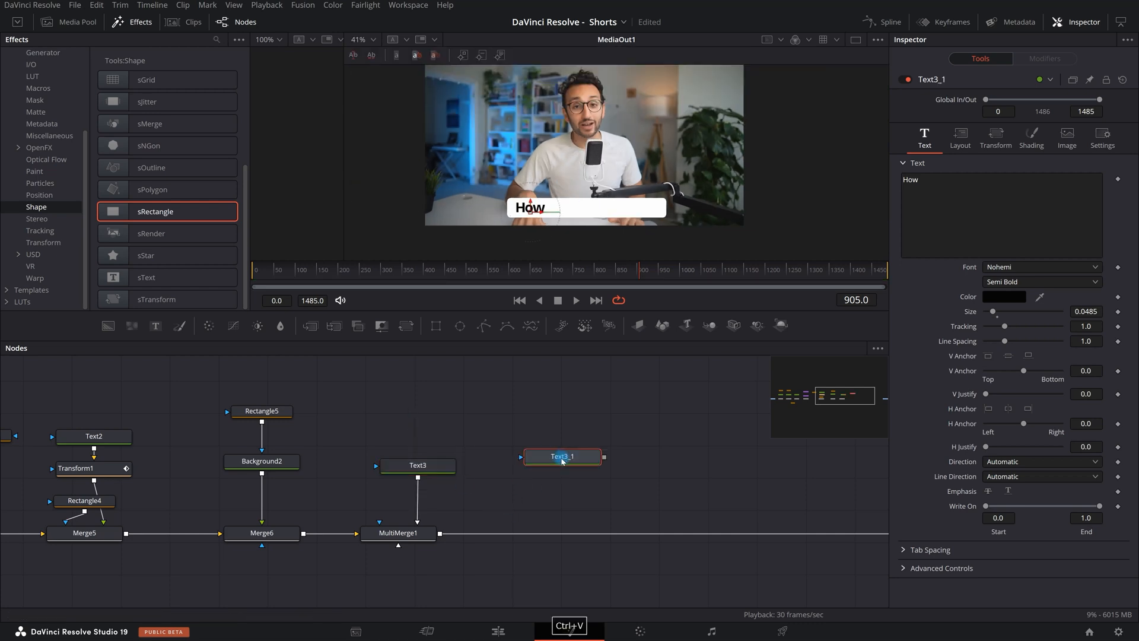
pyautogui.moveTo(605, 457); pyautogui.dragTo(432, 532)
pyautogui.moveTo(564, 462); pyautogui.dragTo(512, 473)
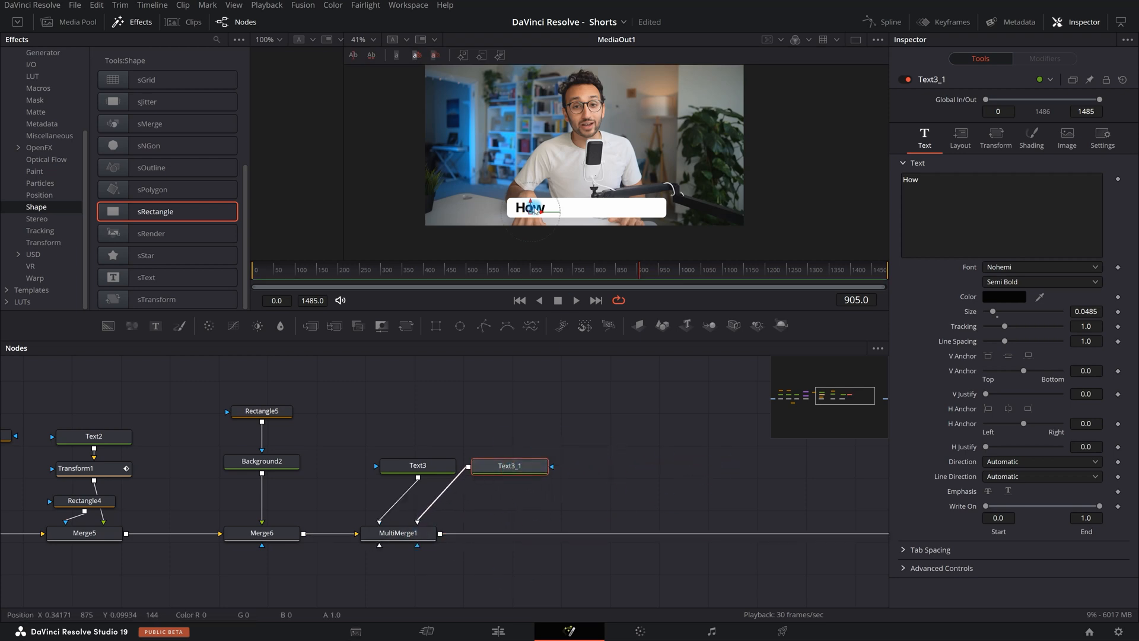
# Change the copied text to "to" and place it on the bar right after "How"
pyautogui.moveTo(541, 217); pyautogui.dragTo(572, 215)
pyautogui.click(912, 183)
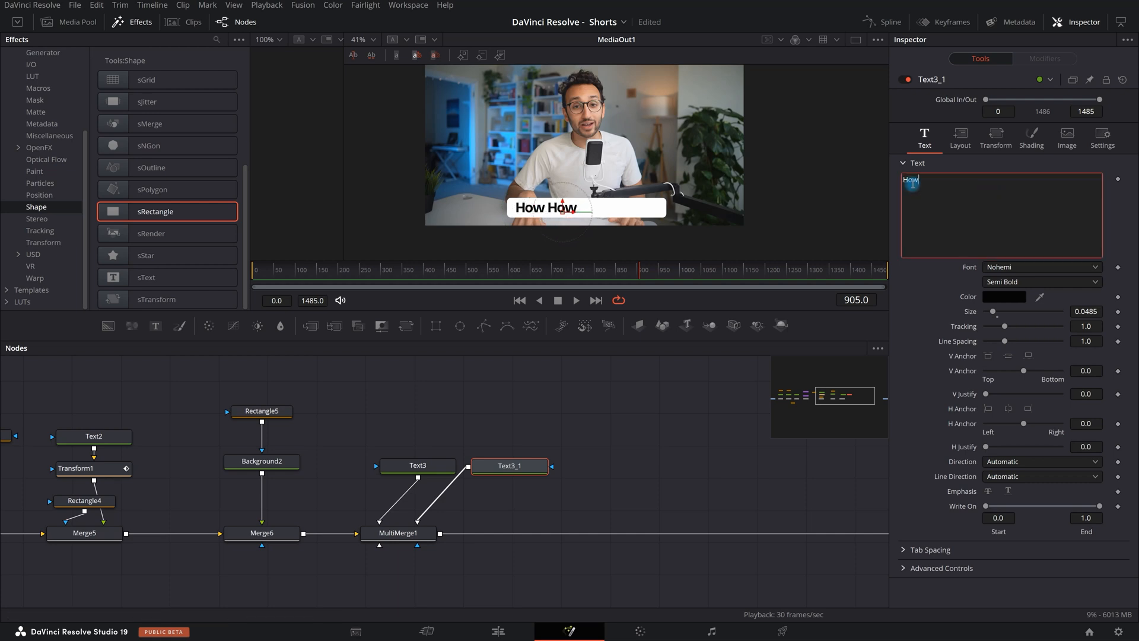
pyautogui.press('BackSpace')
pyautogui.press('BackSpace')
pyautogui.press('BackSpace')
pyautogui.write('to')
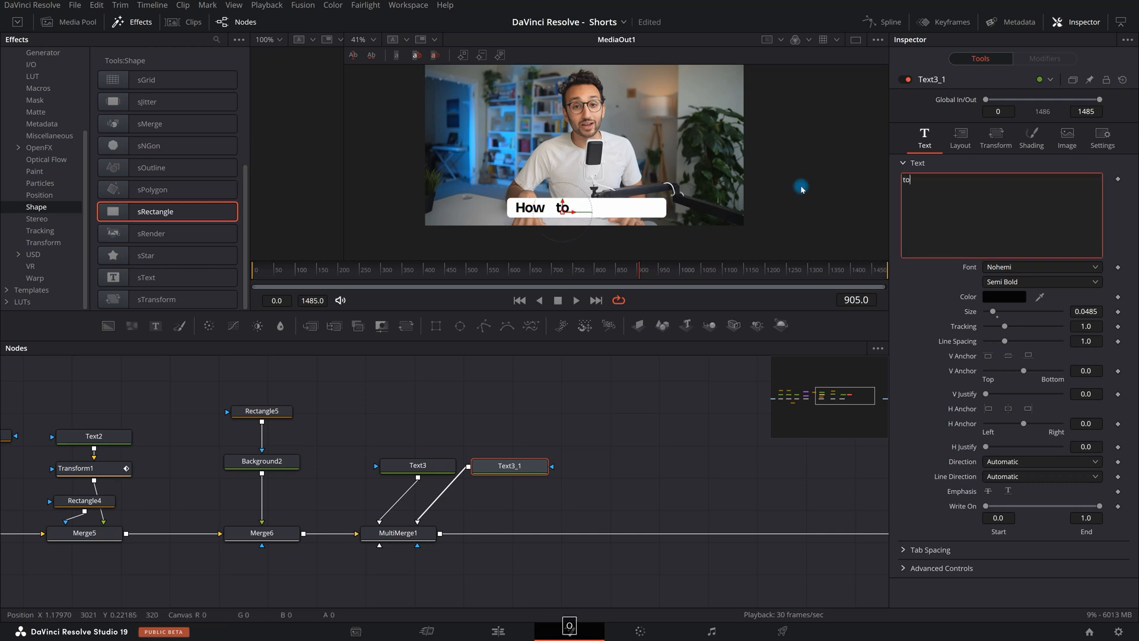
pyautogui.moveTo(574, 216); pyautogui.dragTo(566, 216)
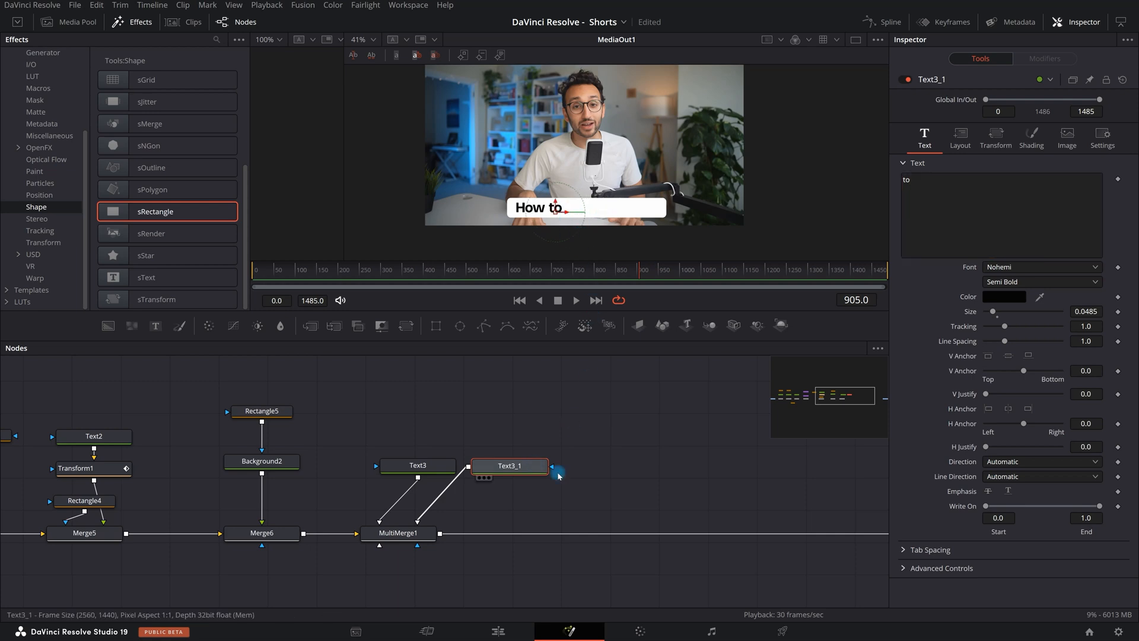
# Duplicate the "to" text node and connect the copy to MultiMerge1 as a further layer
pyautogui.moveTo(508, 433); pyautogui.dragTo(562, 494)
pyautogui.hotkey('ctrl', 'c')
pyautogui.hotkey('ctrl', 'v')
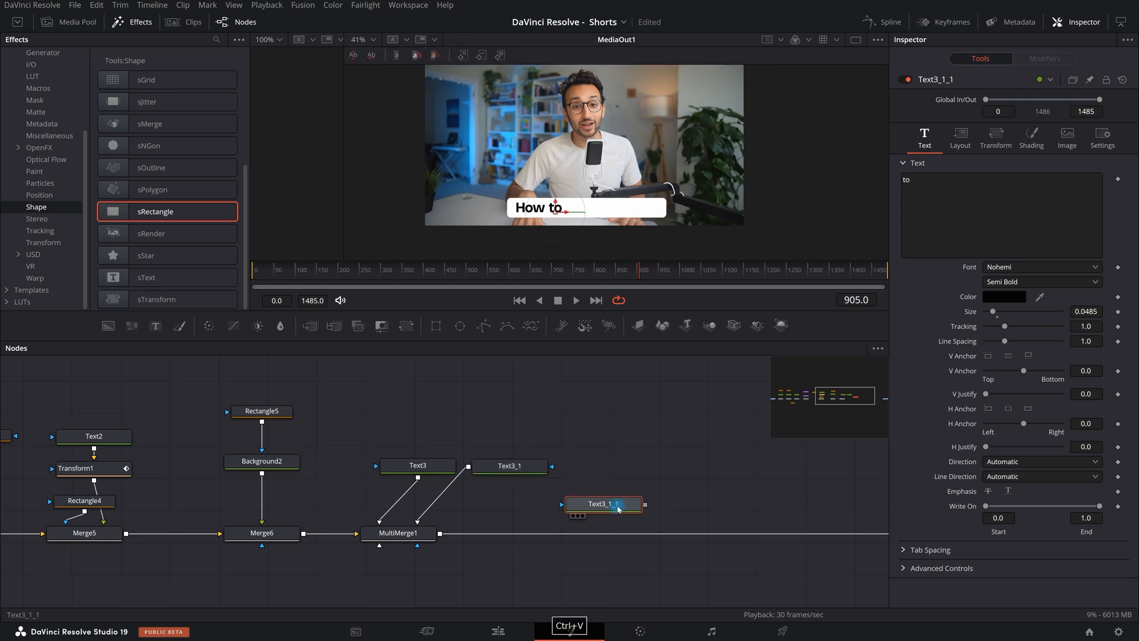
pyautogui.click(666, 468)
pyautogui.moveTo(657, 461); pyautogui.dragTo(437, 534)
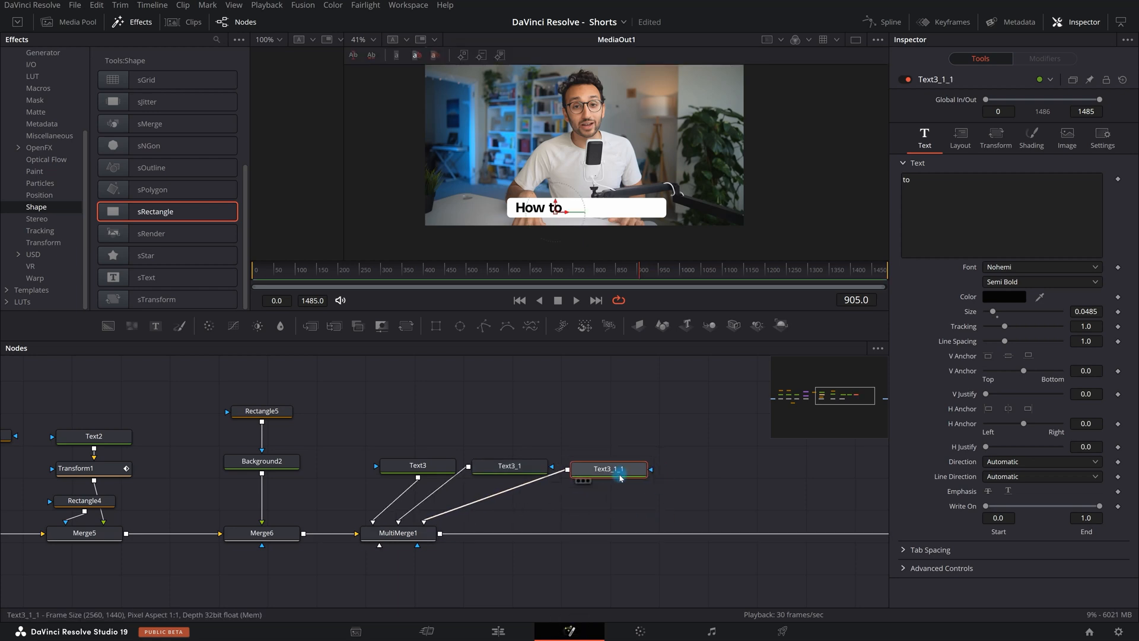
# Change the newest text copy to "Edit" and position it on the bar one space after "to"
pyautogui.moveTo(579, 215); pyautogui.dragTo(595, 213)
pyautogui.click(955, 192)
pyautogui.write('Edit')
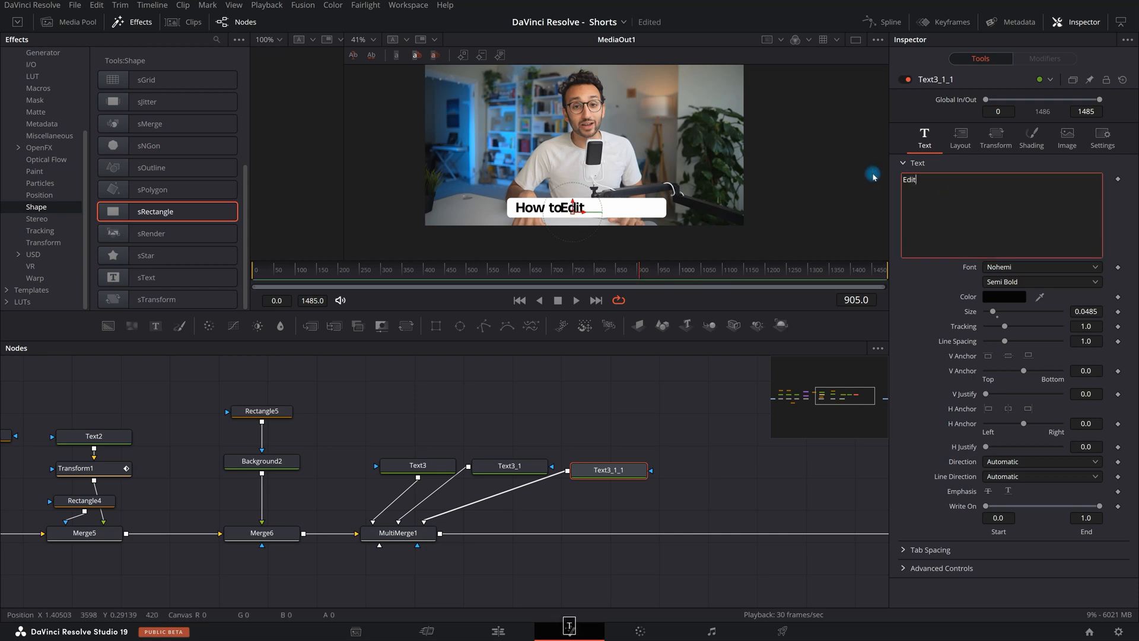
pyautogui.click(586, 211)
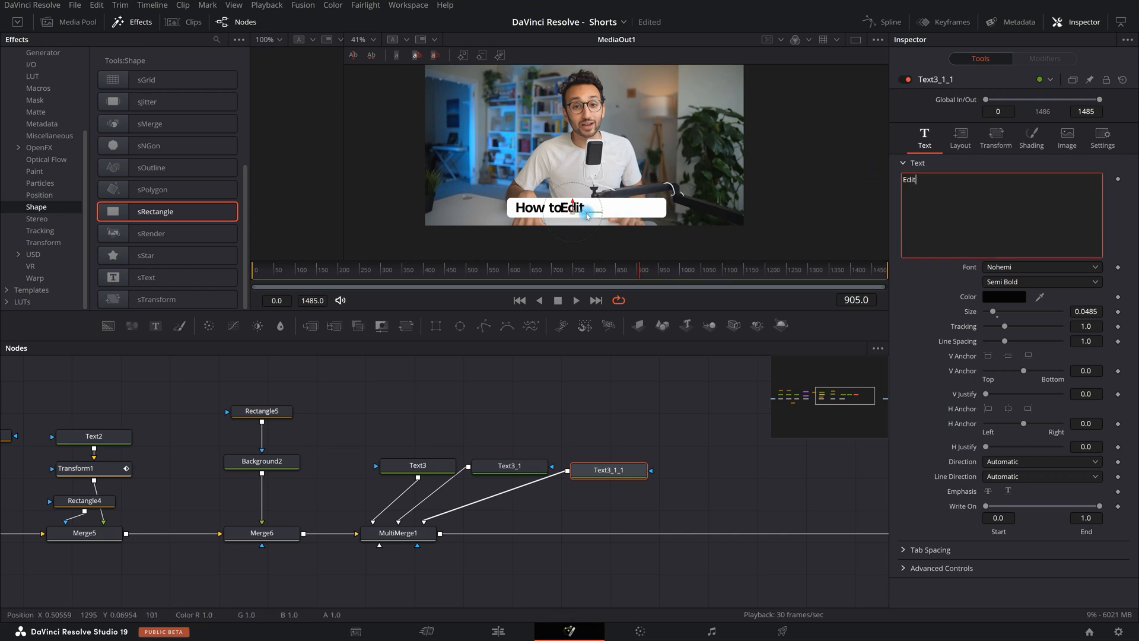
pyautogui.moveTo(588, 216); pyautogui.dragTo(596, 216)
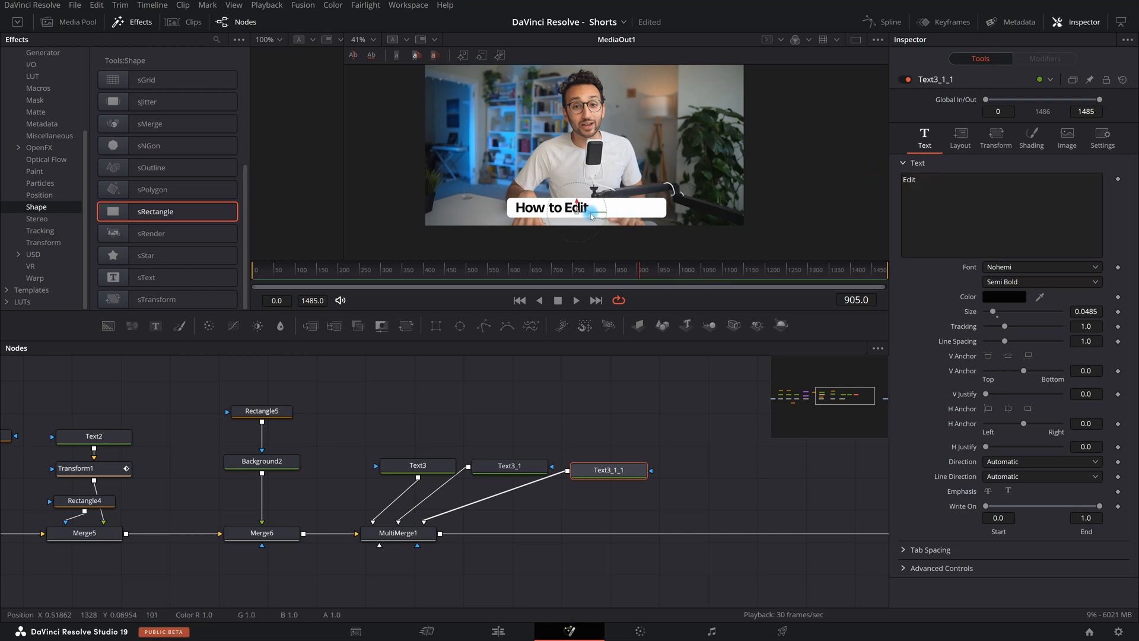
pyautogui.click(498, 465)
pyautogui.moveTo(571, 221); pyautogui.dragTo(564, 218)
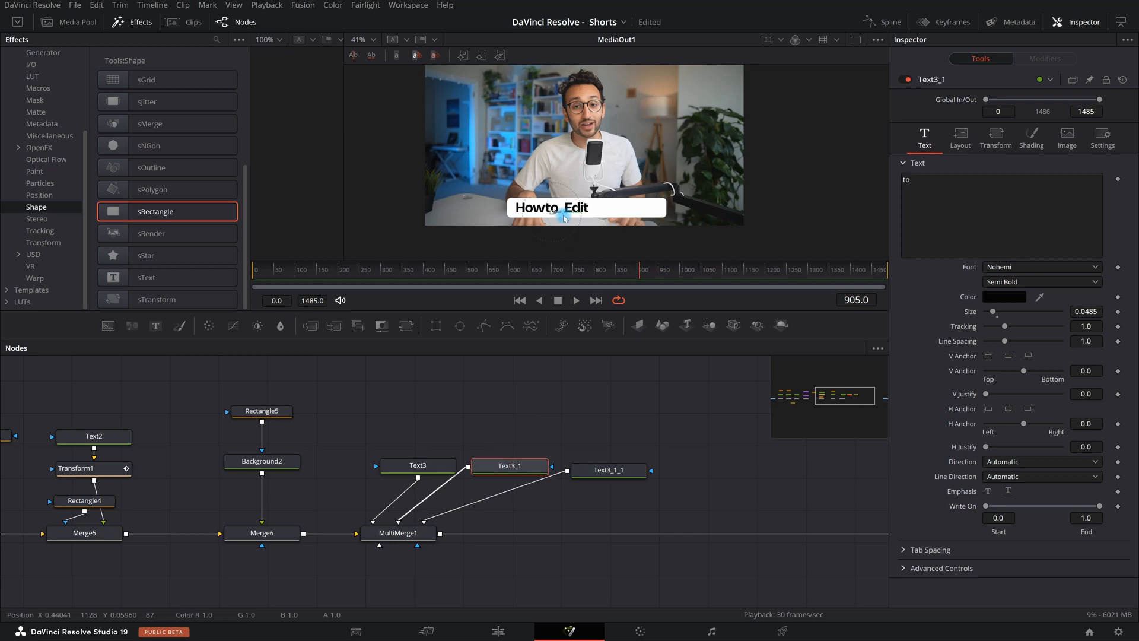
pyautogui.click(610, 426)
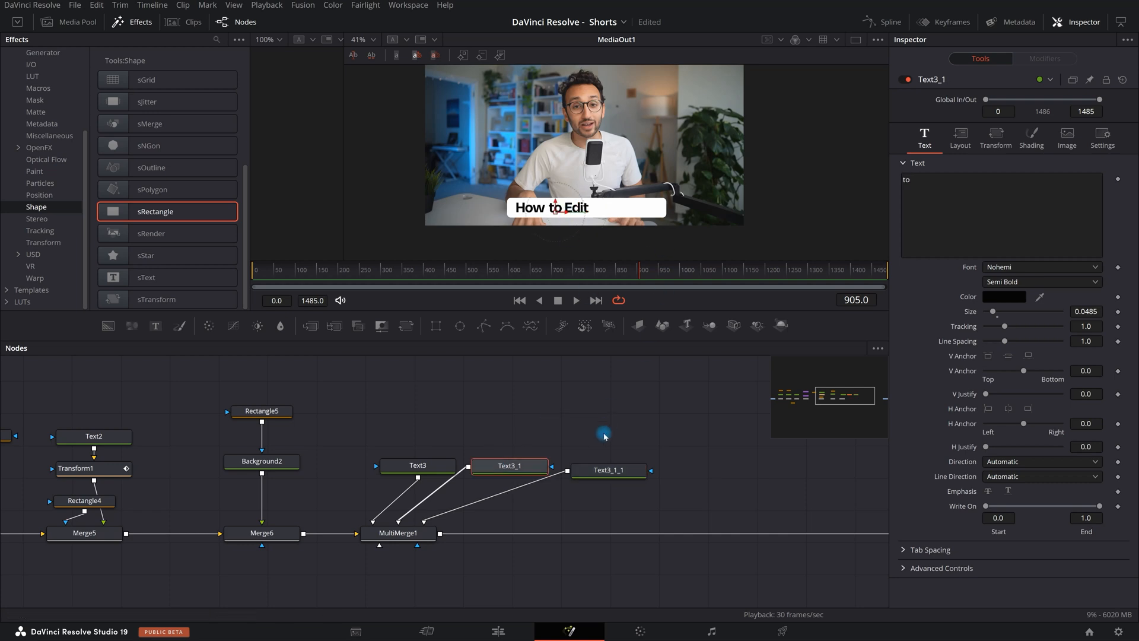
pyautogui.hotkey('ctrl', 'z')
# Paste another text copy connected to MultiMerge1 and set it to read "like" beside "Edit"
pyautogui.click(719, 509)
pyautogui.hotkey('ctrl', 'v')
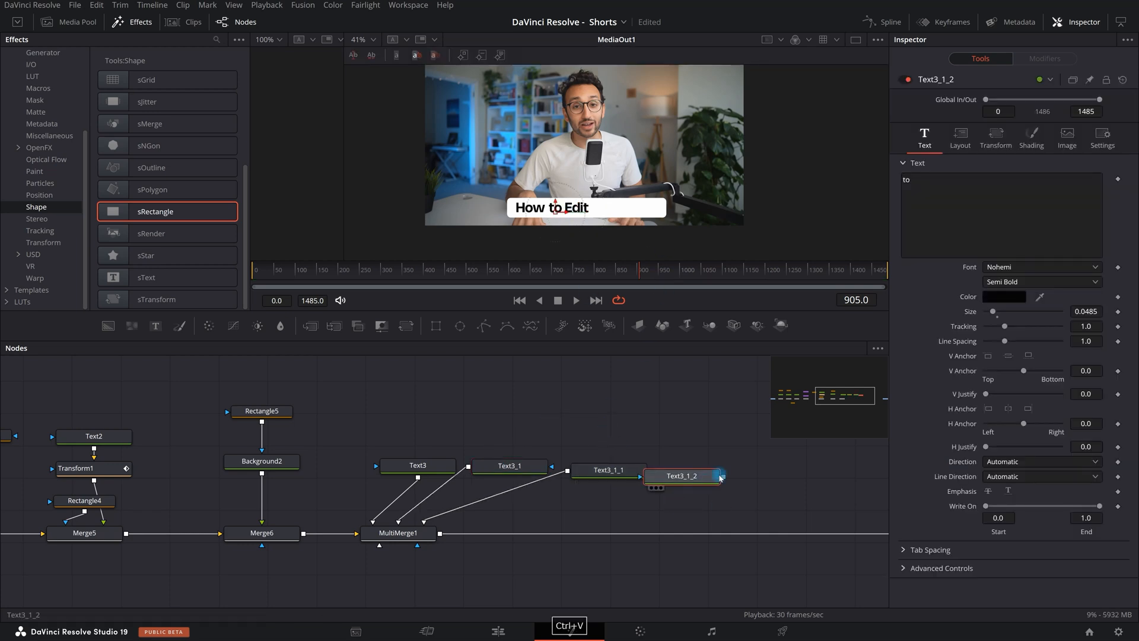
pyautogui.moveTo(759, 474); pyautogui.dragTo(421, 533)
pyautogui.click(914, 180)
pyautogui.press('BackSpace')
pyautogui.press('BackSpace')
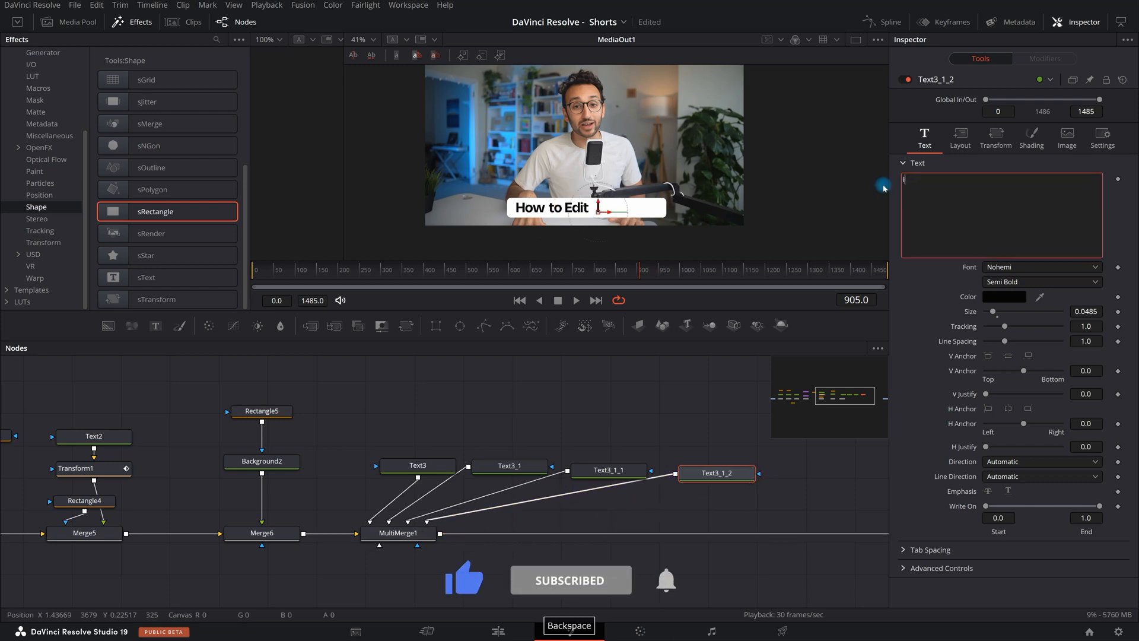
pyautogui.write('like')
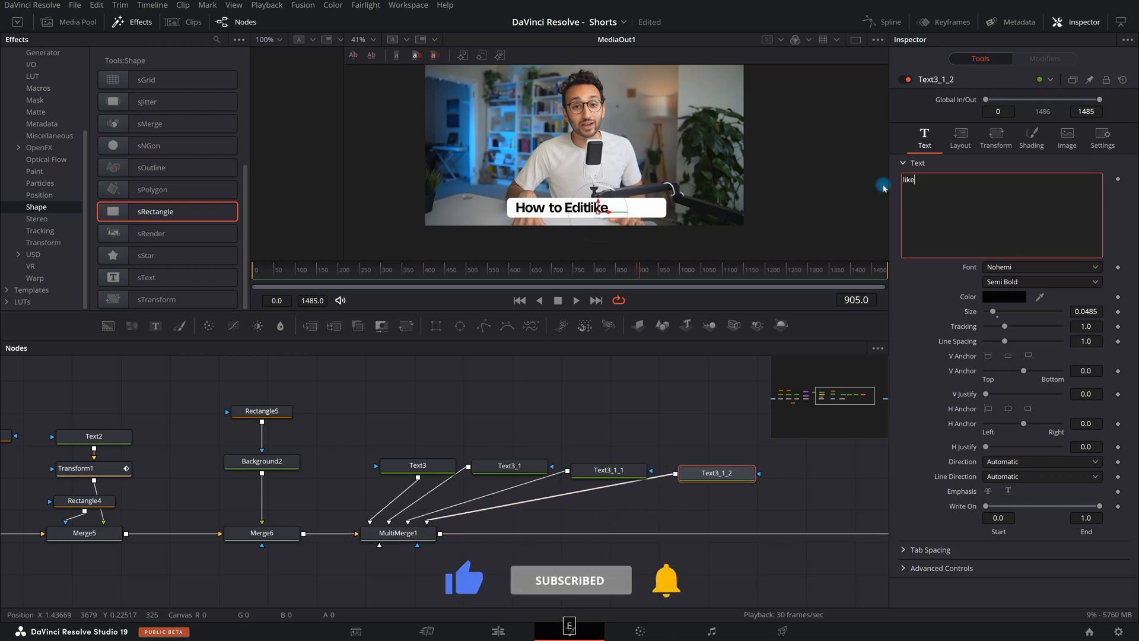
# Paste another text copy connected to MultiMerge1 and make it read "Ali" on the bar after "like"
pyautogui.click(771, 506)
pyautogui.hotkey('ctrl', 'v')
pyautogui.moveTo(811, 507); pyautogui.dragTo(415, 534)
pyautogui.moveTo(577, 214); pyautogui.dragTo(629, 217)
pyautogui.click(952, 194)
# Paste one more copy of the "to" text node and connect it to MultiMerge1 as a sixth layer
pyautogui.hotkey('ctrl', 'v')
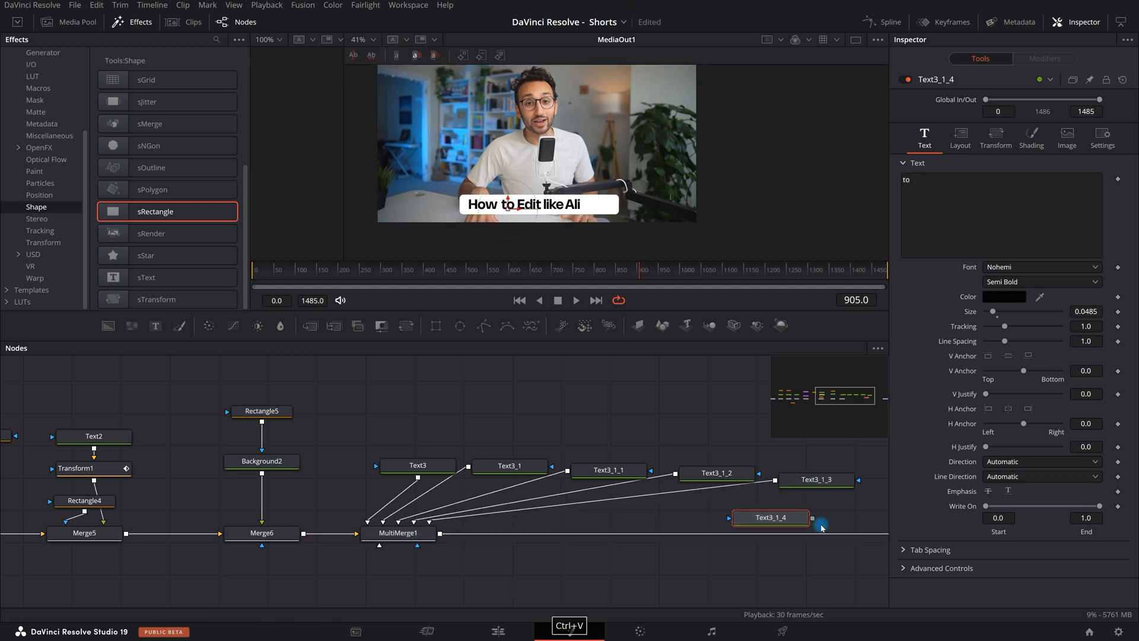
pyautogui.moveTo(812, 518); pyautogui.dragTo(408, 534)
pyautogui.scroll(-3, 519, 424)
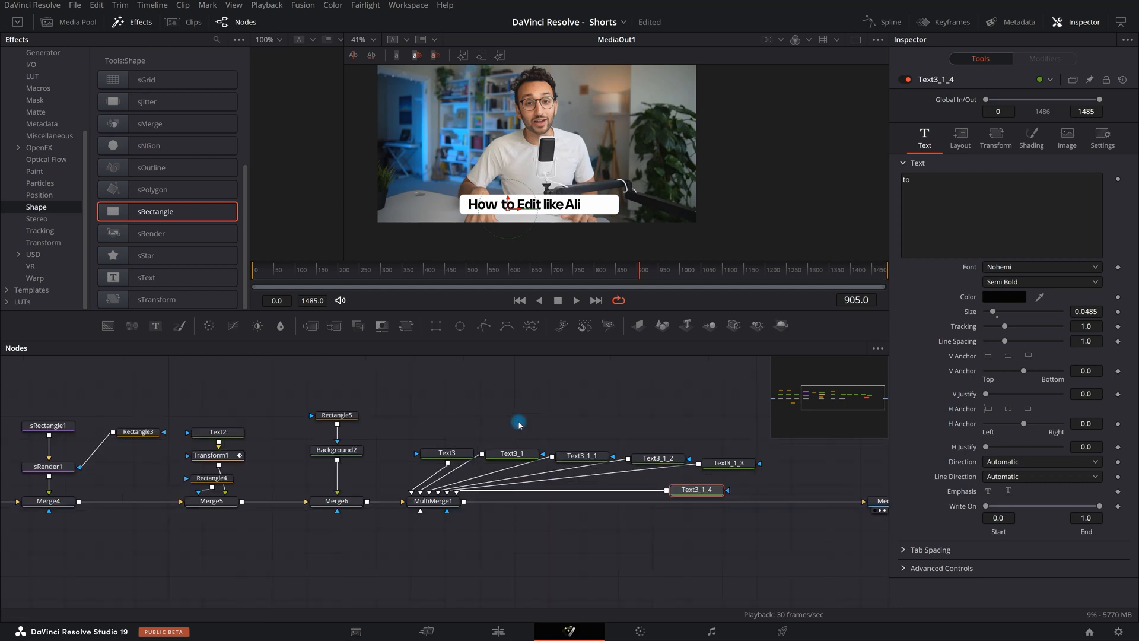
# Move the Text3_1_4 and Text3_1_3 nodes below MultiMerge1, one above the other
pyautogui.moveTo(645, 408); pyautogui.dragTo(608, 411)
pyautogui.moveTo(663, 492); pyautogui.dragTo(537, 552)
pyautogui.moveTo(705, 465); pyautogui.dragTo(530, 544)
pyautogui.click(529, 540)
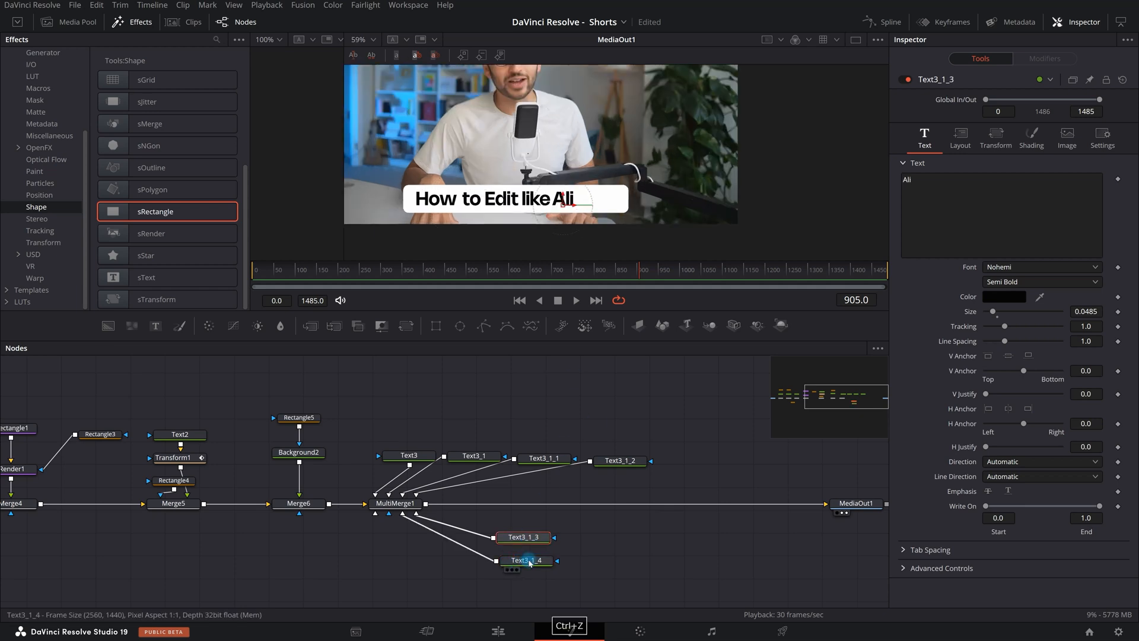
pyautogui.click(529, 562)
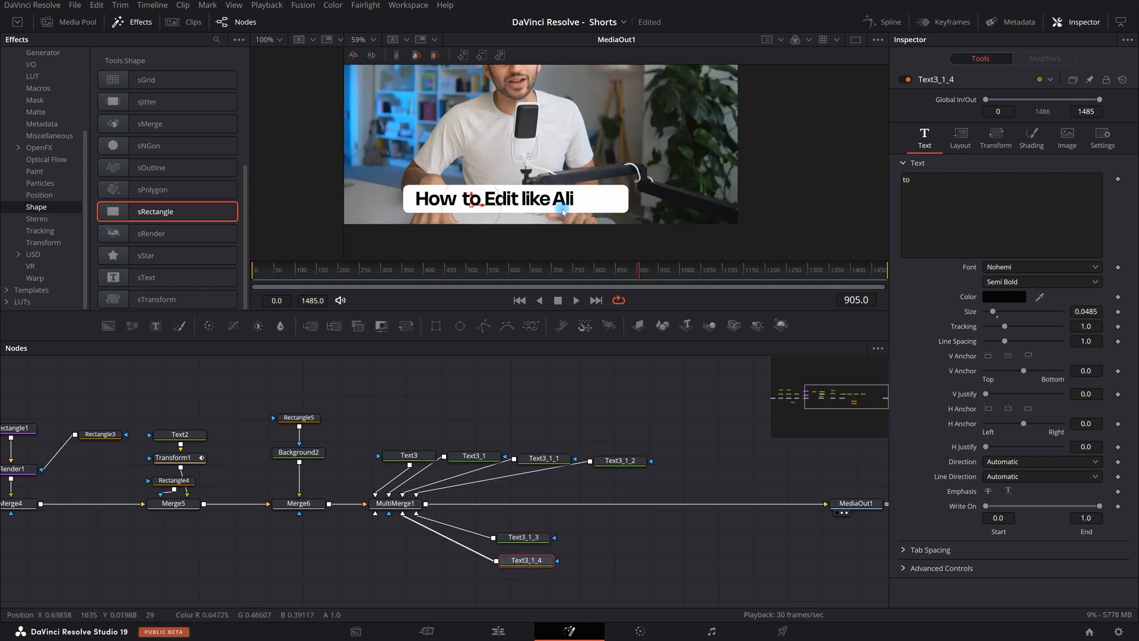
pyautogui.moveTo(482, 210); pyautogui.dragTo(616, 206)
pyautogui.write('Abdal')
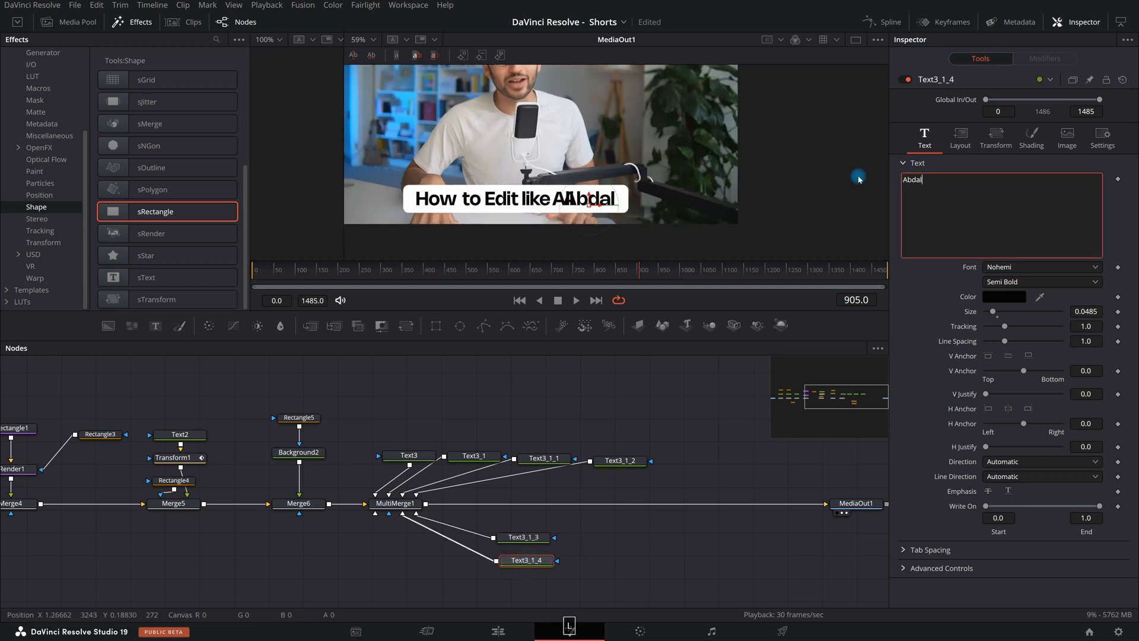
pyautogui.click(613, 206)
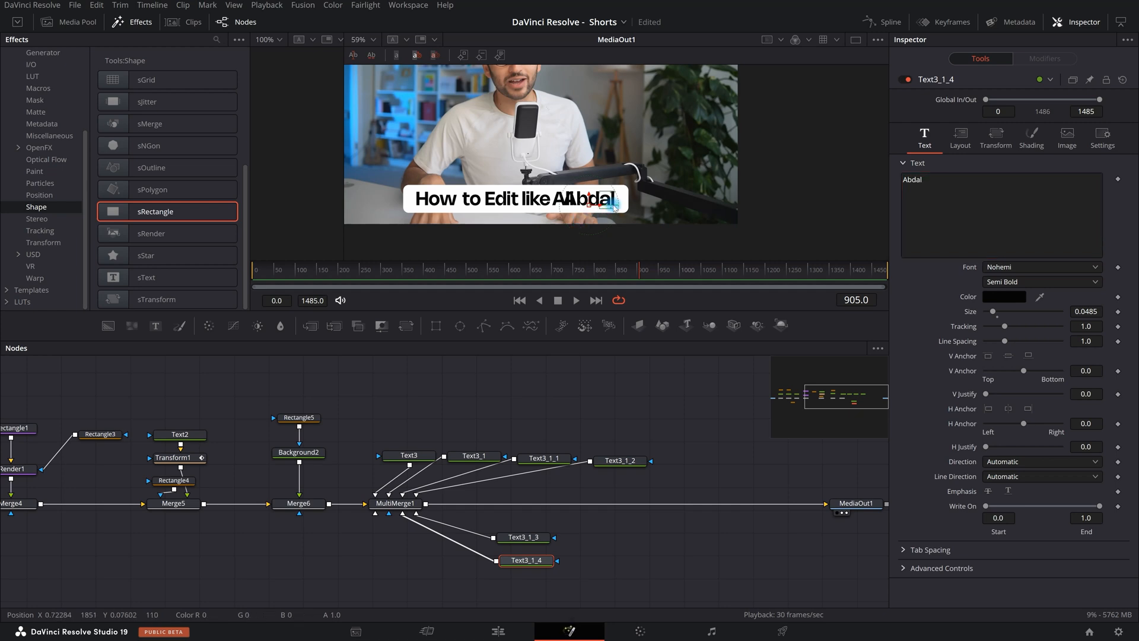
pyautogui.moveTo(598, 205); pyautogui.dragTo(615, 204)
pyautogui.scroll(-2, 661, 159)
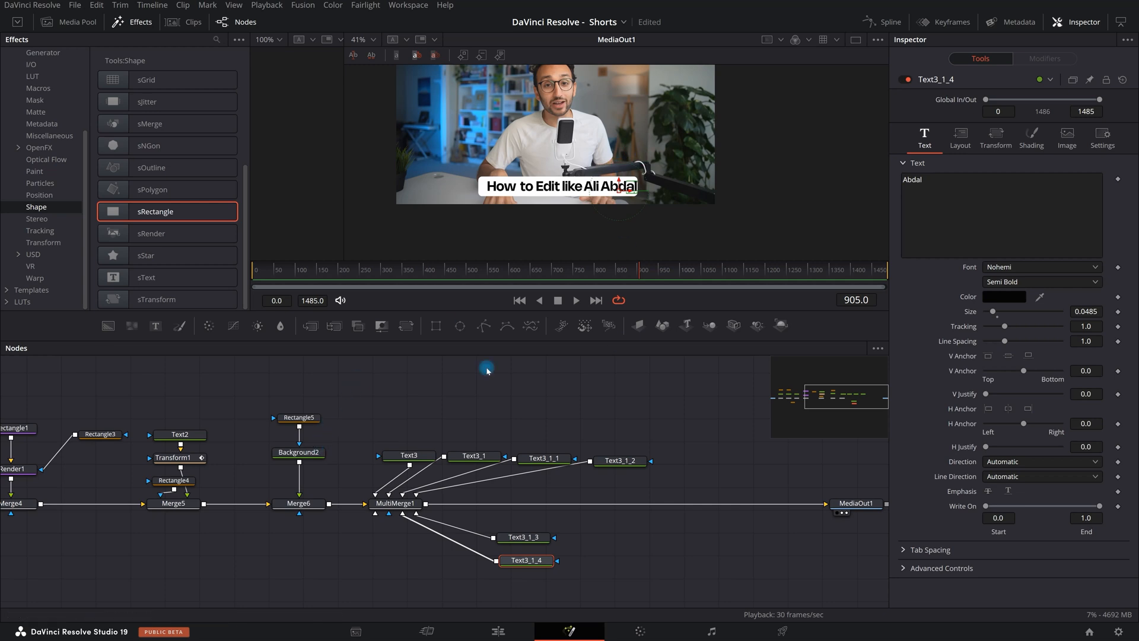
# Resize the title bar's Rectangle5 mask to width 0.537 and height about 0.113, and shift its center to about X 0.519
pyautogui.click(296, 416)
pyautogui.scroll(2, 666, 204)
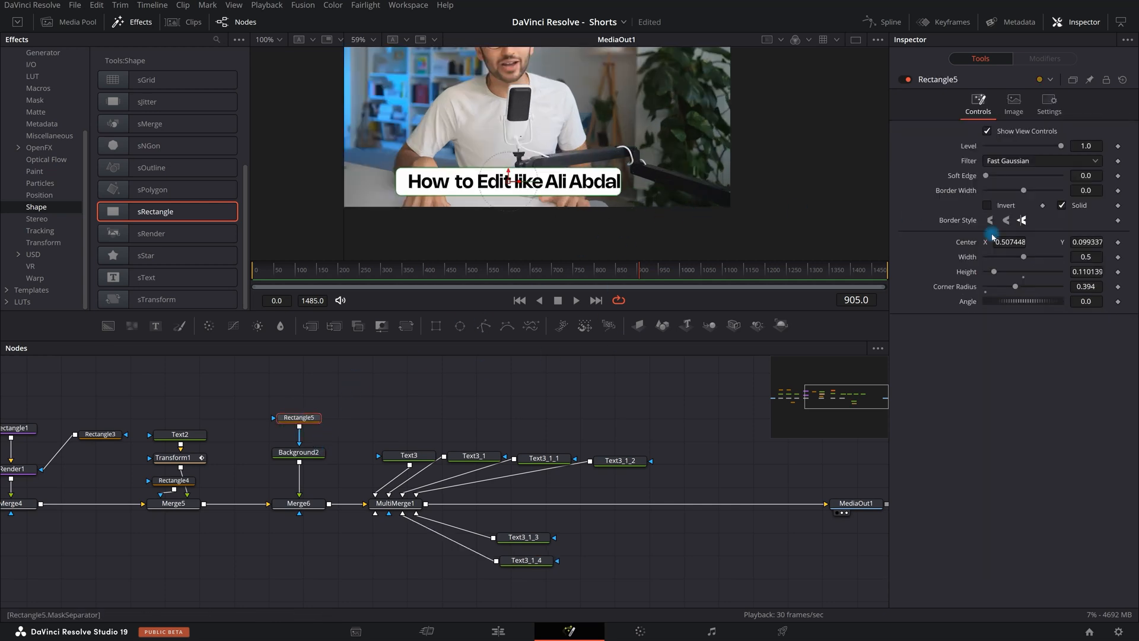
pyautogui.write('0.537')
pyautogui.press('Return')
pyautogui.moveTo(518, 182); pyautogui.dragTo(522, 182)
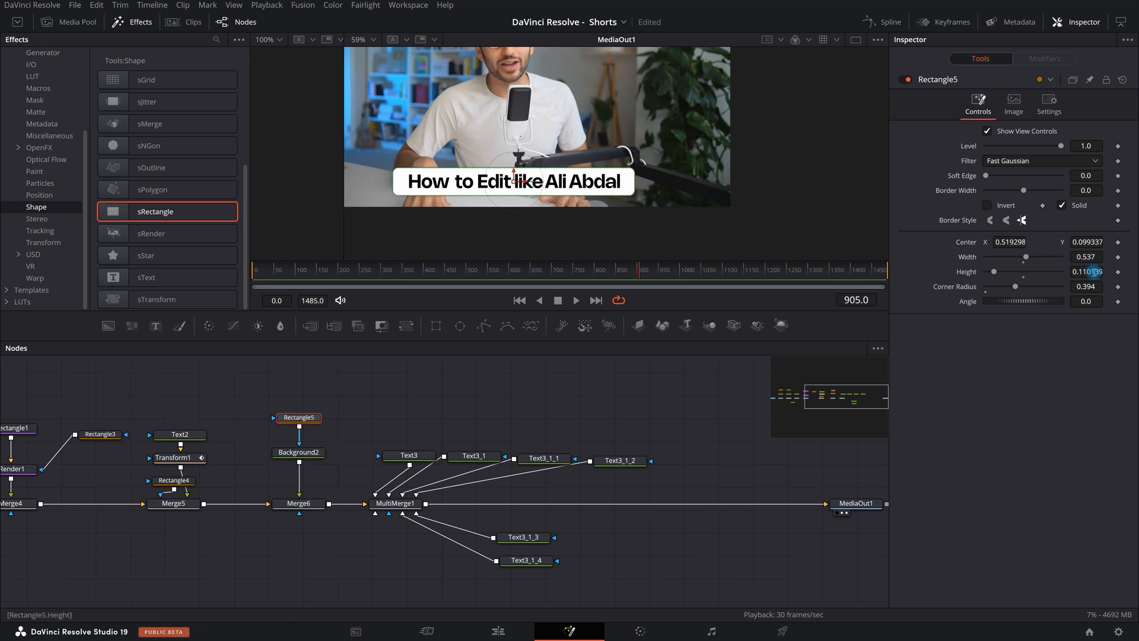
pyautogui.moveTo(1093, 273); pyautogui.dragTo(1096, 275)
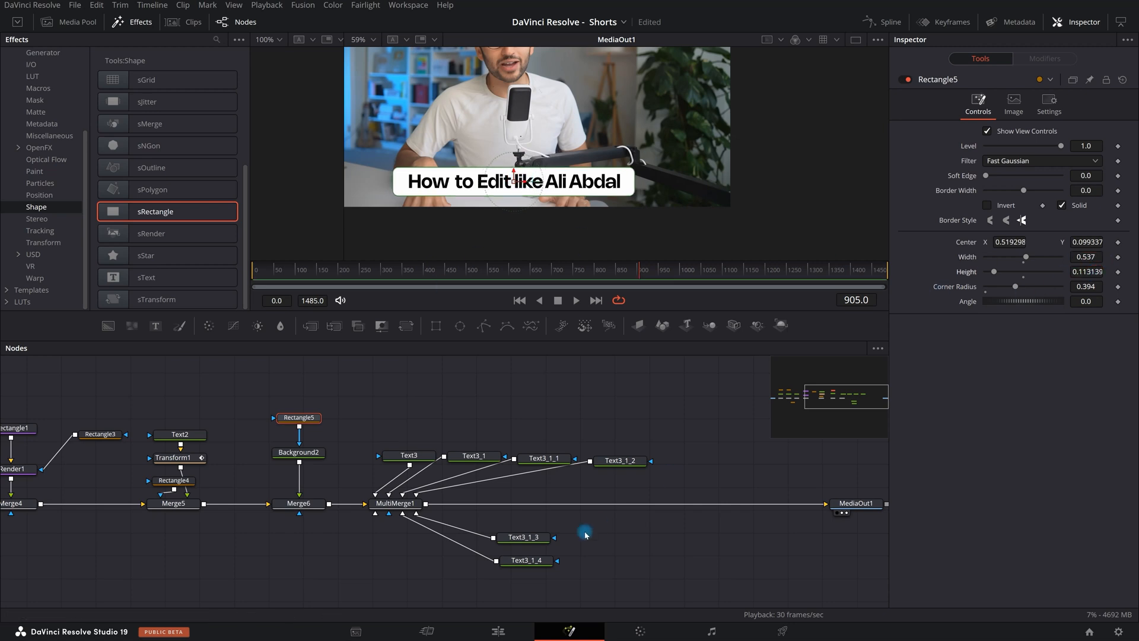
# Set the Blend of the Text3 and Text3_1 layers in MultiMerge1 to 0.5
pyautogui.click(395, 504)
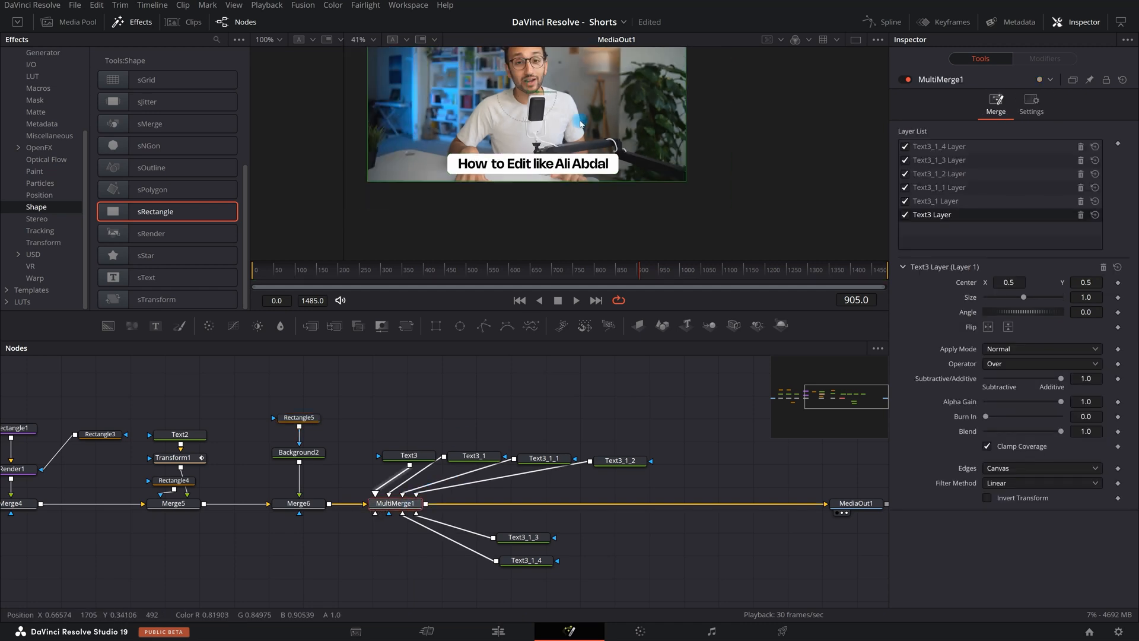
pyautogui.scroll(-2, 586, 181)
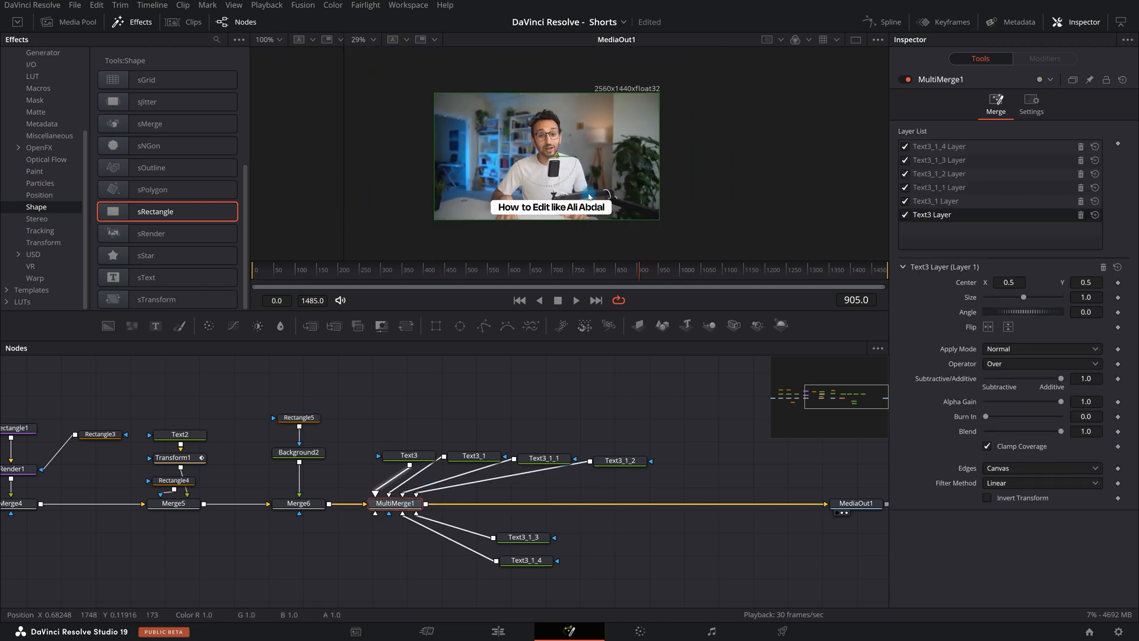
pyautogui.scroll(2, 567, 193)
pyautogui.scroll(-2, 590, 141)
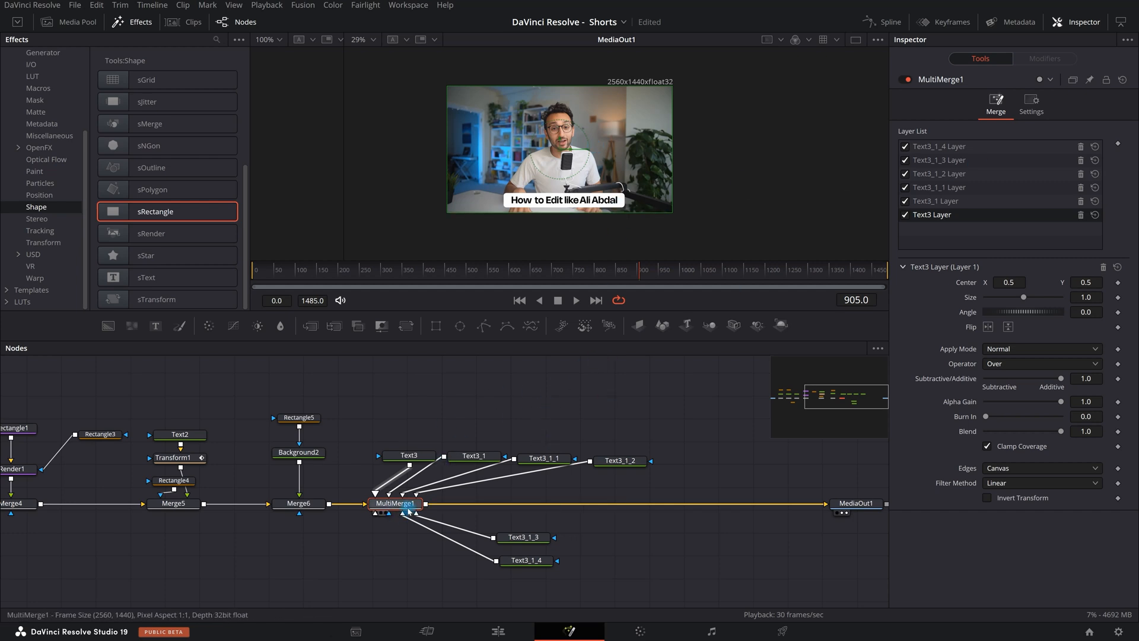
pyautogui.click(935, 147)
pyautogui.click(948, 217)
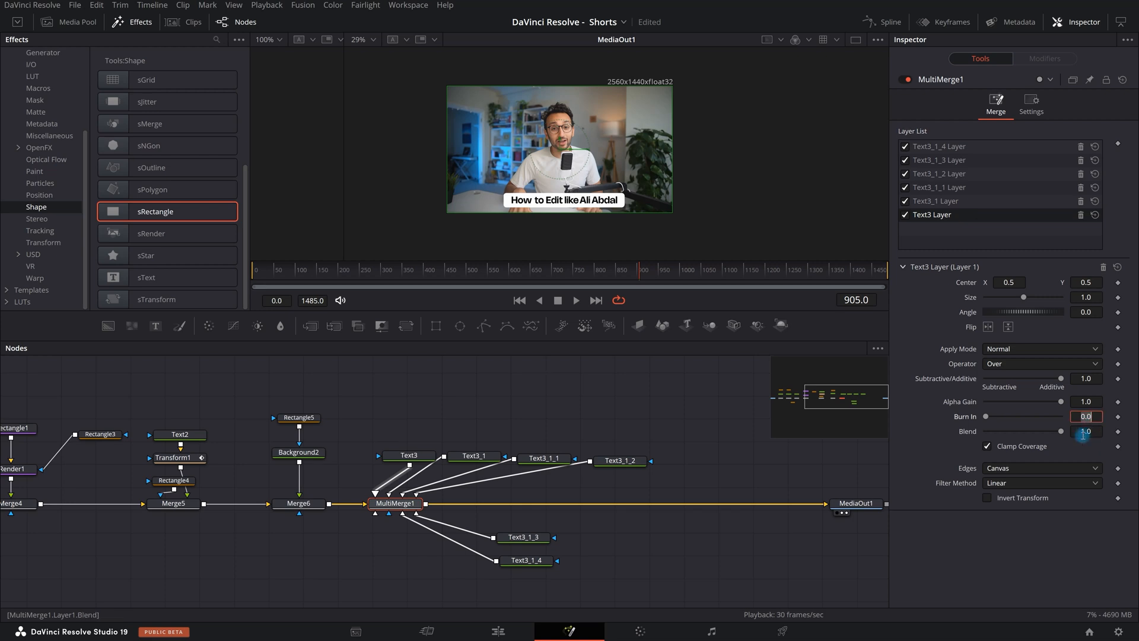
pyautogui.click(972, 202)
pyautogui.click(1092, 432)
pyautogui.write('0.5')
pyautogui.press('Return')
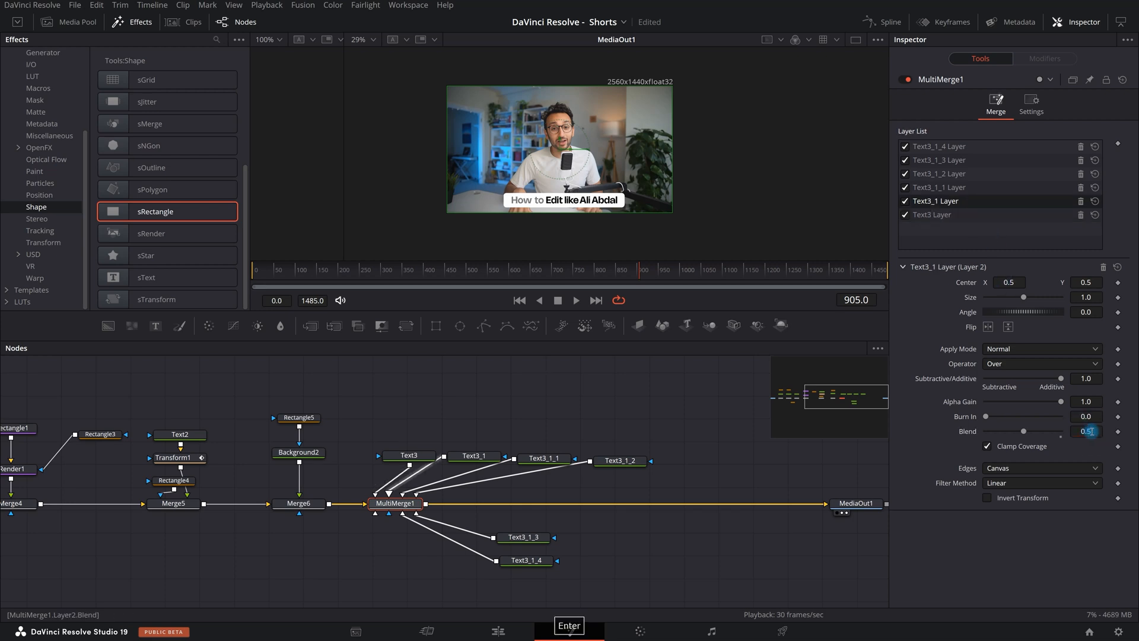
# Set the Blend of the four remaining MultiMerge1 layers, Text3_1_1 through Text3_1_4, to 0.5
pyautogui.click(1021, 188)
pyautogui.write('0.5')
pyautogui.press('Return')
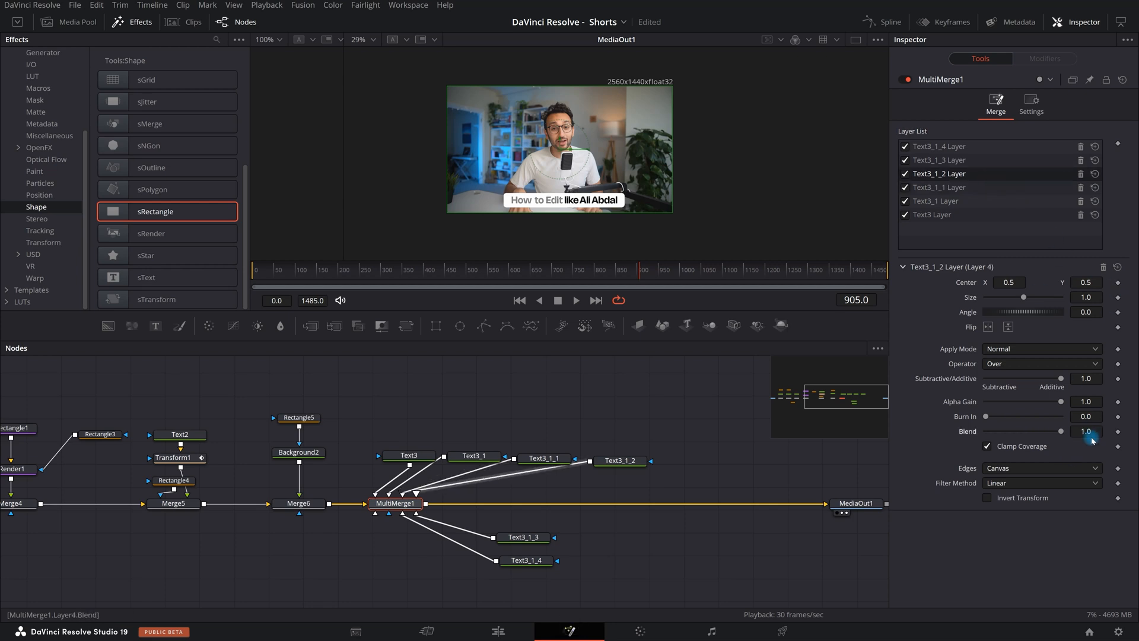
pyautogui.press('Up')
pyautogui.press('Up')
pyautogui.press('Return')
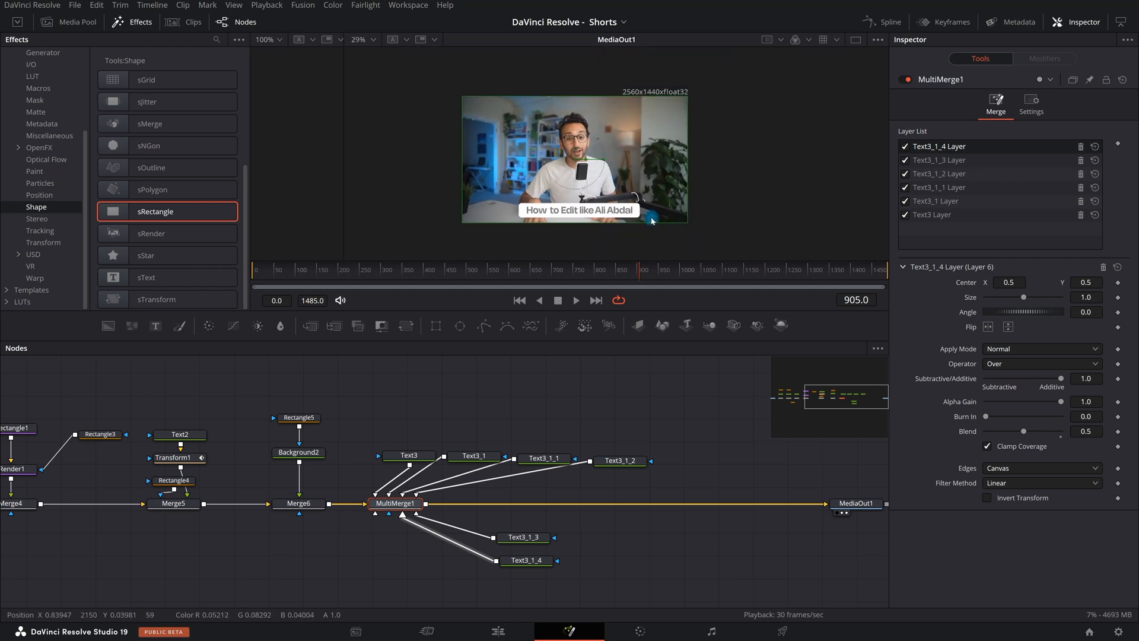
# Select the Text3 layer of MultiMerge1 and move the playhead to frame 900
pyautogui.click(935, 216)
pyautogui.click(639, 276)
pyautogui.click(635, 273)
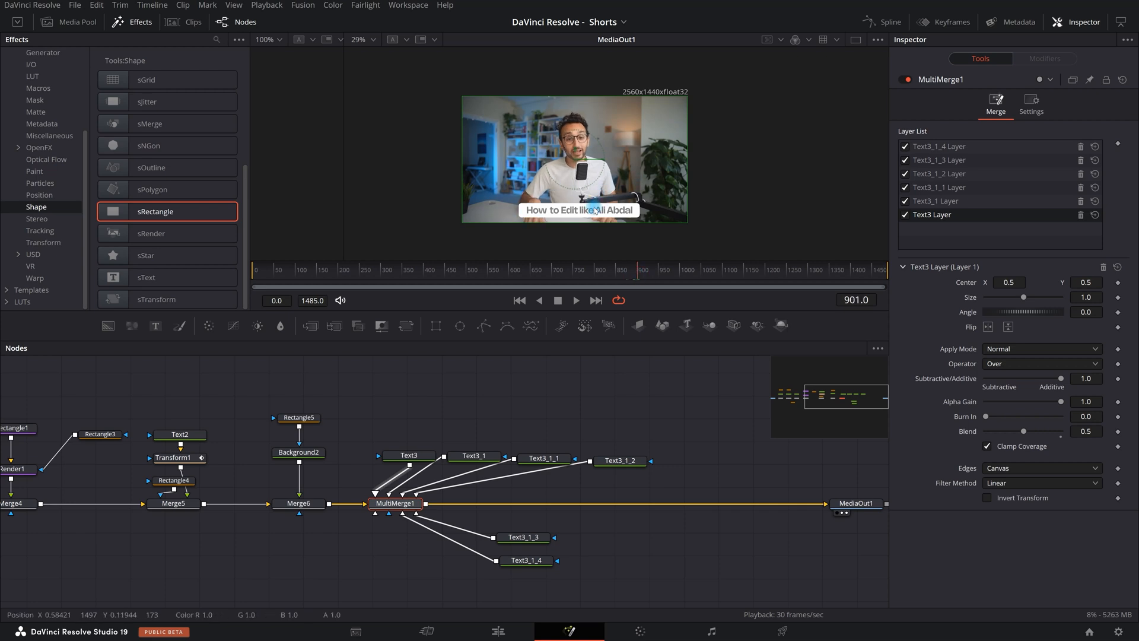
pyautogui.click(864, 301)
pyautogui.write('900')
pyautogui.press('Return')
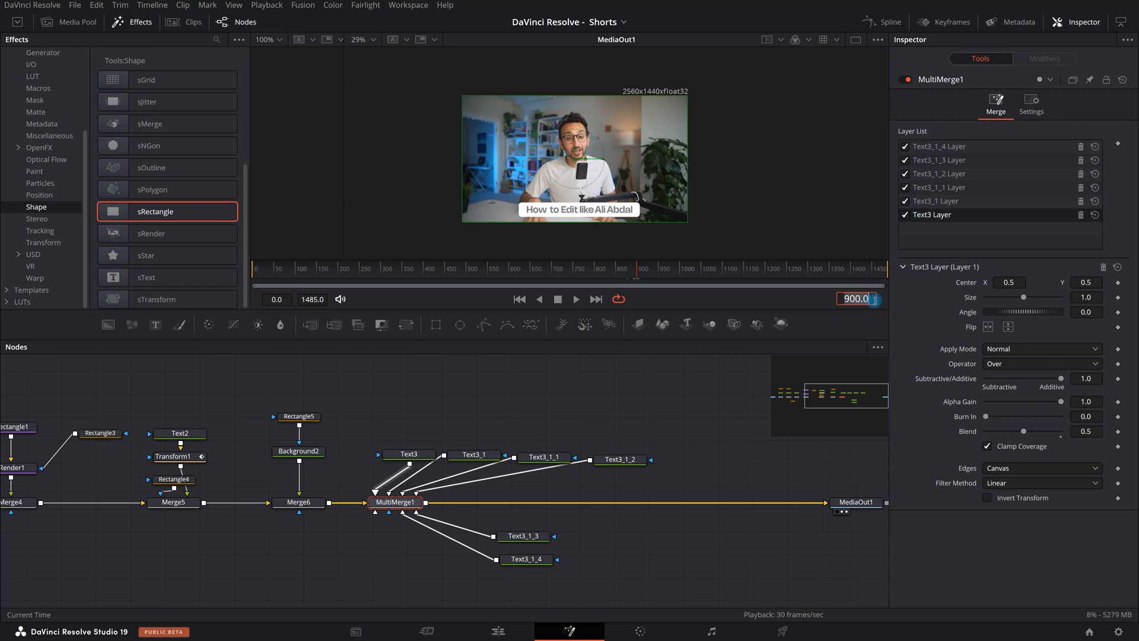
# Trim the start of Merge6 to frame 900 in the keyframe timeline
pyautogui.click(953, 23)
pyautogui.scroll(-5, 610, 423)
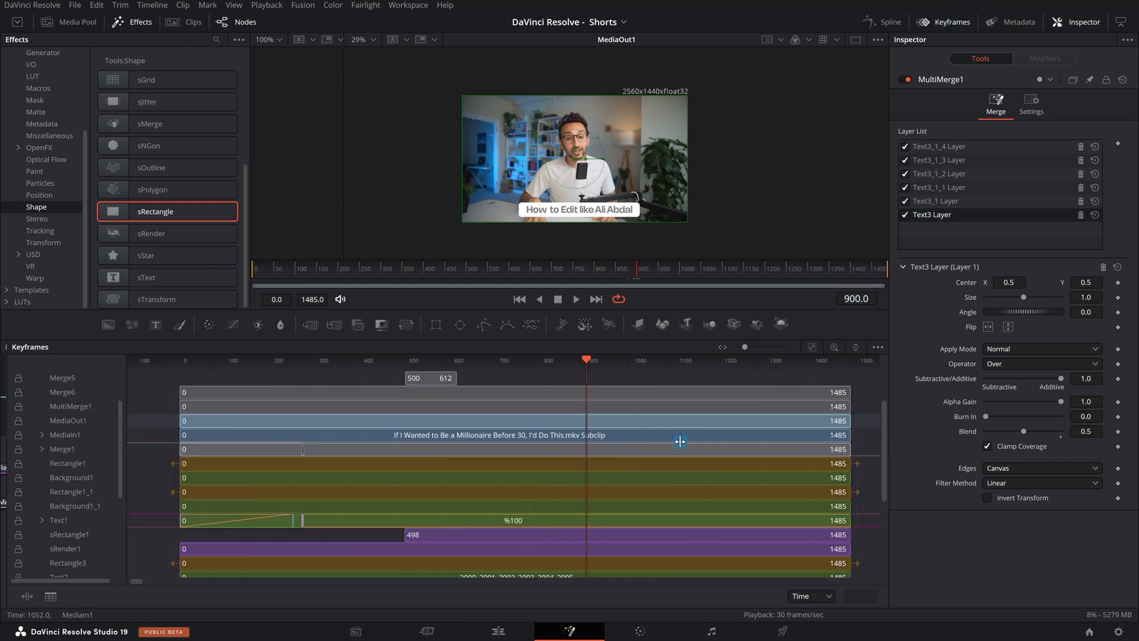
pyautogui.scroll(1, 610, 422)
pyautogui.scroll(-1, 357, 419)
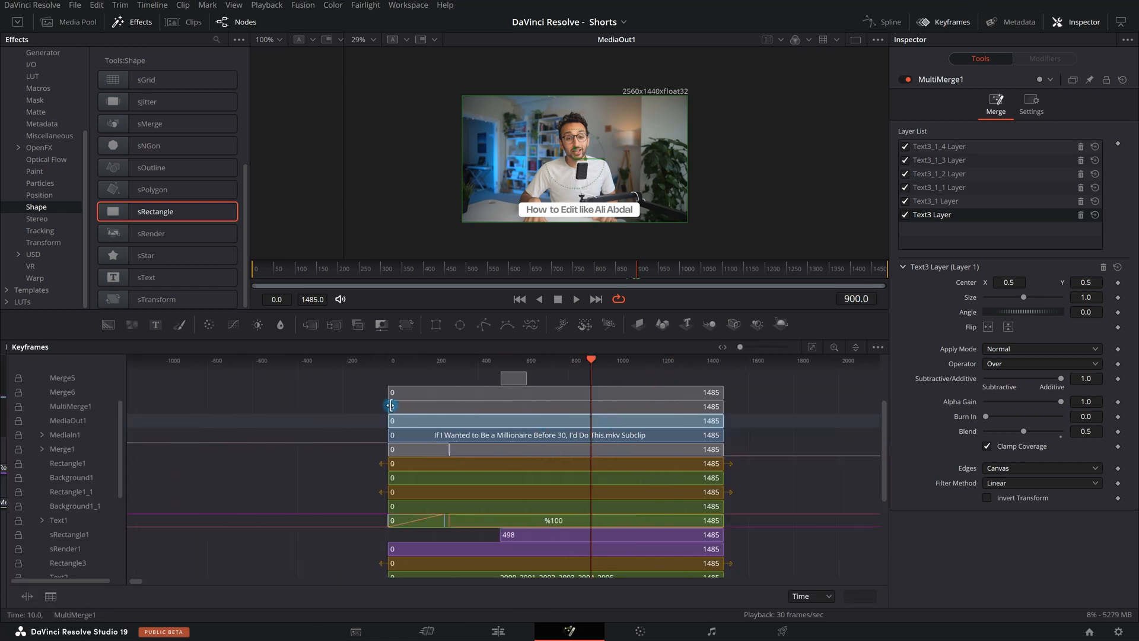
pyautogui.click(68, 408)
pyautogui.scroll(3, 439, 423)
pyautogui.scroll(-1, 351, 413)
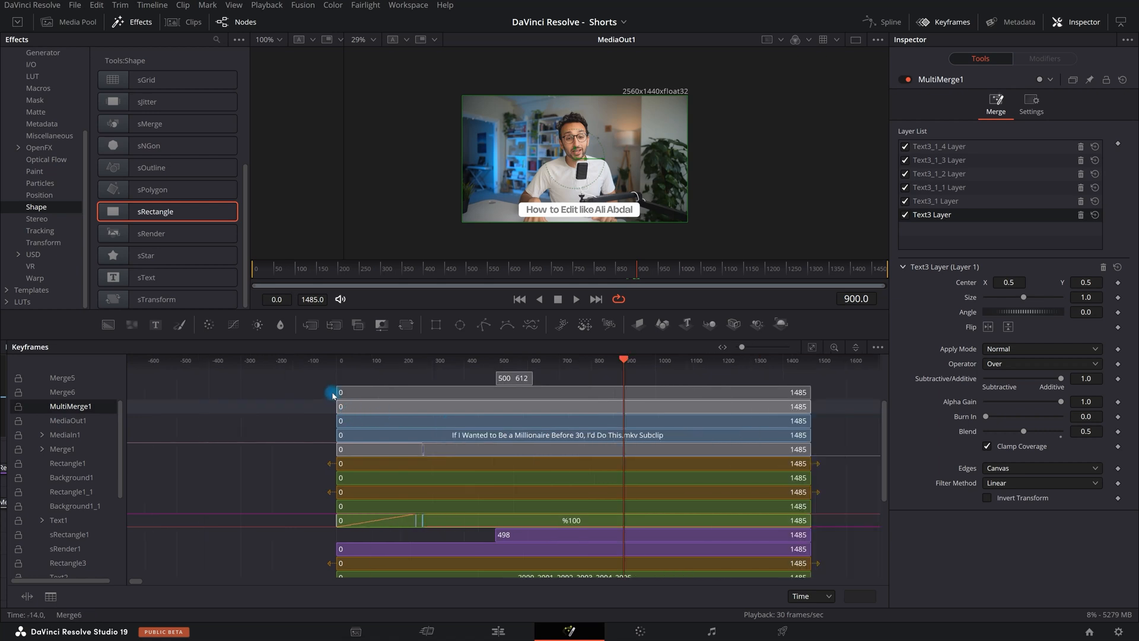
pyautogui.moveTo(336, 390); pyautogui.dragTo(624, 403)
pyautogui.scroll(4, 625, 403)
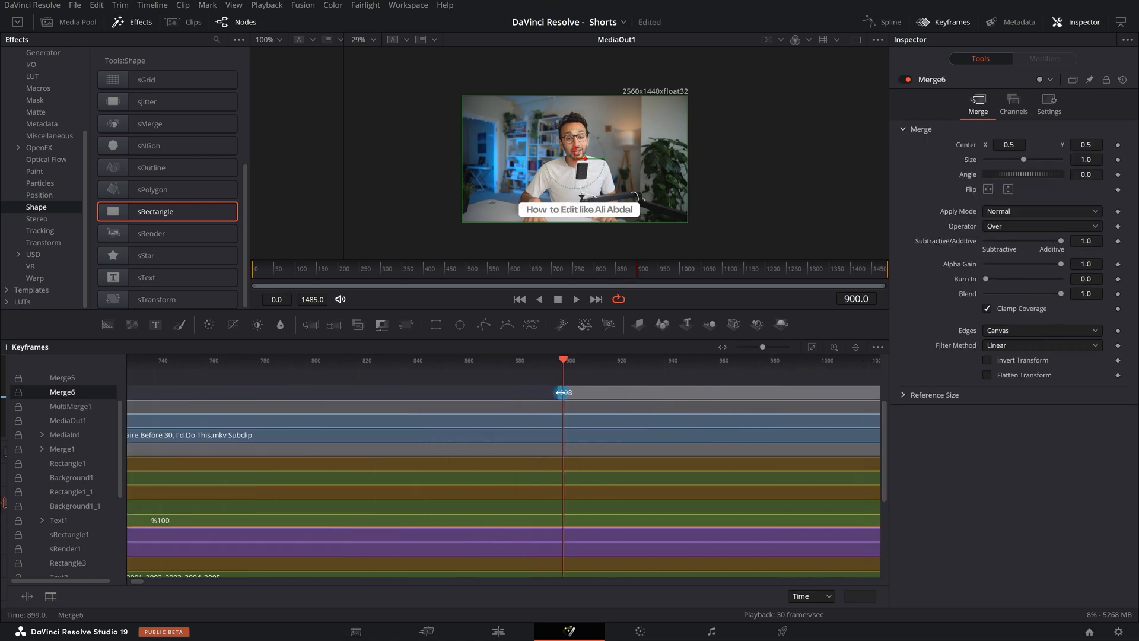
pyautogui.press('F7')
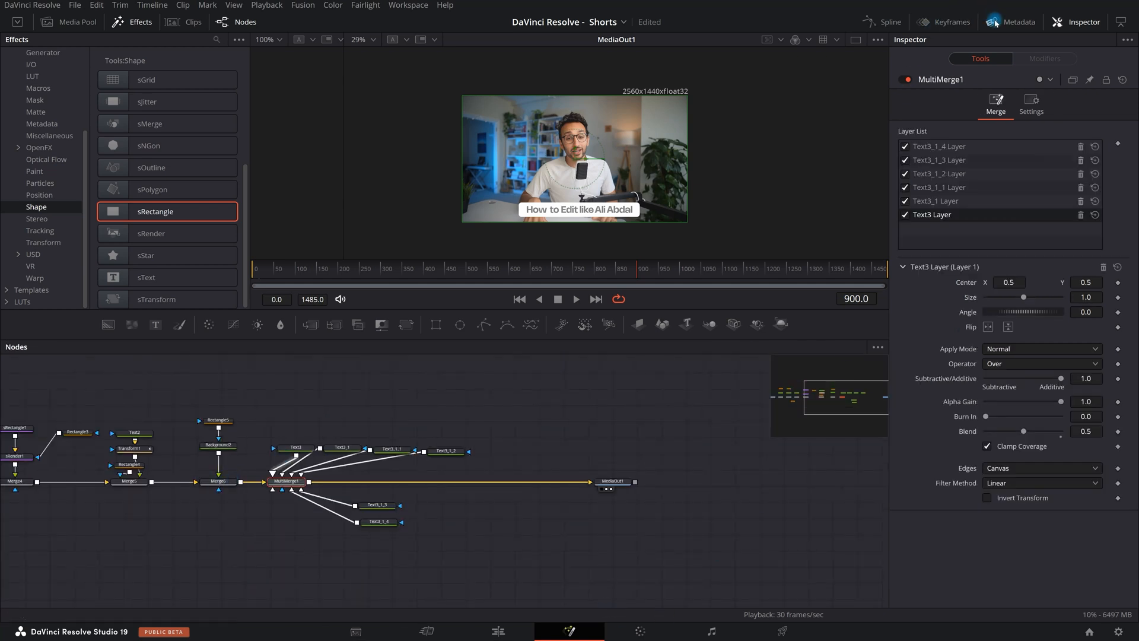
# Trim the start of MultiMerge1 to frame 900 in the keyframe timeline
pyautogui.click(950, 22)
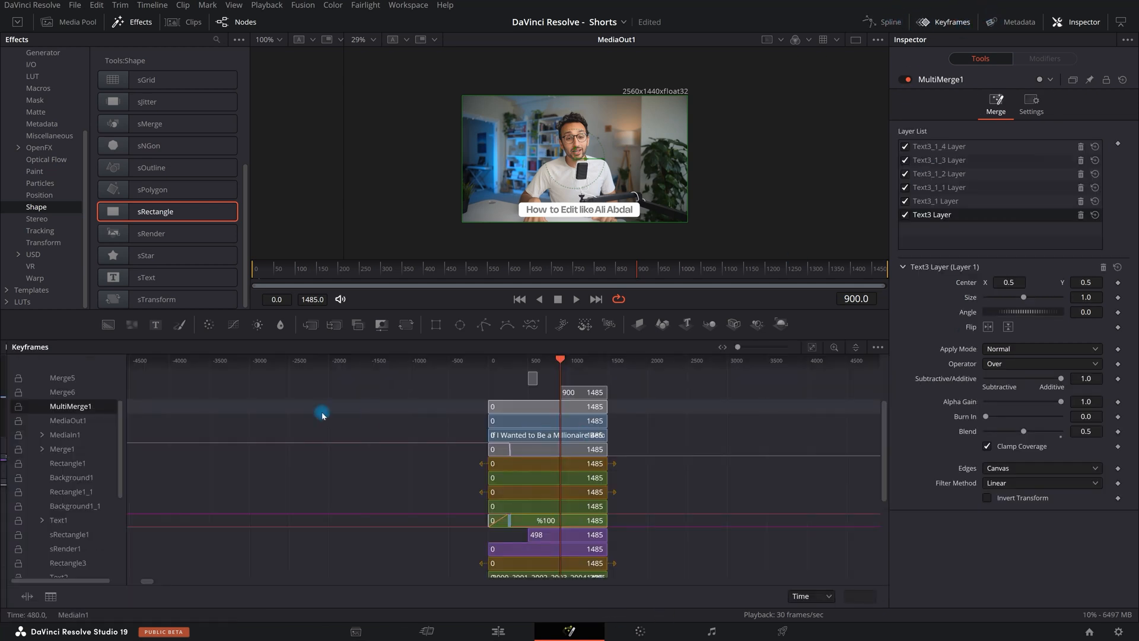
pyautogui.click(88, 390)
pyautogui.scroll(5, 600, 407)
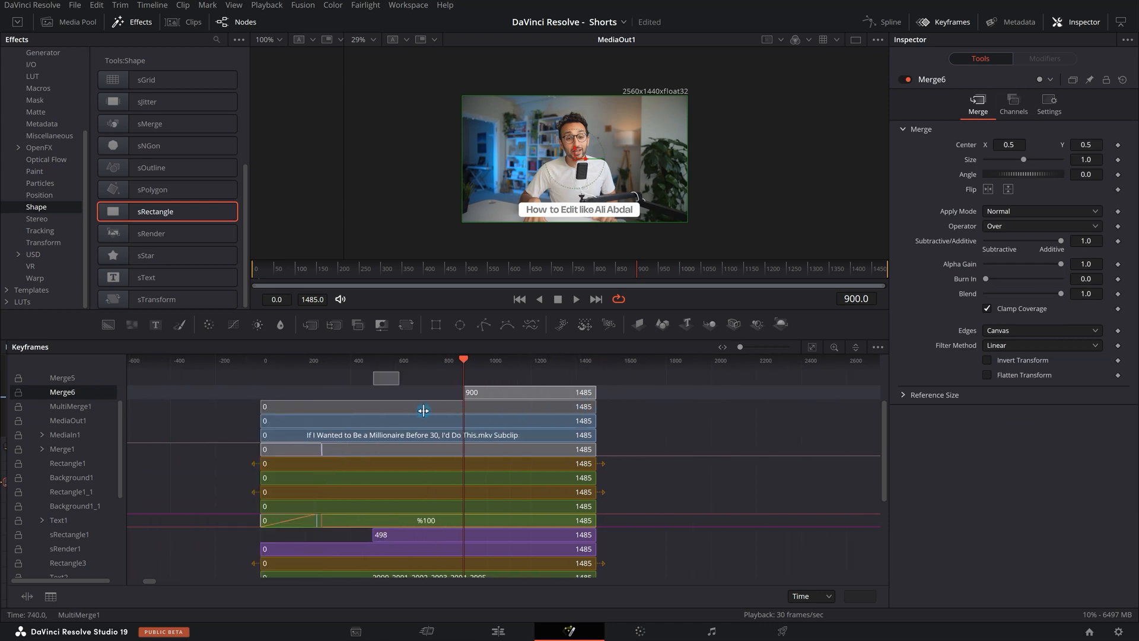
pyautogui.click(109, 412)
pyautogui.moveTo(267, 411); pyautogui.dragTo(447, 409)
pyautogui.scroll(5, 465, 410)
pyautogui.scroll(-6, 451, 391)
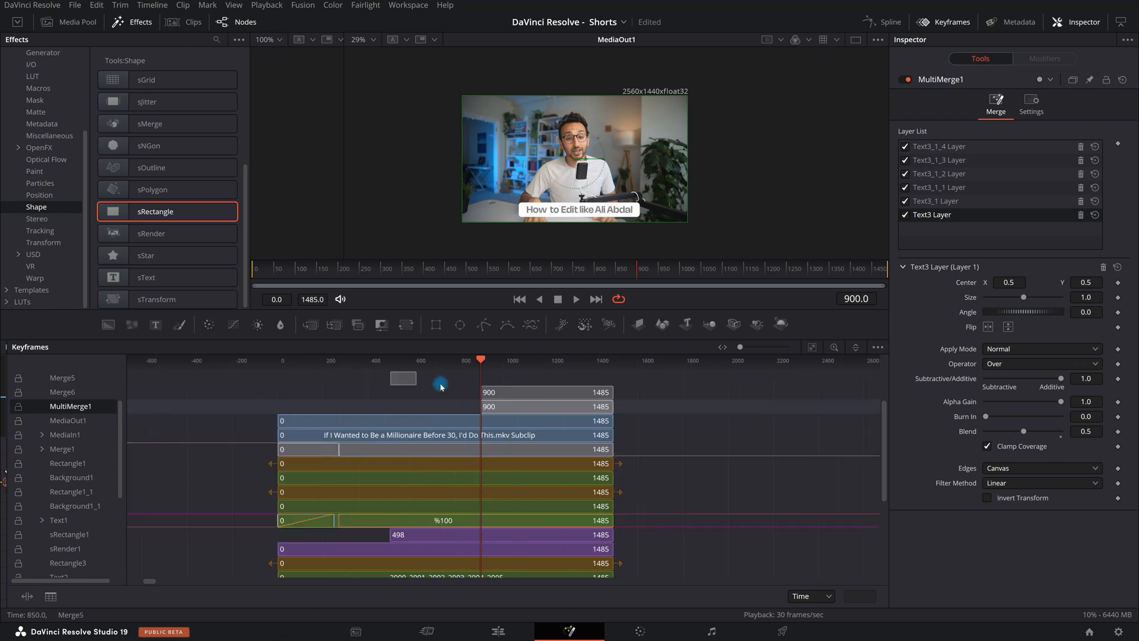
# Play the composition from just before frame 900 to check when the title bar appears, and return to the node graph
pyautogui.click(62, 392)
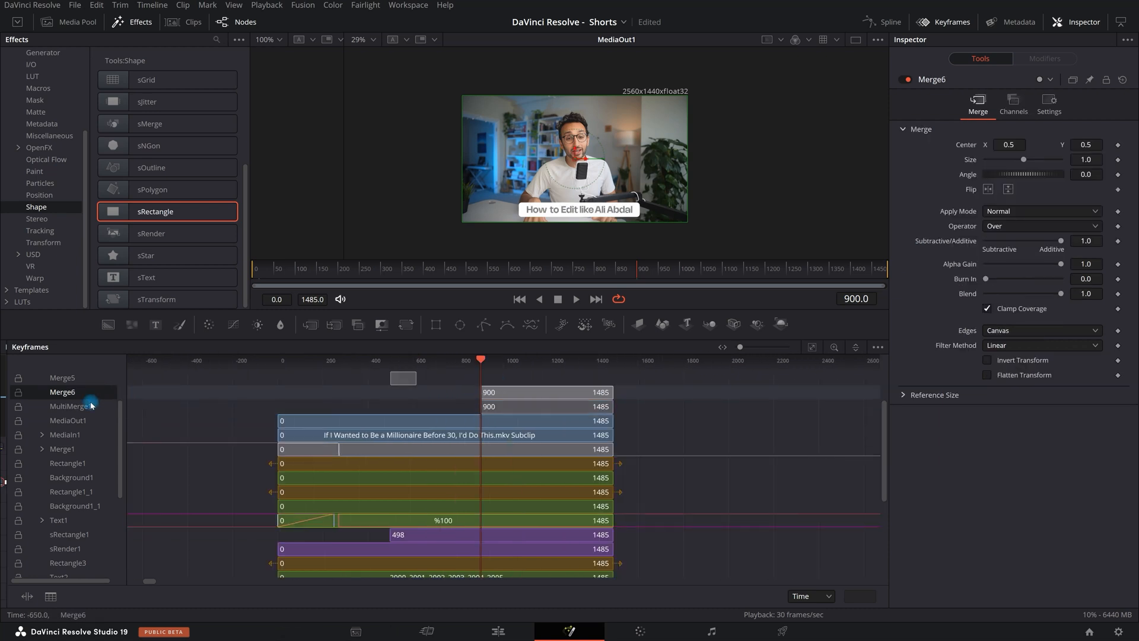
pyautogui.click(91, 407)
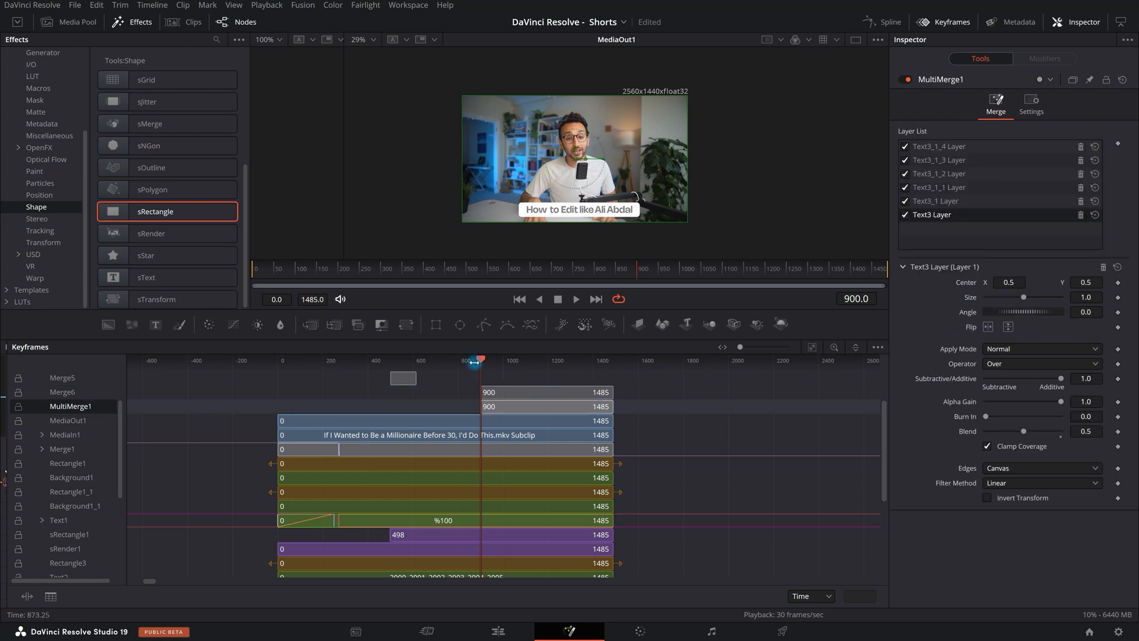
pyautogui.press('space')
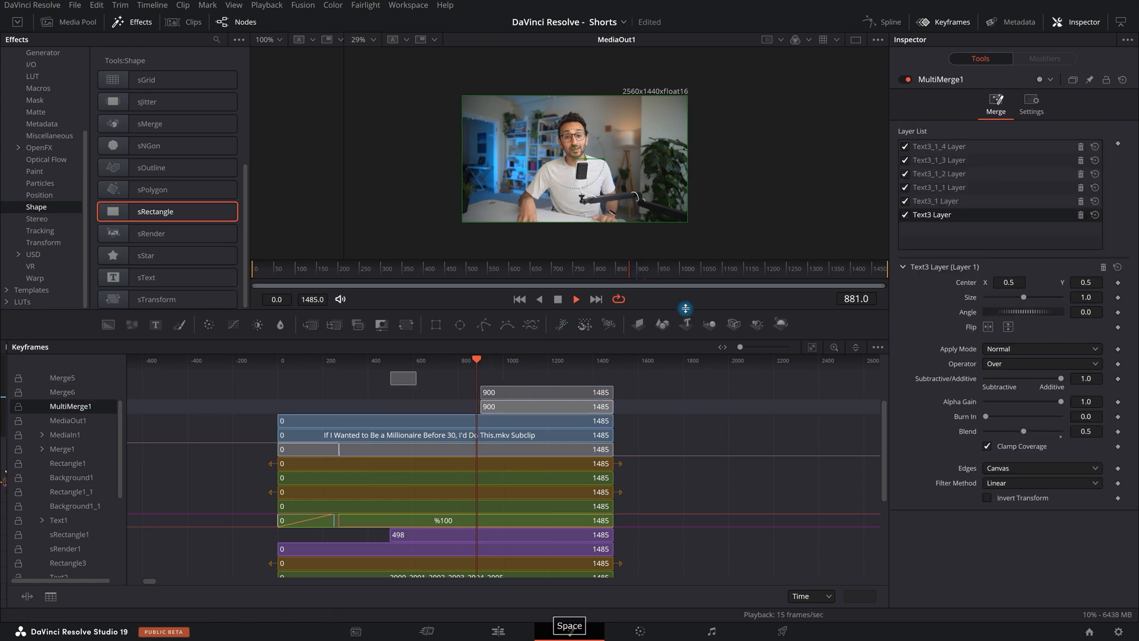
pyautogui.moveTo(475, 264); pyautogui.dragTo(638, 271)
pyautogui.press('space')
pyautogui.press('space')
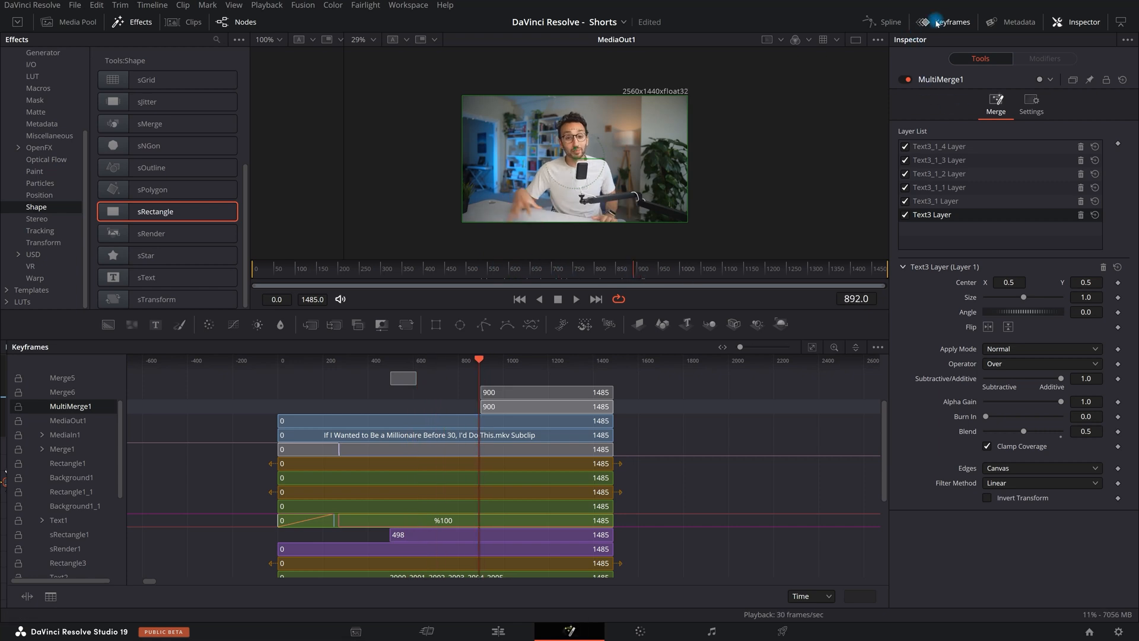
pyautogui.click(936, 25)
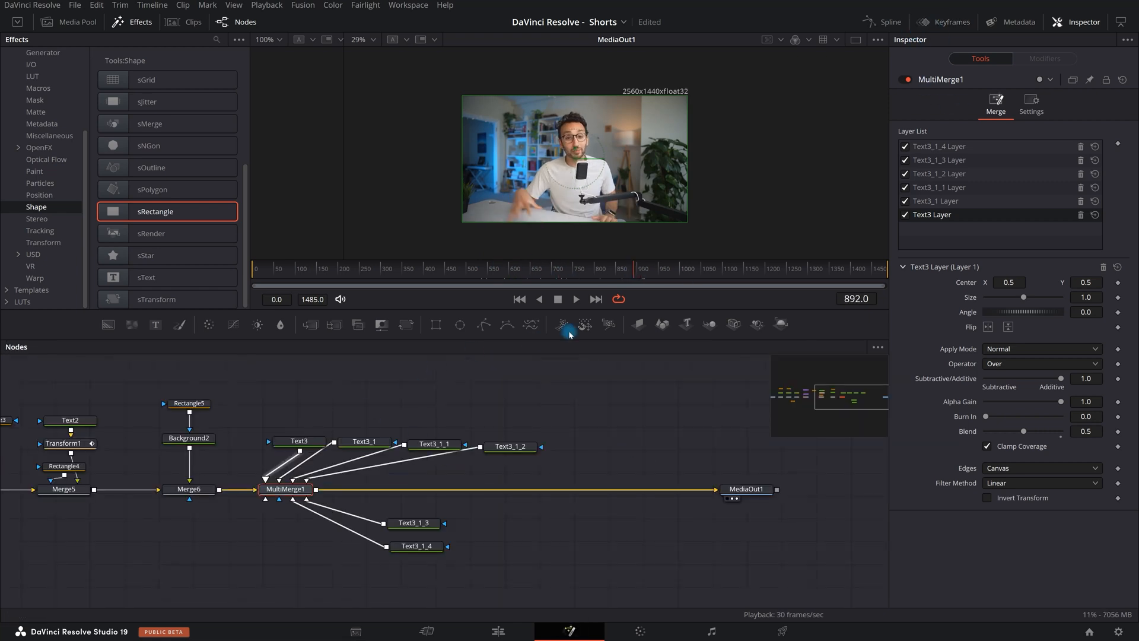
# Animate the Text3 layer's Blend with keyframes from 0.5 at frame 900 to 1.0 at frame 905
pyautogui.moveTo(658, 272)
pyautogui.mouseDown()
pyautogui.moveTo(621, 272)
pyautogui.moveTo(640, 273)
pyautogui.mouseUp()
pyautogui.click(833, 298)
pyautogui.write('900')
pyautogui.press('Return')
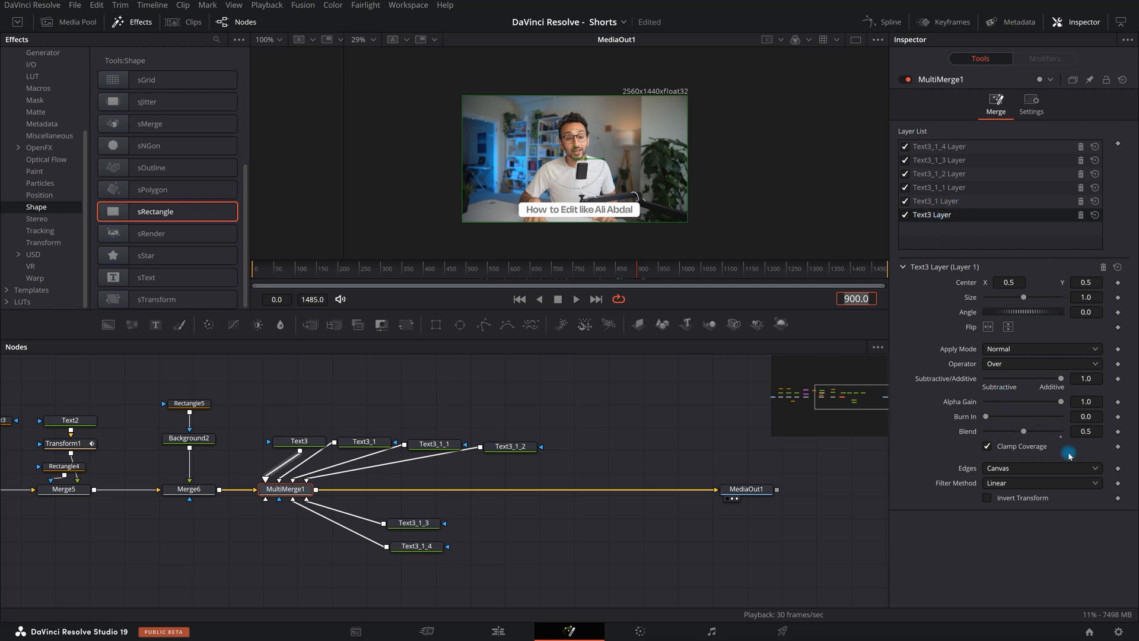
pyautogui.click(1118, 433)
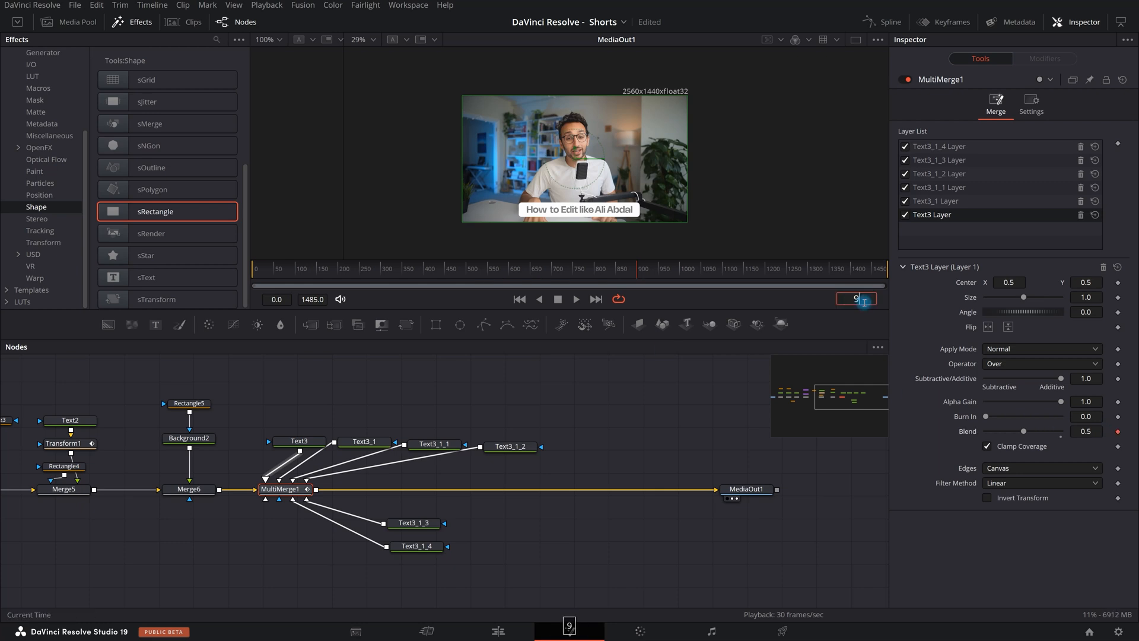
pyautogui.press('Return')
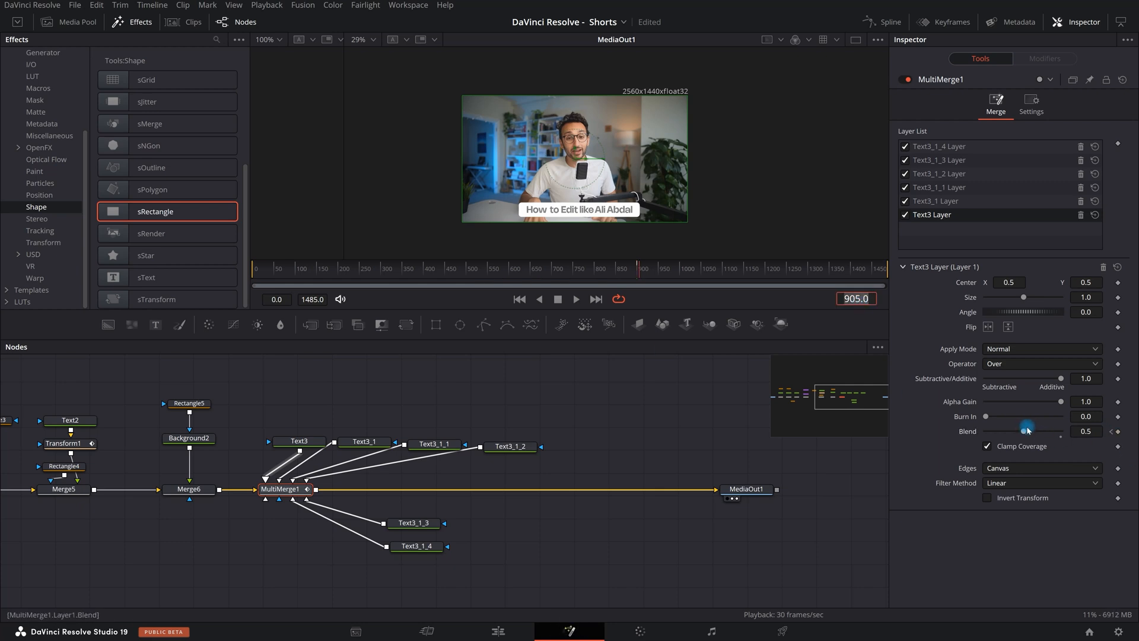
pyautogui.moveTo(1024, 433); pyautogui.dragTo(1065, 433)
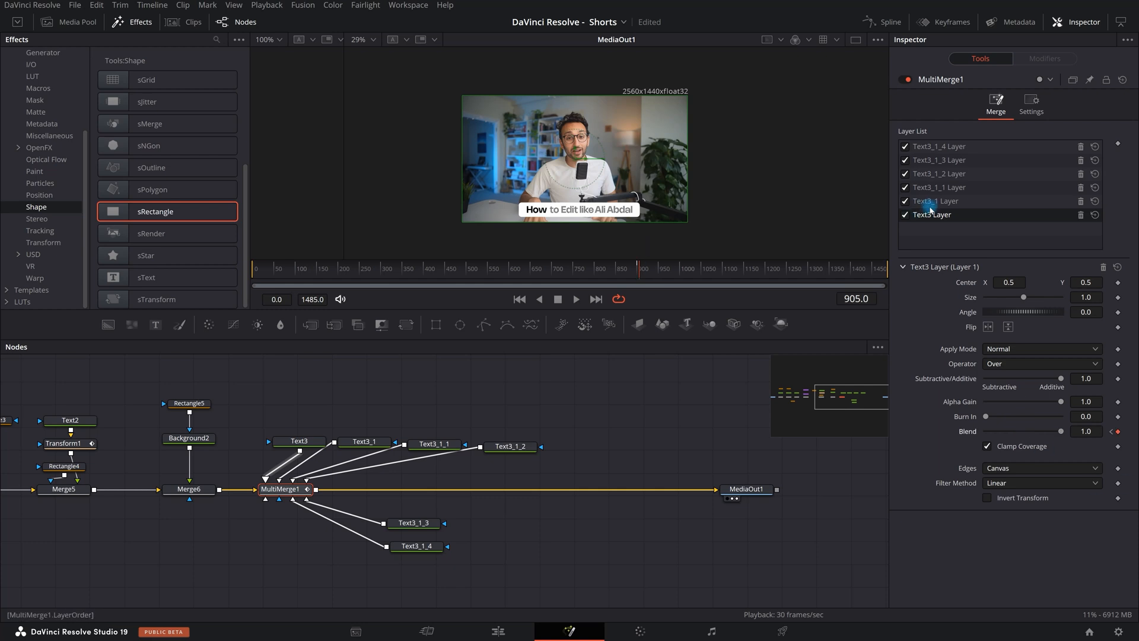
# Animate the Text3_1 layer's Blend with keyframes from 0.5 at frame 905 to 1.0 at frame 910
pyautogui.click(953, 203)
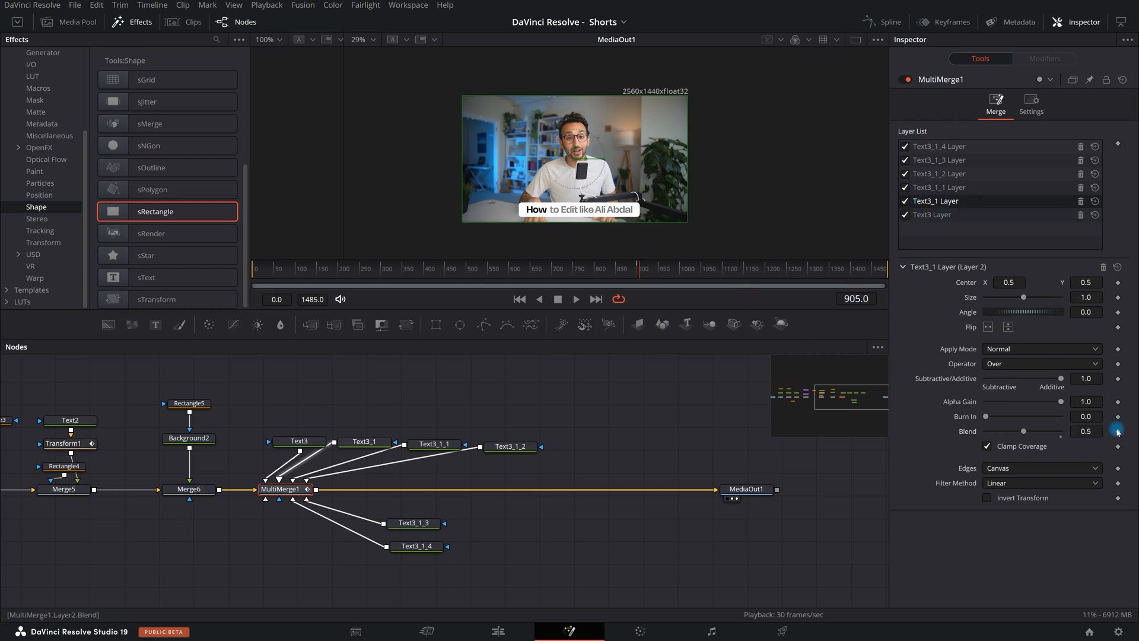
pyautogui.click(1118, 431)
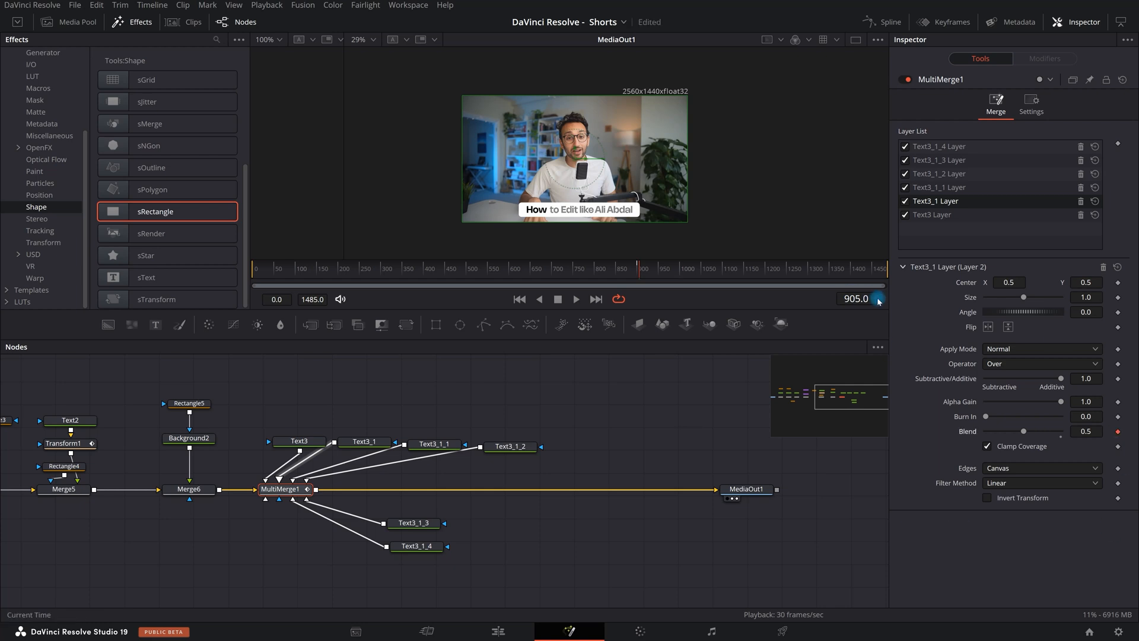
pyautogui.write('910')
pyautogui.press('Return')
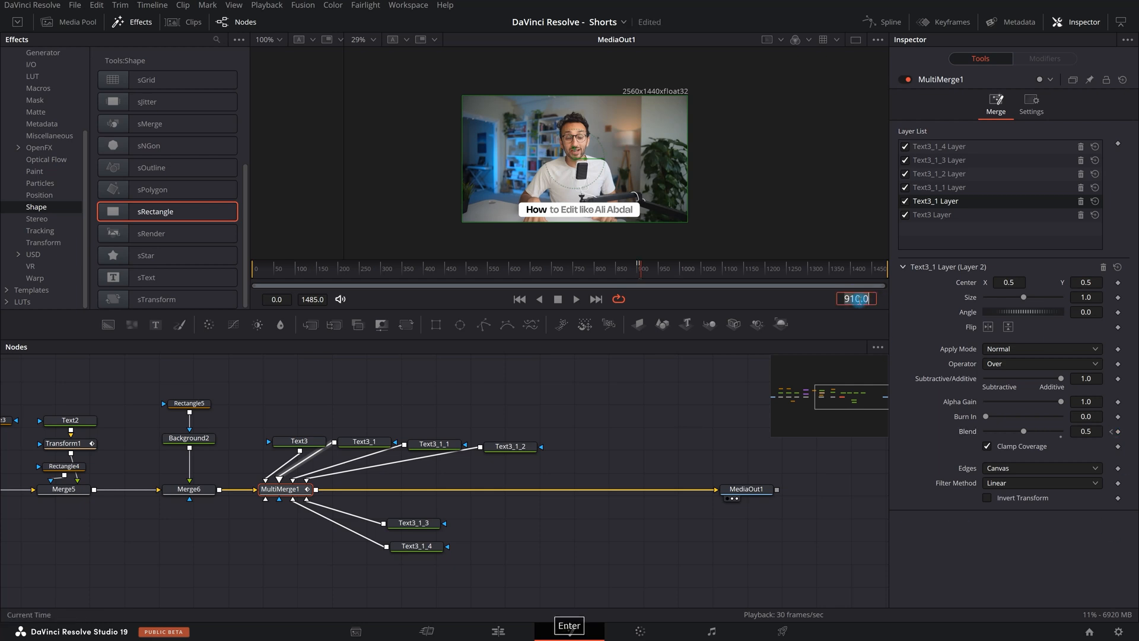
pyautogui.moveTo(1024, 433); pyautogui.dragTo(1087, 440)
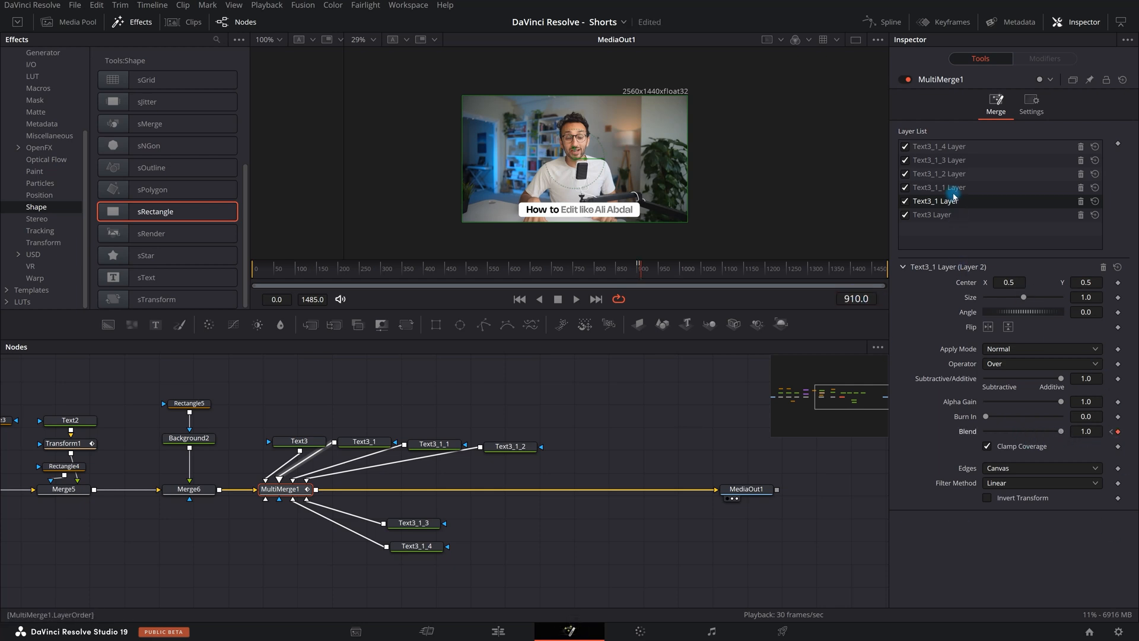
# Animate the Text3_1_1 layer's Blend with keyframes from 0.5 at frame 910 to 1.0 at frame 915
pyautogui.click(949, 189)
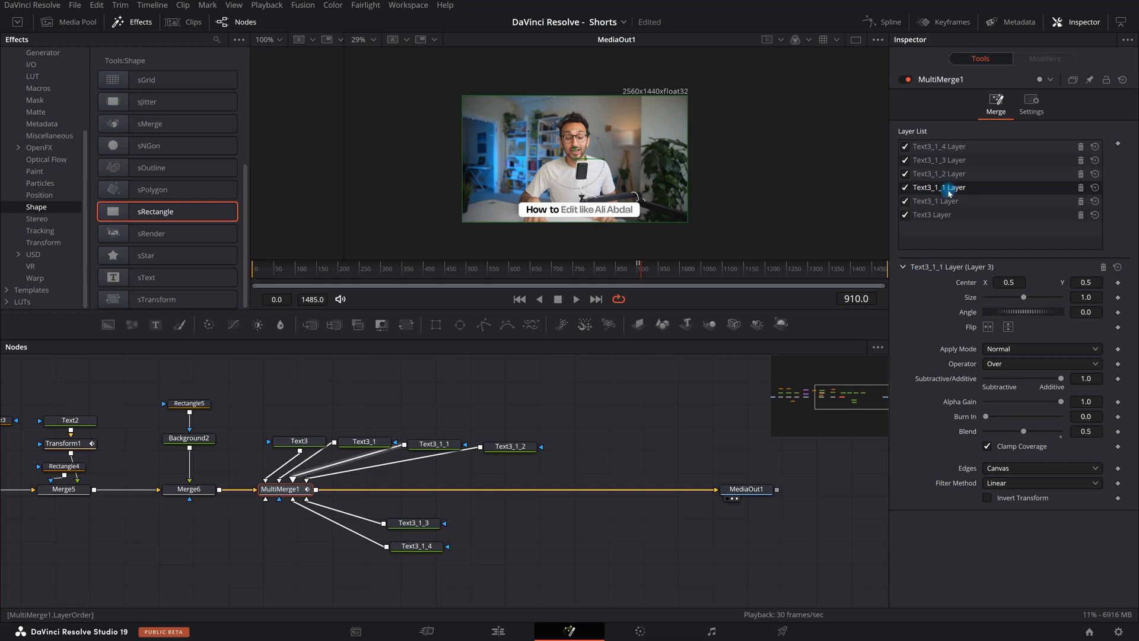
pyautogui.click(1117, 433)
pyautogui.write('915')
pyautogui.press('Return')
pyautogui.moveTo(1024, 431); pyautogui.dragTo(1068, 432)
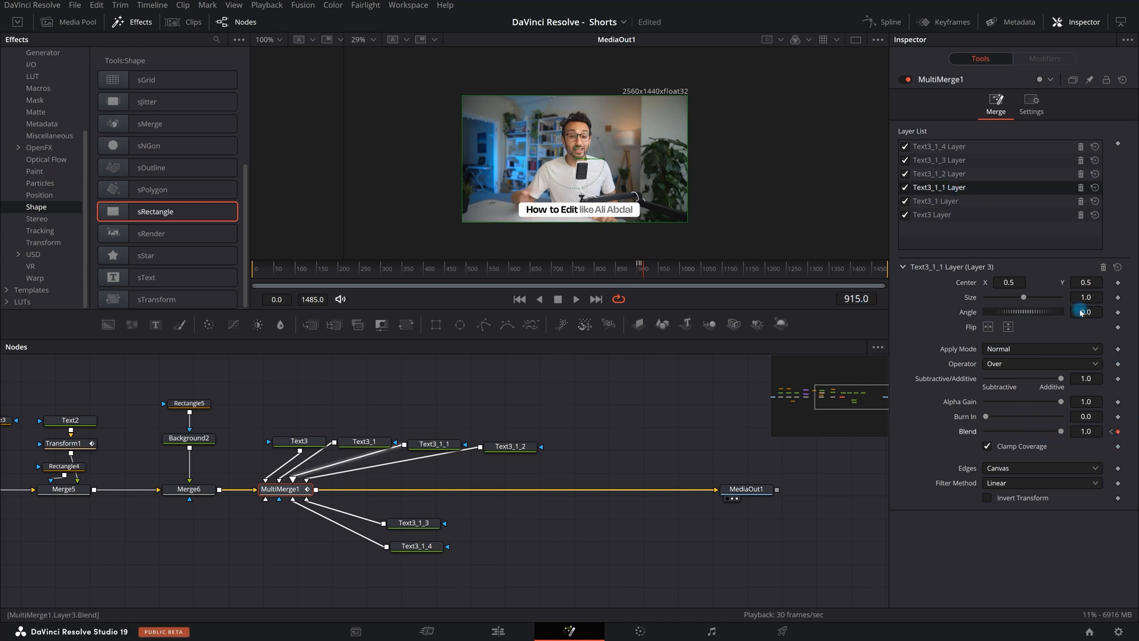
# Animate the Text3_1_2 layer's Blend with keyframes from 0.5 at frame 915 to 1.0 at frame 920
pyautogui.click(948, 178)
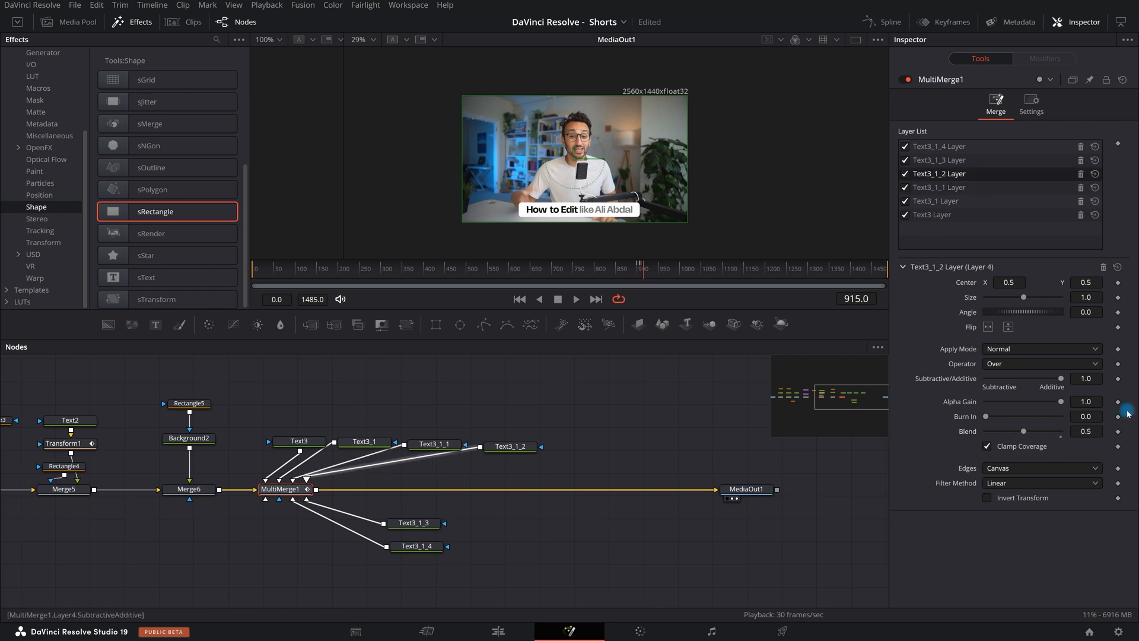
pyautogui.click(1118, 432)
pyautogui.write('920')
pyautogui.press('Return')
pyautogui.moveTo(1024, 431); pyautogui.dragTo(1104, 433)
# Animate the Text3_1_3 layer's Blend with keyframes from 0.5 at frame 920 to 1.0 at frame 925
pyautogui.click(963, 161)
pyautogui.click(1091, 432)
pyautogui.click(1119, 433)
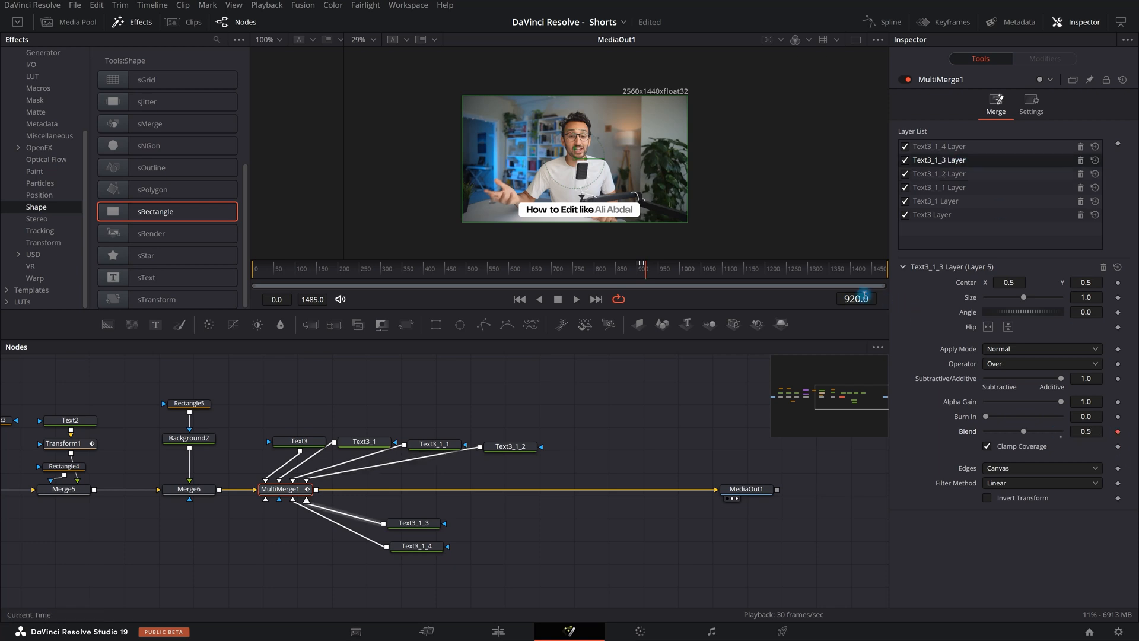
pyautogui.click(865, 296)
pyautogui.write('925')
pyautogui.press('Return')
pyautogui.moveTo(1024, 431); pyautogui.dragTo(1061, 431)
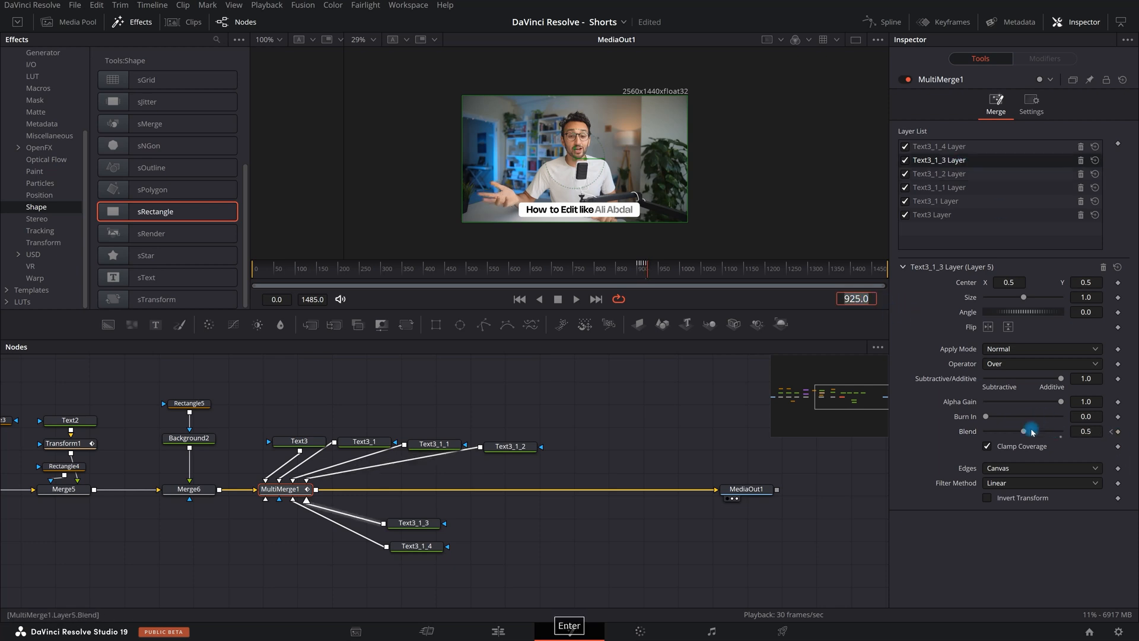
# Animate the Text3_1_4 layer's Blend with keyframes from 0.5 at frame 925 to 1.0 at frame 930
pyautogui.click(944, 147)
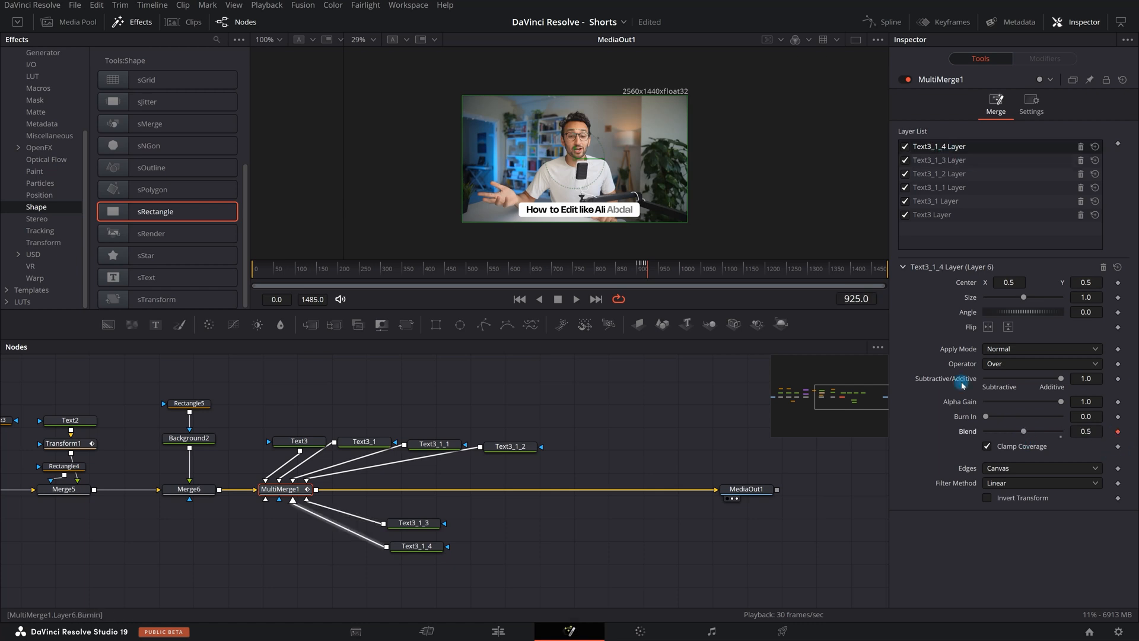
pyautogui.click(875, 299)
pyautogui.write('930')
pyautogui.press('Return')
pyautogui.moveTo(1024, 432); pyautogui.dragTo(1061, 431)
# Play the composition from just before frame 900 several times to check the word-by-word highlight on the title bar
pyautogui.scroll(2, 624, 229)
pyautogui.scroll(2, 549, 160)
pyautogui.moveTo(638, 269); pyautogui.dragTo(629, 269)
pyautogui.press('space')
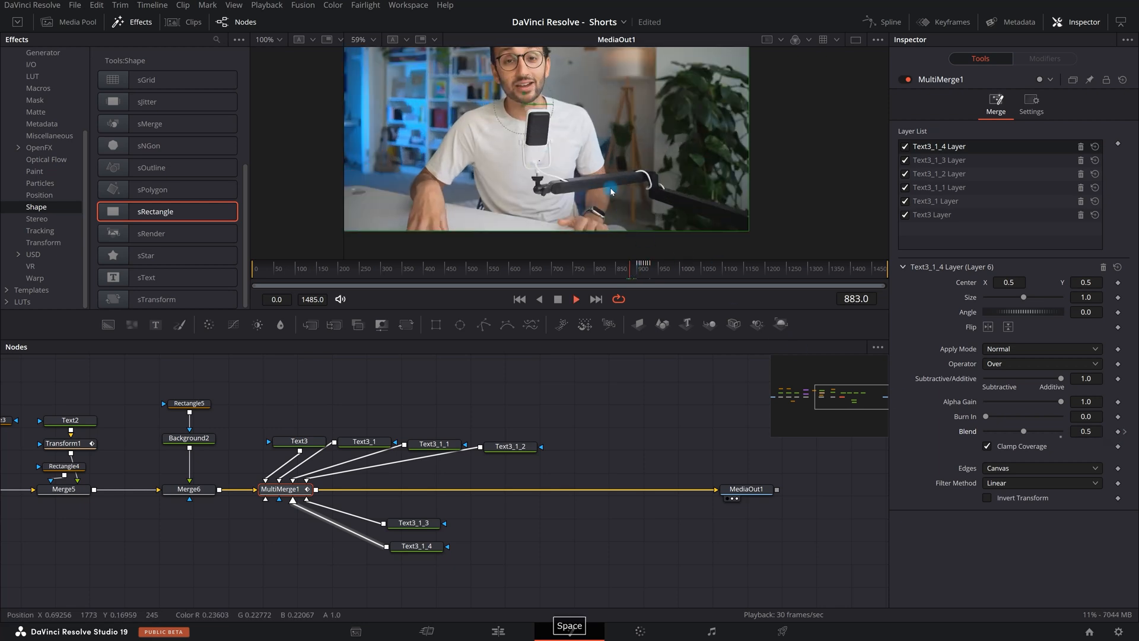
pyautogui.scroll(-2, 641, 226)
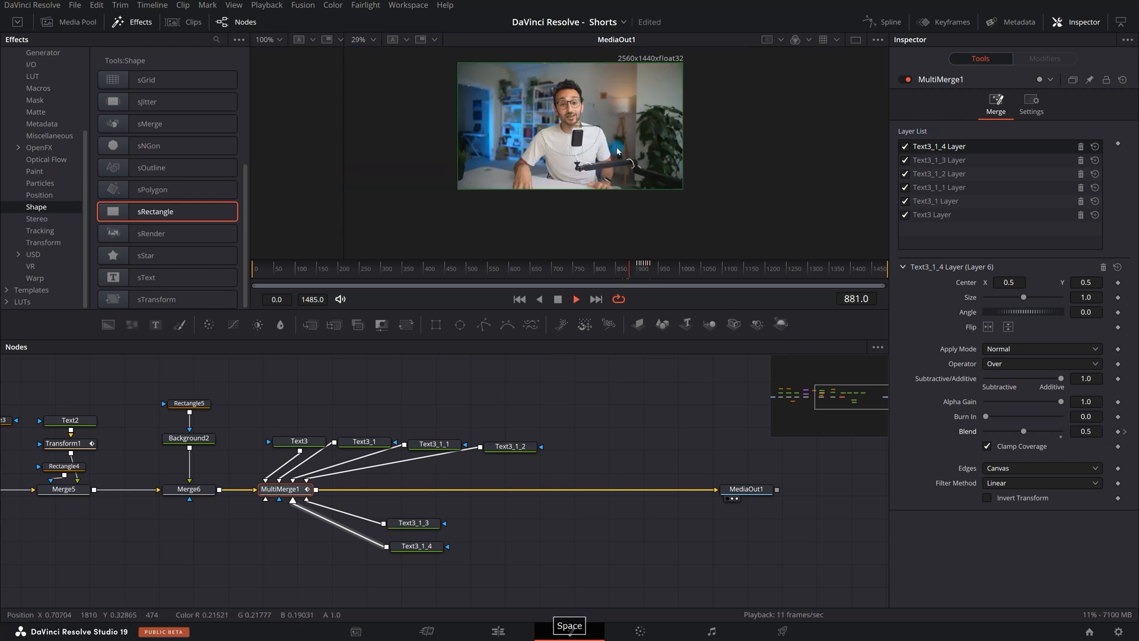
pyautogui.press('space')
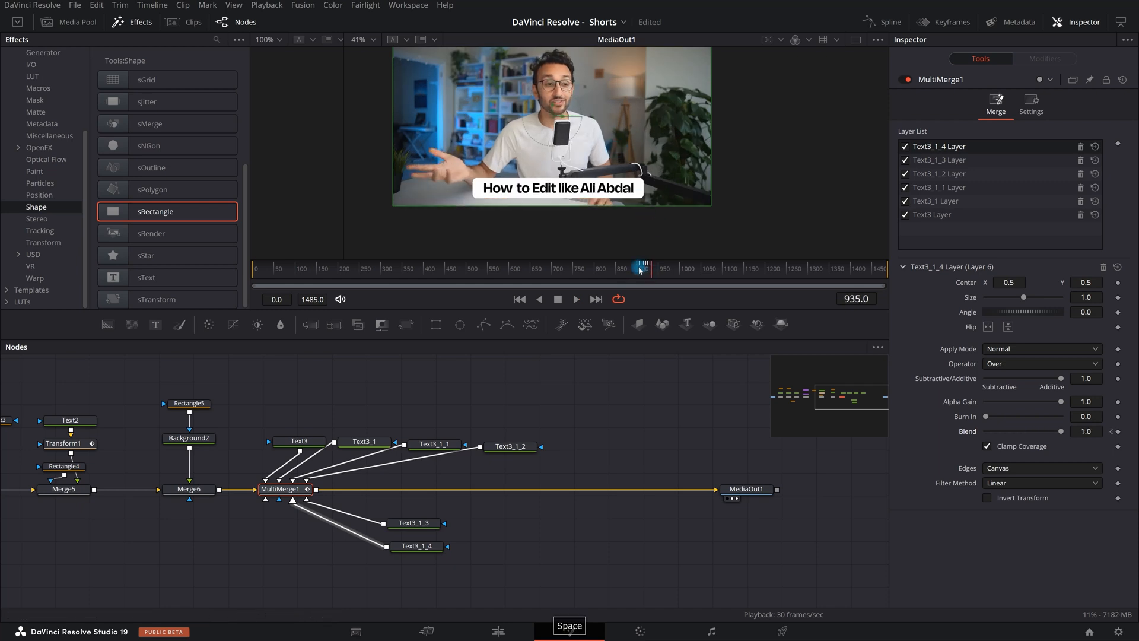
pyautogui.click(633, 276)
pyautogui.press('space')
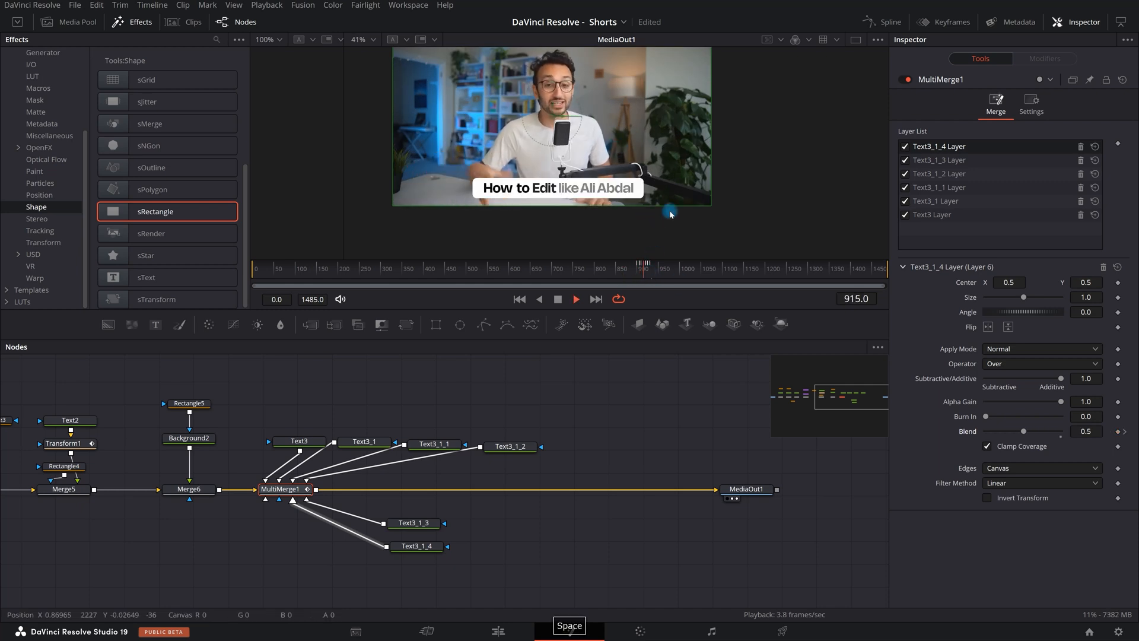
pyautogui.press('space')
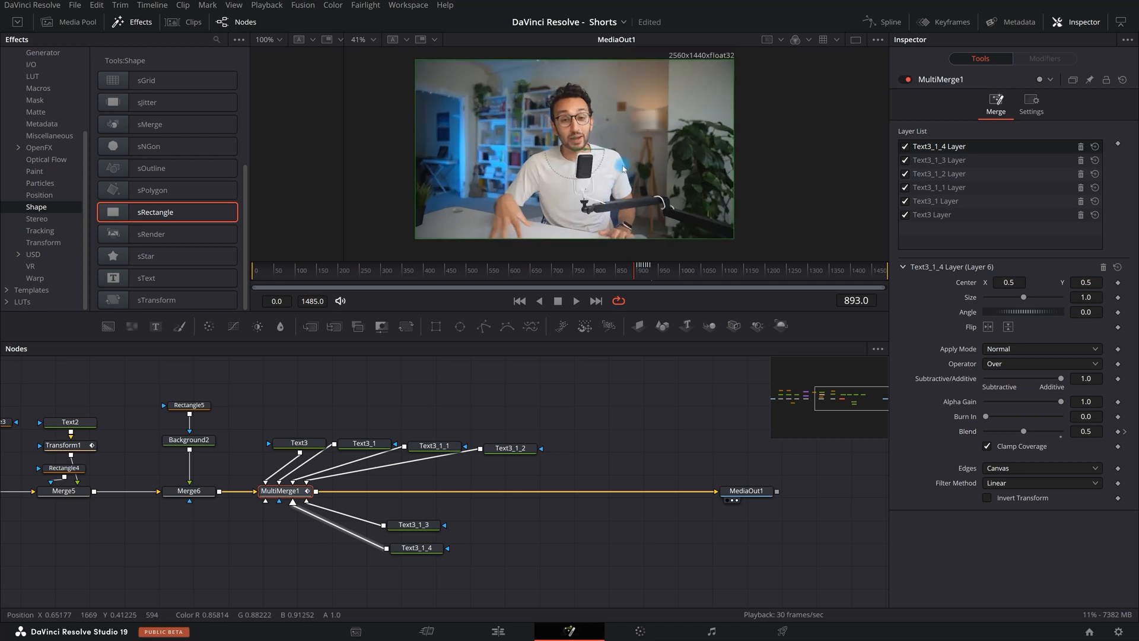
pyautogui.press('space')
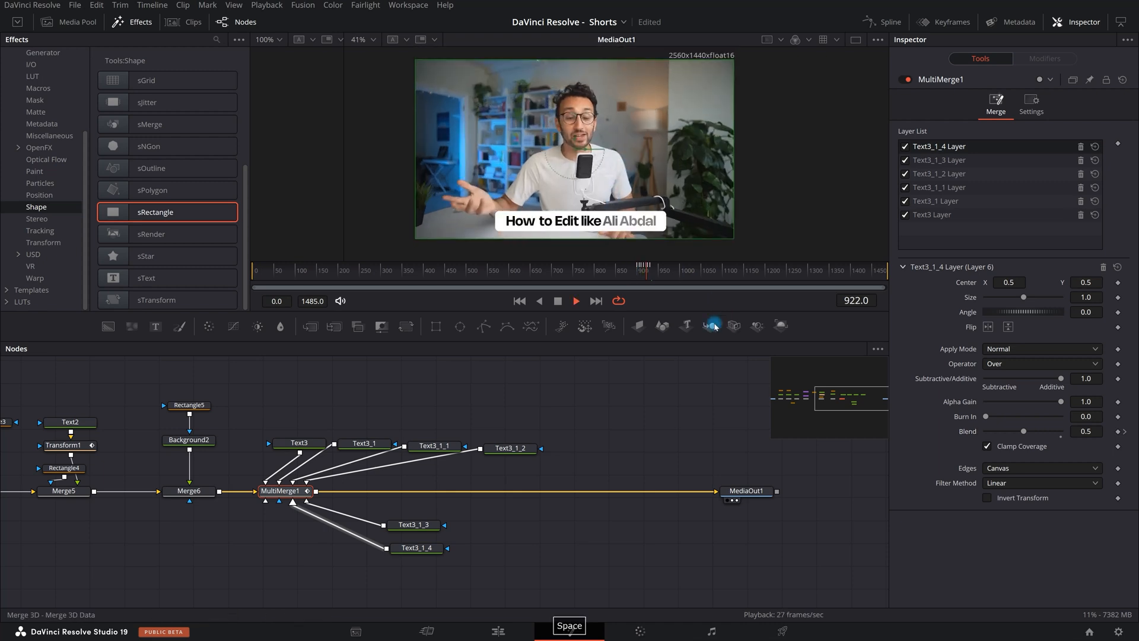
pyautogui.press('space')
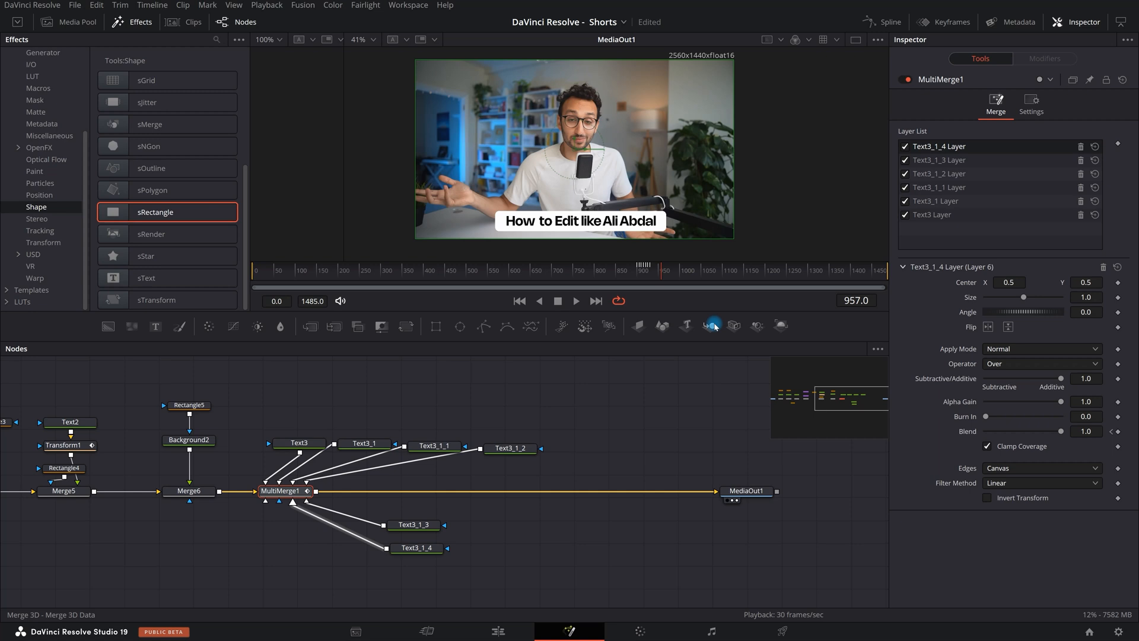
# Duplicate MultiMerge1 with all its text nodes and insert the copy between MultiMerge1 and MediaOut1
pyautogui.moveTo(272, 405); pyautogui.dragTo(614, 614)
pyautogui.hotkey('ctrl', 'c')
pyautogui.moveTo(746, 491); pyautogui.dragTo(855, 490)
pyautogui.hotkey('ctrl', 'v')
pyautogui.scroll(-2, 667, 552)
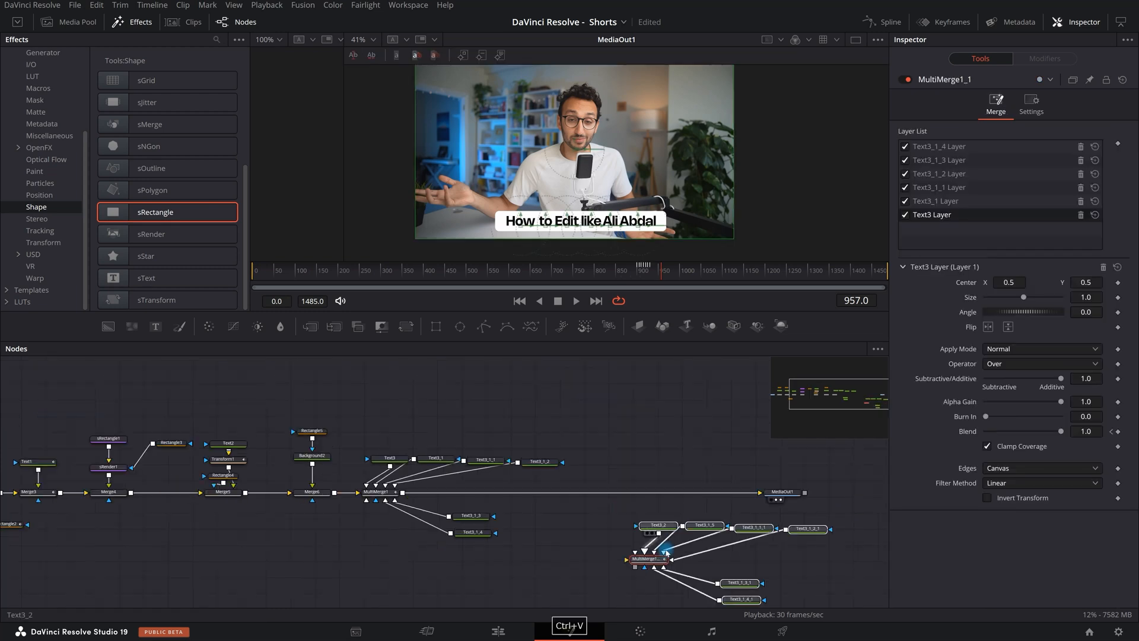
pyautogui.moveTo(656, 563); pyautogui.dragTo(596, 495)
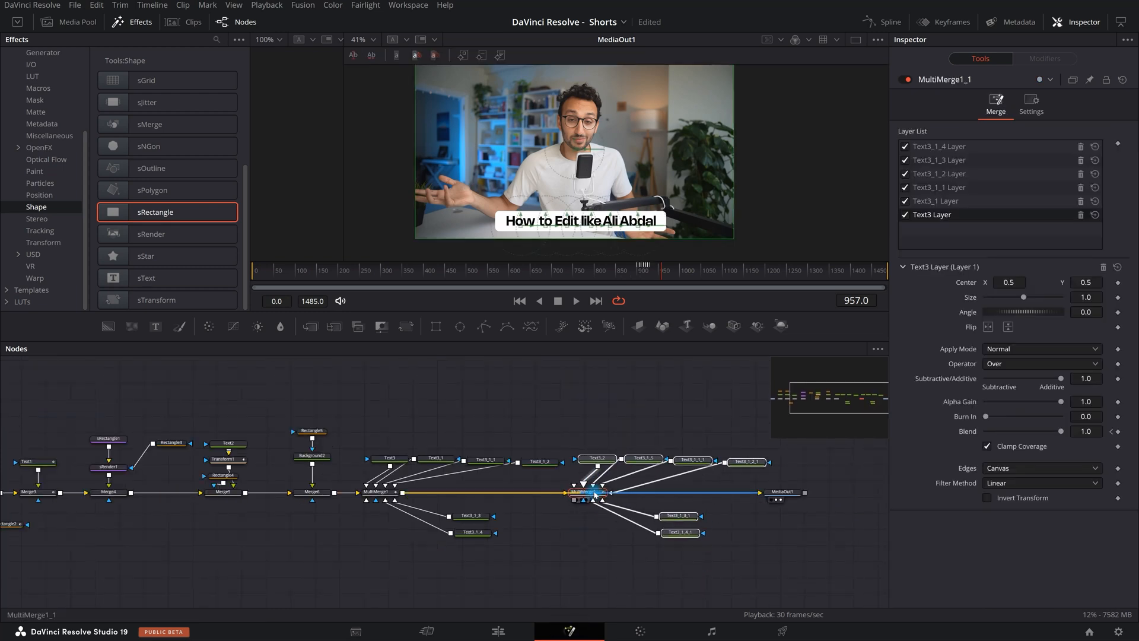
pyautogui.click(654, 501)
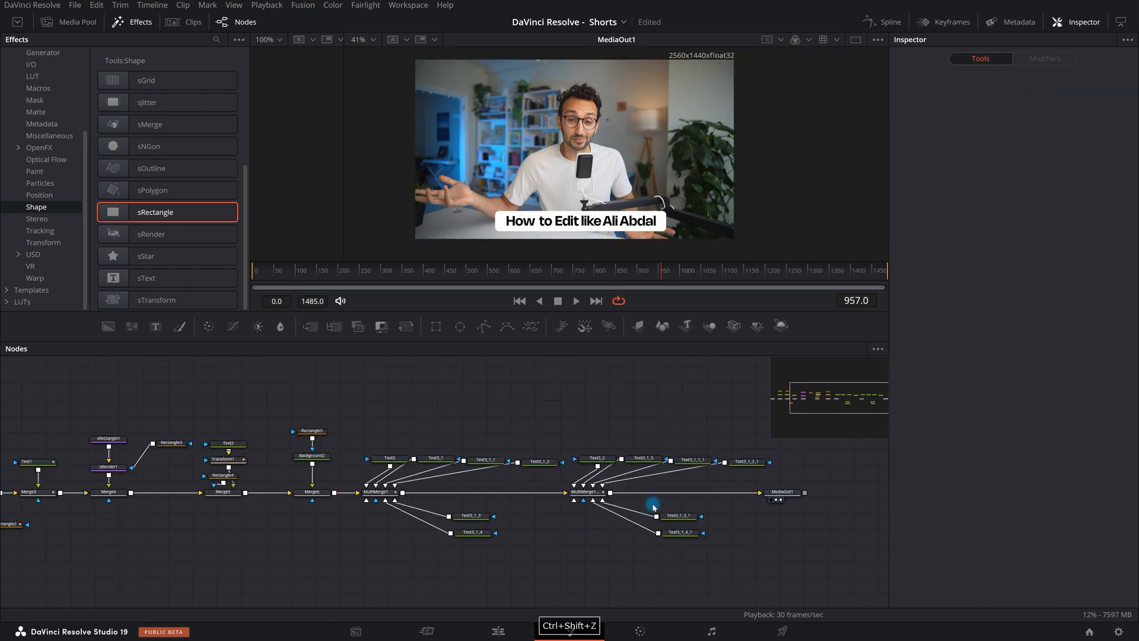
# Move the playhead to frame 935 and trim the end of MultiMerge1 to frame 934 in the keyframe timeline
pyautogui.click(521, 484)
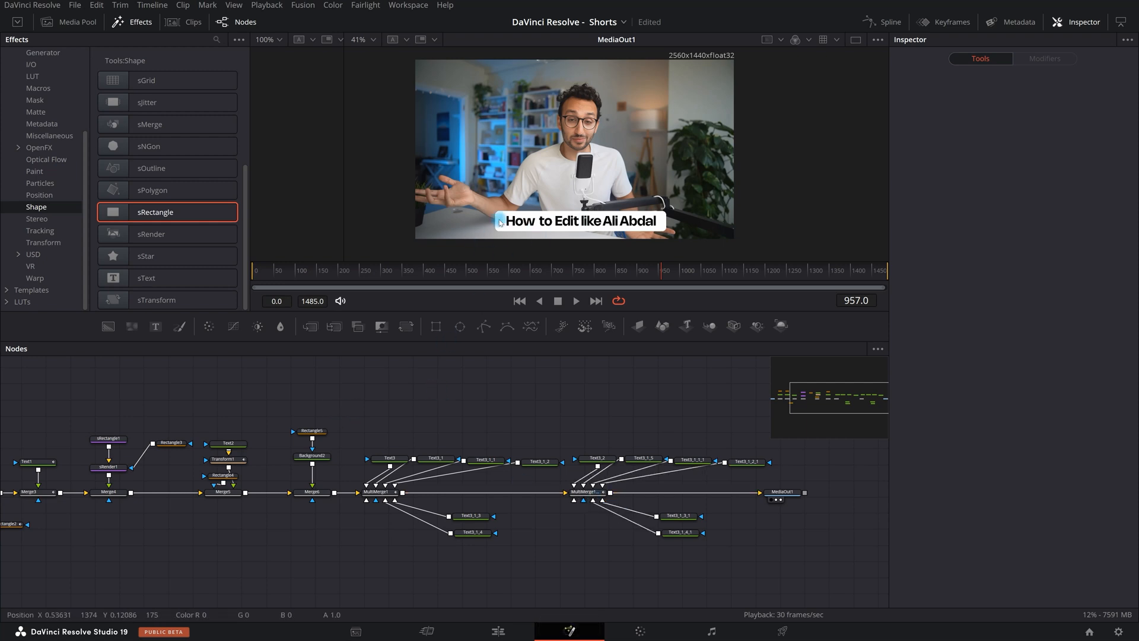
pyautogui.click(385, 493)
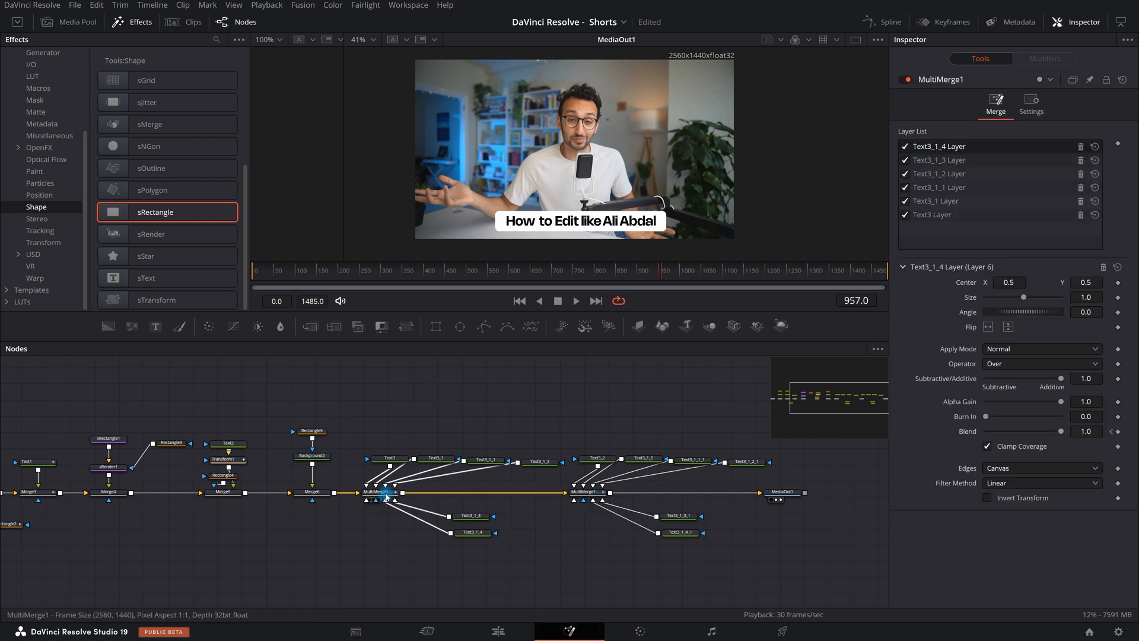
pyautogui.click(501, 440)
pyautogui.click(395, 493)
pyautogui.click(930, 19)
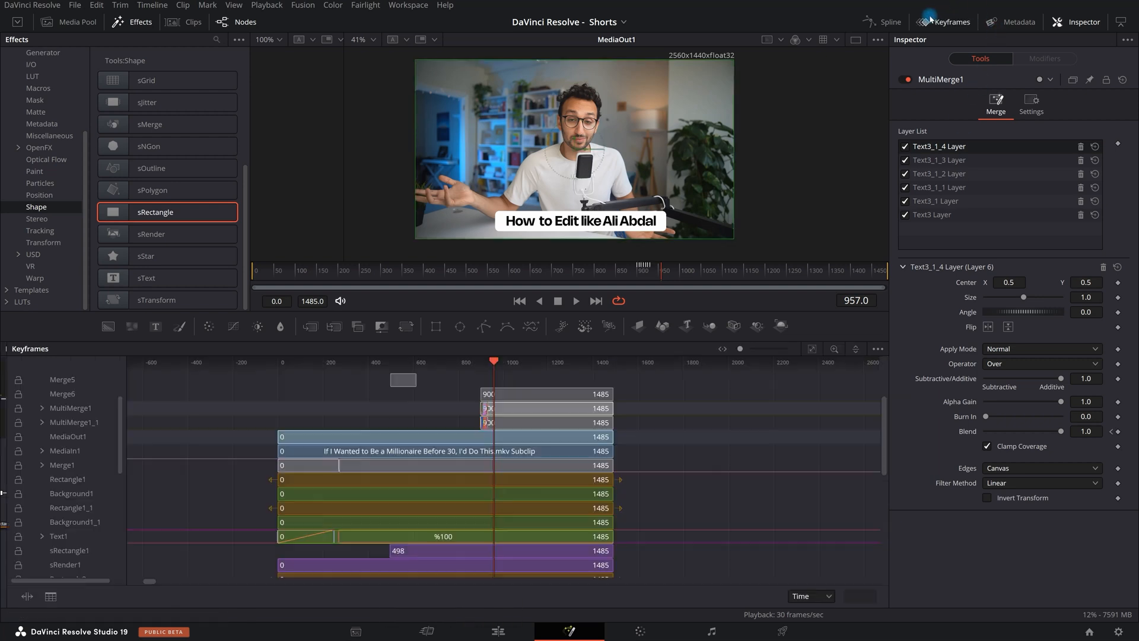
pyautogui.scroll(5, 635, 375)
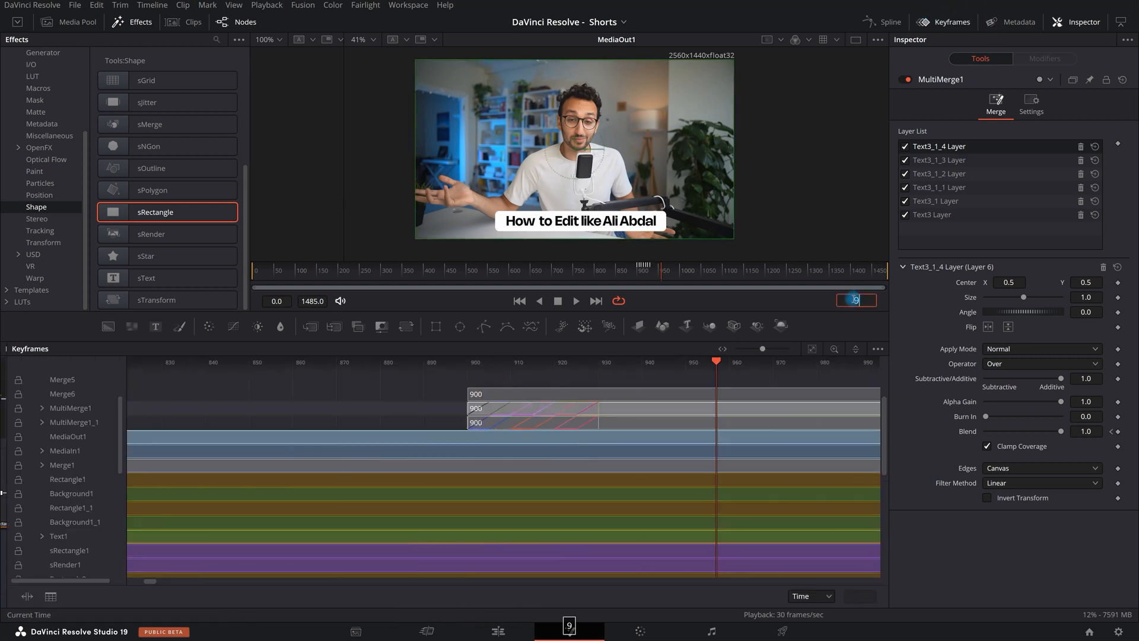
pyautogui.click(854, 299)
pyautogui.write('930')
pyautogui.press('Return')
pyautogui.scroll(-2, 587, 399)
pyautogui.scroll(2, 587, 399)
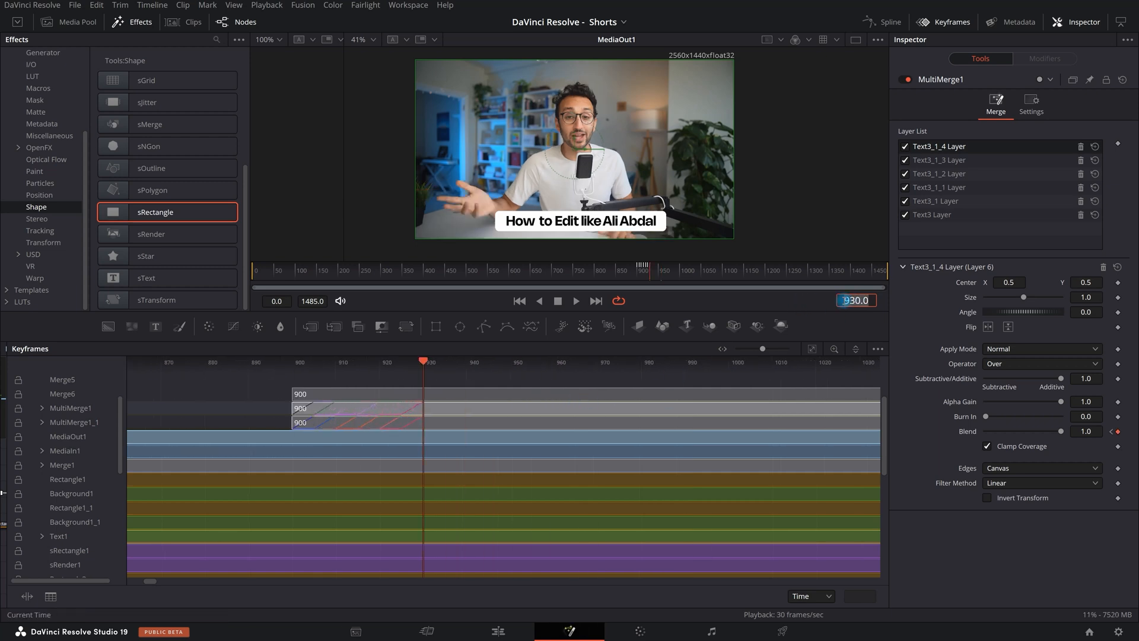
pyautogui.scroll(-3, 489, 442)
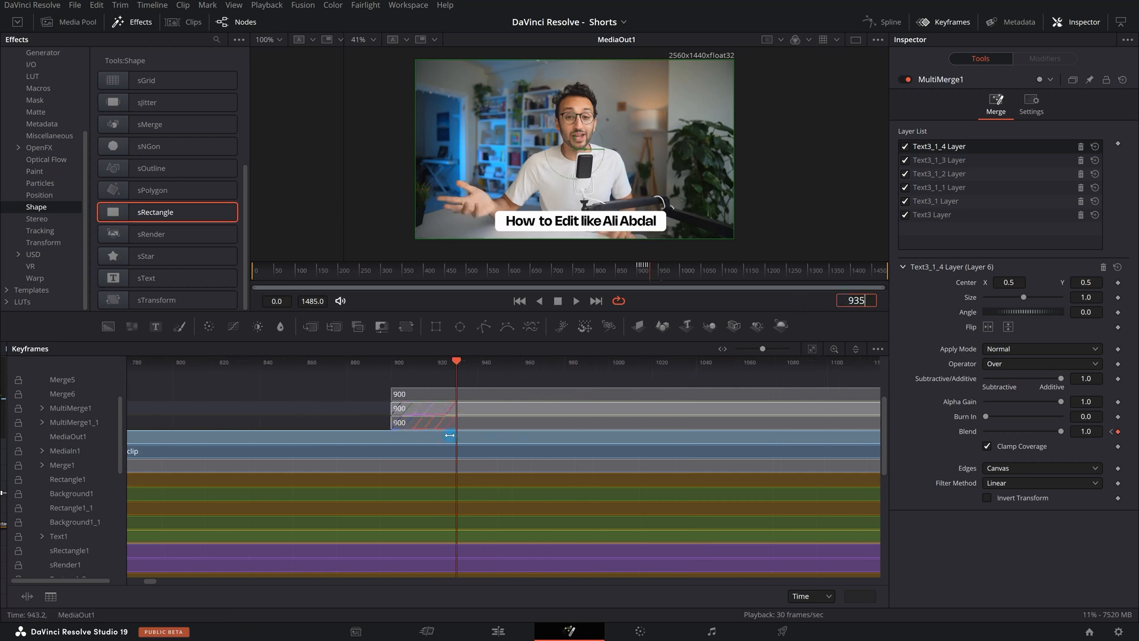
pyautogui.press('Return')
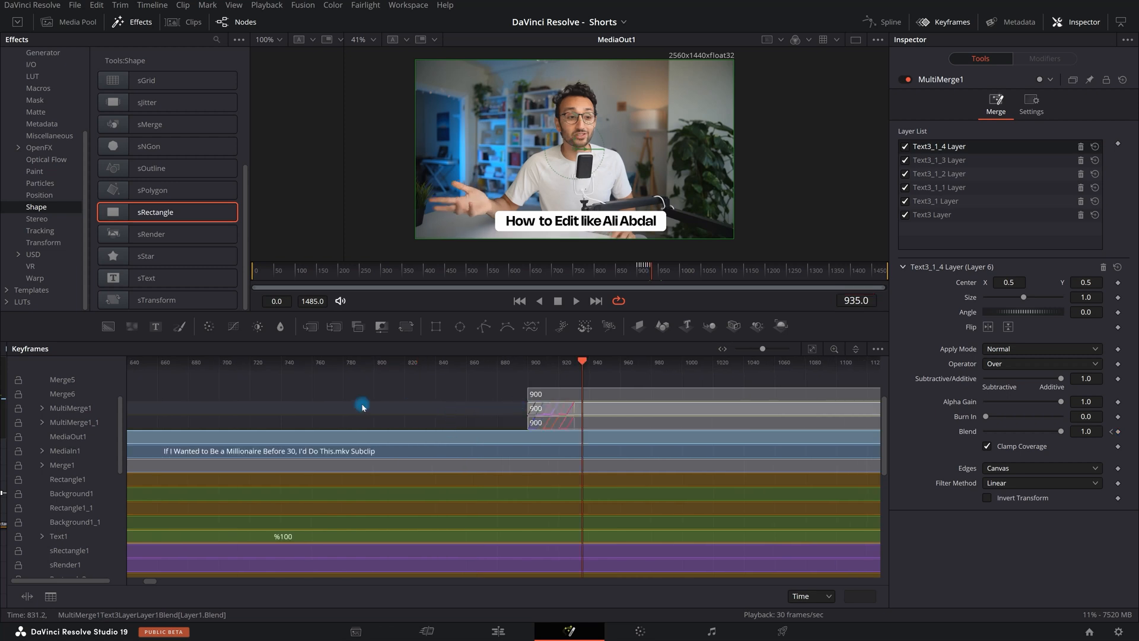
pyautogui.scroll(-4, 361, 407)
pyautogui.scroll(2, 524, 432)
pyautogui.scroll(2, 244, 432)
pyautogui.scroll(-2, 400, 432)
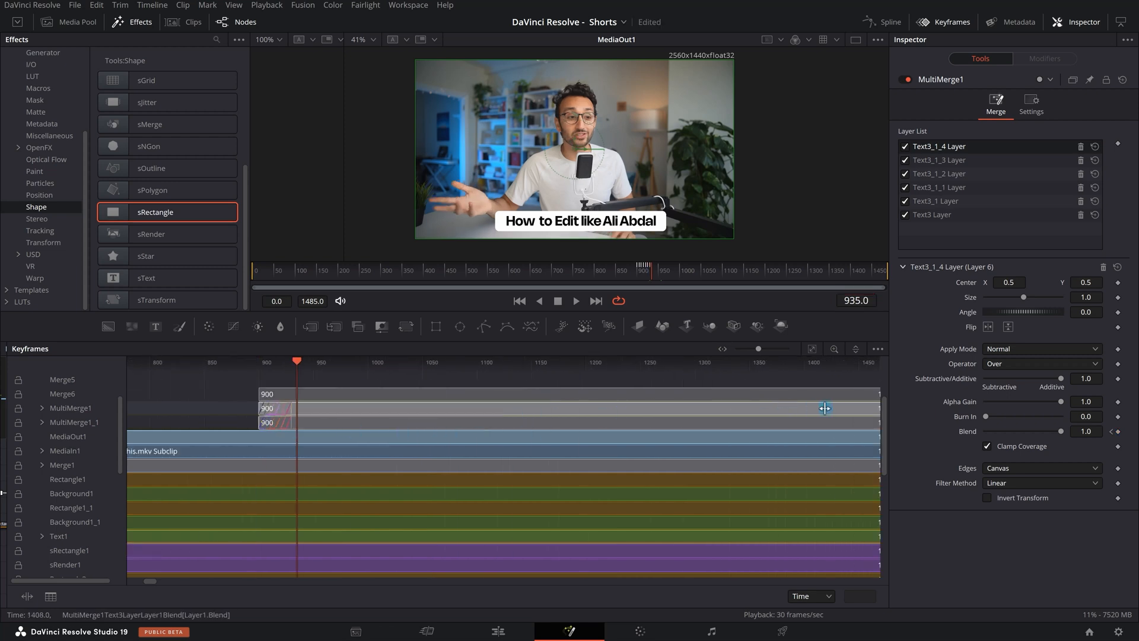
pyautogui.scroll(-2, 794, 413)
pyautogui.moveTo(849, 410); pyautogui.dragTo(433, 419)
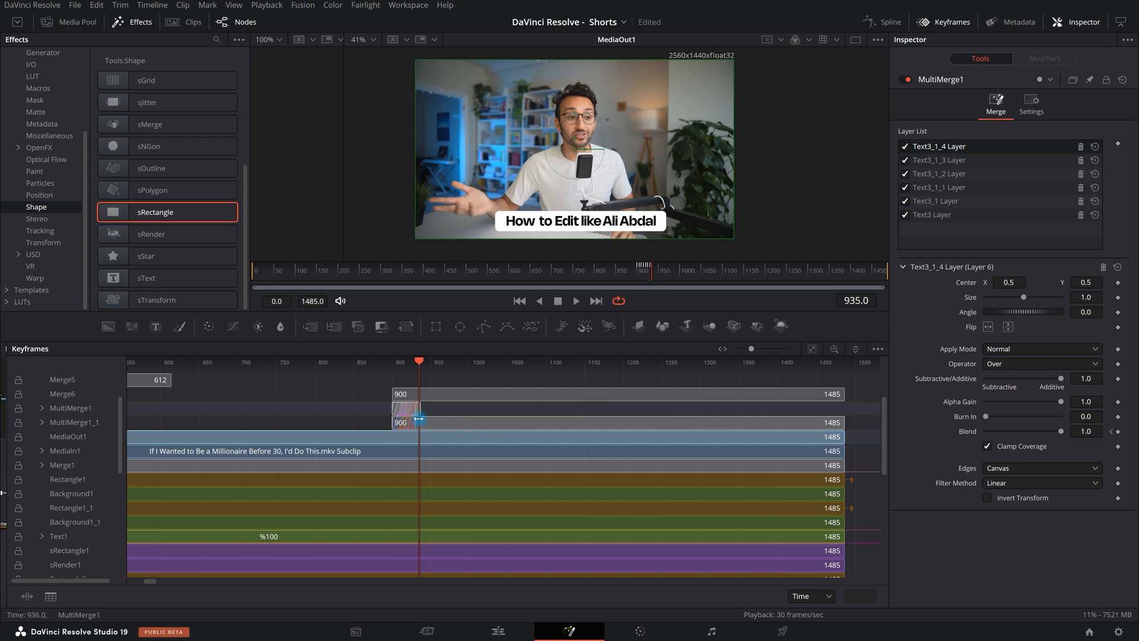
pyautogui.scroll(6, 419, 415)
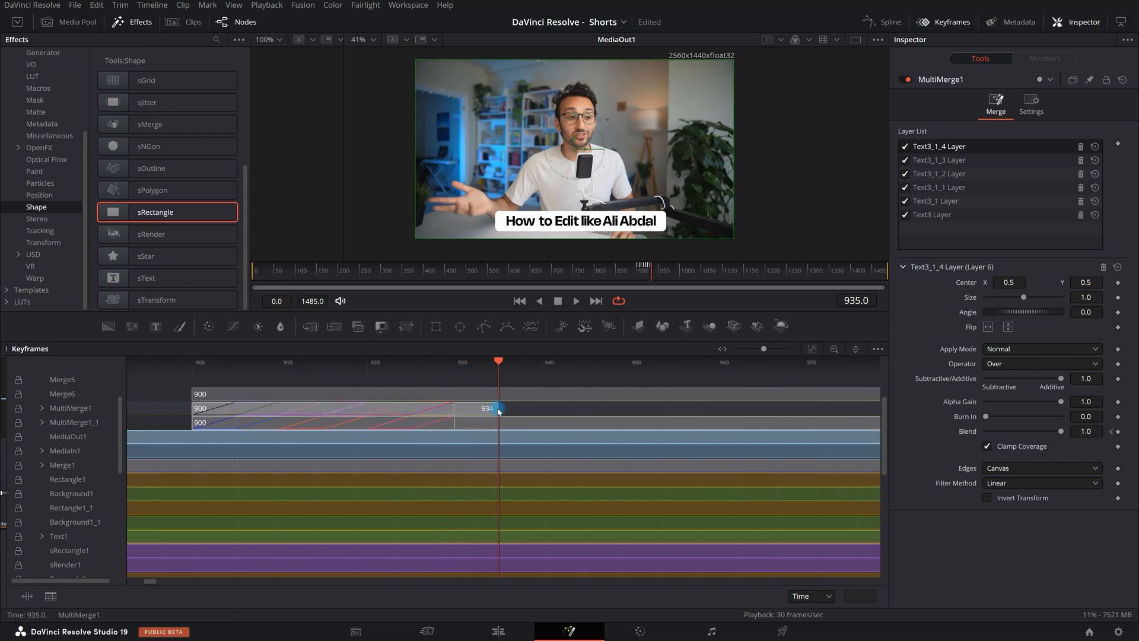
# Play the composition around the trimmed end of MultiMerge1 to check the title there
pyautogui.click(390, 393)
pyautogui.press('space')
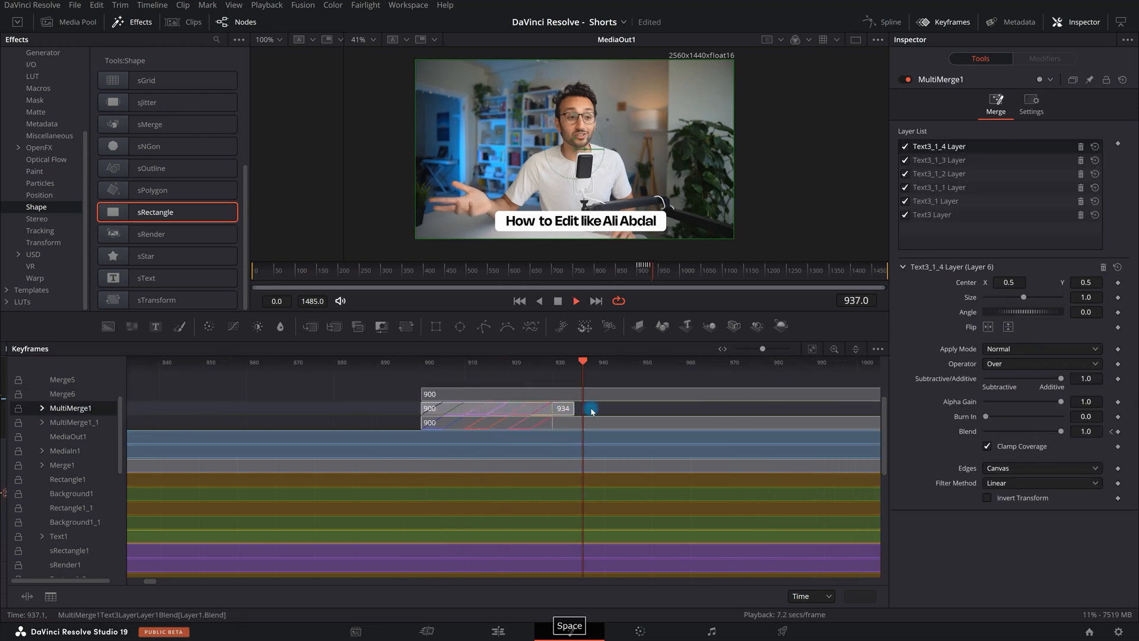
pyautogui.press('space')
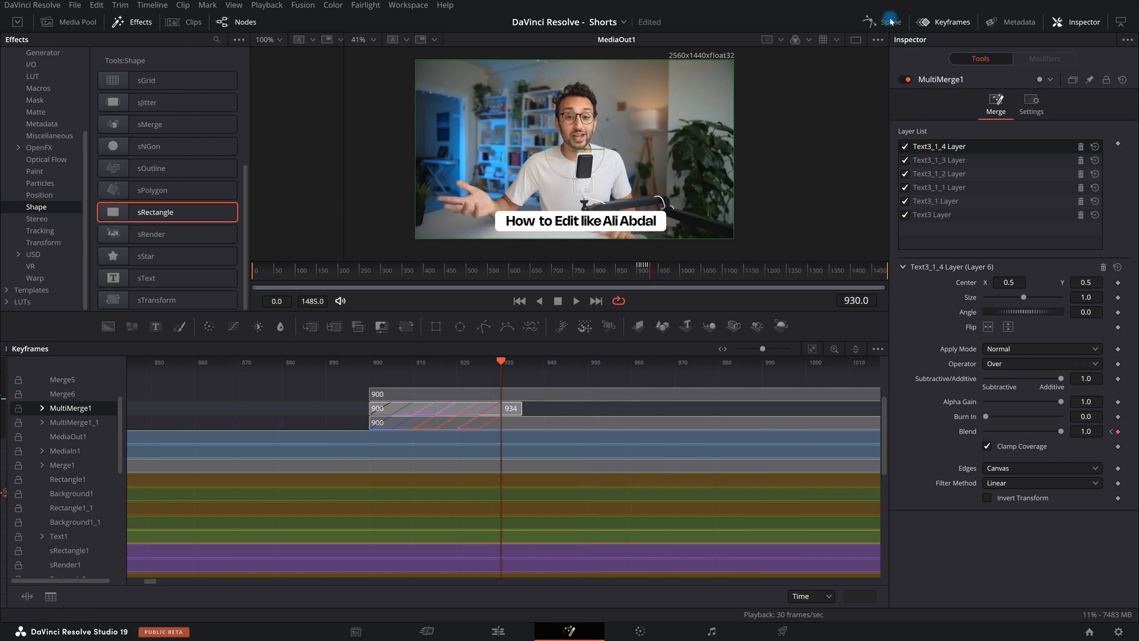
# Shift MultiMerge1_1's segment in the keyframe timeline, with its blend keyframes, so that it starts at frame 940
pyautogui.click(944, 22)
pyautogui.scroll(5, 528, 508)
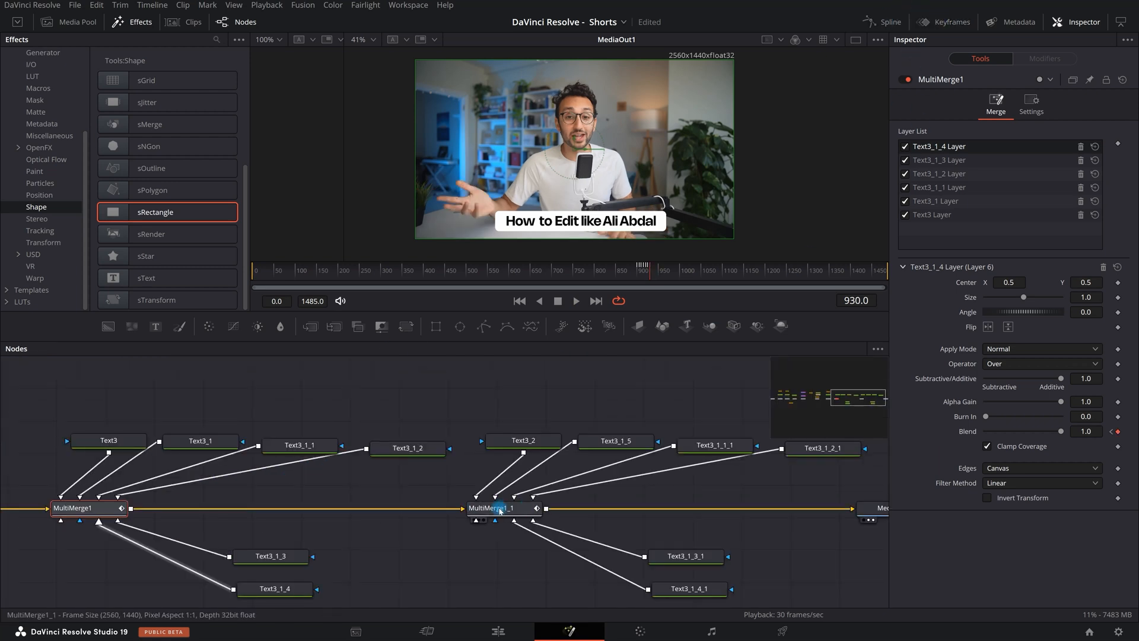
pyautogui.scroll(-4, 500, 510)
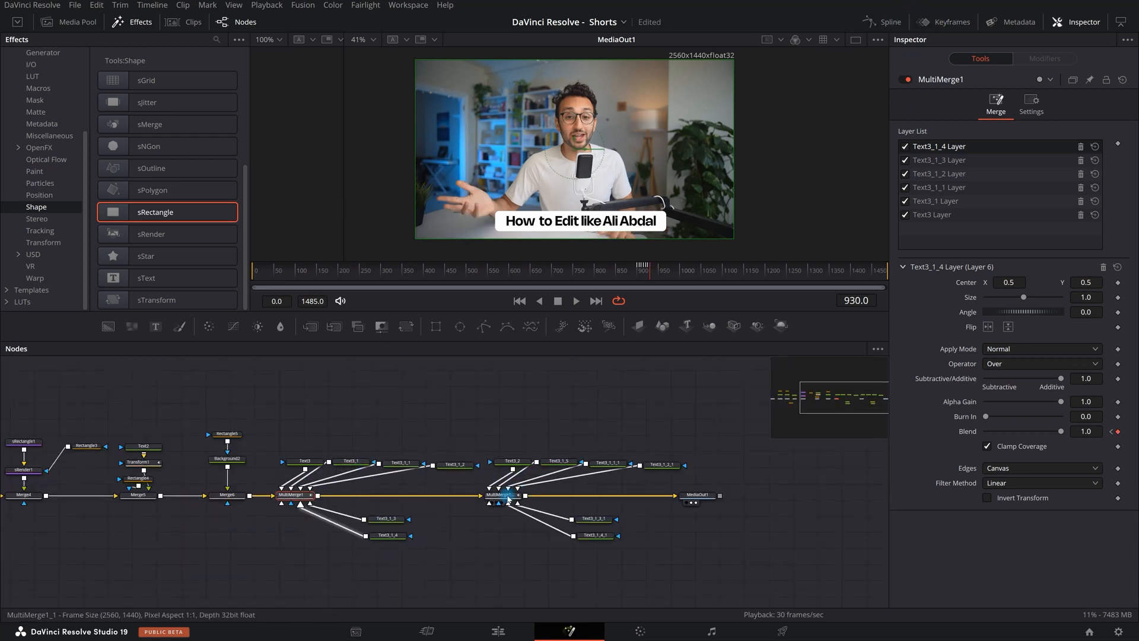
pyautogui.click(500, 497)
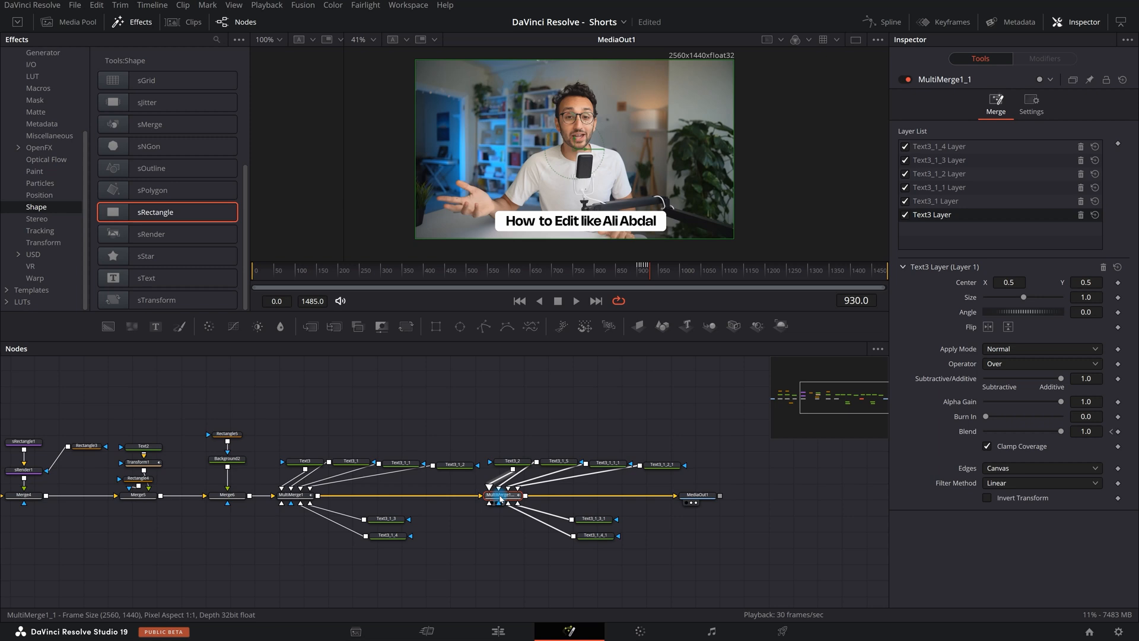
pyautogui.click(945, 22)
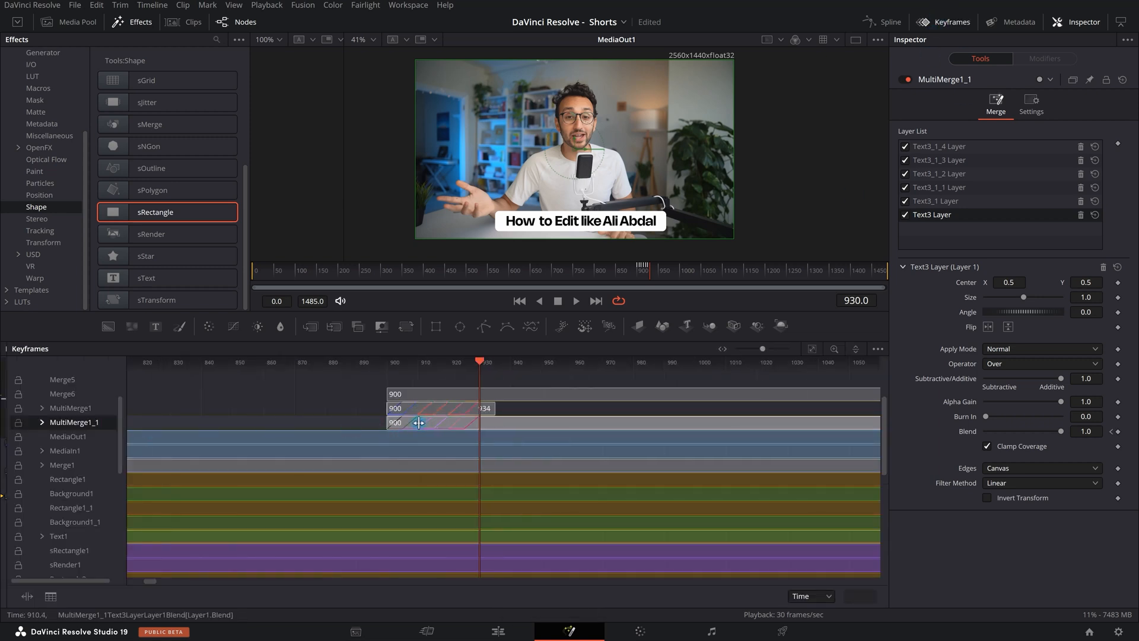
pyautogui.moveTo(415, 425); pyautogui.dragTo(523, 425)
pyautogui.moveTo(482, 367); pyautogui.dragTo(384, 366)
pyautogui.moveTo(354, 416); pyautogui.dragTo(536, 419)
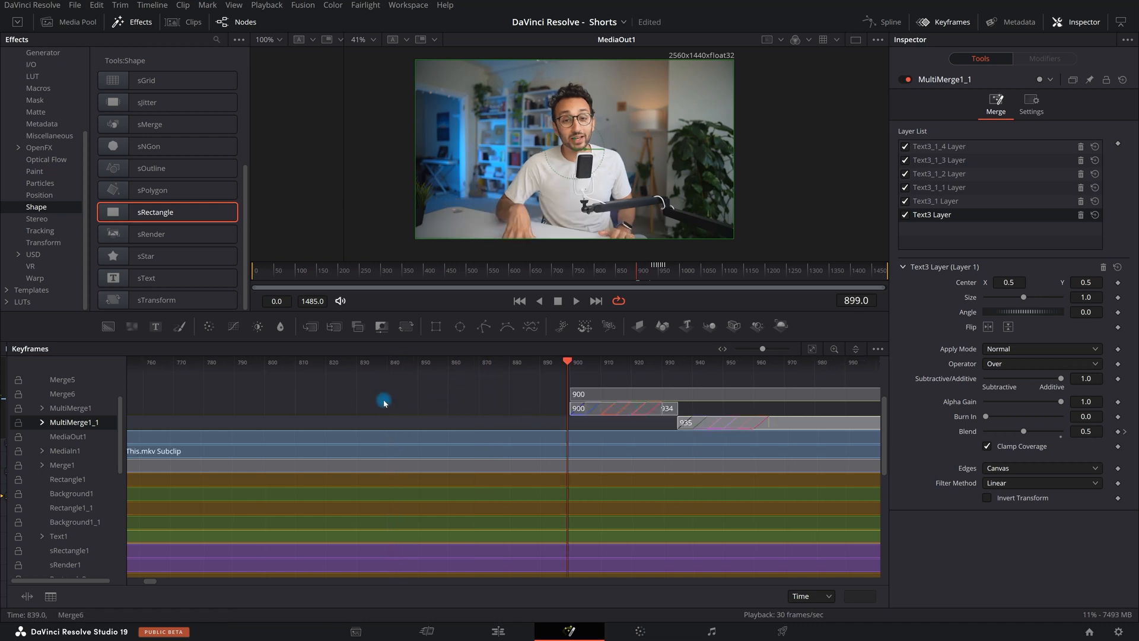
pyautogui.hscroll(3, 674, 409)
pyautogui.moveTo(432, 422); pyautogui.dragTo(441, 419)
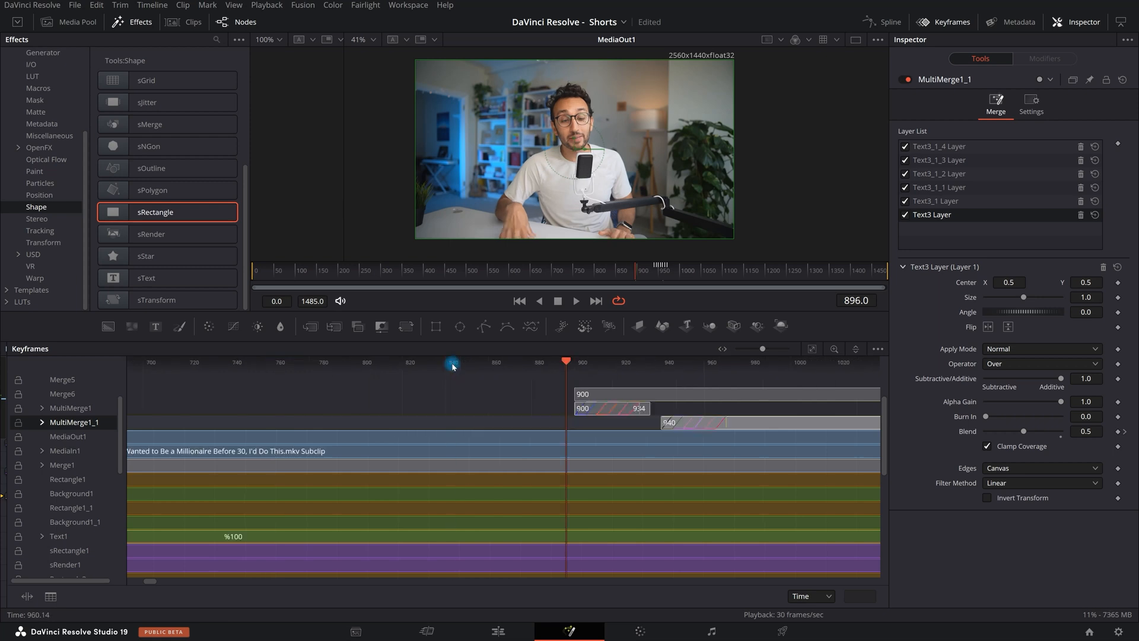
# Play the composition from just before frame 900 to check the gap between the two word sets
pyautogui.scroll(-2, 453, 367)
pyautogui.scroll(2, 524, 399)
pyautogui.press('space')
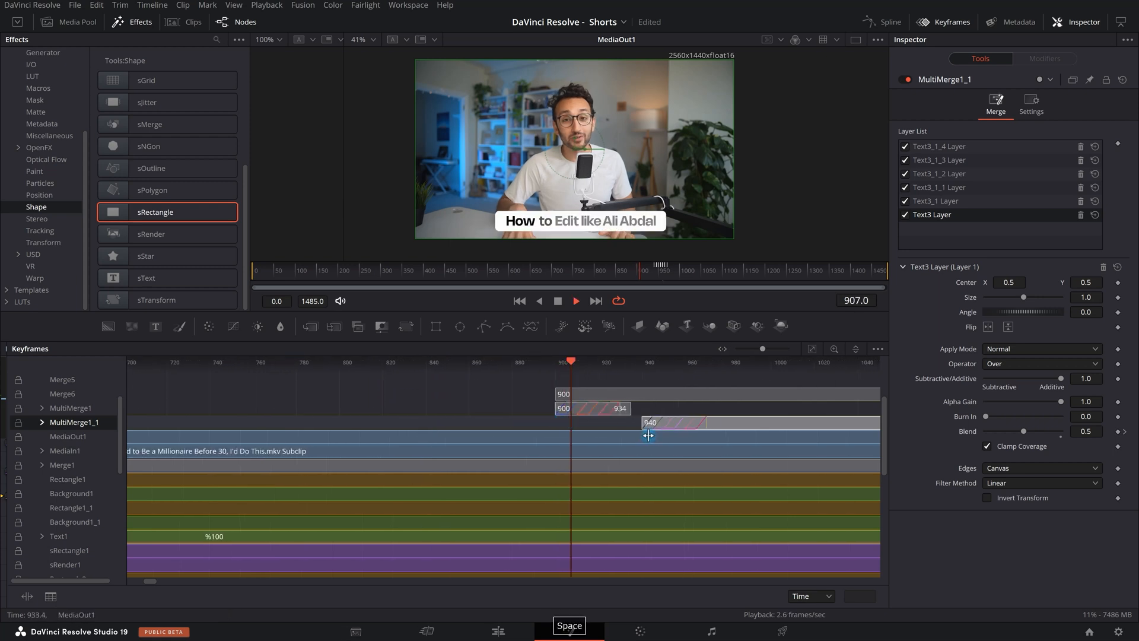
pyautogui.press('space')
pyautogui.moveTo(587, 362); pyautogui.dragTo(542, 367)
pyautogui.press('space')
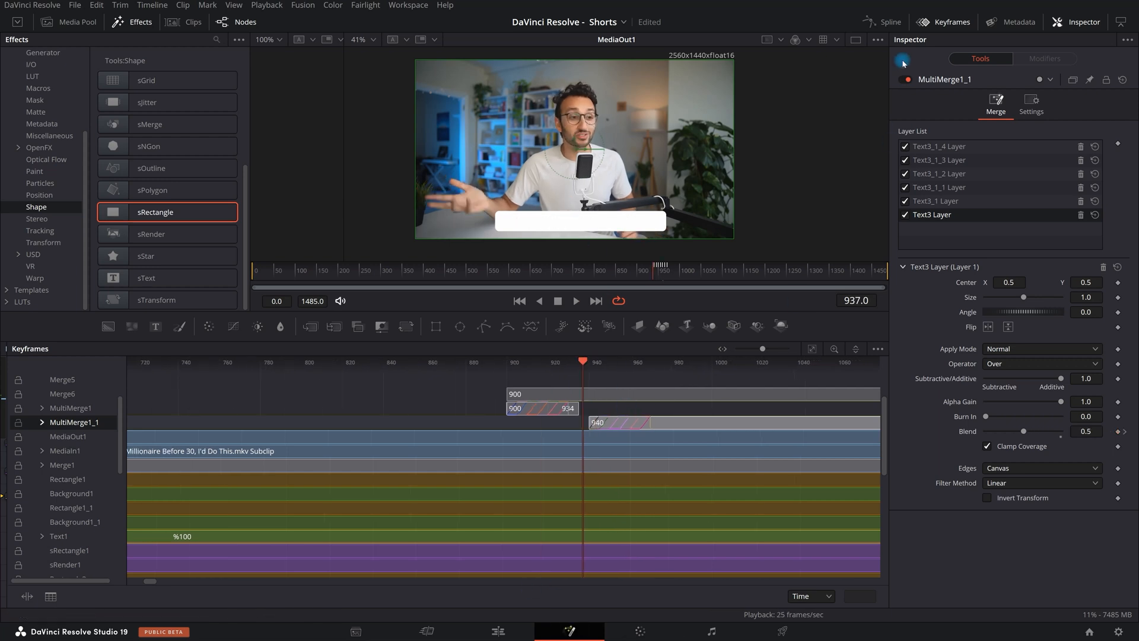
# Return to the node graph, move the playhead to frame 935 and change the text of Text3_2 to "You"
pyautogui.click(952, 22)
pyautogui.scroll(4, 534, 469)
pyautogui.moveTo(448, 423); pyautogui.dragTo(490, 420)
pyautogui.moveTo(661, 279); pyautogui.dragTo(656, 277)
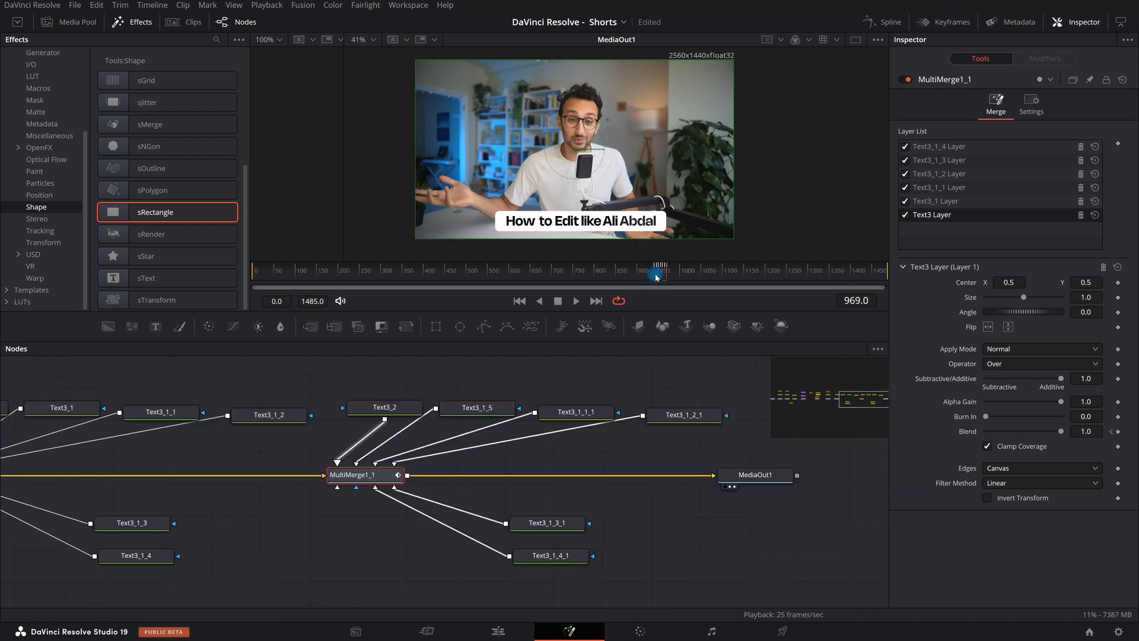
pyautogui.click(856, 305)
pyautogui.write('935')
pyautogui.press('Return')
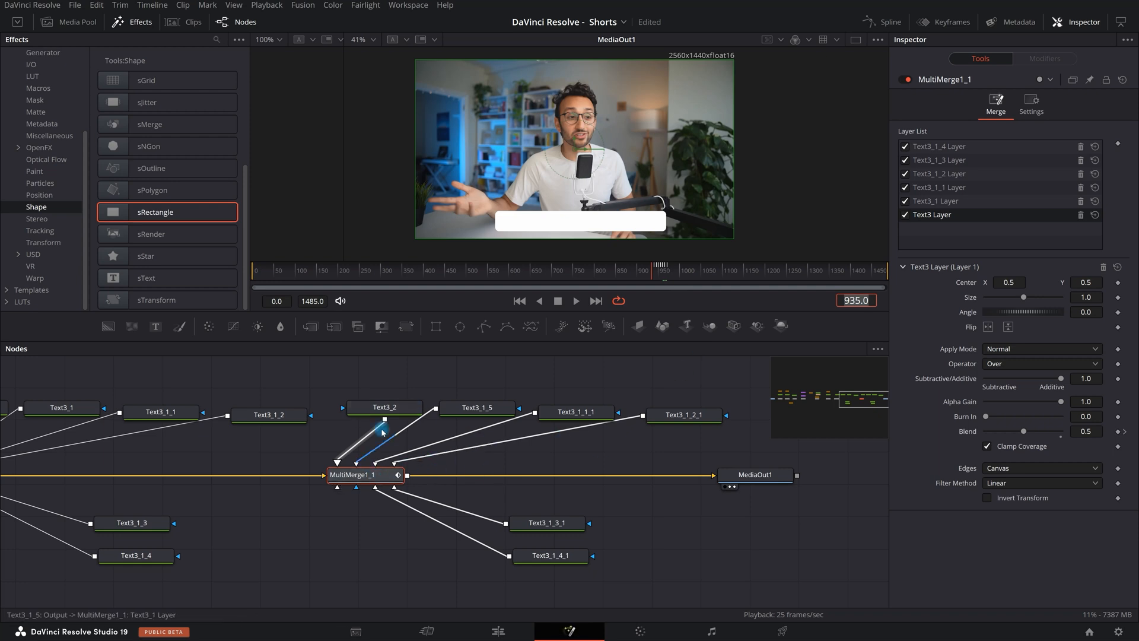
pyautogui.click(389, 410)
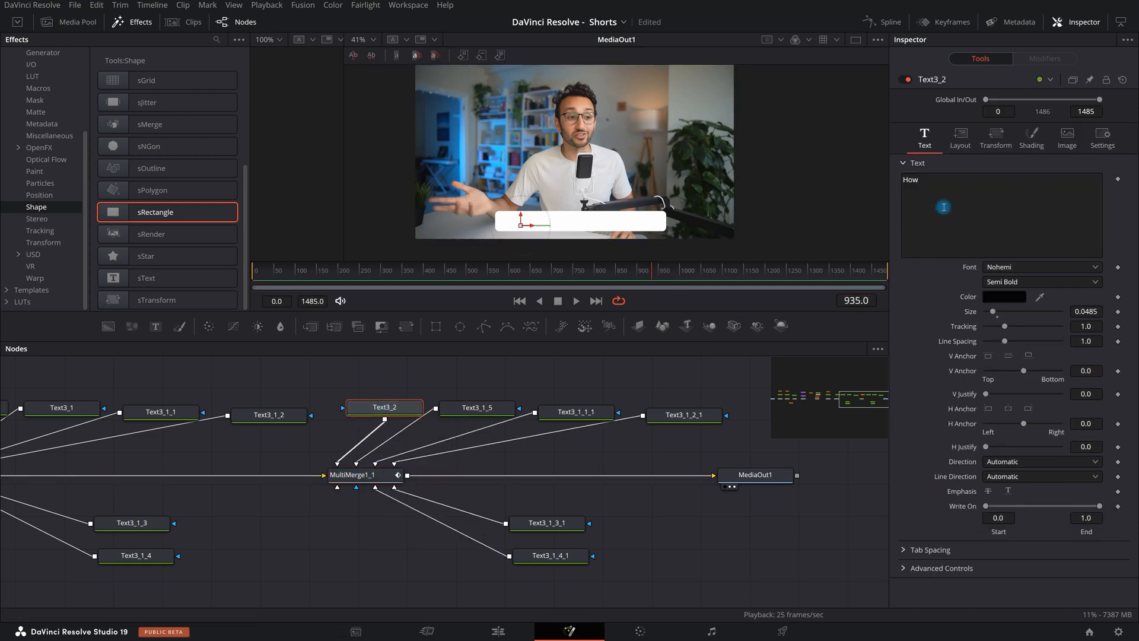
pyautogui.write('You')
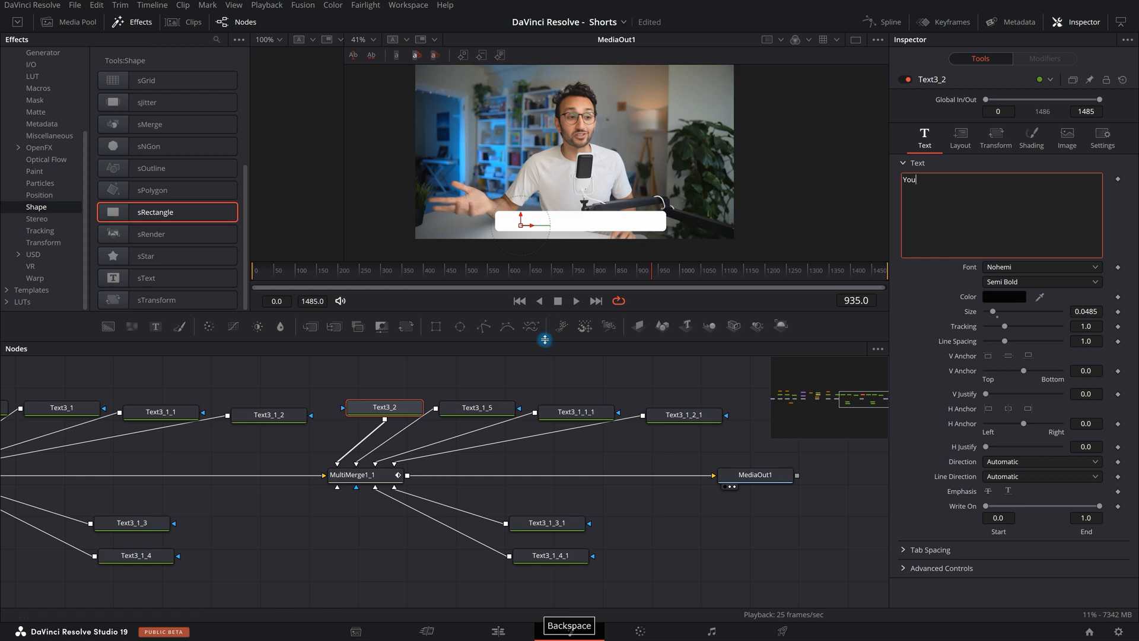
# Change the text of Text3_1_5 to "got", Text3_1_1_1 to "the" and Text3_1_2_1 to "idea"
pyautogui.click(504, 409)
pyautogui.press('BackSpace')
pyautogui.write('got')
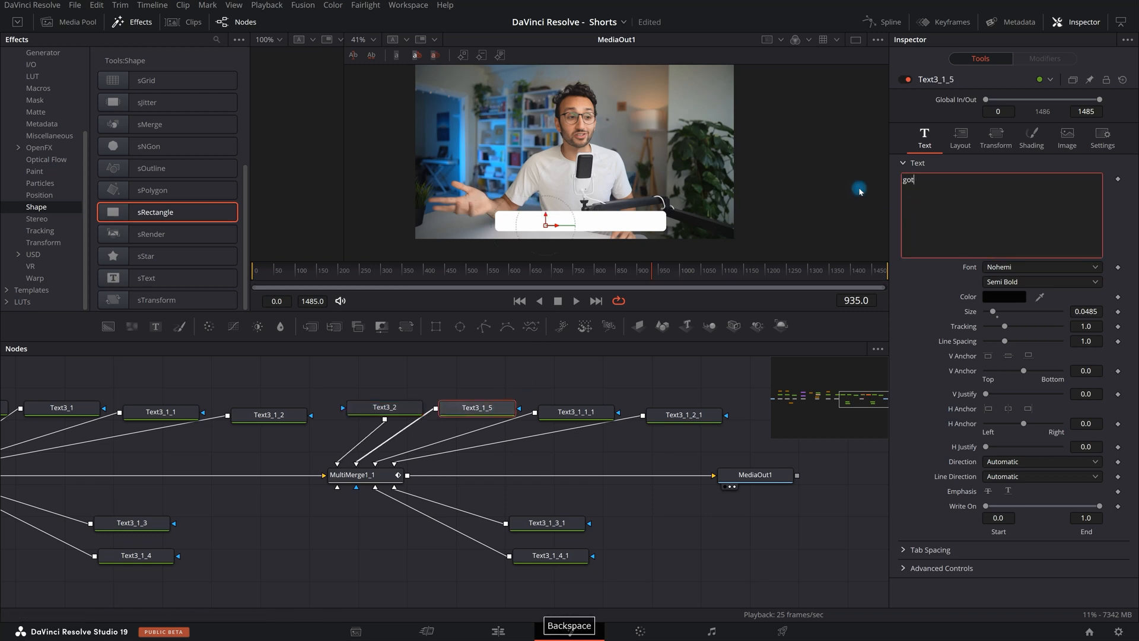
pyautogui.click(576, 411)
pyautogui.write('the')
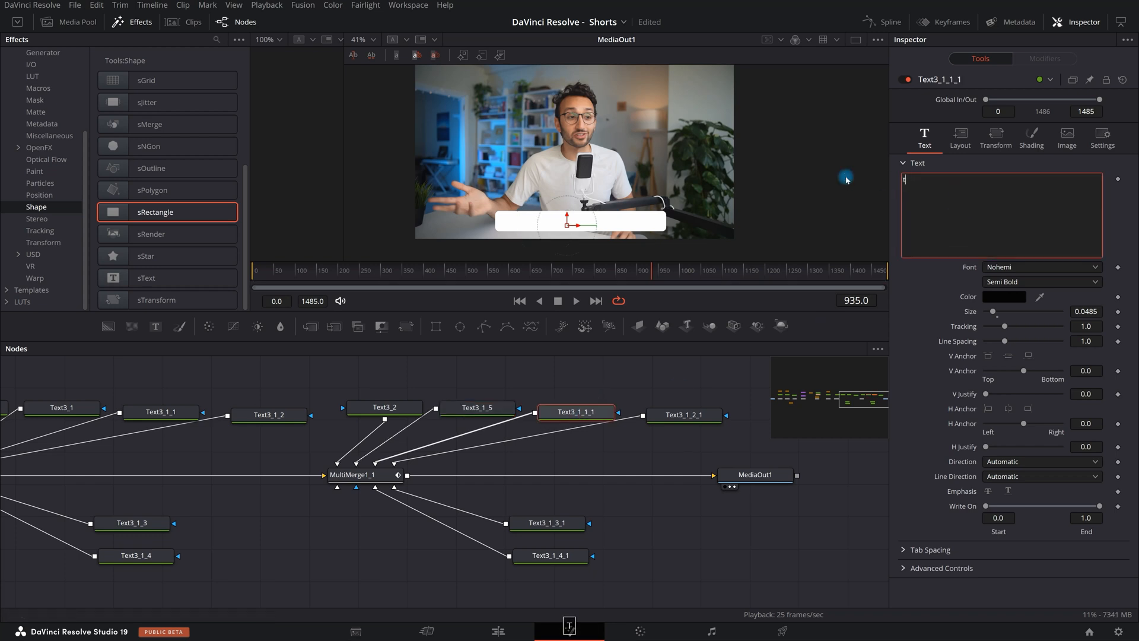
pyautogui.click(667, 415)
pyautogui.write('idea')
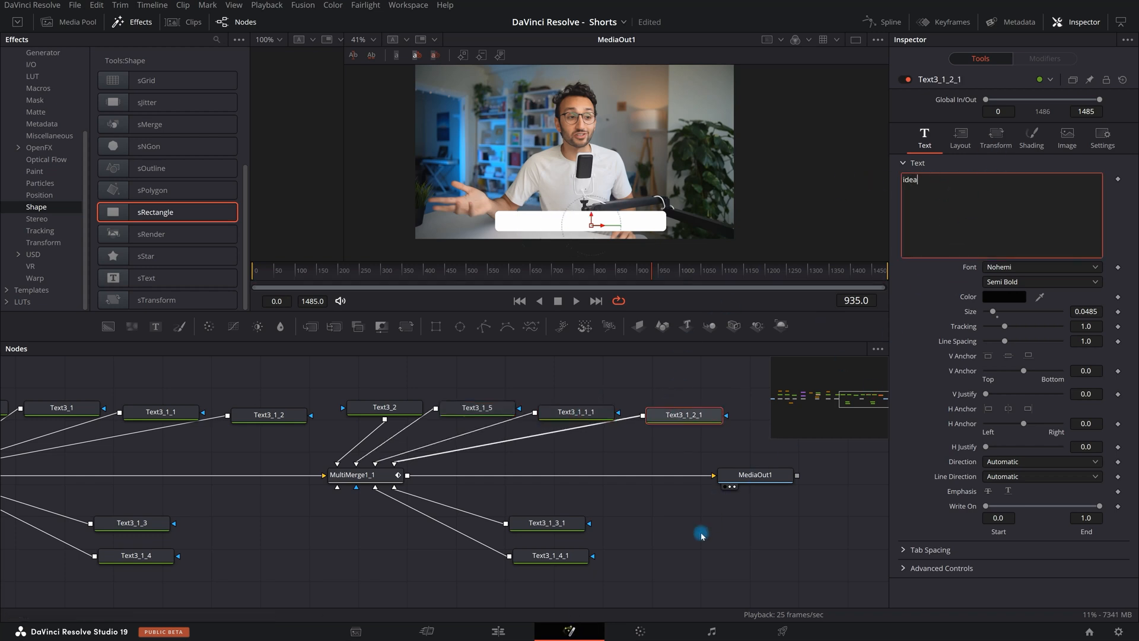
# Delete the unneeded nodes Text3_1_3_1 and Text3_1_4_1 and move the playhead to frame 962
pyautogui.moveTo(623, 583); pyautogui.dragTo(537, 511)
pyautogui.press('Delete')
pyautogui.moveTo(655, 271); pyautogui.dragTo(664, 275)
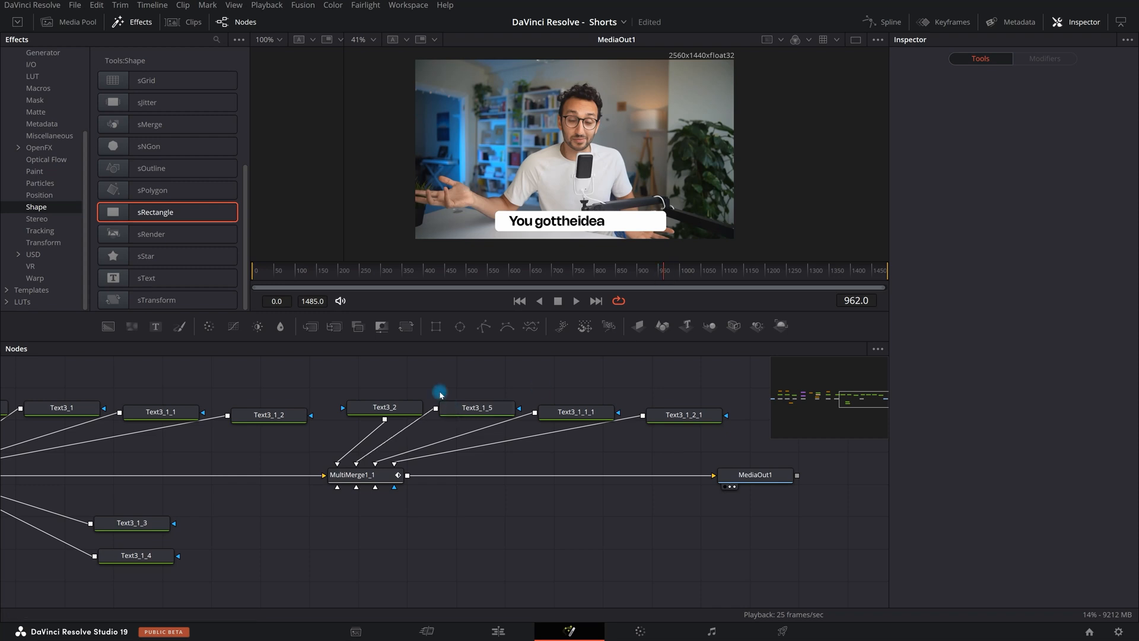
# Space out the new words with character X offsets of about 0.003 on Text3_1_5, 0.013 on Text3_1_1_1 and 0.019 on Text3_1_2_1
pyautogui.click(415, 407)
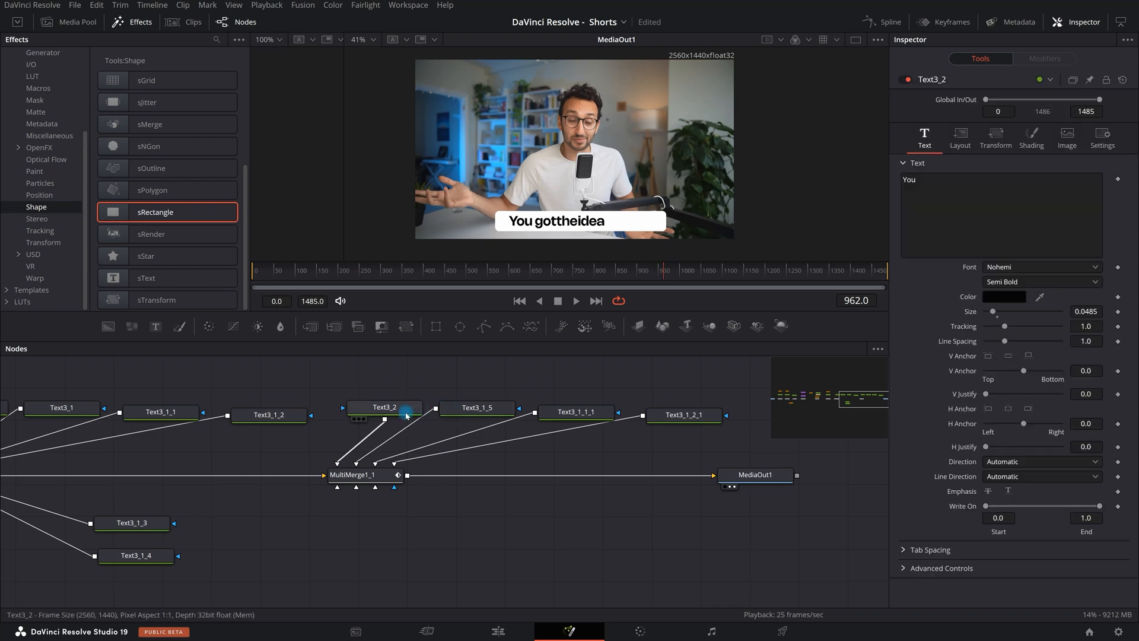
pyautogui.click(491, 408)
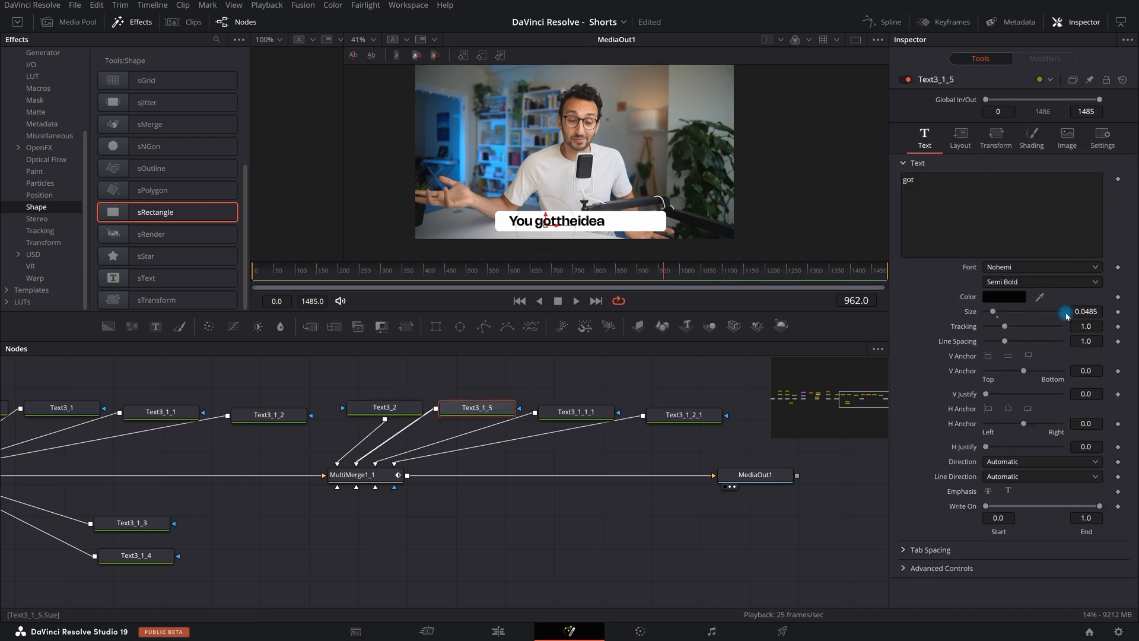
pyautogui.click(997, 140)
pyautogui.moveTo(1009, 206); pyautogui.dragTo(1011, 204)
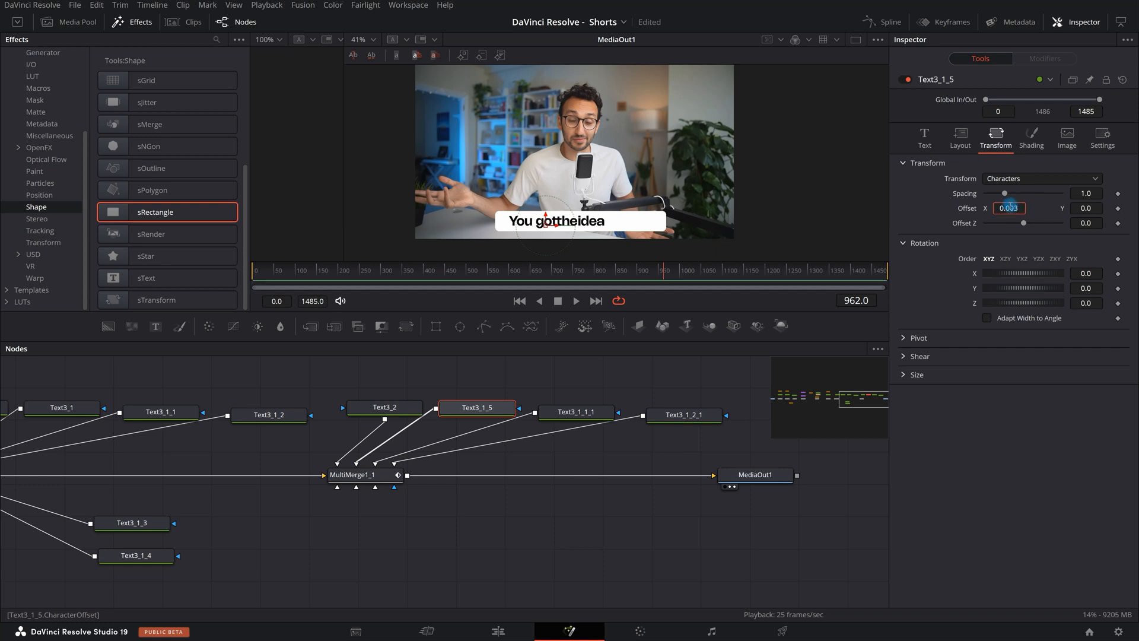
pyautogui.click(587, 411)
pyautogui.click(997, 139)
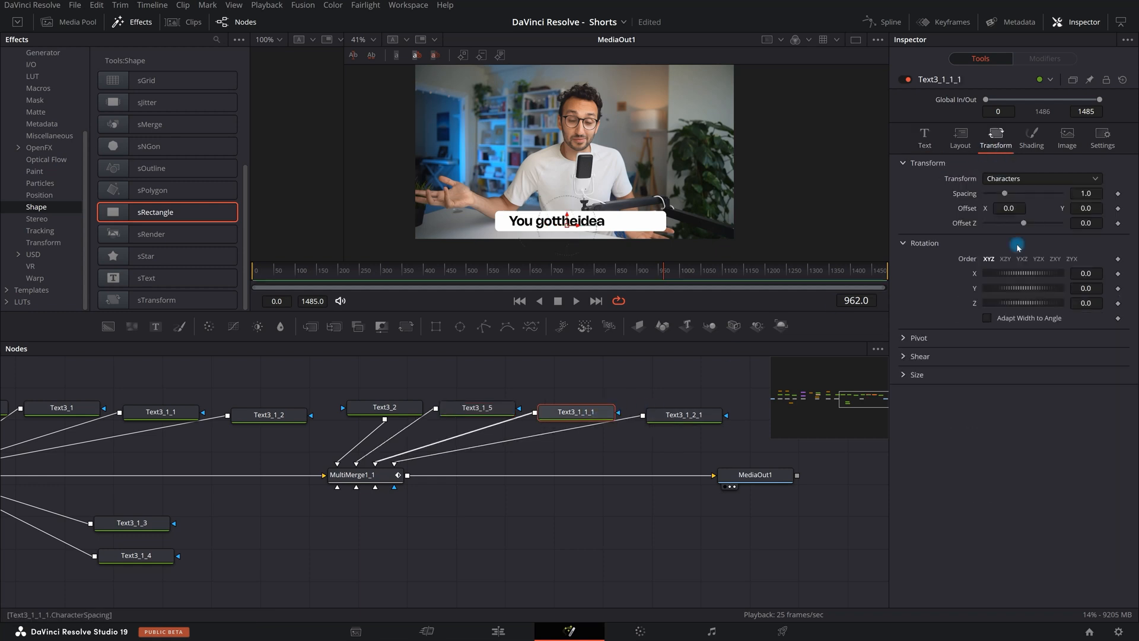
pyautogui.moveTo(1005, 206); pyautogui.dragTo(1023, 220)
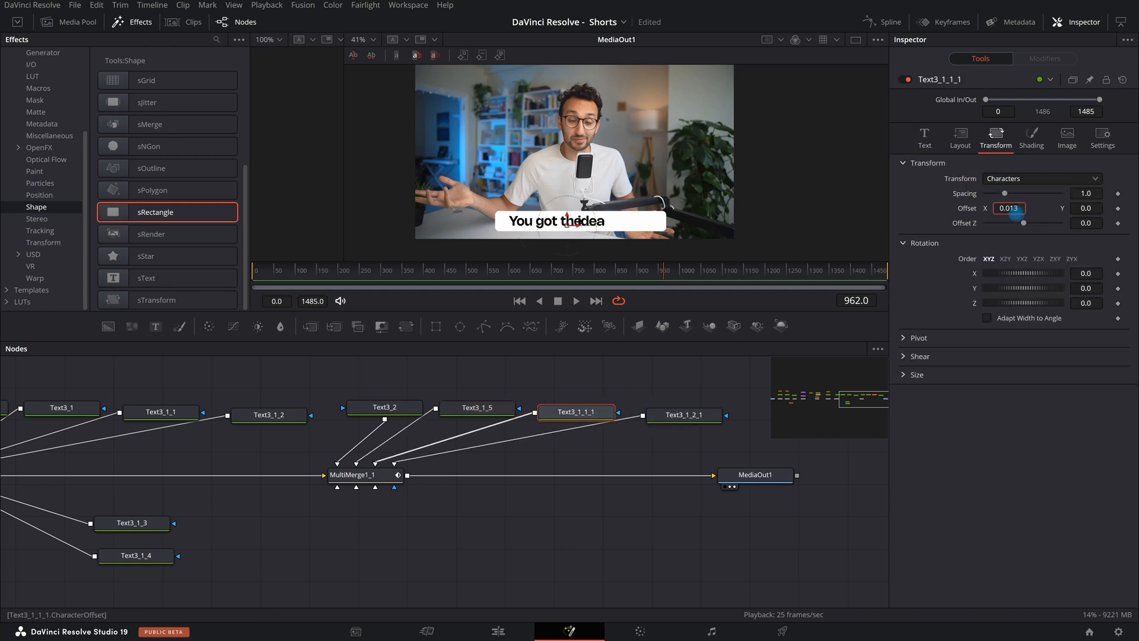
pyautogui.click(684, 414)
pyautogui.click(997, 138)
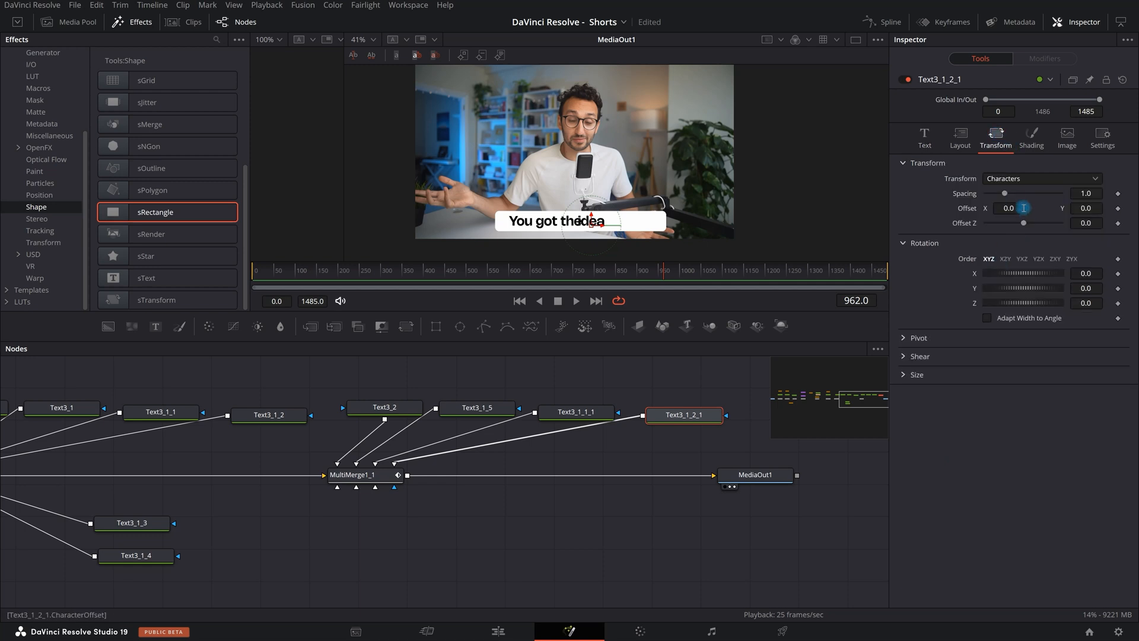
pyautogui.moveTo(1017, 207); pyautogui.dragTo(1020, 205)
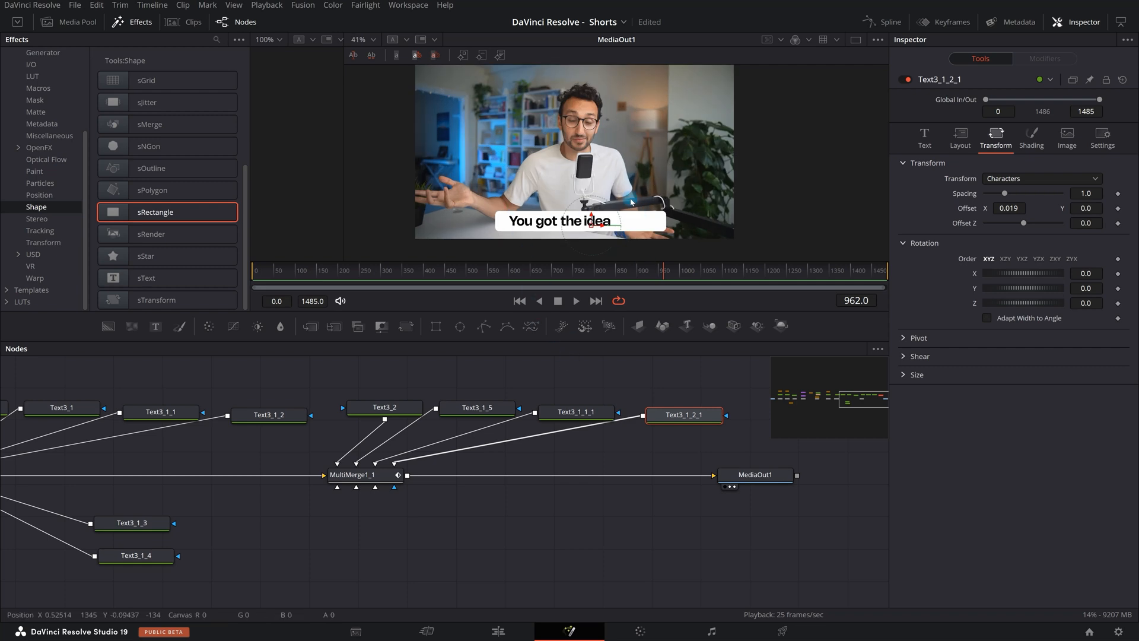
# Move MultiMerge1_1, its text nodes and MediaOut1 further along the flow to make room after MultiMerge1
pyautogui.scroll(-2, 553, 397)
pyautogui.hscroll(-2, 552, 373)
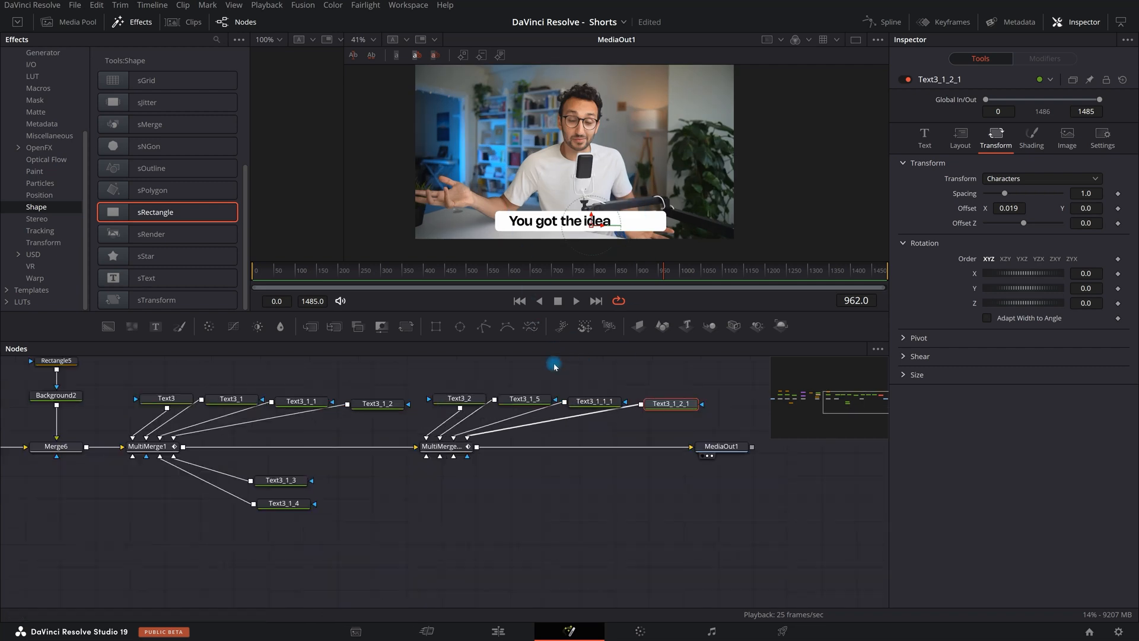
pyautogui.scroll(-2, 509, 380)
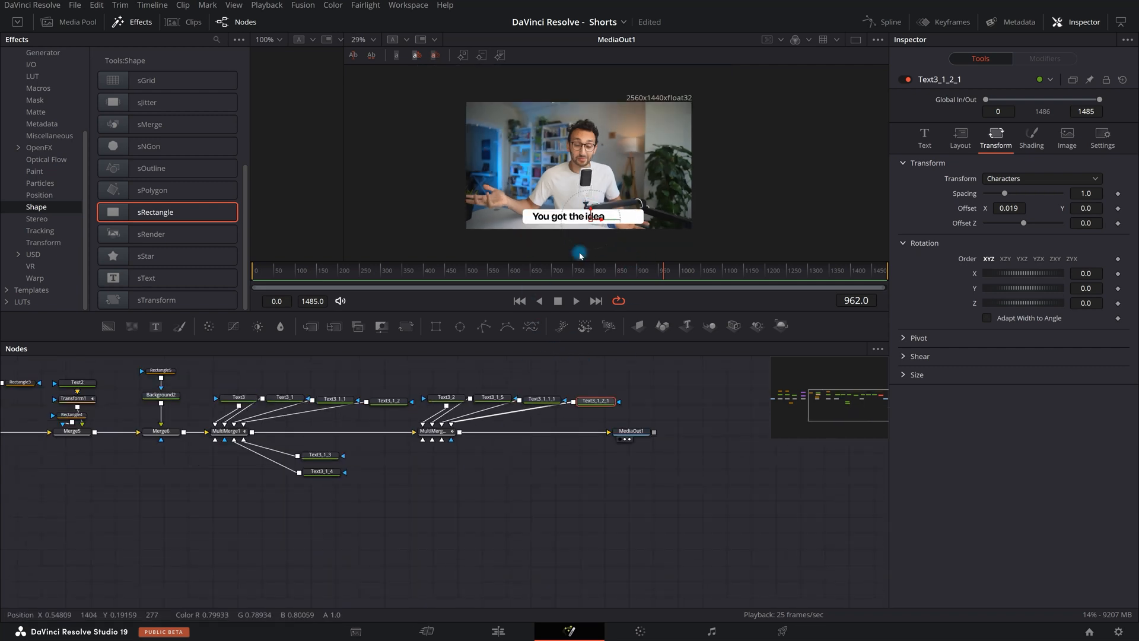
pyautogui.moveTo(427, 384); pyautogui.dragTo(637, 436)
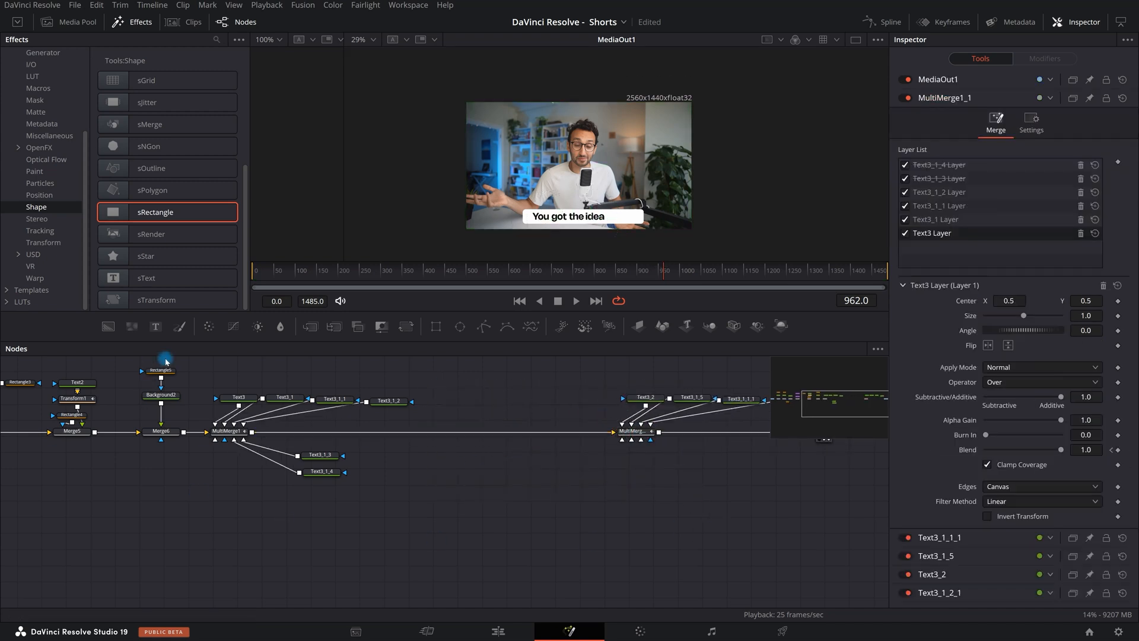
# Duplicate Merge6 with Background2 and Rectangle5 and insert the copy between MultiMerge1 and MultiMerge1_1
pyautogui.moveTo(156, 364); pyautogui.dragTo(165, 459)
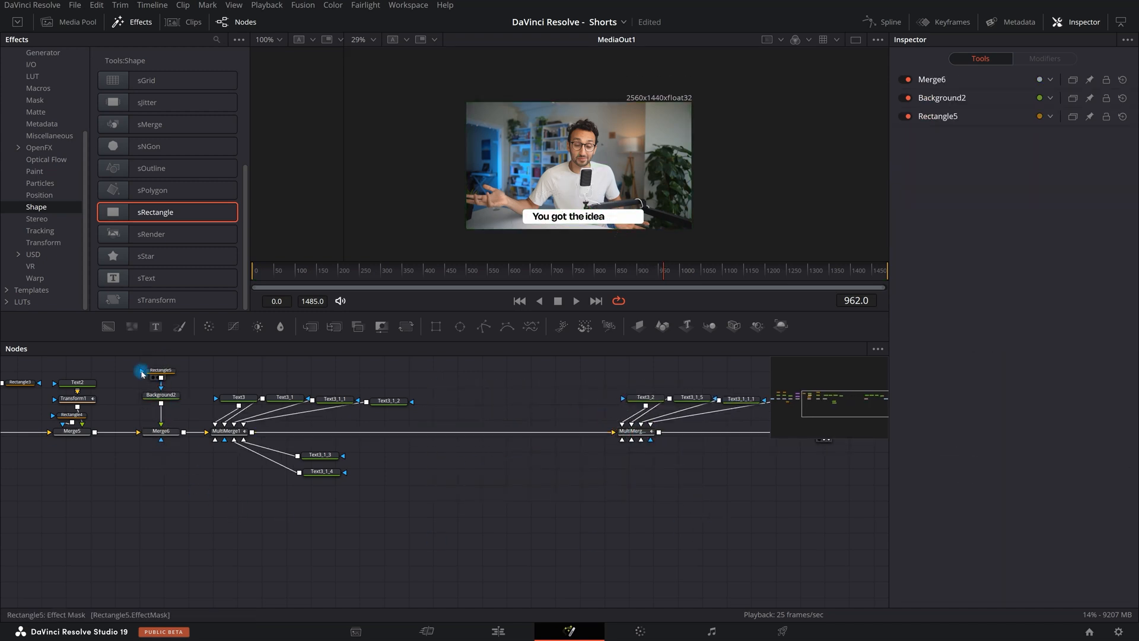
pyautogui.hotkey('ctrl', 'c')
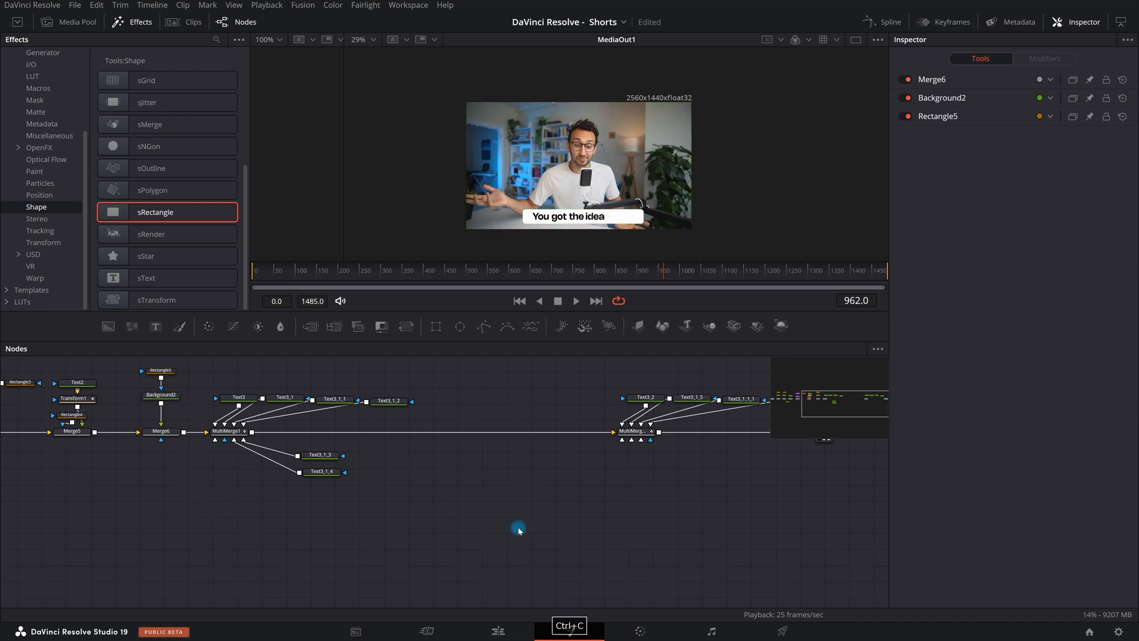
pyautogui.hotkey('ctrl', 'v')
pyautogui.moveTo(459, 581); pyautogui.dragTo(511, 438)
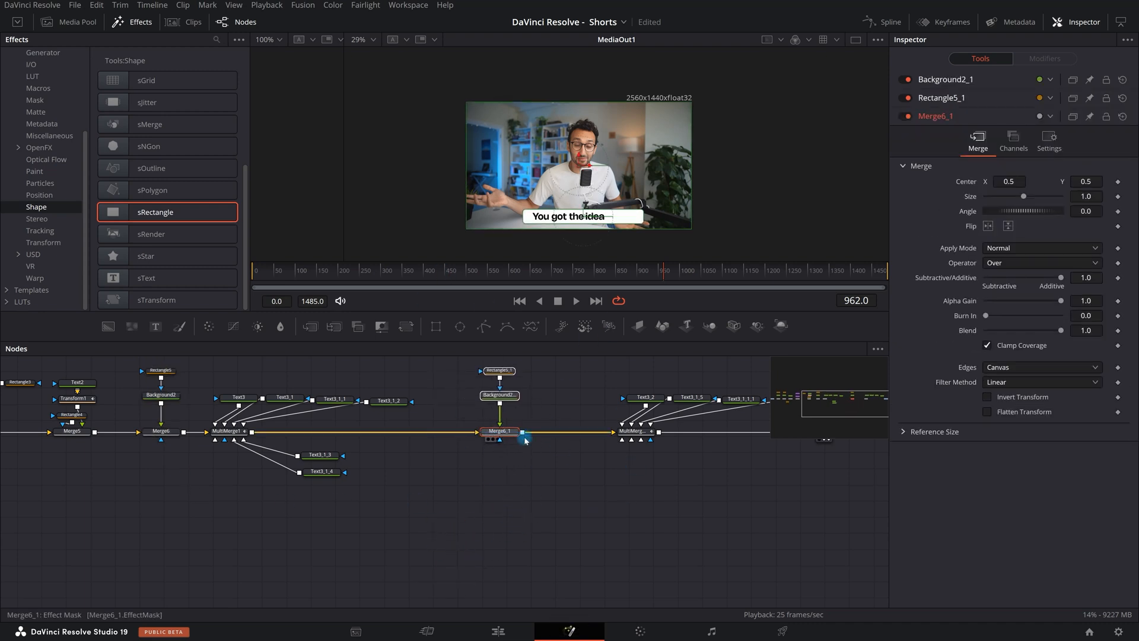
# Move the playhead to frame 935 and bring the start of Merge6_1 in the keyframe timeline to where MultiMerge1_1 begins
pyautogui.click(539, 308)
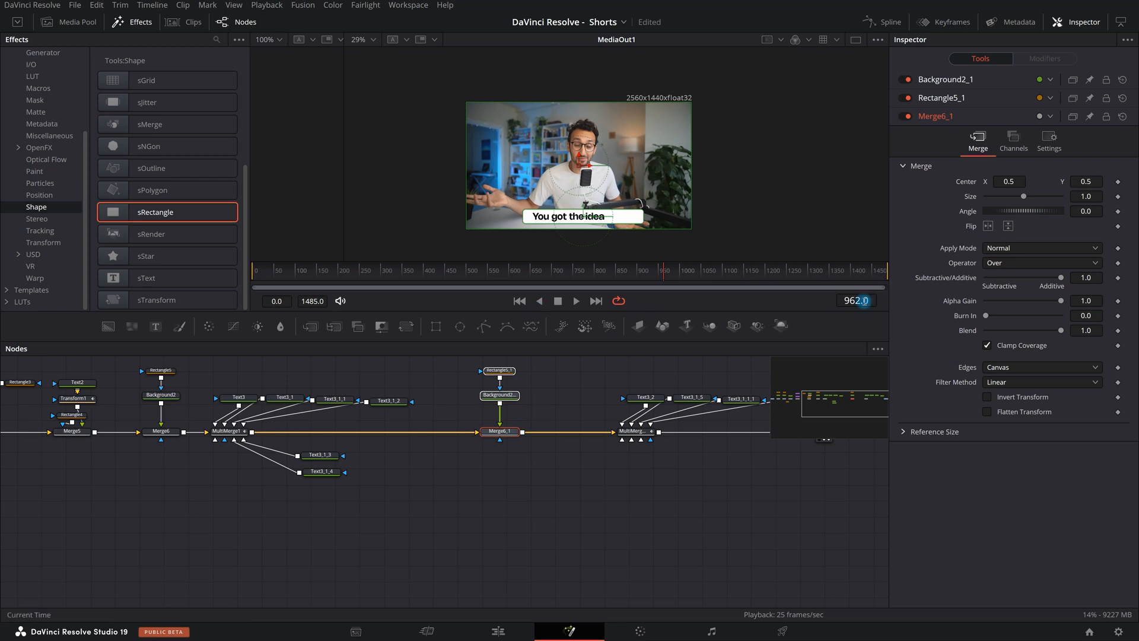
pyautogui.write('5')
pyautogui.press('Return')
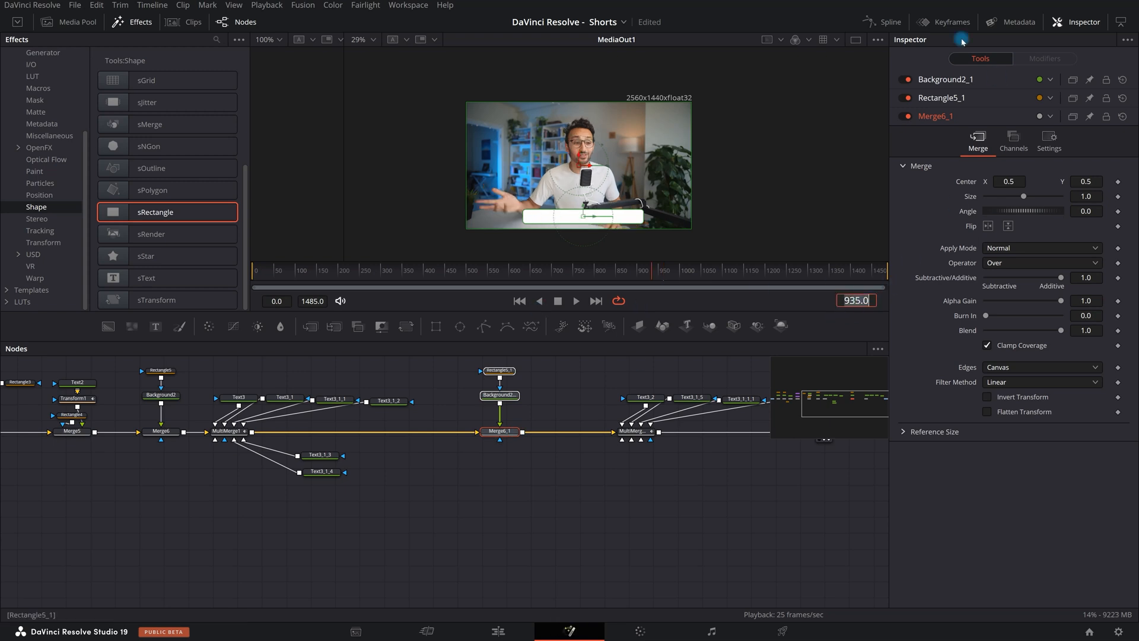
pyautogui.click(949, 22)
pyautogui.scroll(5, 665, 486)
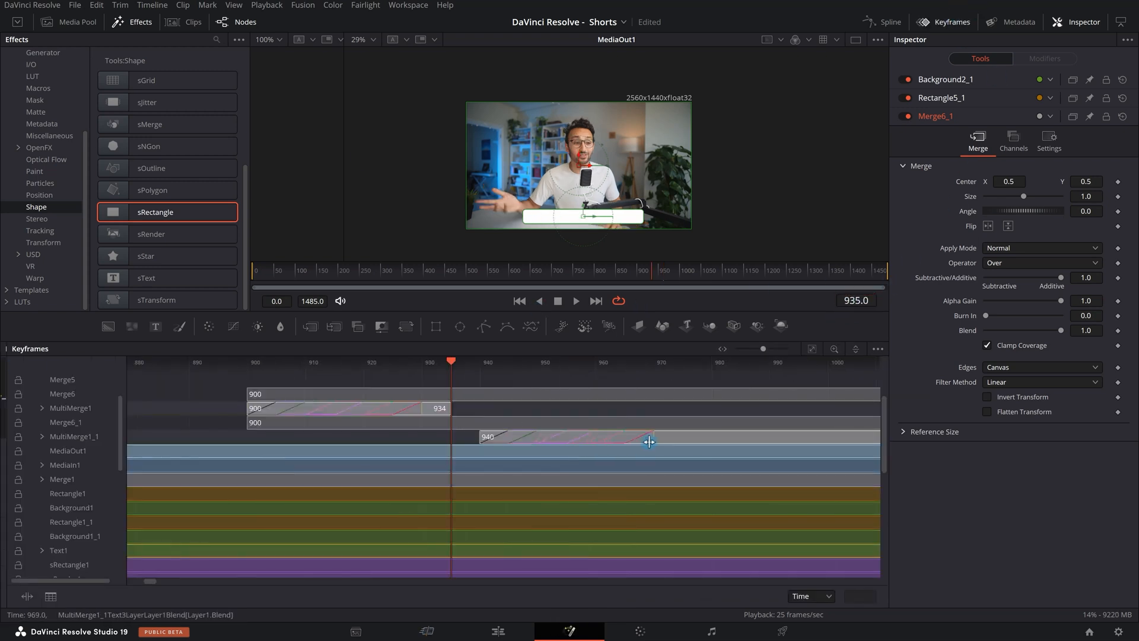
pyautogui.click(94, 440)
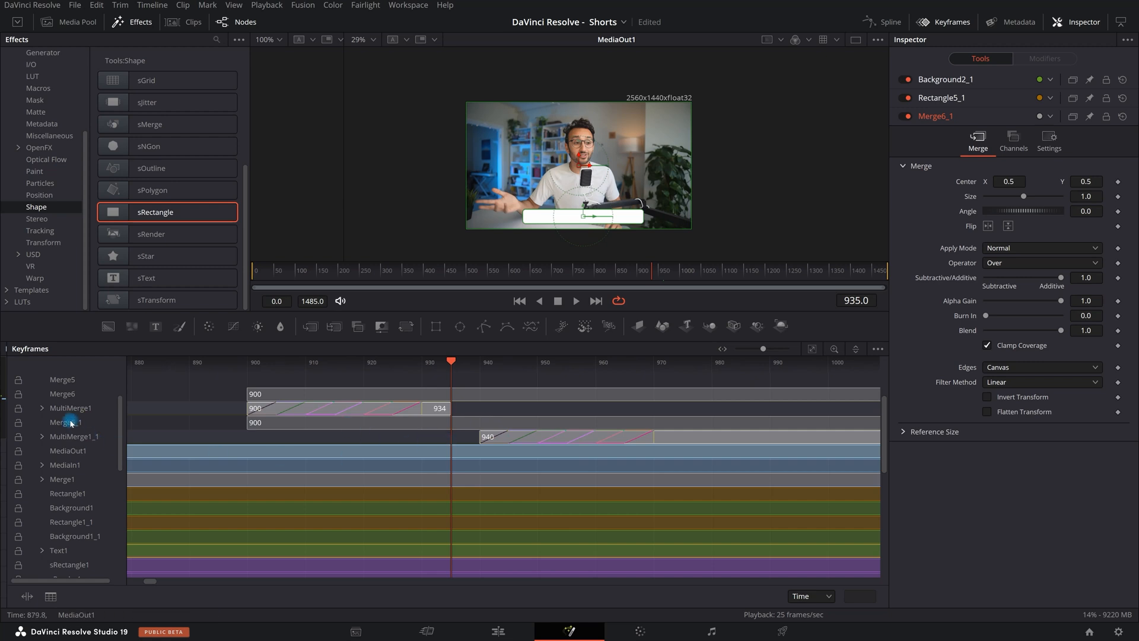
pyautogui.click(74, 427)
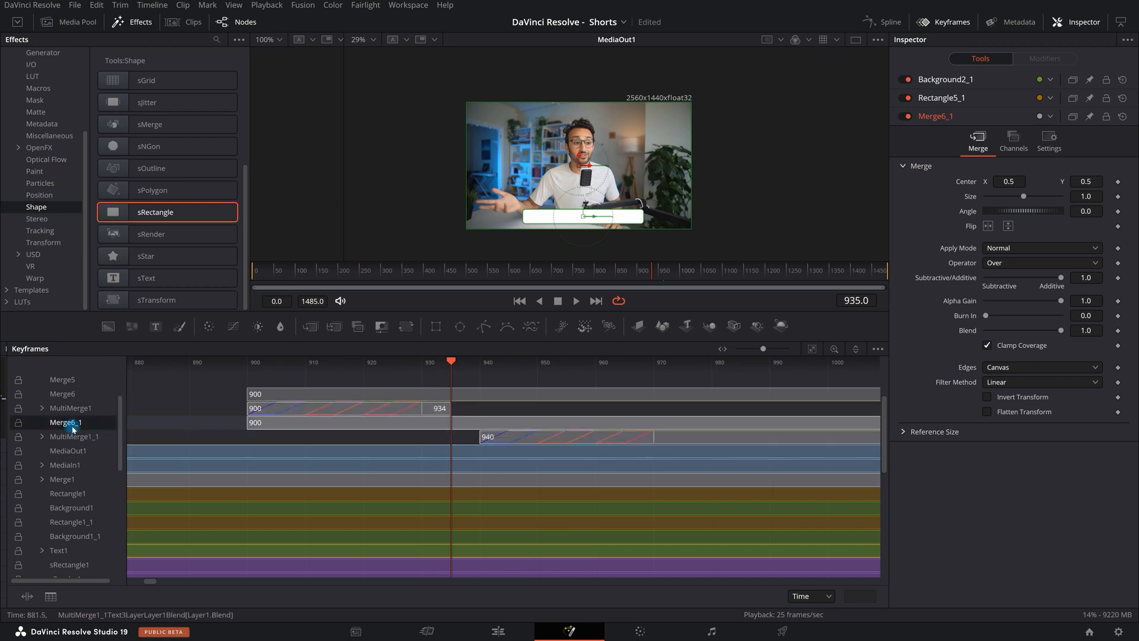
pyautogui.moveTo(251, 423); pyautogui.dragTo(481, 432)
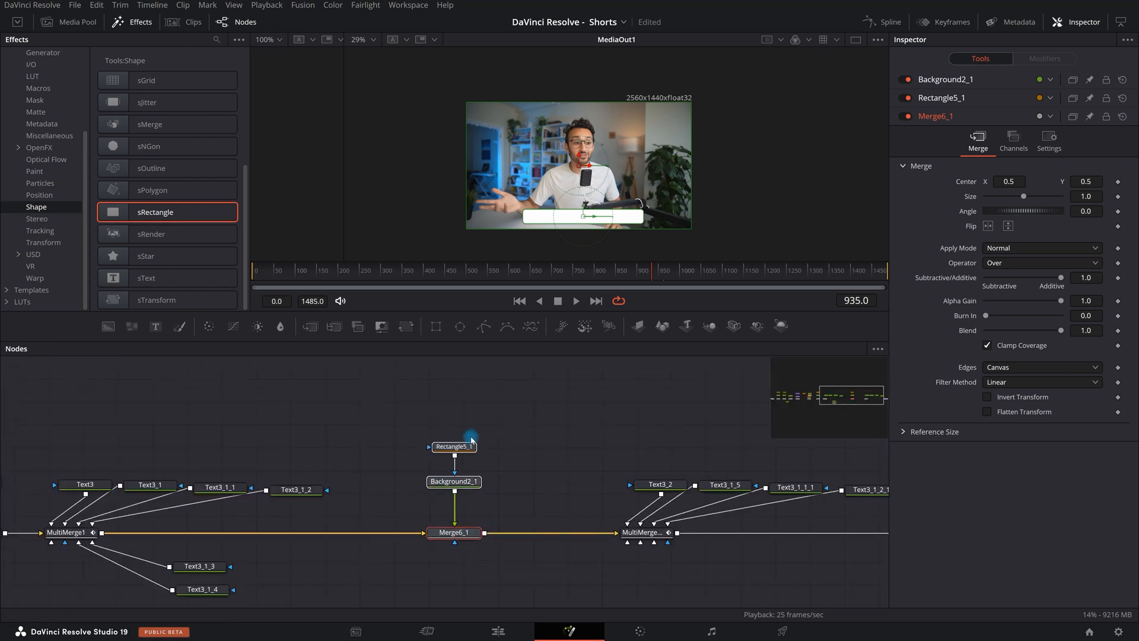
# Fit the Rectangle5_1 mask around "You got the idea" with a center X of 0.451299 and a width of 0.371
pyautogui.click(470, 440)
pyautogui.scroll(2, 498, 376)
pyautogui.scroll(-3, 723, 446)
pyautogui.scroll(-2, 391, 431)
pyautogui.scroll(2, 479, 442)
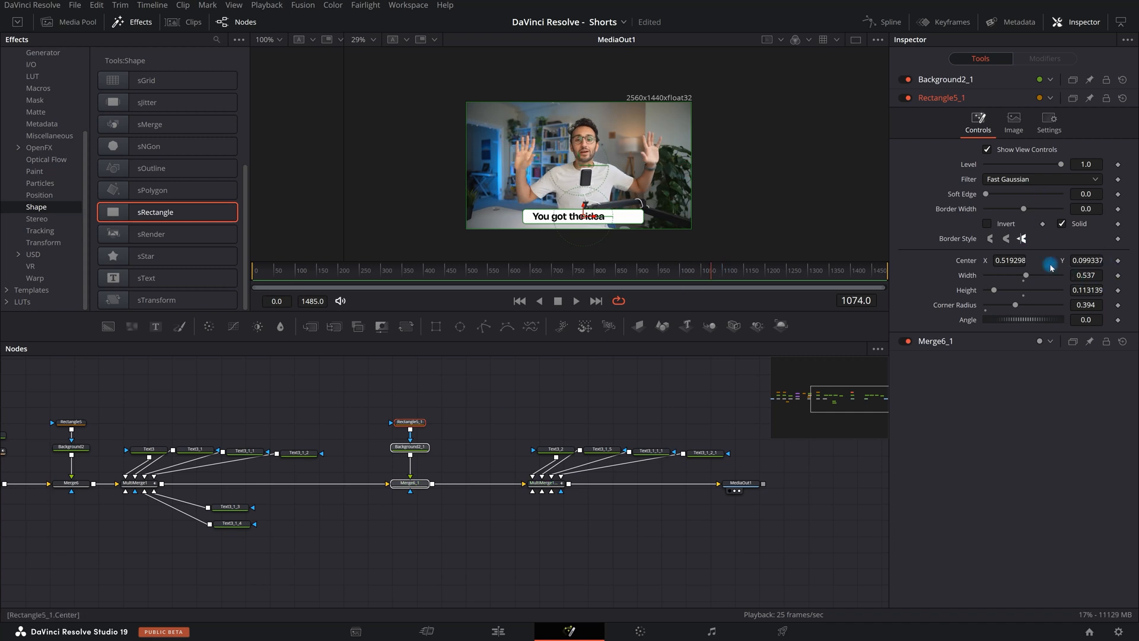
pyautogui.moveTo(1097, 278); pyautogui.dragTo(977, 254)
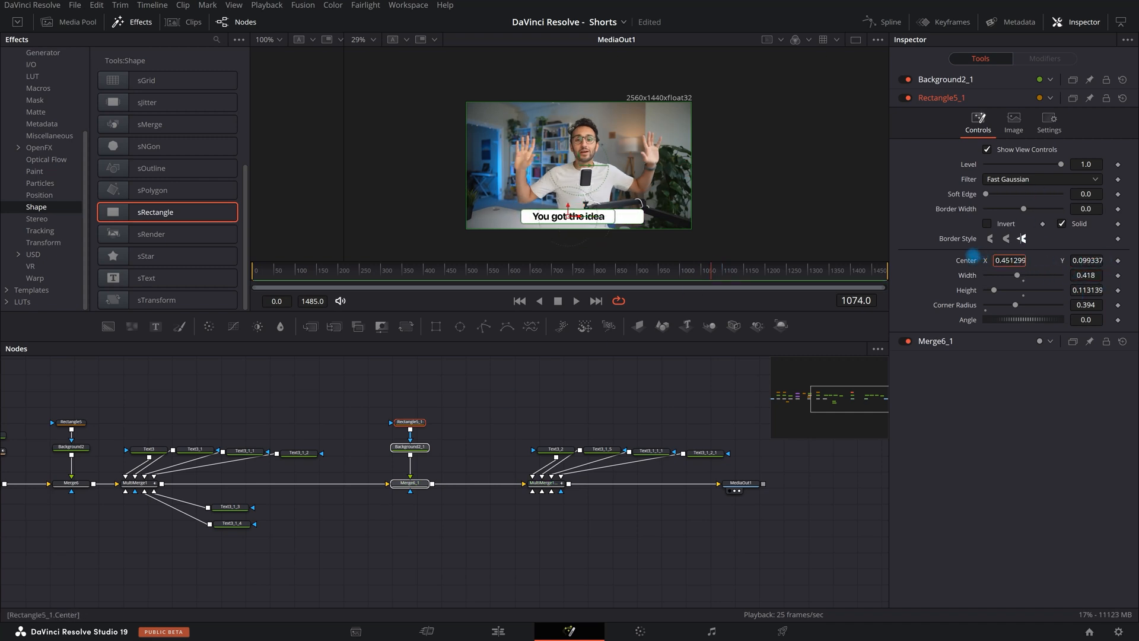
pyautogui.moveTo(1098, 263); pyautogui.dragTo(1083, 277)
pyautogui.hotkey('ctrl', 'z')
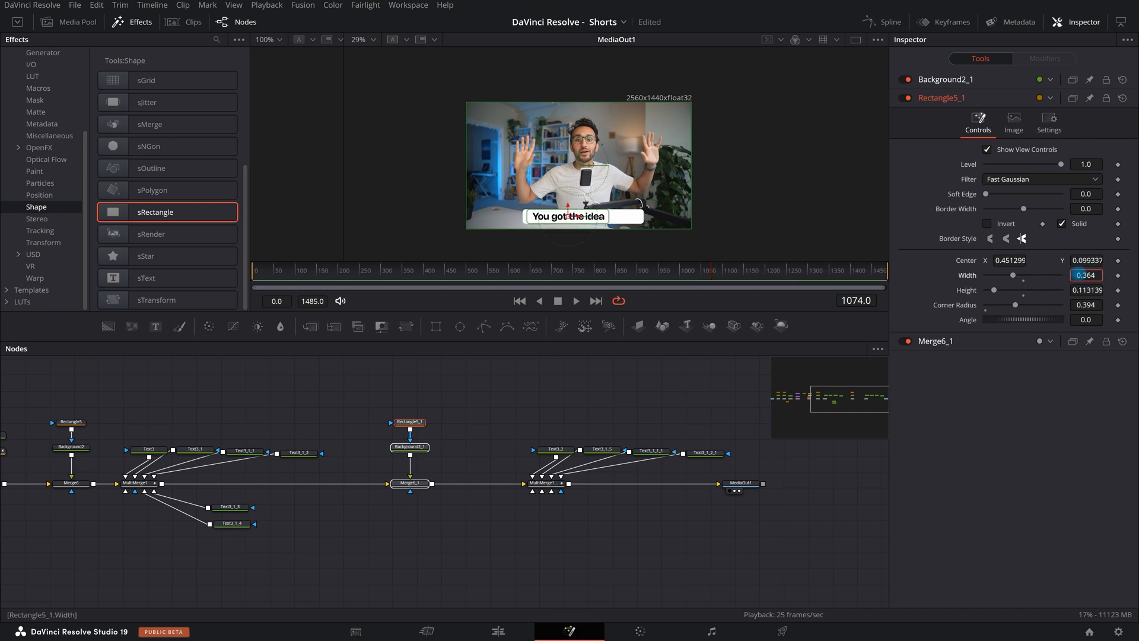
pyautogui.scroll(4, 599, 217)
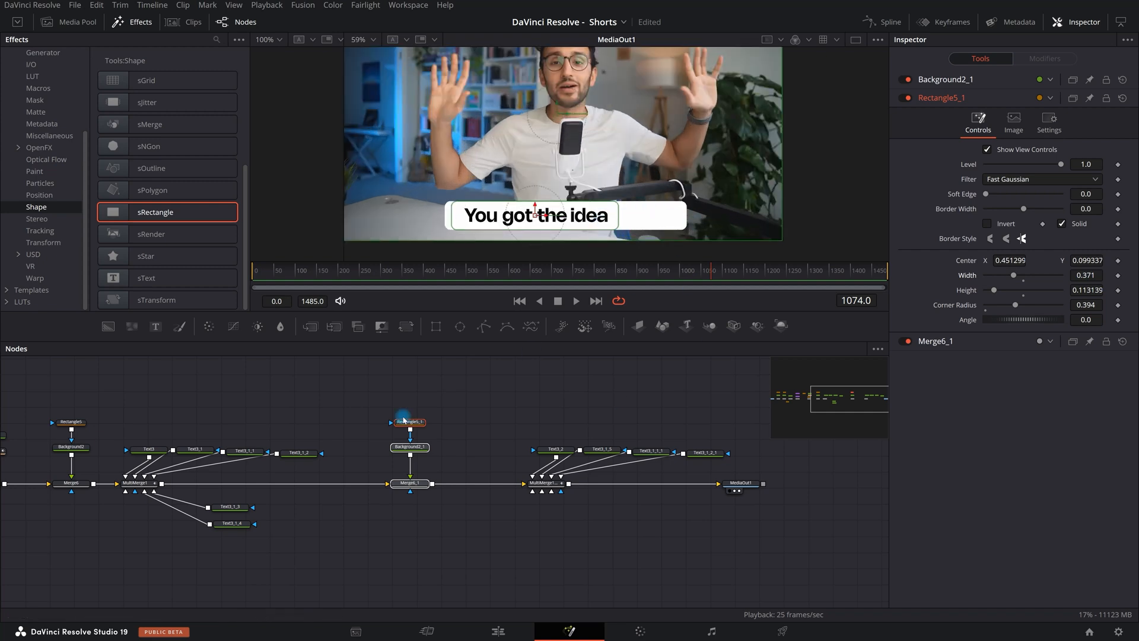
# Trim the end of Merge6 to frame 934 in the keyframe timeline so the first bar ends together with MultiMerge1
pyautogui.click(944, 22)
pyautogui.click(89, 408)
pyautogui.click(83, 395)
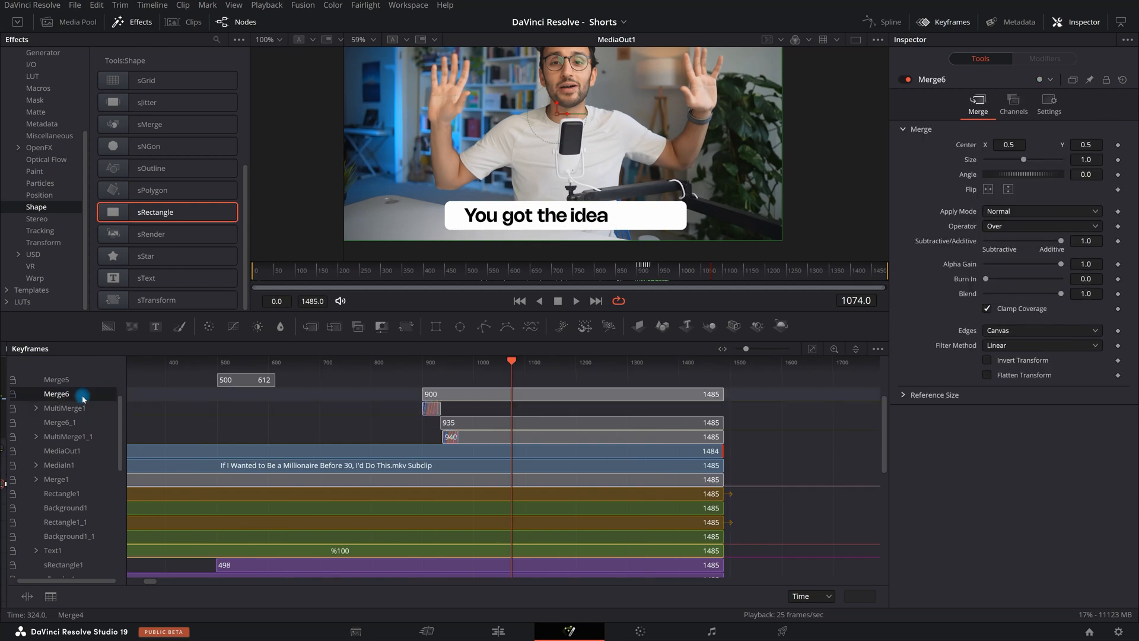
pyautogui.scroll(3, 600, 411)
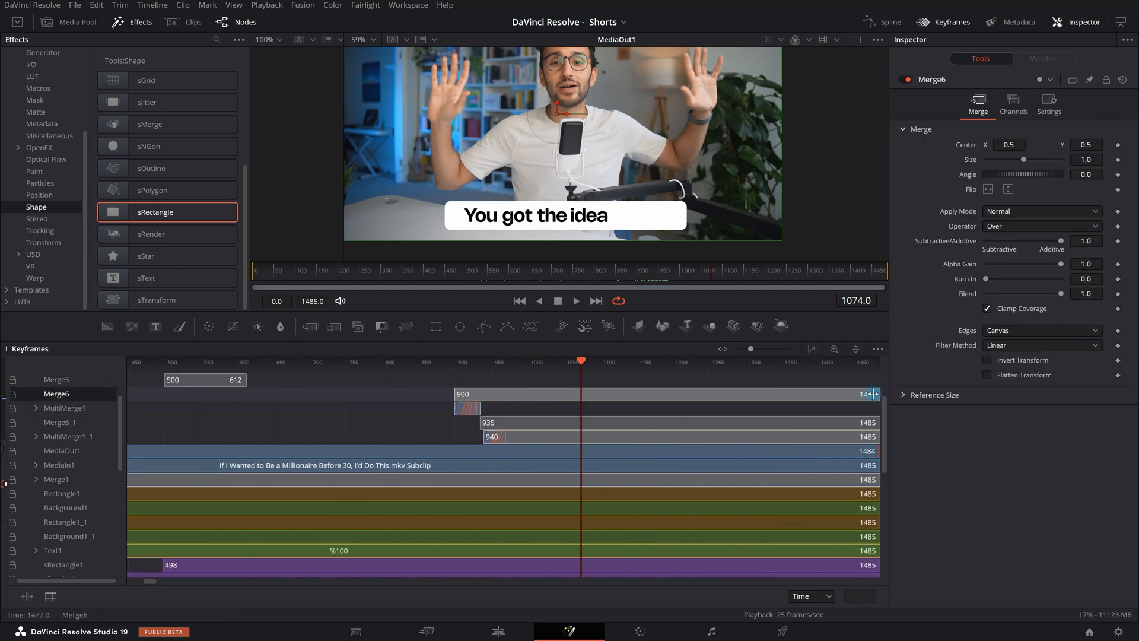
pyautogui.moveTo(879, 394); pyautogui.dragTo(459, 398)
pyautogui.scroll(3, 478, 398)
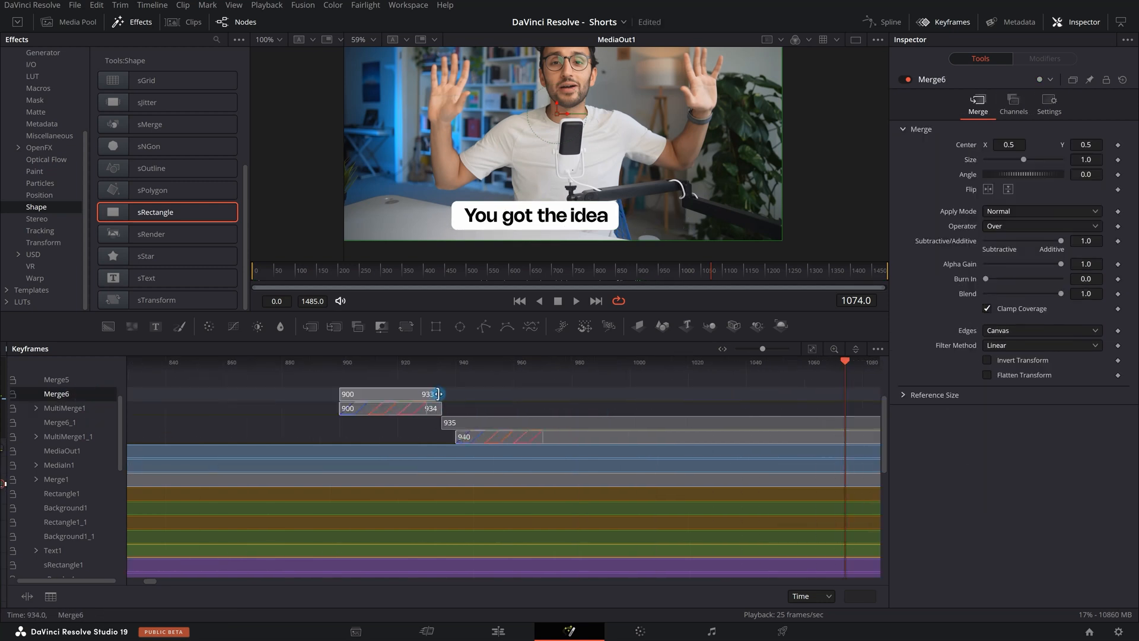
pyautogui.scroll(8, 436, 411)
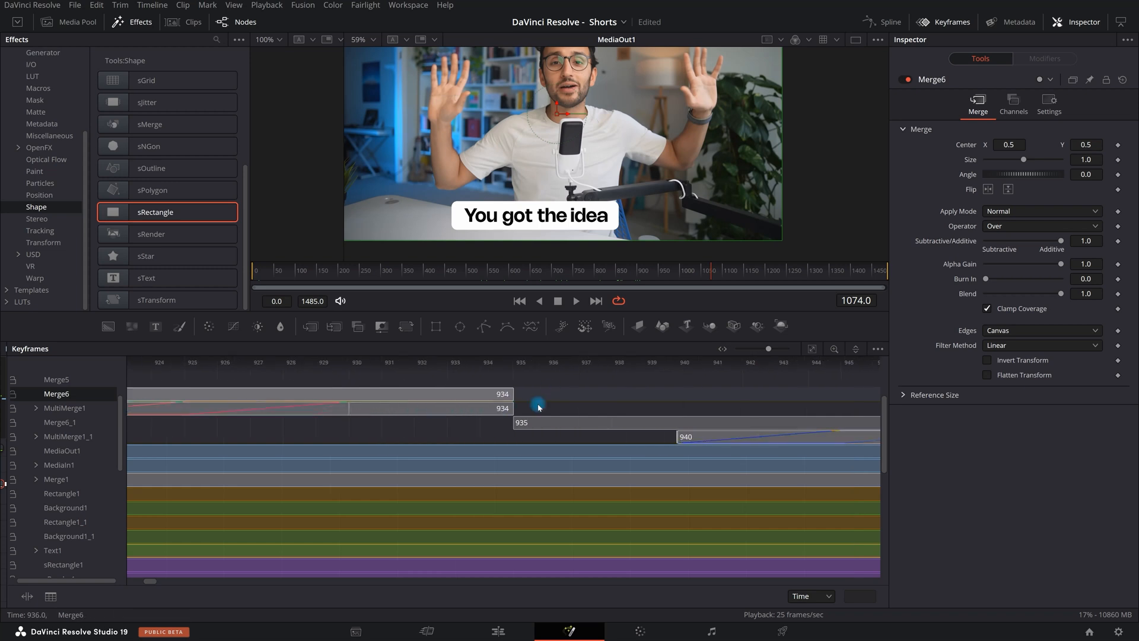
pyautogui.scroll(-8, 511, 386)
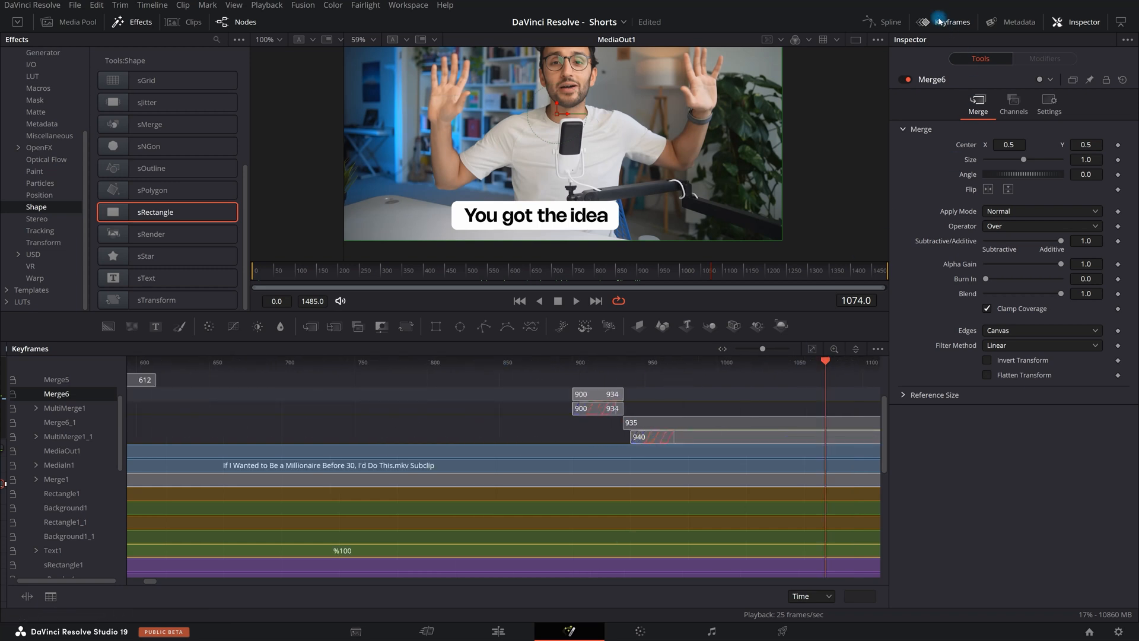
pyautogui.click(940, 21)
# Fit the preview and play back the change from the first title bar to the second
pyautogui.moveTo(620, 271); pyautogui.dragTo(644, 275)
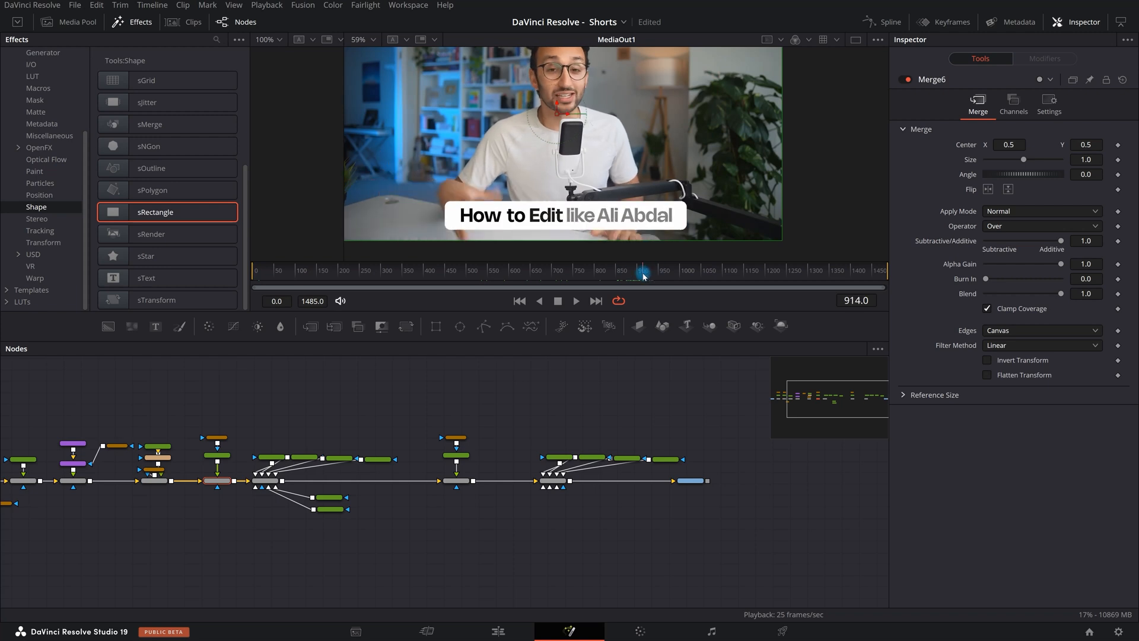
pyautogui.press('space')
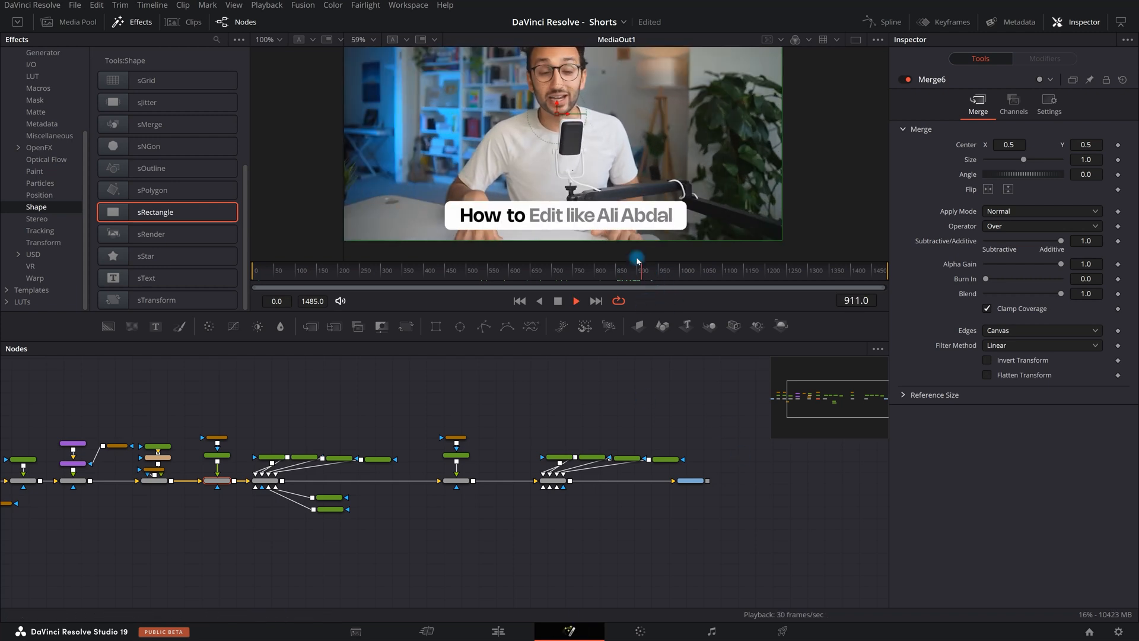
pyautogui.press('space')
pyautogui.hotkey('ctrl', 'f')
pyautogui.hotkey('ctrl', 'f')
pyautogui.press('space')
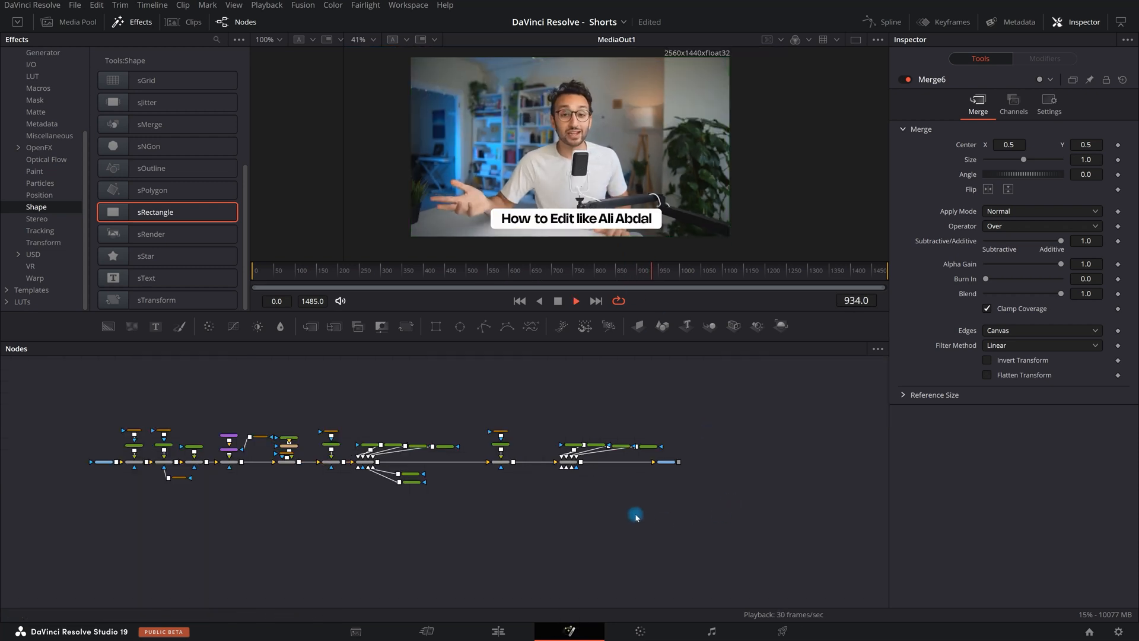
pyautogui.press('space')
pyautogui.moveTo(662, 269)
pyautogui.mouseDown()
pyautogui.moveTo(646, 270)
pyautogui.moveTo(658, 267)
pyautogui.mouseUp()
pyautogui.scroll(-2, 604, 196)
pyautogui.scroll(2, 598, 203)
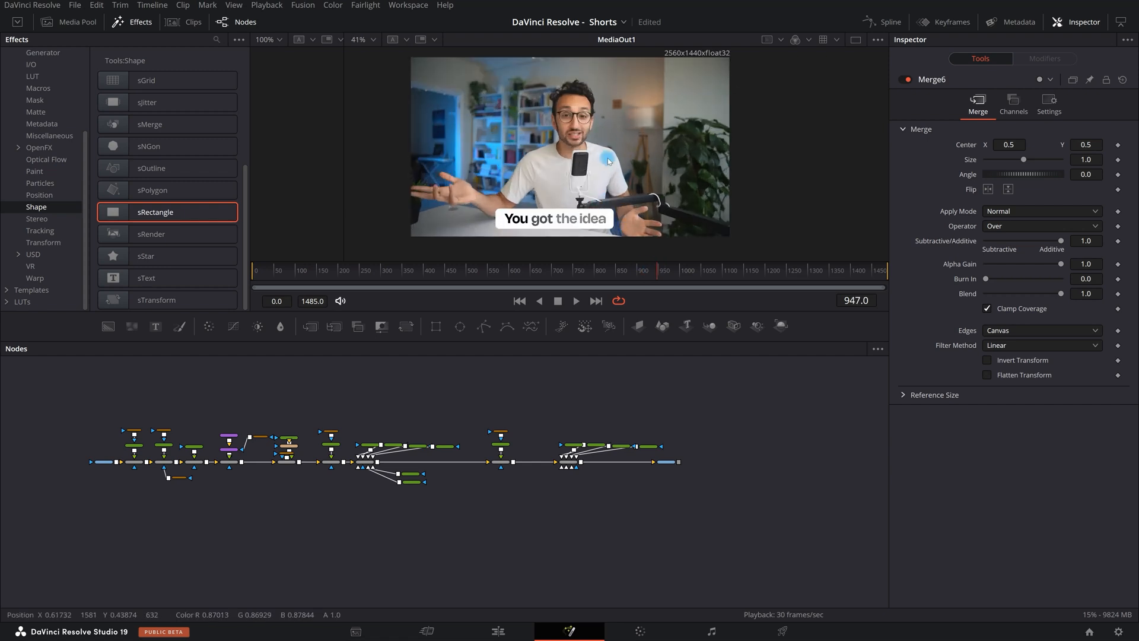
# Show the viewer guides and shift the second bar toward the frame's centre by setting Merge6_1's center X to 0.544
pyautogui.scroll(-2, 608, 162)
pyautogui.scroll(2, 609, 161)
pyautogui.scroll(4, 397, 445)
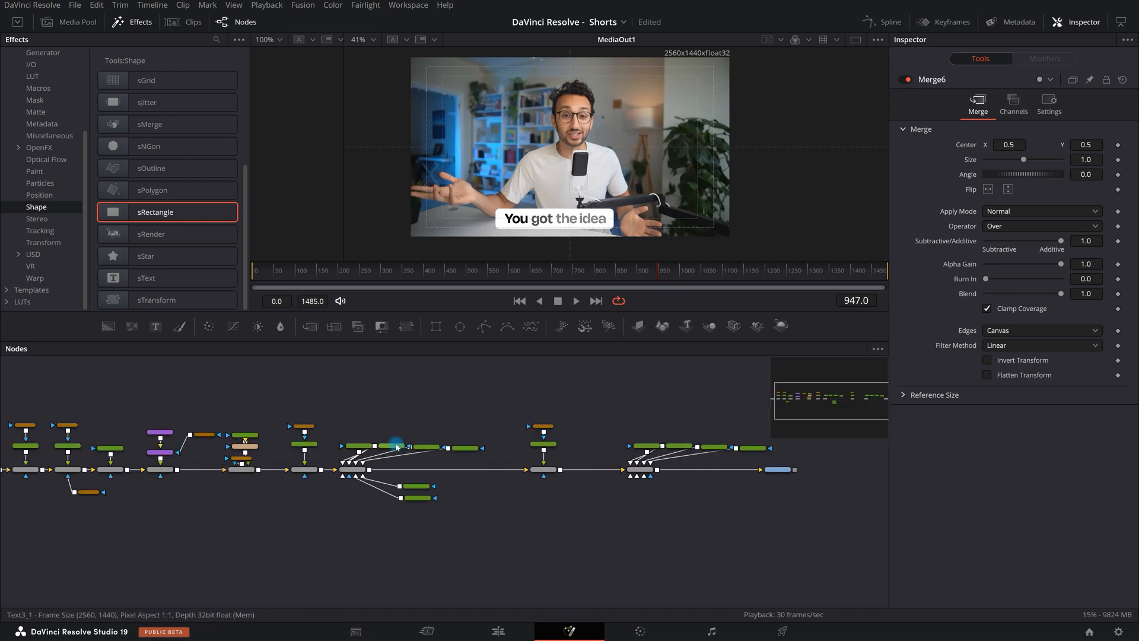
pyautogui.scroll(3, 664, 425)
pyautogui.click(380, 502)
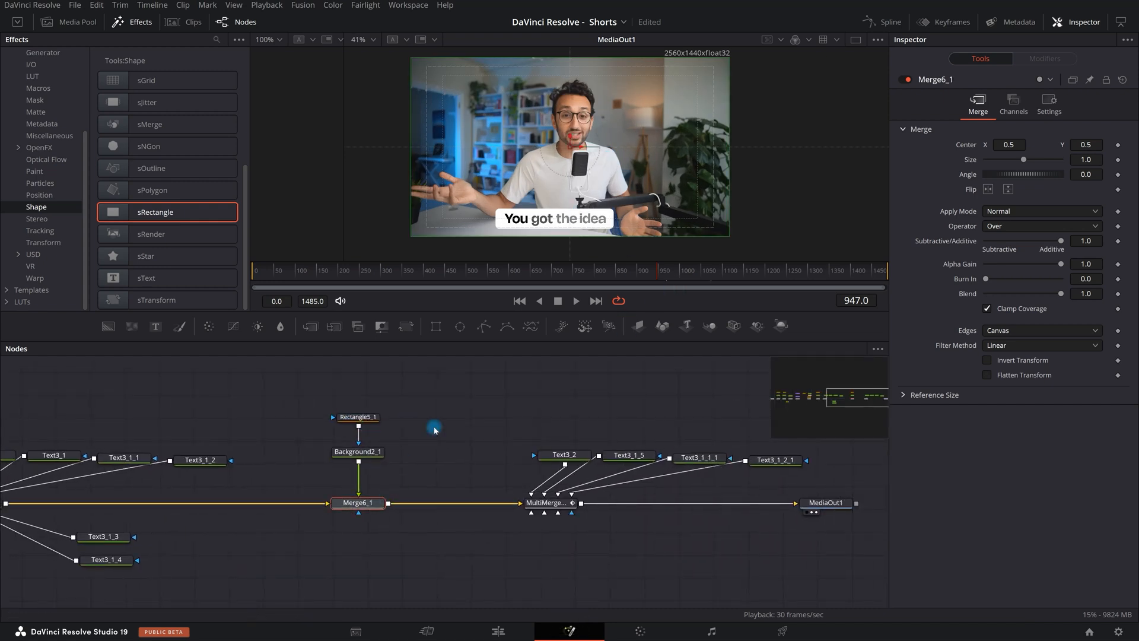
pyautogui.moveTo(1005, 144); pyautogui.dragTo(1038, 143)
pyautogui.hotkey('ctrl', 'z')
pyautogui.scroll(-2, 576, 162)
pyautogui.moveTo(545, 408); pyautogui.dragTo(409, 407)
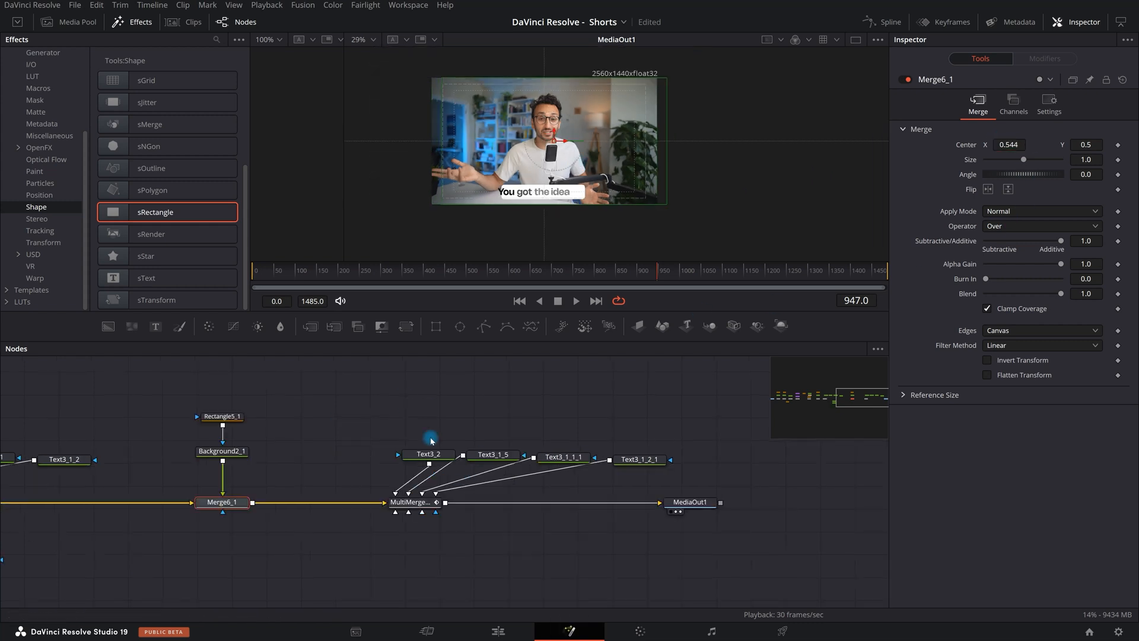
# Try to shift the first word horizontally through the Text3 layer's center X in MultiMerge1_1
pyautogui.click(422, 503)
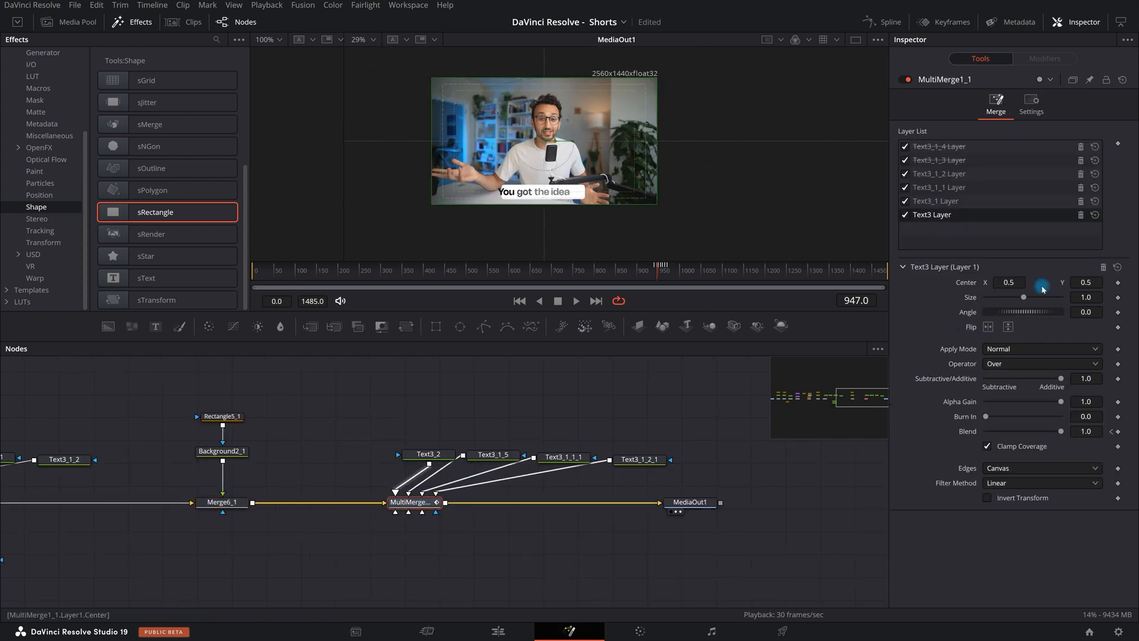
pyautogui.moveTo(1013, 287); pyautogui.dragTo(1031, 286)
pyautogui.hotkey('ctrl', 'z')
# Try to shift the four selected word nodes of the second title together with the character X offset
pyautogui.click(432, 454)
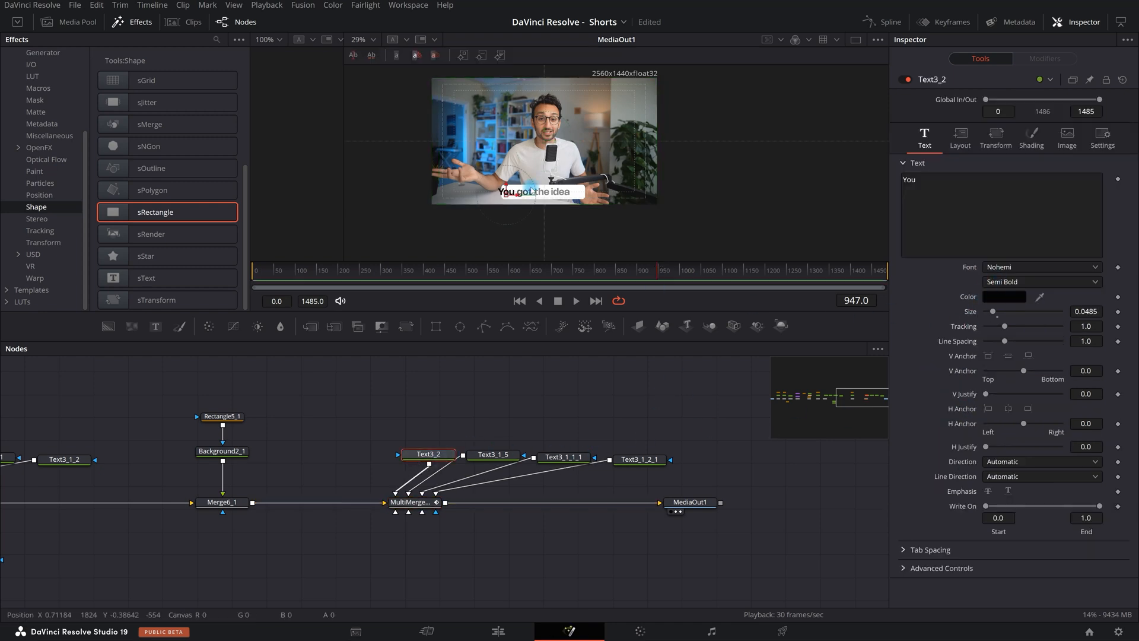
pyautogui.moveTo(447, 439); pyautogui.dragTo(680, 457)
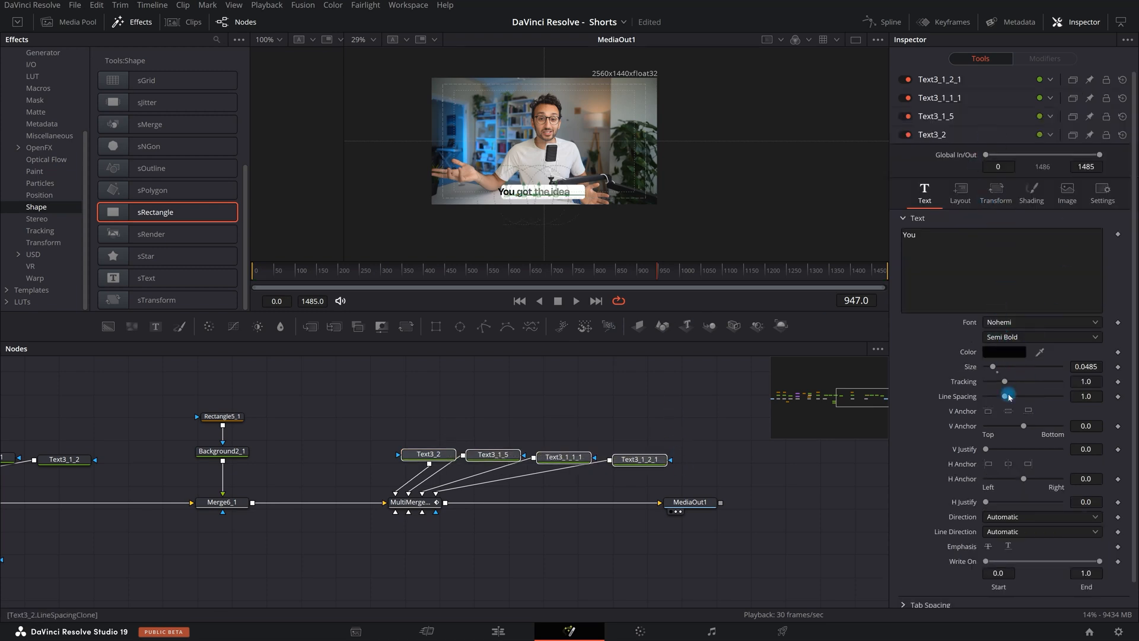
pyautogui.click(997, 195)
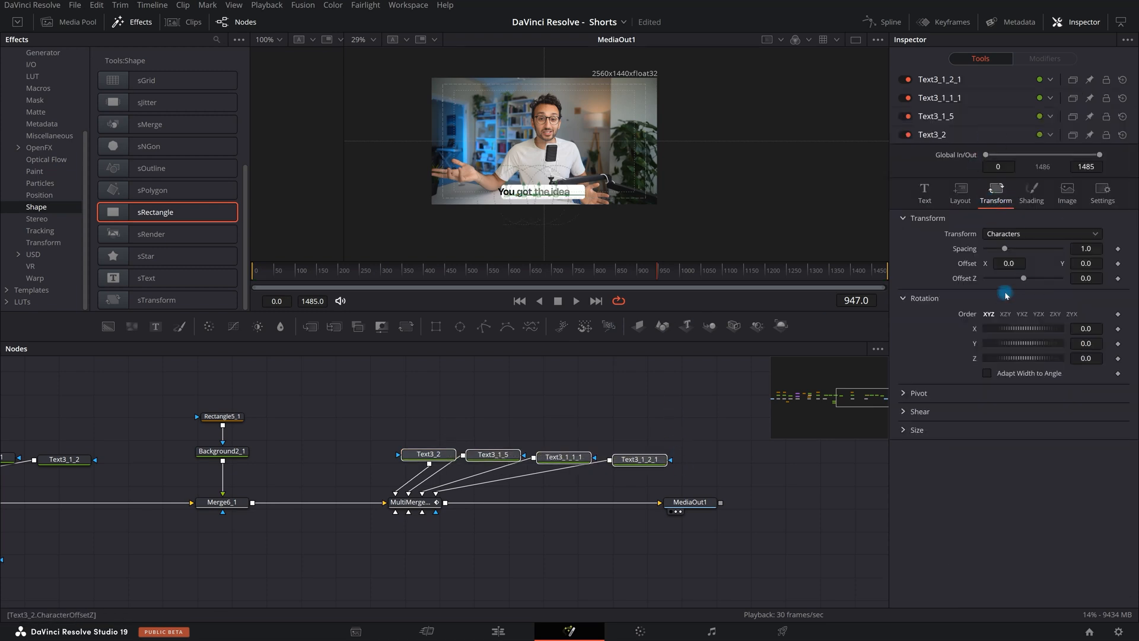
pyautogui.moveTo(1005, 262); pyautogui.dragTo(1028, 261)
pyautogui.hotkey('ctrl', 'z')
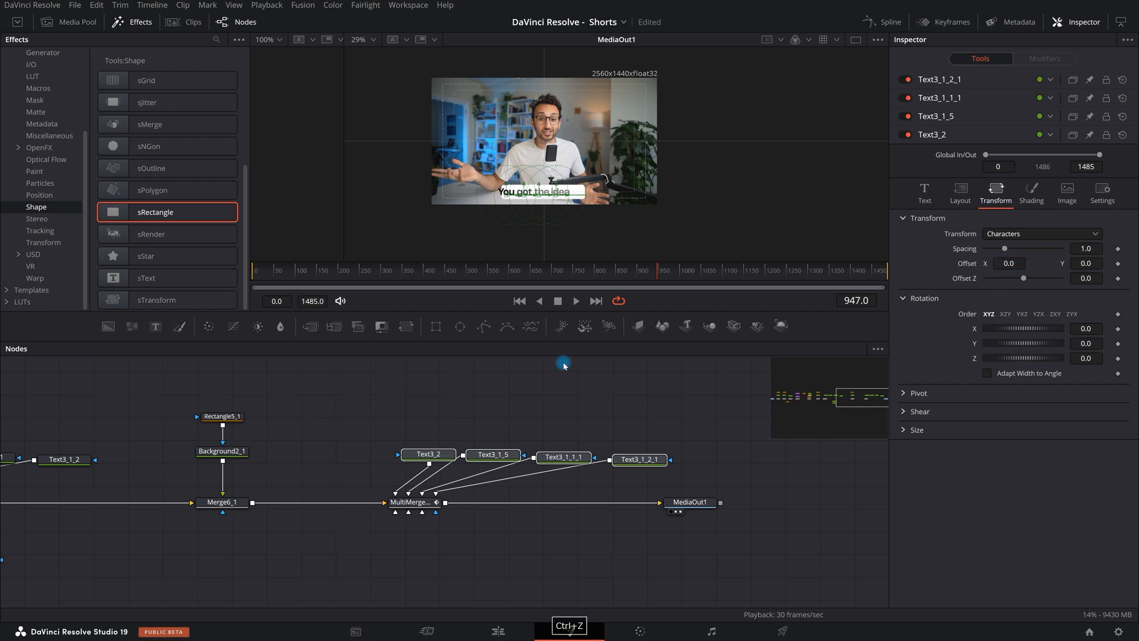
pyautogui.click(522, 430)
# Shift Text3_2, Text3_1_5, Text3_1_1_1 and Text3_1_2_1 individually onto the moved bar, with character X offsets of 0.052 and 0.06 for the last two
pyautogui.click(447, 454)
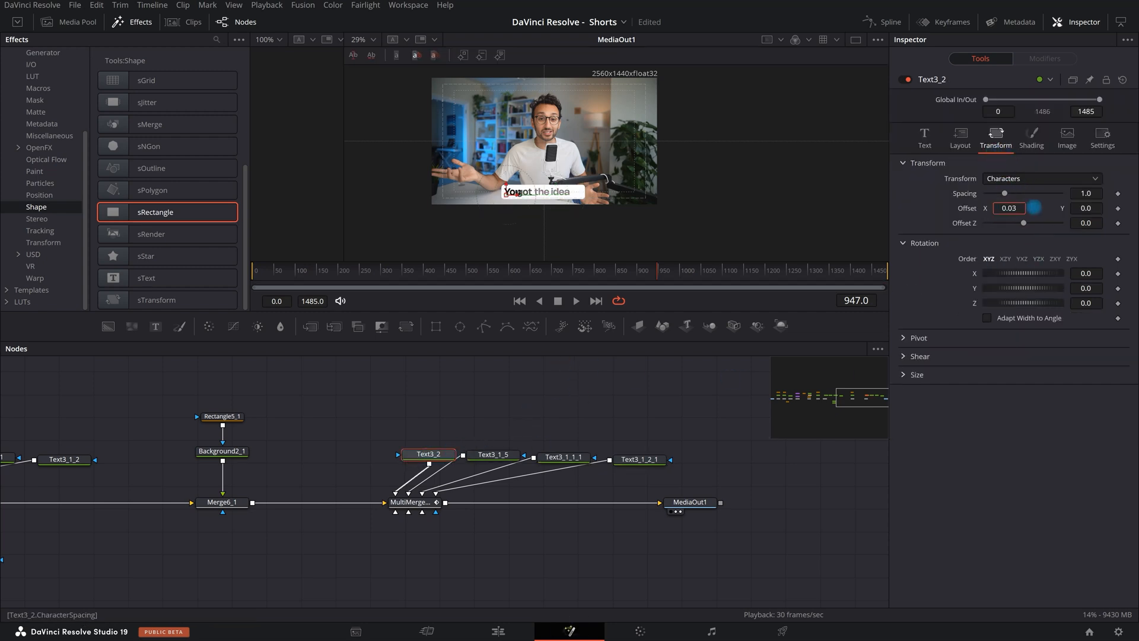
pyautogui.click(499, 454)
pyautogui.moveTo(1008, 208); pyautogui.dragTo(1017, 208)
pyautogui.click(565, 457)
pyautogui.moveTo(1012, 208); pyautogui.dragTo(1029, 207)
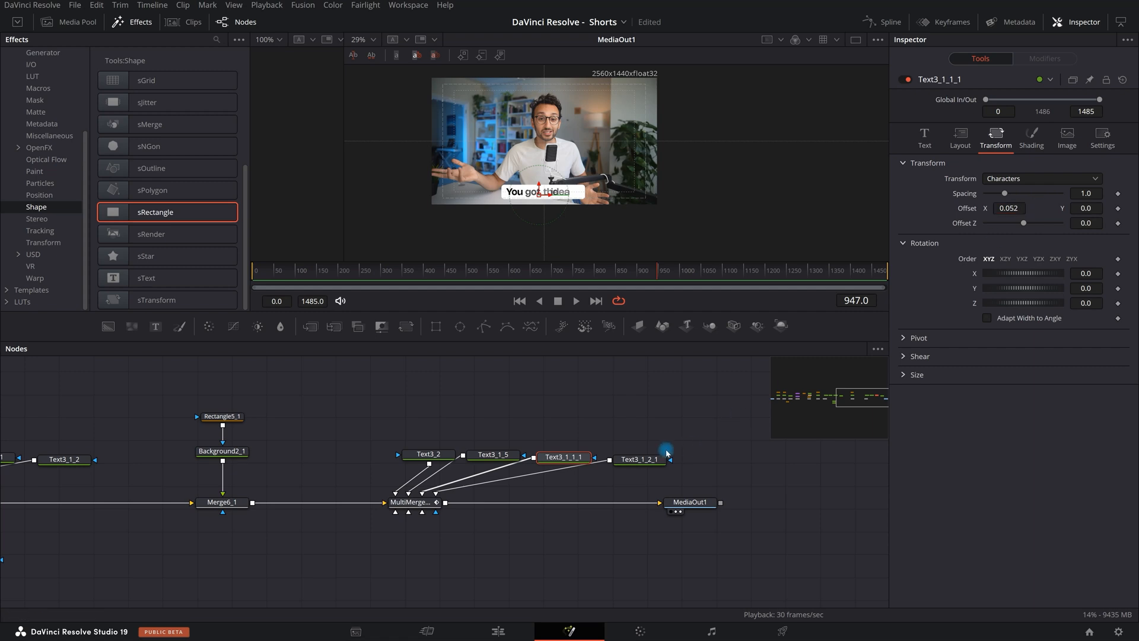
pyautogui.click(663, 458)
pyautogui.moveTo(1004, 210); pyautogui.dragTo(1028, 207)
pyautogui.click(644, 257)
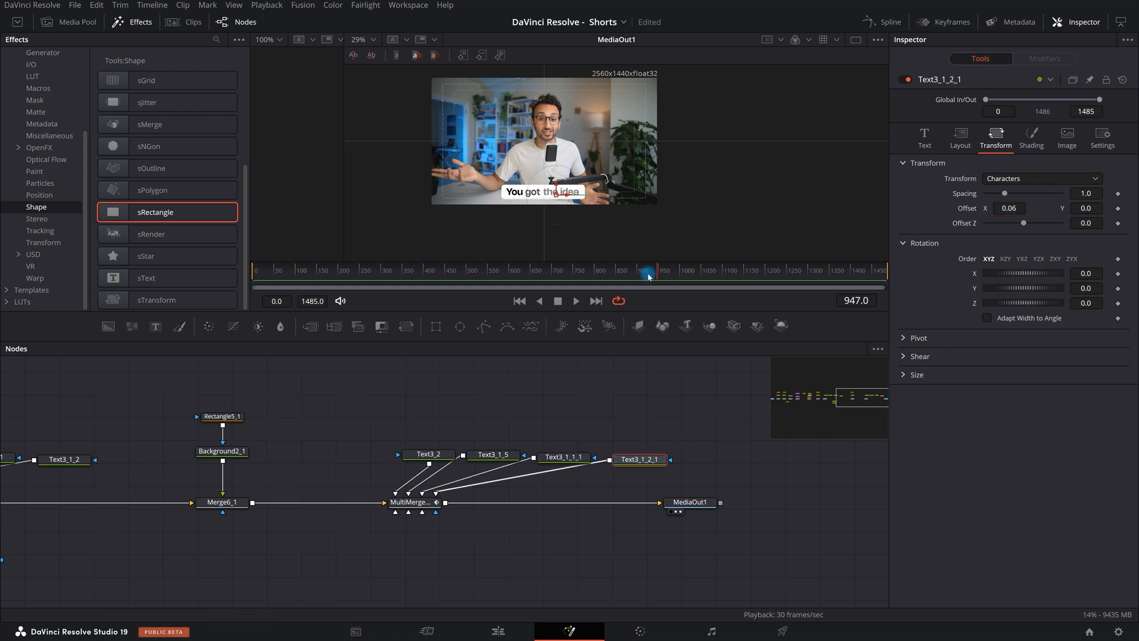
# Play back the second title's word-by-word animation with the viewer guides hidden
pyautogui.click(649, 274)
pyautogui.click(714, 425)
pyautogui.press('space')
pyautogui.hotkey('ctrl', 'g')
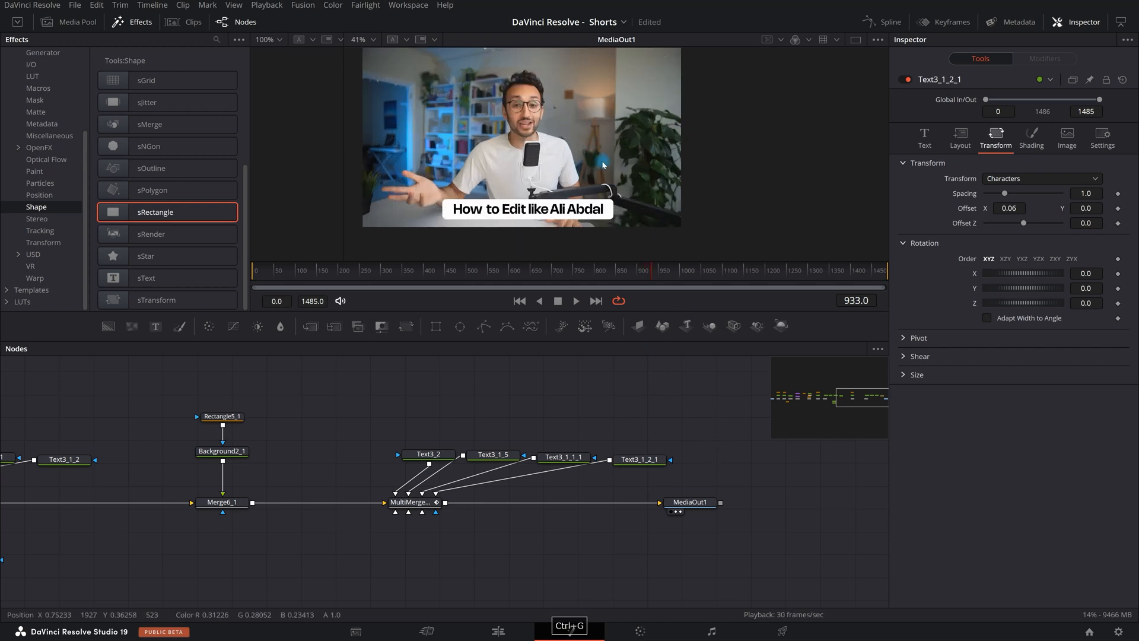
pyautogui.click(777, 463)
pyautogui.press('space')
pyautogui.click(655, 269)
pyautogui.click(717, 438)
pyautogui.press('space')
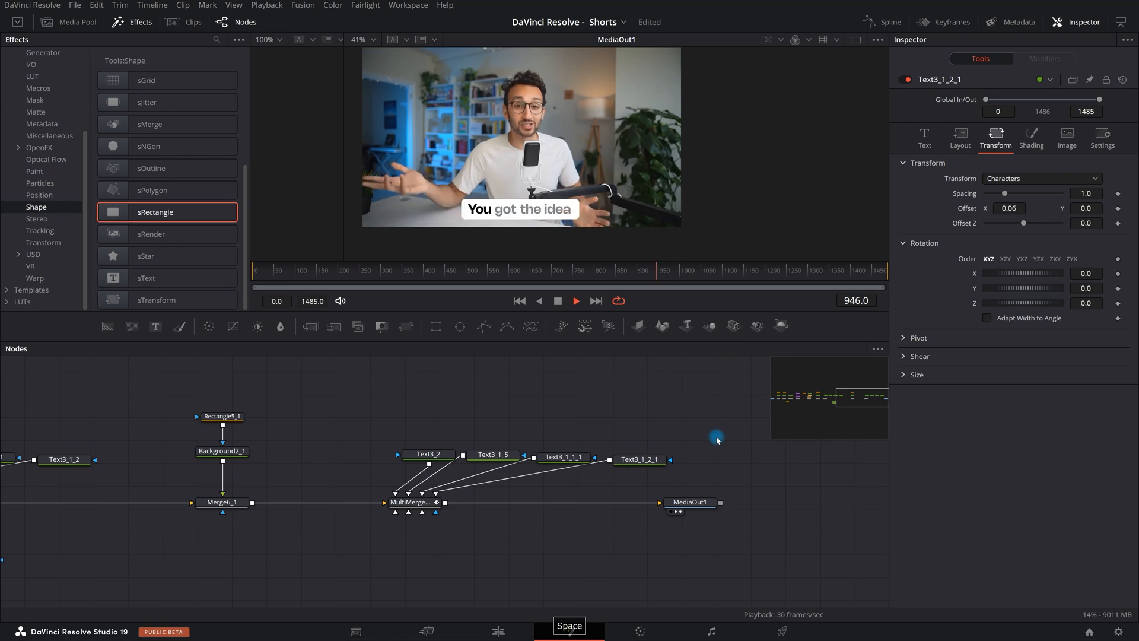
pyautogui.press('space')
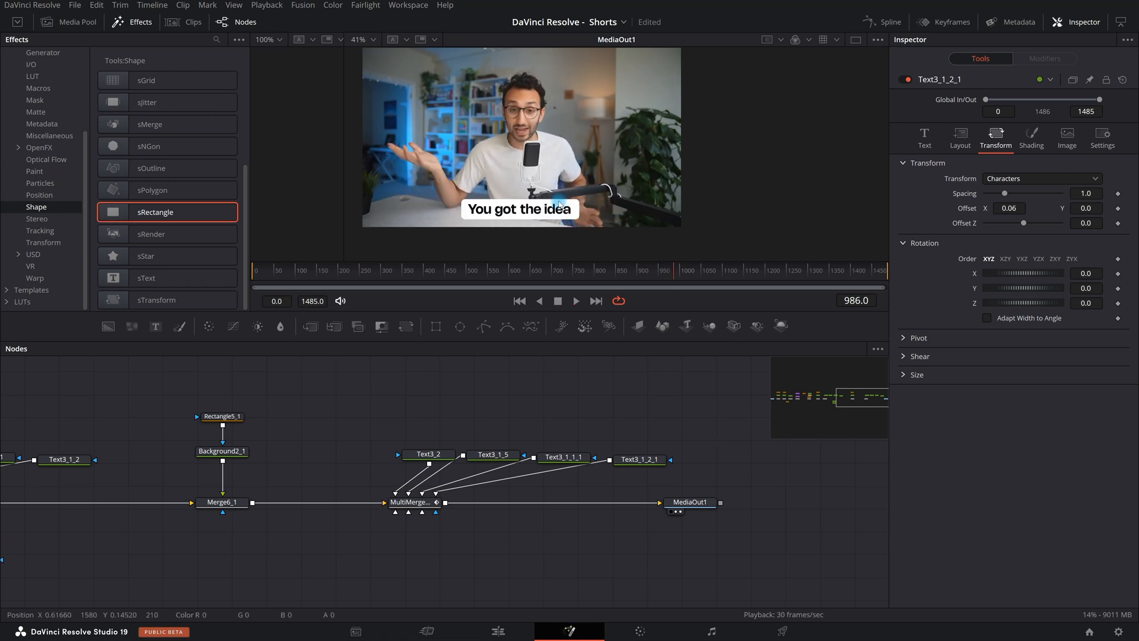
pyautogui.scroll(-1, 559, 203)
pyautogui.scroll(2, 527, 205)
pyautogui.scroll(-1, 527, 207)
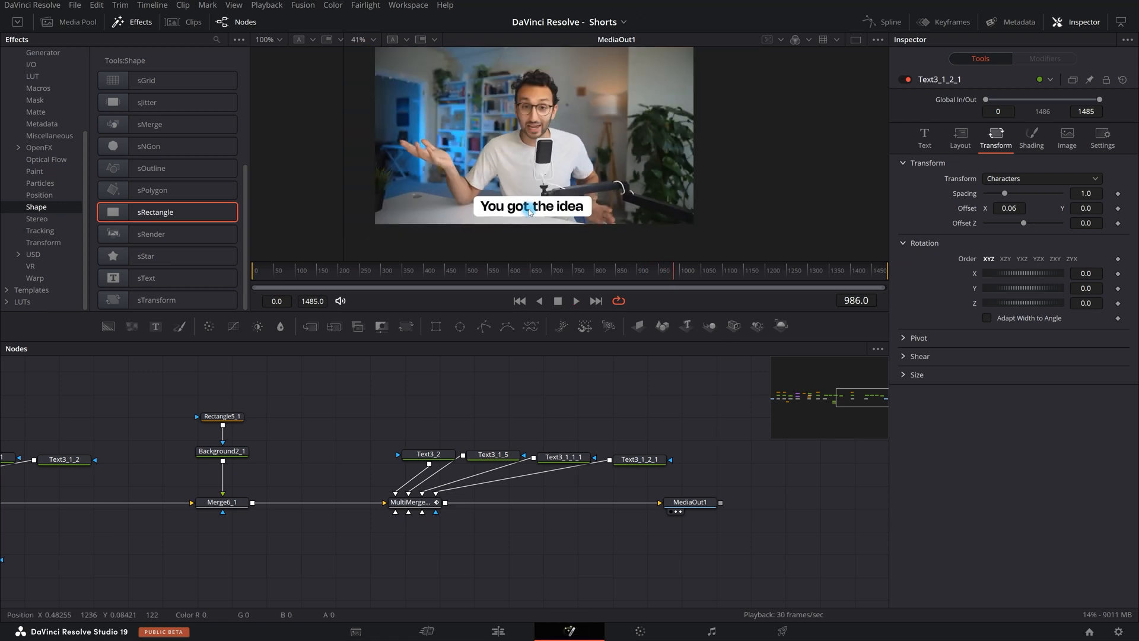